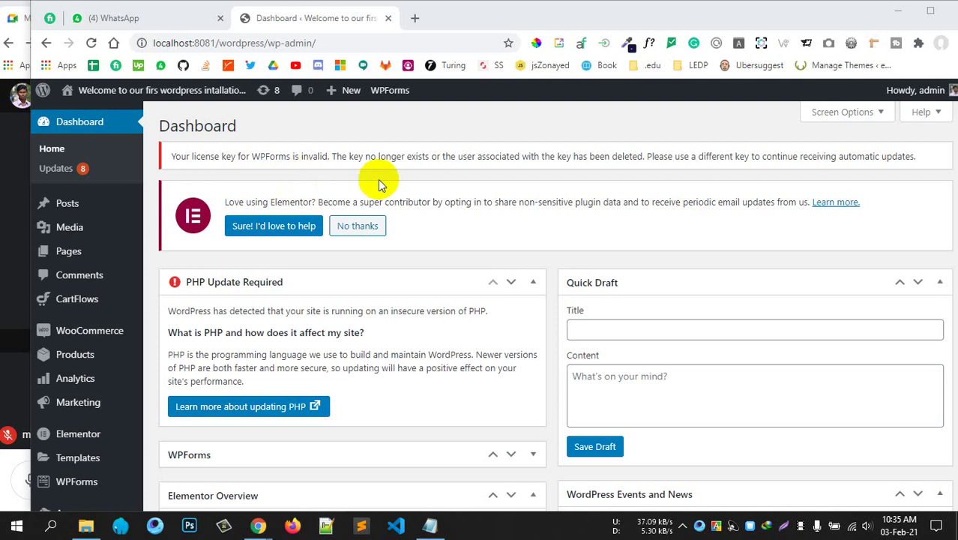
# Read through the PHP explanation text, highlighting part of it for reference.
pyautogui.scroll(-5, 374, 225)
pyautogui.scroll(-3, 375, 318)
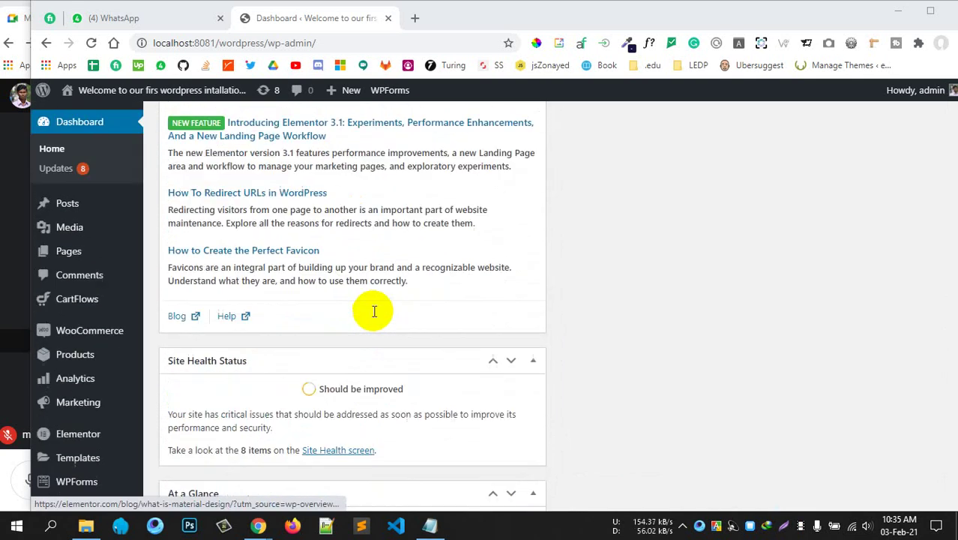
pyautogui.scroll(8, 374, 310)
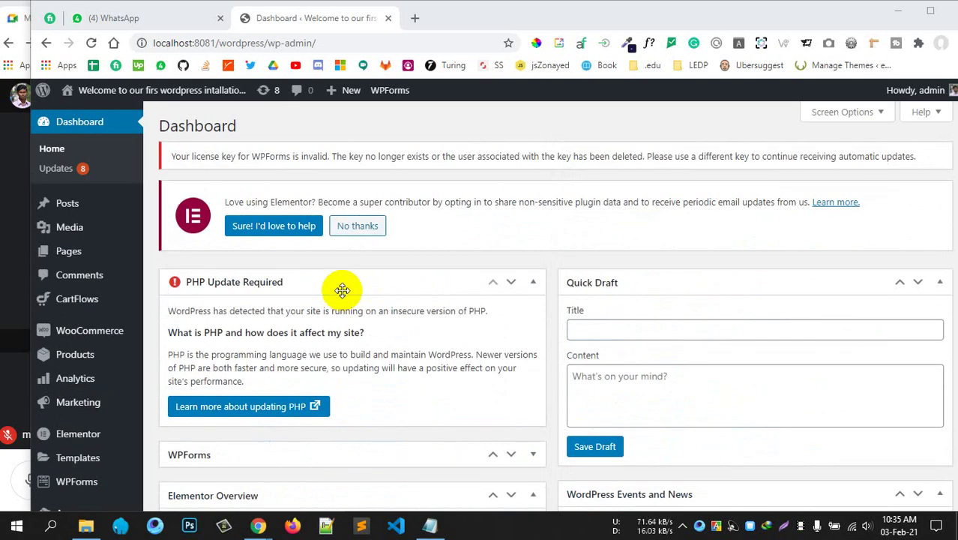
pyautogui.scroll(-5, 342, 290)
pyautogui.scroll(4, 342, 290)
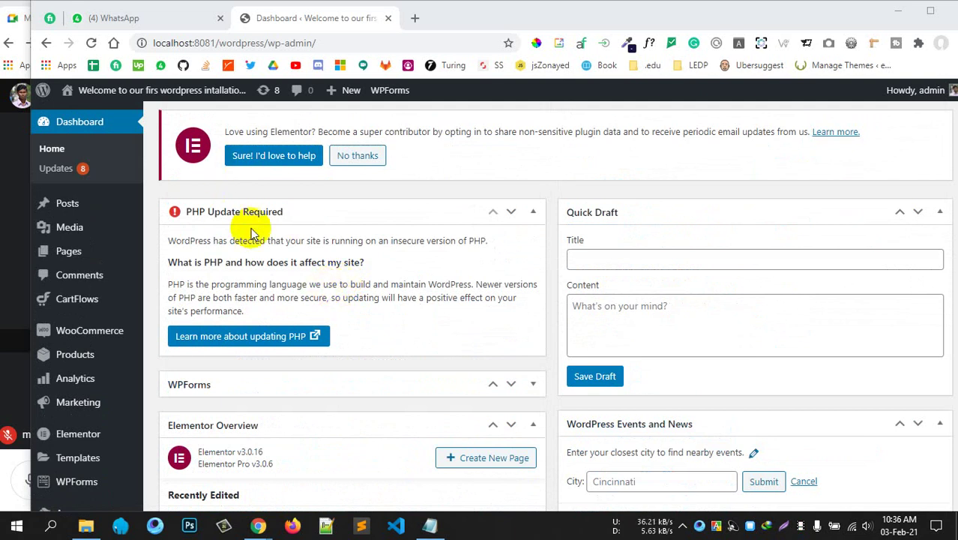
pyautogui.moveTo(255, 284); pyautogui.dragTo(482, 297)
pyautogui.click(484, 297)
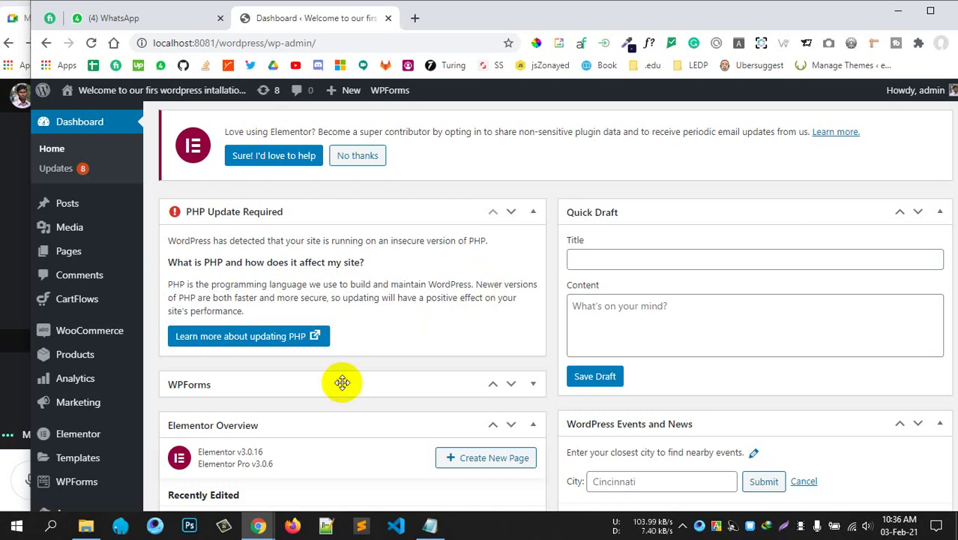
pyautogui.scroll(-4, 293, 302)
pyautogui.scroll(2, 293, 302)
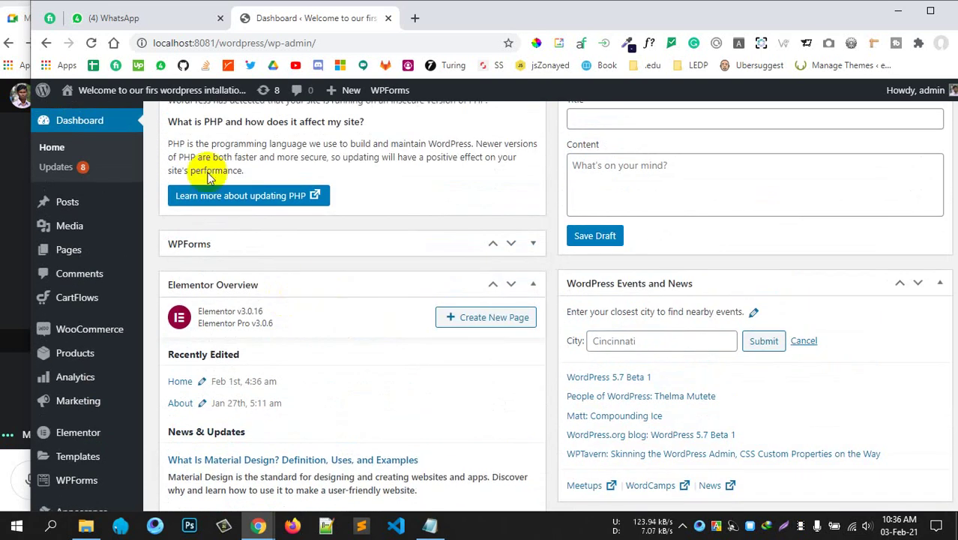
pyautogui.scroll(-4, 298, 298)
pyautogui.scroll(1, 300, 306)
pyautogui.scroll(-3, 297, 306)
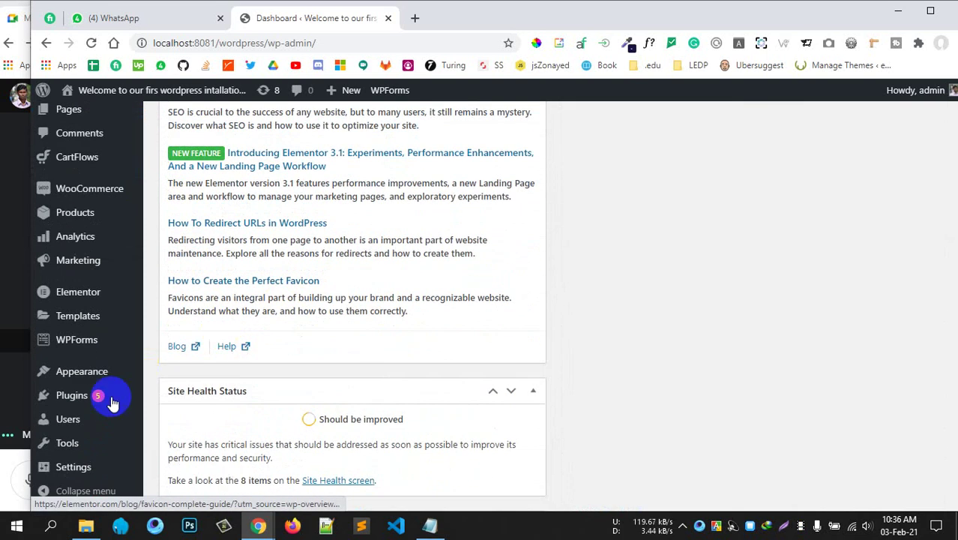
# Search Add Plugins for 'backup' and scroll through the matching backup plugins.
pyautogui.moveTo(96, 394)
pyautogui.click(174, 418)
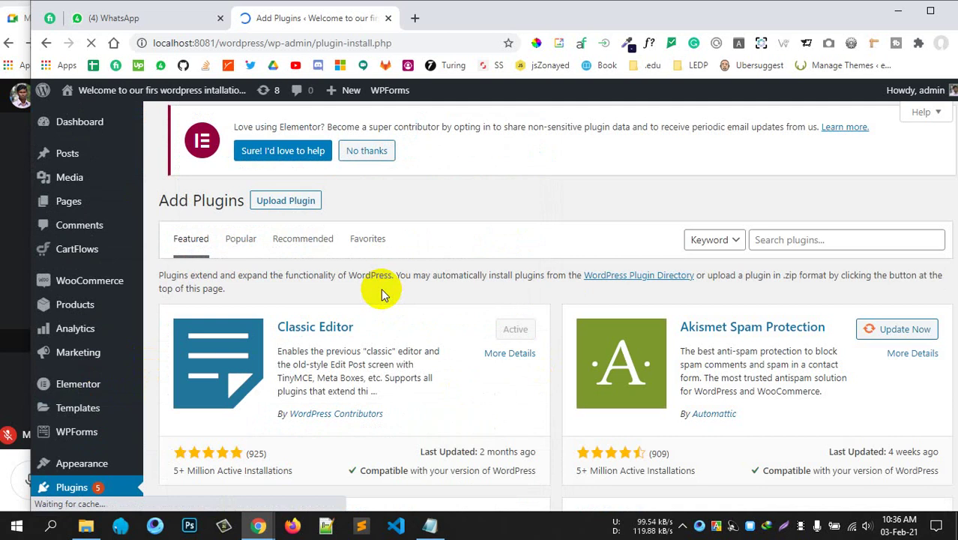
pyautogui.click(798, 242)
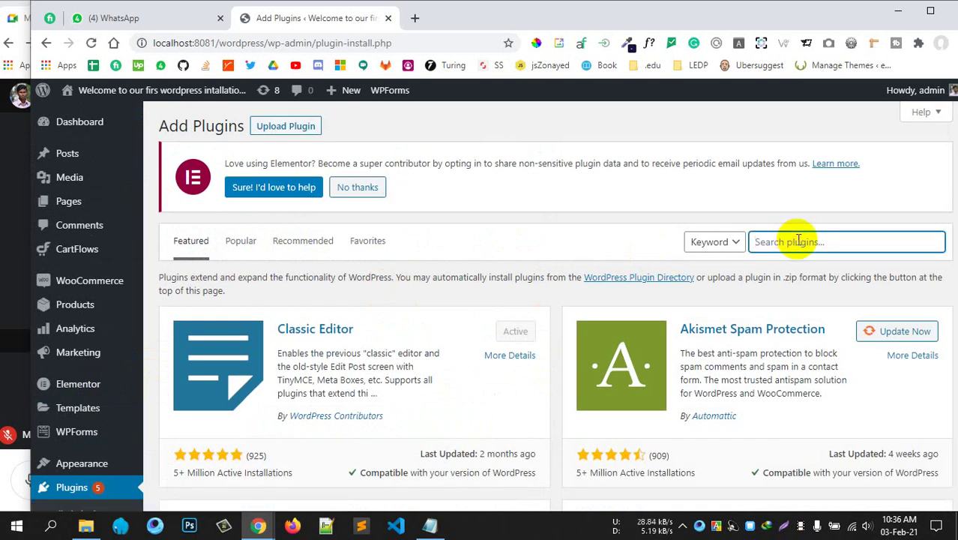
pyautogui.write('backup')
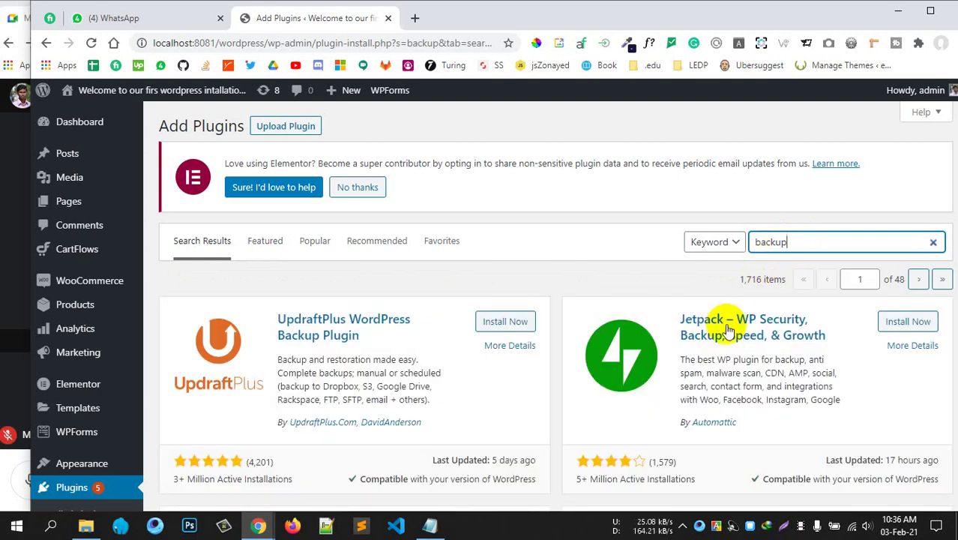
pyautogui.scroll(-2, 461, 380)
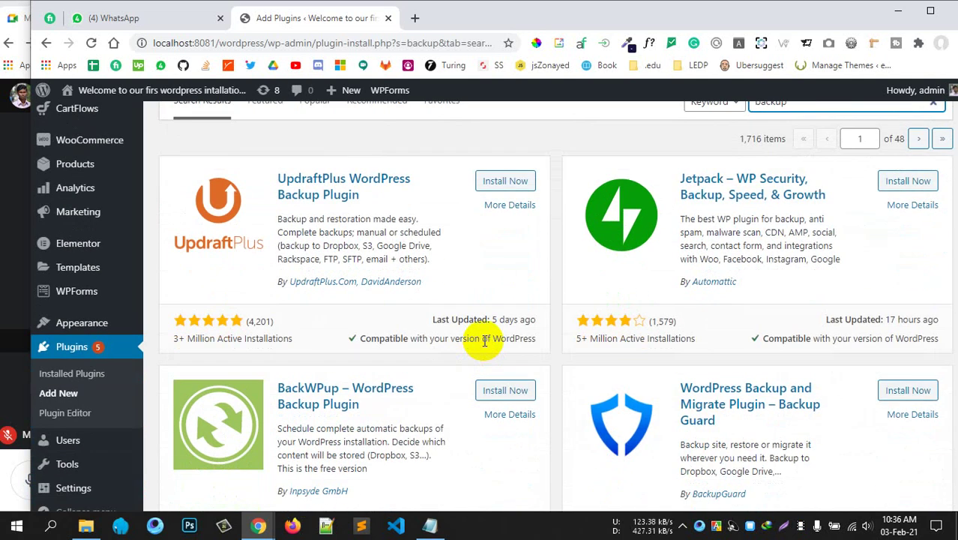
pyautogui.scroll(-3, 482, 351)
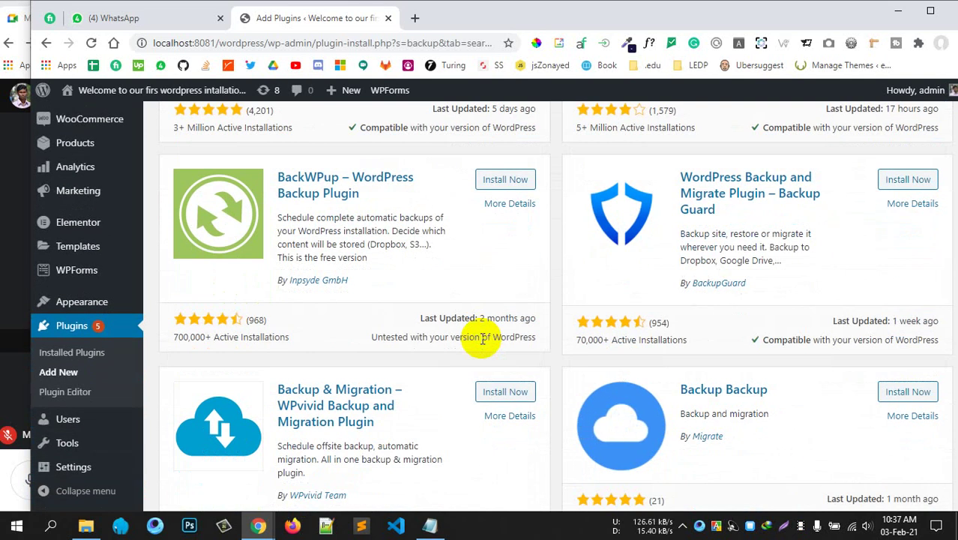
pyautogui.scroll(-2, 482, 339)
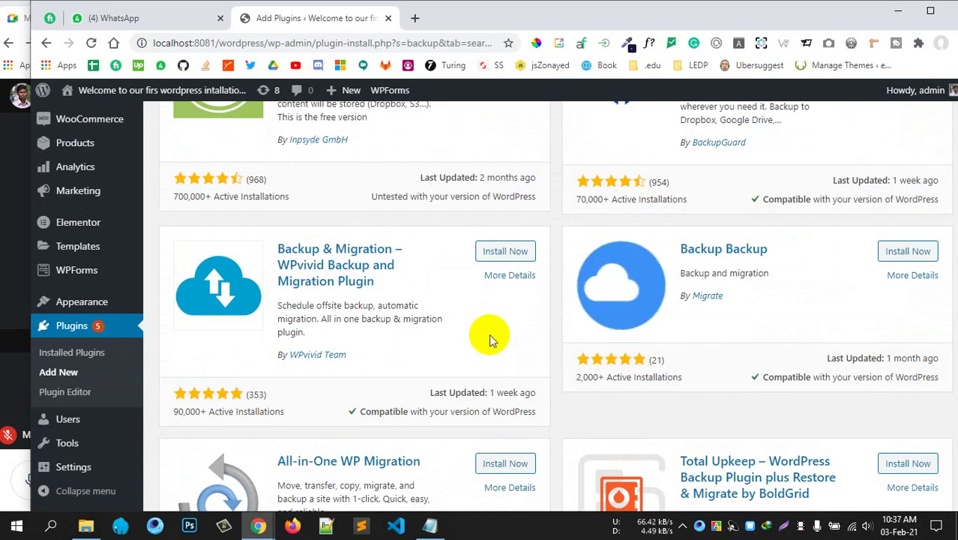
pyautogui.scroll(2, 487, 339)
pyautogui.scroll(6, 395, 315)
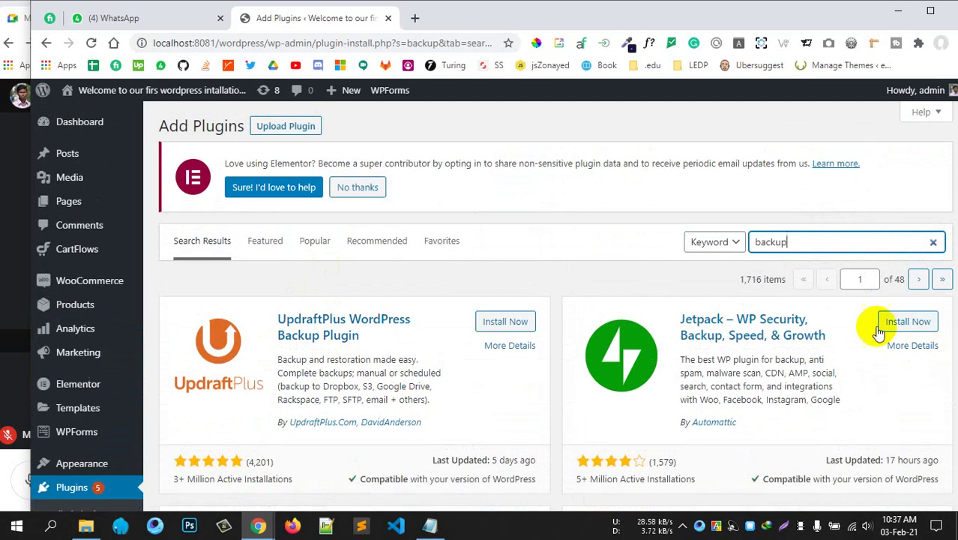
pyautogui.scroll(-5, 776, 397)
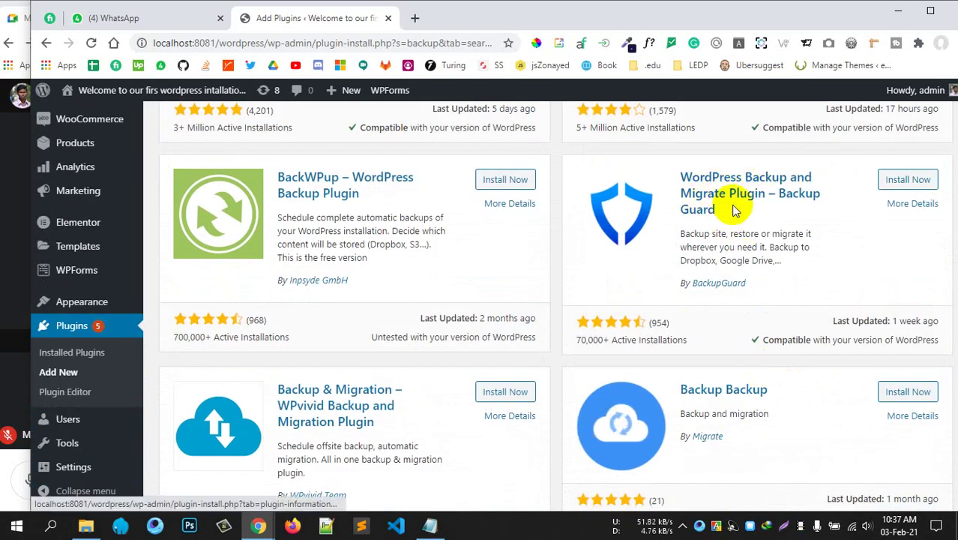
pyautogui.scroll(-2, 375, 270)
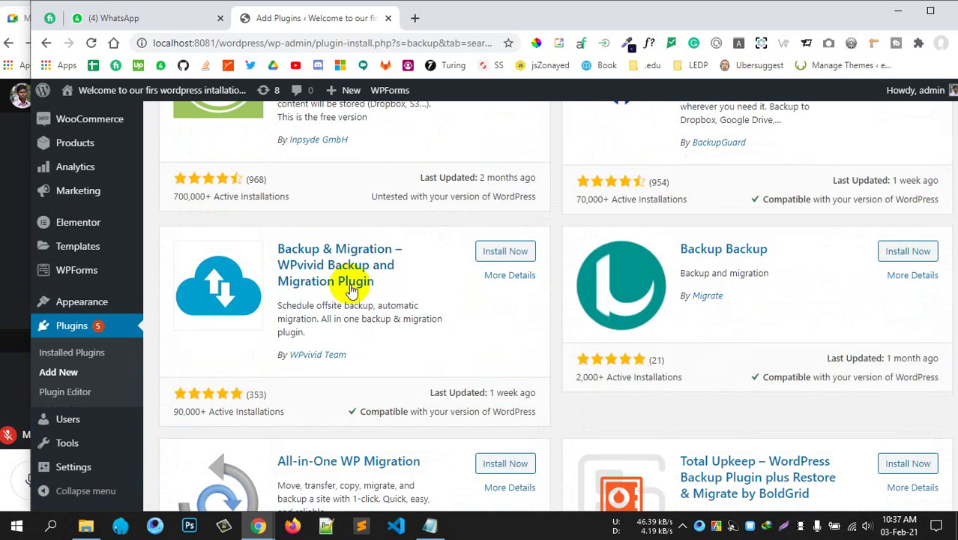
pyautogui.scroll(-4, 720, 278)
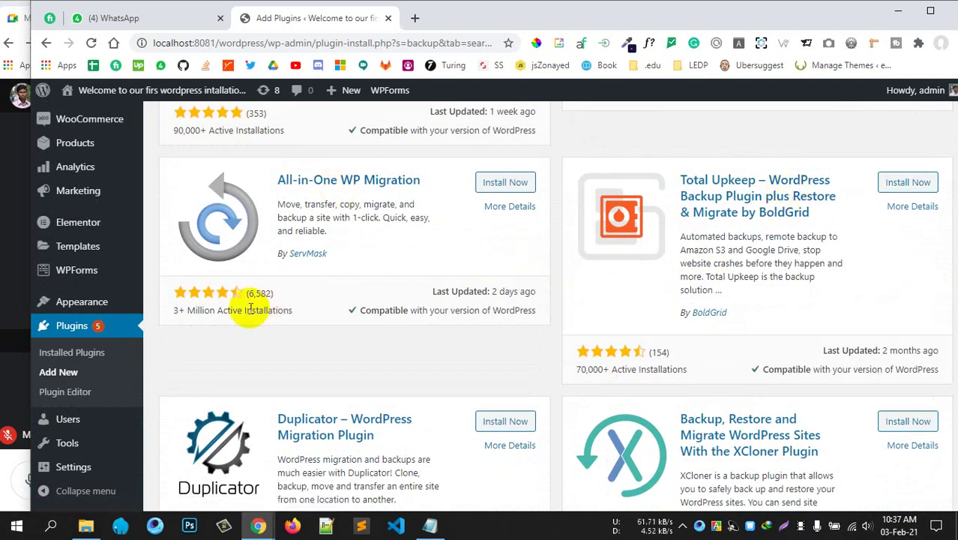
# Compare the All-in-One WP Migration, Duplicator, XCloner, Really Simple SSL and WP Time Capsule listings.
pyautogui.click(224, 312)
pyautogui.moveTo(224, 312); pyautogui.dragTo(170, 317)
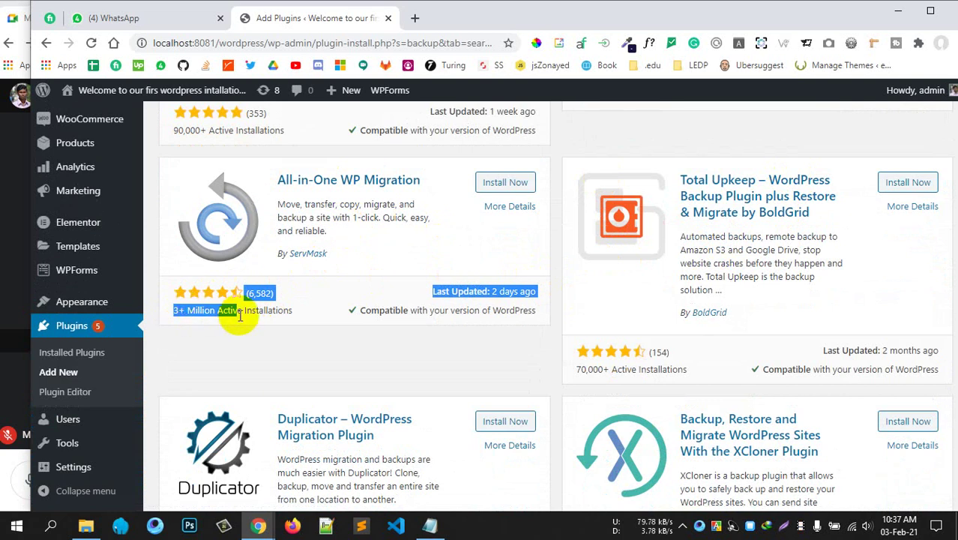
pyautogui.click(303, 309)
pyautogui.scroll(-3, 416, 284)
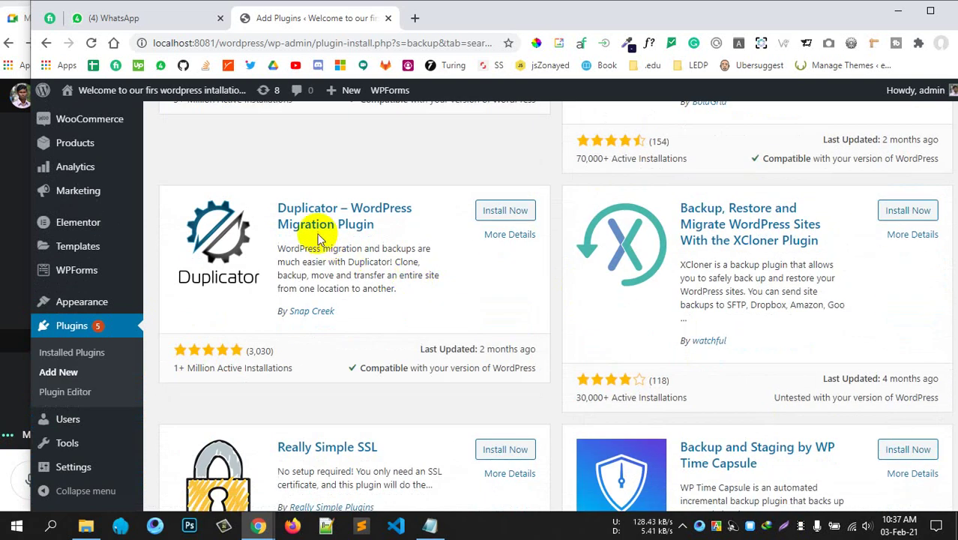
pyautogui.click(335, 270)
pyautogui.moveTo(335, 271); pyautogui.dragTo(288, 336)
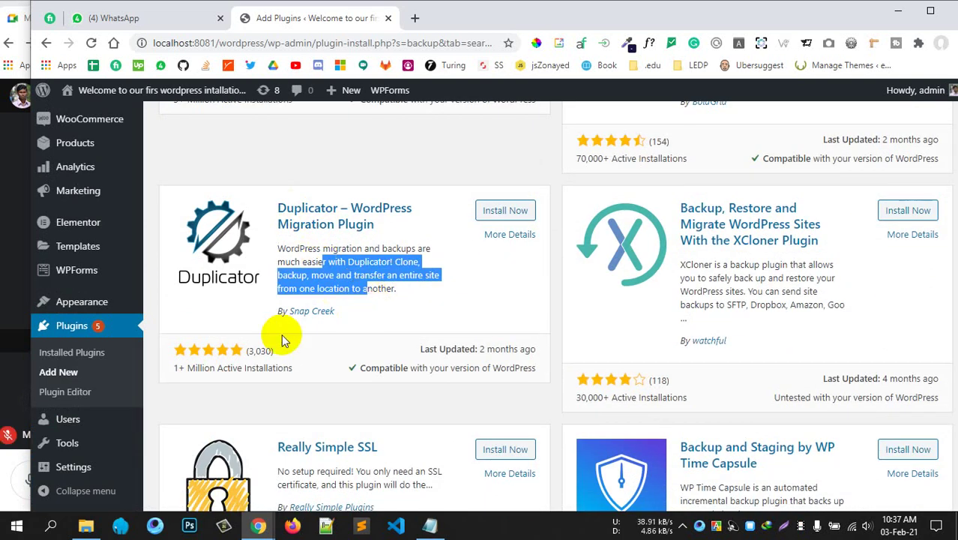
pyautogui.moveTo(718, 278); pyautogui.dragTo(800, 329)
pyautogui.scroll(-5, 802, 331)
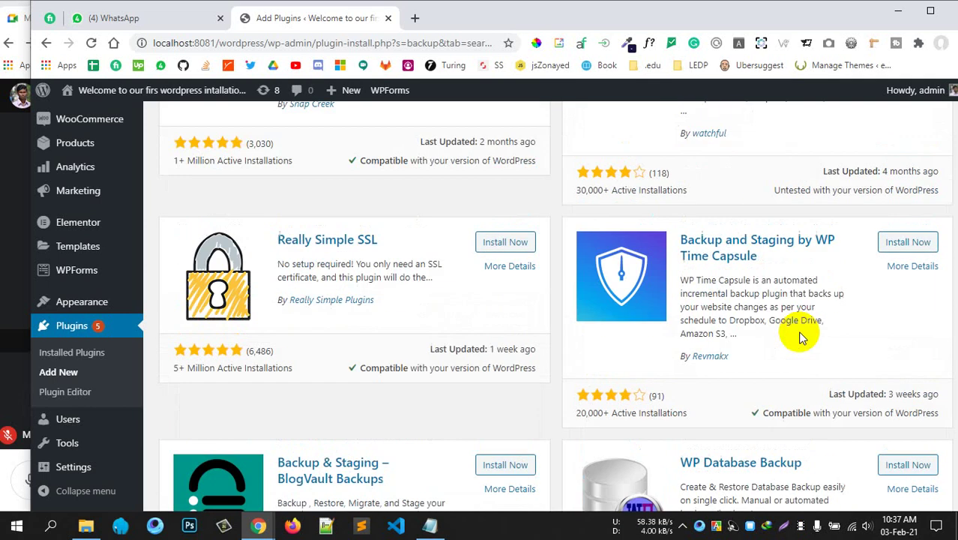
pyautogui.scroll(2, 230, 250)
pyautogui.moveTo(315, 260); pyautogui.dragTo(487, 279)
pyautogui.moveTo(760, 277); pyautogui.dragTo(761, 314)
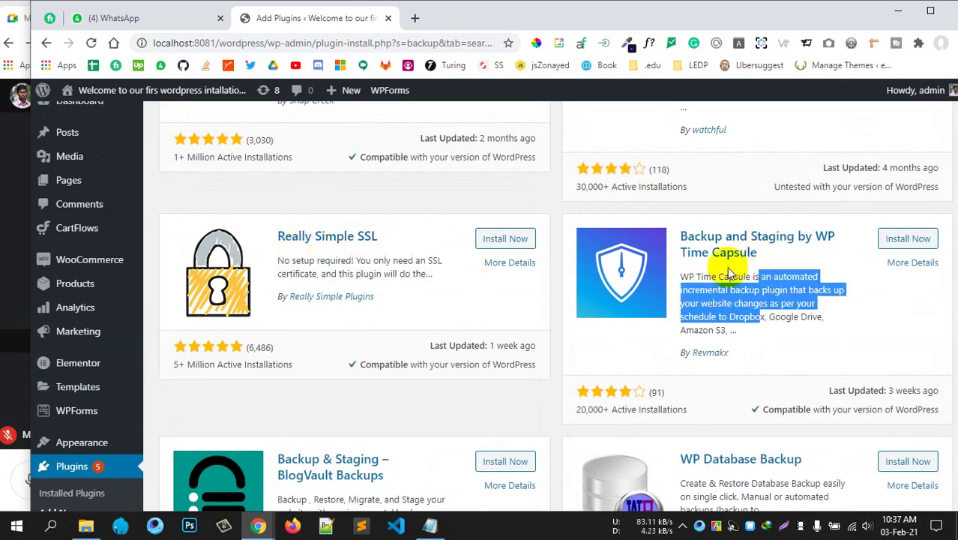
# Scroll further down the results to review the All In One WP Security description.
pyautogui.scroll(-4, 787, 368)
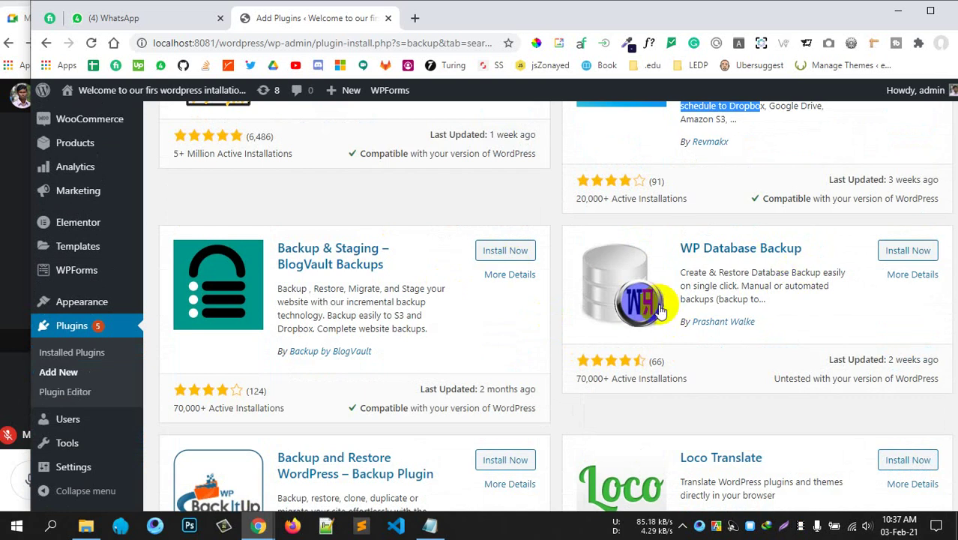
pyautogui.scroll(-5, 428, 257)
pyautogui.scroll(-2, 695, 214)
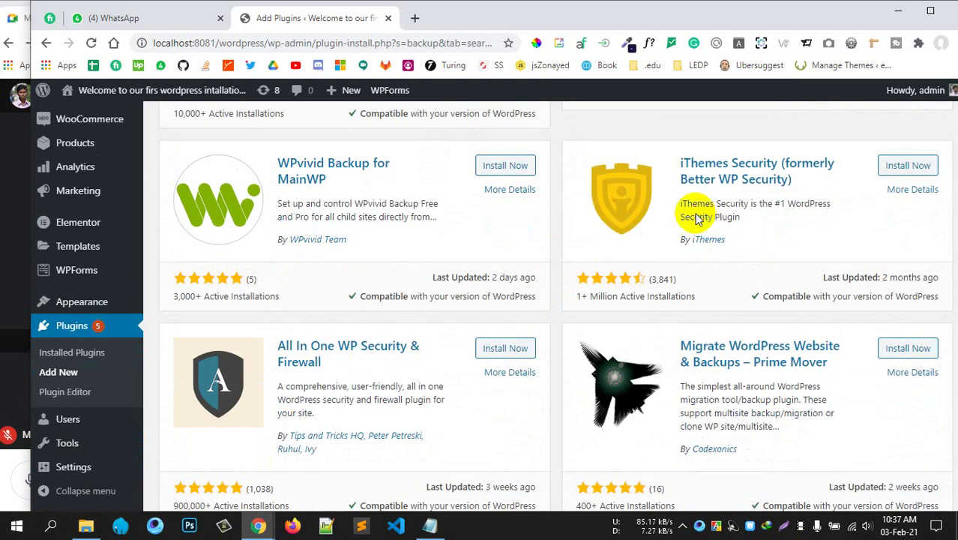
pyautogui.scroll(-3, 712, 227)
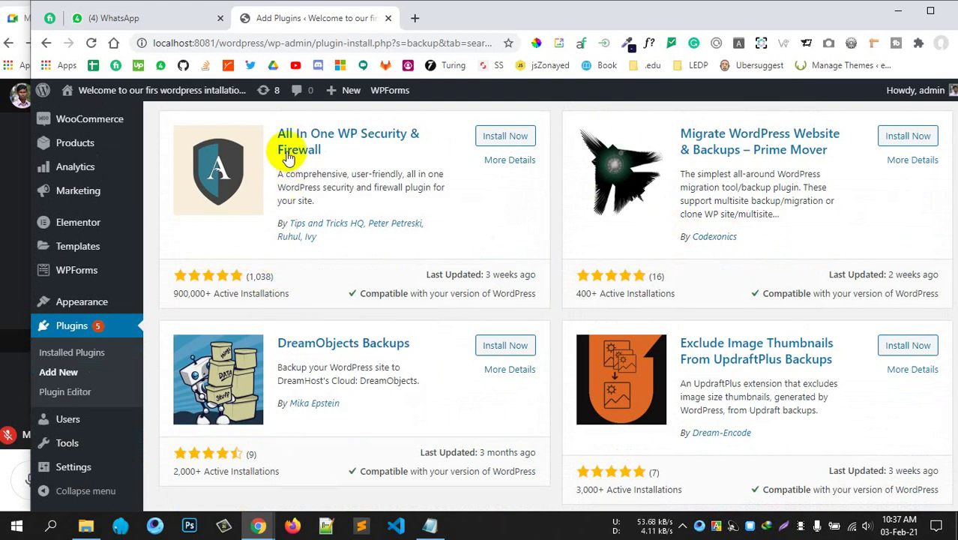
pyautogui.moveTo(321, 173); pyautogui.dragTo(334, 201)
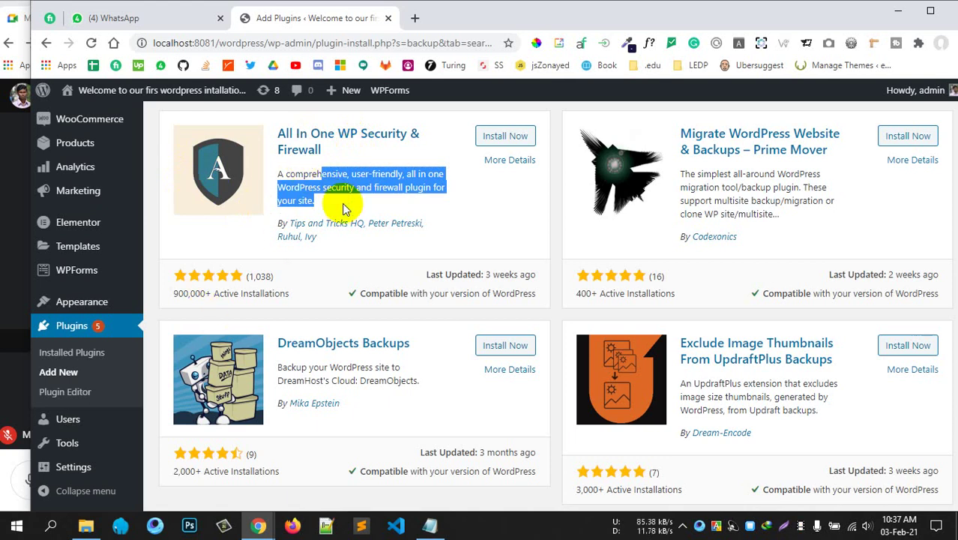
pyautogui.click(346, 201)
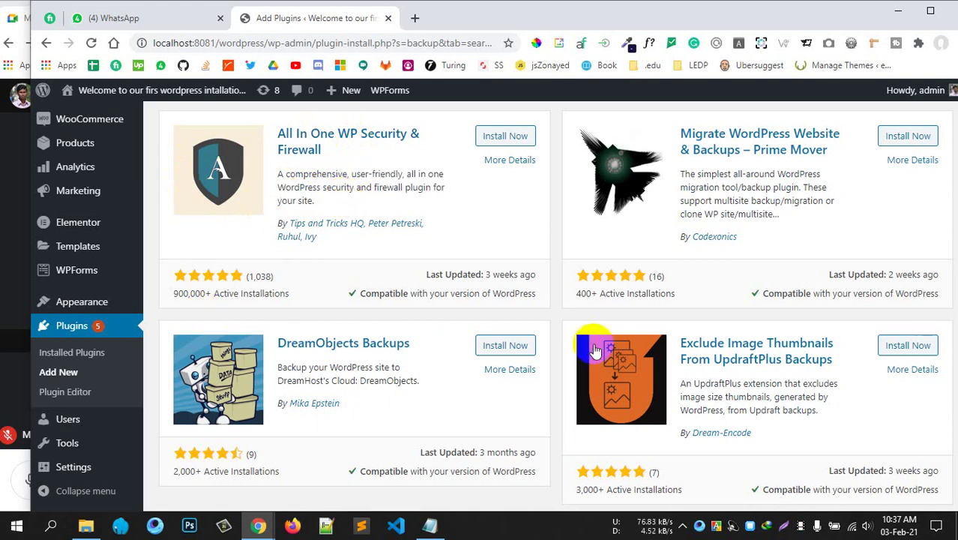
# Scroll the results back to the All-in-One WP Migration card with 3+ million installs.
pyautogui.scroll(-4, 593, 345)
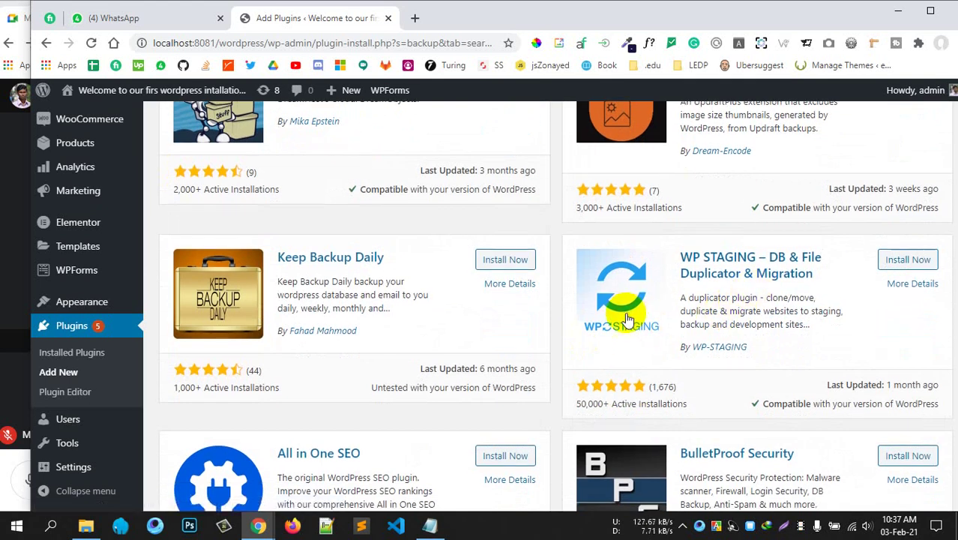
pyautogui.scroll(-5, 438, 306)
pyautogui.scroll(-3, 338, 209)
pyautogui.scroll(1, 338, 210)
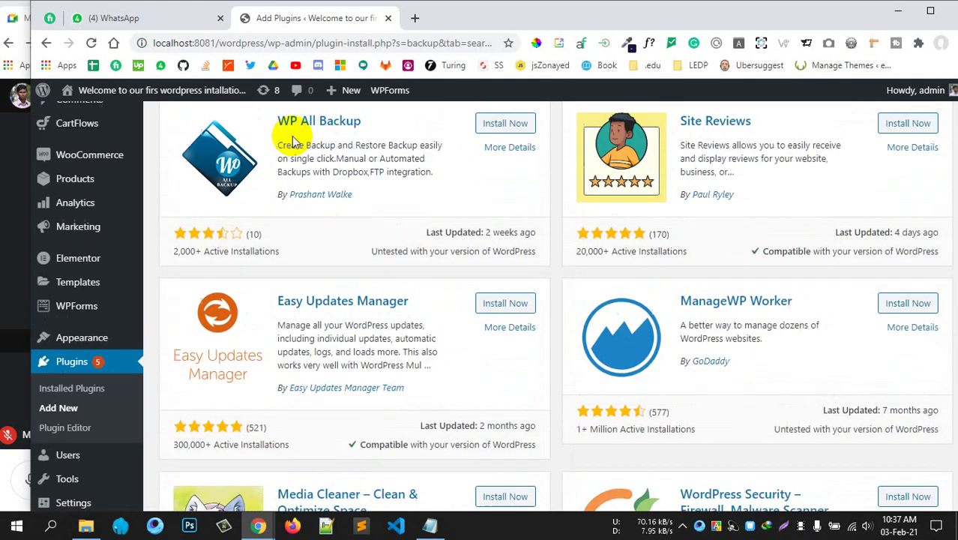
pyautogui.scroll(-5, 381, 342)
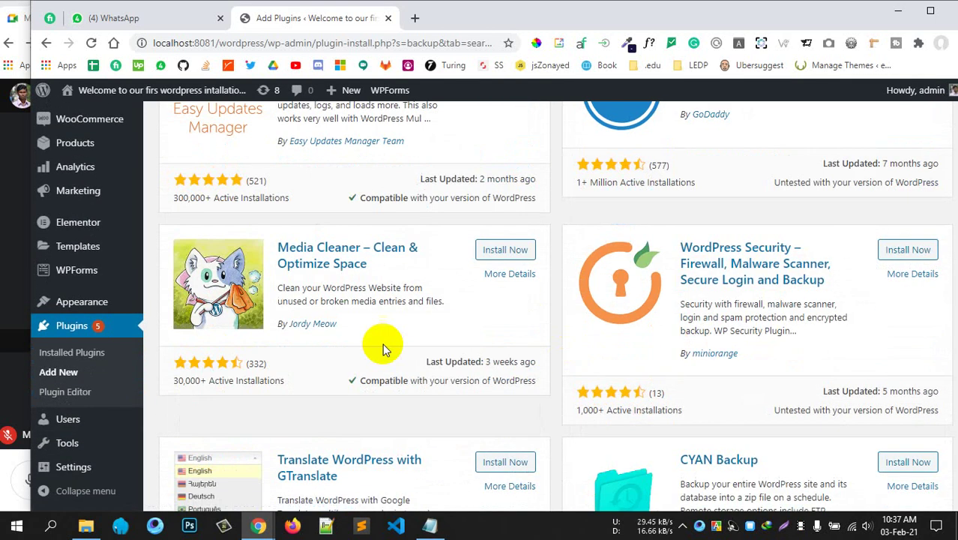
pyautogui.scroll(-5, 689, 322)
pyautogui.scroll(15, 444, 262)
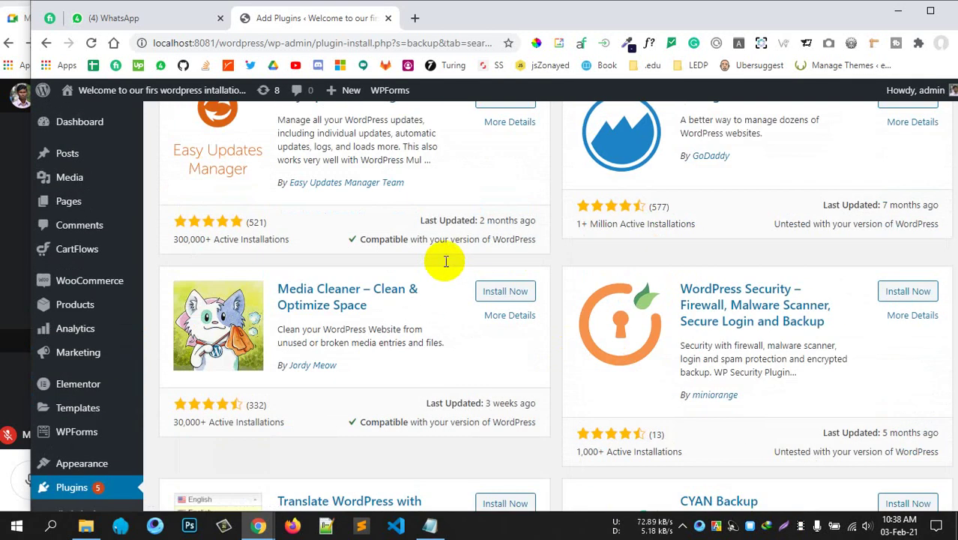
pyautogui.scroll(15, 444, 263)
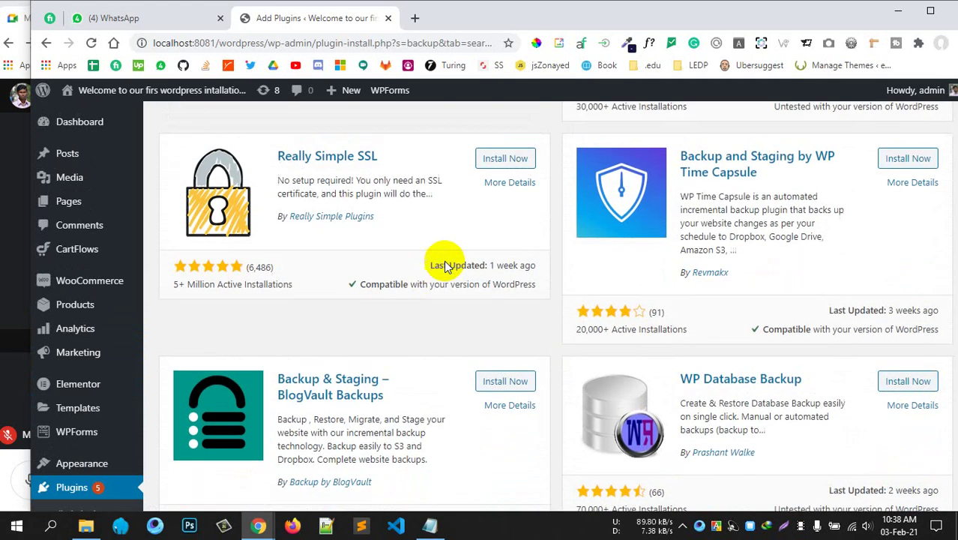
pyautogui.scroll(-3, 444, 263)
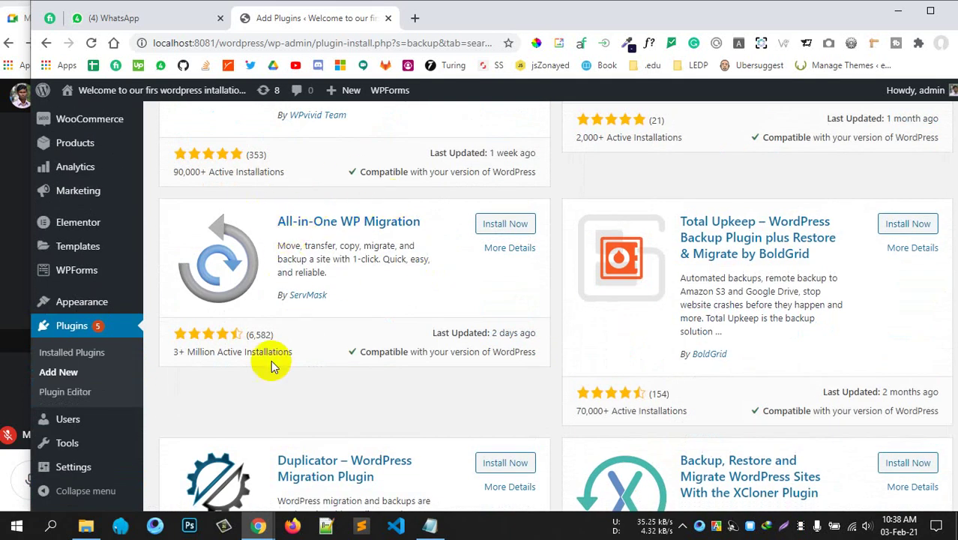
pyautogui.moveTo(238, 352); pyautogui.dragTo(361, 303)
pyautogui.click(361, 303)
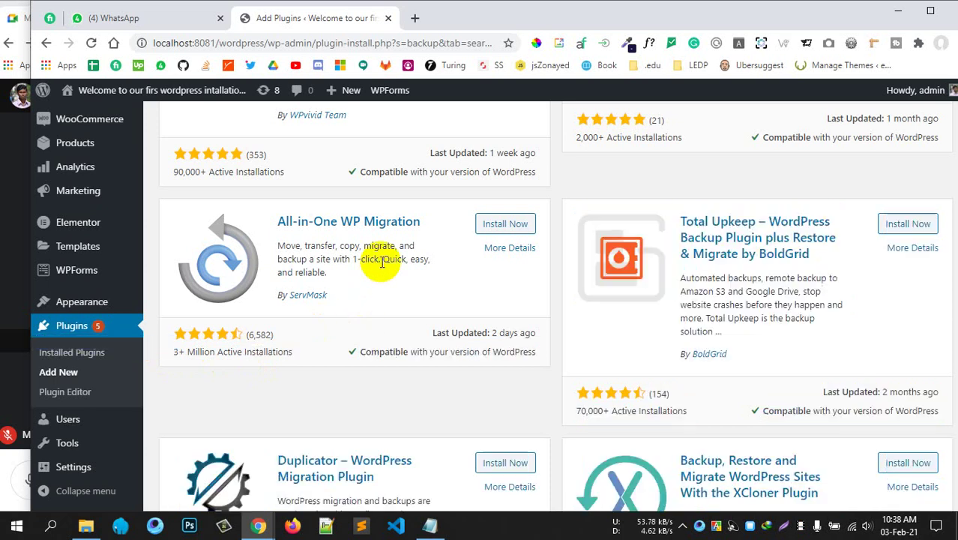
# Install and activate All-in-One WP Migration version 7.34.
pyautogui.click(505, 223)
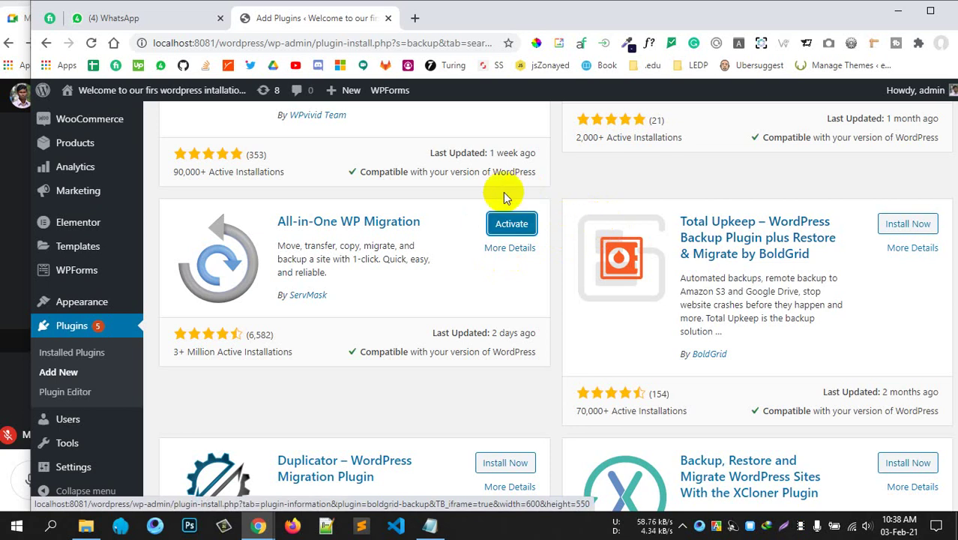
pyautogui.click(511, 225)
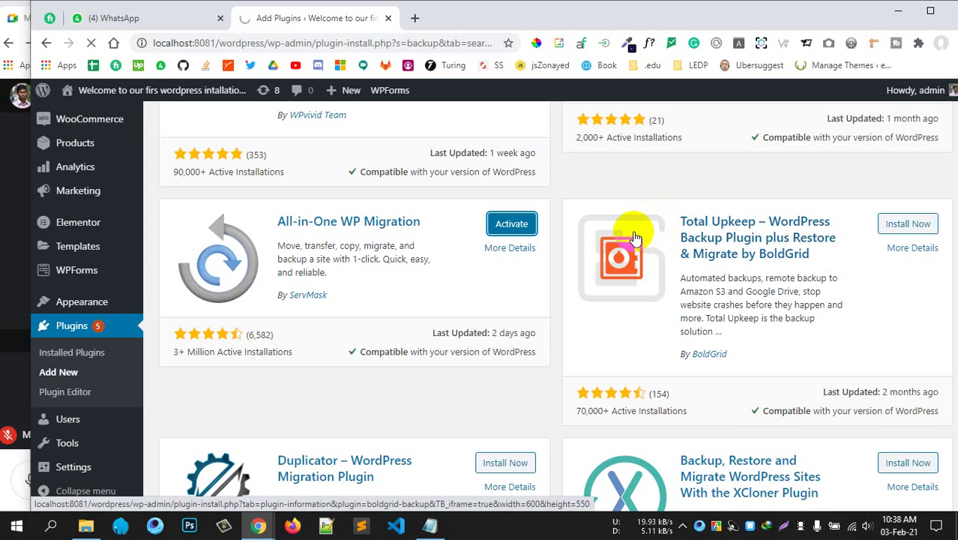
pyautogui.scroll(-4, 316, 316)
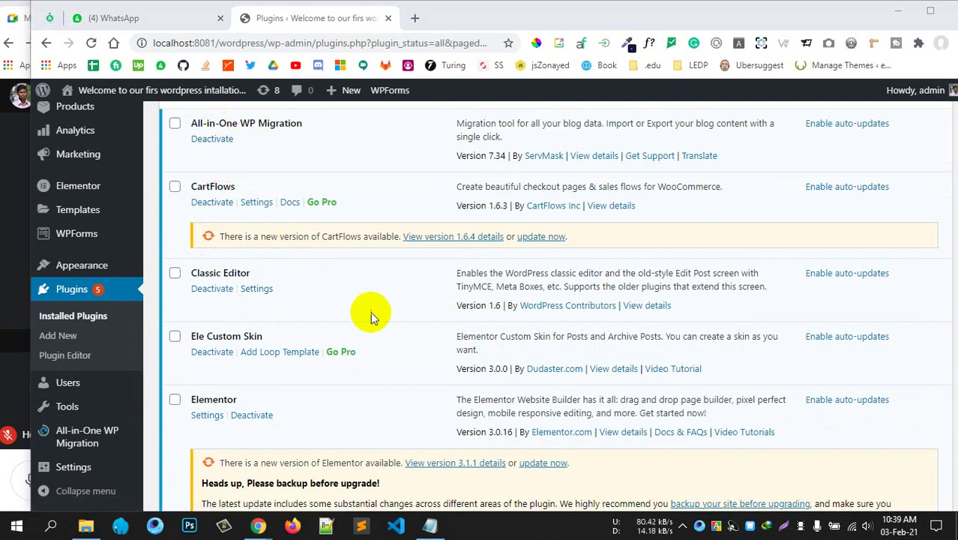
# Open the All-in-One WP Migration Export Site page from the admin sidebar.
pyautogui.scroll(-1, 367, 307)
pyautogui.scroll(3, 225, 315)
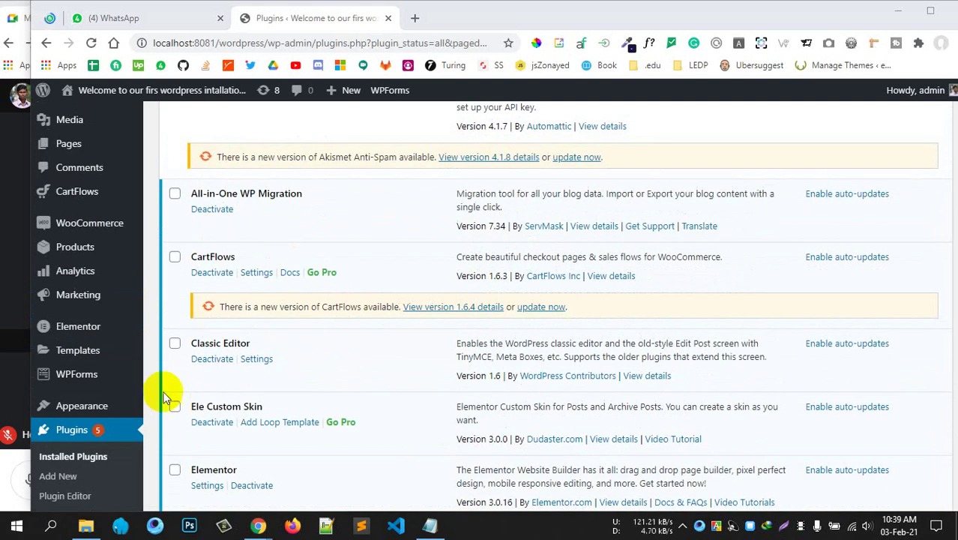
pyautogui.scroll(-3, 135, 409)
pyautogui.moveTo(79, 442)
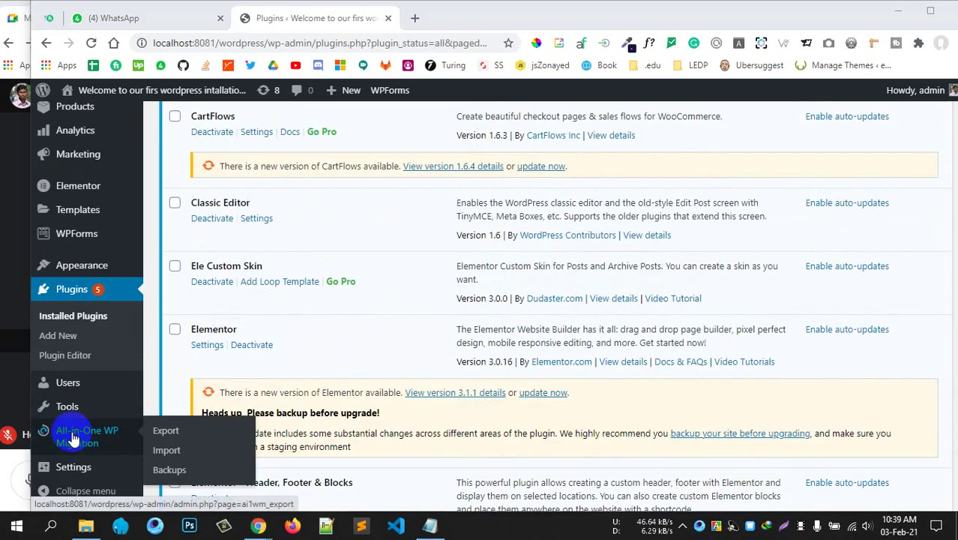
pyautogui.click(80, 444)
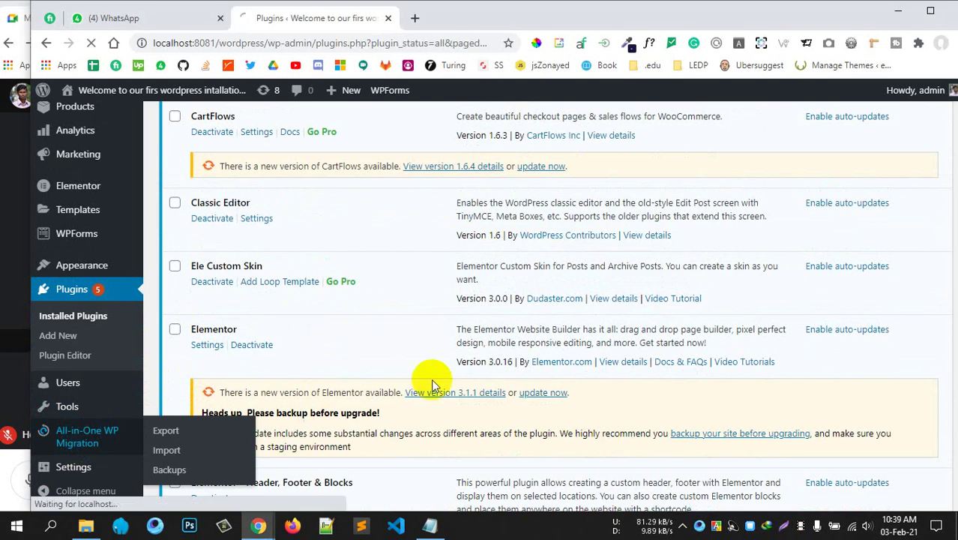
pyautogui.scroll(-5, 442, 374)
pyautogui.scroll(10, 445, 372)
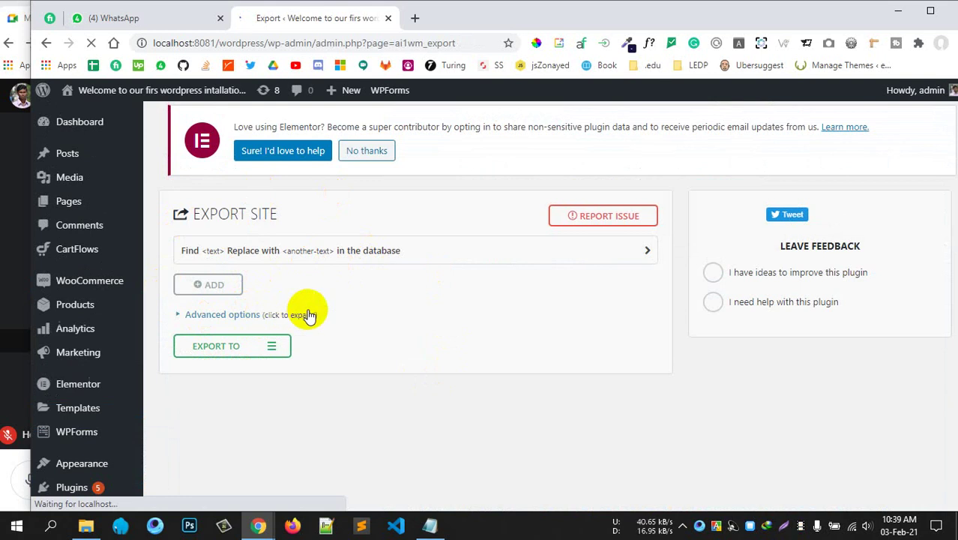
pyautogui.click(259, 345)
pyautogui.scroll(-2, 368, 318)
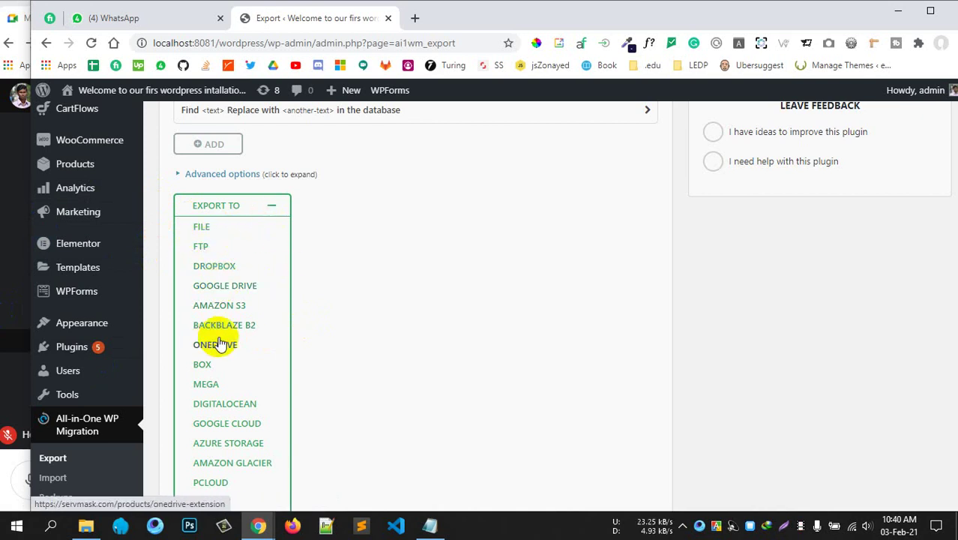
pyautogui.scroll(-1, 232, 397)
pyautogui.scroll(2, 198, 293)
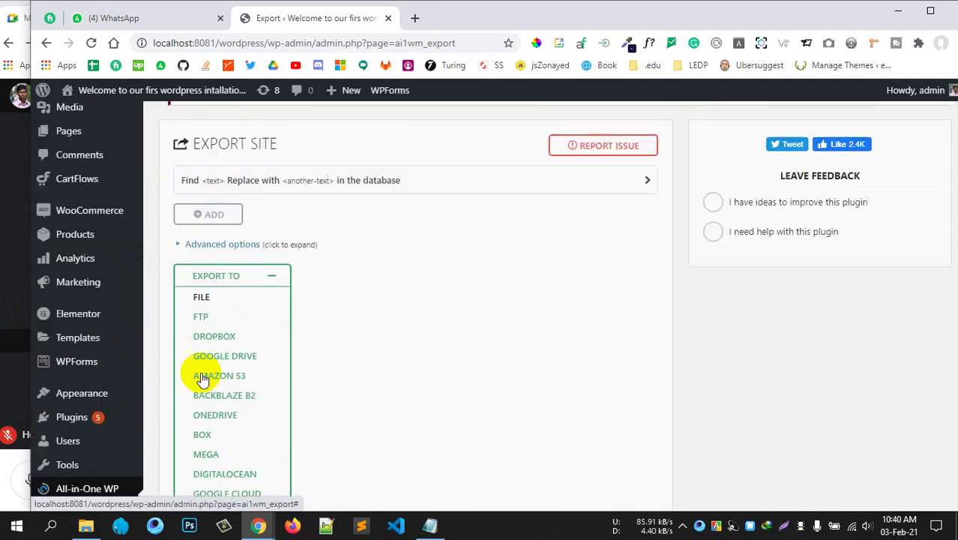
pyautogui.click(270, 278)
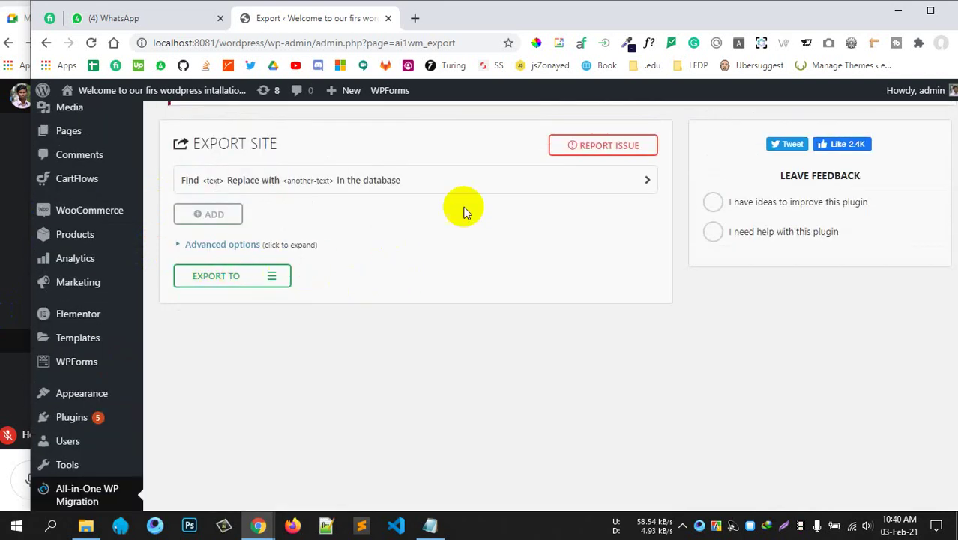
pyautogui.scroll(1, 430, 315)
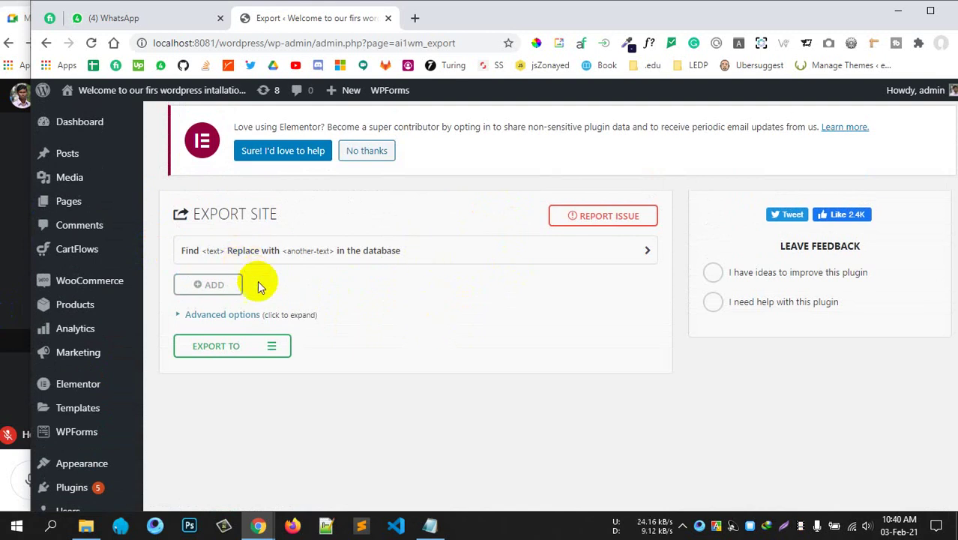
pyautogui.click(232, 350)
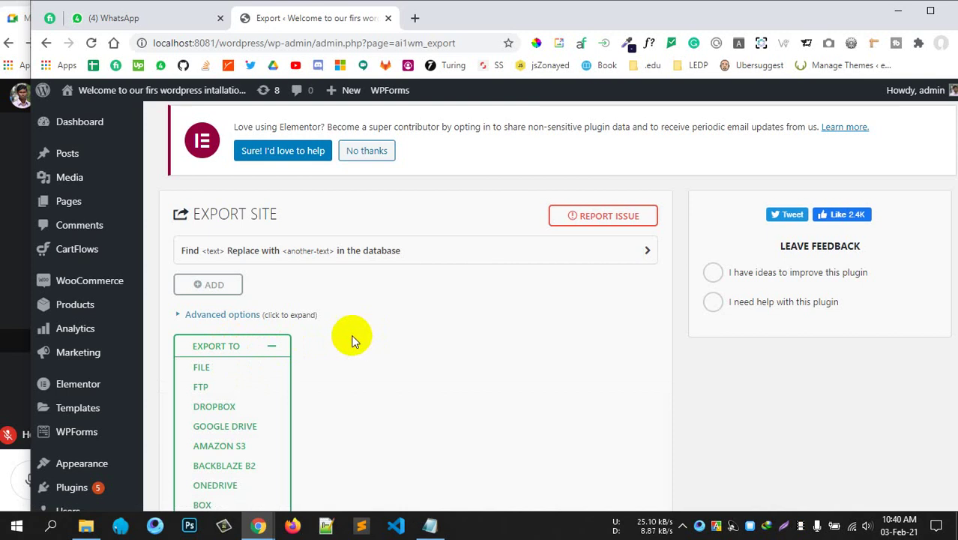
pyautogui.click(262, 346)
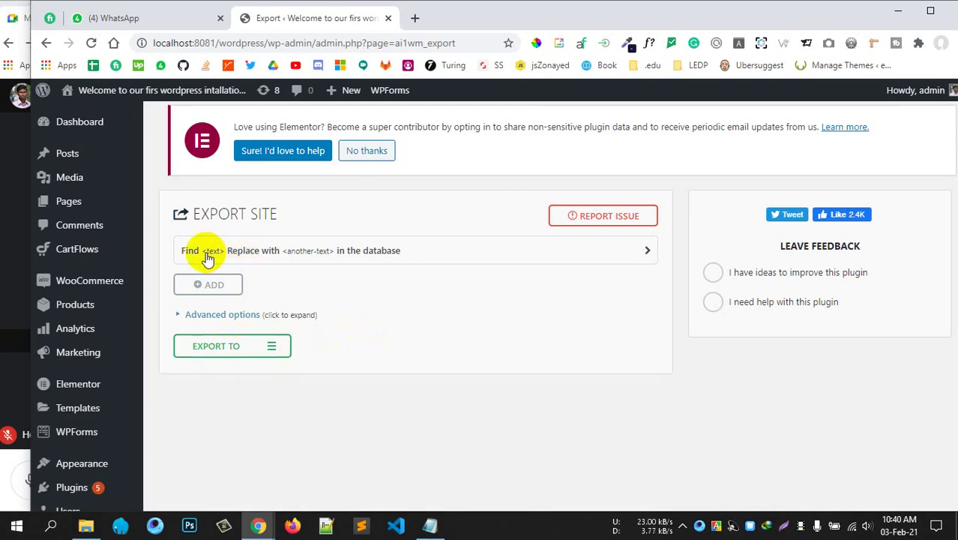
# Expand the database find-and-replace row and put the cursor in its empty Find field.
pyautogui.click(416, 252)
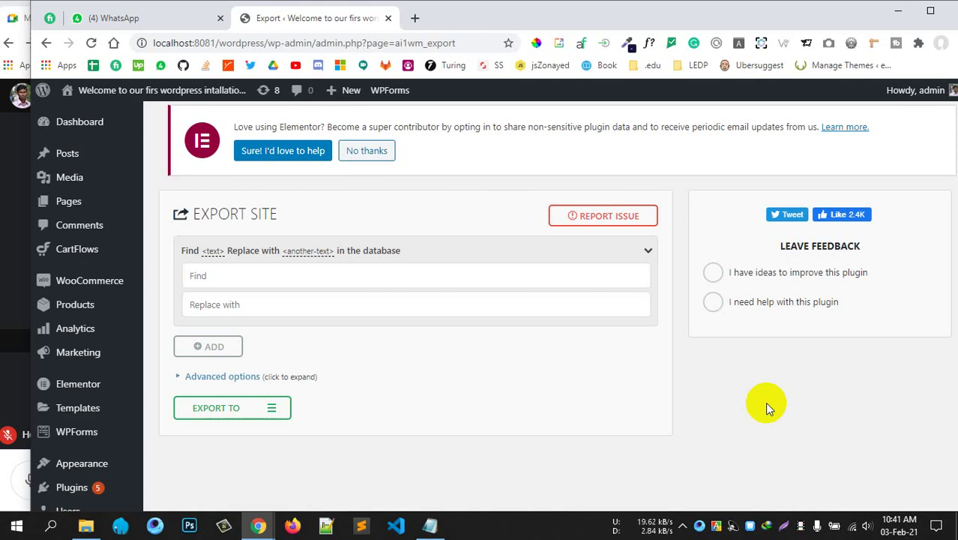
pyautogui.moveTo(923, 92)
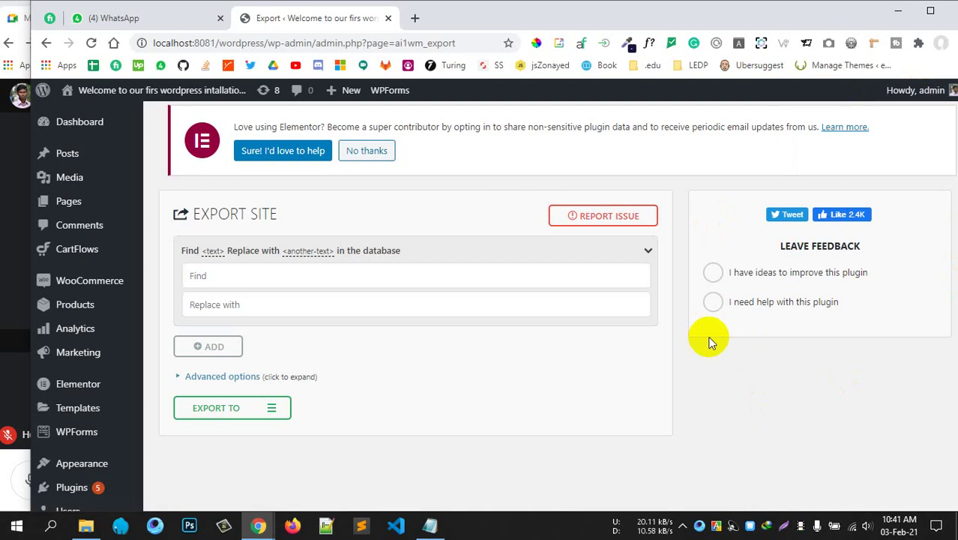
pyautogui.click(224, 282)
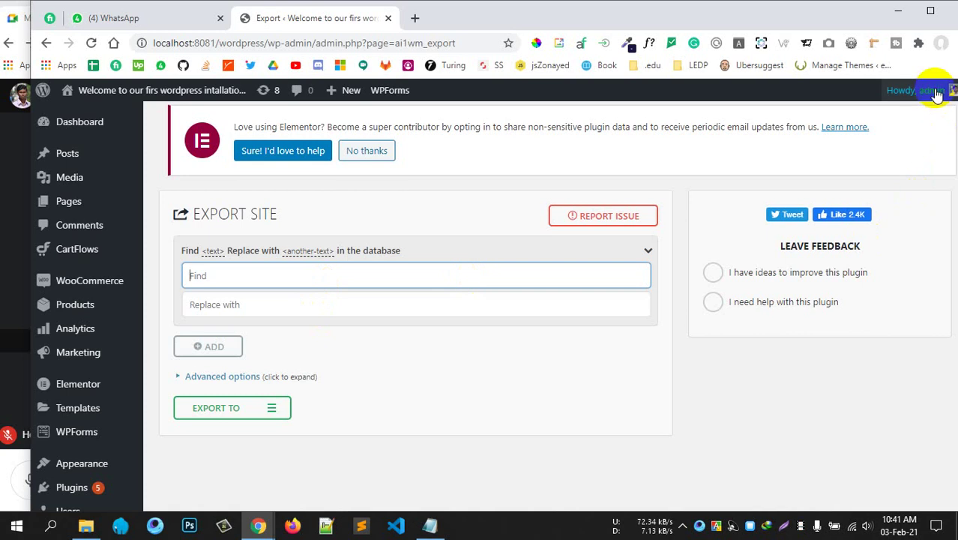
pyautogui.moveTo(935, 90)
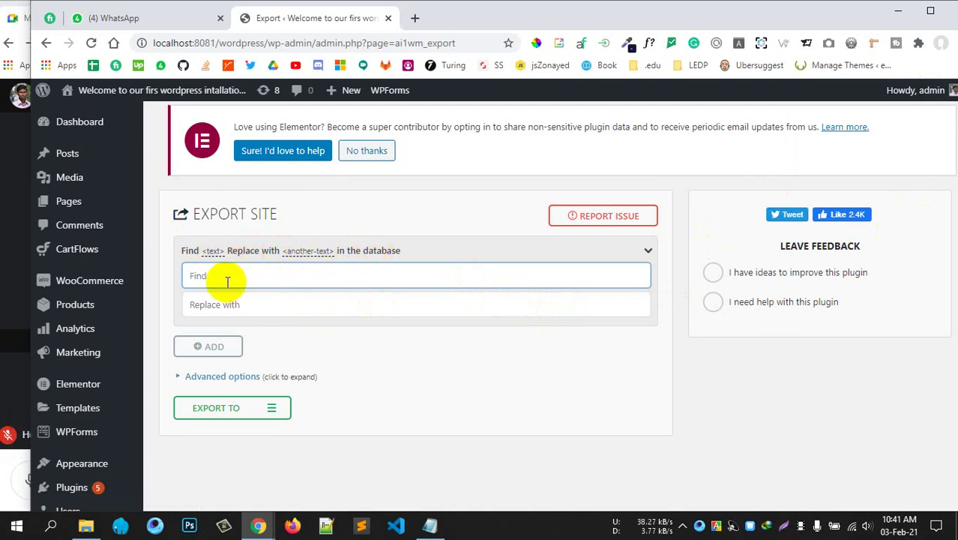
# Add a find-and-replace rule changing 'admin' to 'admin-changed' in the database.
pyautogui.write('admin')
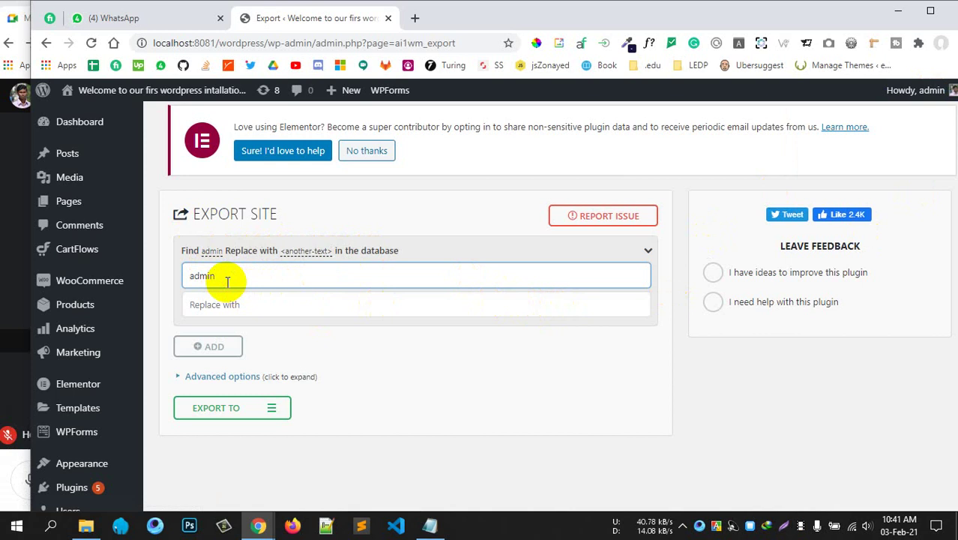
pyautogui.click(250, 303)
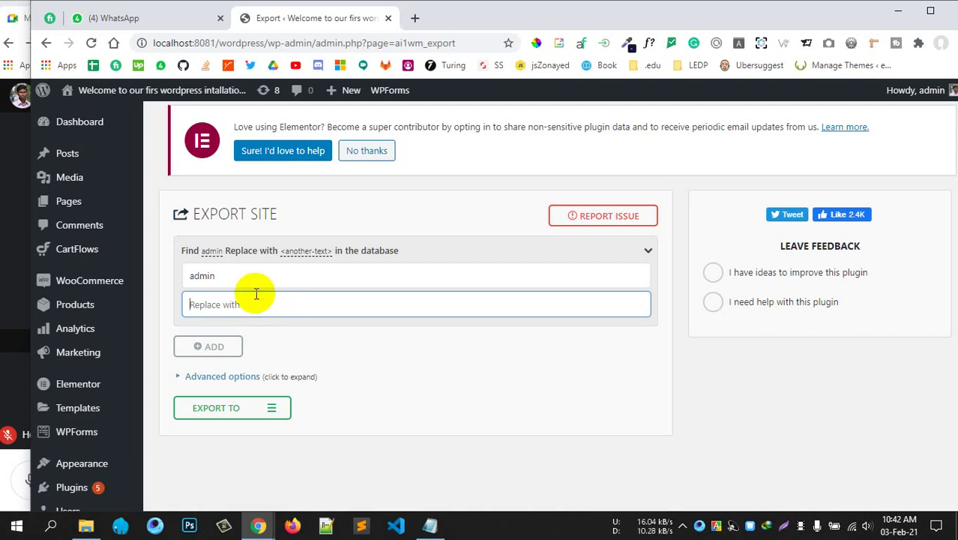
pyautogui.click(276, 300)
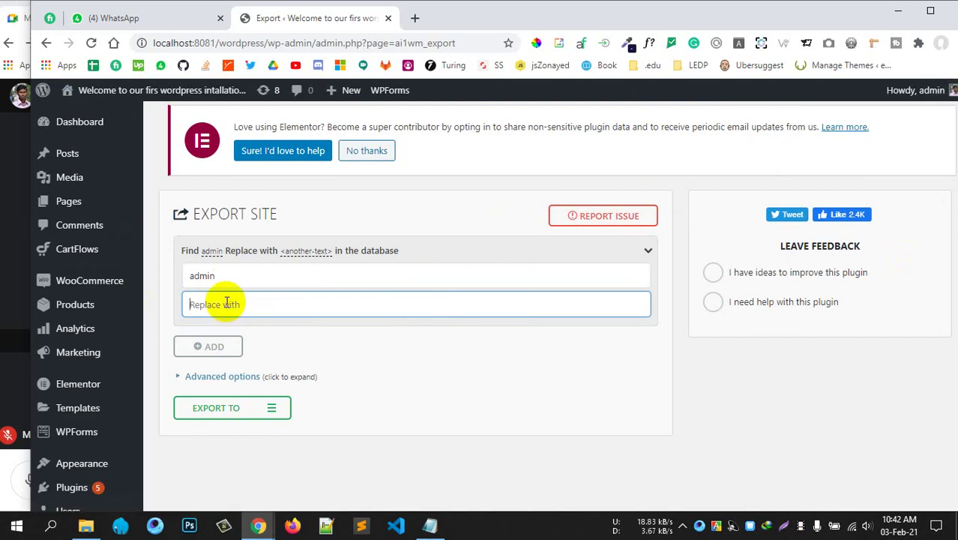
pyautogui.write('ad')
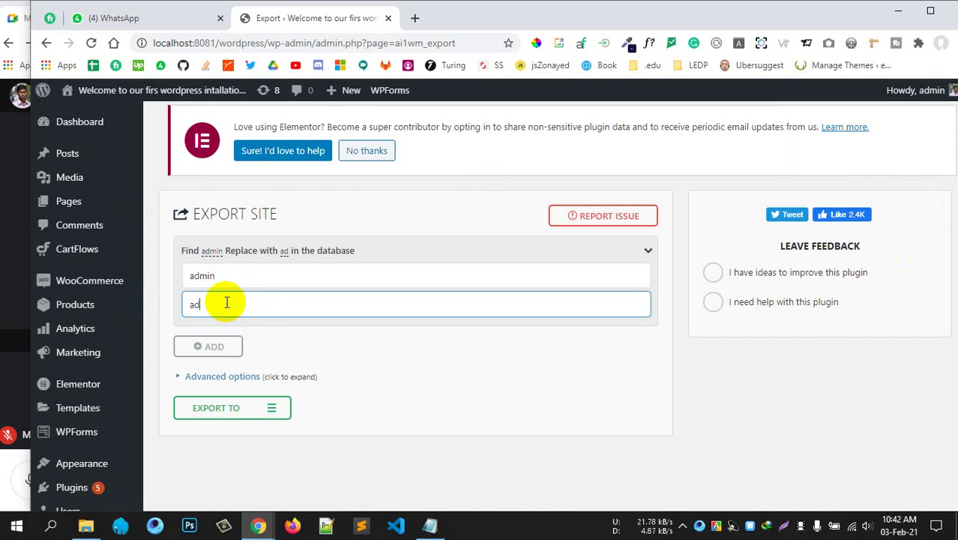
pyautogui.write('min-changed')
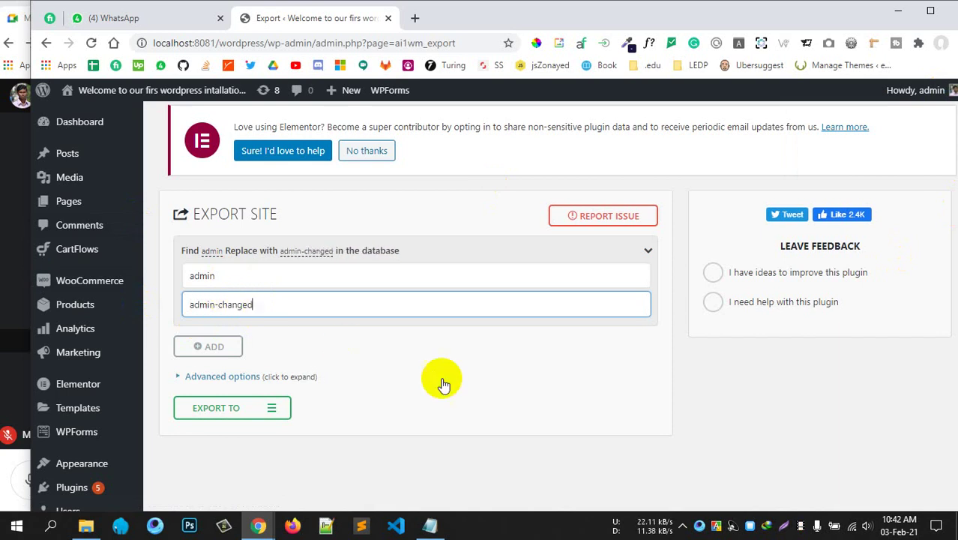
pyautogui.click(678, 389)
pyautogui.scroll(-1, 672, 388)
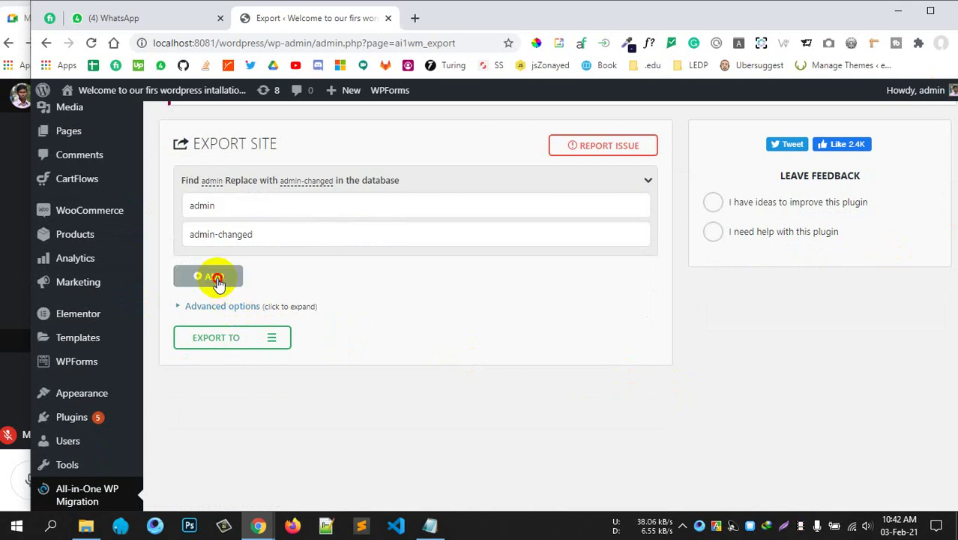
# Insert a second empty find-and-replace rule, then bring up the Laragon window.
pyautogui.click(215, 279)
pyautogui.click(253, 241)
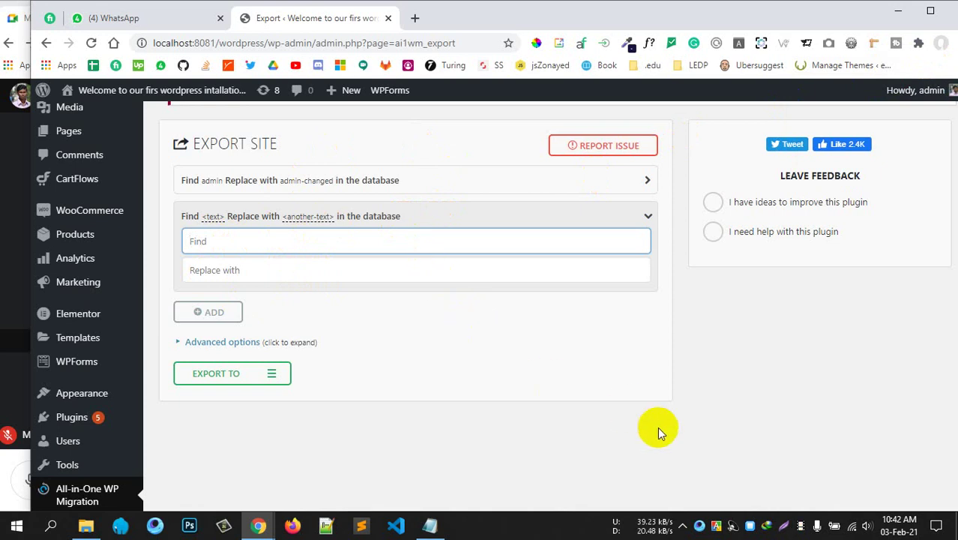
pyautogui.click(752, 529)
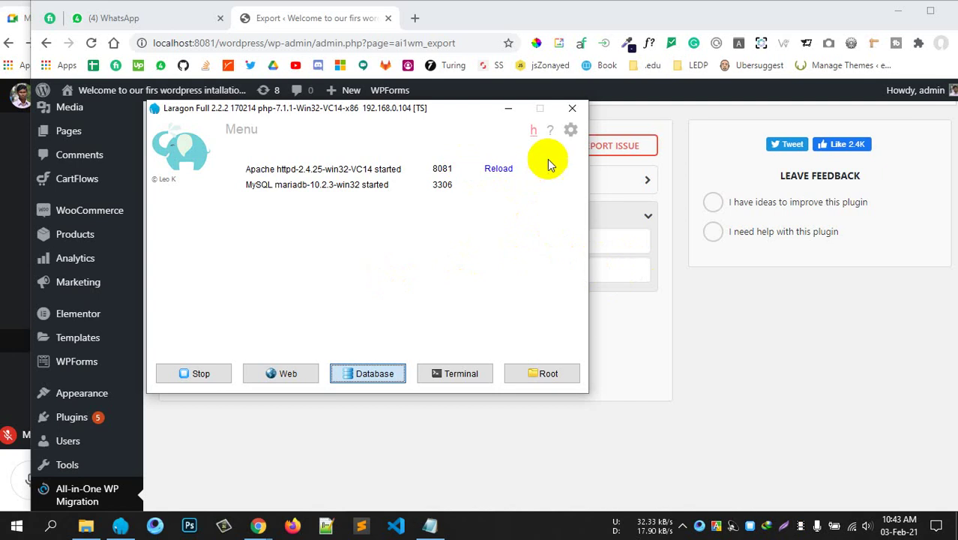
# Back on the export page, leave the second rule's fields empty and collapse it.
pyautogui.click(697, 321)
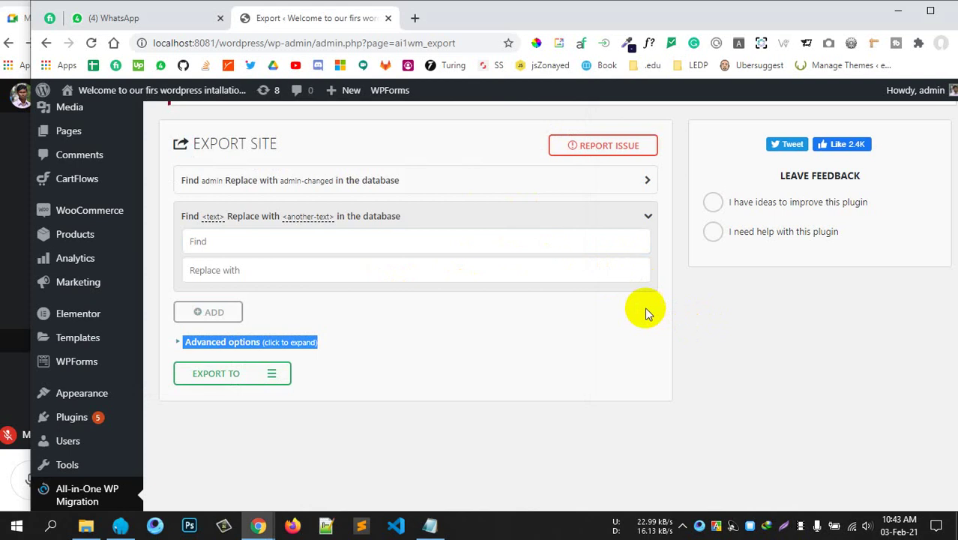
pyautogui.click(697, 358)
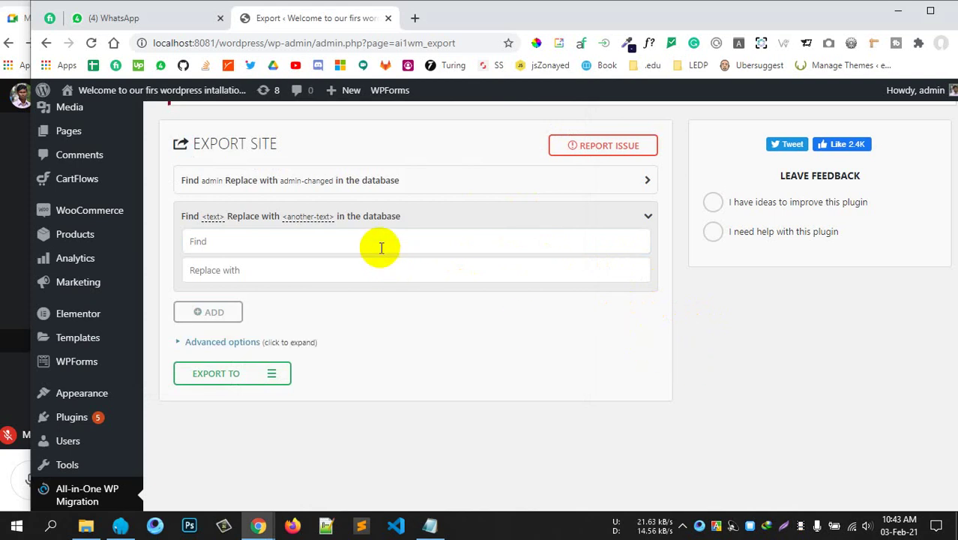
pyautogui.click(285, 236)
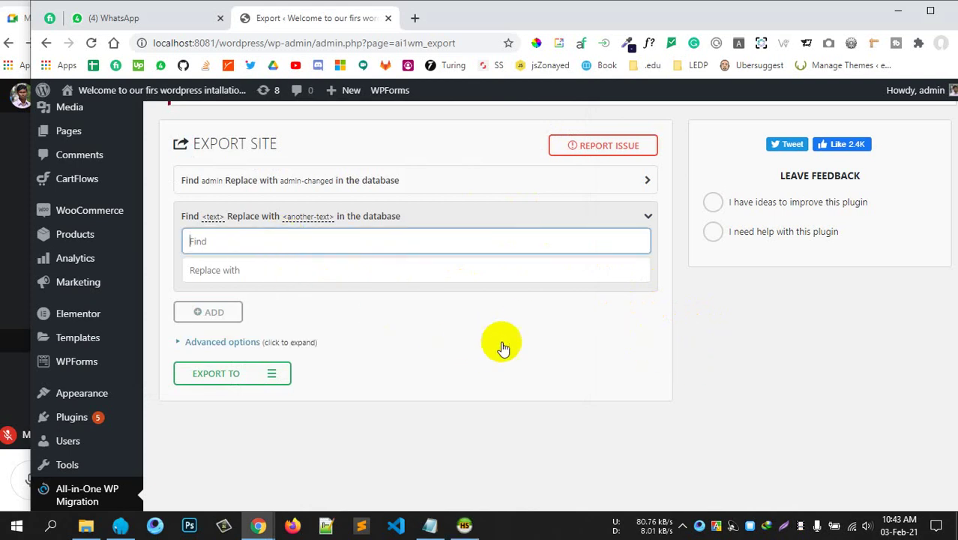
pyautogui.click(719, 343)
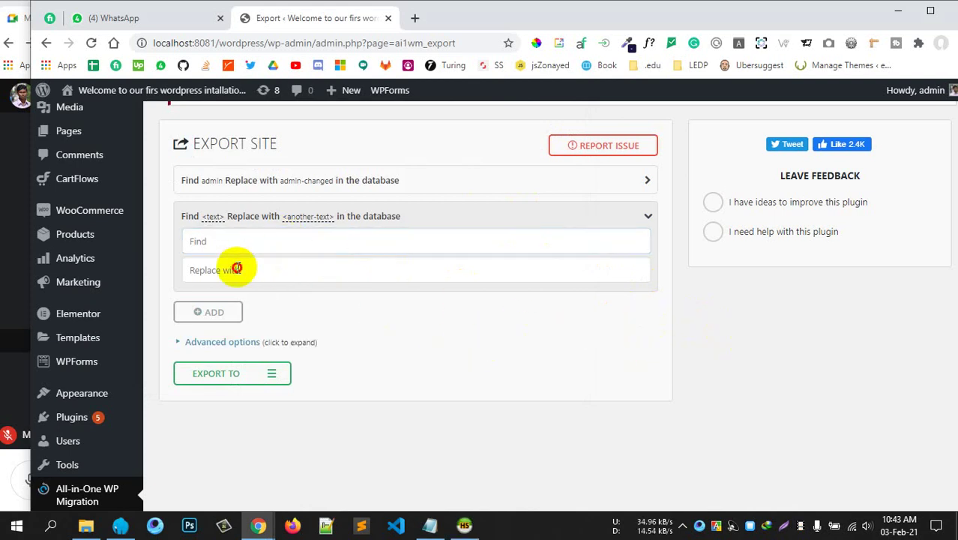
pyautogui.click(237, 268)
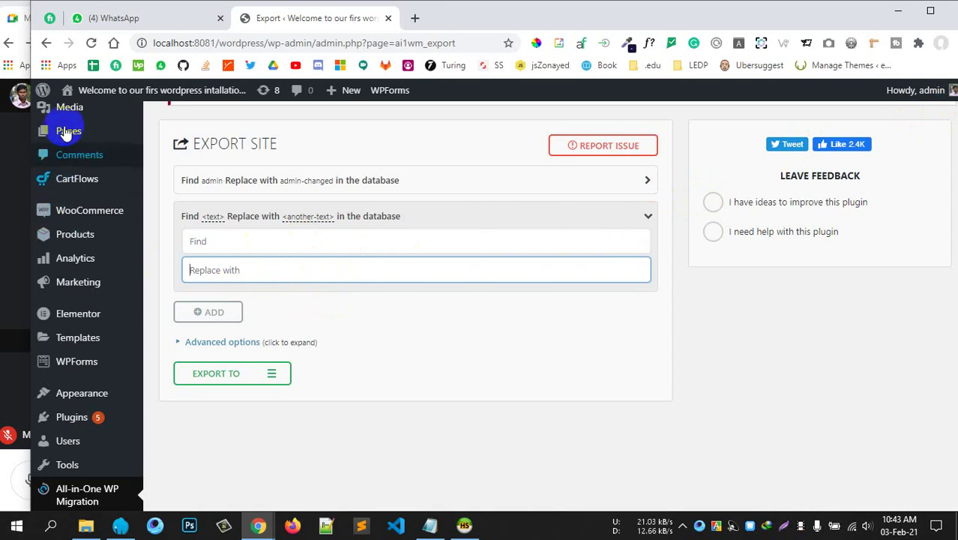
pyautogui.moveTo(70, 147)
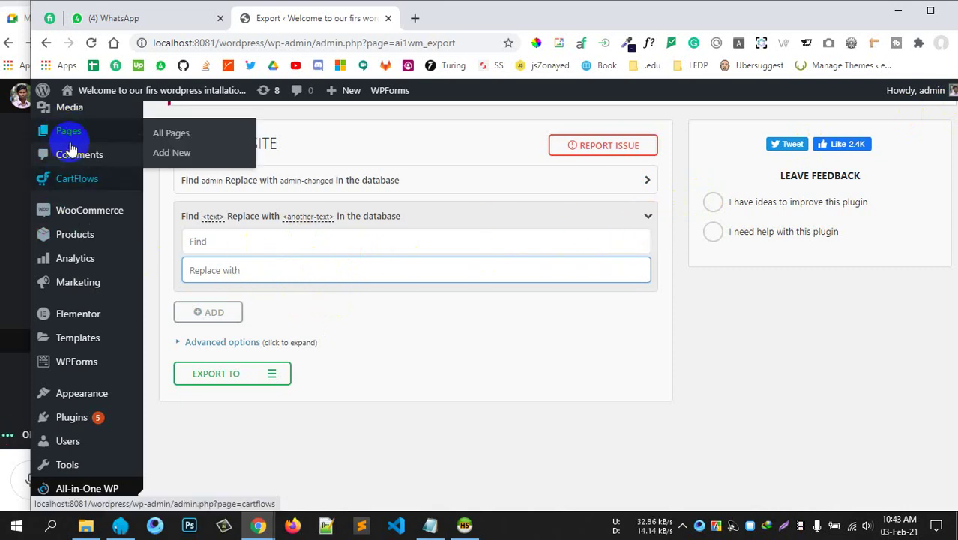
pyautogui.click(651, 216)
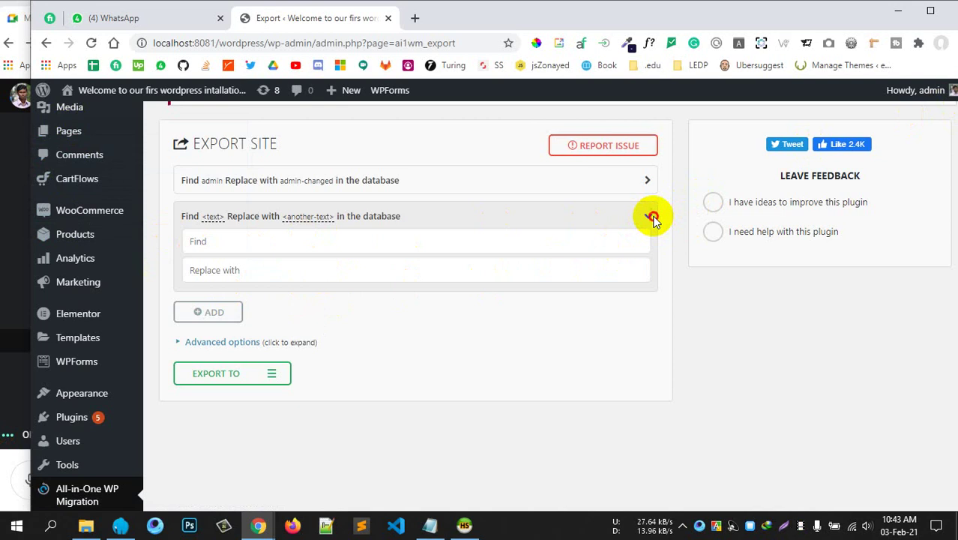
pyautogui.click(652, 216)
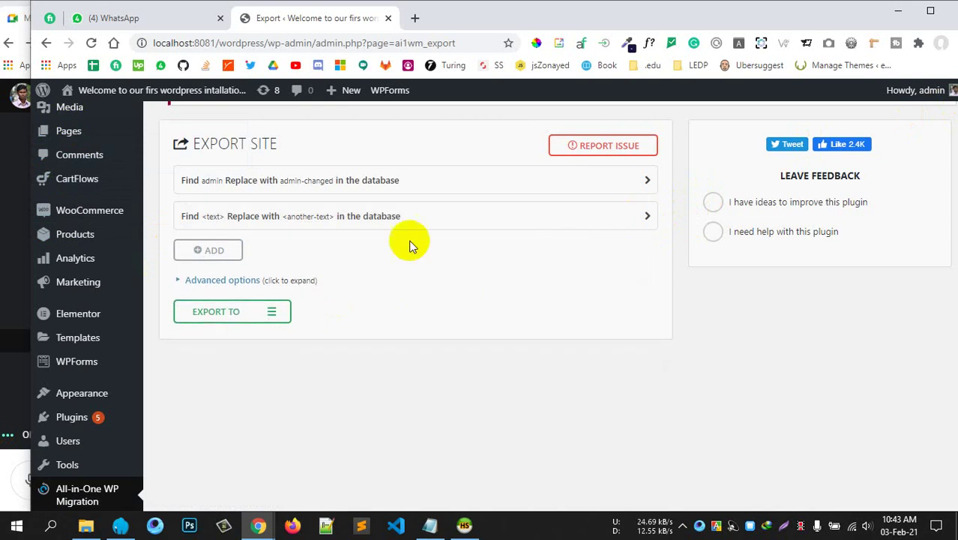
pyautogui.click(212, 252)
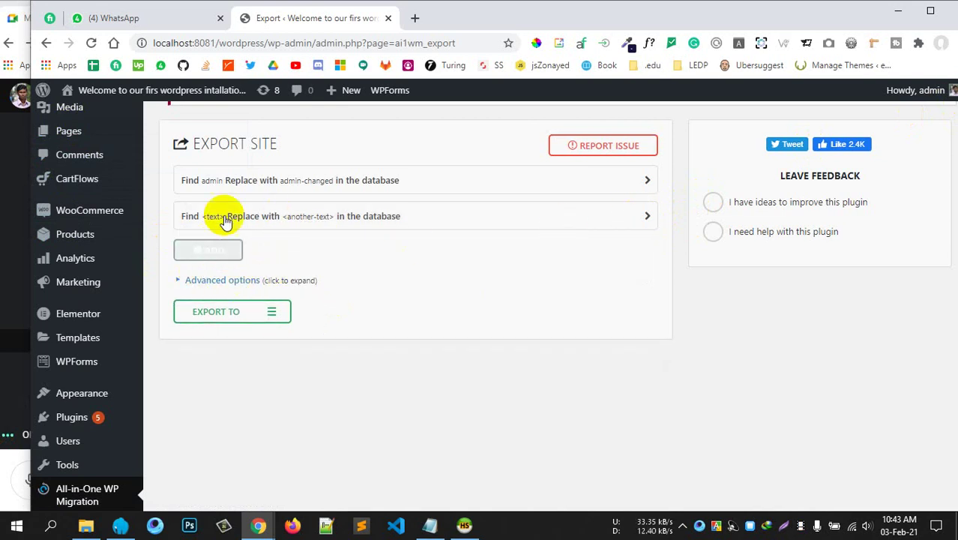
# Expand Advanced options and exclude spam comments and post revisions from the export.
pyautogui.click(222, 280)
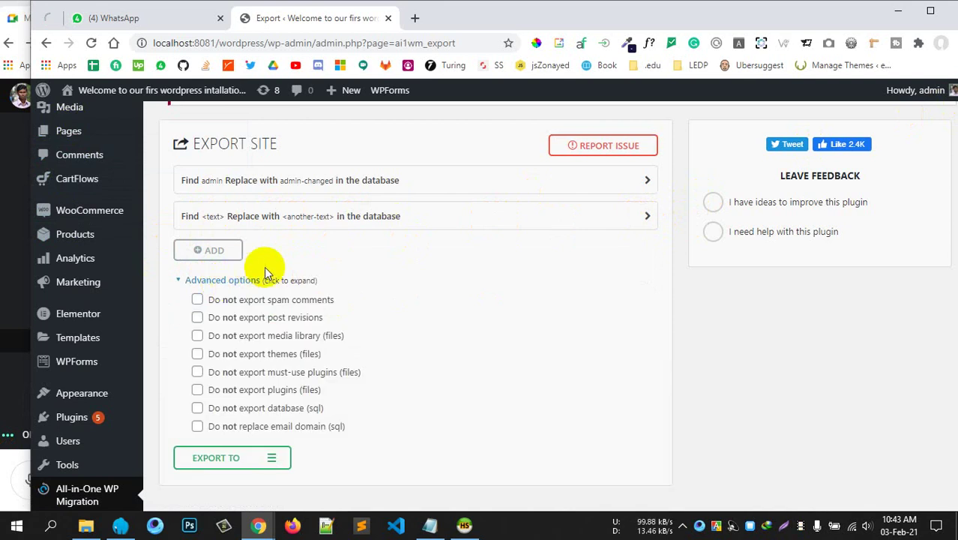
pyautogui.scroll(-1, 255, 255)
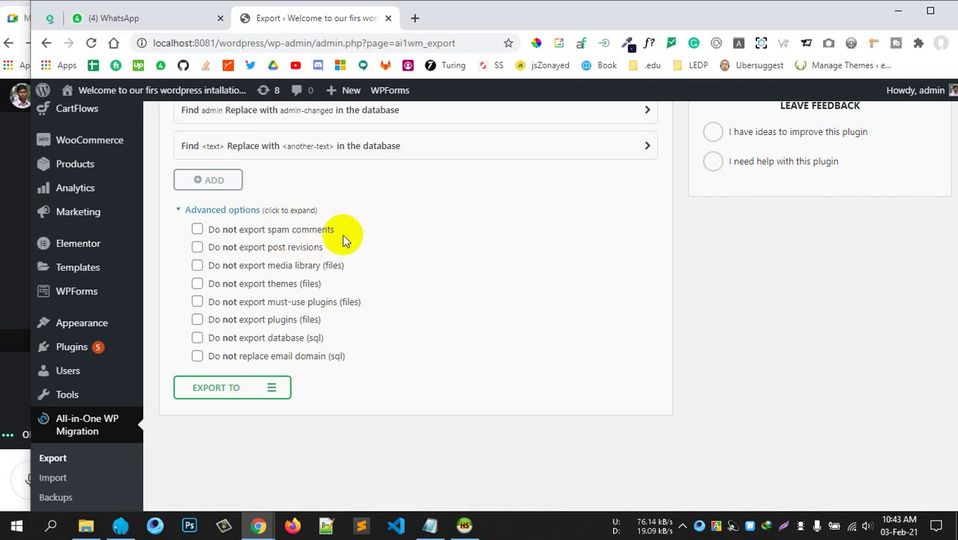
pyautogui.scroll(2, 341, 235)
pyautogui.scroll(-3, 470, 318)
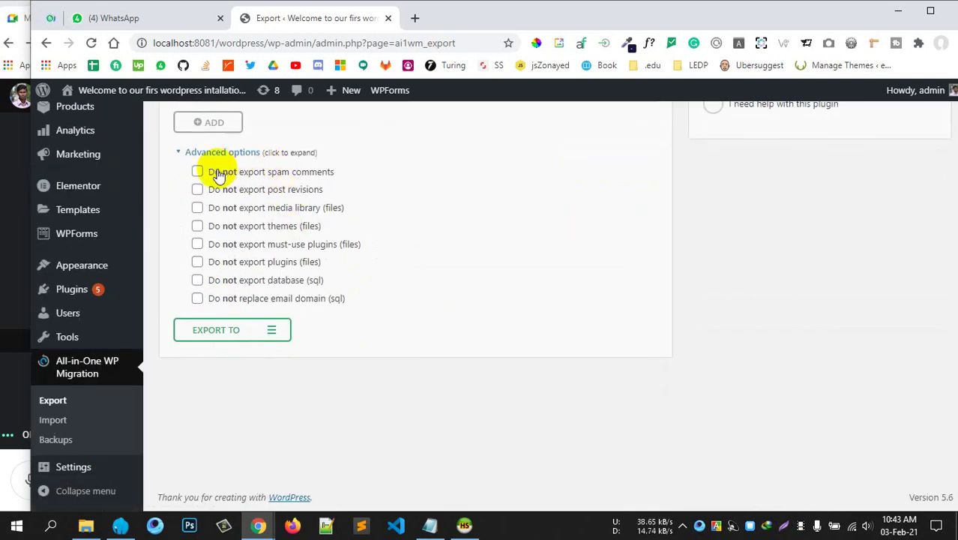
pyautogui.click(197, 172)
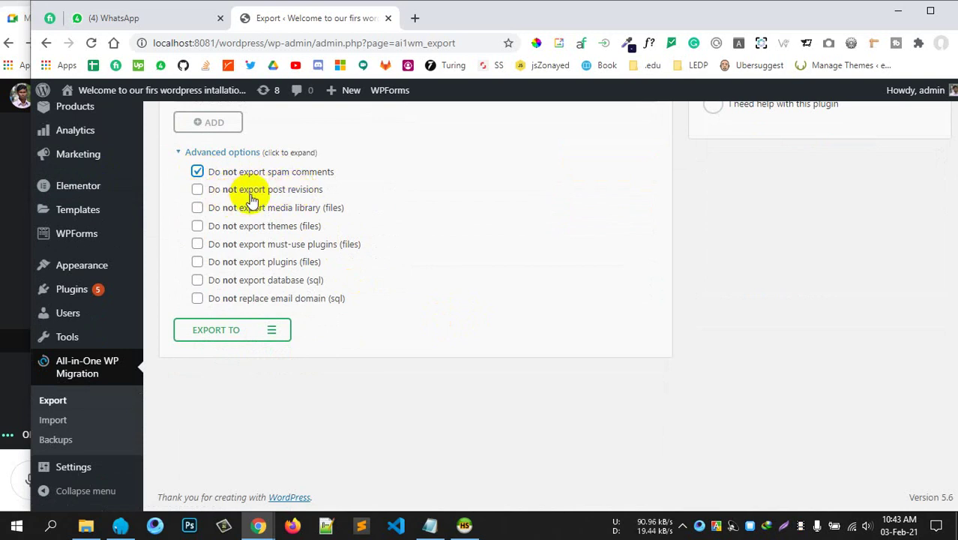
pyautogui.scroll(2, 252, 202)
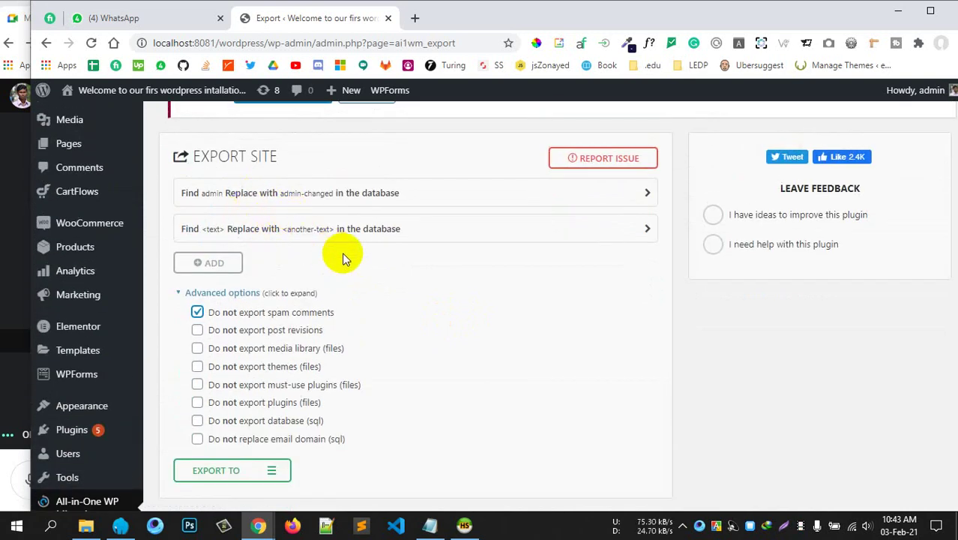
pyautogui.scroll(-2, 342, 252)
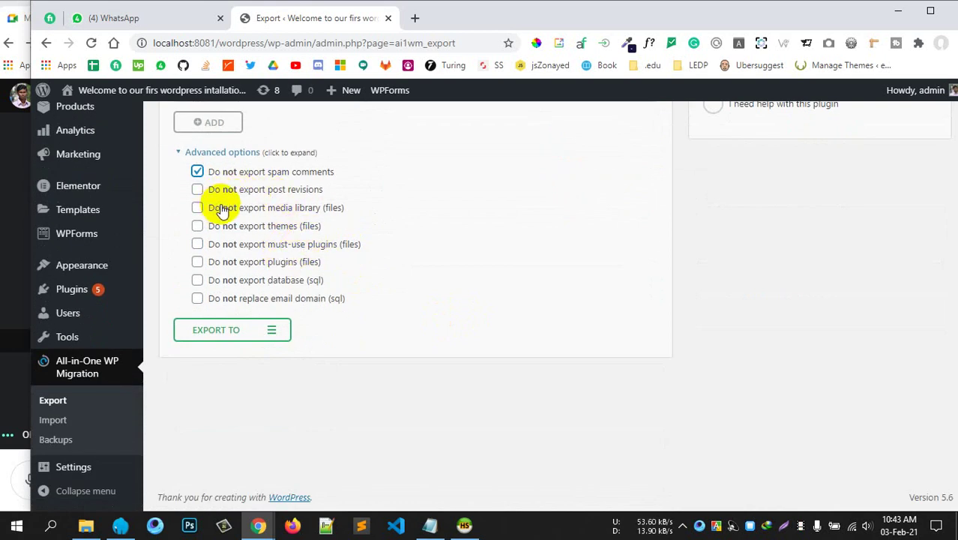
pyautogui.click(196, 190)
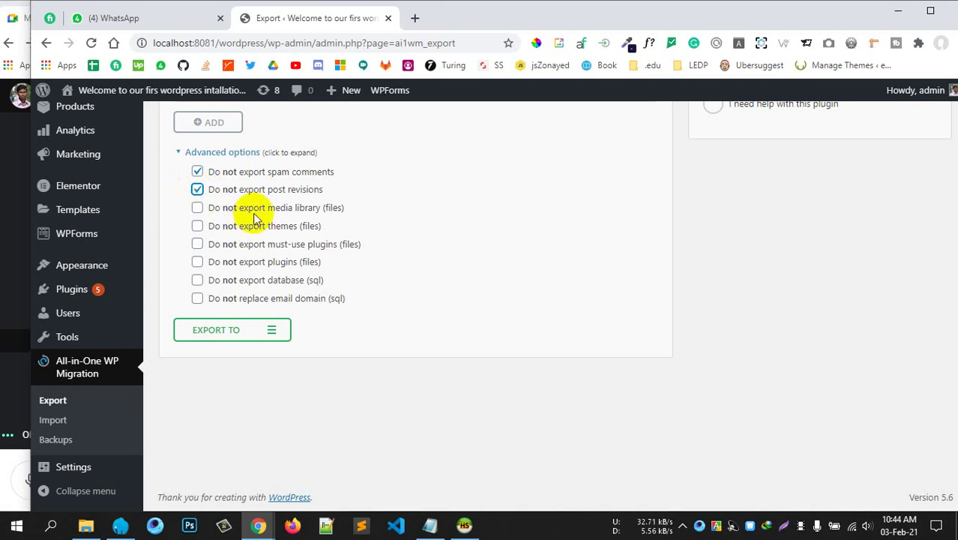
# Tick then untick the media library exclusion, so media stays in the export.
pyautogui.scroll(1, 182, 217)
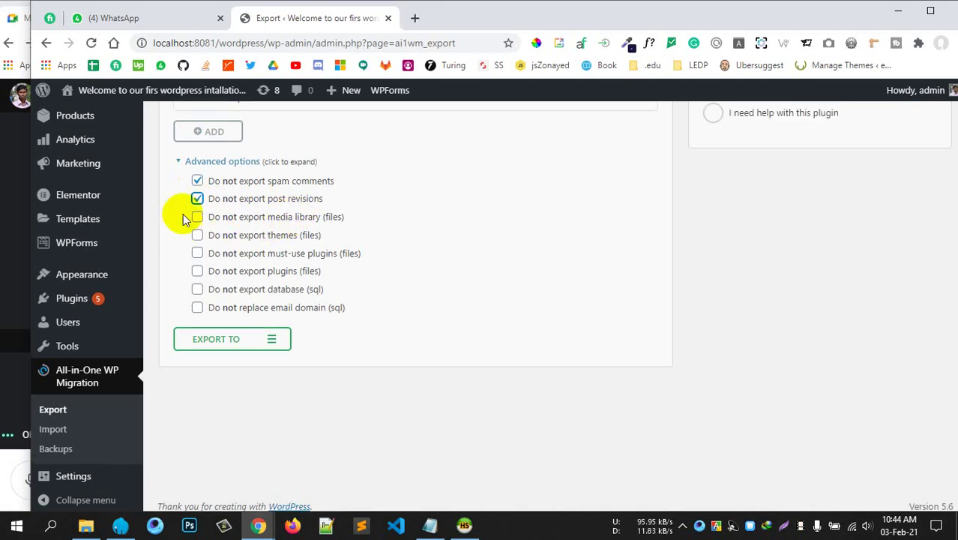
pyautogui.scroll(3, 183, 214)
pyautogui.moveTo(88, 184)
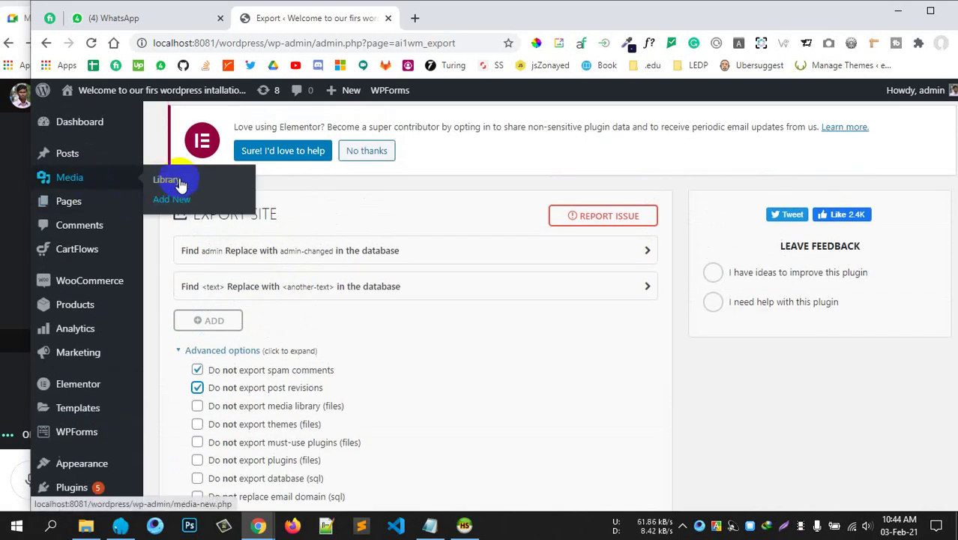
pyautogui.scroll(-2, 443, 240)
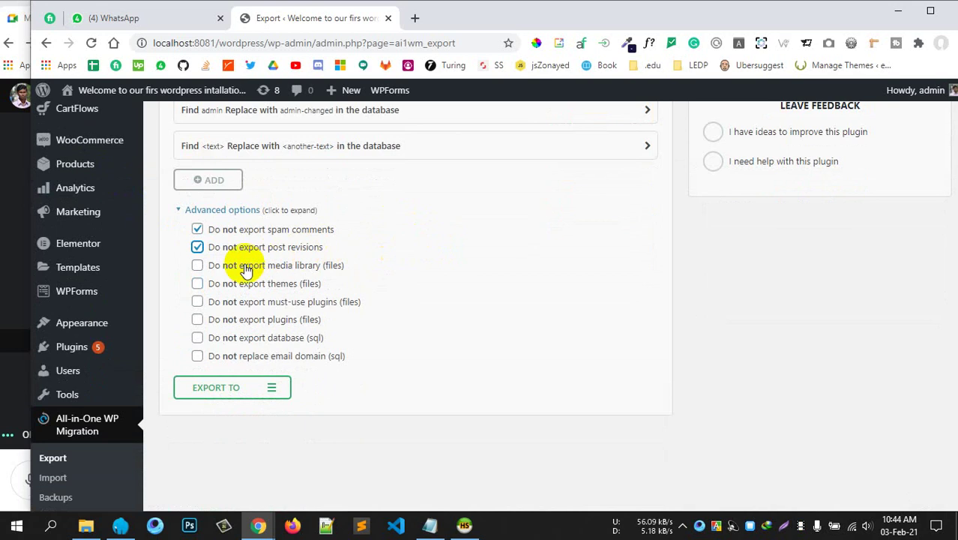
pyautogui.click(198, 267)
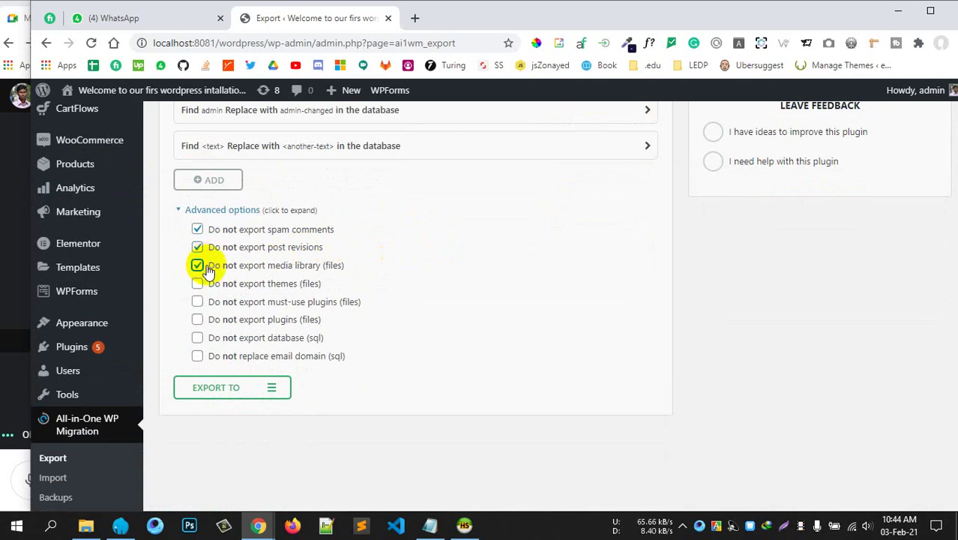
pyautogui.click(197, 266)
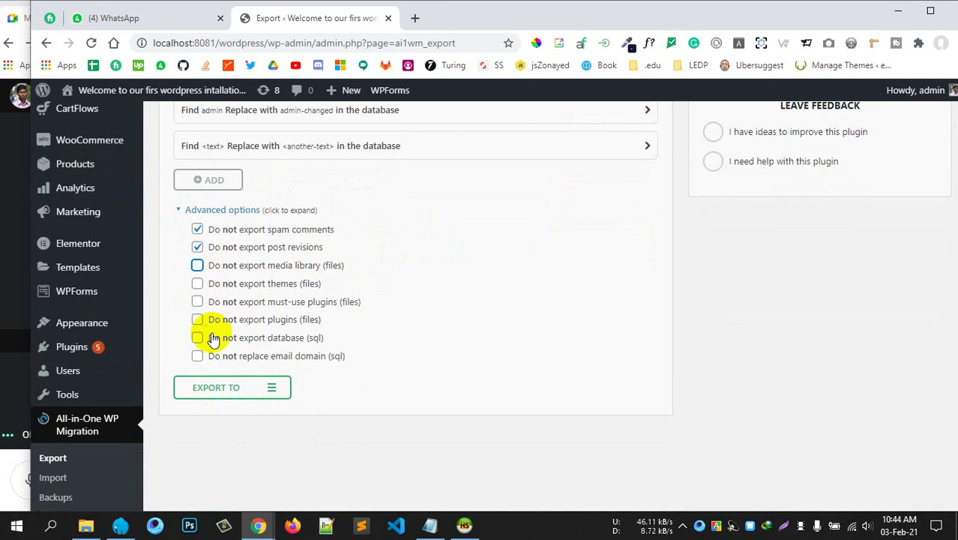
pyautogui.scroll(-1, 477, 335)
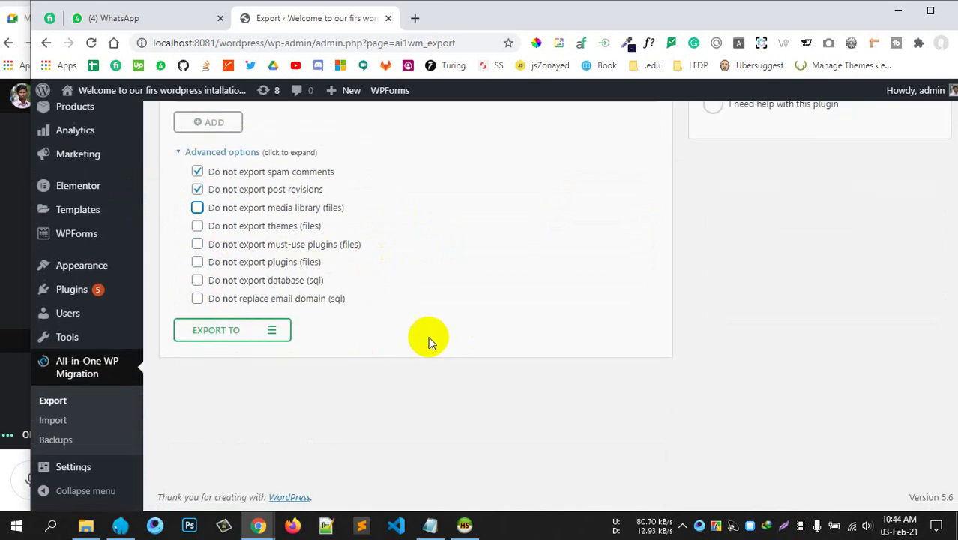
pyautogui.moveTo(248, 302); pyautogui.dragTo(351, 304)
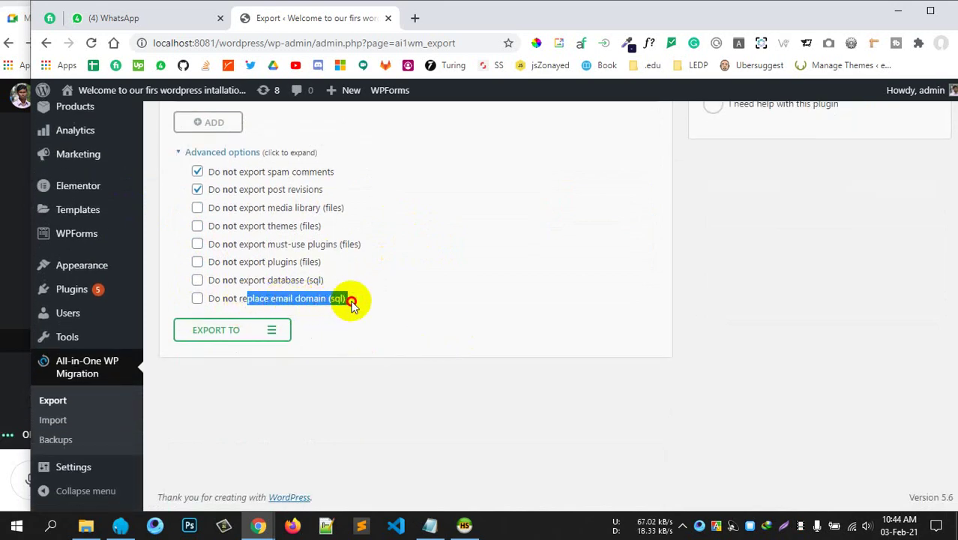
pyautogui.click(406, 274)
# Collapse Advanced options and export the site to a FILE.
pyautogui.scroll(1, 237, 294)
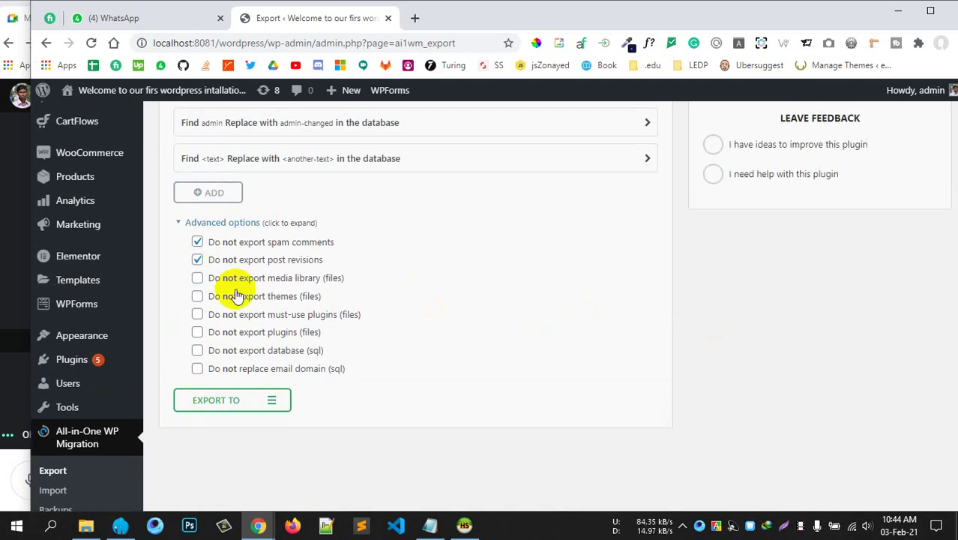
pyautogui.click(240, 222)
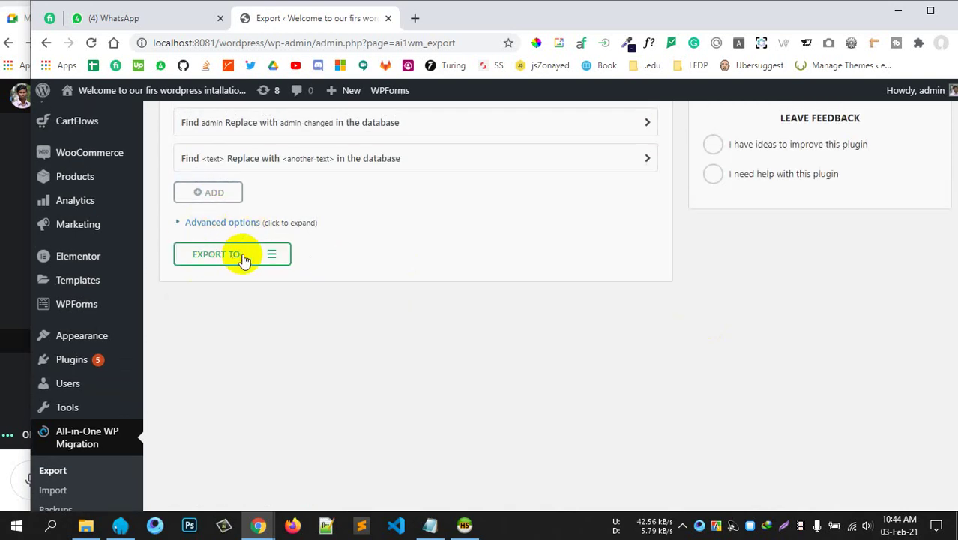
pyautogui.click(243, 258)
pyautogui.click(210, 274)
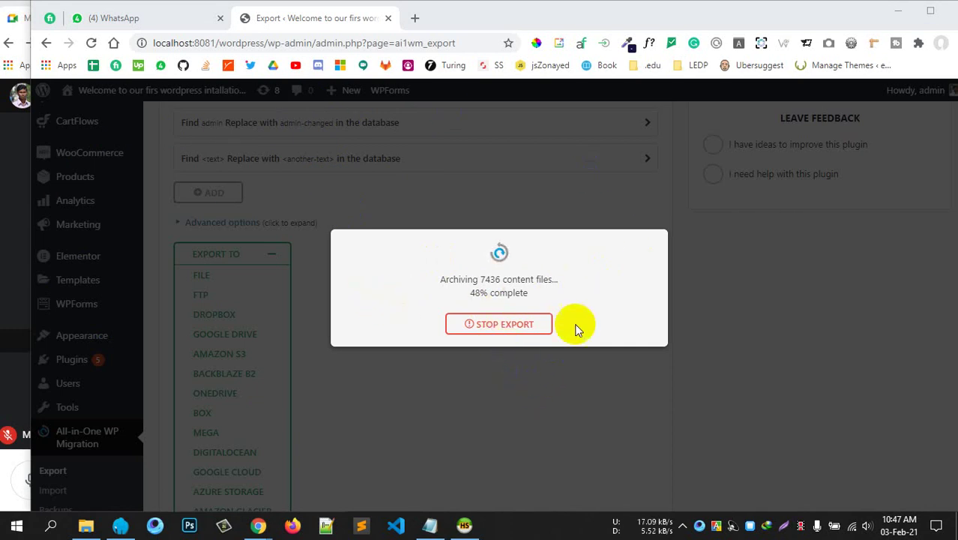
# Follow the archiving progress past 51% until the .wpress file downloads, checking the LEDP folder meanwhile.
pyautogui.moveTo(453, 279); pyautogui.dragTo(538, 295)
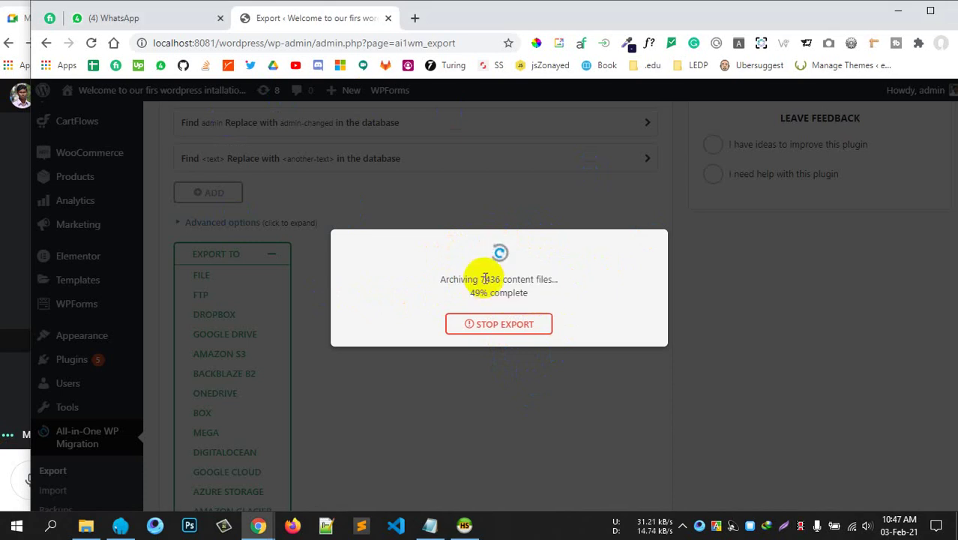
pyautogui.moveTo(480, 279); pyautogui.dragTo(538, 296)
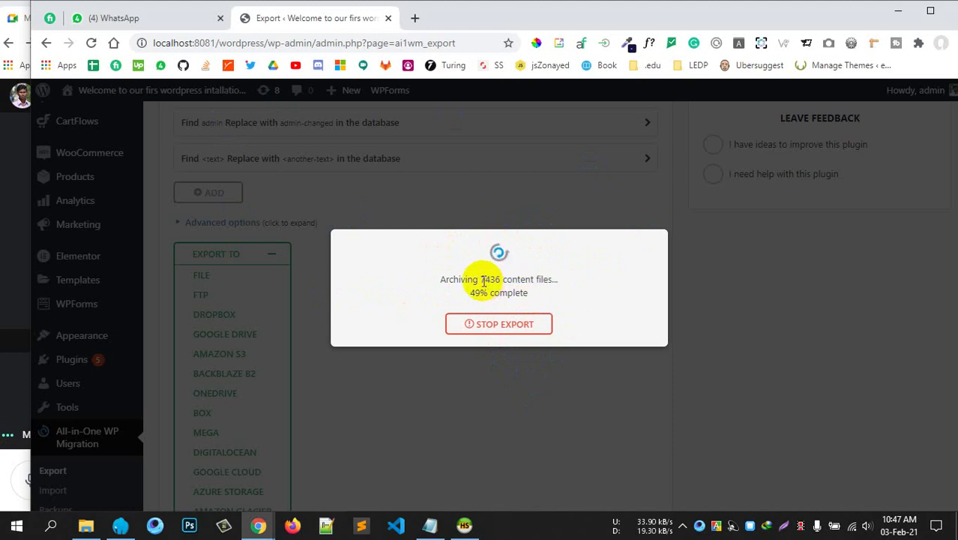
pyautogui.moveTo(479, 278); pyautogui.dragTo(537, 294)
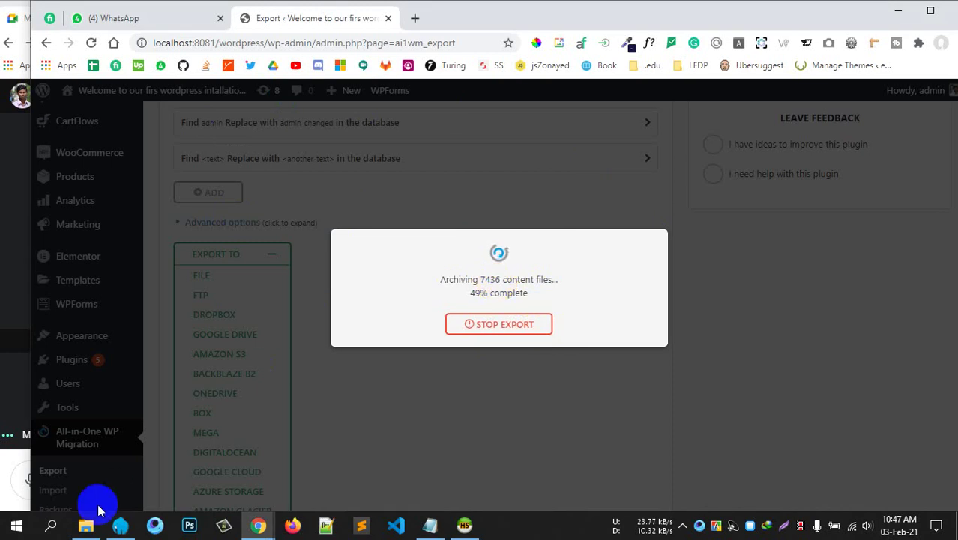
pyautogui.click(85, 524)
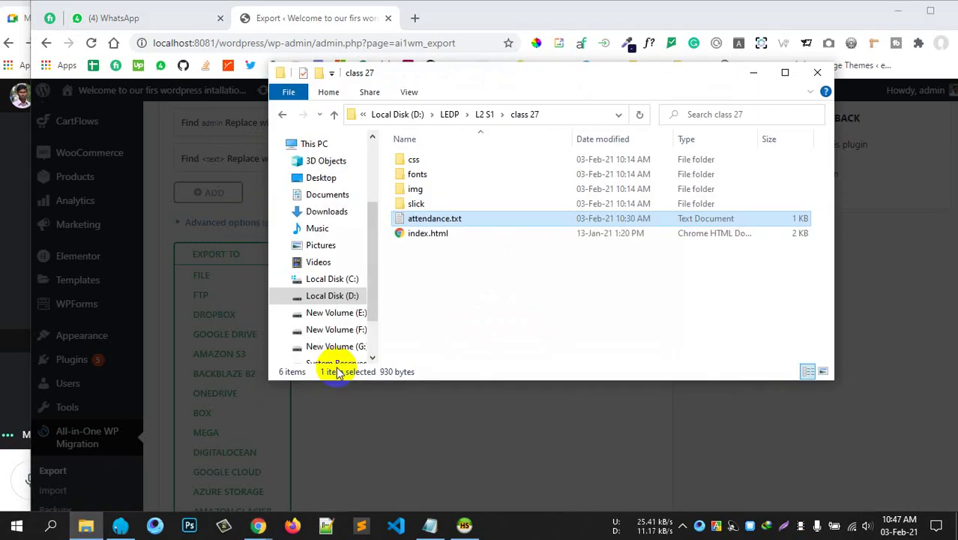
pyautogui.doubleClick(334, 115)
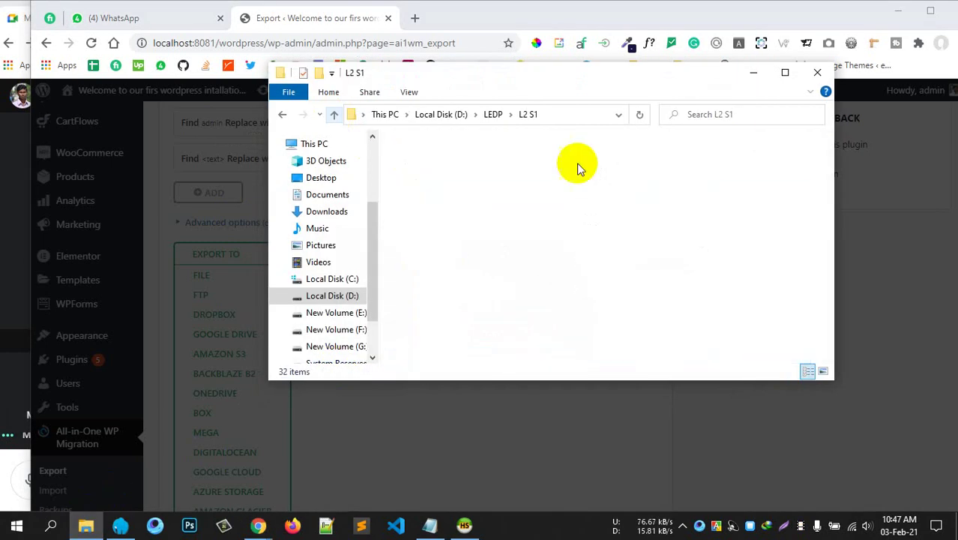
pyautogui.click(754, 73)
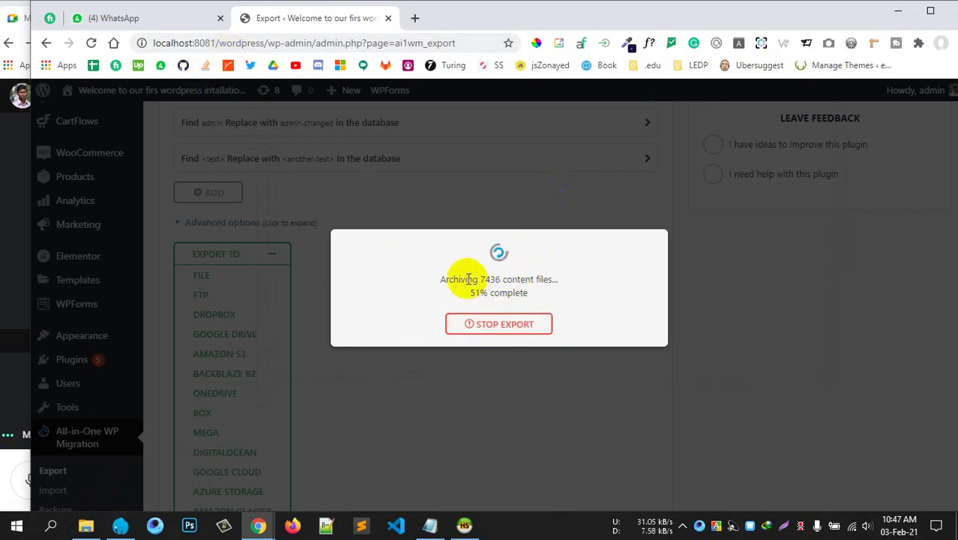
pyautogui.moveTo(467, 279); pyautogui.dragTo(539, 294)
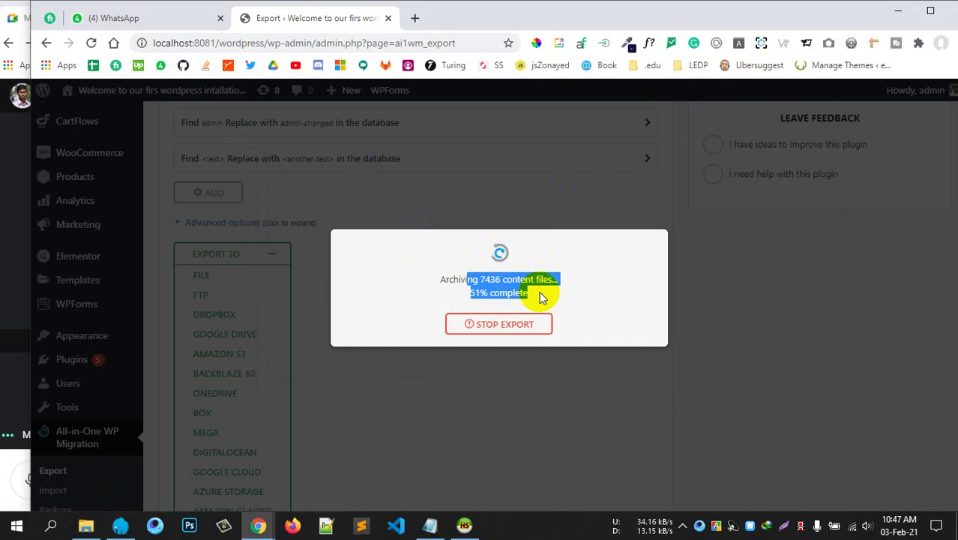
pyautogui.click(539, 292)
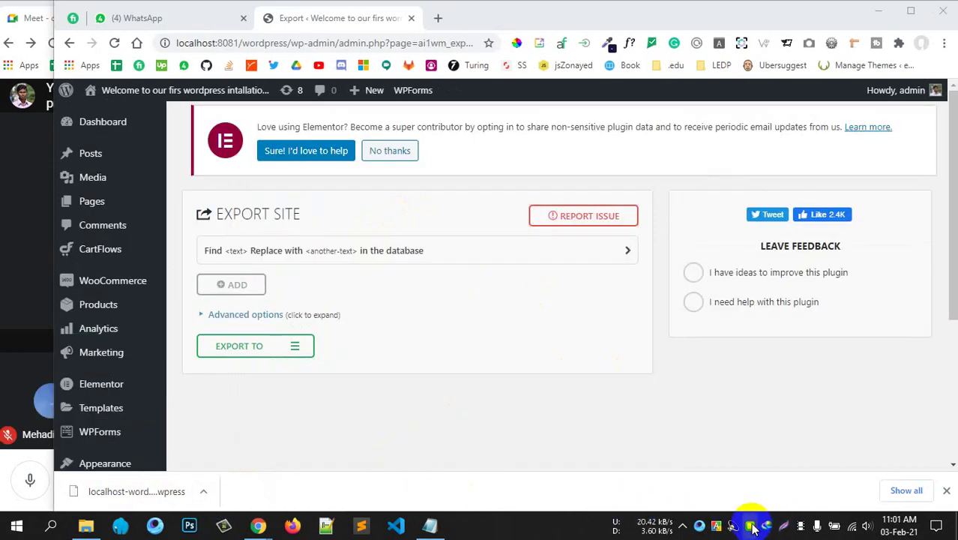
# Connect HeidiSQL to the local Laragon session and collapse the ourfirstwordpress database, with File Explorer brought forward.
pyautogui.click(752, 527)
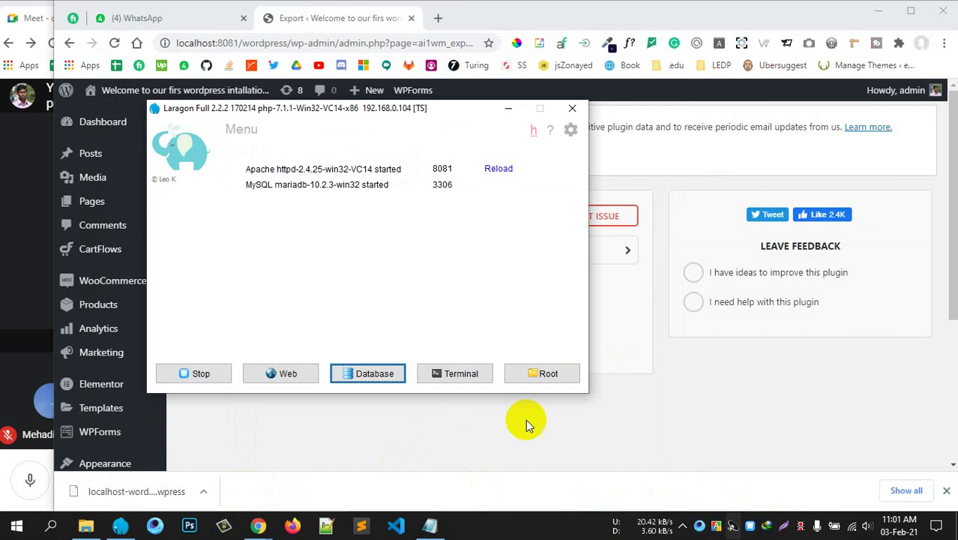
pyautogui.click(388, 373)
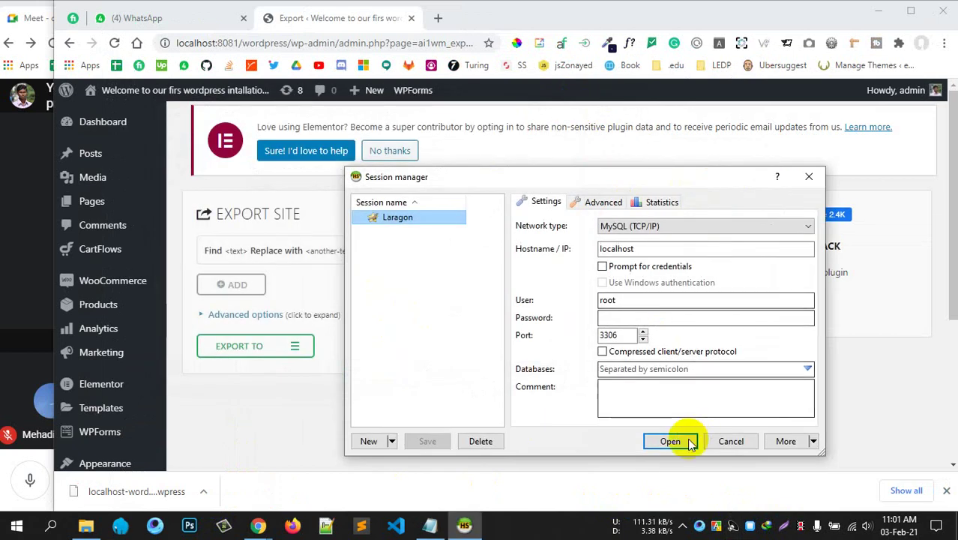
pyautogui.click(677, 441)
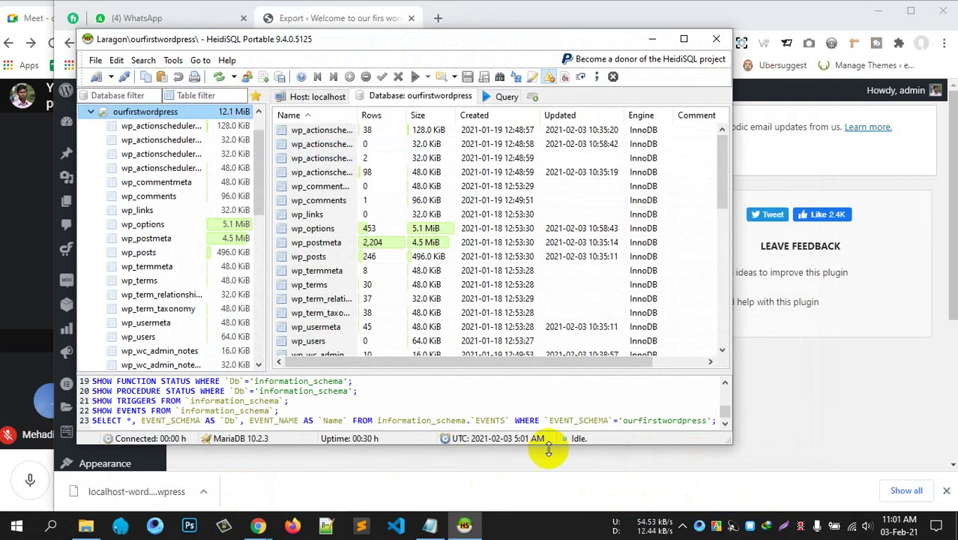
pyautogui.scroll(1, 132, 164)
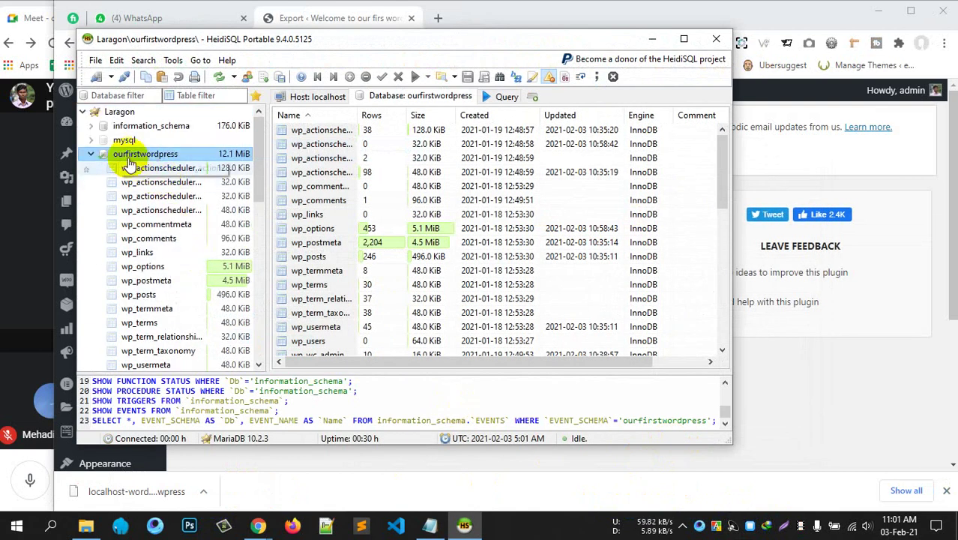
pyautogui.click(92, 154)
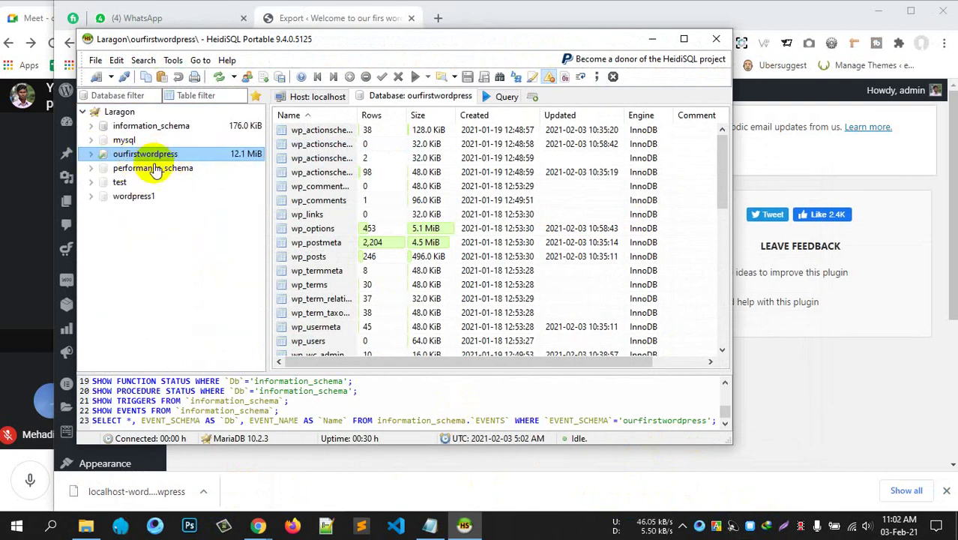
pyautogui.click(86, 525)
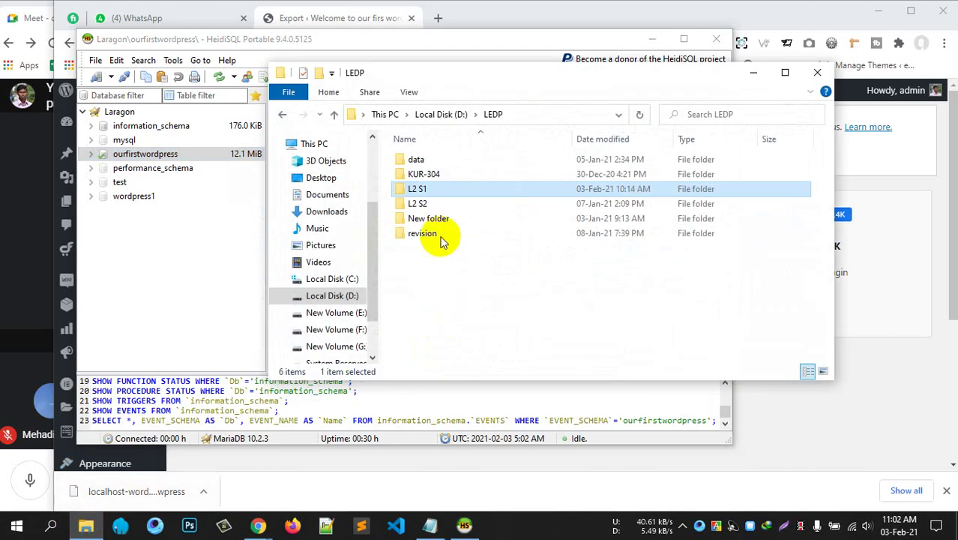
# Open D:\laragon\www\wordpress\wp-config.php in Notepad++.
pyautogui.scroll(-1, 321, 310)
pyautogui.click(332, 274)
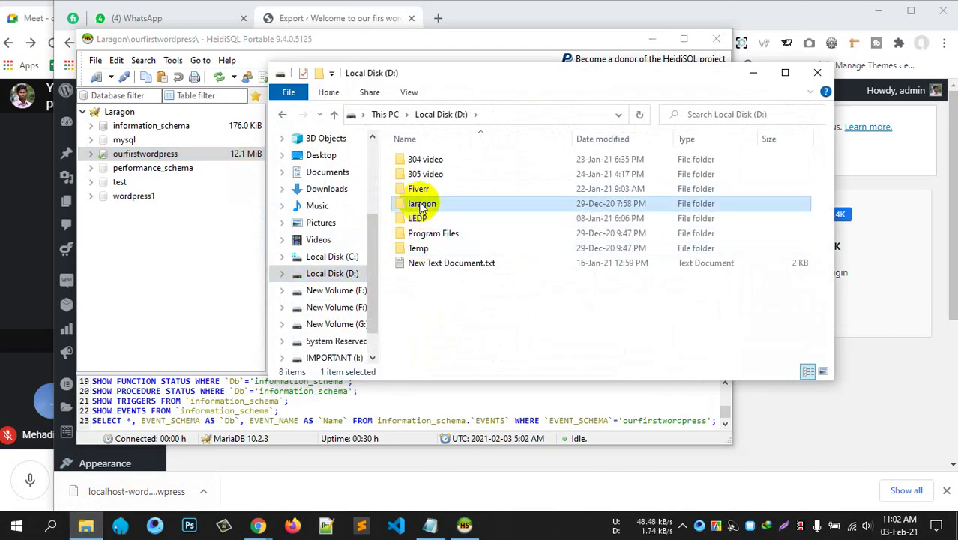
pyautogui.doubleClick(421, 204)
pyautogui.doubleClick(428, 233)
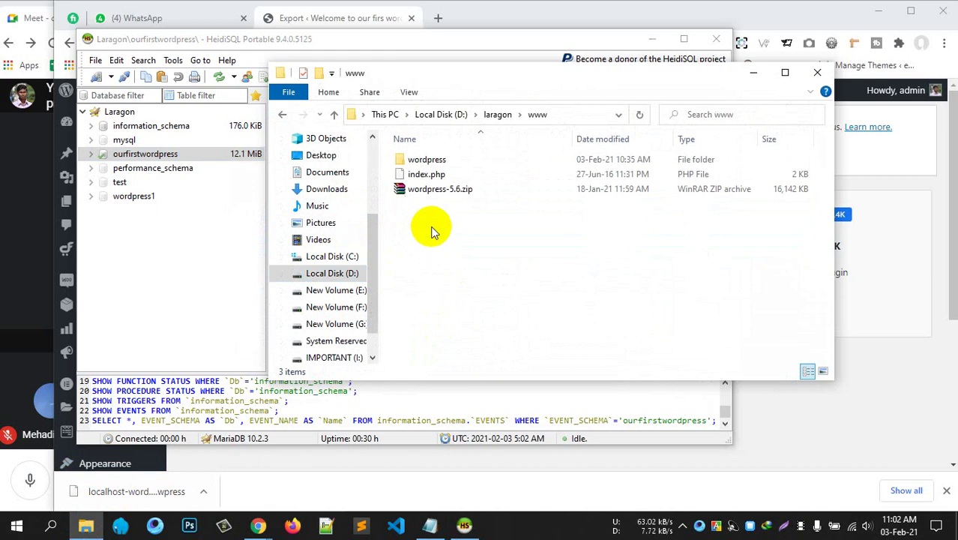
pyautogui.doubleClick(420, 159)
pyautogui.scroll(-2, 479, 255)
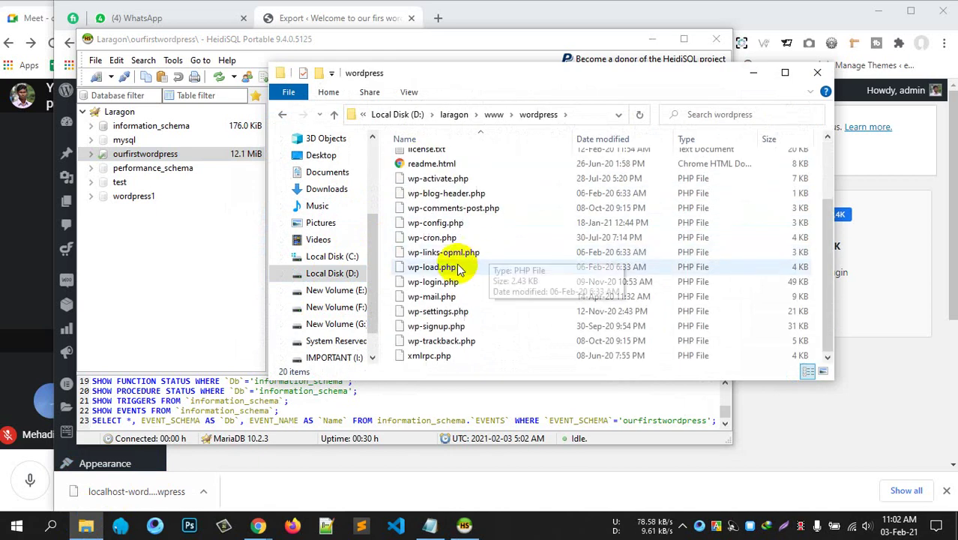
pyautogui.click(442, 223)
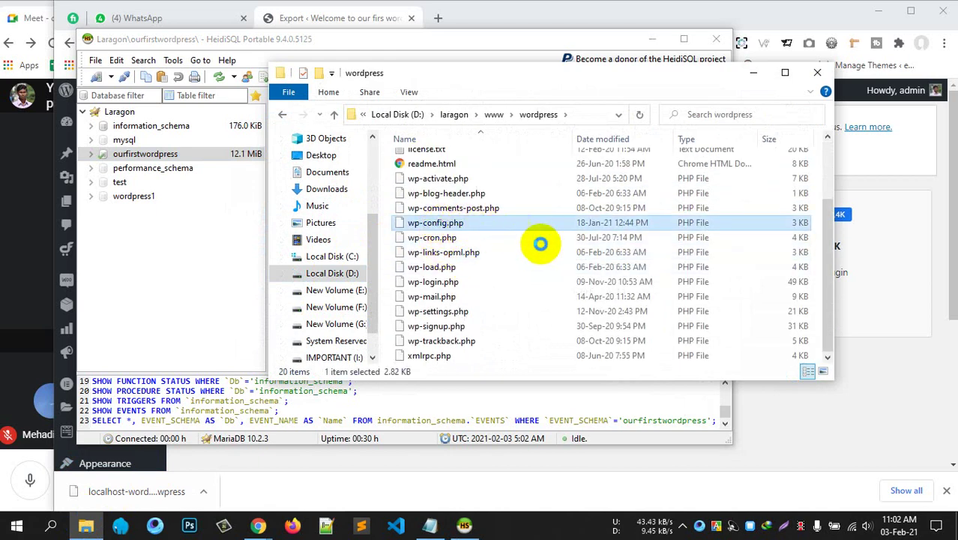
pyautogui.hotkey('shift', 'F10')
pyautogui.click(506, 266)
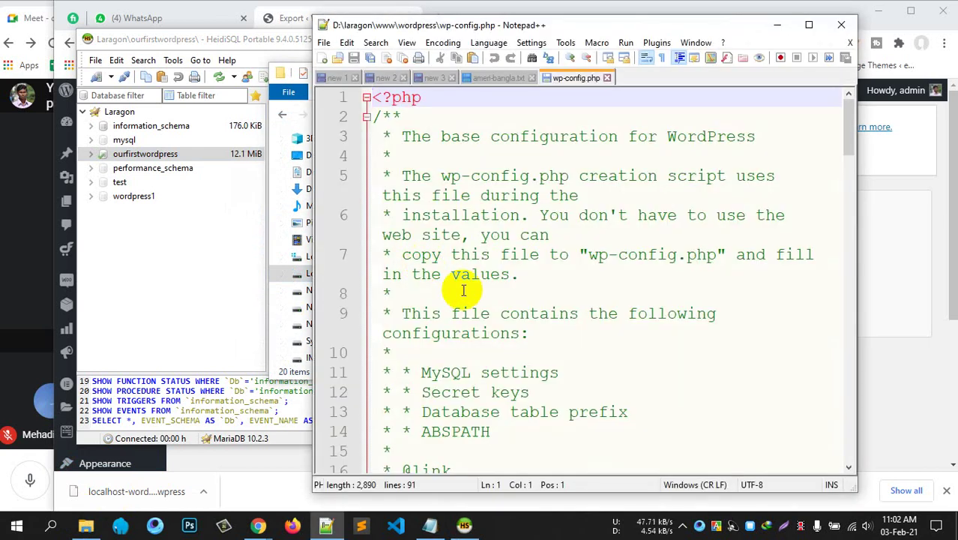
# Confirm DB_NAME is ourfirstwordpress, close Notepad++ and minimize File Explorer.
pyautogui.scroll(-5, 559, 338)
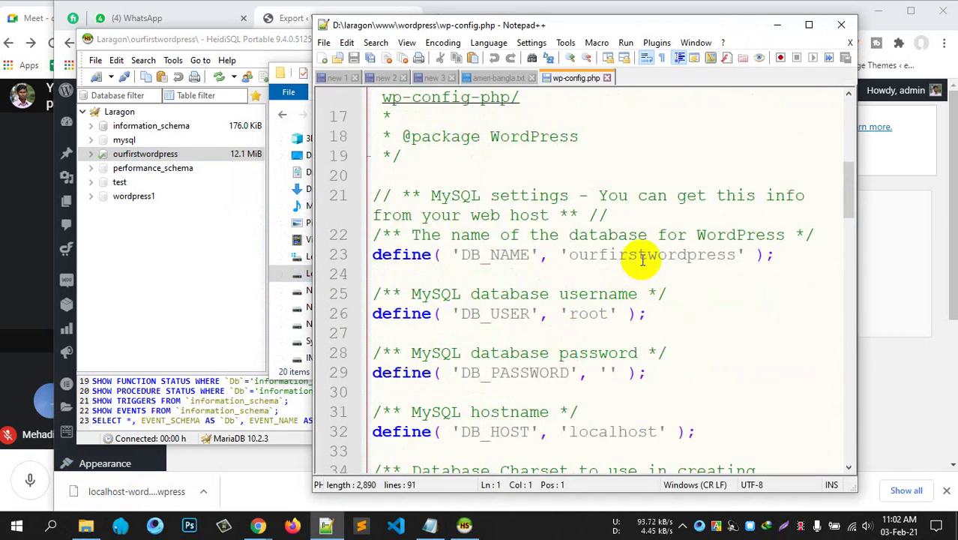
pyautogui.doubleClick(643, 258)
pyautogui.click(841, 25)
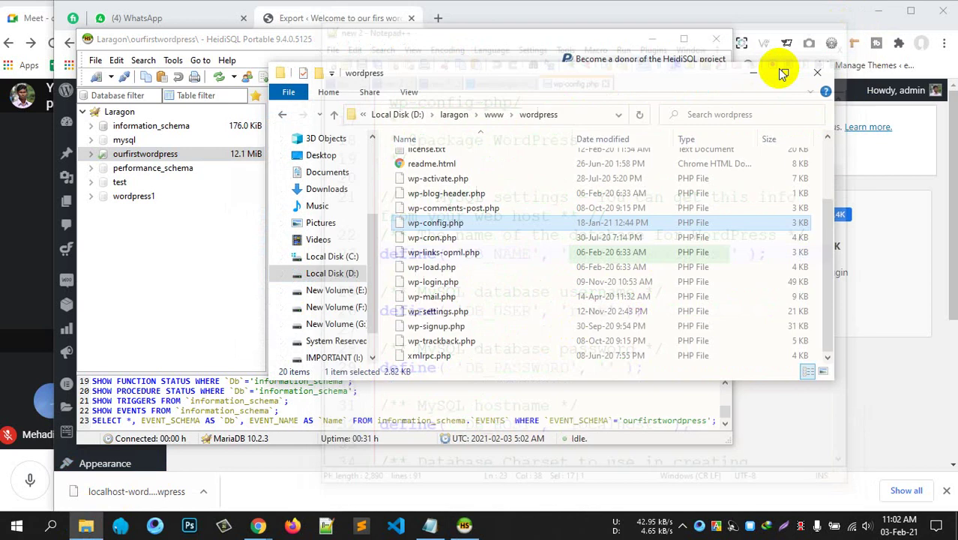
pyautogui.click(757, 74)
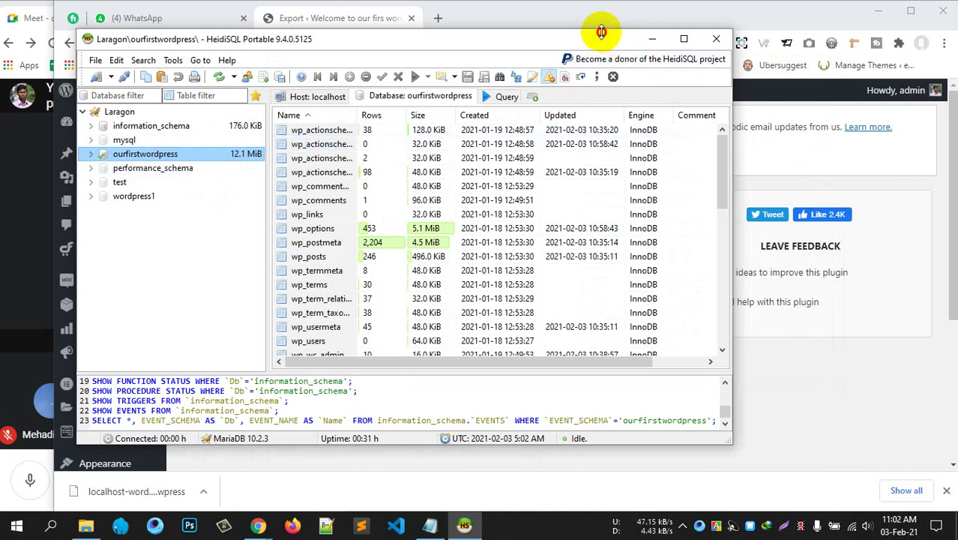
# Reposition the HeidiSQL window and bring up the ourfirstwordpress database's context menu.
pyautogui.moveTo(622, 41); pyautogui.dragTo(668, 43)
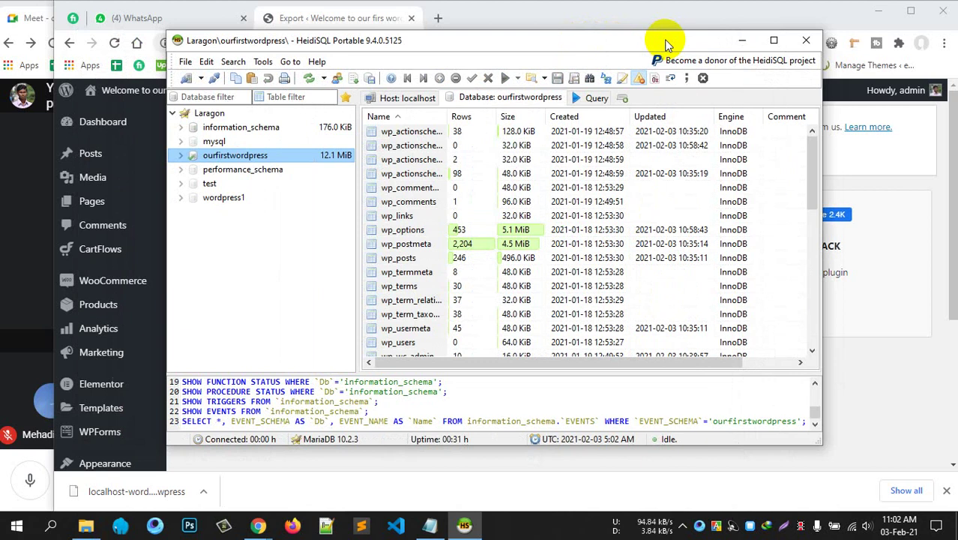
pyautogui.moveTo(582, 44); pyautogui.dragTo(609, 39)
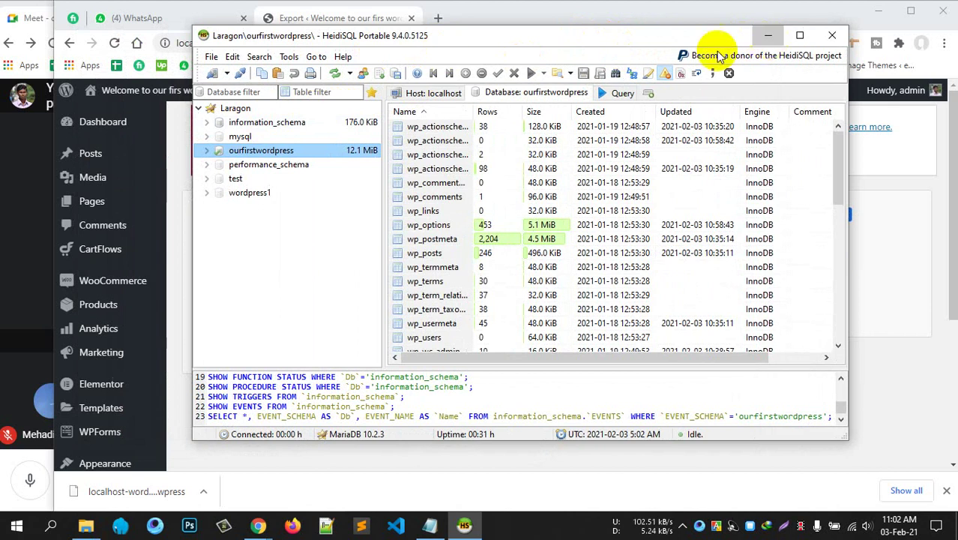
pyautogui.click(767, 36)
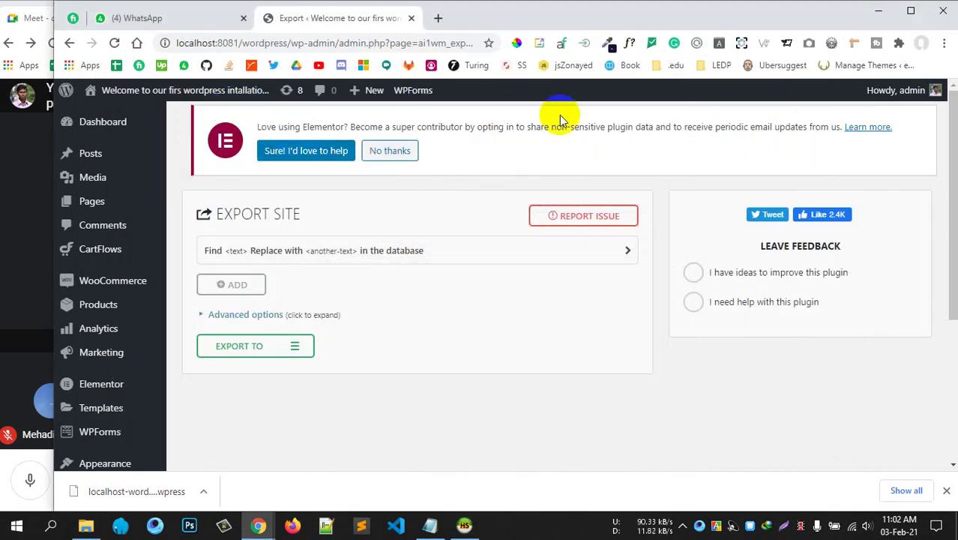
pyautogui.click(464, 527)
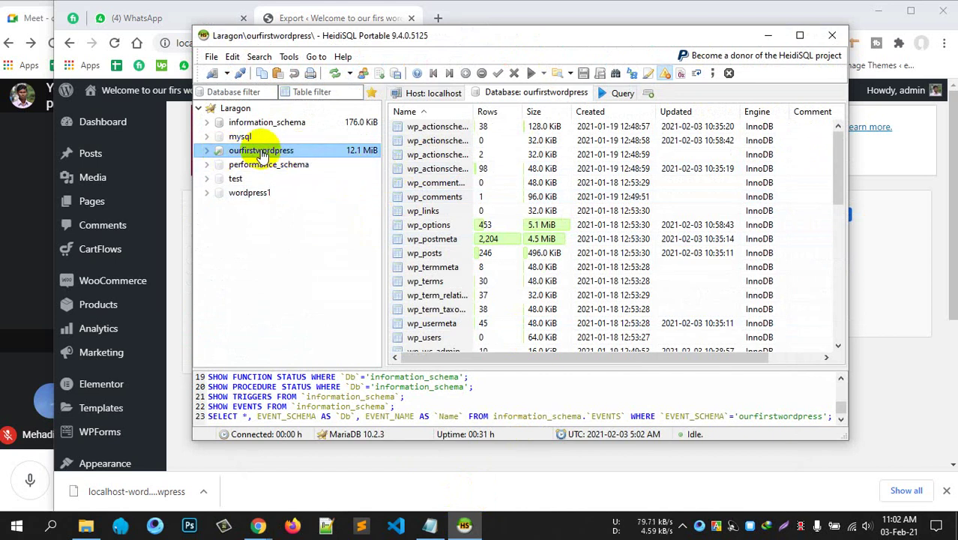
pyautogui.rightClick(264, 153)
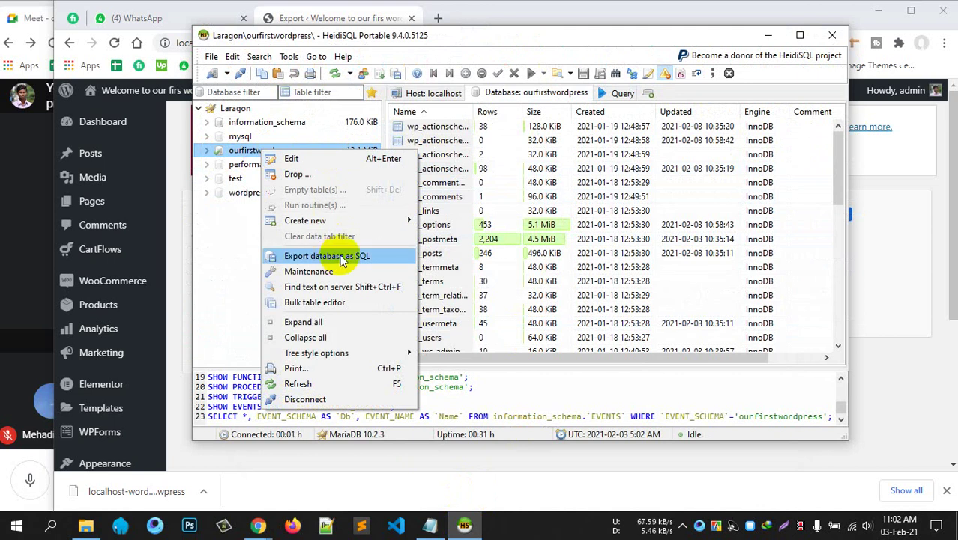
# Export ourfirstwordpress as SQL to a single file named wordpress.
pyautogui.click(341, 257)
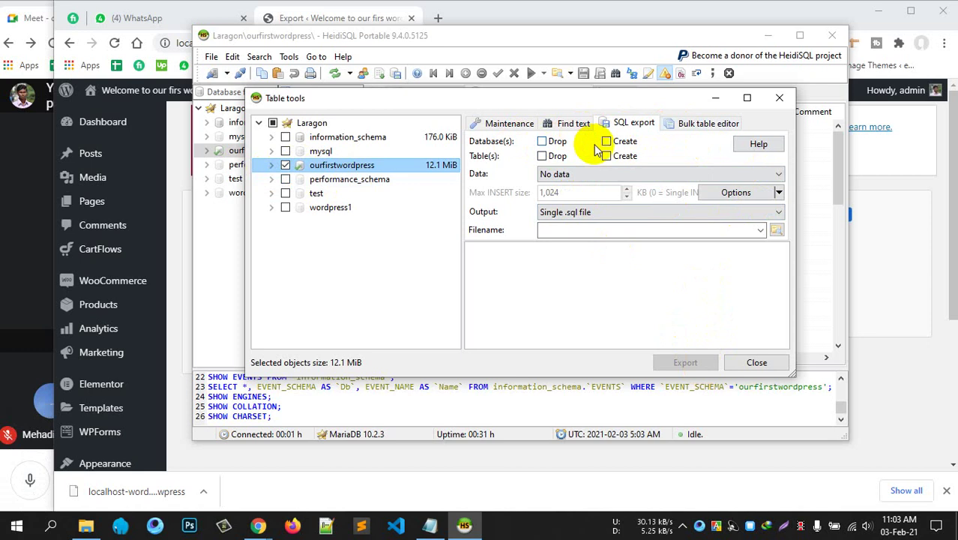
pyautogui.click(558, 228)
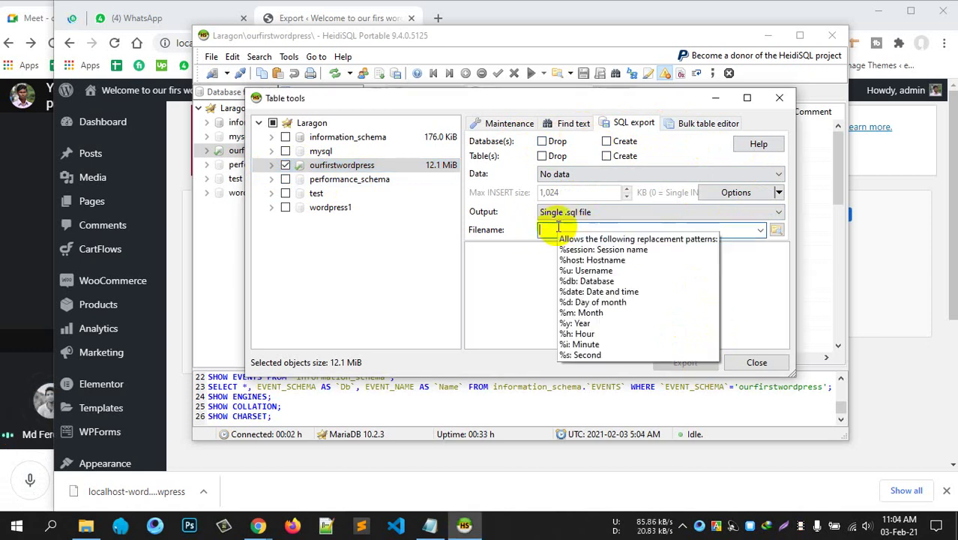
pyautogui.write('wordpress')
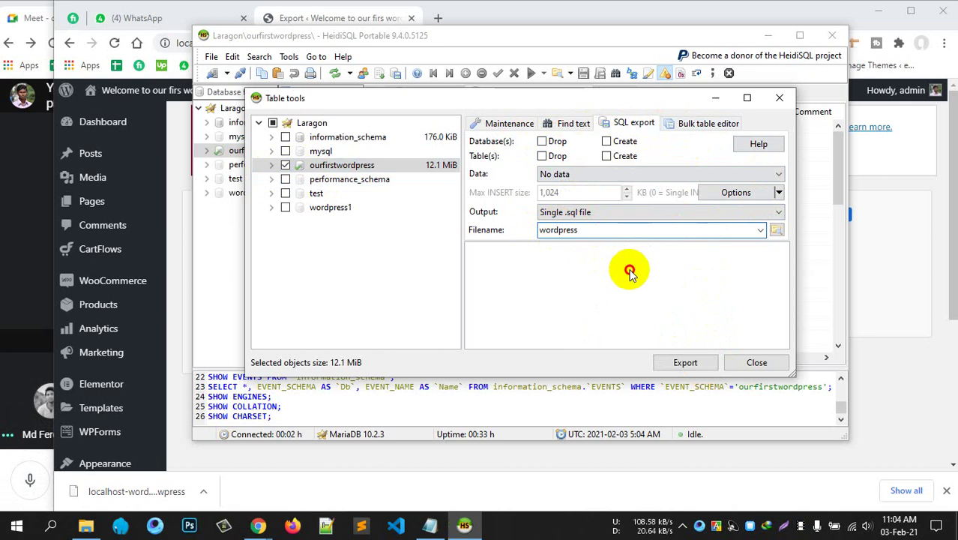
pyautogui.click(674, 362)
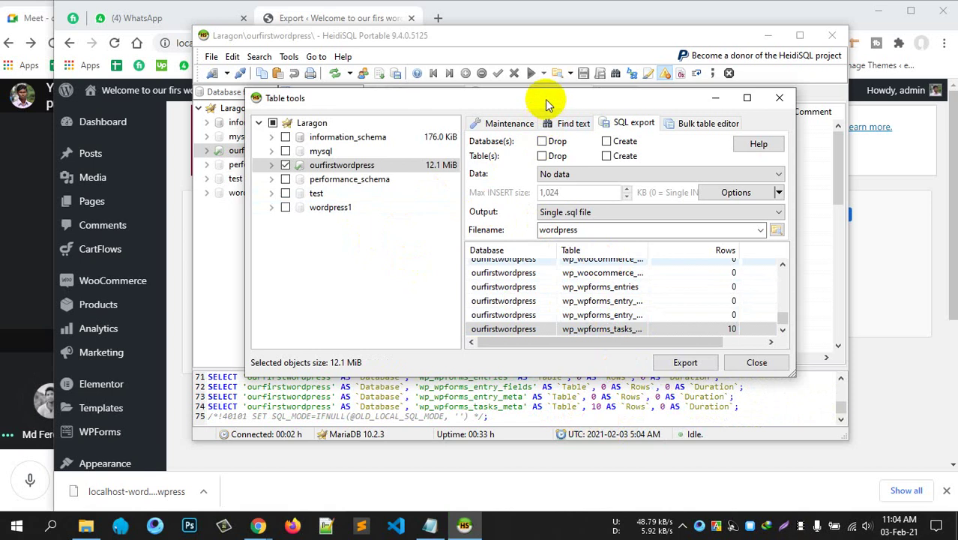
# Rearrange the export dialog and review its save location without changing it.
pyautogui.moveTo(542, 101); pyautogui.dragTo(486, 124)
pyautogui.click(724, 121)
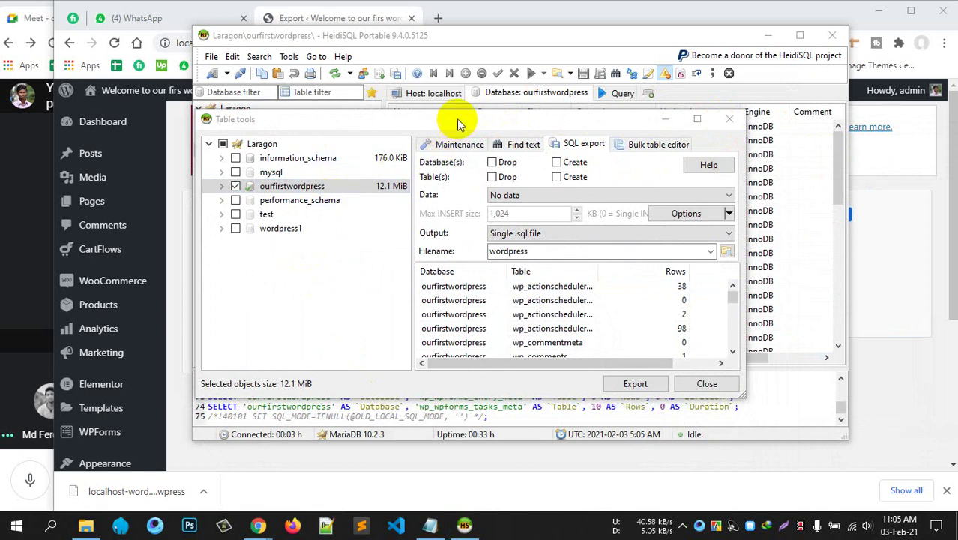
pyautogui.moveTo(455, 123); pyautogui.dragTo(562, 121)
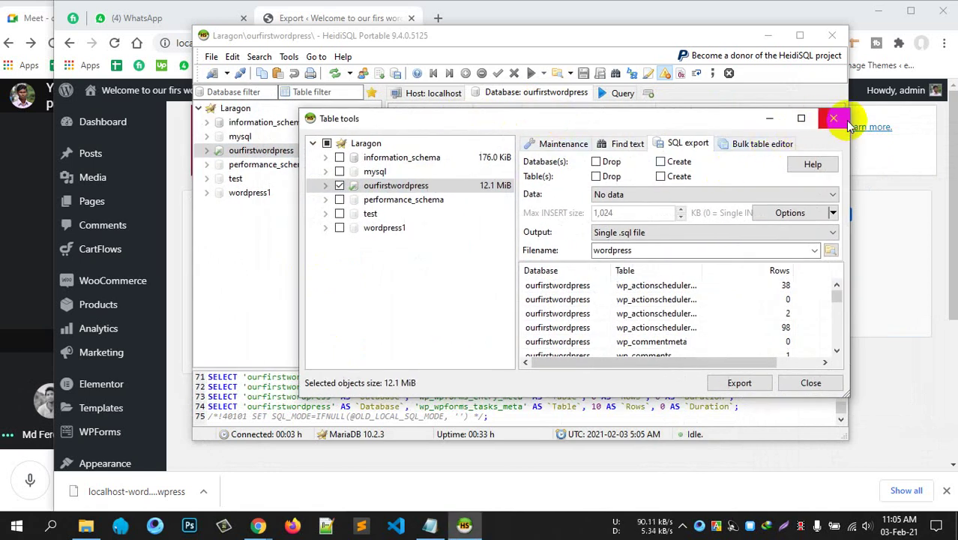
pyautogui.scroll(-10, 663, 310)
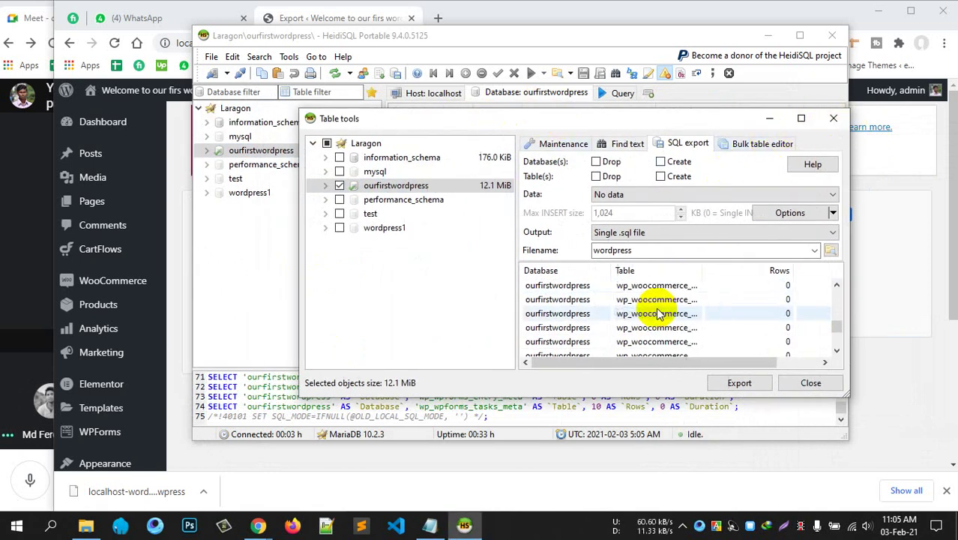
pyautogui.scroll(5, 656, 314)
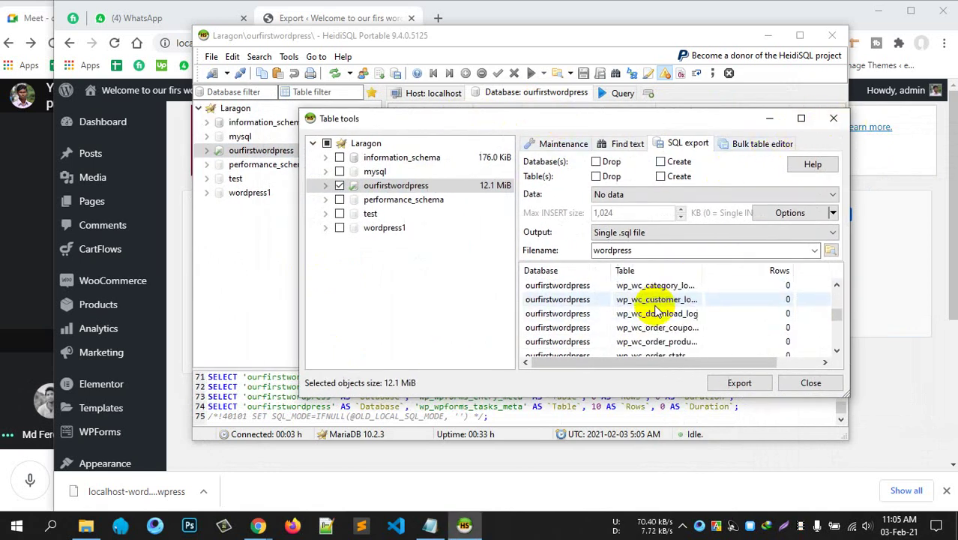
pyautogui.click(831, 252)
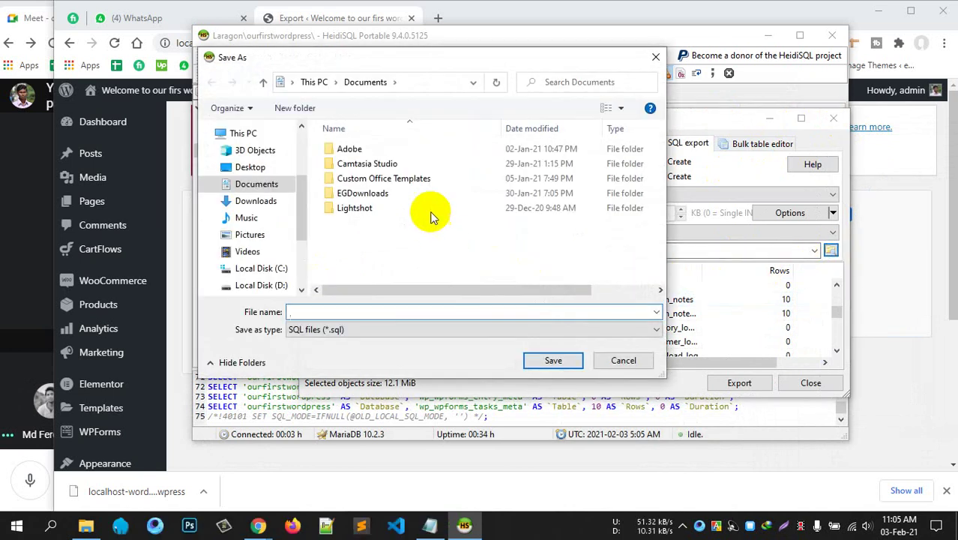
pyautogui.click(655, 56)
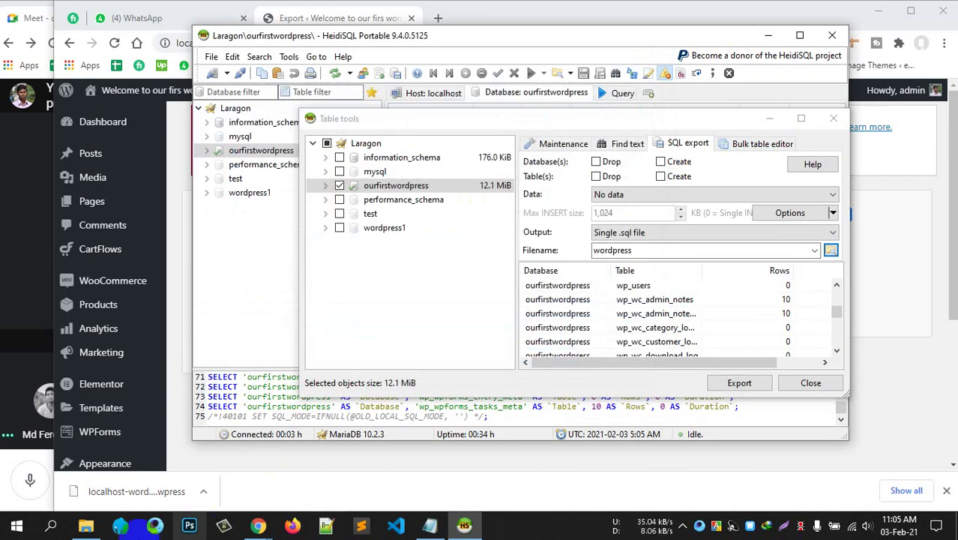
# Show the Desktop folder in File Explorer.
pyautogui.click(85, 525)
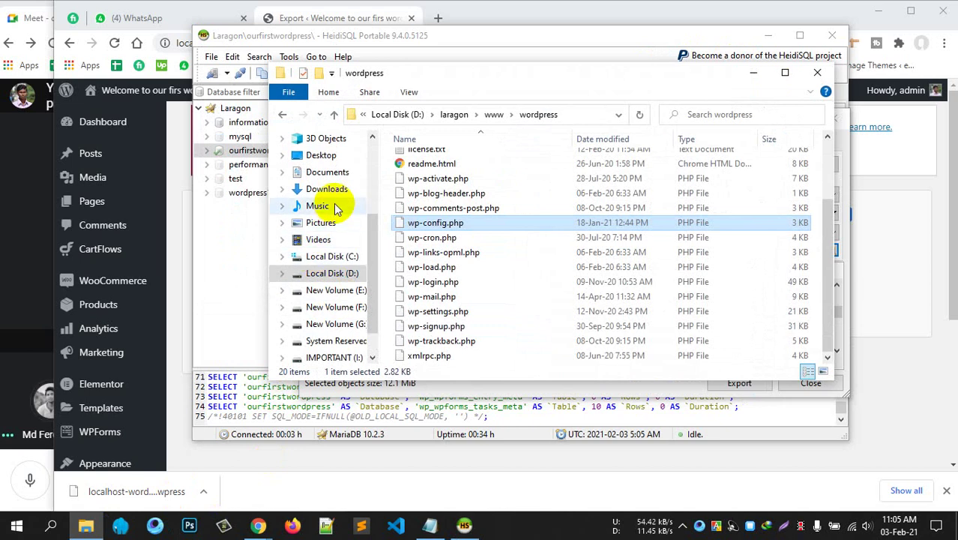
pyautogui.scroll(1, 329, 202)
pyautogui.click(324, 178)
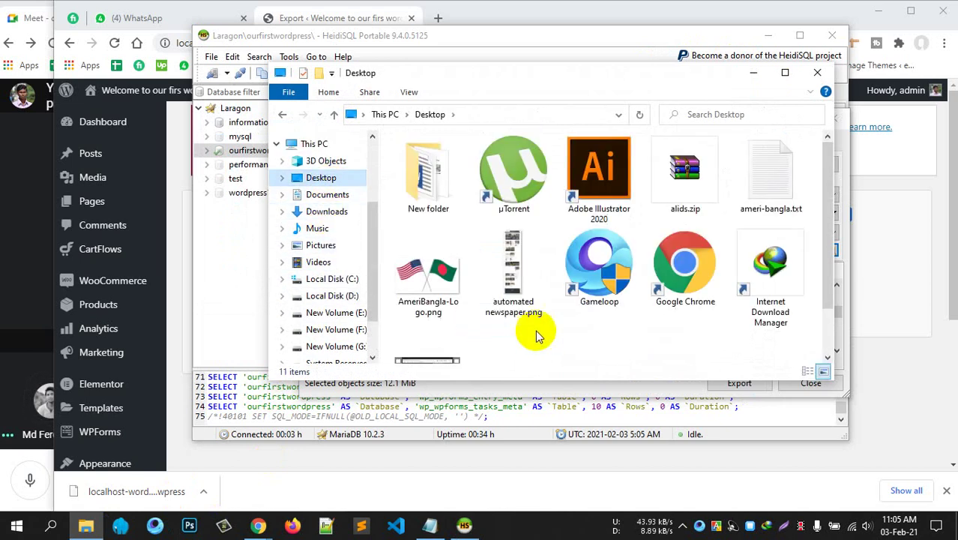
# Confirm the 3 KB wordpress.sql sits in Desktop\New folder, then close that folder window.
pyautogui.click(330, 197)
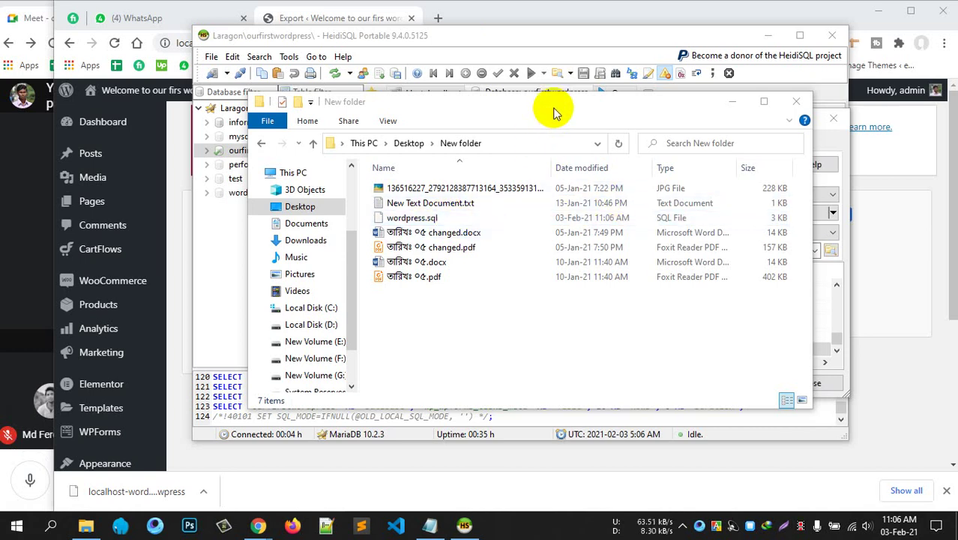
pyautogui.moveTo(473, 96); pyautogui.dragTo(337, 191)
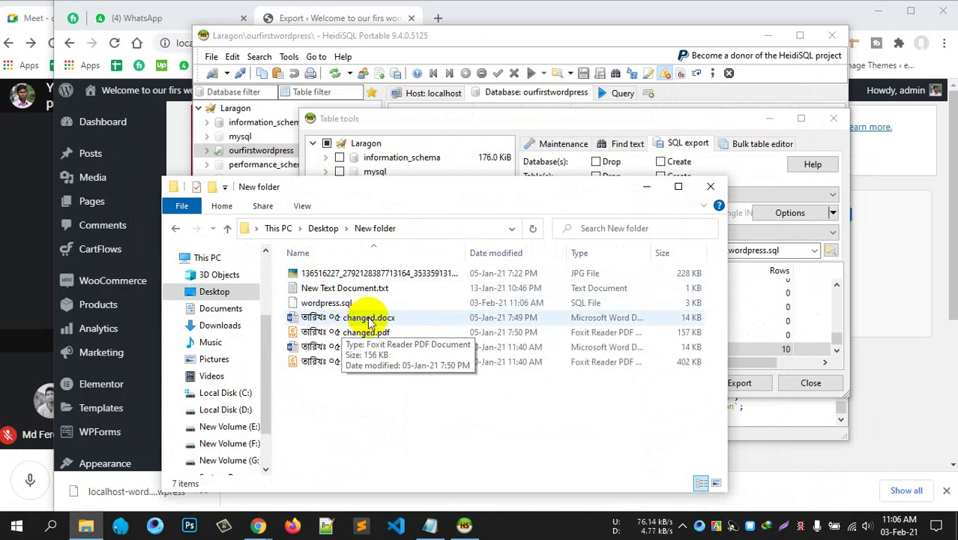
pyautogui.moveTo(475, 193); pyautogui.dragTo(445, 187)
pyautogui.click(667, 182)
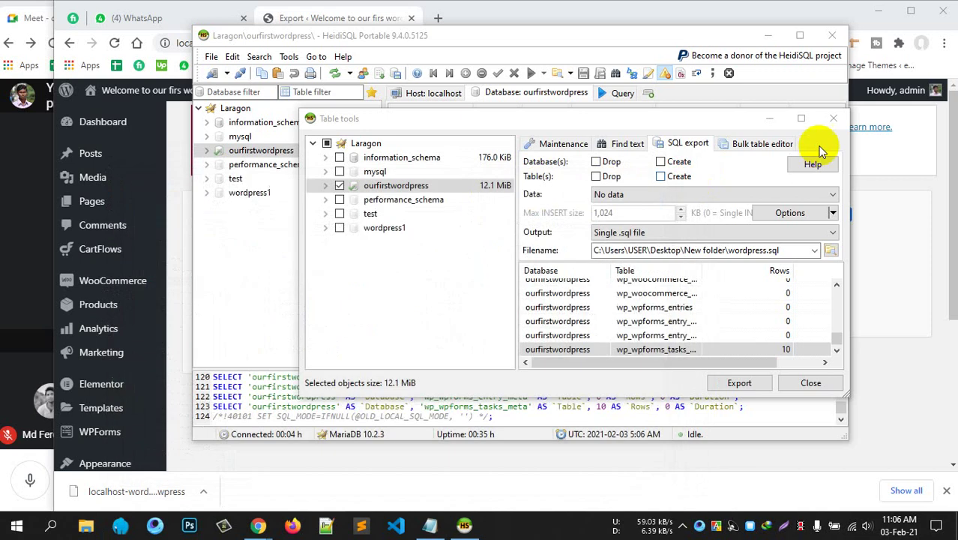
# Close HeidiSQL's SQL export dialog and look through the File menu.
pyautogui.click(833, 118)
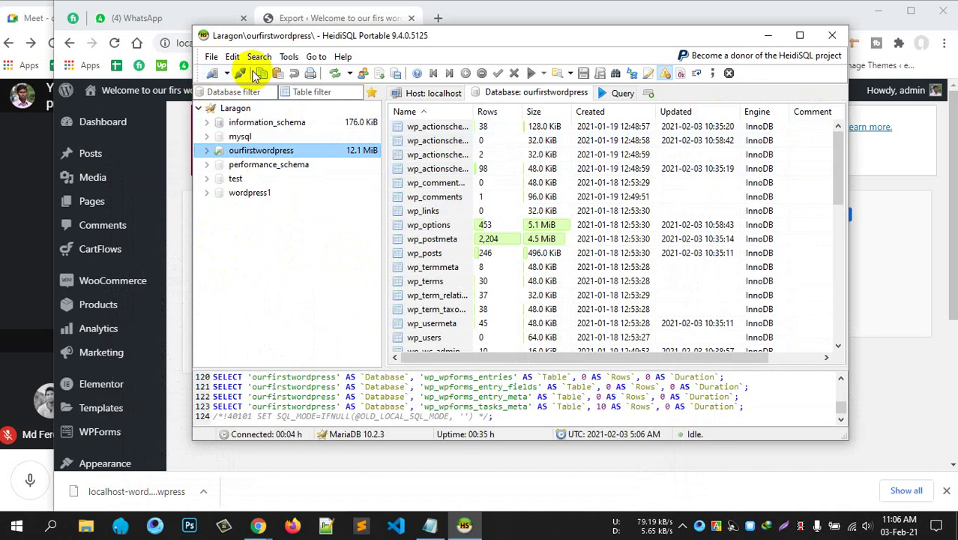
pyautogui.click(211, 58)
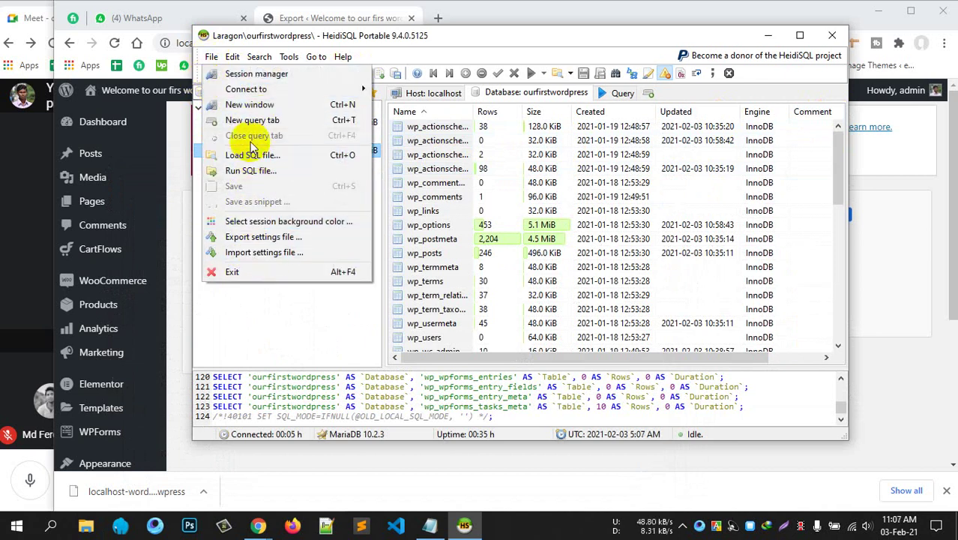
pyautogui.moveTo(229, 58)
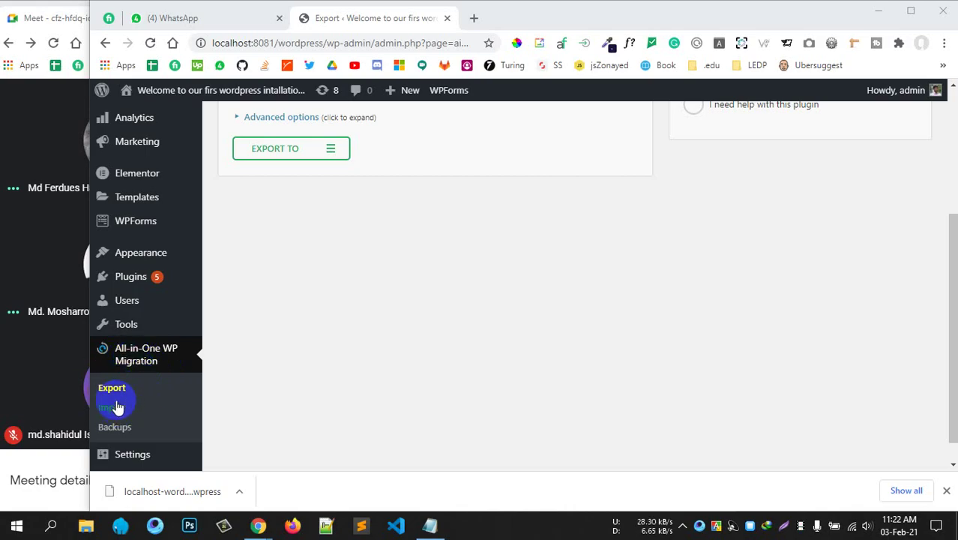
# Open All-in-One WP Migration's Import page and highlight its 8 MB maximum upload size.
pyautogui.click(112, 407)
pyautogui.scroll(3, 395, 332)
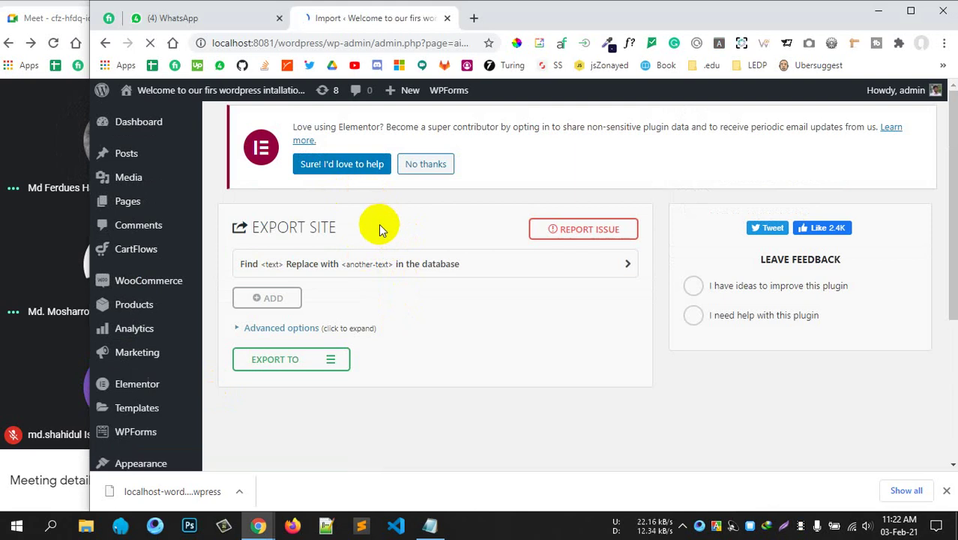
pyautogui.scroll(-3, 376, 227)
pyautogui.scroll(3, 377, 217)
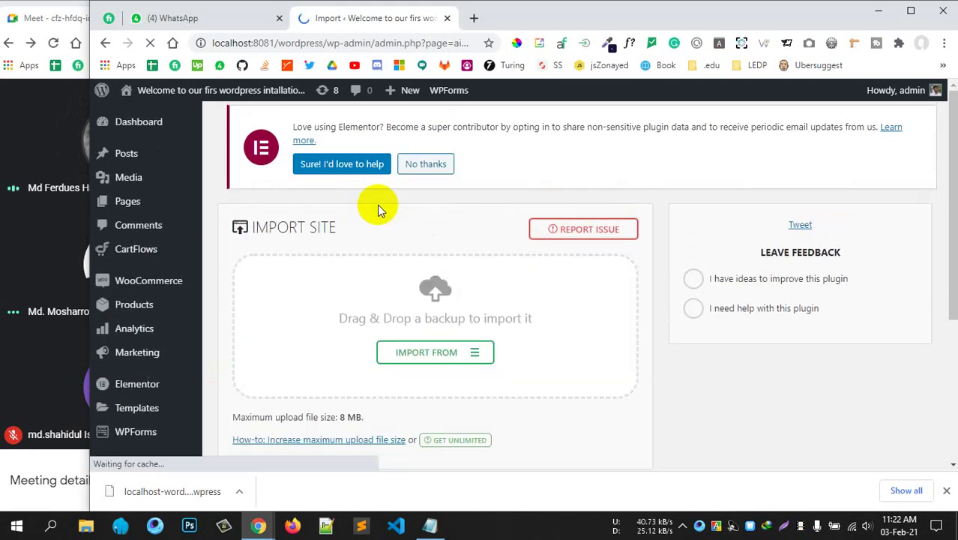
pyautogui.scroll(-1, 376, 201)
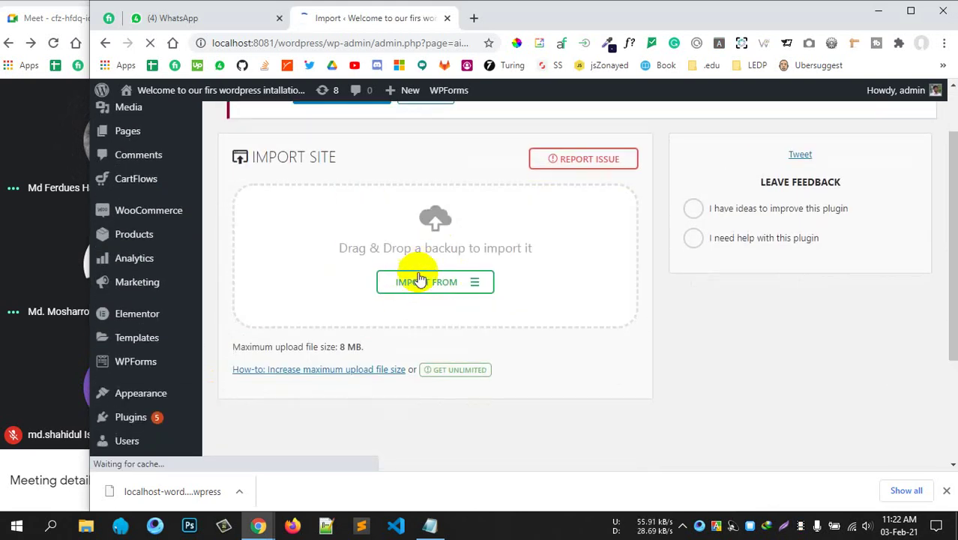
pyautogui.scroll(-1, 519, 245)
pyautogui.scroll(-1, 522, 246)
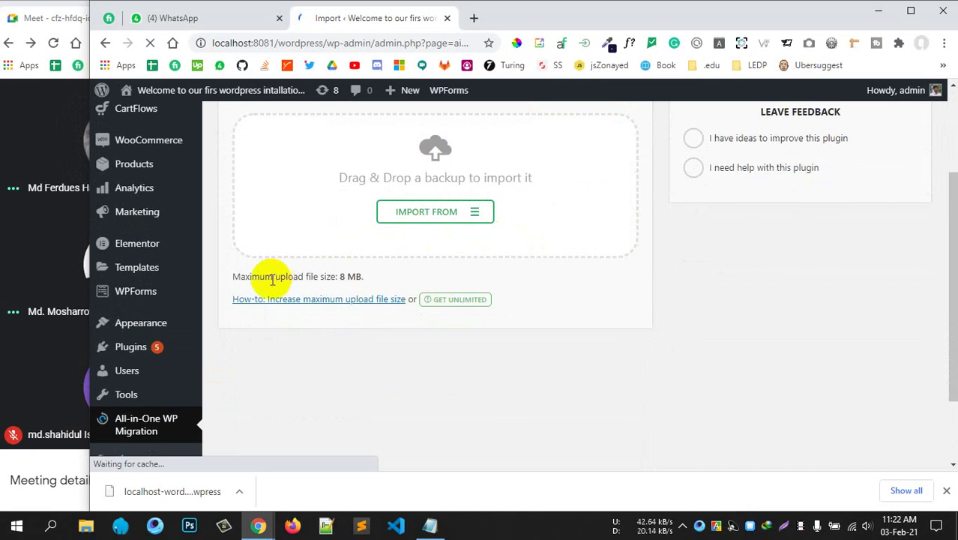
pyautogui.moveTo(274, 276); pyautogui.dragTo(371, 280)
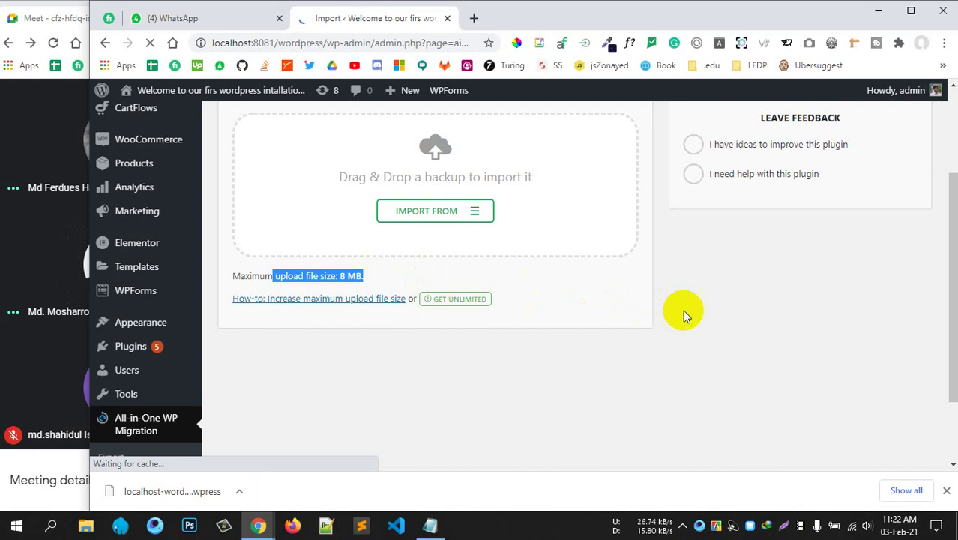
pyautogui.moveTo(305, 276); pyautogui.dragTo(379, 278)
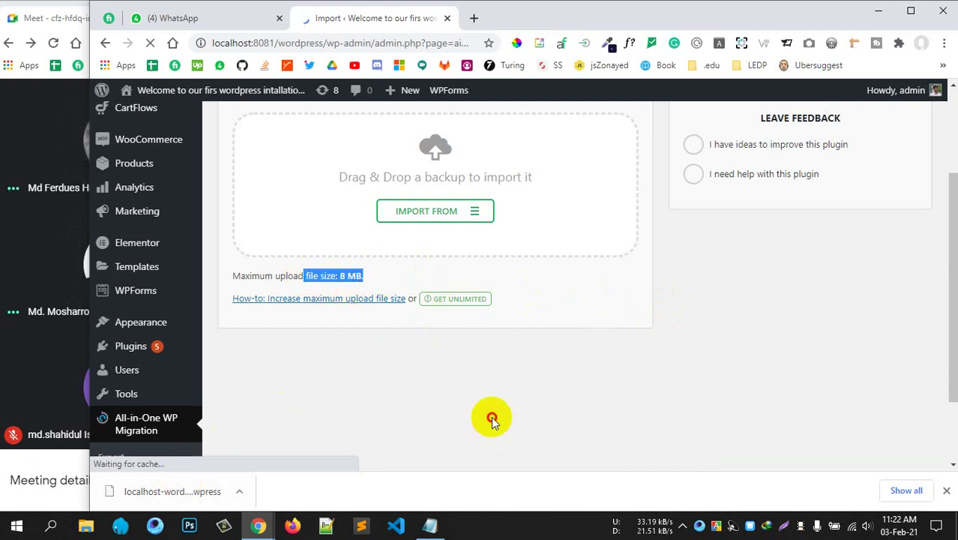
pyautogui.scroll(2, 474, 406)
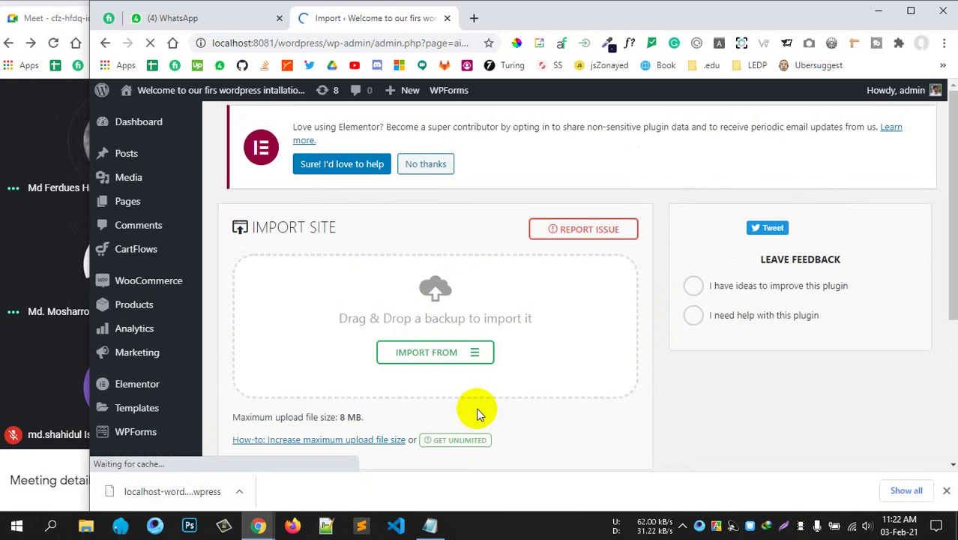
pyautogui.scroll(-1, 470, 417)
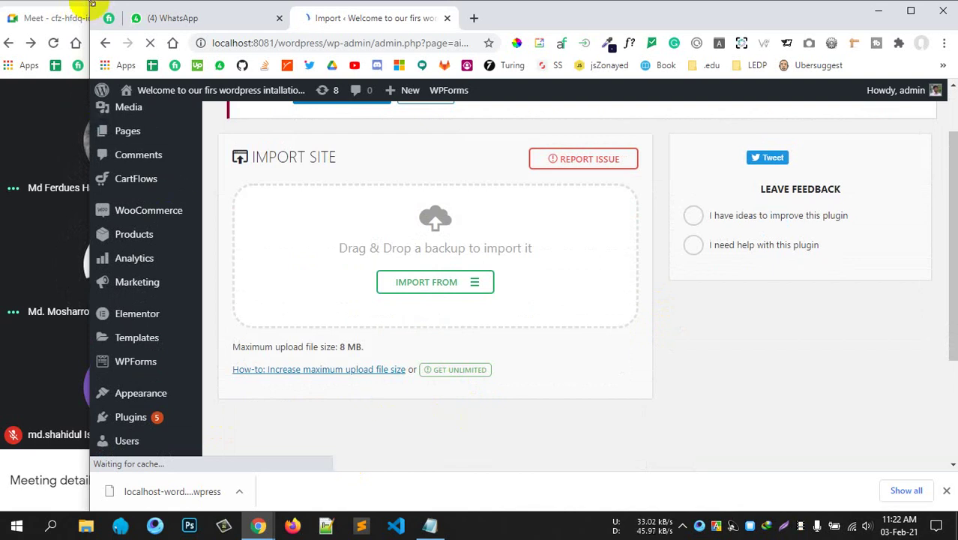
pyautogui.moveTo(90, 4); pyautogui.dragTo(67, 2)
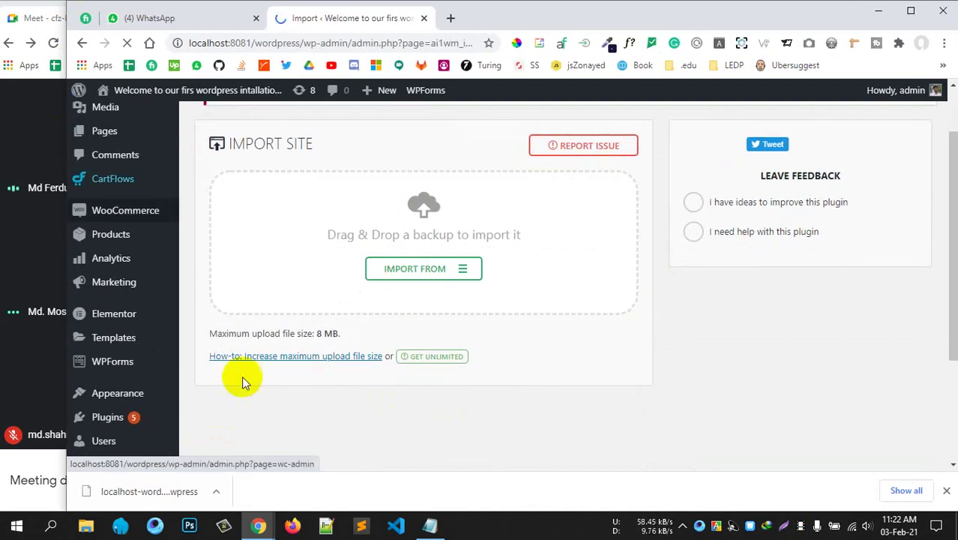
pyautogui.click(400, 432)
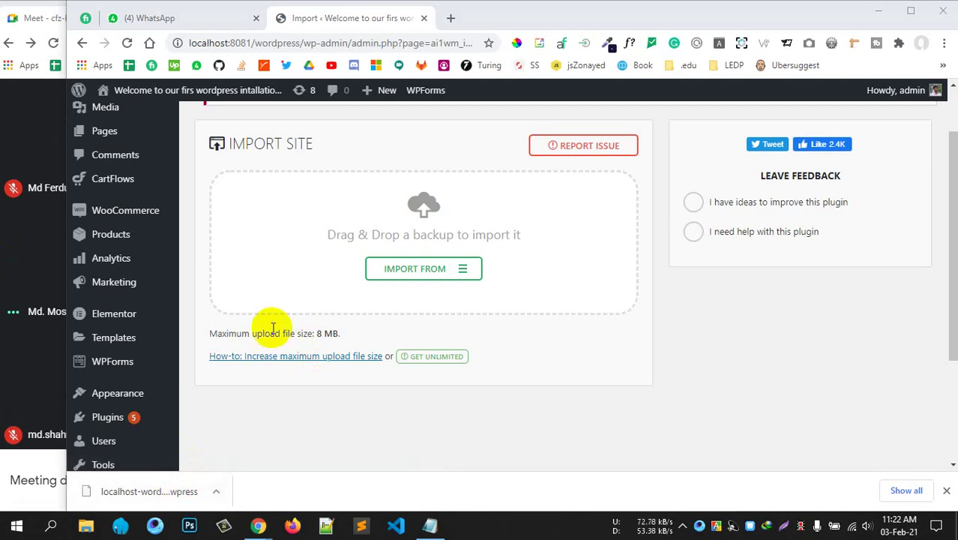
pyautogui.moveTo(256, 332); pyautogui.dragTo(354, 336)
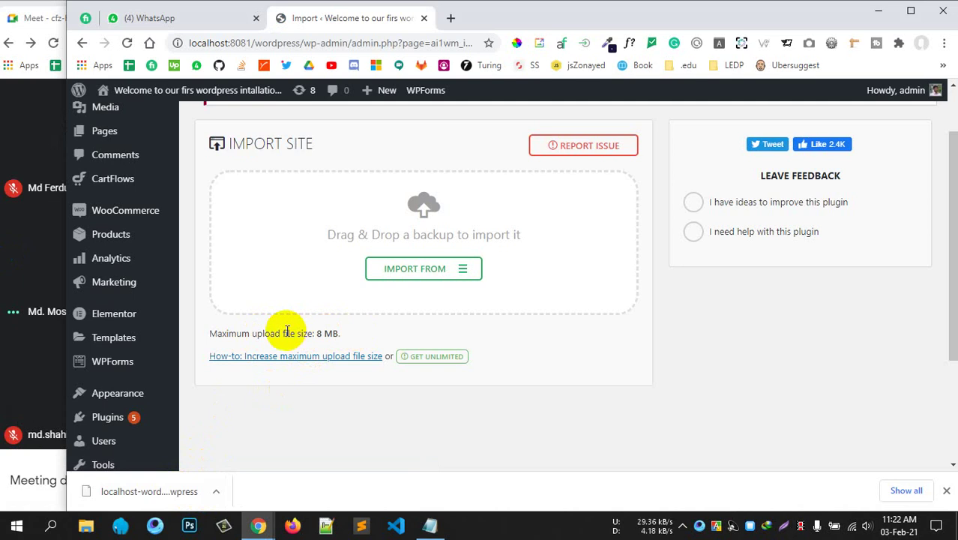
pyautogui.moveTo(284, 333); pyautogui.dragTo(337, 330)
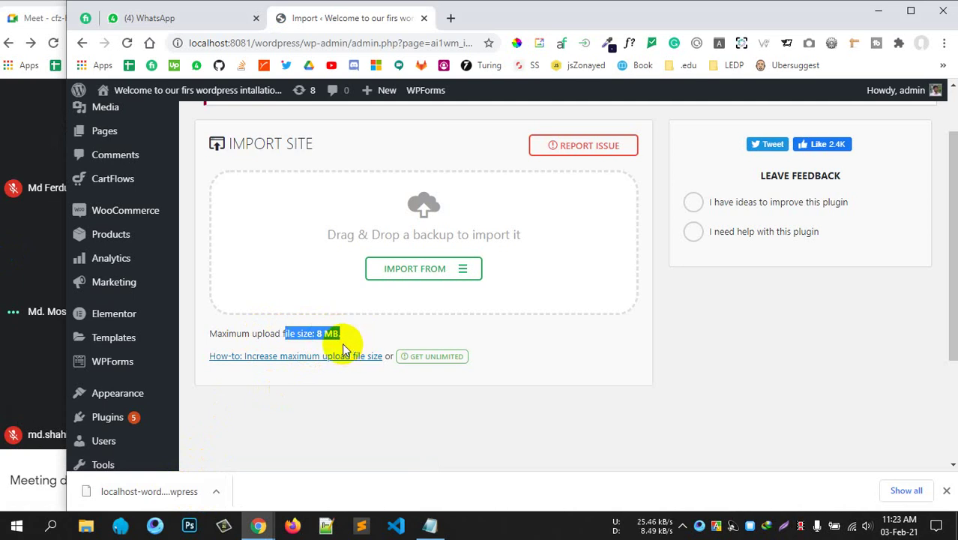
pyautogui.click(311, 343)
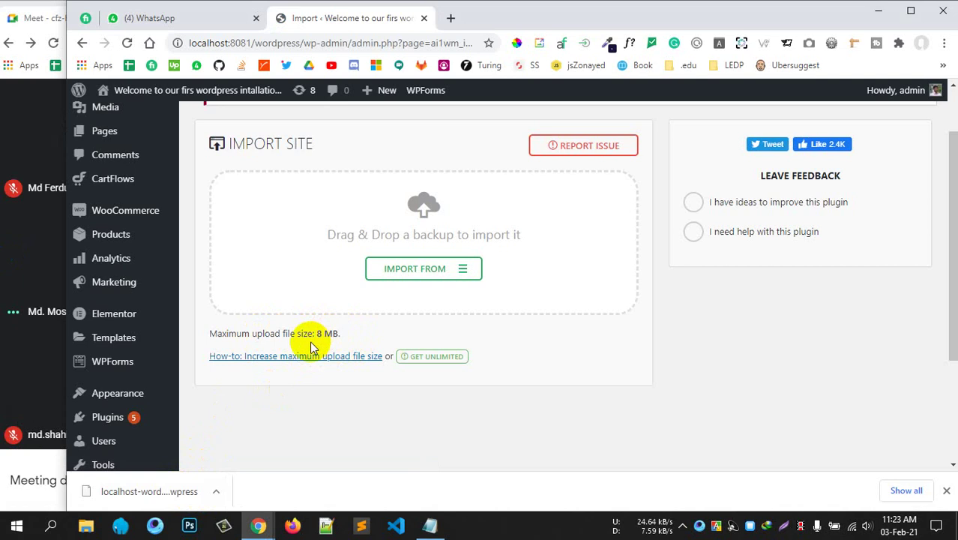
pyautogui.moveTo(282, 335); pyautogui.dragTo(358, 336)
pyautogui.click(357, 331)
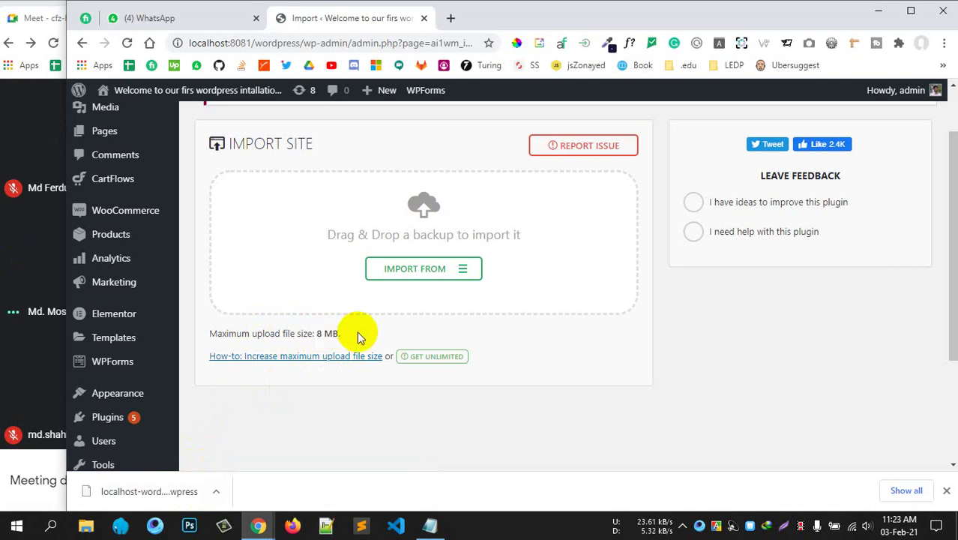
pyautogui.moveTo(251, 334); pyautogui.dragTo(338, 332)
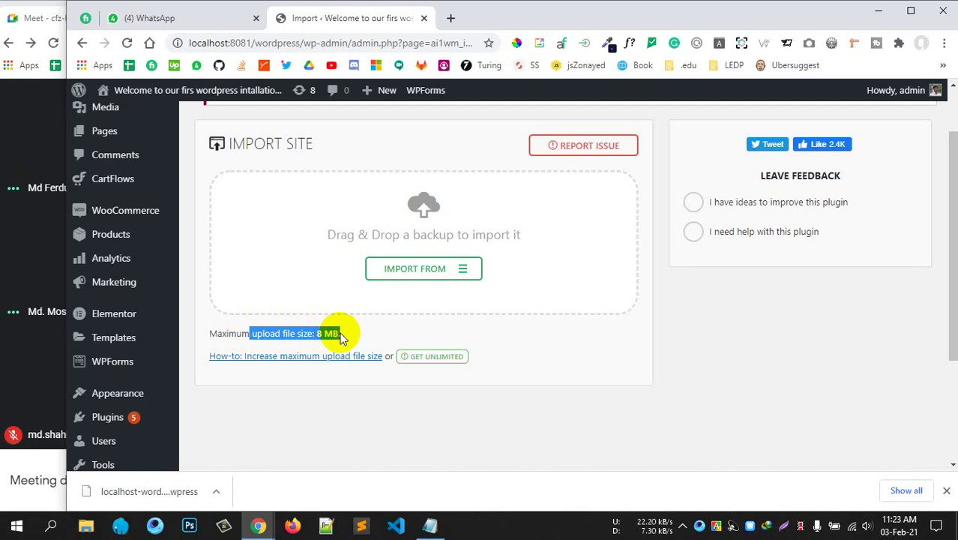
pyautogui.click(341, 335)
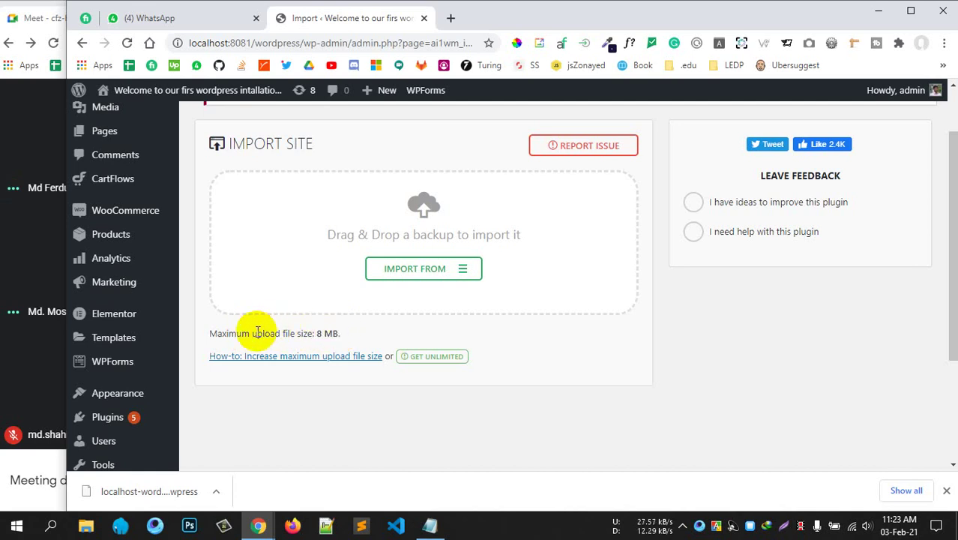
pyautogui.moveTo(252, 332); pyautogui.dragTo(341, 335)
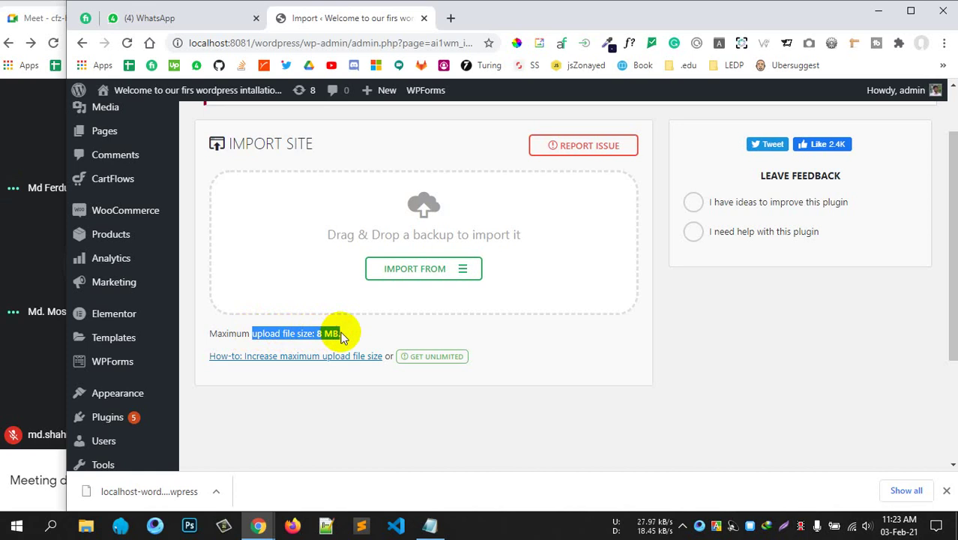
pyautogui.click(263, 347)
pyautogui.moveTo(257, 335); pyautogui.dragTo(330, 330)
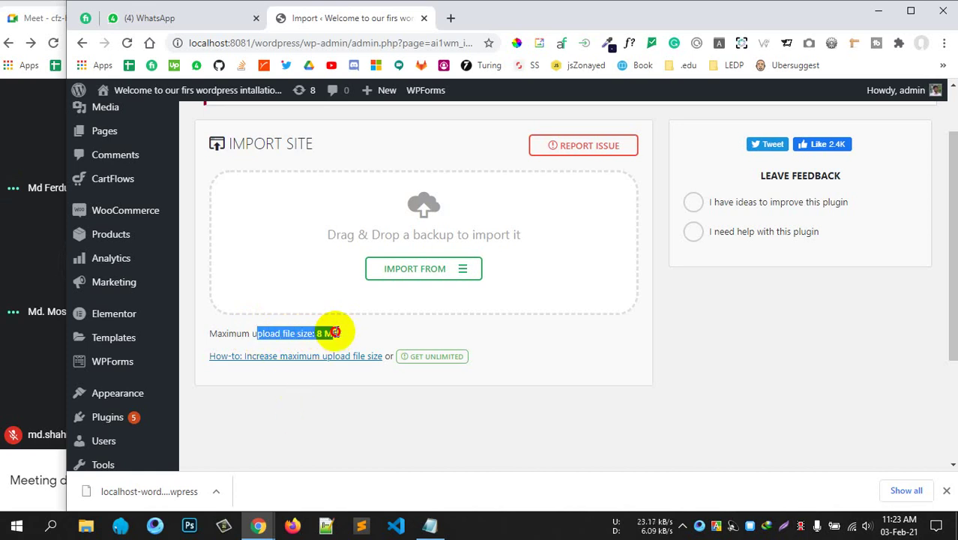
pyautogui.click(525, 419)
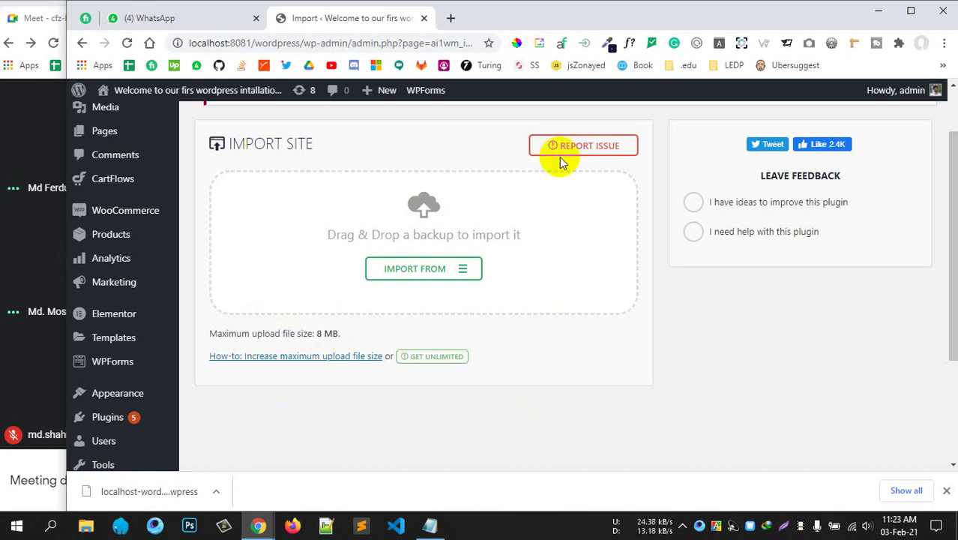
pyautogui.click(451, 18)
# Load the cPanel dashboard in a new tab, then recheck the upload limit on the Import tab.
pyautogui.write('e')
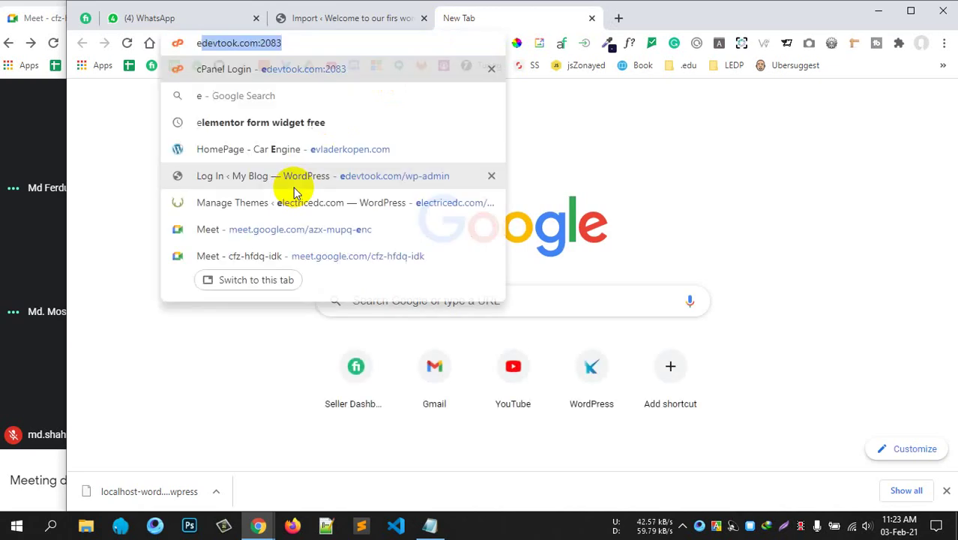
pyautogui.press('Return')
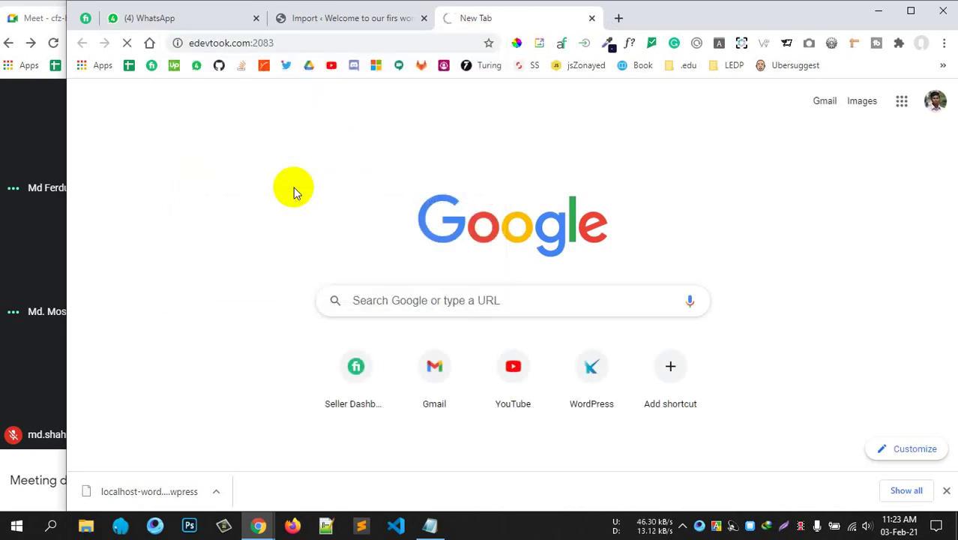
pyautogui.click(349, 21)
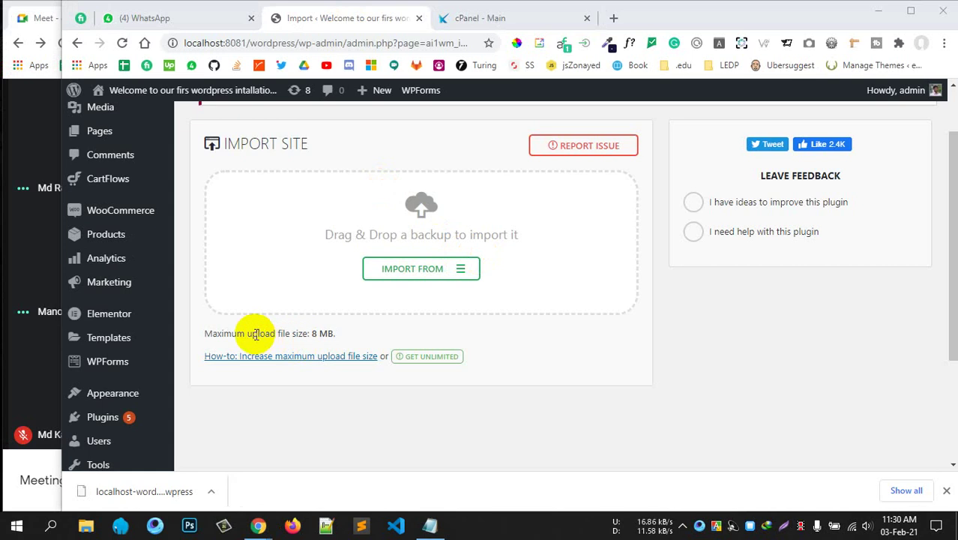
pyautogui.moveTo(258, 335); pyautogui.dragTo(321, 333)
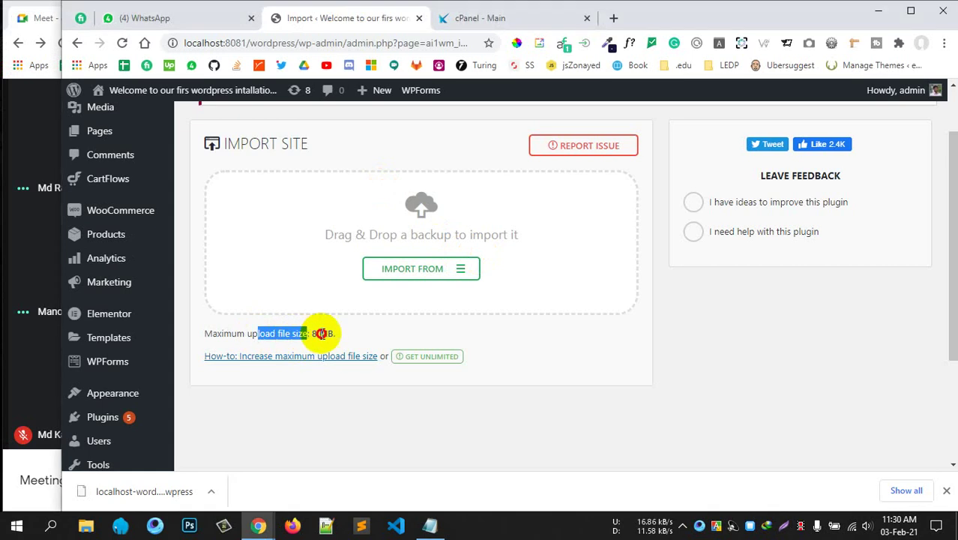
pyautogui.click(733, 370)
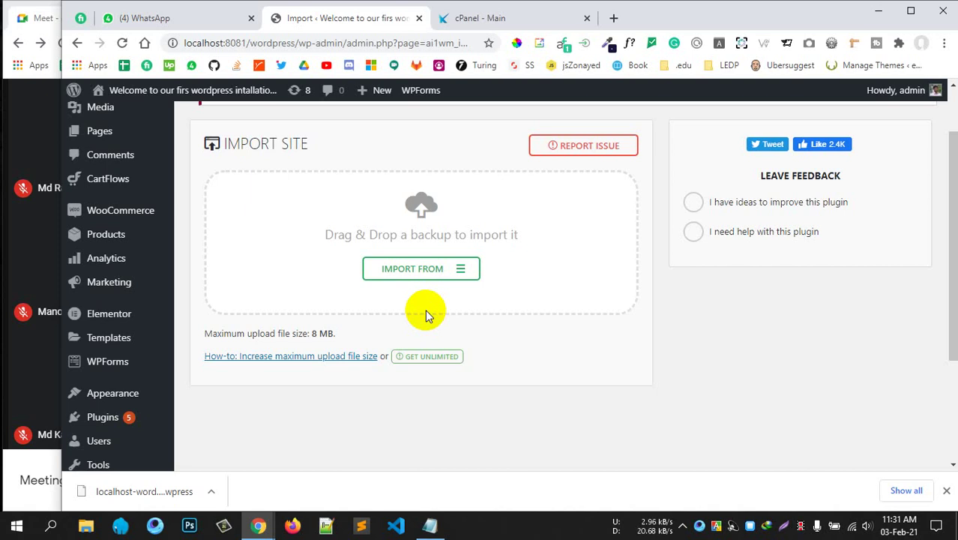
pyautogui.hotkey('ctrl', 'Tab')
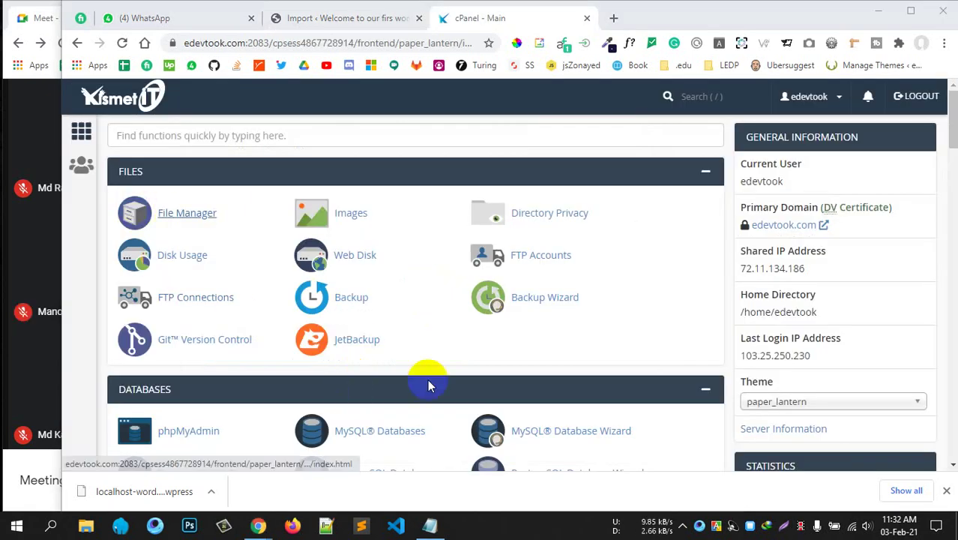
# Dismiss the downloads notice and open cPanel's Softaculous WordPress installer in a new tab.
pyautogui.click(946, 490)
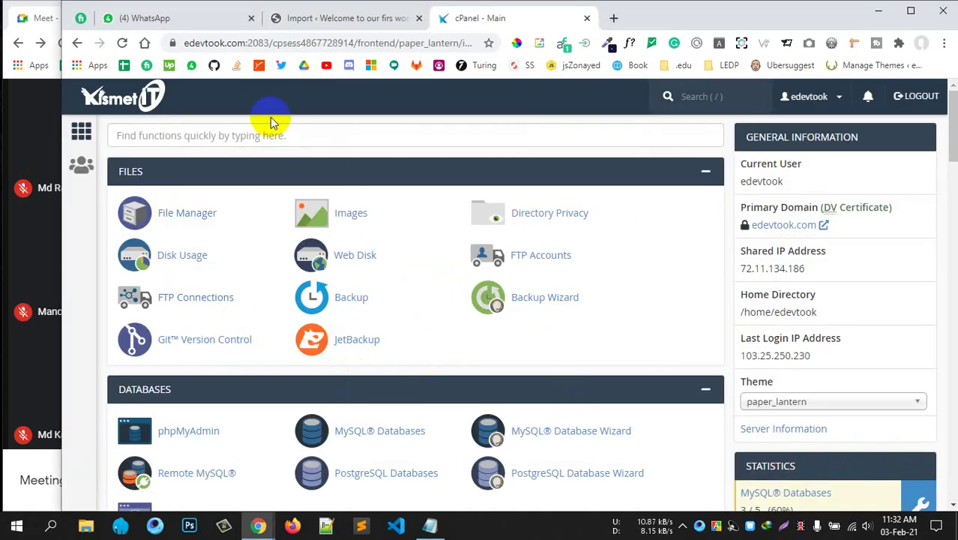
pyautogui.scroll(-20, 308, 283)
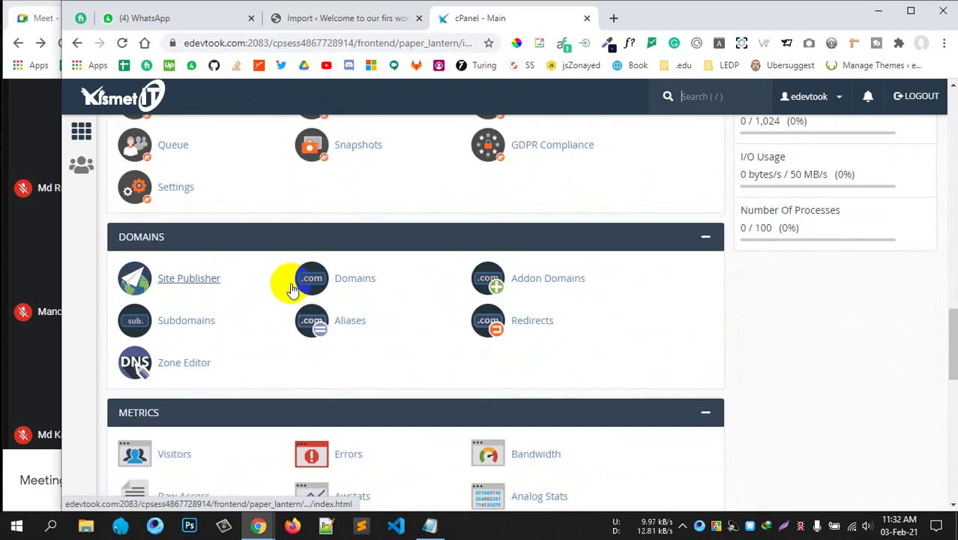
pyautogui.scroll(2, 229, 295)
pyautogui.scroll(-5, 220, 296)
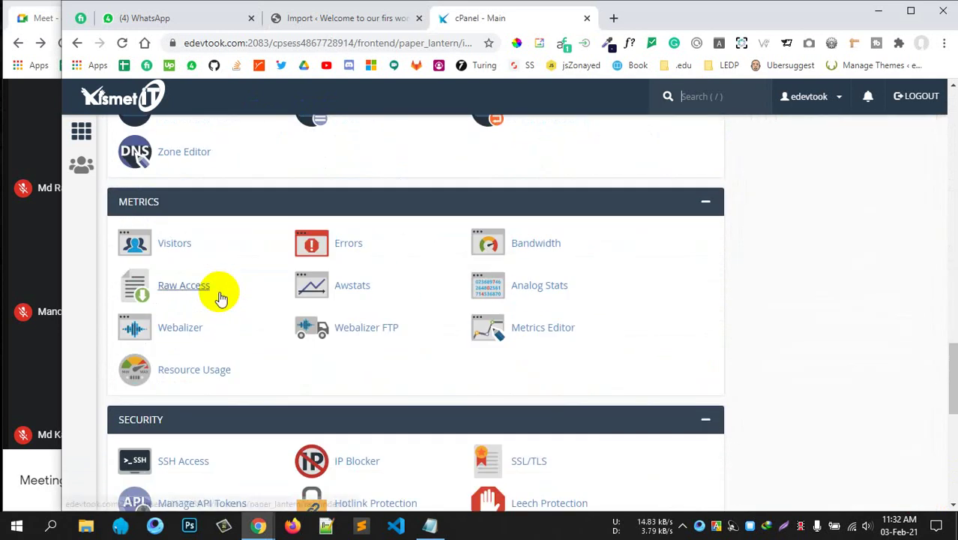
pyautogui.scroll(-5, 220, 295)
pyautogui.scroll(-3, 220, 295)
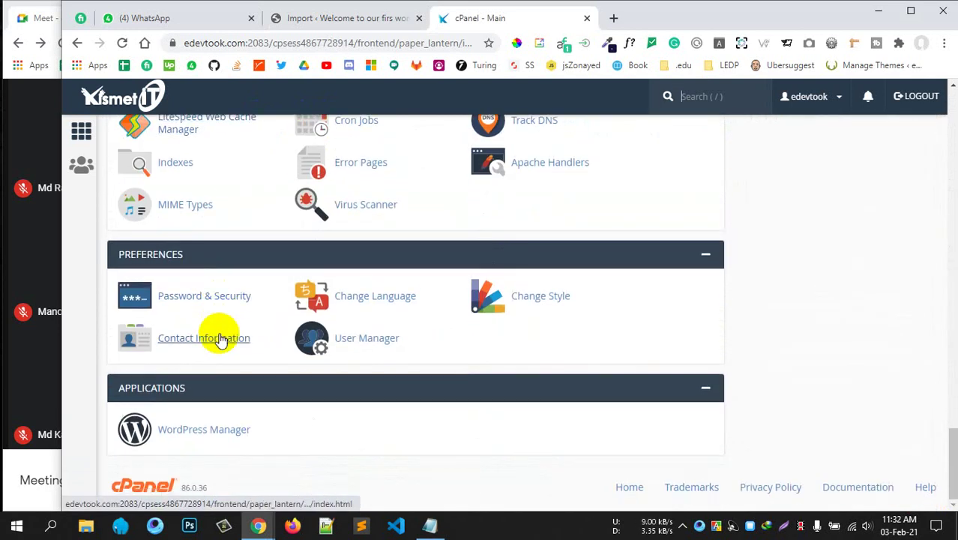
pyautogui.scroll(1, 221, 336)
pyautogui.scroll(6, 221, 337)
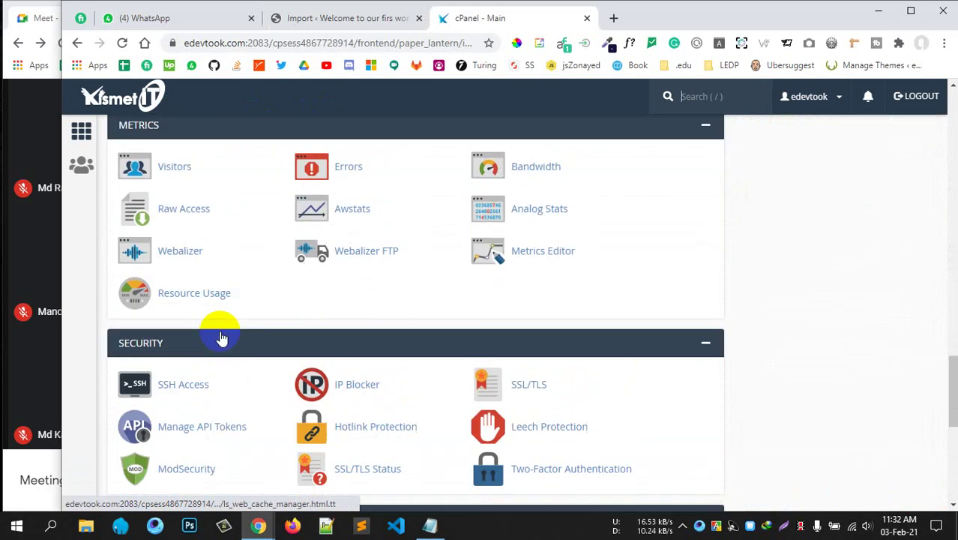
pyautogui.scroll(6, 220, 332)
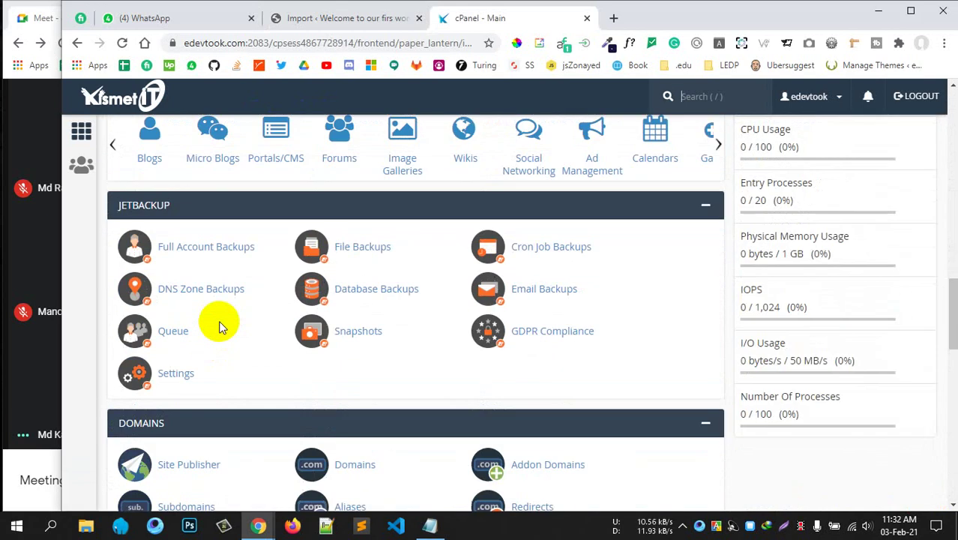
pyautogui.scroll(-5, 221, 326)
pyautogui.scroll(9, 220, 326)
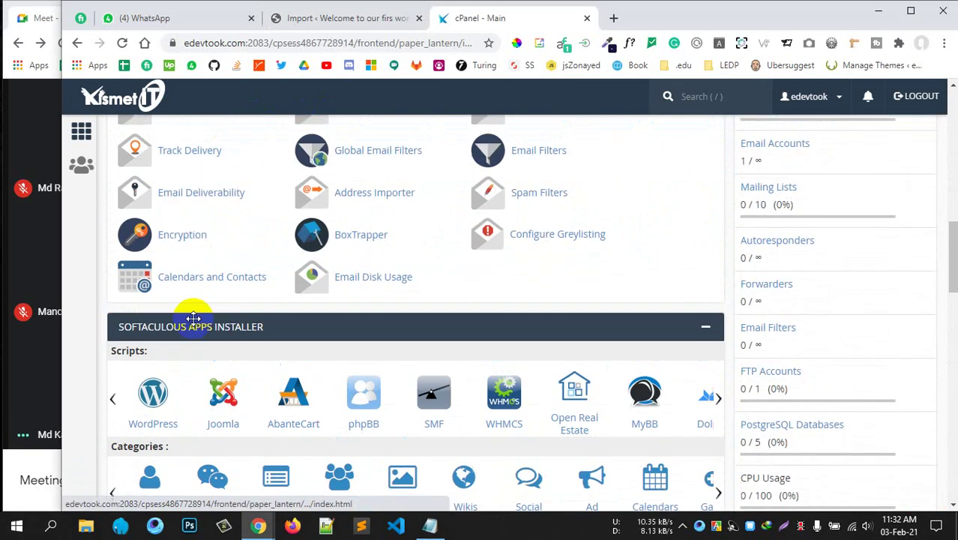
pyautogui.middleClick(157, 393)
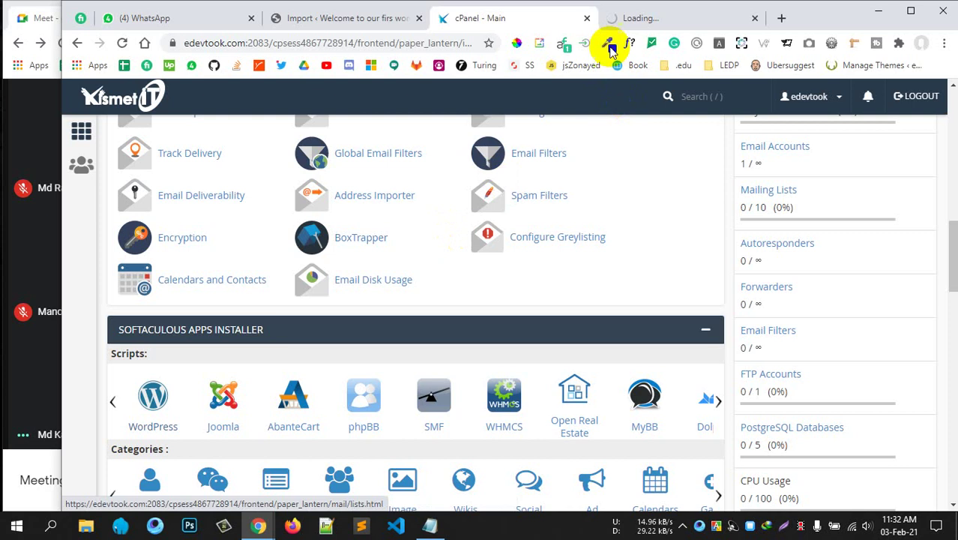
pyautogui.click(641, 21)
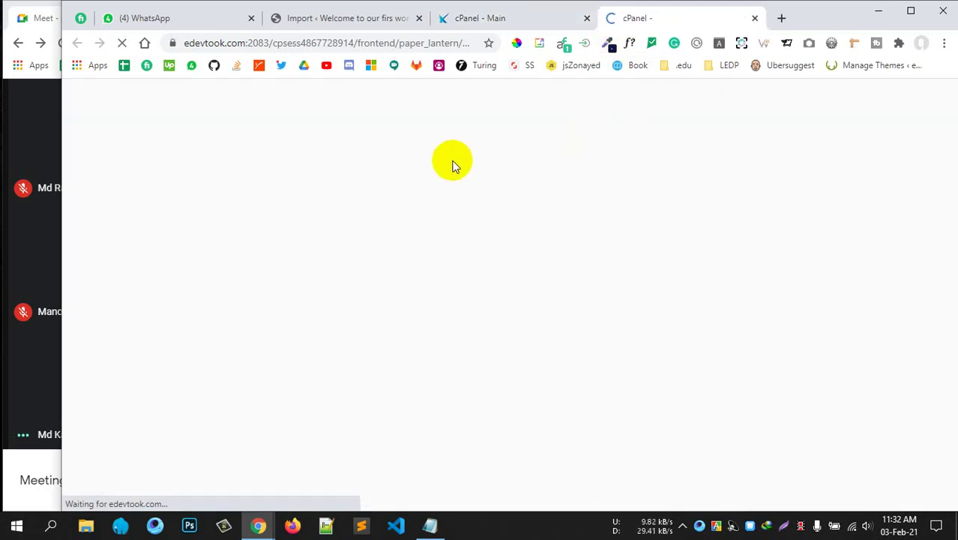
# Manage the edevtook.com WordPress installation and log into its admin.
pyautogui.scroll(-10, 426, 260)
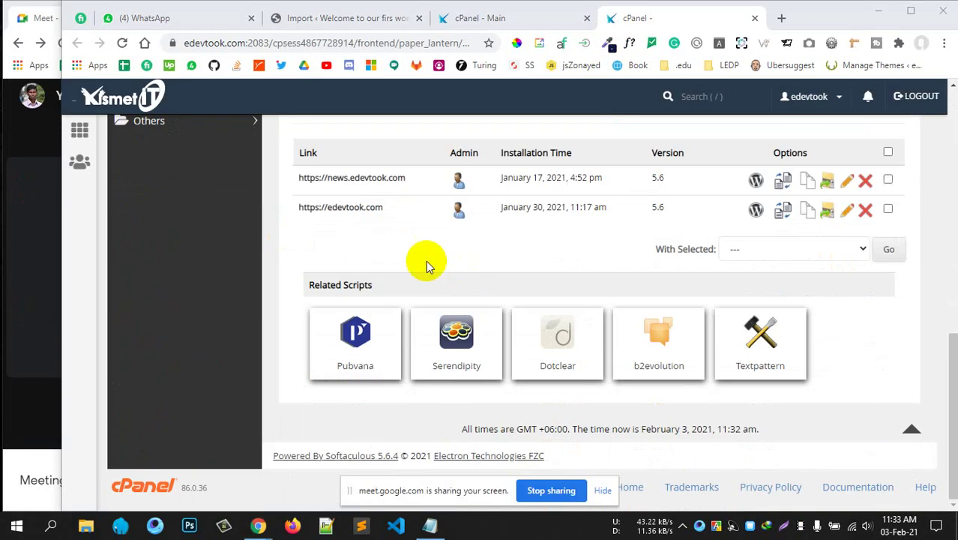
pyautogui.scroll(1, 426, 260)
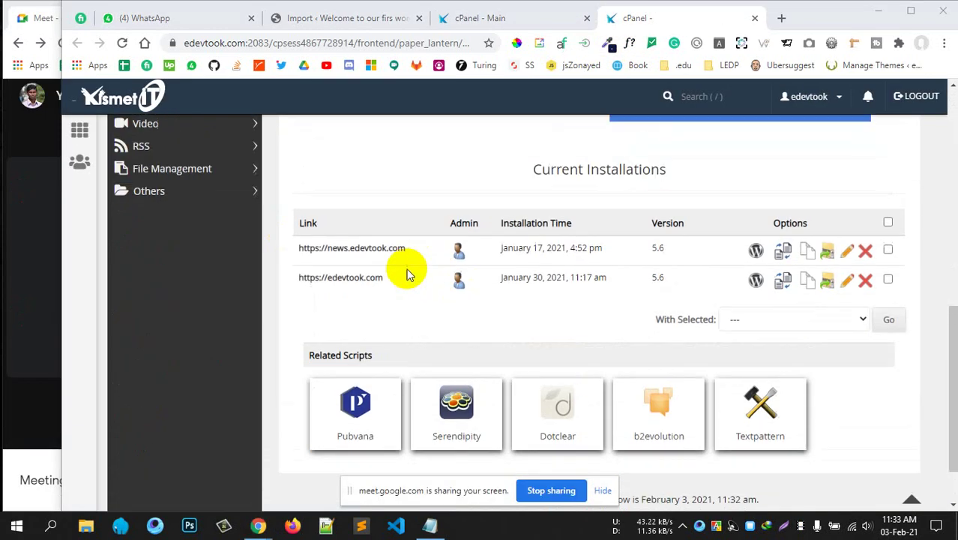
pyautogui.click(755, 280)
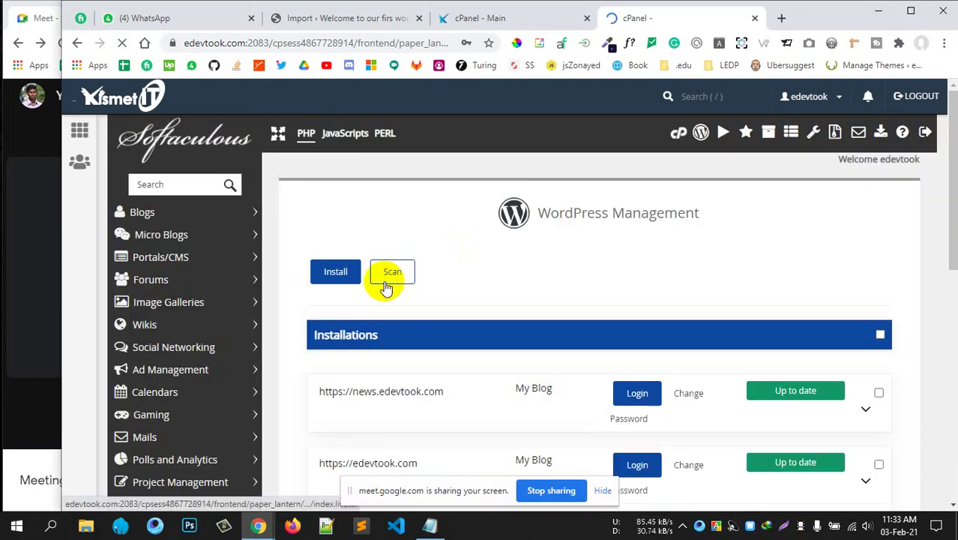
pyautogui.scroll(-3, 597, 305)
pyautogui.click(638, 253)
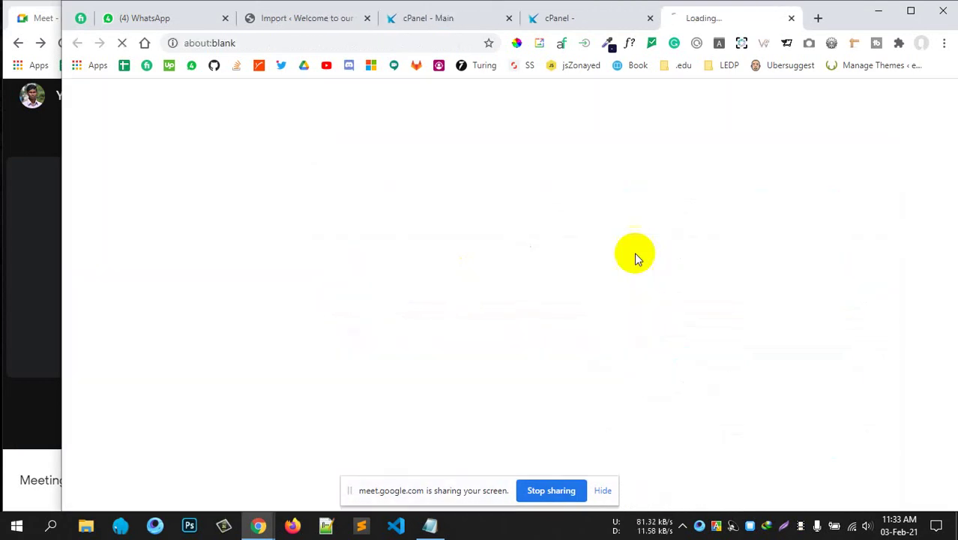
# Close the extra Softaculous tab and switch to the loading WordPress admin tab.
pyautogui.click(453, 18)
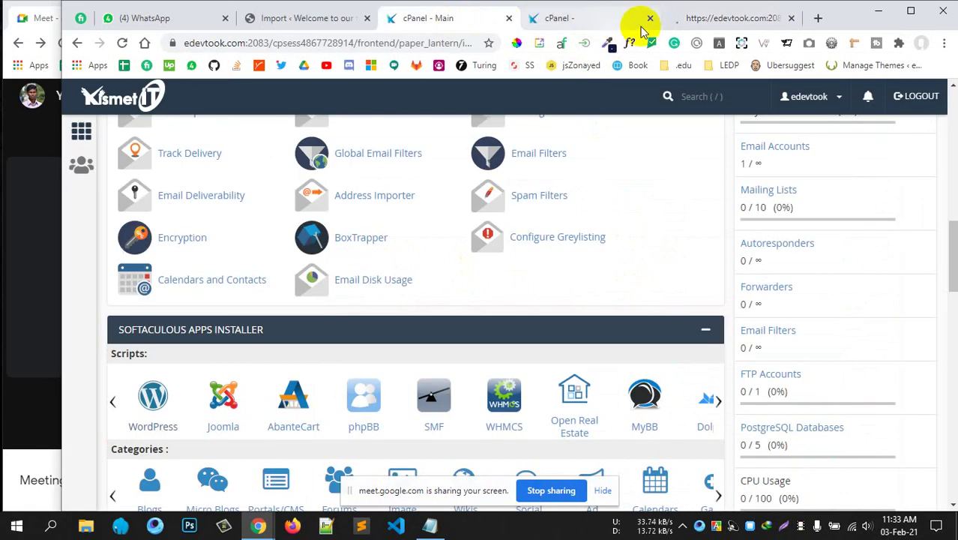
pyautogui.click(650, 18)
pyautogui.scroll(-5, 487, 210)
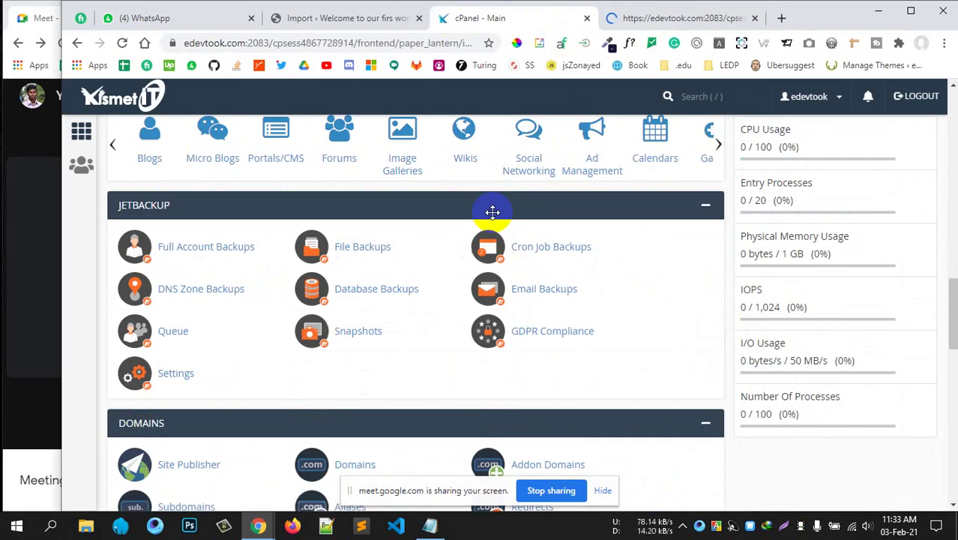
pyautogui.scroll(8, 449, 232)
pyautogui.scroll(10, 465, 225)
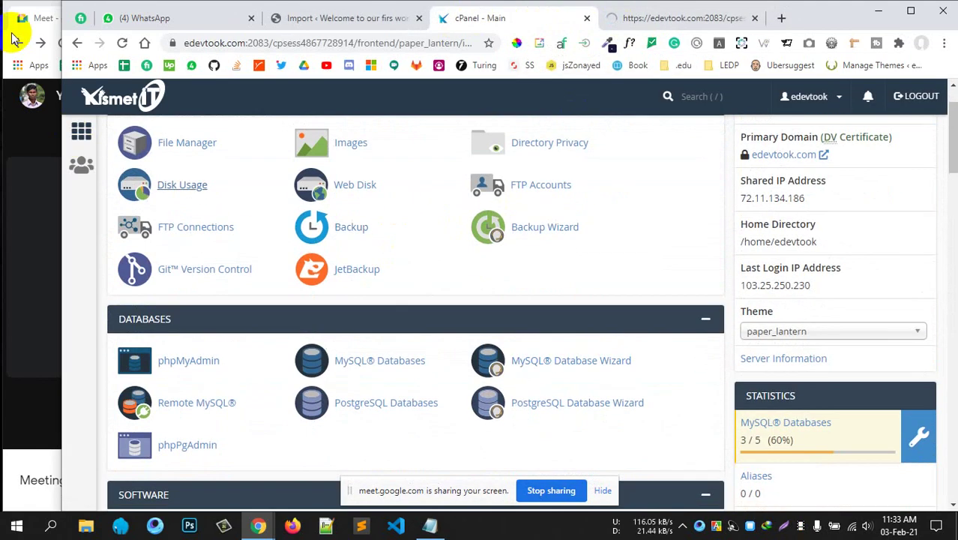
pyautogui.moveTo(64, 4); pyautogui.dragTo(29, 4)
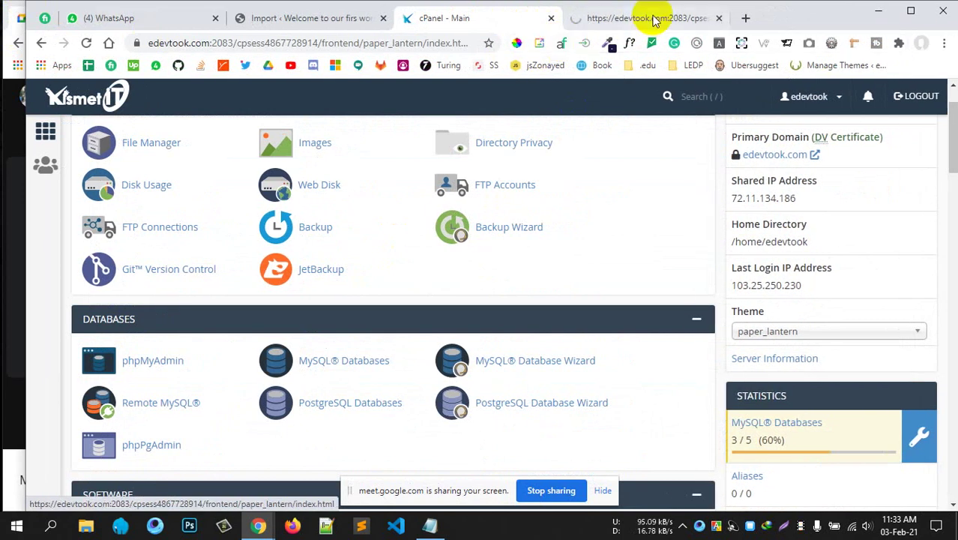
pyautogui.click(643, 18)
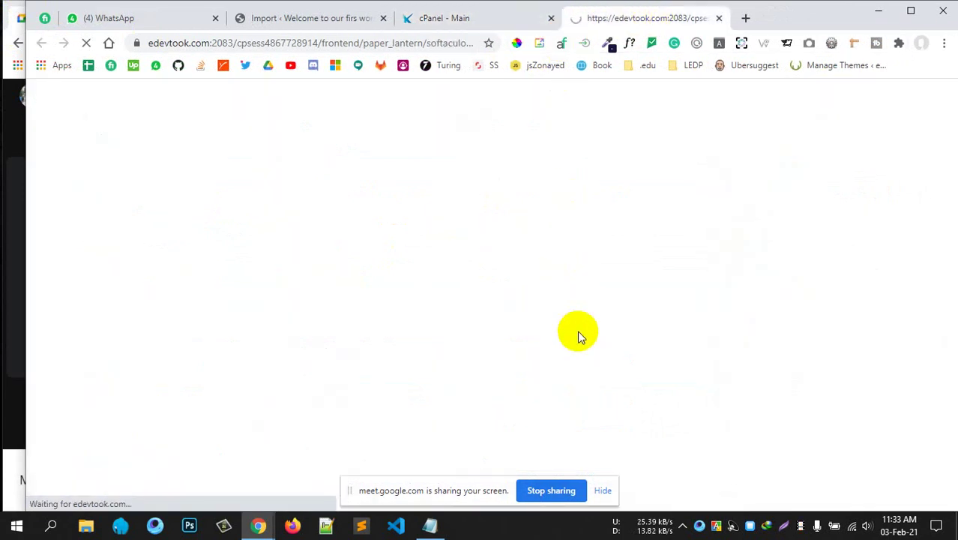
# Go to Media > Add New in the live site's WordPress dashboard.
pyautogui.scroll(-10, 296, 291)
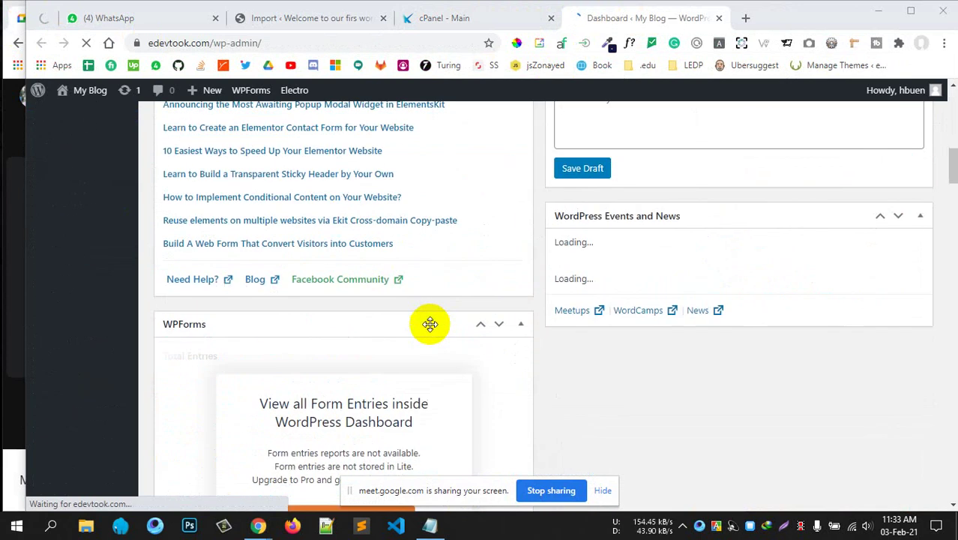
pyautogui.scroll(5, 391, 306)
pyautogui.scroll(-4, 367, 306)
pyautogui.scroll(2, 103, 330)
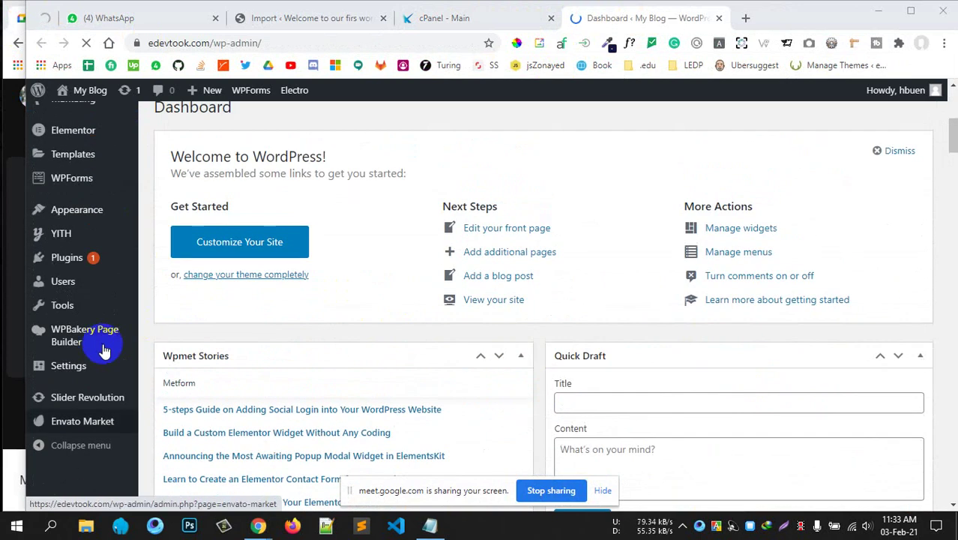
pyautogui.scroll(4, 101, 305)
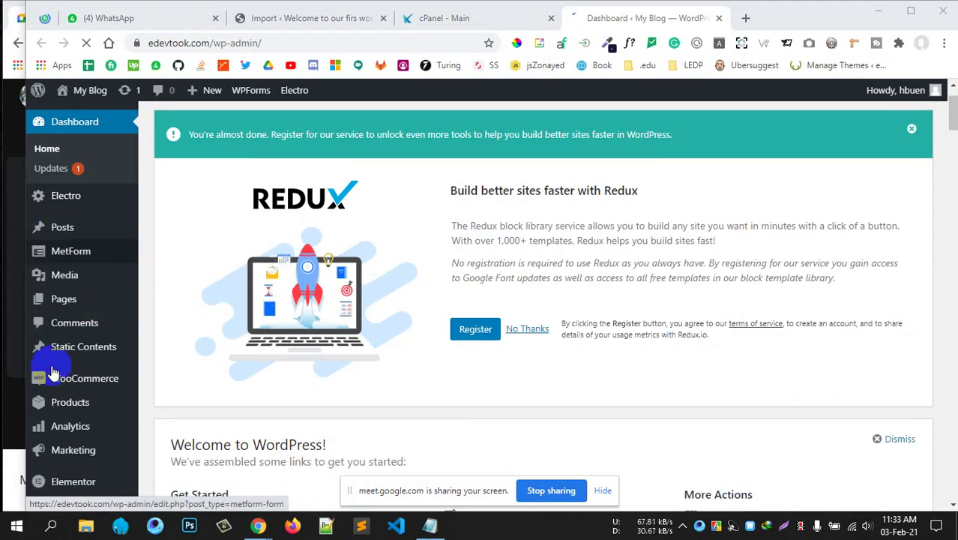
pyautogui.scroll(-1, 75, 378)
pyautogui.scroll(-3, 82, 371)
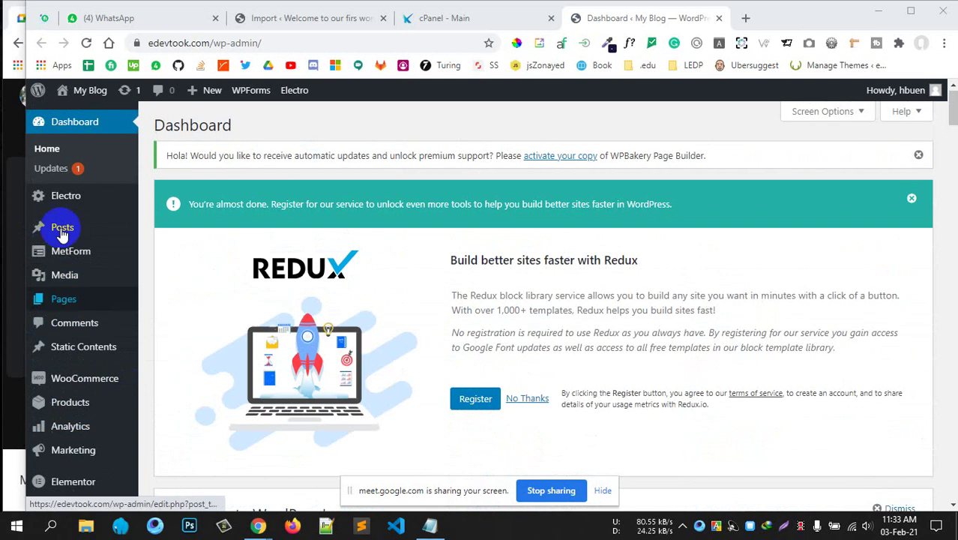
pyautogui.moveTo(56, 201)
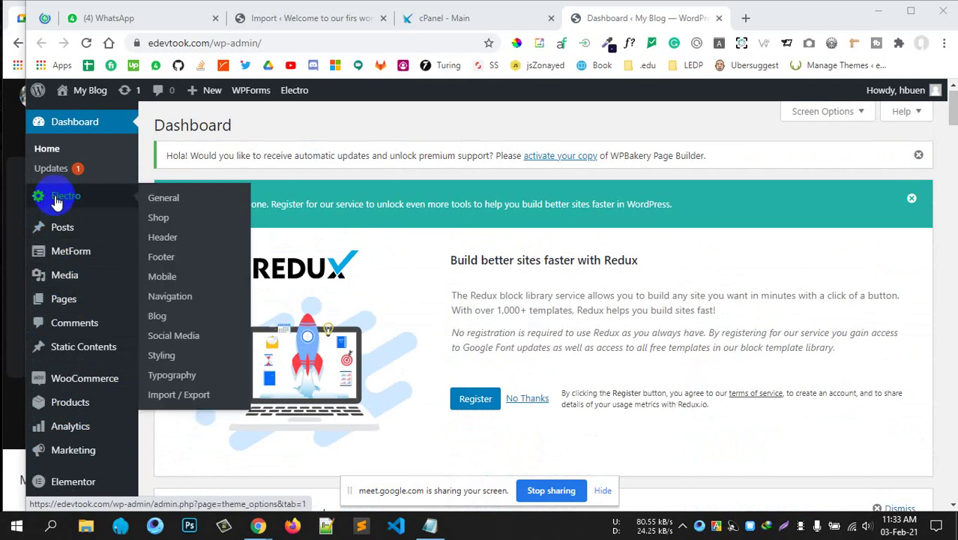
pyautogui.click(75, 276)
pyautogui.click(168, 297)
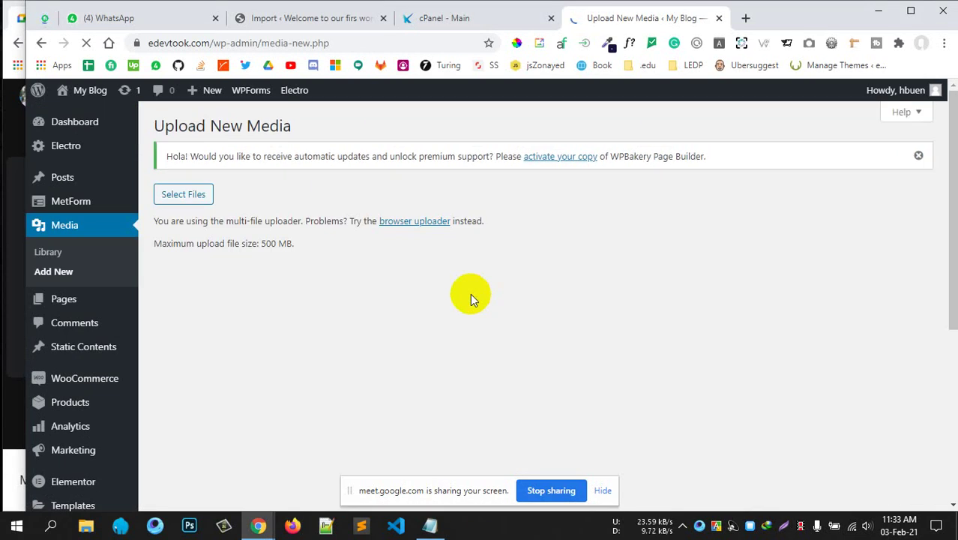
# Highlight the 500 MB maximum upload size, glance at cPanel, and return to Upload New Media.
pyautogui.moveTo(186, 370); pyautogui.dragTo(241, 369)
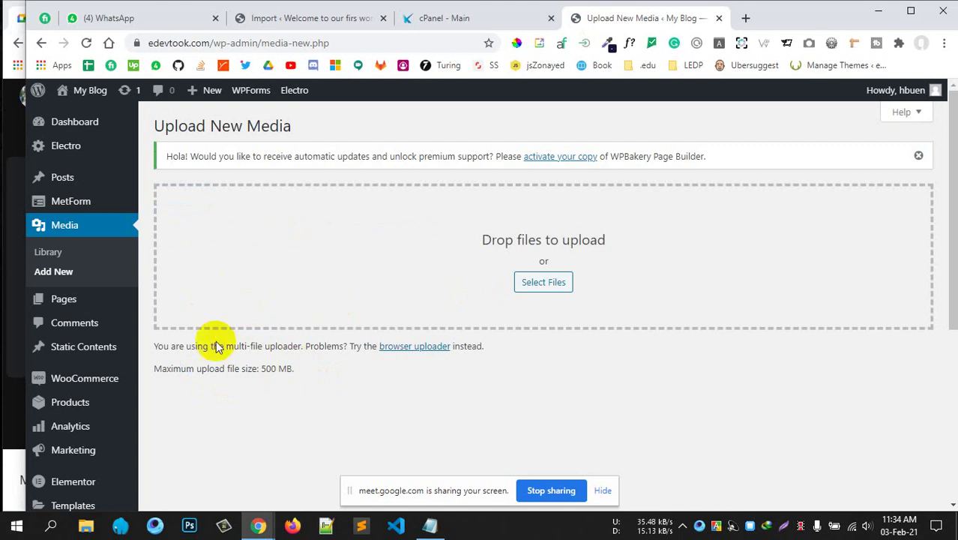
pyautogui.scroll(-4, 311, 348)
pyautogui.scroll(4, 306, 347)
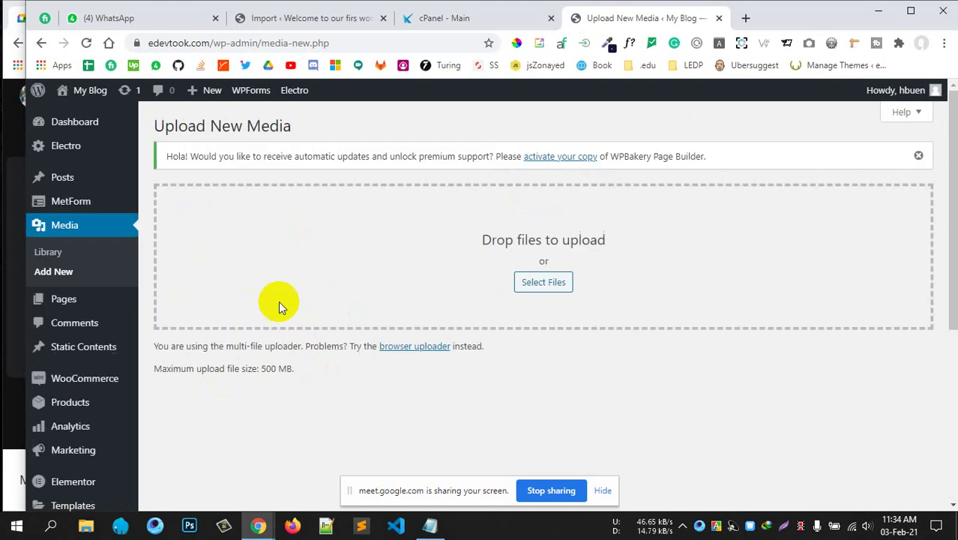
pyautogui.click(429, 19)
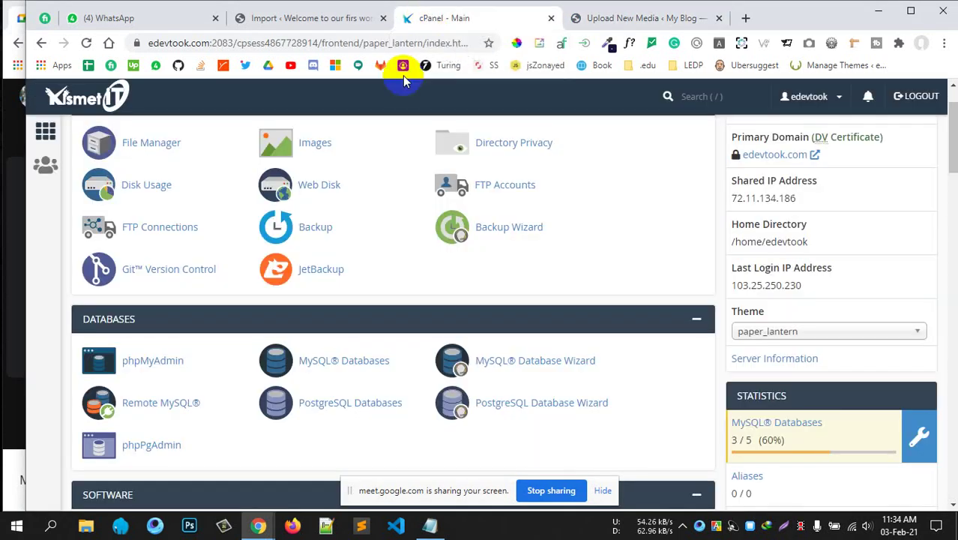
pyautogui.scroll(1, 424, 296)
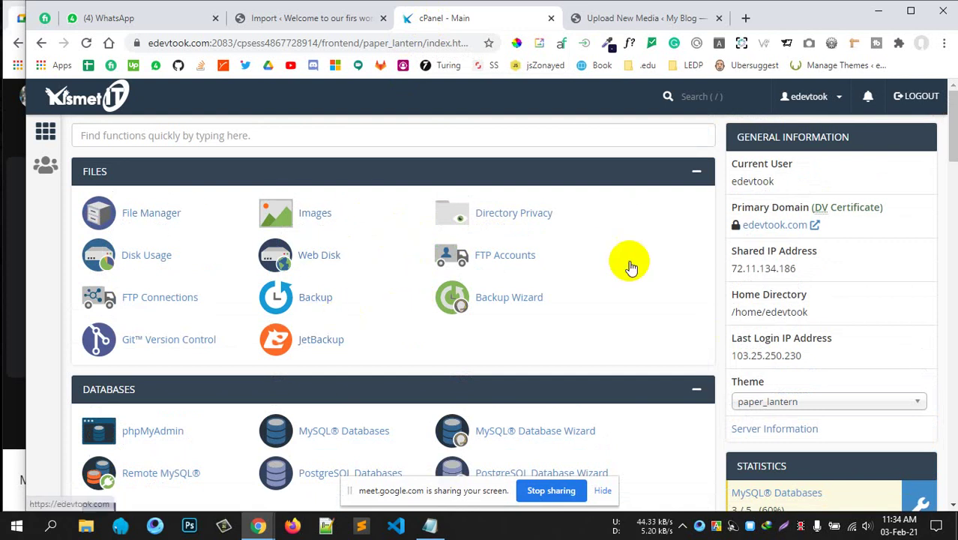
pyautogui.click(663, 18)
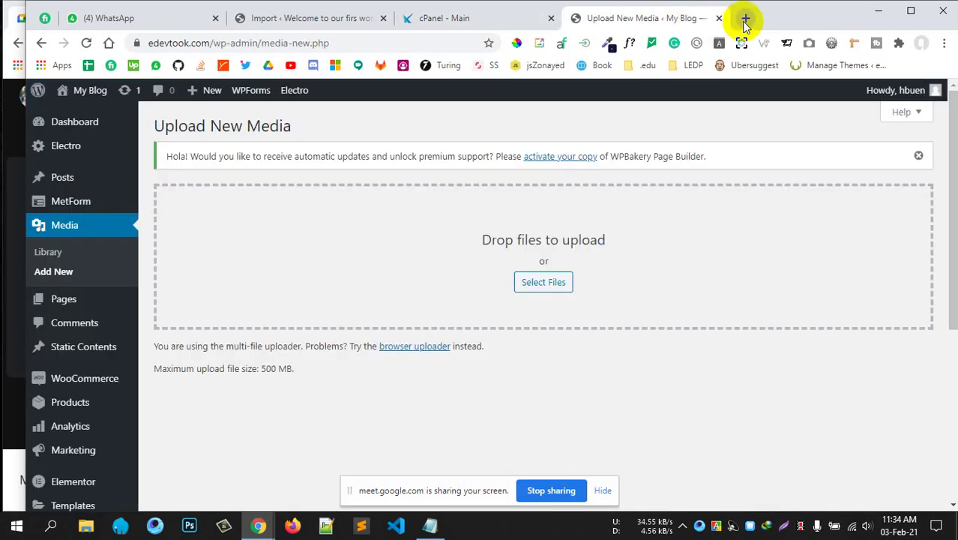
# Google 'increase max upload size wordpress' and open the top WPBeginner guide in its own tab.
pyautogui.click(746, 19)
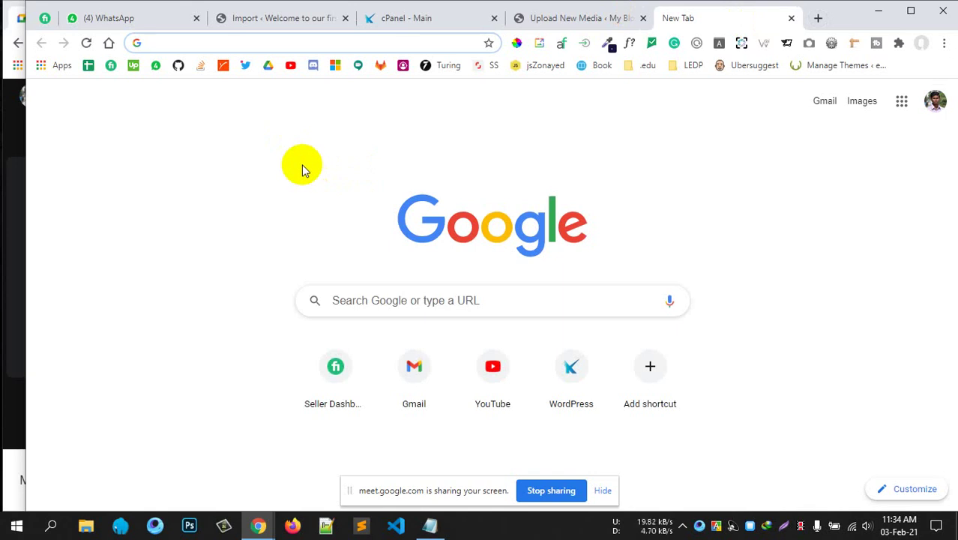
pyautogui.write('increase')
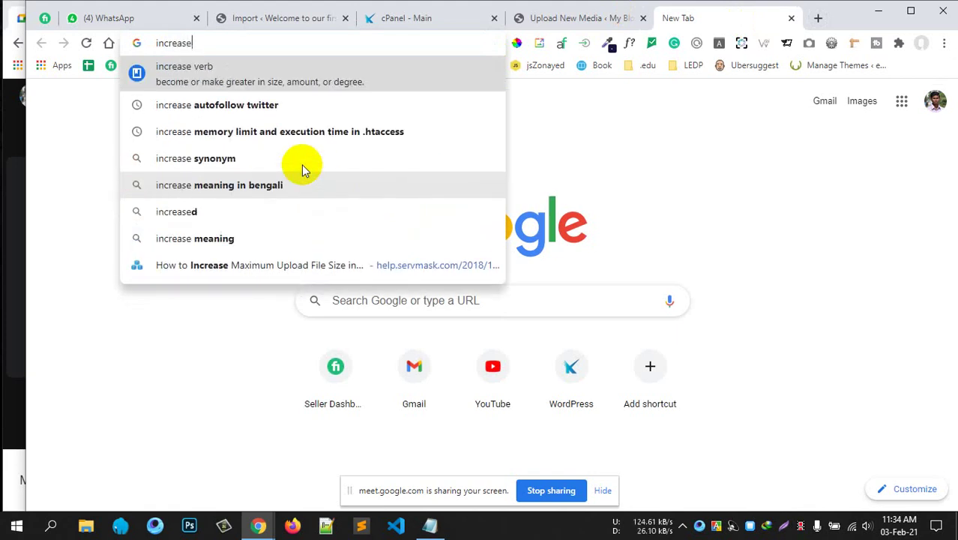
pyautogui.write(' max')
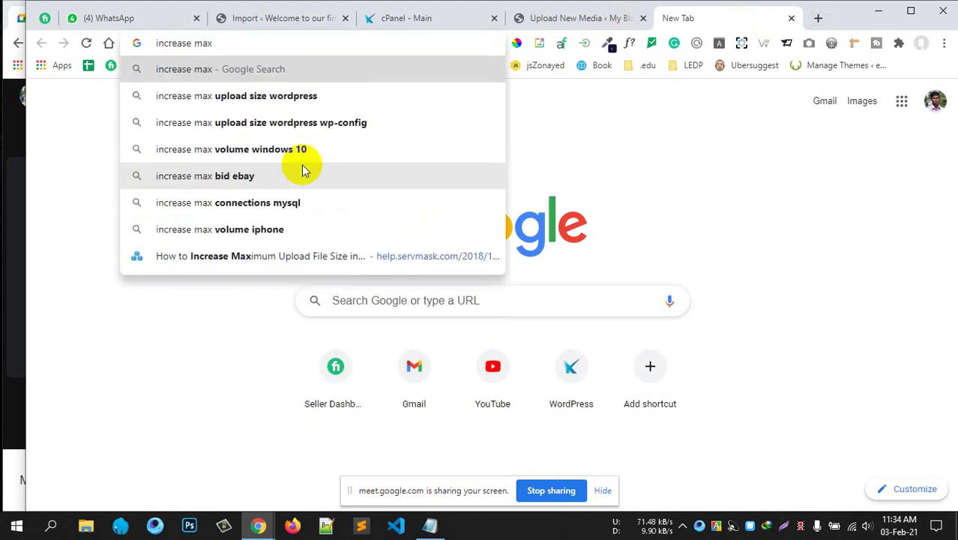
pyautogui.write(' up')
pyautogui.press('Return')
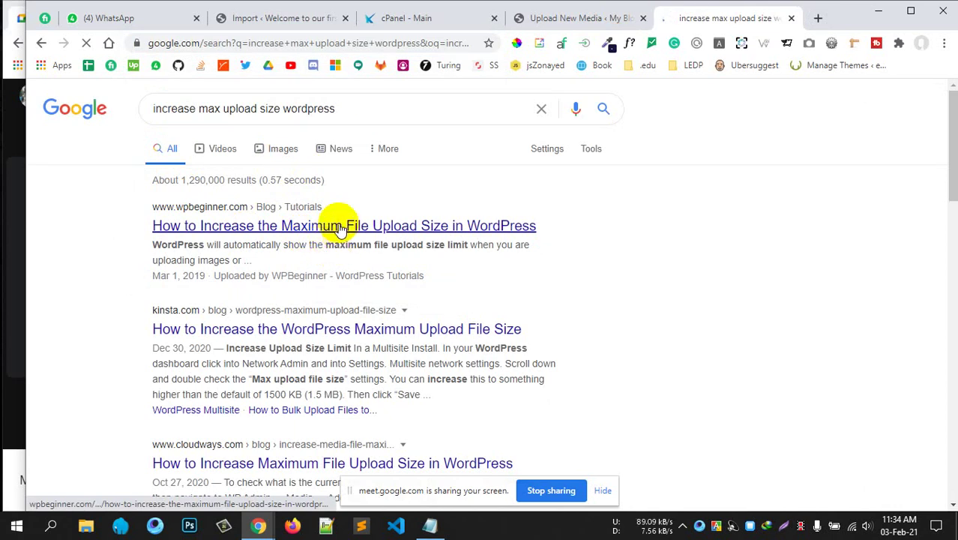
pyautogui.middleClick(238, 230)
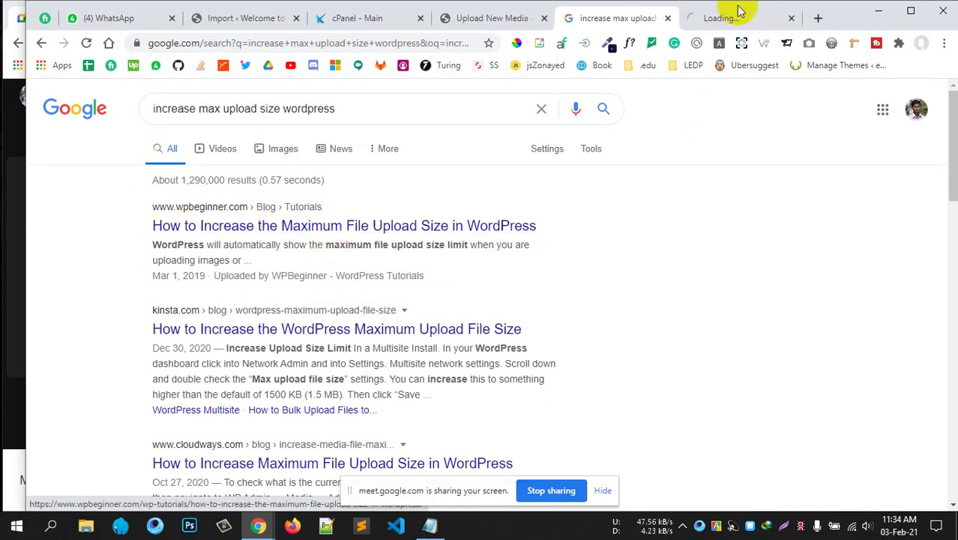
pyautogui.click(716, 18)
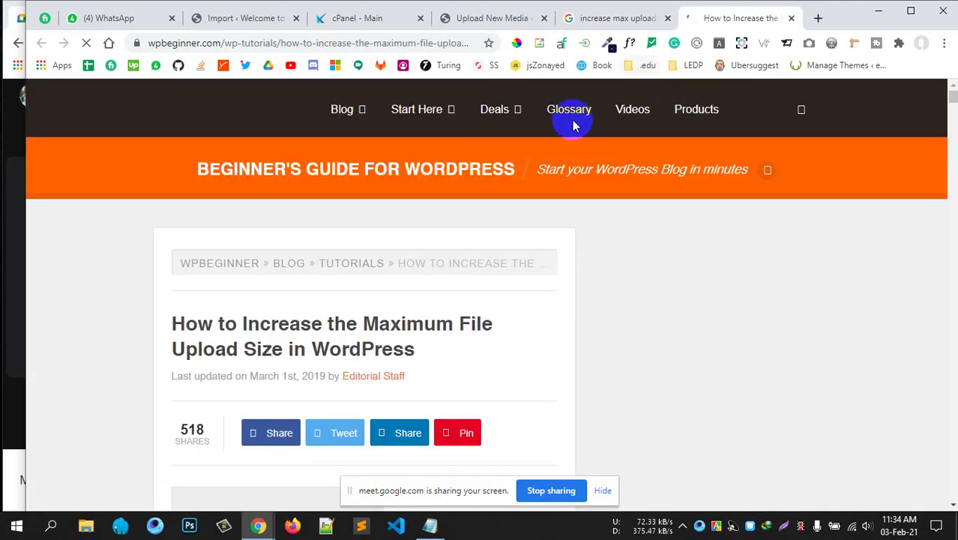
# Scroll to '1: Theme Functions File' and highlight its code and the 64M upload_max_size and post_max_size values.
pyautogui.scroll(-10, 524, 262)
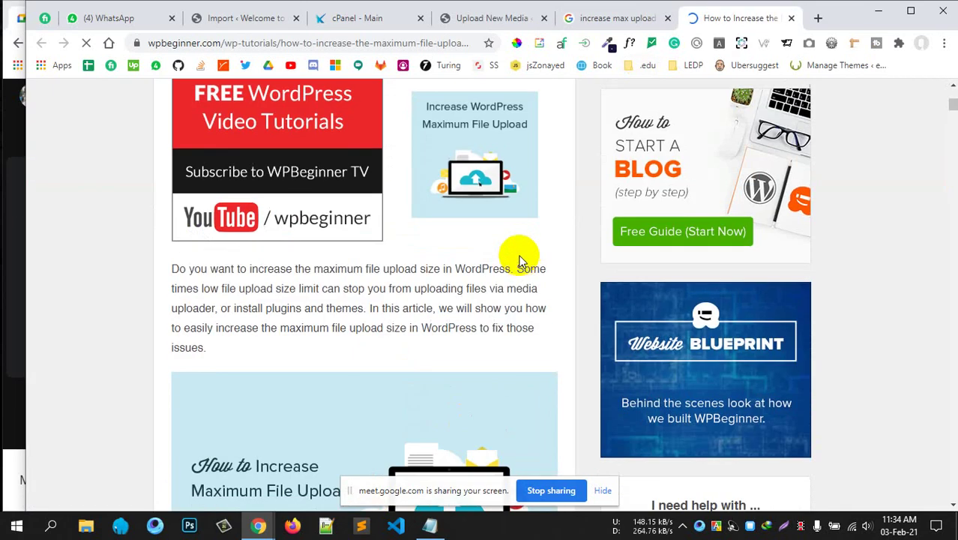
pyautogui.scroll(-5, 336, 255)
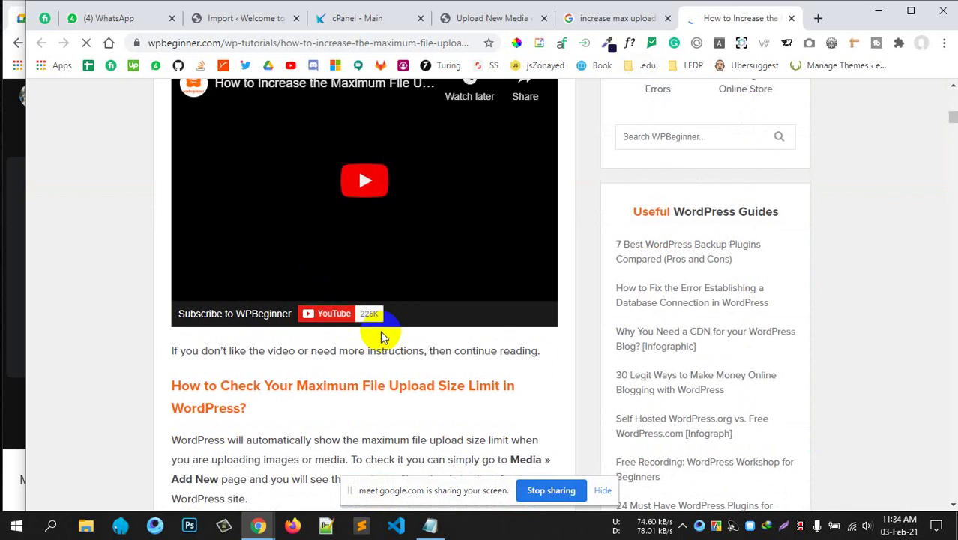
pyautogui.scroll(-4, 378, 330)
pyautogui.scroll(-1, 278, 353)
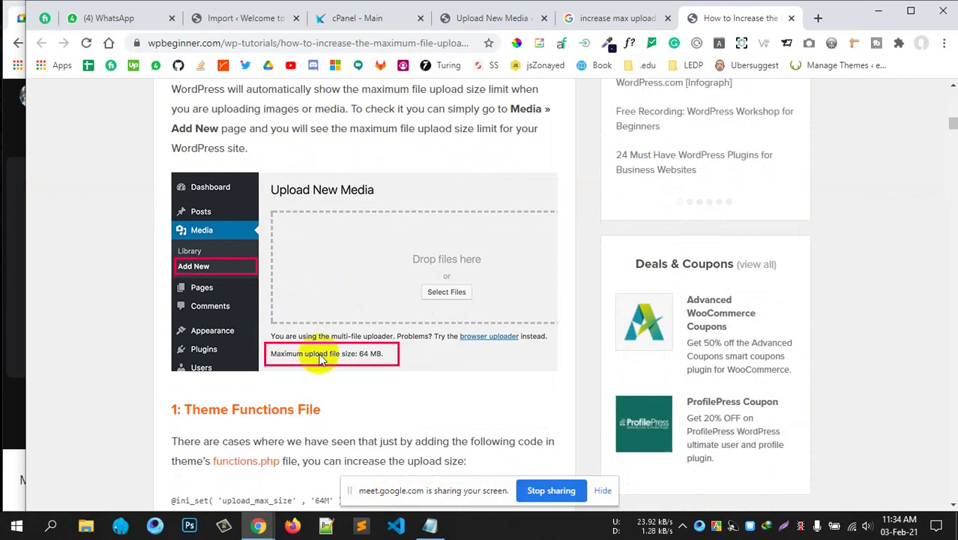
pyautogui.scroll(-1, 367, 346)
pyautogui.scroll(-2, 375, 343)
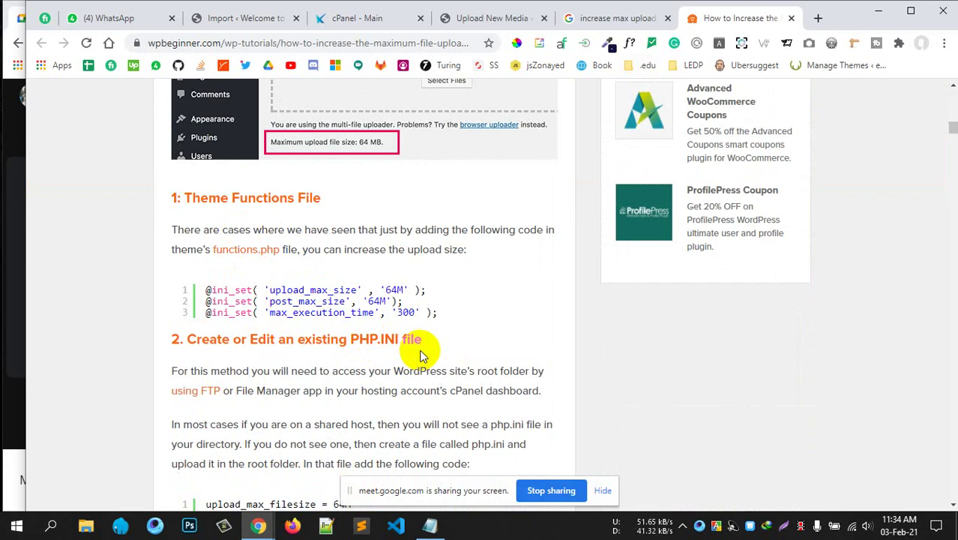
pyautogui.scroll(-3, 421, 353)
pyautogui.scroll(3, 421, 353)
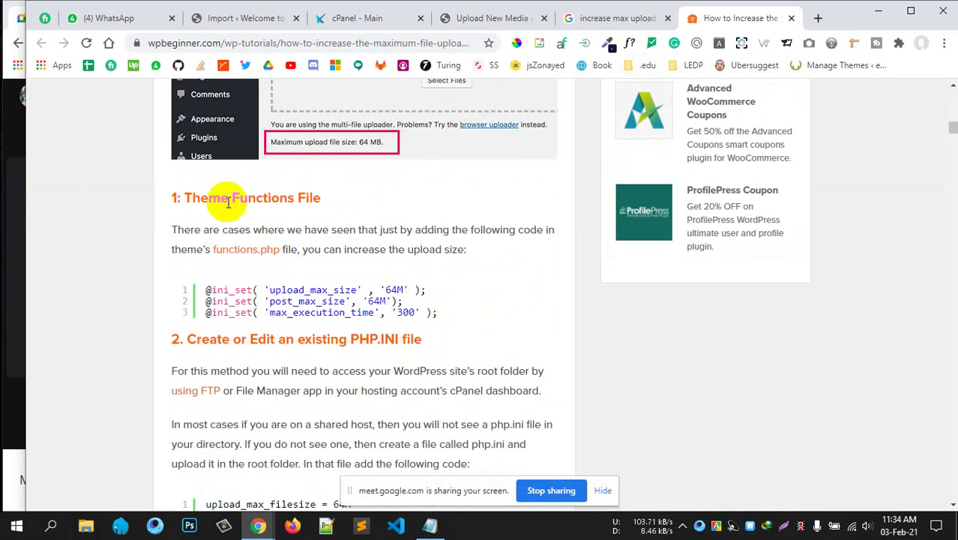
pyautogui.moveTo(200, 198); pyautogui.dragTo(305, 198)
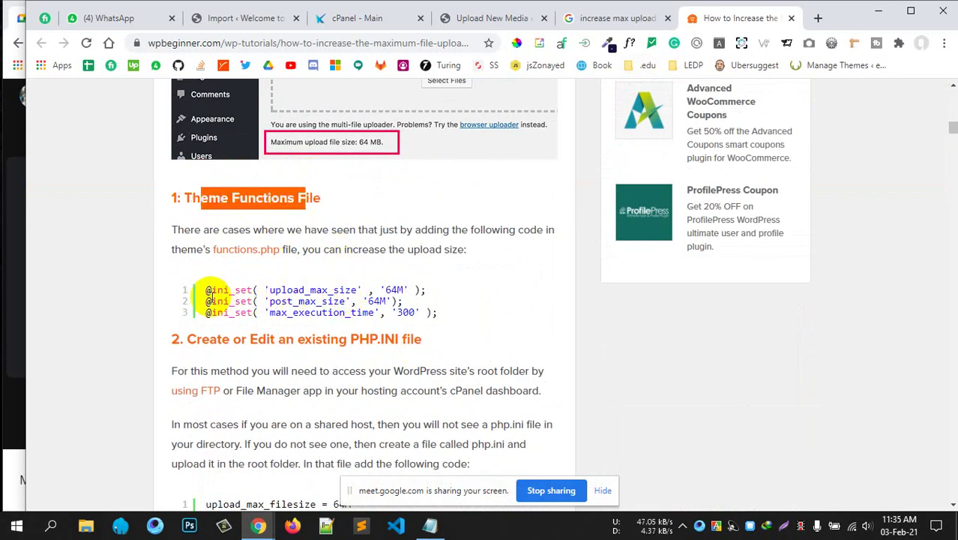
pyautogui.moveTo(207, 293); pyautogui.dragTo(444, 319)
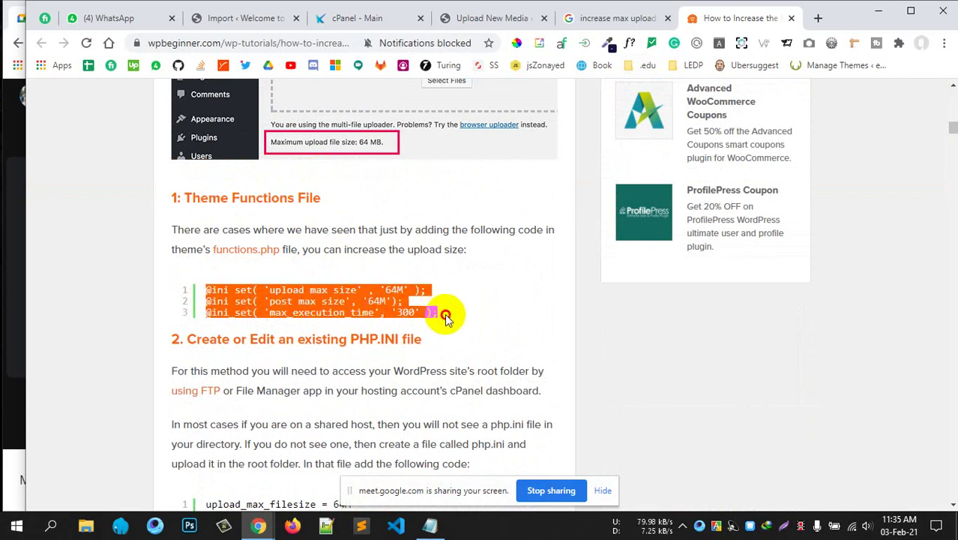
pyautogui.click(394, 290)
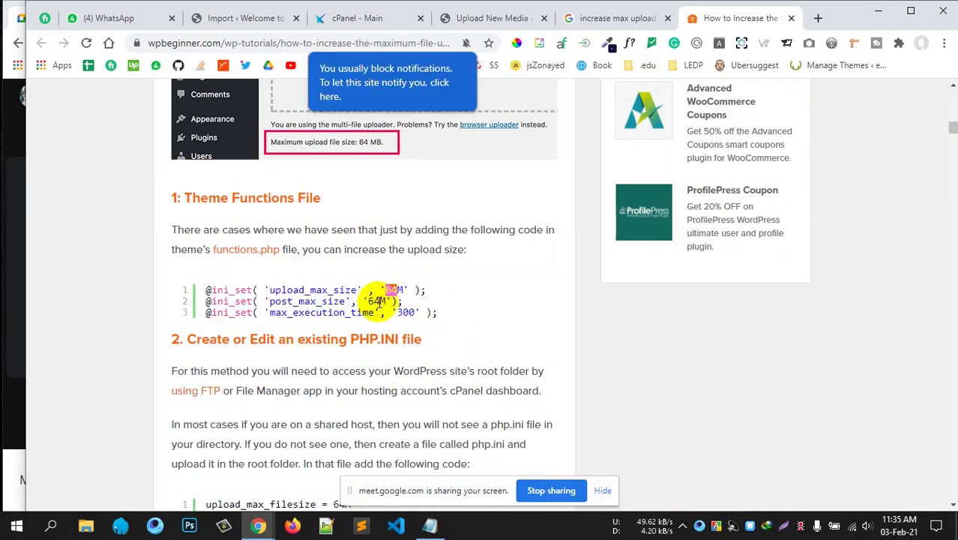
pyautogui.click(375, 300)
pyautogui.doubleClick(369, 302)
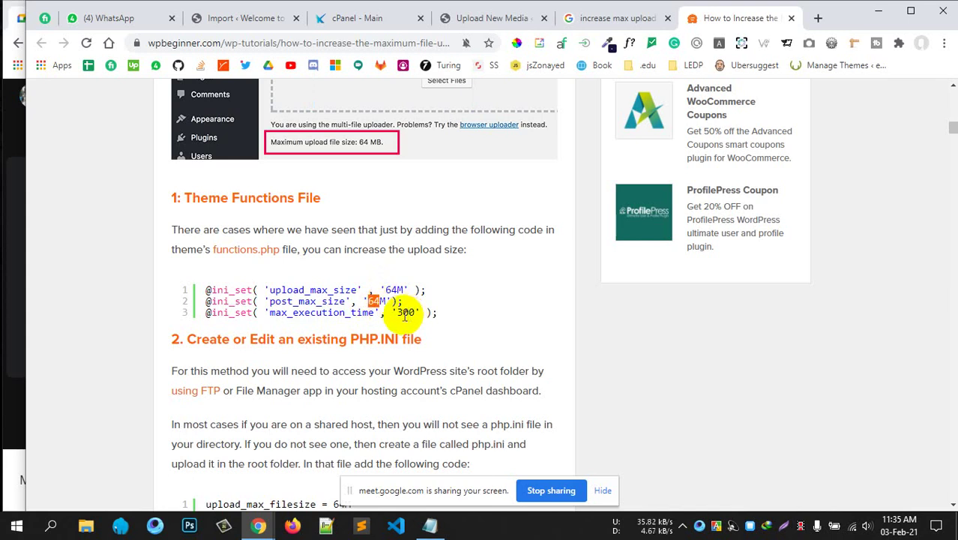
pyautogui.click(390, 290)
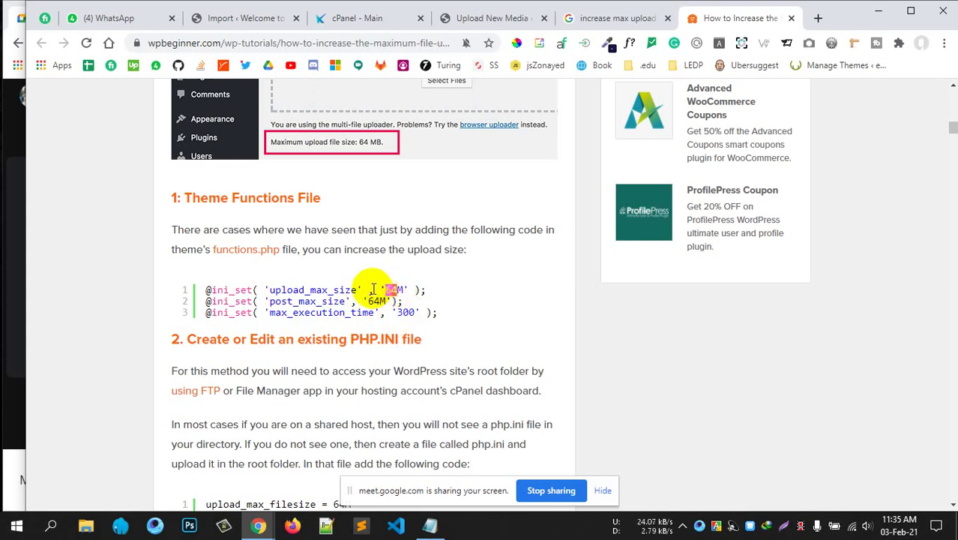
# Compare post_max_size against the local site's 8 MB import limit and the live site's upload limit.
pyautogui.click(255, 18)
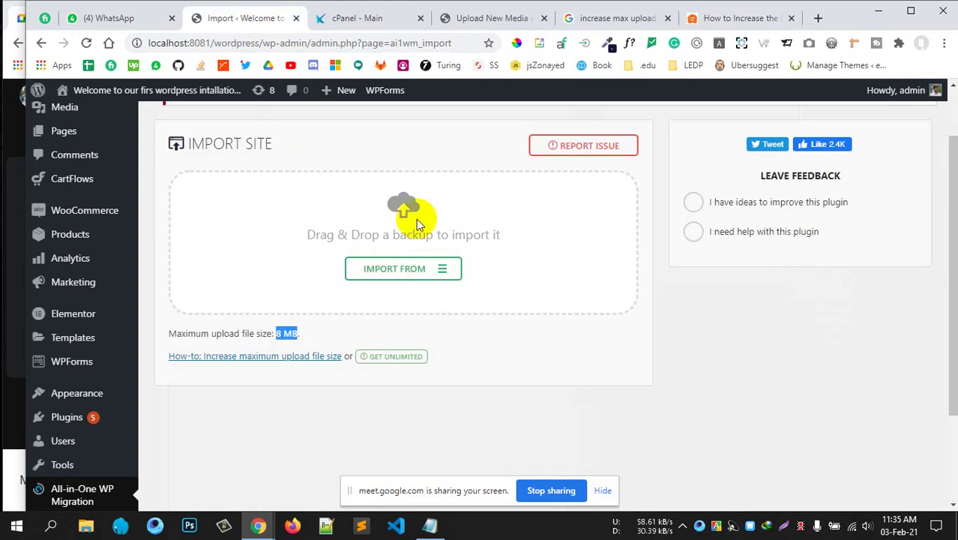
pyautogui.click(702, 23)
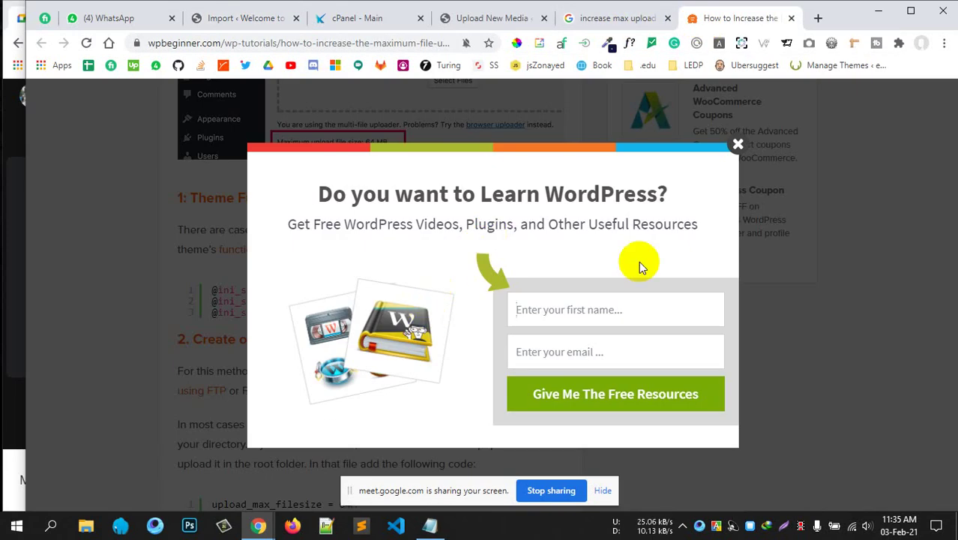
pyautogui.click(737, 143)
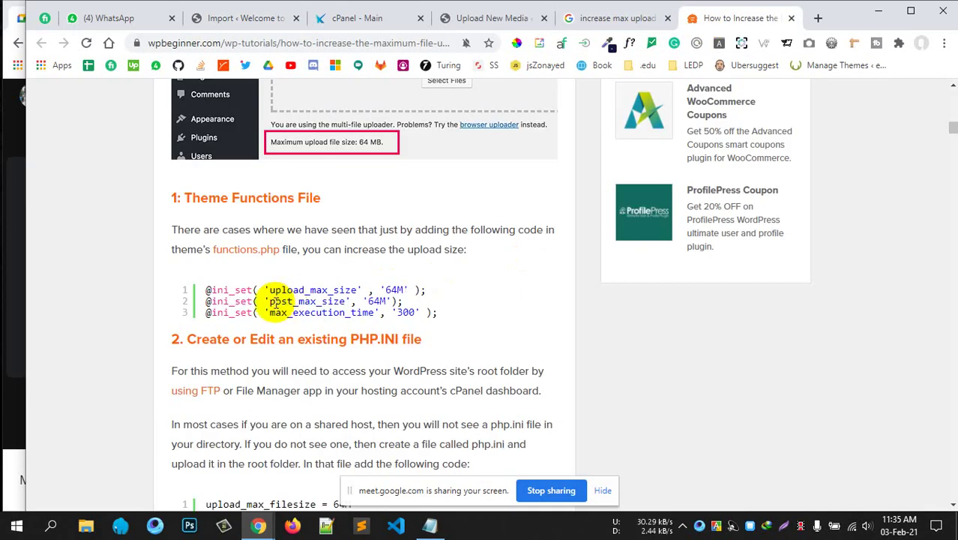
pyautogui.moveTo(272, 302); pyautogui.dragTo(344, 301)
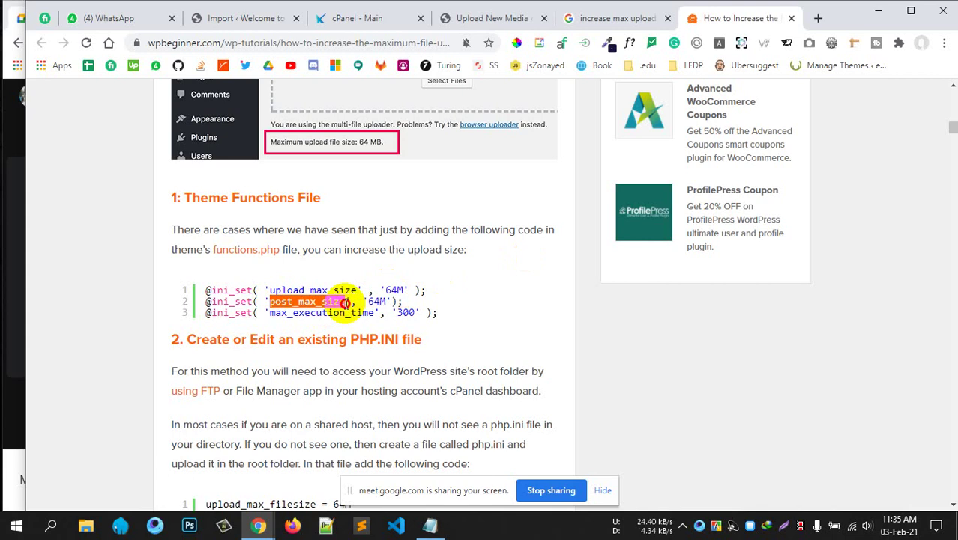
pyautogui.click(495, 18)
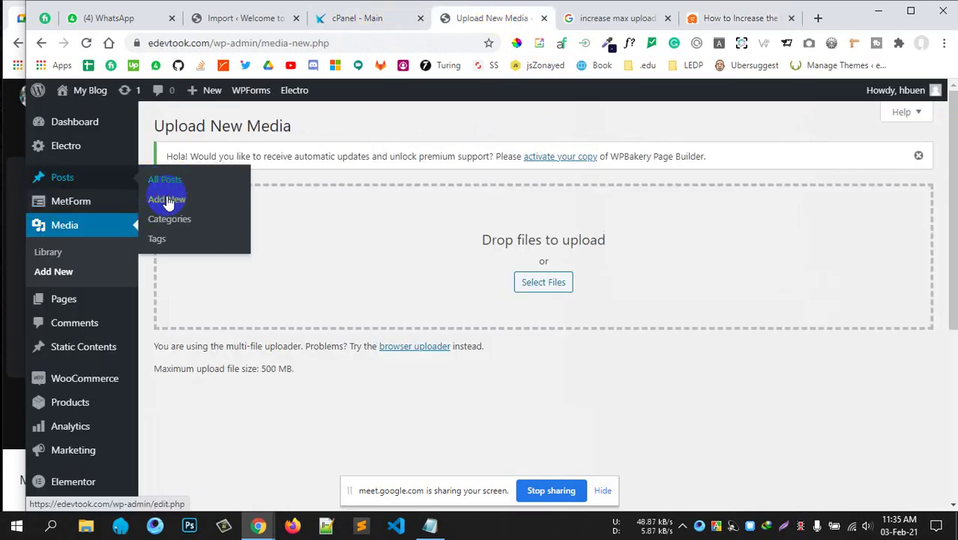
pyautogui.click(716, 18)
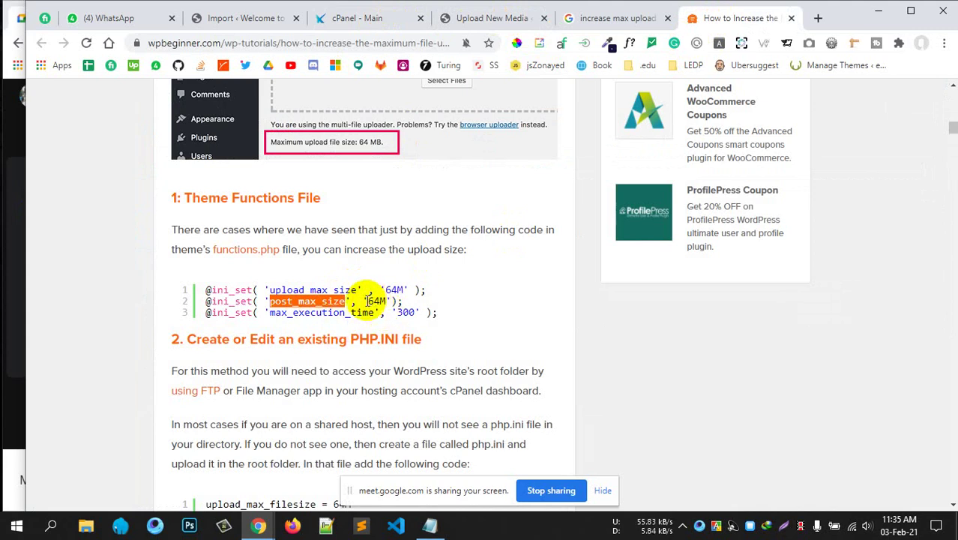
pyautogui.moveTo(367, 300); pyautogui.dragTo(384, 300)
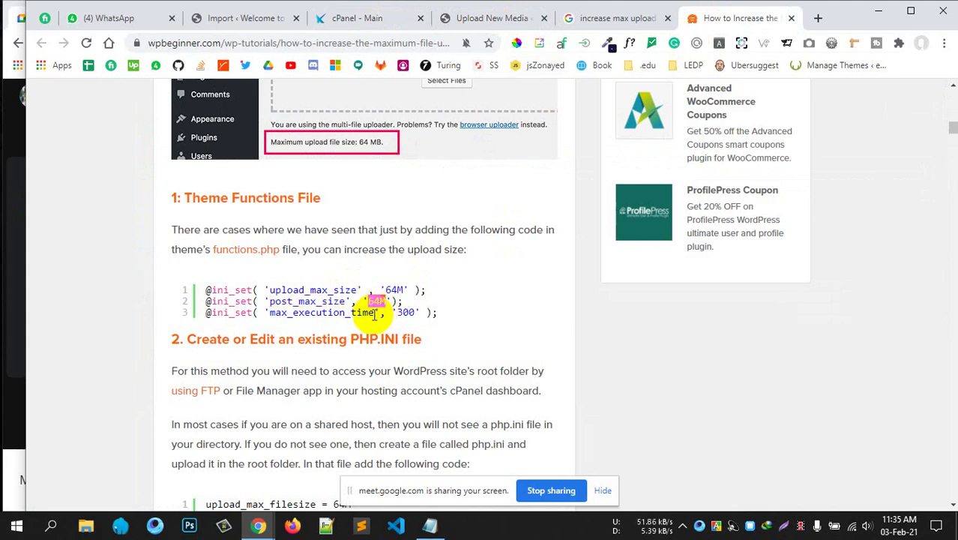
pyautogui.hotkey('ctrl', 'a')
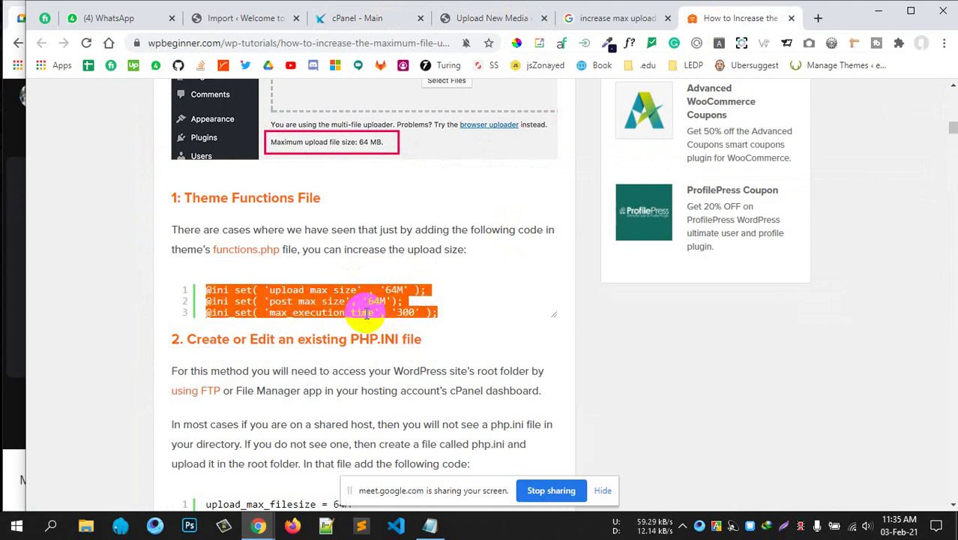
pyautogui.click(337, 320)
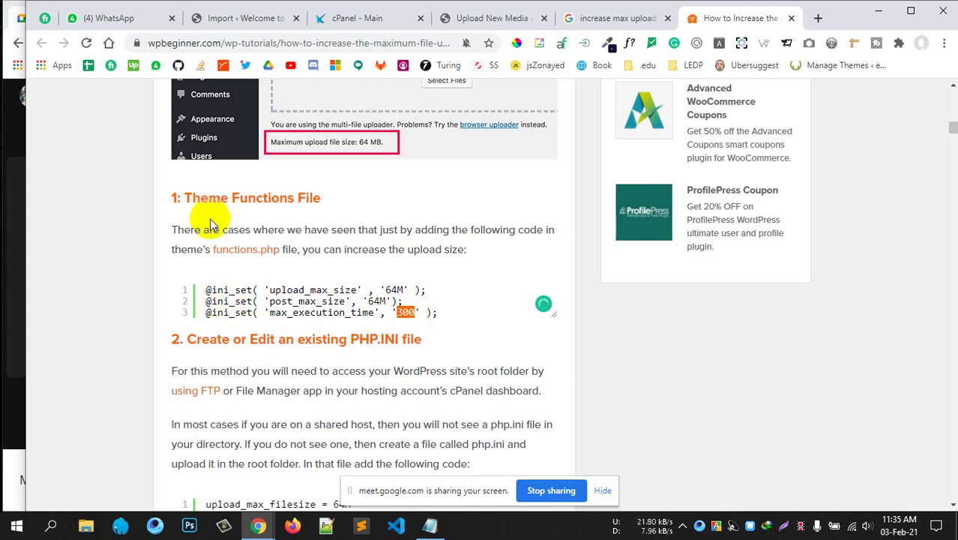
pyautogui.moveTo(205, 291); pyautogui.dragTo(465, 318)
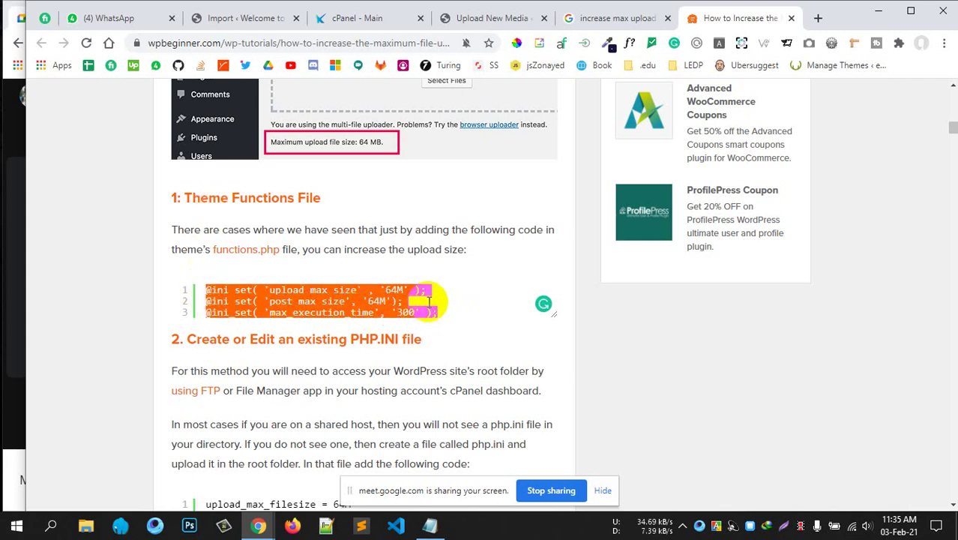
pyautogui.click(435, 313)
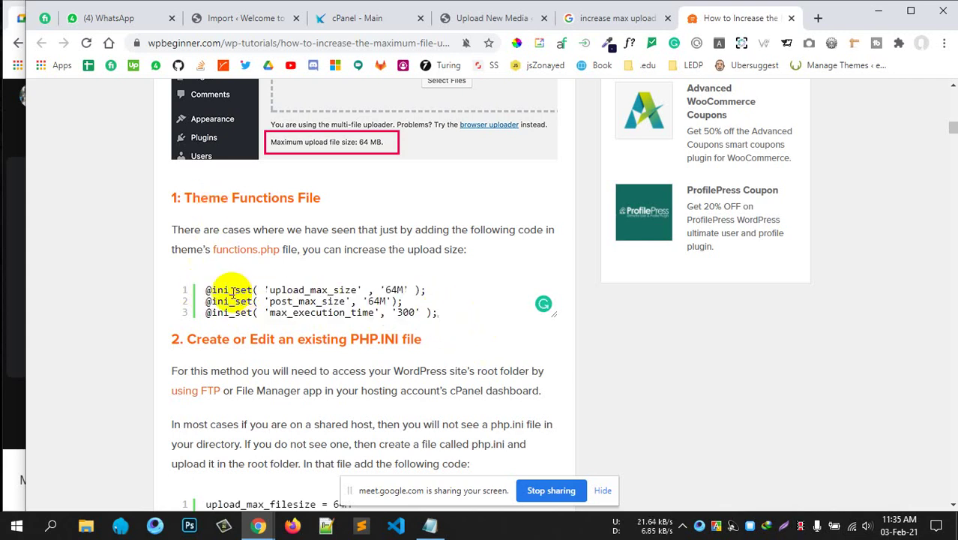
pyautogui.moveTo(196, 290); pyautogui.dragTo(483, 315)
pyautogui.click(482, 314)
pyautogui.scroll(-2, 497, 314)
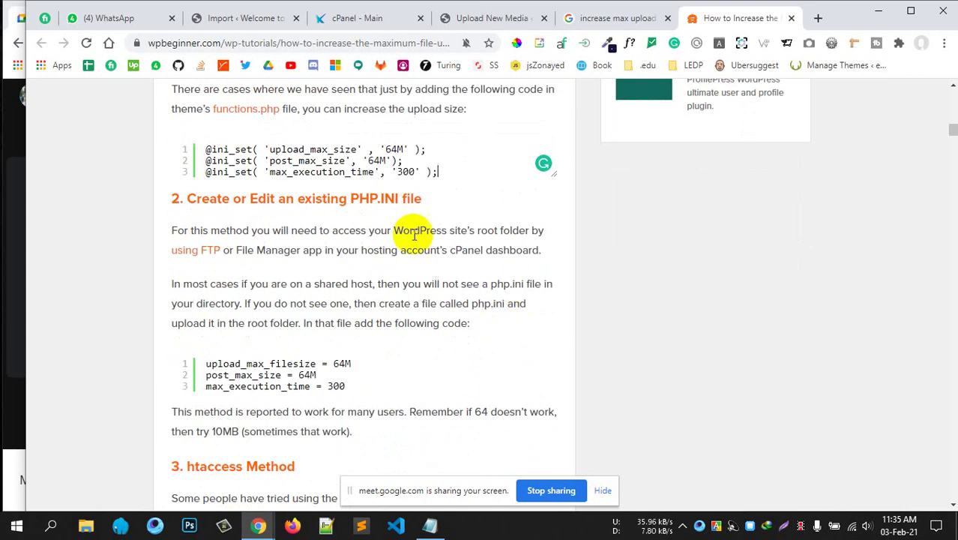
pyautogui.scroll(-2, 252, 236)
pyautogui.scroll(2, 253, 220)
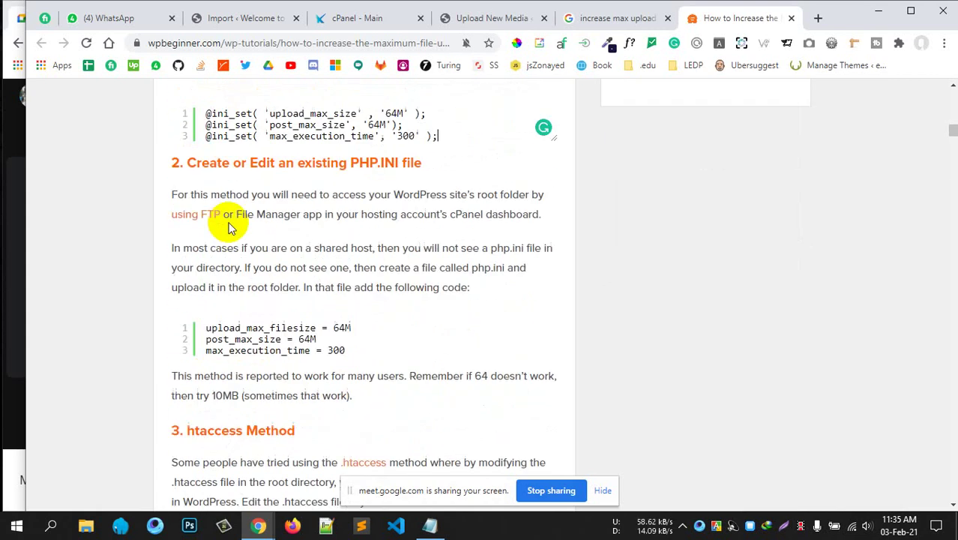
pyautogui.moveTo(350, 198); pyautogui.dragTo(398, 200)
pyautogui.scroll(-2, 427, 285)
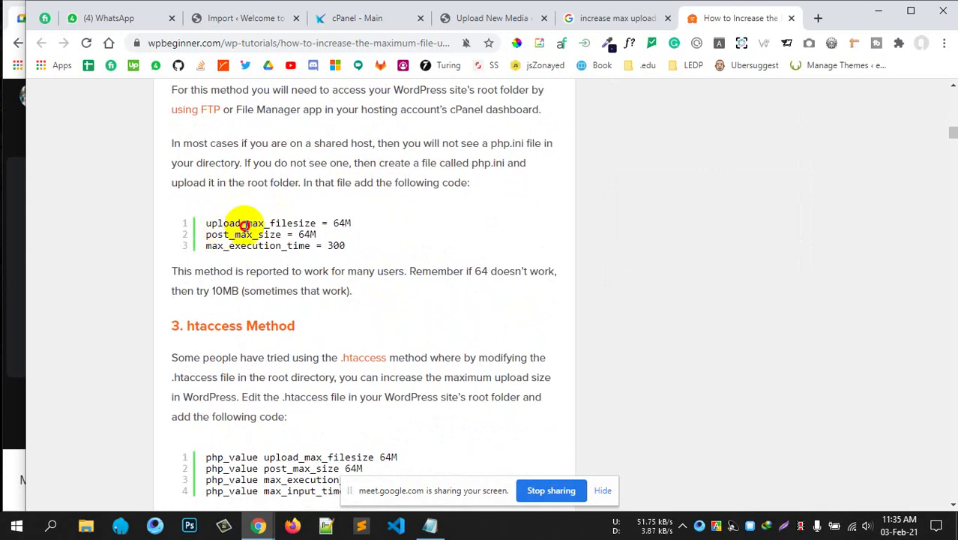
pyautogui.moveTo(213, 223); pyautogui.dragTo(331, 242)
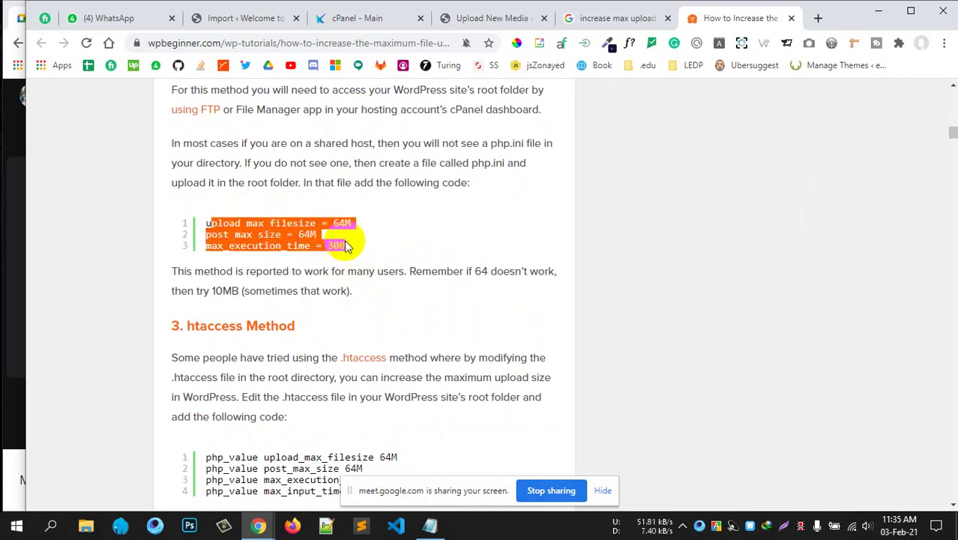
pyautogui.click(256, 250)
pyautogui.moveTo(205, 223); pyautogui.dragTo(236, 228)
pyautogui.click(240, 225)
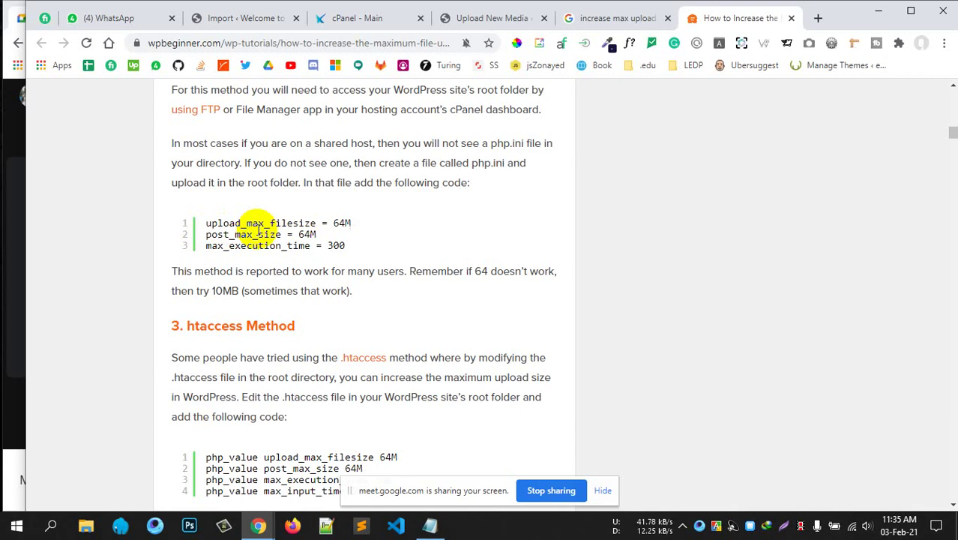
pyautogui.scroll(4, 278, 251)
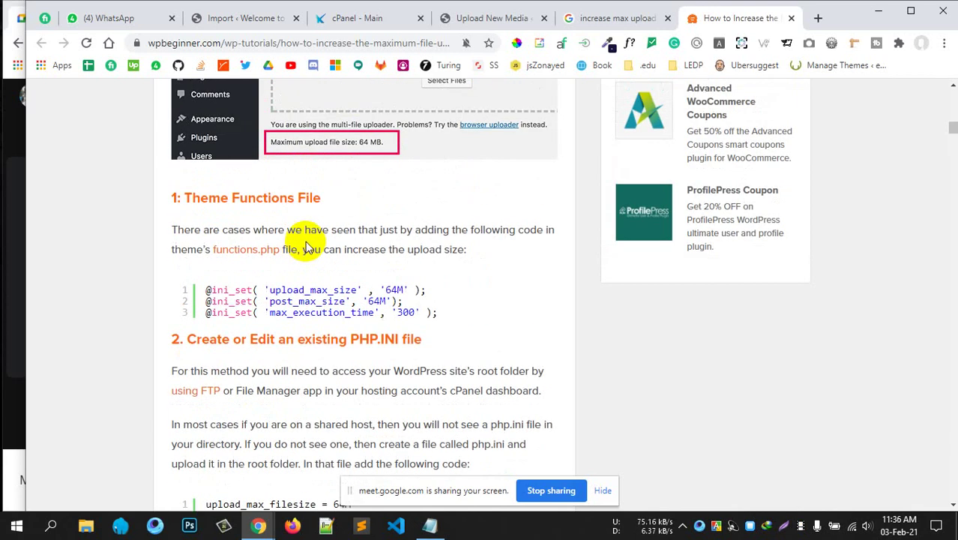
pyautogui.doubleClick(219, 289)
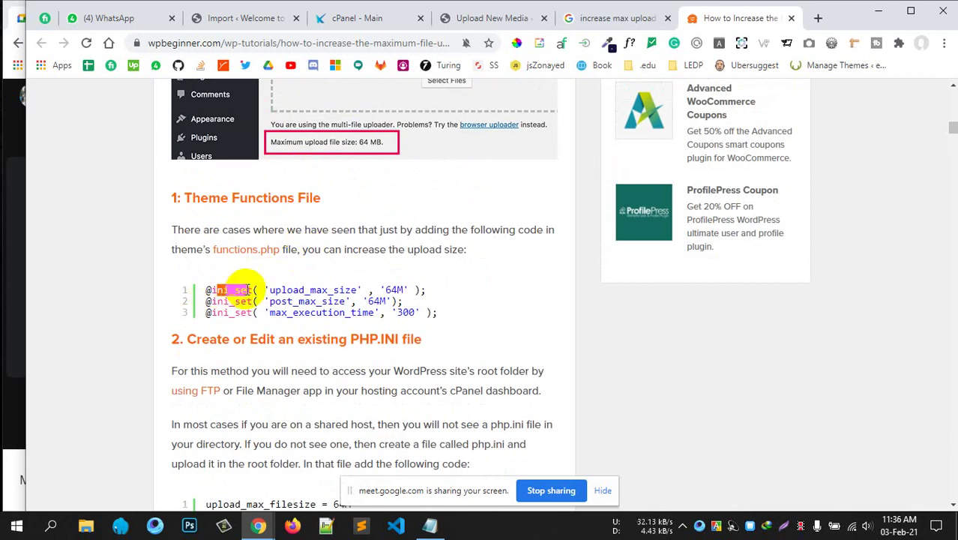
pyautogui.moveTo(270, 289); pyautogui.dragTo(310, 289)
pyautogui.scroll(-3, 307, 248)
pyautogui.scroll(1, 307, 225)
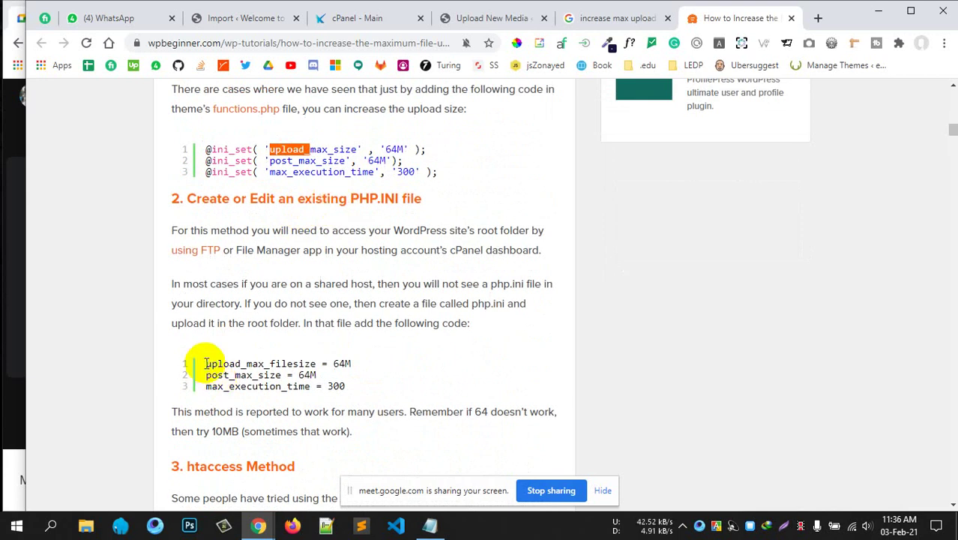
pyautogui.moveTo(206, 364); pyautogui.dragTo(332, 365)
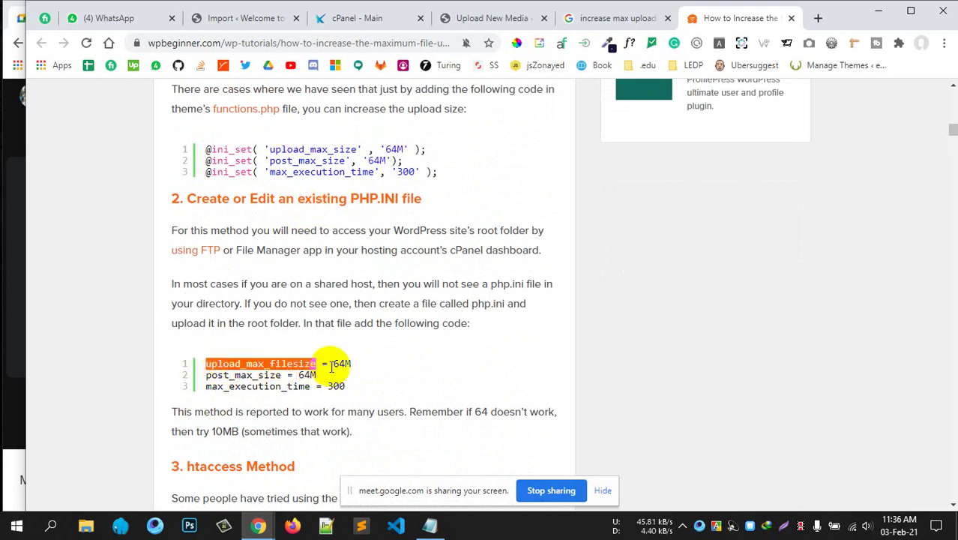
pyautogui.click(335, 365)
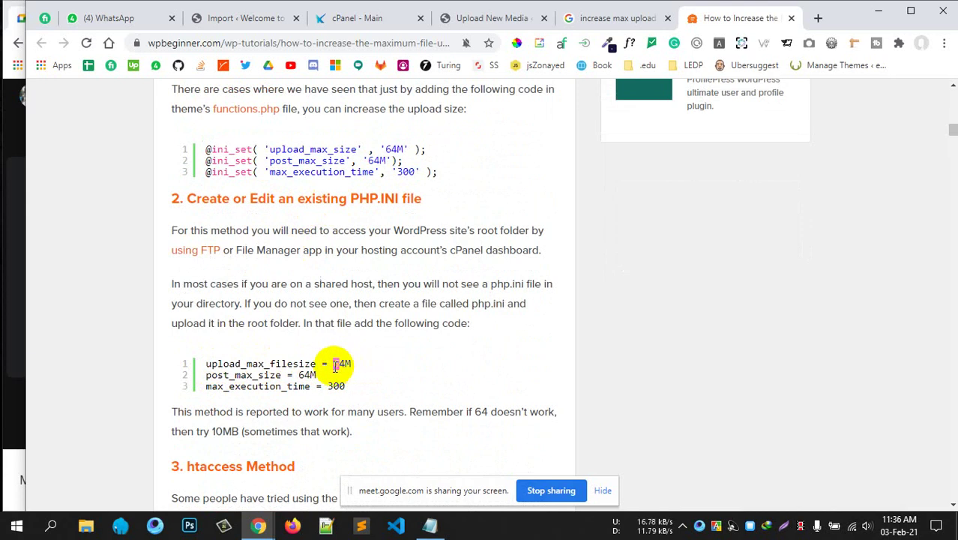
pyautogui.scroll(-1, 362, 368)
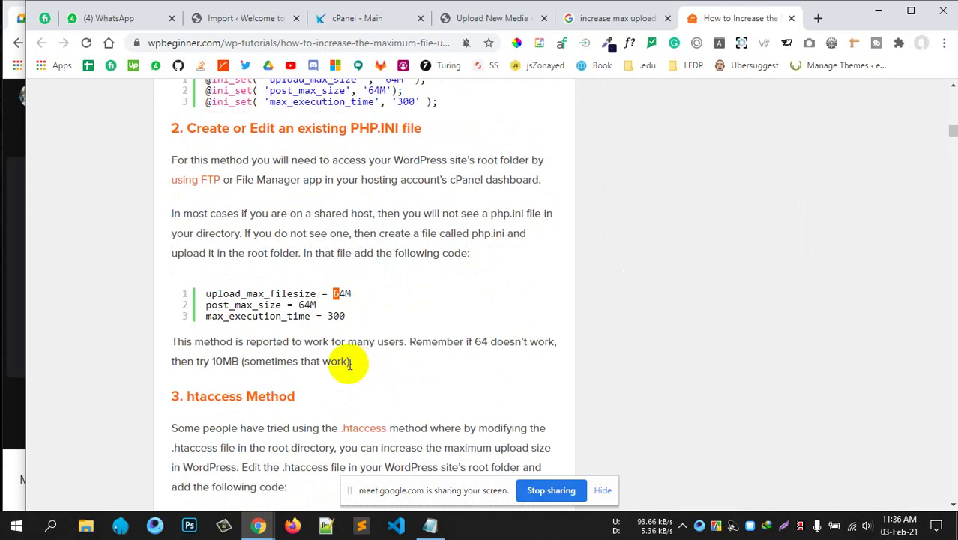
pyautogui.moveTo(328, 316); pyautogui.dragTo(346, 316)
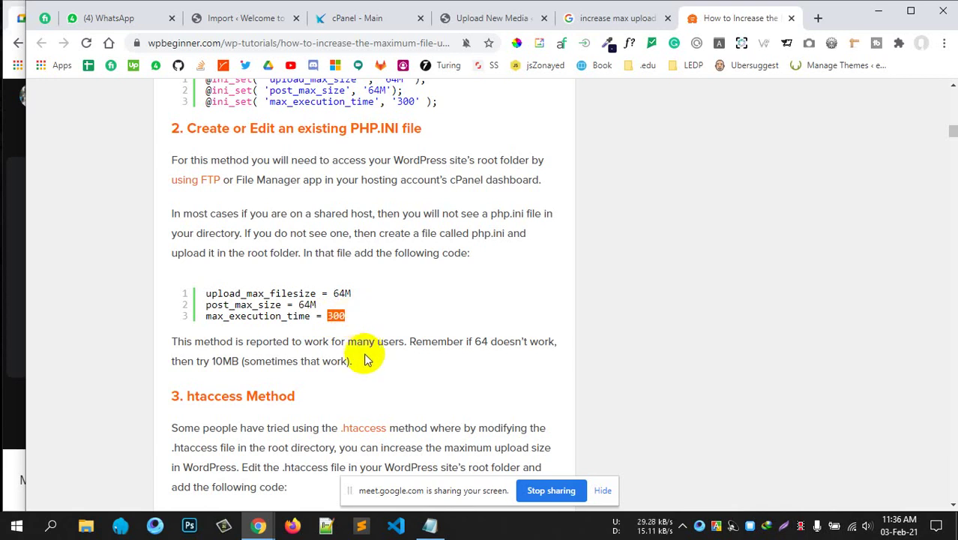
pyautogui.click(862, 527)
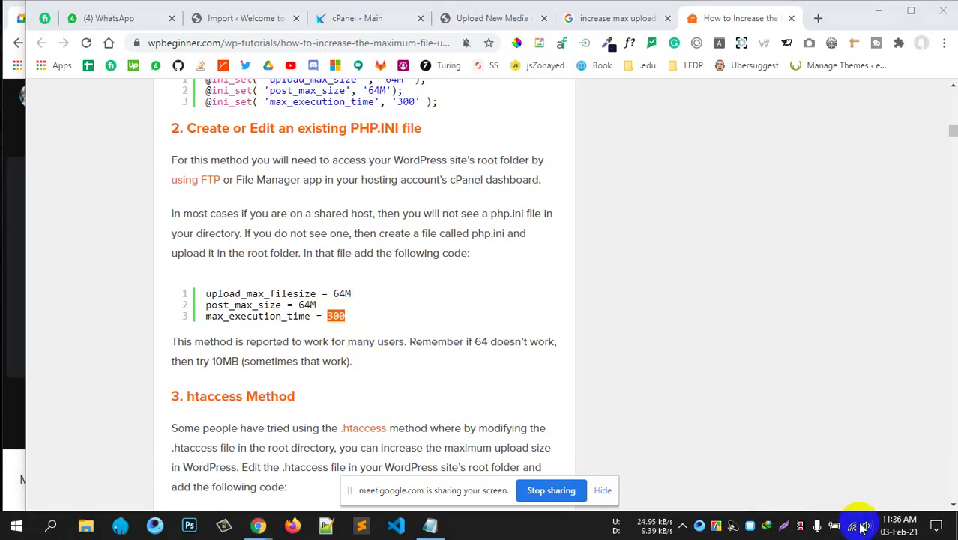
pyautogui.click(803, 492)
pyautogui.click(694, 345)
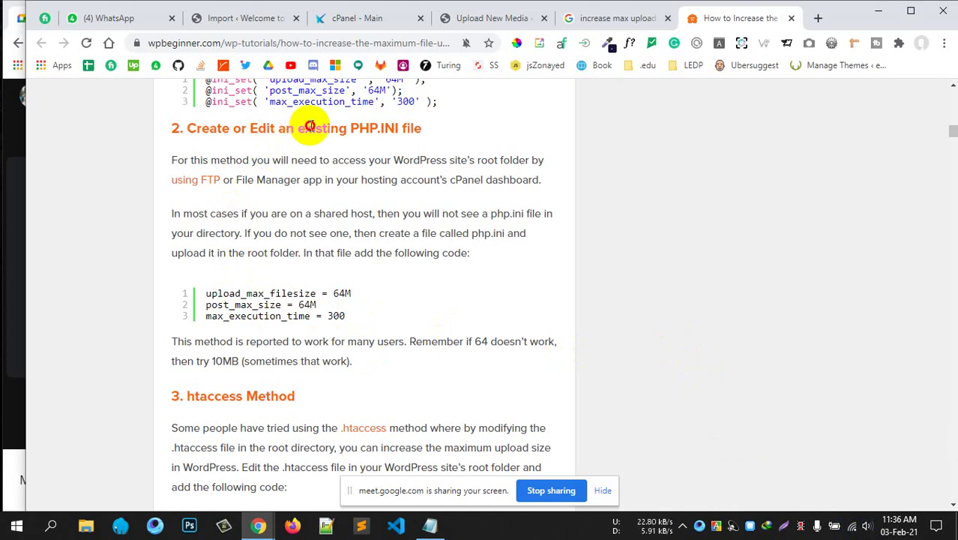
pyautogui.moveTo(306, 128); pyautogui.dragTo(405, 129)
pyautogui.scroll(2, 365, 197)
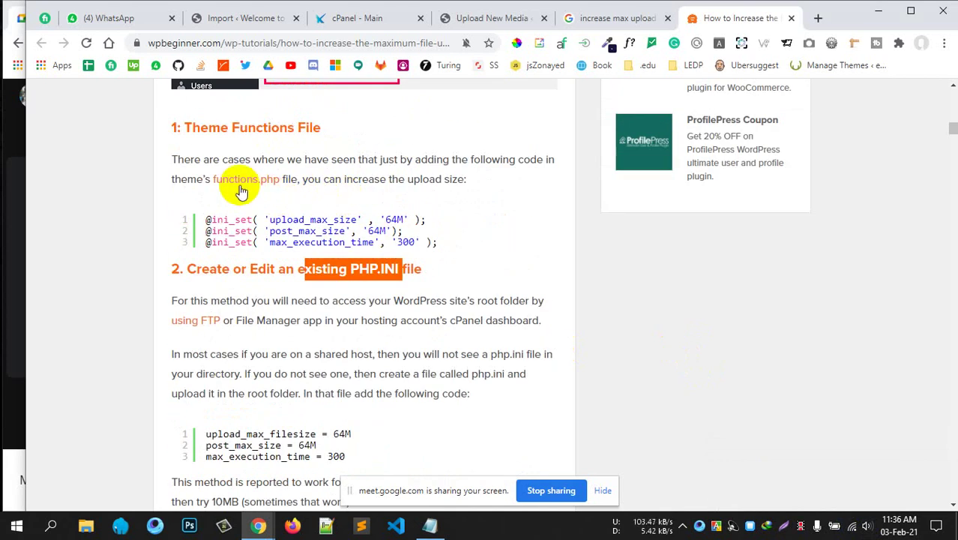
pyautogui.scroll(-4, 374, 229)
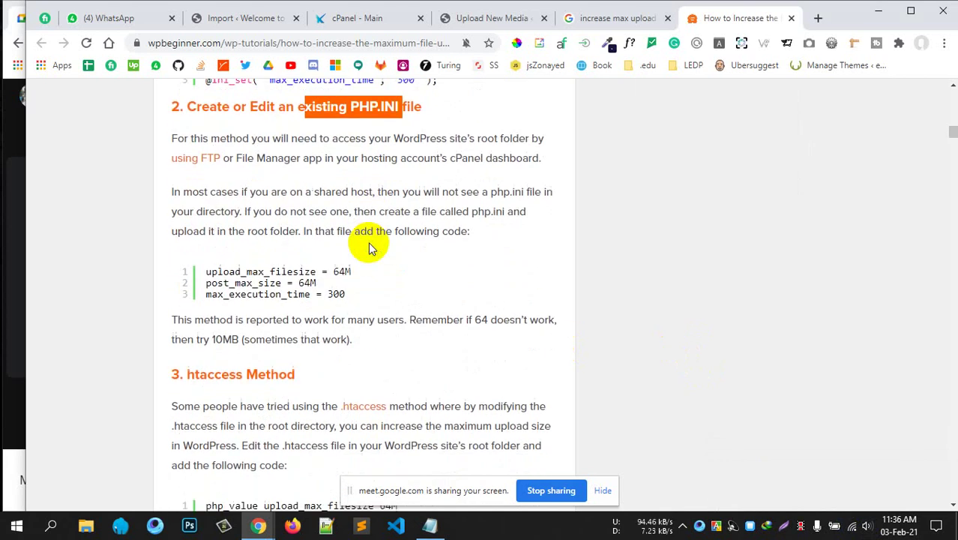
pyautogui.moveTo(193, 257); pyautogui.dragTo(296, 255)
pyautogui.scroll(-2, 293, 359)
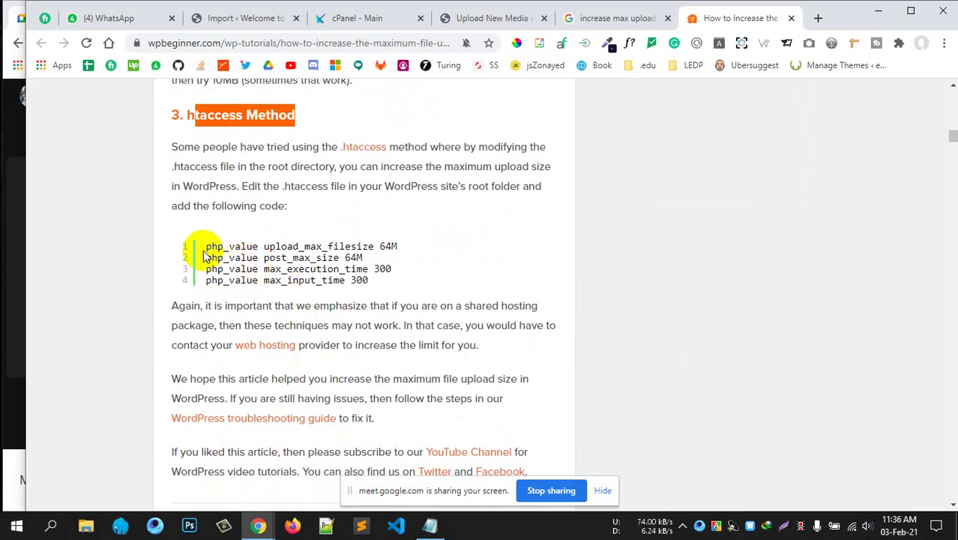
pyautogui.moveTo(206, 250); pyautogui.dragTo(381, 241)
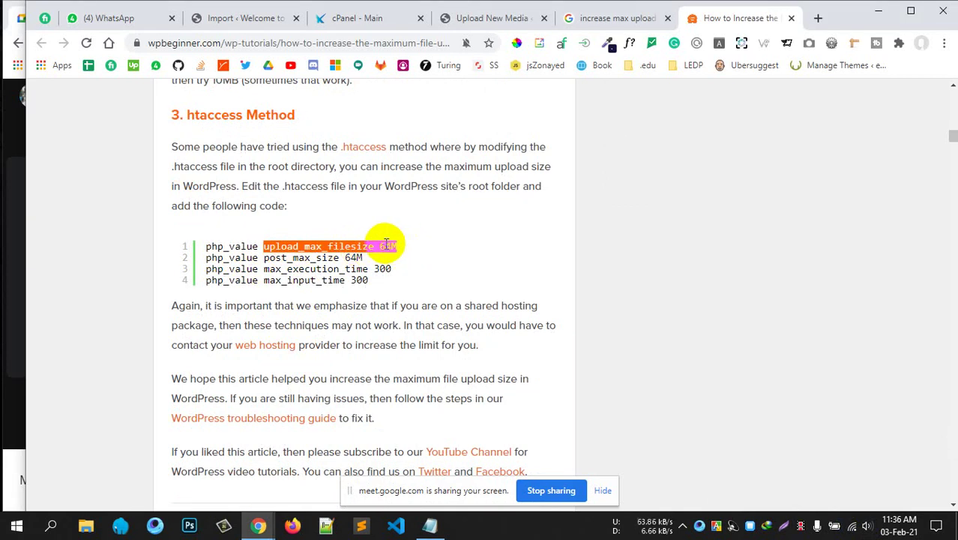
pyautogui.click(383, 246)
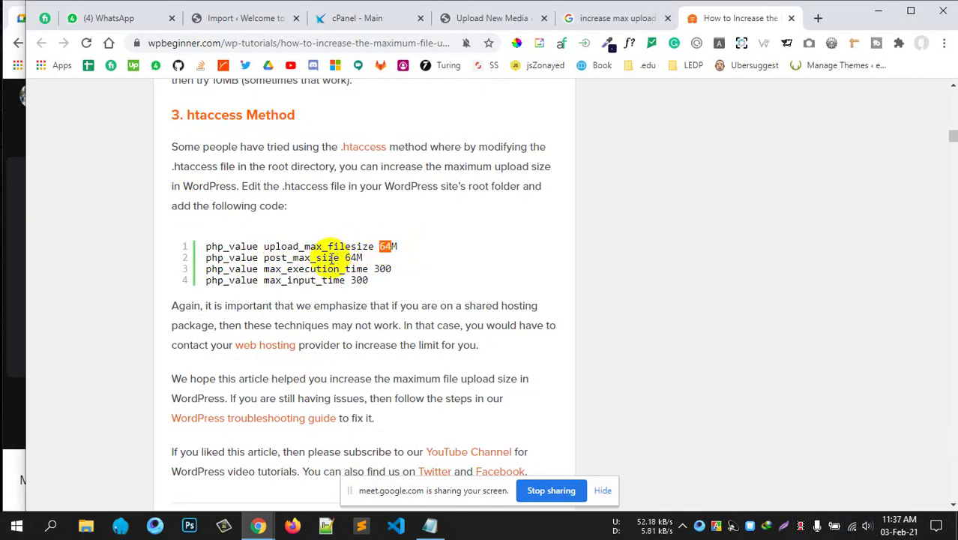
pyautogui.moveTo(344, 257); pyautogui.dragTo(246, 251)
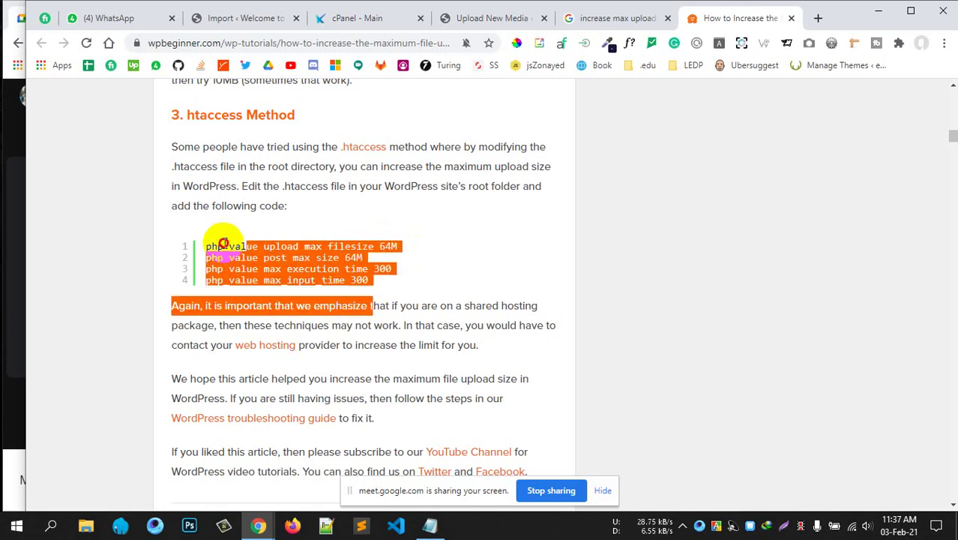
pyautogui.click(417, 284)
pyautogui.scroll(-1, 405, 322)
pyautogui.scroll(-3, 401, 320)
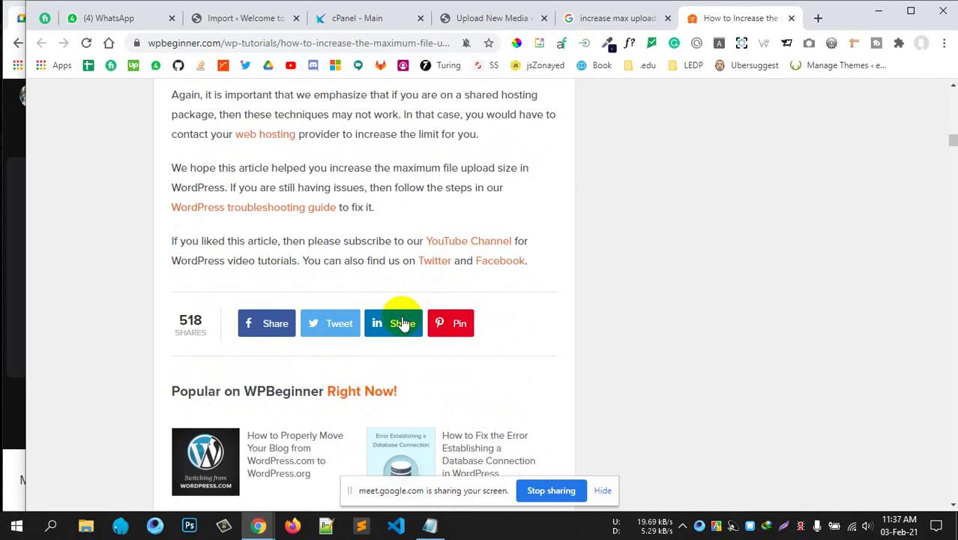
pyautogui.scroll(9, 394, 319)
pyautogui.scroll(-3, 375, 330)
pyautogui.scroll(-1, 220, 310)
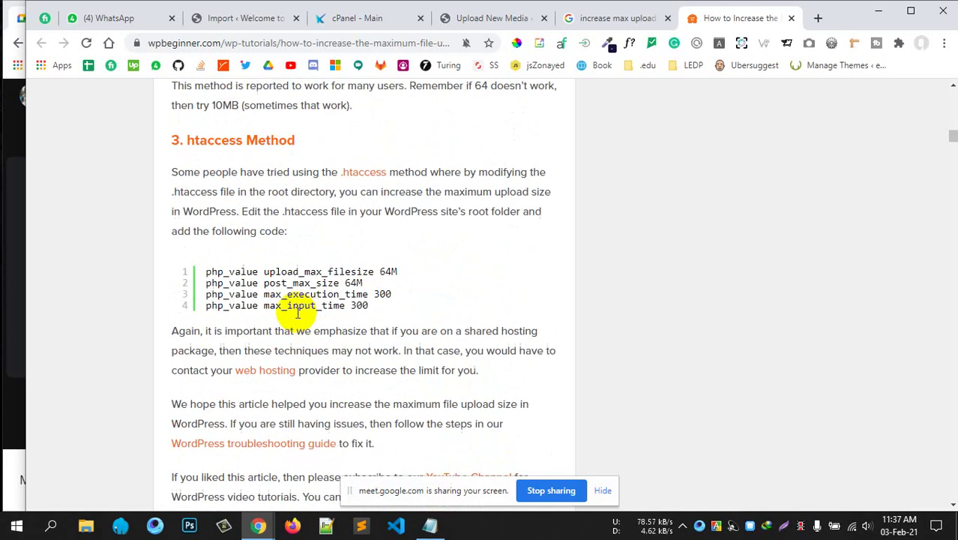
pyautogui.scroll(2, 214, 273)
pyautogui.scroll(-1, 223, 311)
pyautogui.scroll(3, 230, 215)
pyautogui.scroll(4, 230, 215)
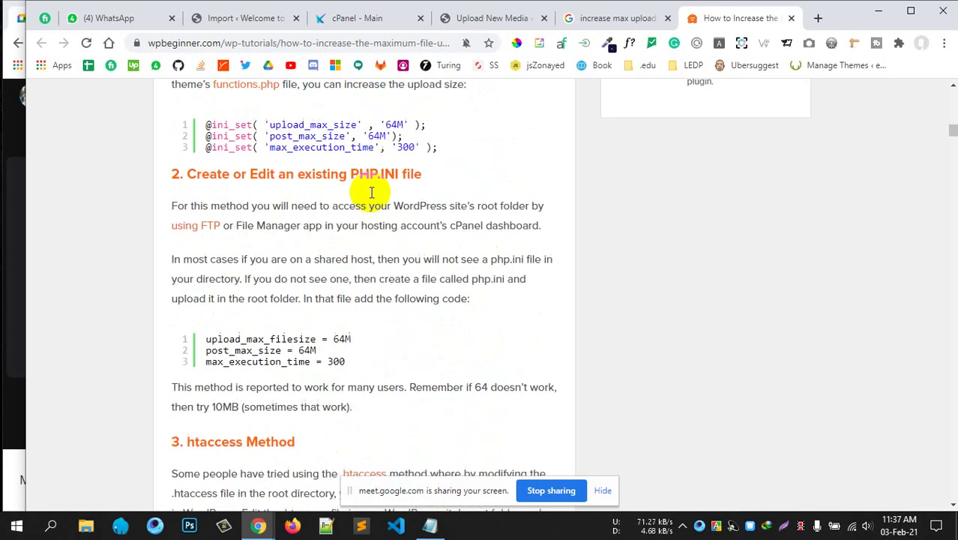
pyautogui.scroll(-5, 431, 346)
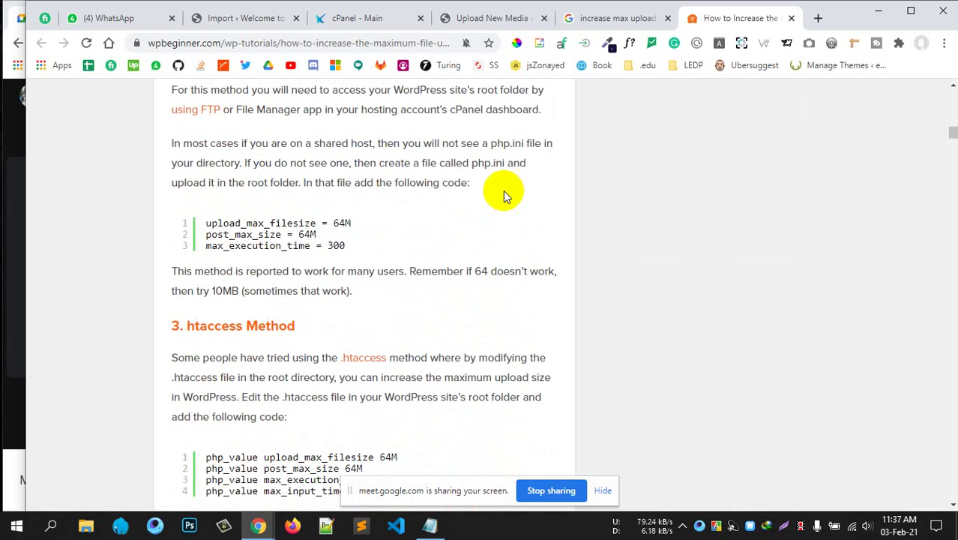
# Close the Google results tab and return to the cPanel main page.
pyautogui.click(666, 18)
pyautogui.click(491, 21)
pyautogui.click(361, 21)
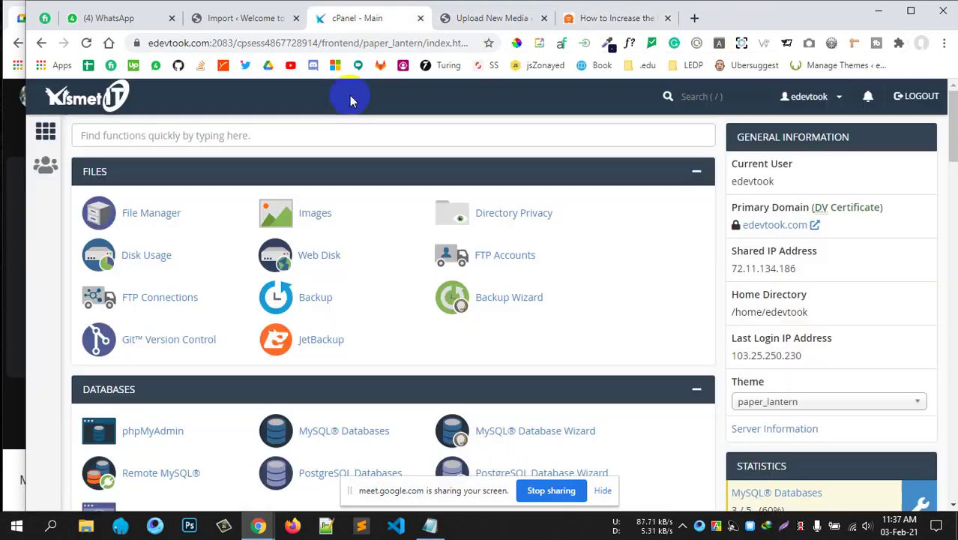
pyautogui.scroll(-5, 363, 313)
pyautogui.scroll(3, 364, 311)
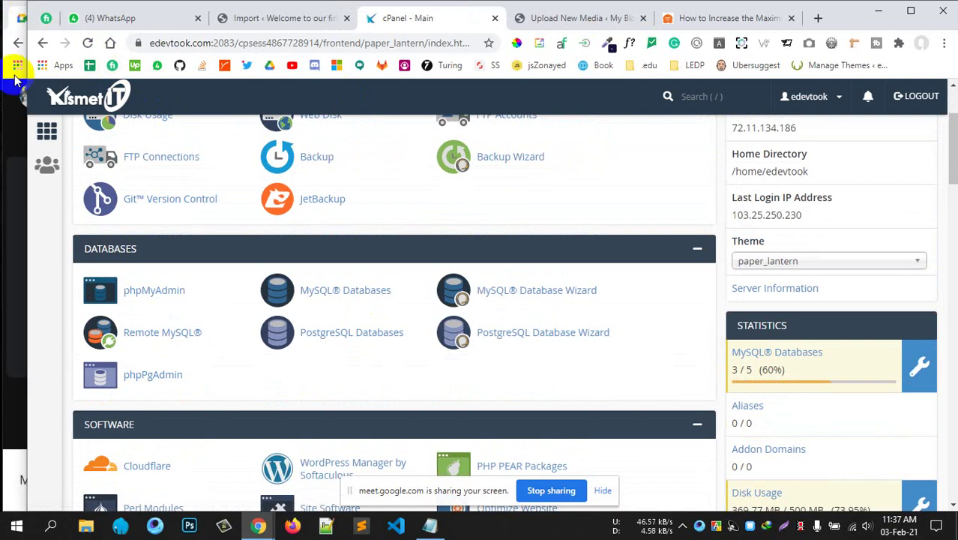
pyautogui.scroll(3, 368, 257)
pyautogui.scroll(-4, 360, 300)
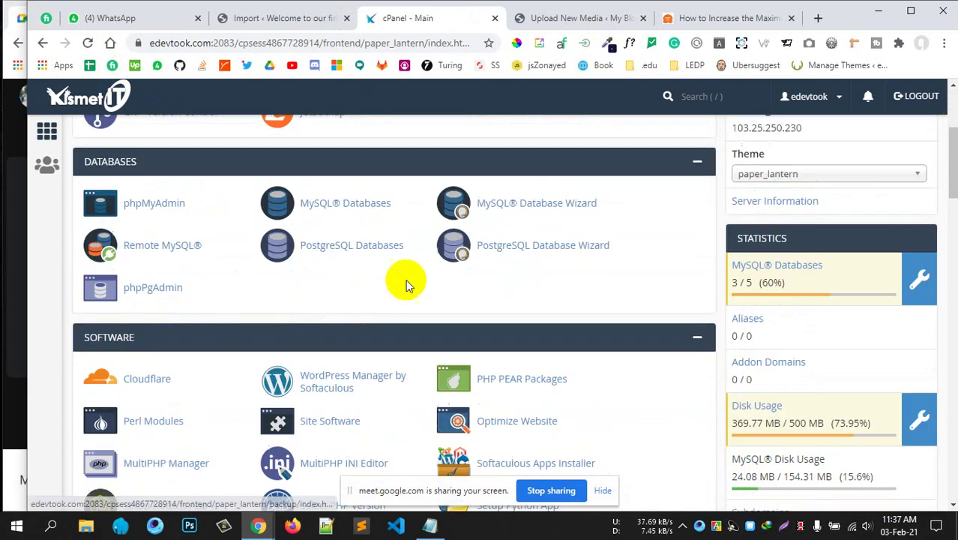
# Highlight PHP.INI in the WPBeginner article's section heading.
pyautogui.click(699, 20)
pyautogui.scroll(-2, 315, 360)
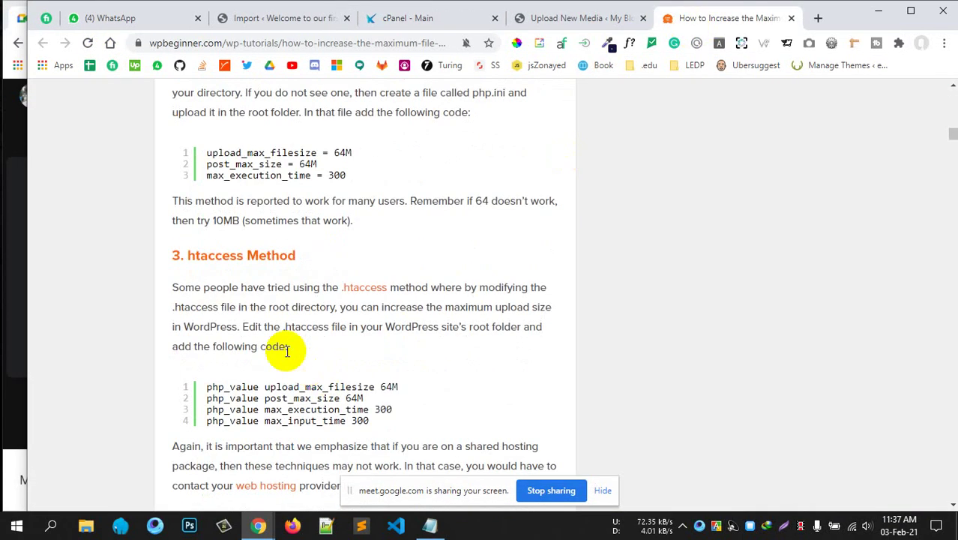
pyautogui.scroll(3, 270, 341)
pyautogui.moveTo(350, 130); pyautogui.dragTo(400, 129)
# Filter cPanel's functions search by 'php'.
pyautogui.click(405, 18)
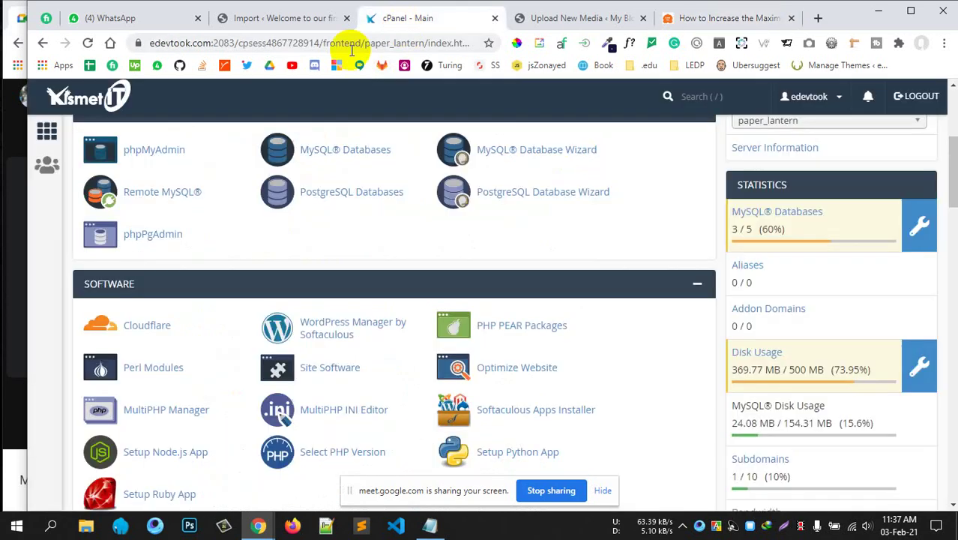
pyautogui.scroll(5, 315, 199)
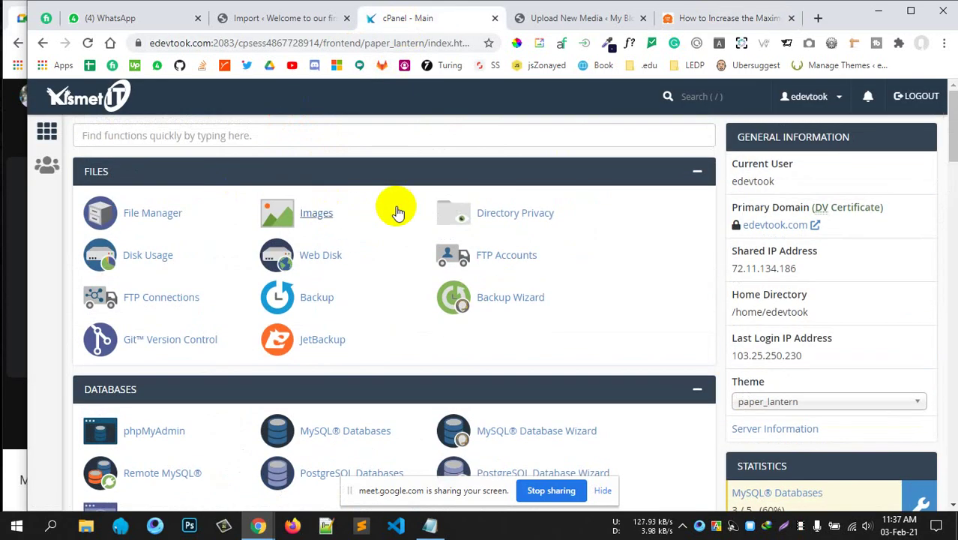
pyautogui.click(178, 129)
pyautogui.write('php')
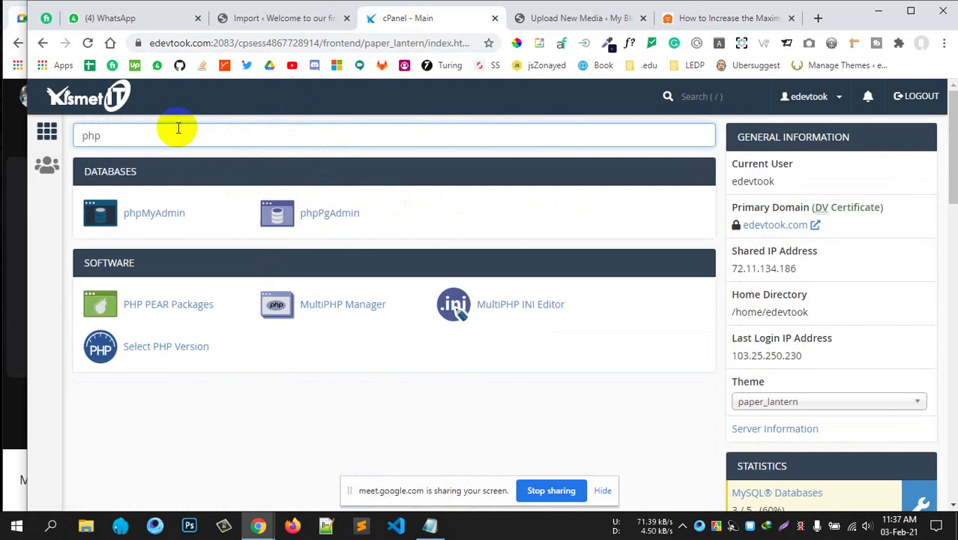
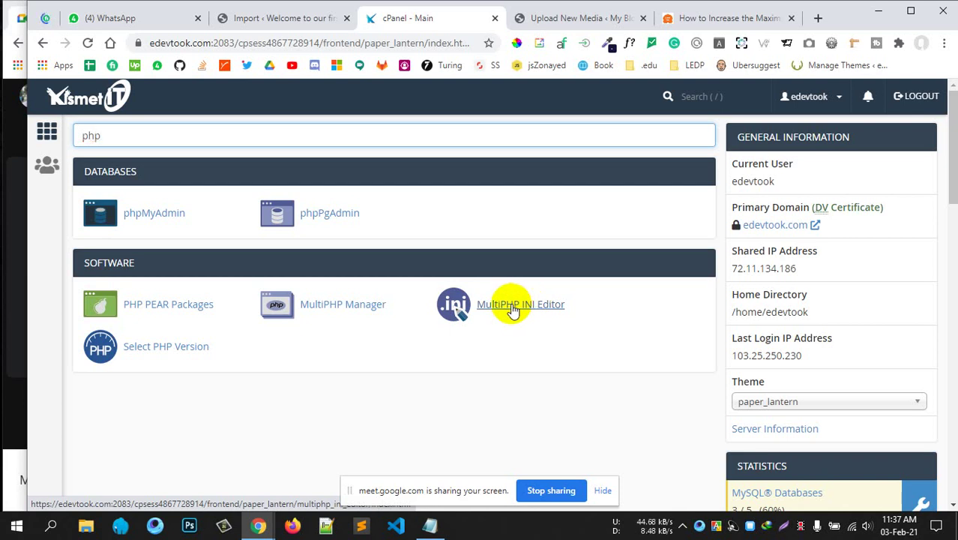
# Open the MultiPHP INI Editor from the search results and expand its location list.
pyautogui.click(512, 309)
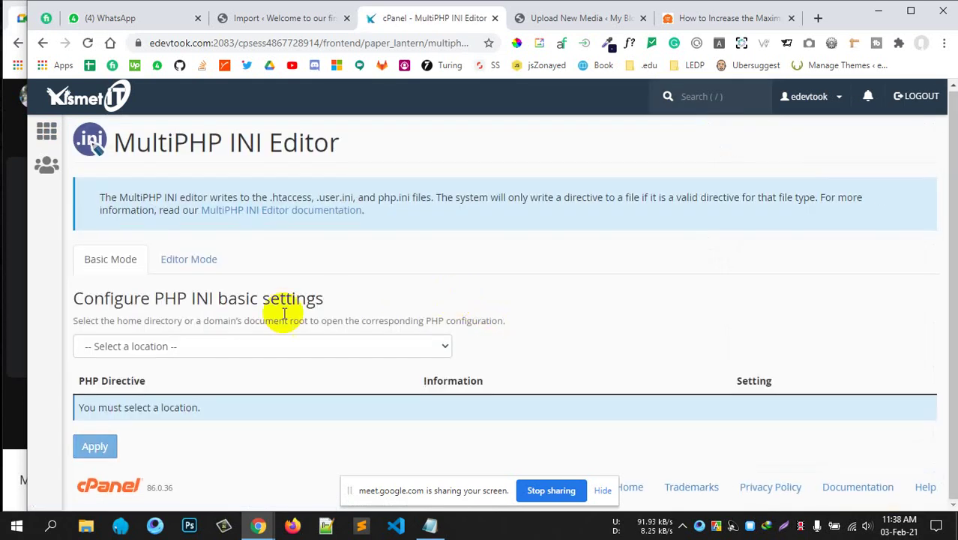
pyautogui.click(257, 344)
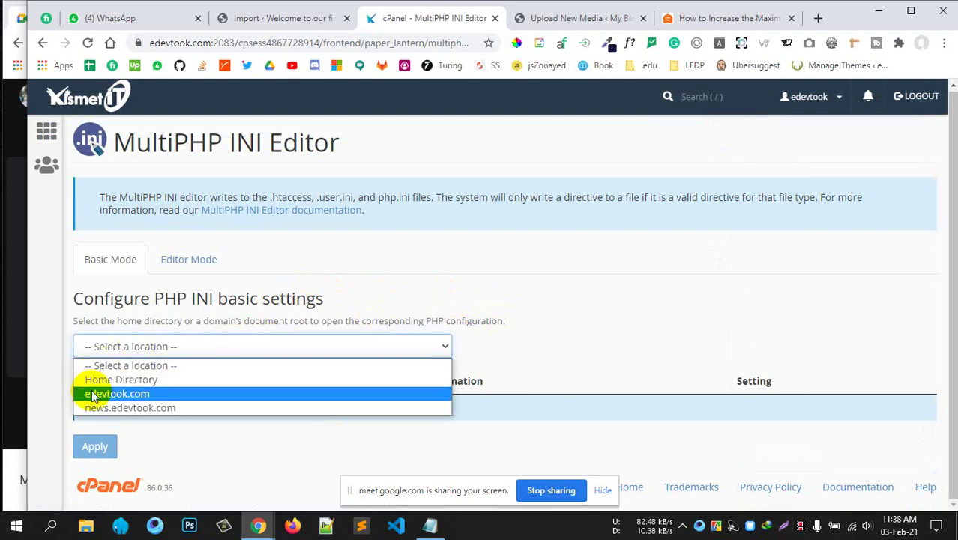
# Choose edevtook.com and review max_execution_time 300, max_input_time 600 and max_input_vars 2000.
pyautogui.click(126, 393)
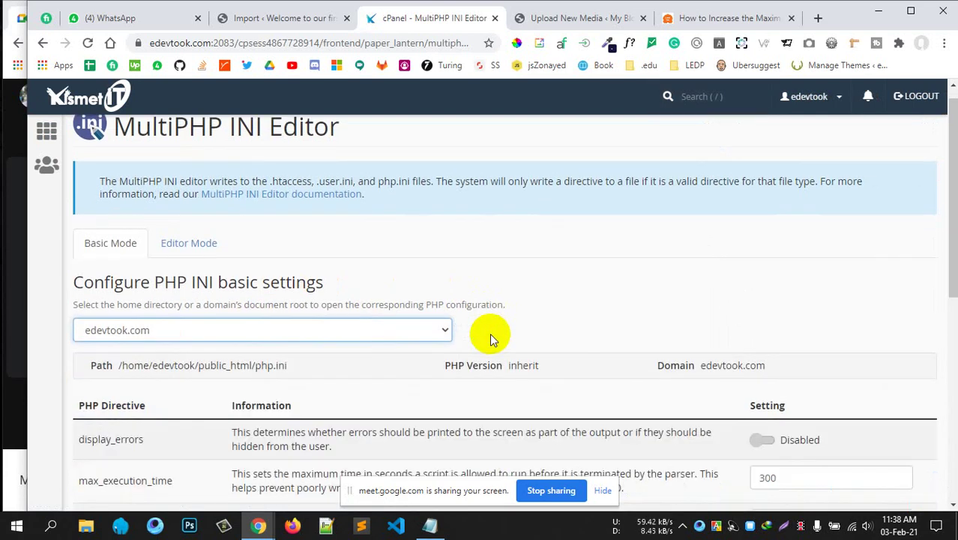
pyautogui.scroll(-3, 491, 337)
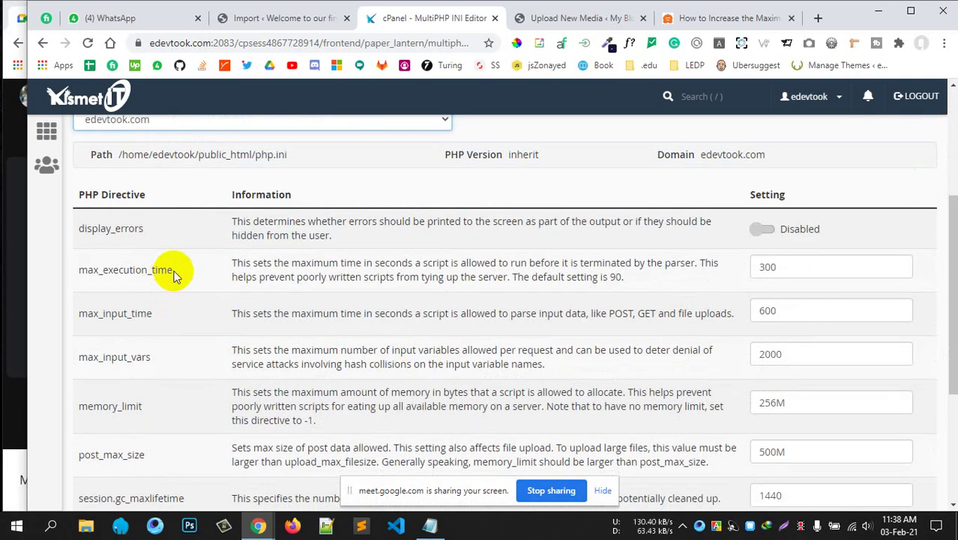
pyautogui.moveTo(174, 270); pyautogui.dragTo(78, 271)
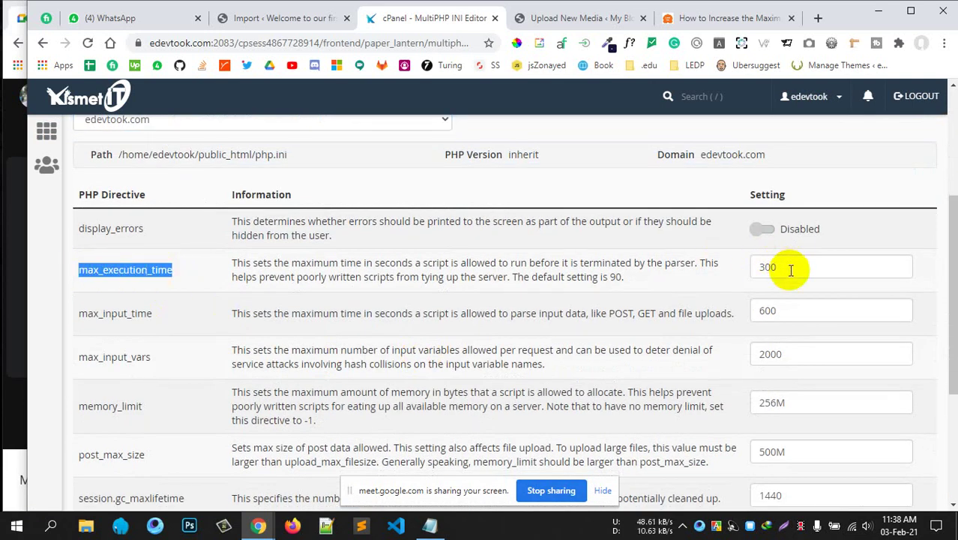
pyautogui.moveTo(790, 268); pyautogui.dragTo(716, 264)
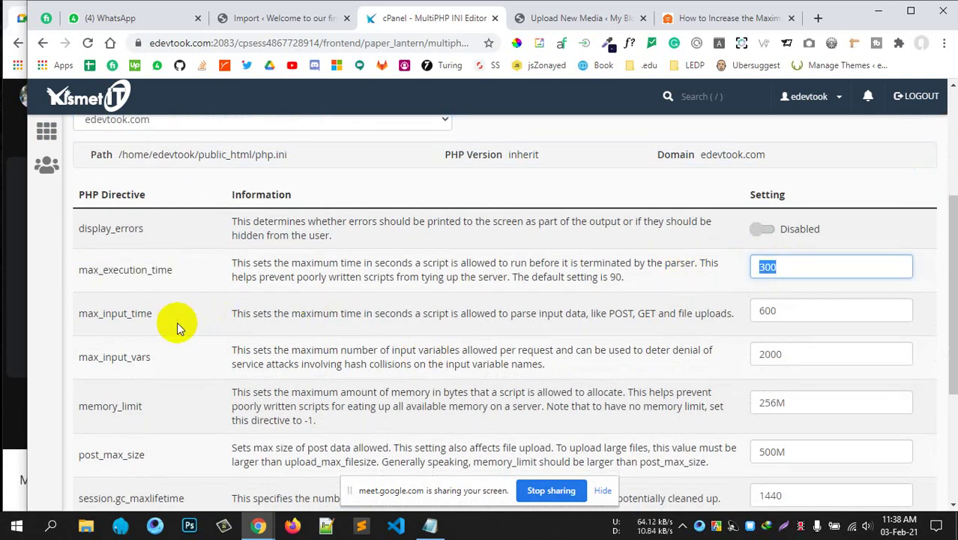
pyautogui.moveTo(113, 314); pyautogui.dragTo(359, 329)
pyautogui.moveTo(791, 311); pyautogui.dragTo(706, 307)
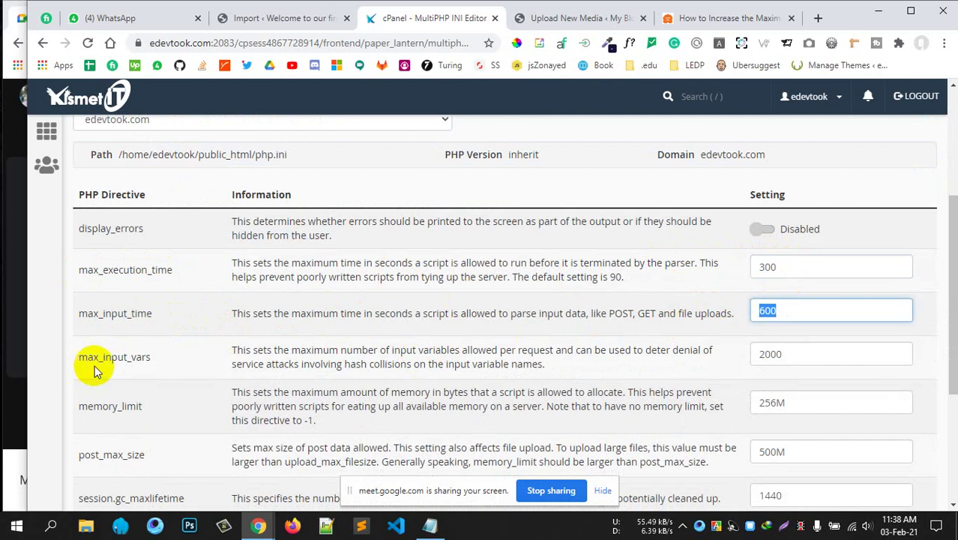
pyautogui.moveTo(165, 361); pyautogui.dragTo(79, 359)
pyautogui.moveTo(787, 352); pyautogui.dragTo(716, 351)
# Review memory_limit 256M, post_max_size 500M and the upload_max_filesize setting.
pyautogui.scroll(-1, 345, 362)
pyautogui.moveTo(144, 335); pyautogui.dragTo(53, 334)
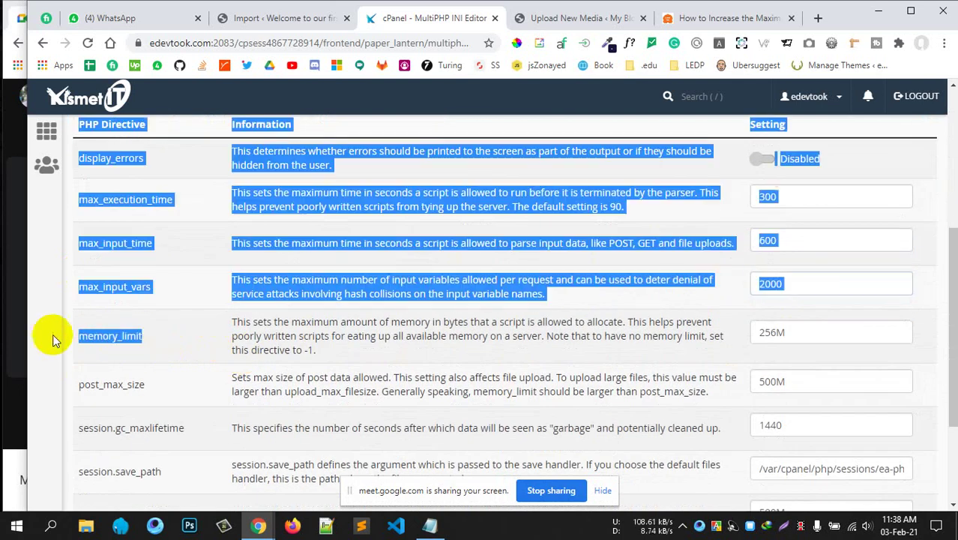
pyautogui.moveTo(789, 336); pyautogui.dragTo(770, 332)
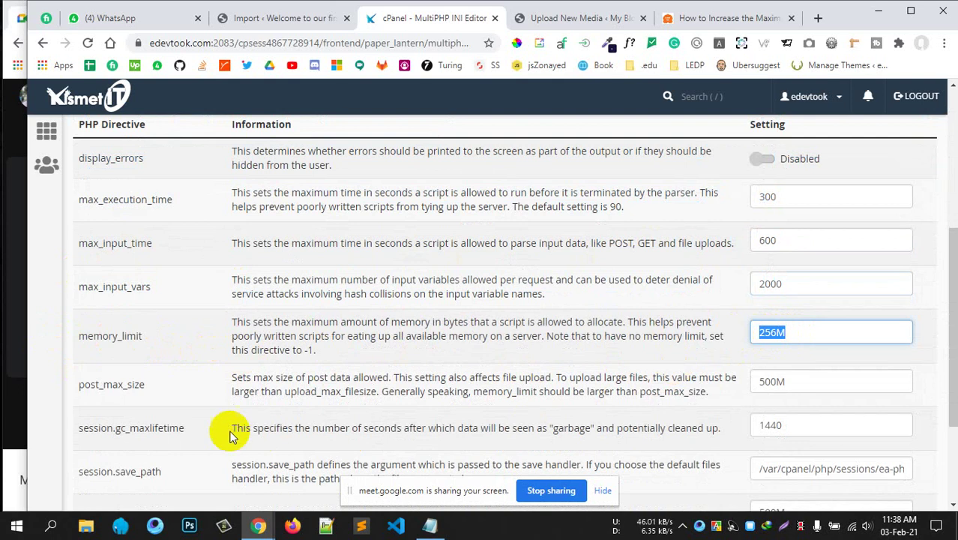
pyautogui.moveTo(142, 385); pyautogui.dragTo(111, 385)
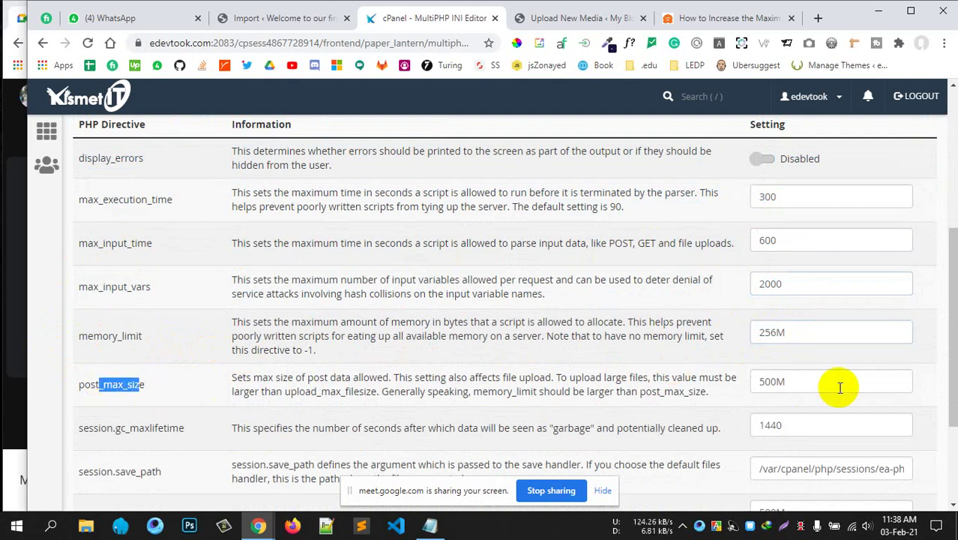
pyautogui.moveTo(838, 386); pyautogui.dragTo(695, 386)
pyautogui.scroll(-2, 391, 402)
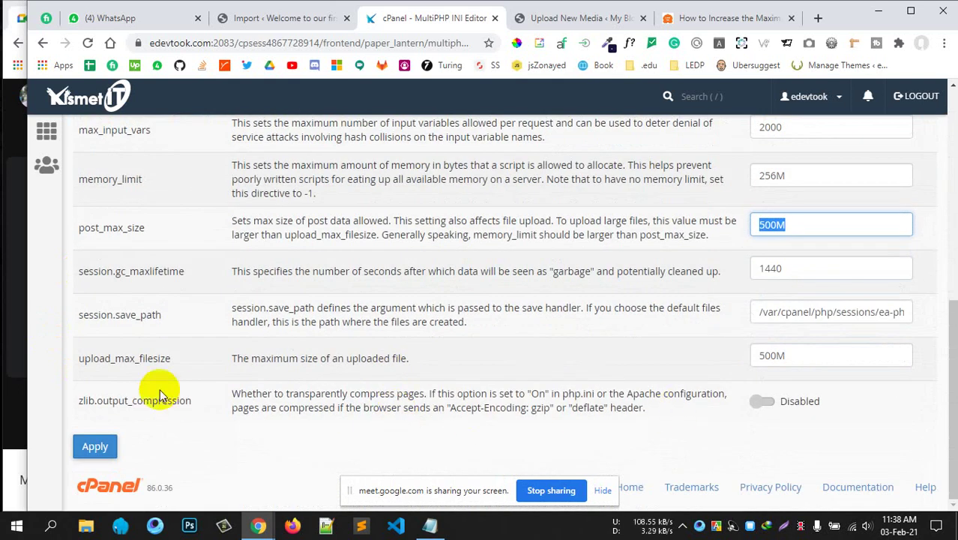
pyautogui.moveTo(175, 363); pyautogui.dragTo(76, 360)
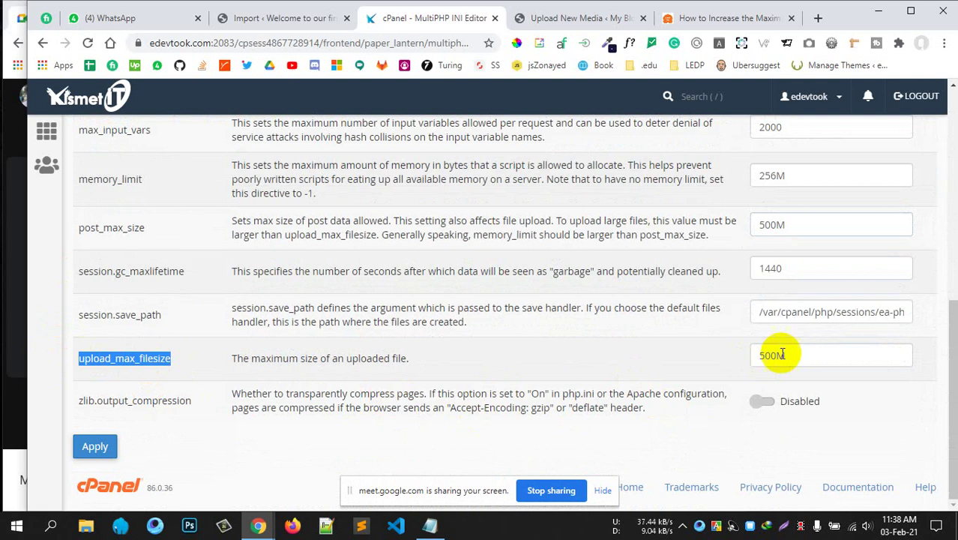
# Change upload_max_filesize from 500M to 400M and apply the settings.
pyautogui.click(761, 357)
pyautogui.doubleClick(762, 356)
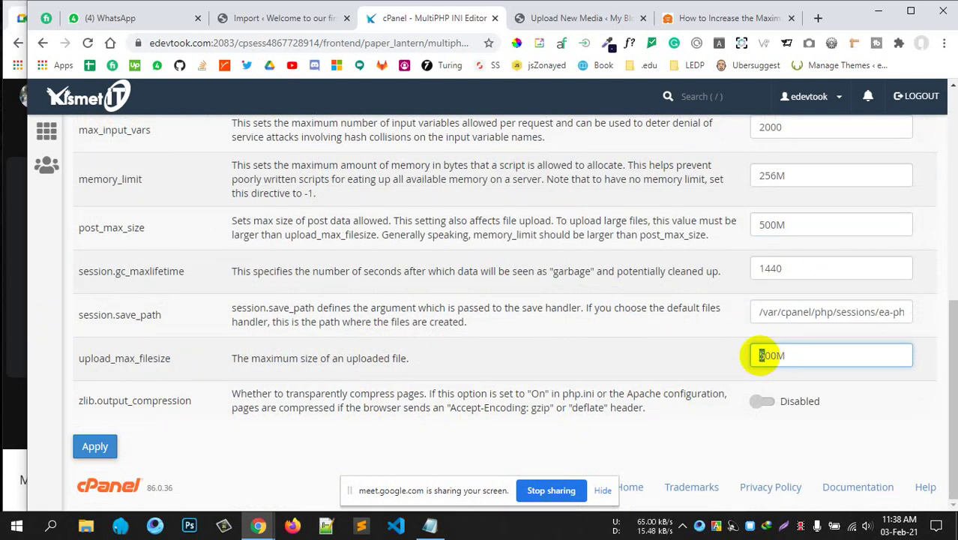
pyautogui.write('4')
pyautogui.click(94, 446)
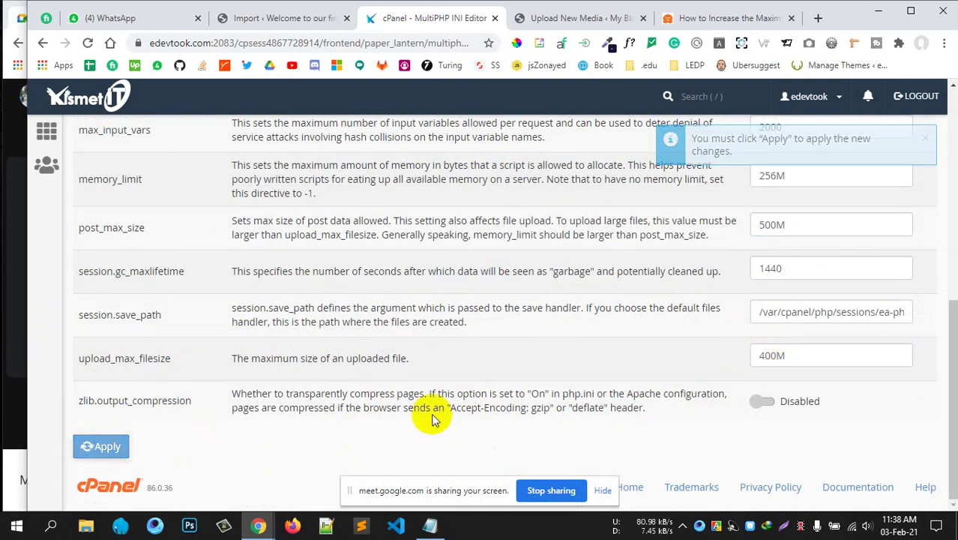
pyautogui.scroll(-4, 432, 410)
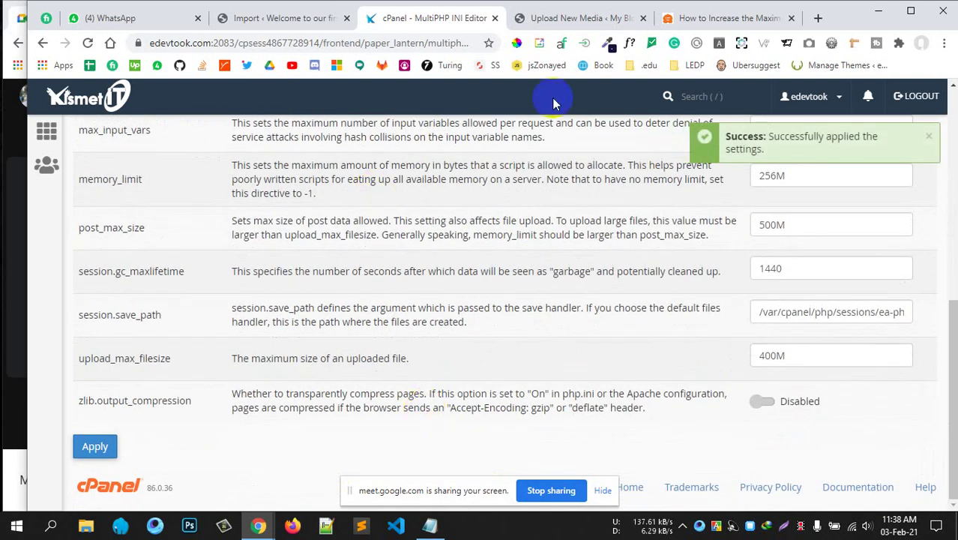
pyautogui.click(276, 18)
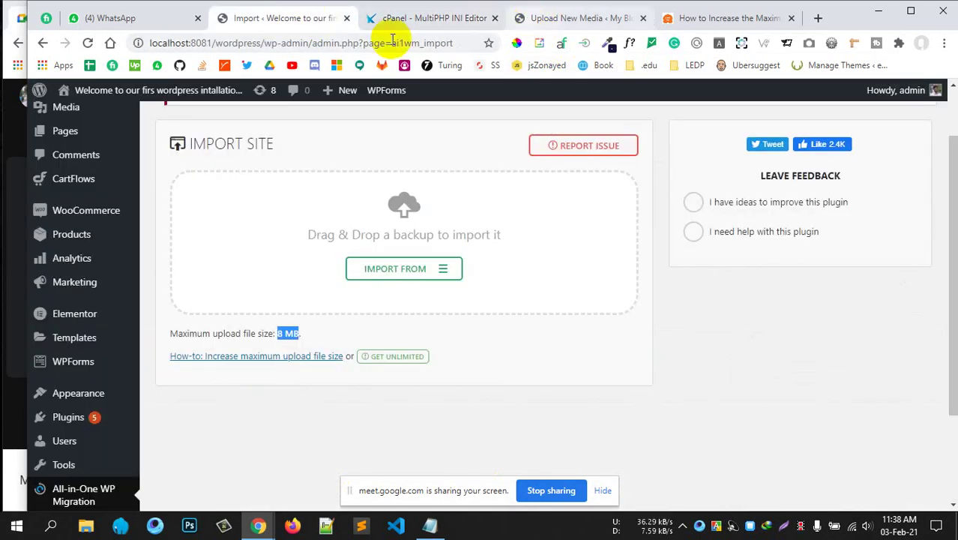
# Reload the live site's Upload New Media page and confirm the 400 MB maximum upload size.
pyautogui.click(577, 30)
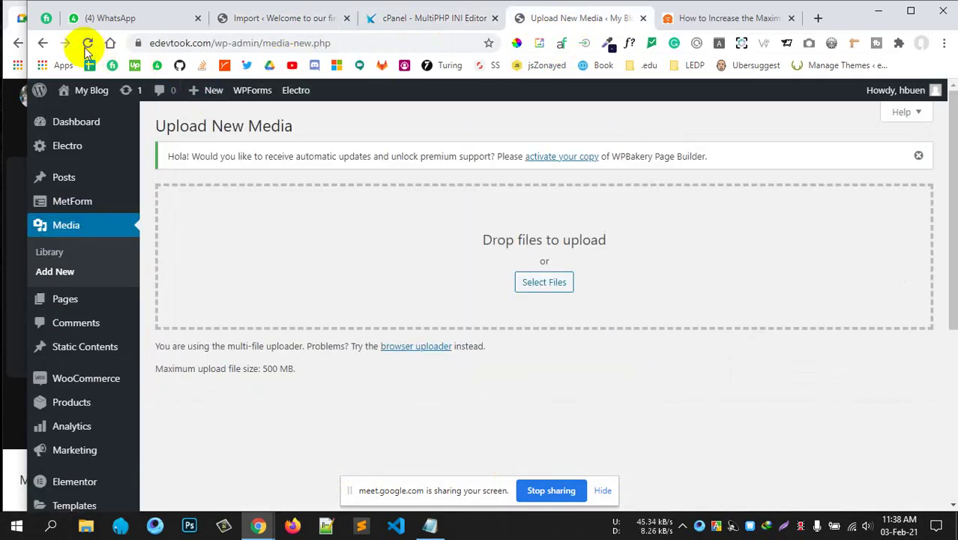
pyautogui.click(87, 42)
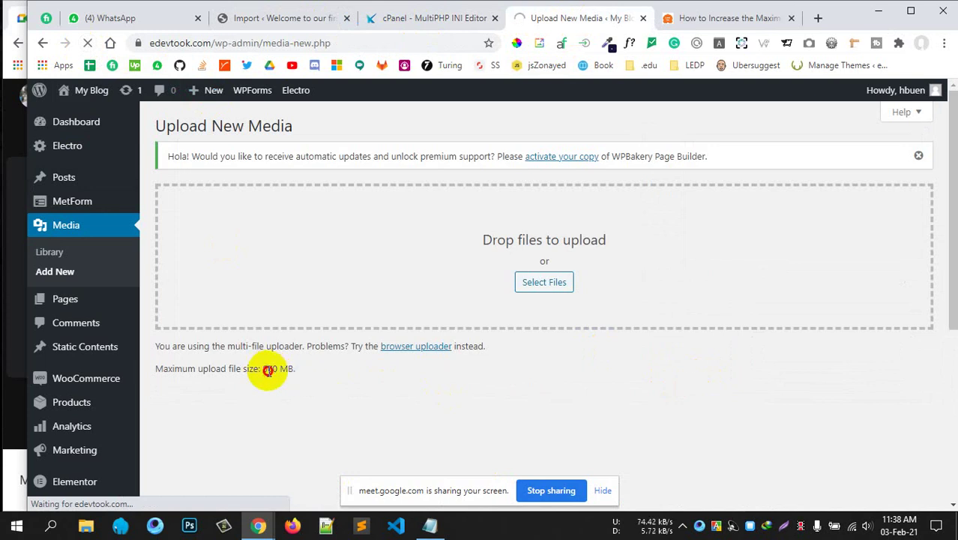
pyautogui.moveTo(263, 368); pyautogui.dragTo(294, 368)
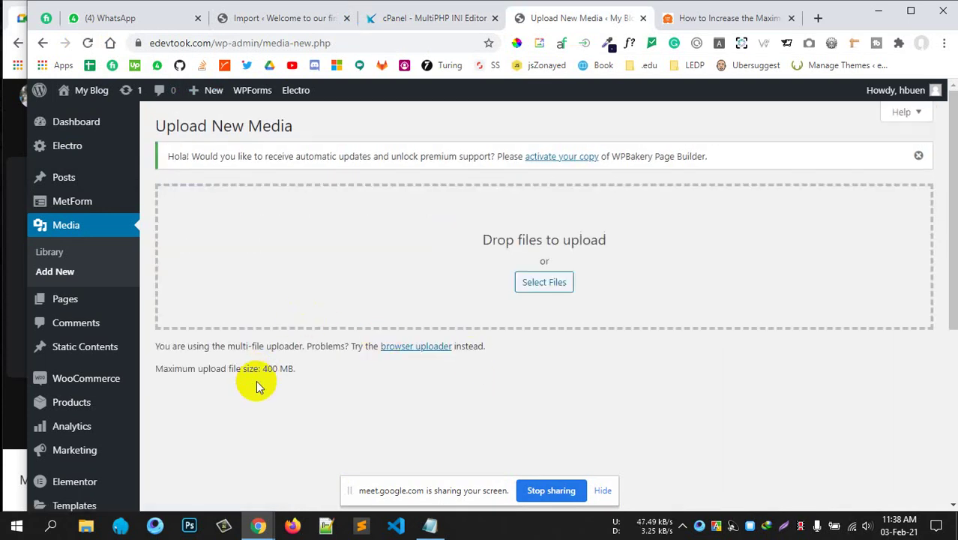
pyautogui.moveTo(261, 368); pyautogui.dragTo(291, 368)
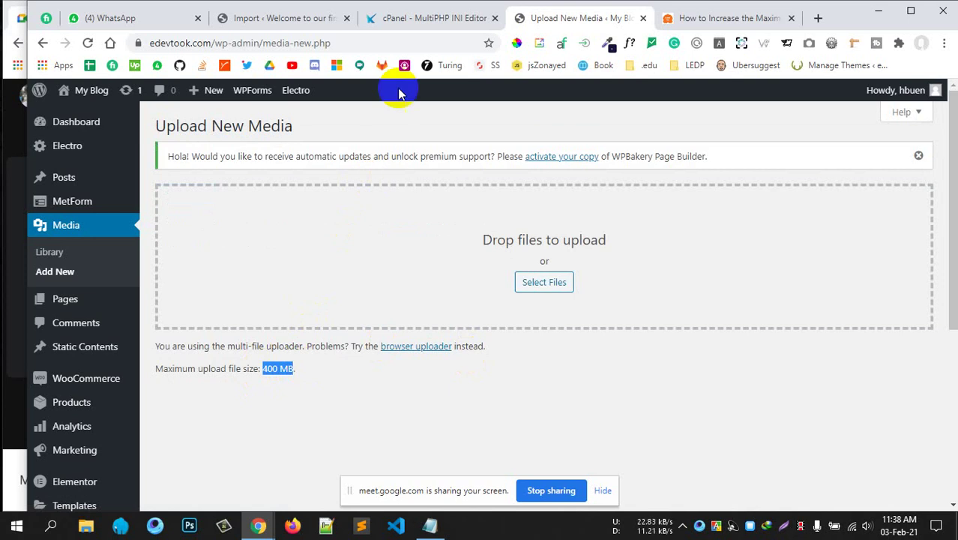
pyautogui.click(413, 22)
# Review edevtook.com's PHP directives, including max_execution_time 300, then return to cPanel home.
pyautogui.scroll(4, 337, 251)
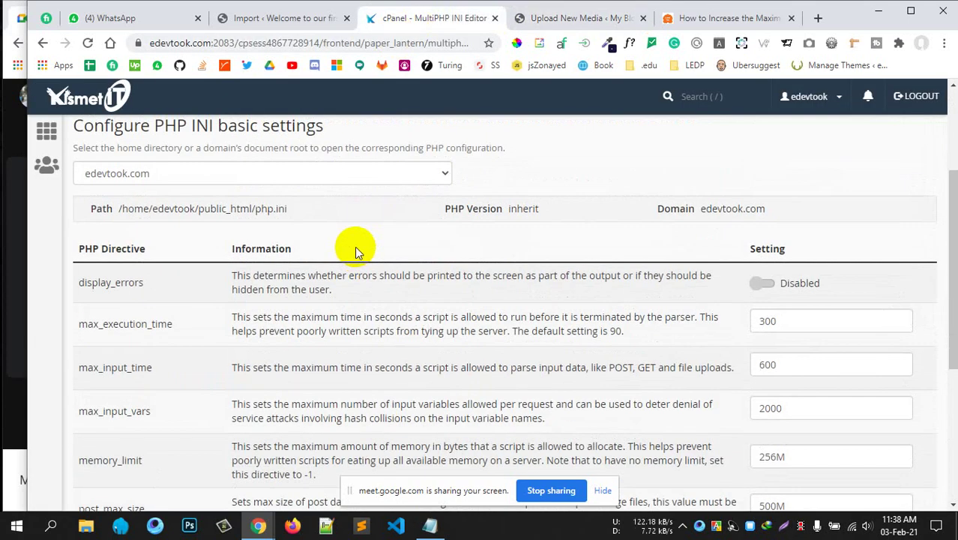
pyautogui.scroll(-1, 325, 244)
pyautogui.scroll(-1, 325, 244)
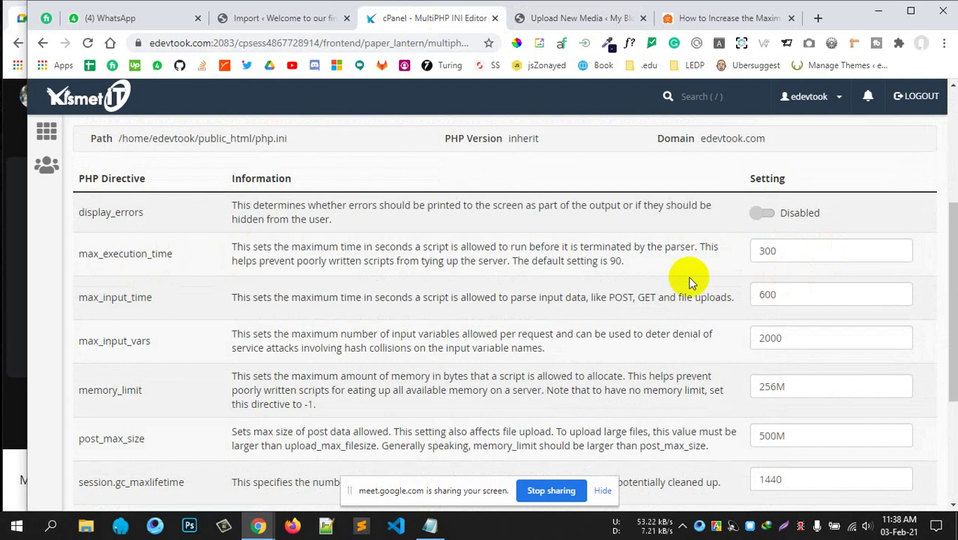
pyautogui.scroll(-2, 456, 205)
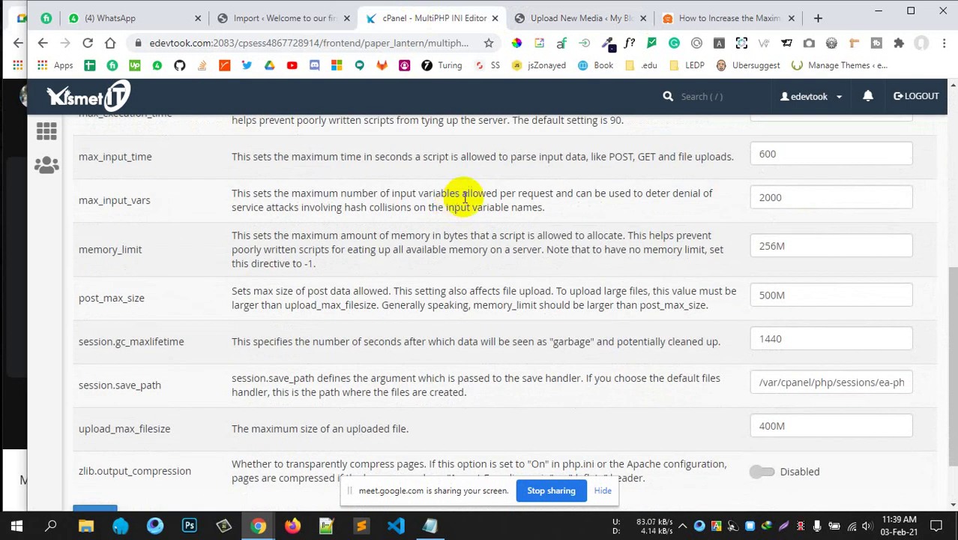
pyautogui.scroll(3, 645, 236)
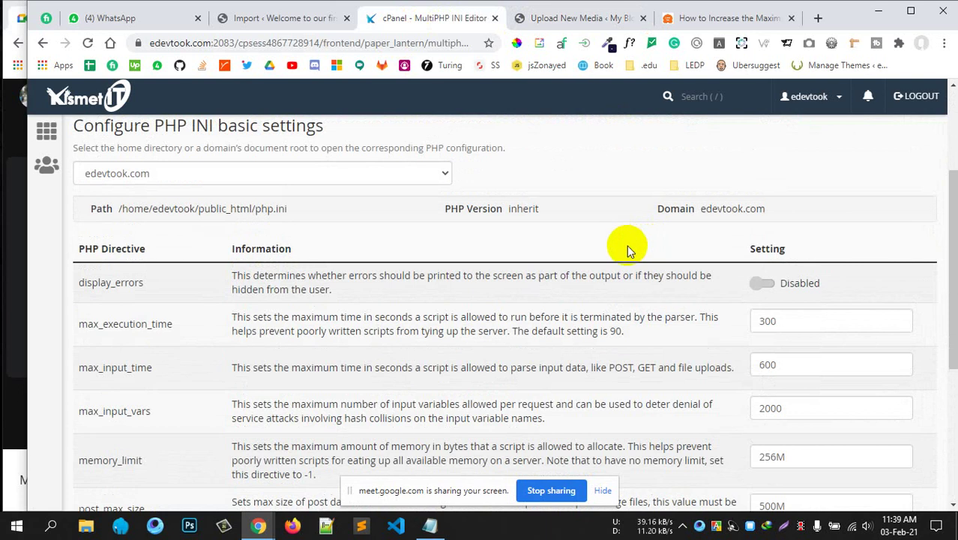
pyautogui.scroll(-1, 592, 315)
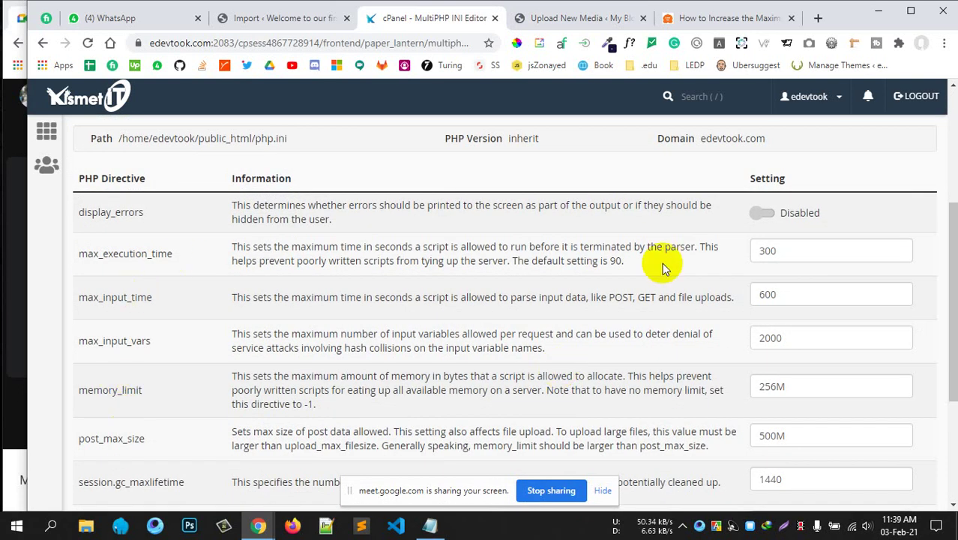
pyautogui.moveTo(789, 255); pyautogui.dragTo(750, 255)
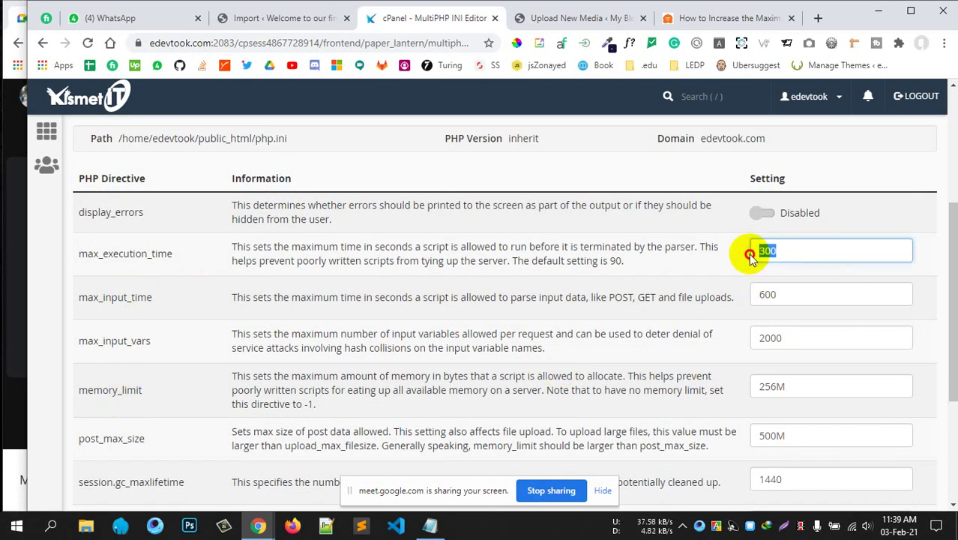
pyautogui.click(721, 262)
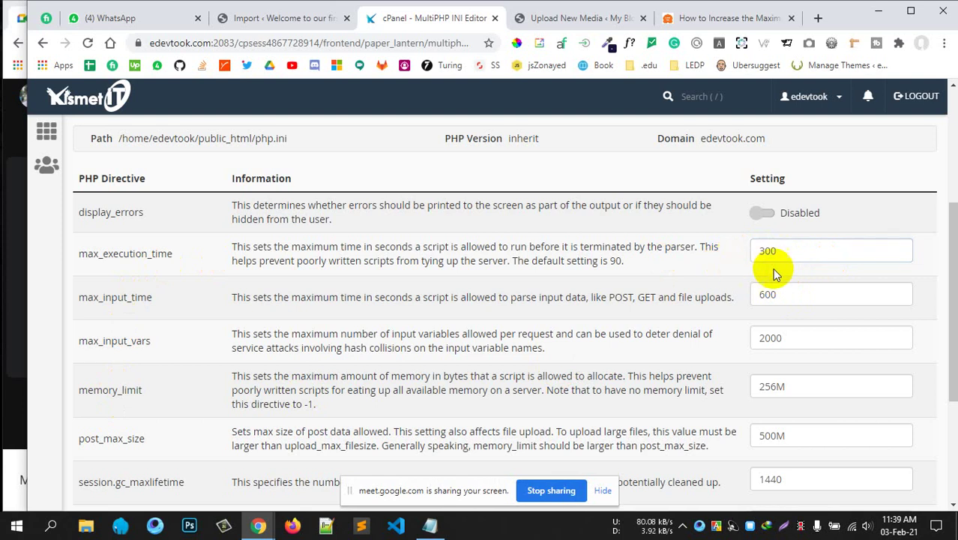
pyautogui.scroll(-1, 680, 311)
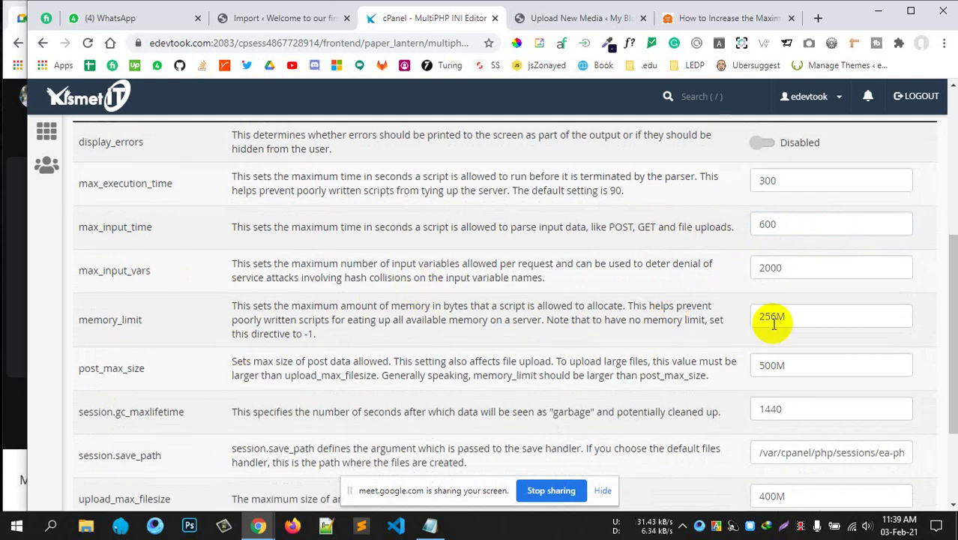
pyautogui.scroll(-1, 285, 332)
pyautogui.scroll(4, 257, 331)
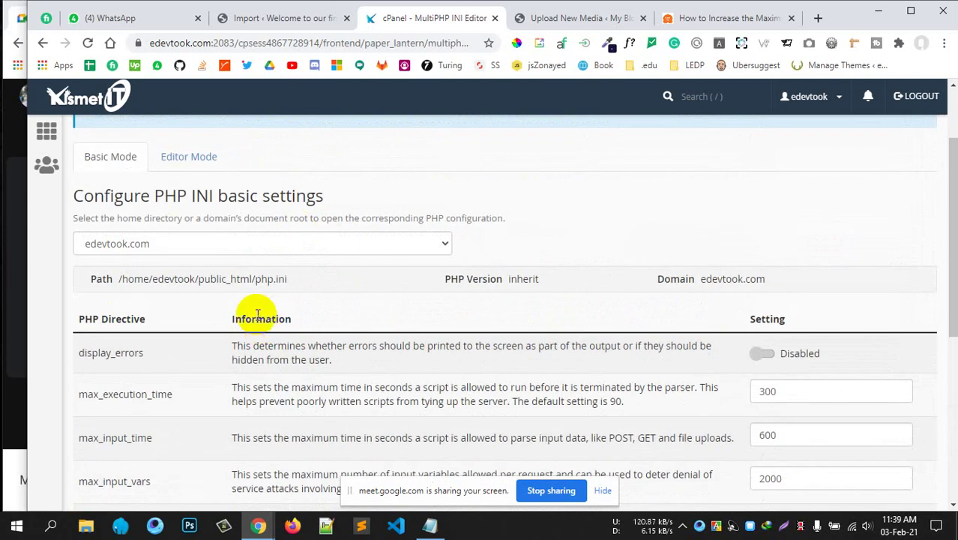
pyautogui.click(68, 101)
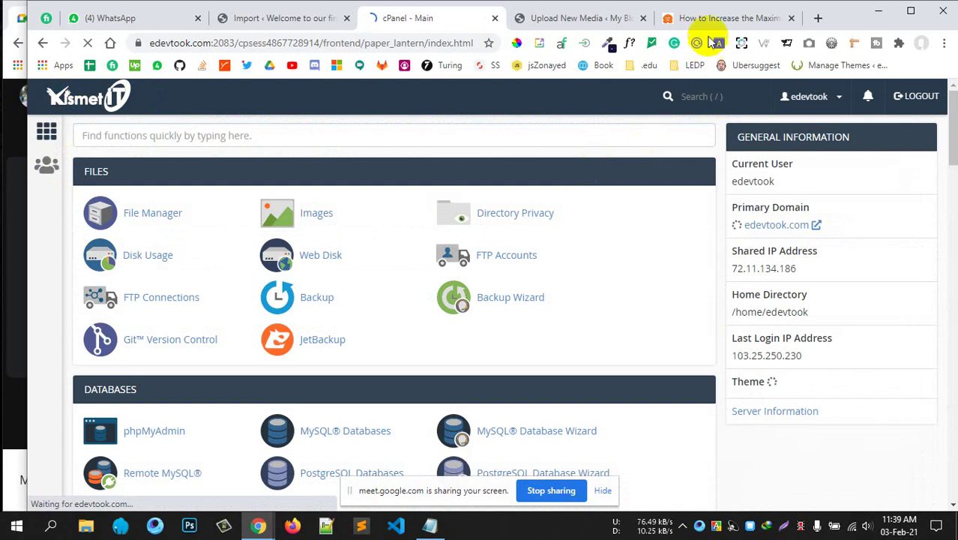
# After glancing at the upload-limit article, launch File Manager from cPanel home in a new tab.
pyautogui.click(695, 18)
pyautogui.scroll(4, 423, 251)
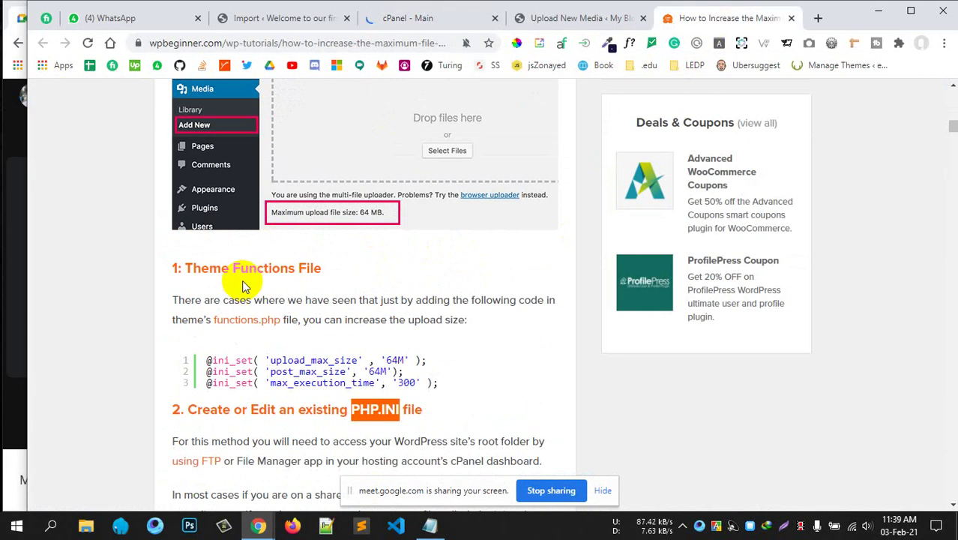
pyautogui.moveTo(210, 268); pyautogui.dragTo(321, 268)
pyautogui.click(420, 18)
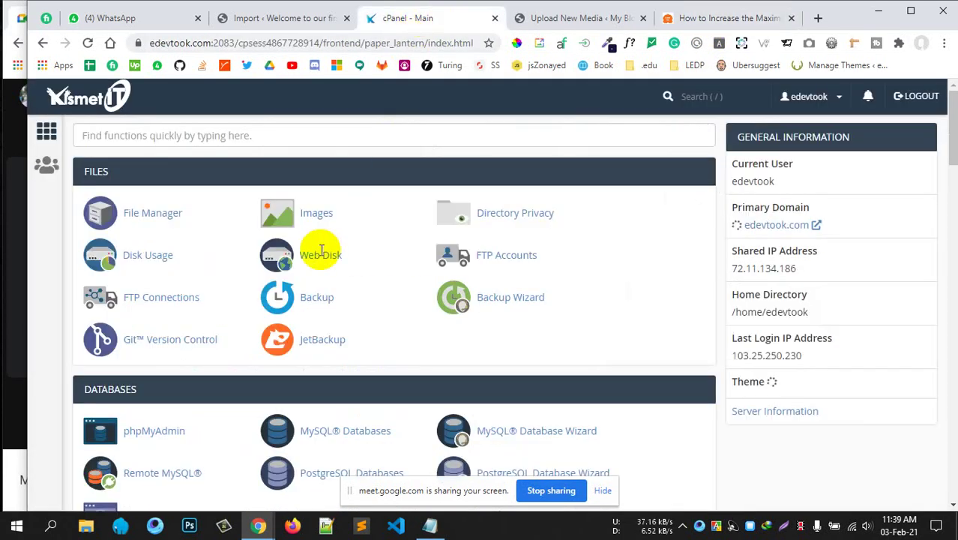
pyautogui.click(148, 213)
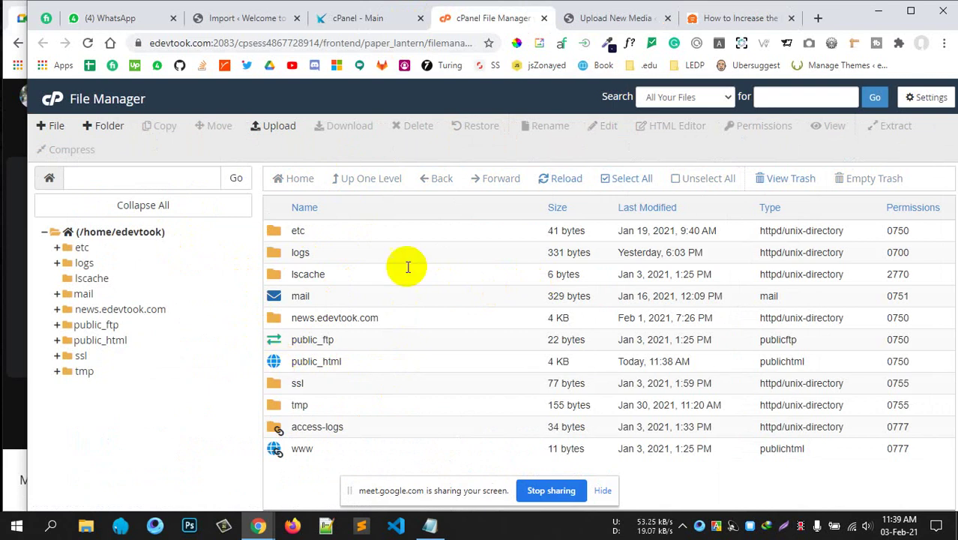
# Browse into public_html/wp-content/themes/electro and select functions.php.
pyautogui.click(618, 18)
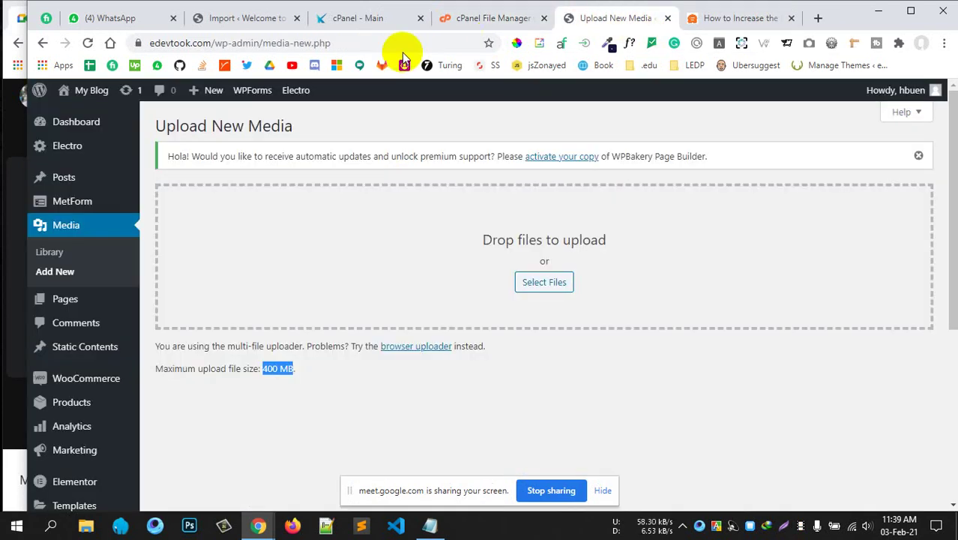
pyautogui.click(439, 19)
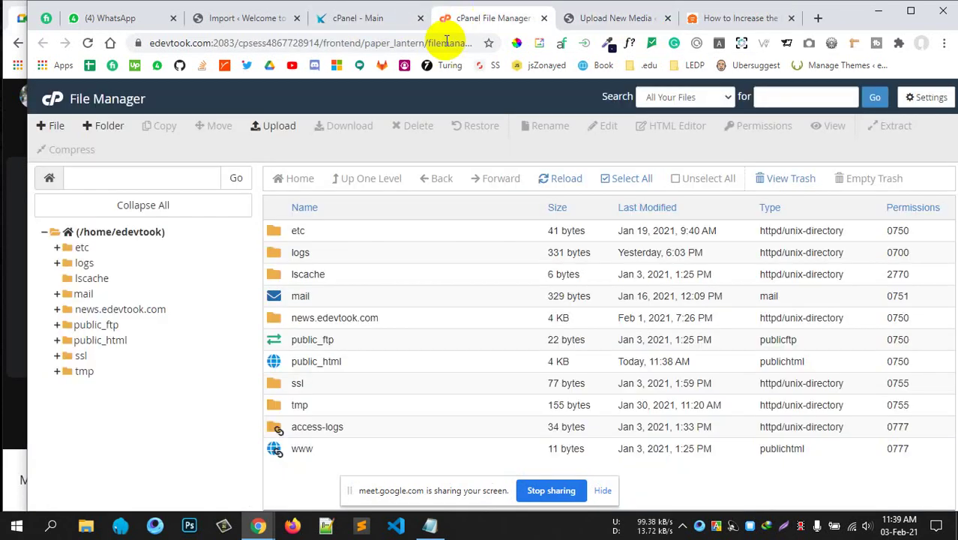
pyautogui.doubleClick(277, 366)
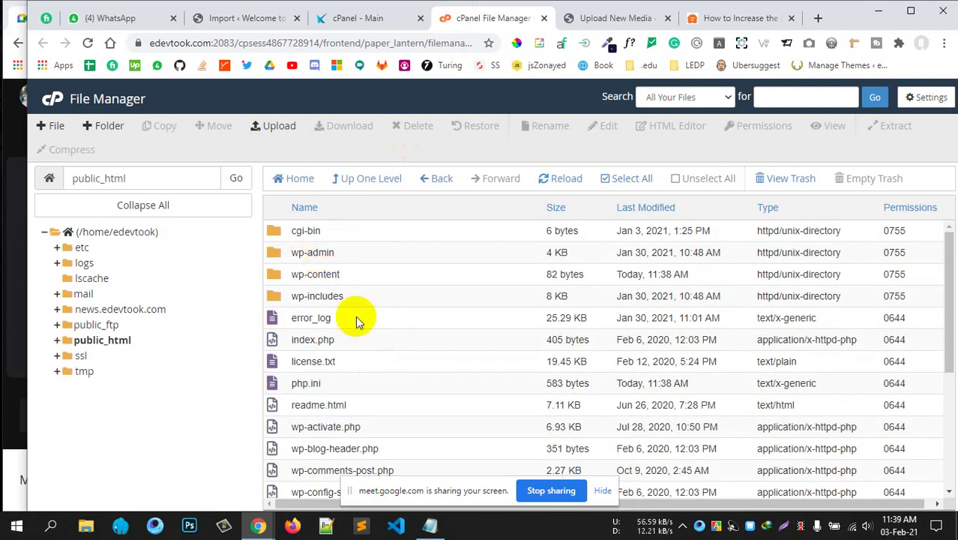
pyautogui.doubleClick(272, 278)
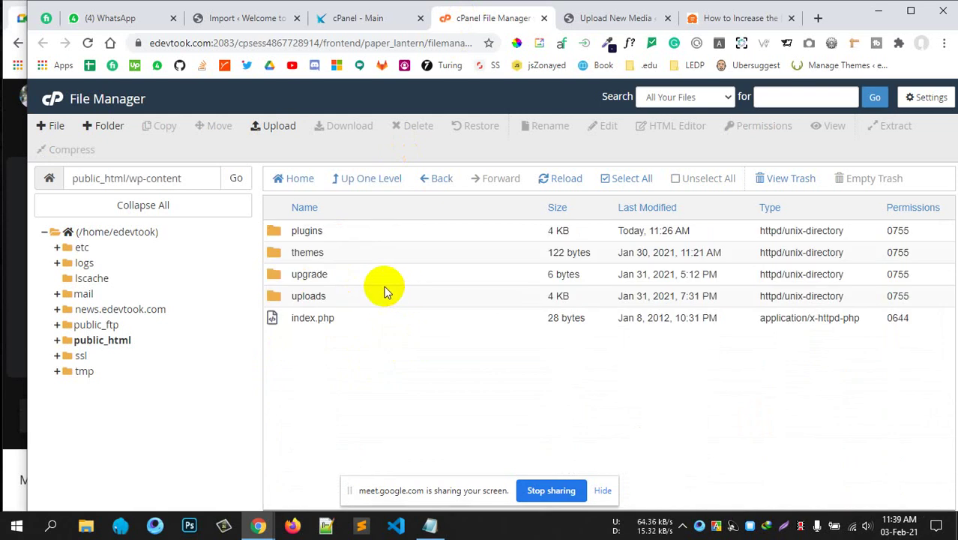
pyautogui.doubleClick(273, 255)
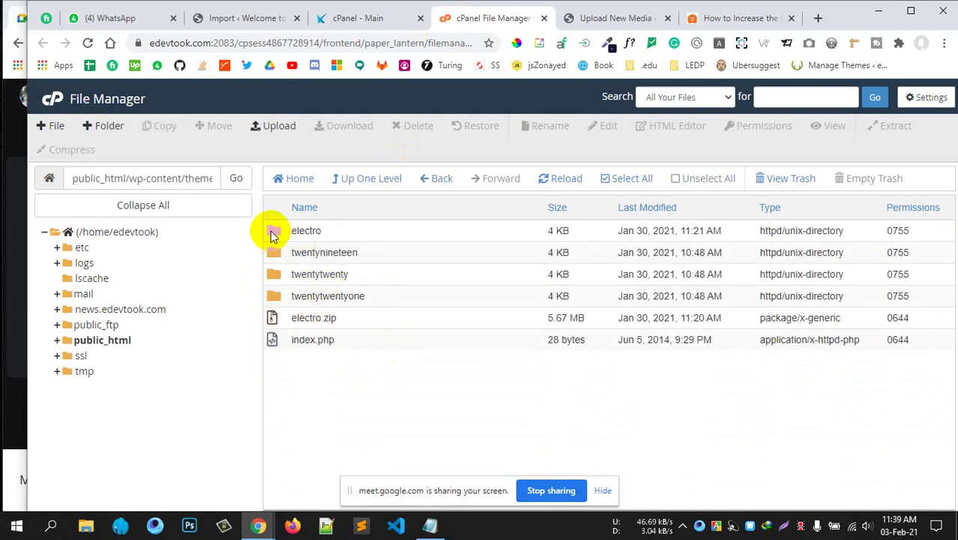
pyautogui.doubleClick(271, 233)
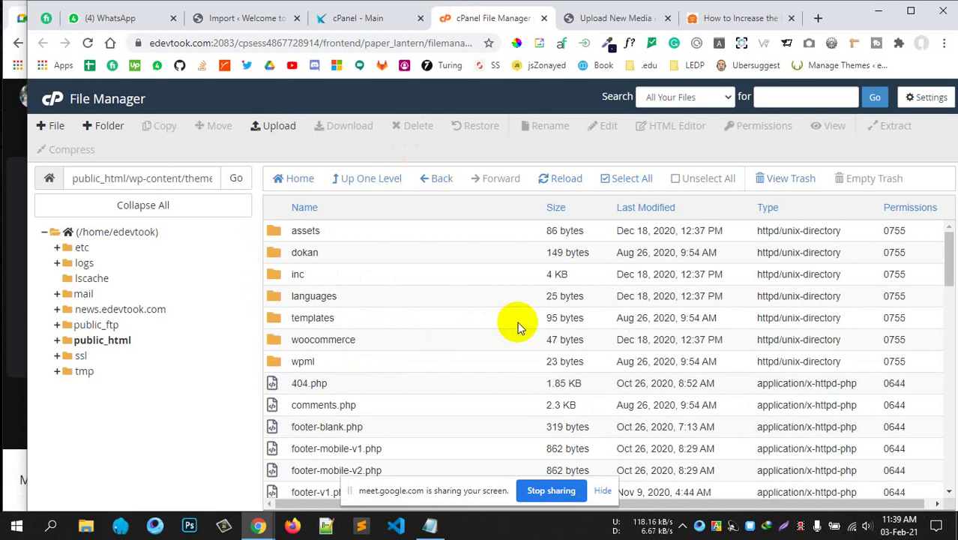
pyautogui.scroll(-3, 519, 328)
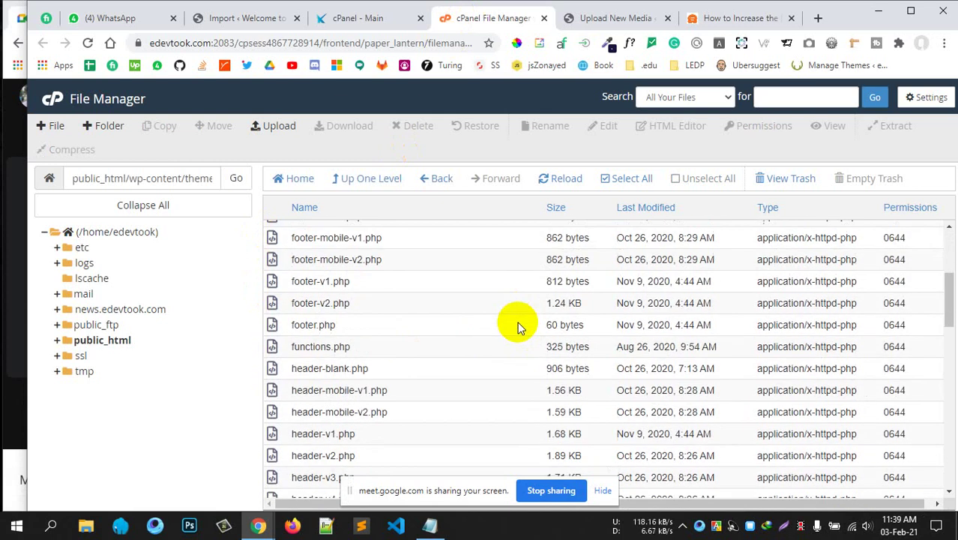
pyautogui.click(313, 347)
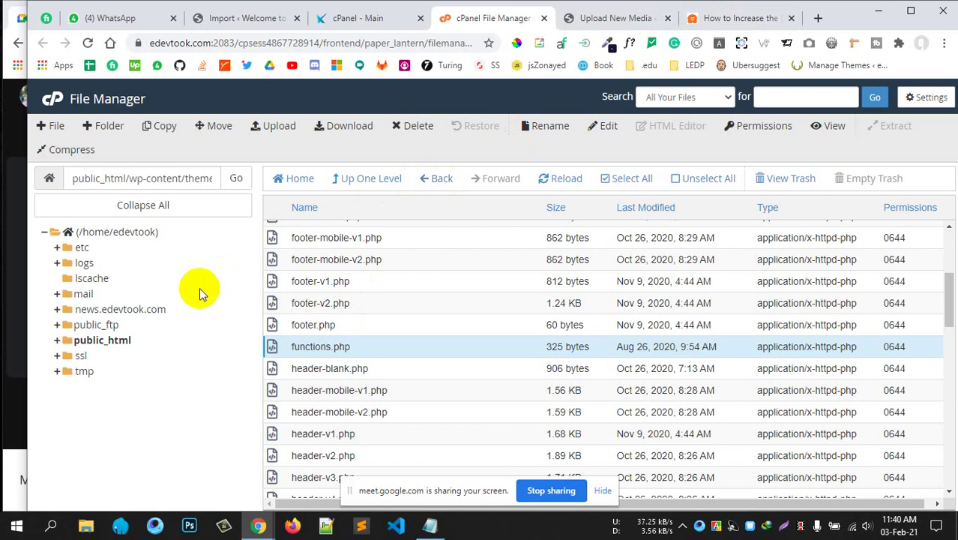
# Check the WPBeginner article, then open functions.php in the File Manager code editor.
pyautogui.click(721, 20)
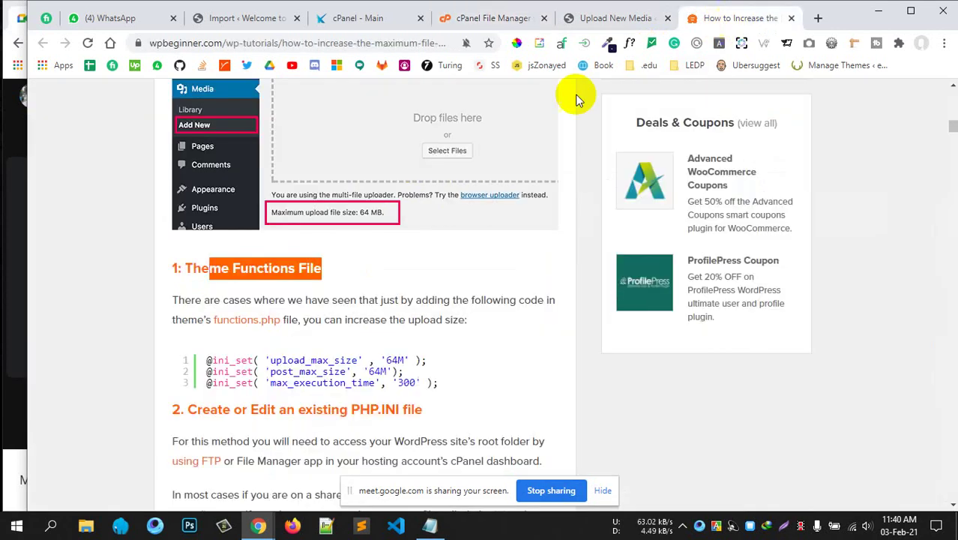
pyautogui.scroll(2, 281, 280)
pyautogui.scroll(-2, 278, 284)
pyautogui.moveTo(236, 303); pyautogui.dragTo(234, 318)
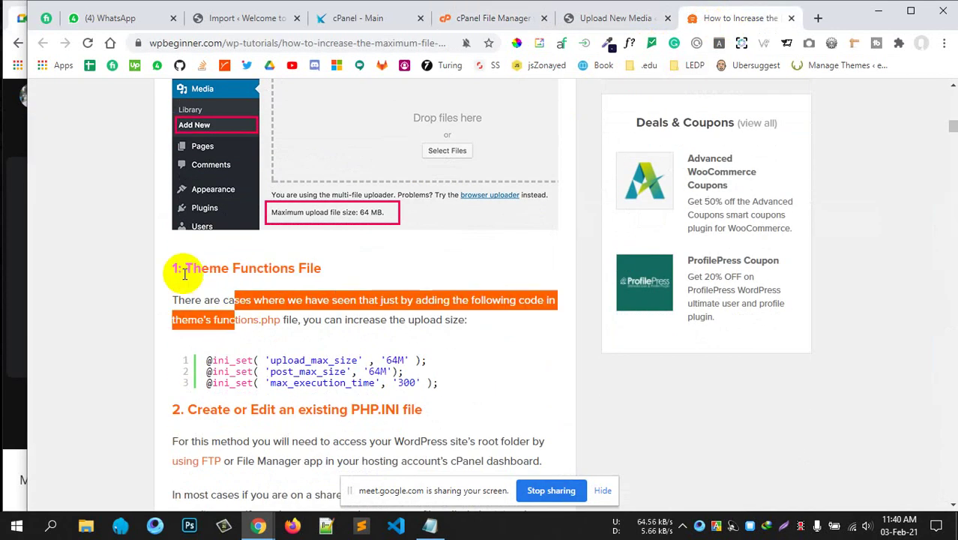
pyautogui.moveTo(184, 271); pyautogui.dragTo(322, 271)
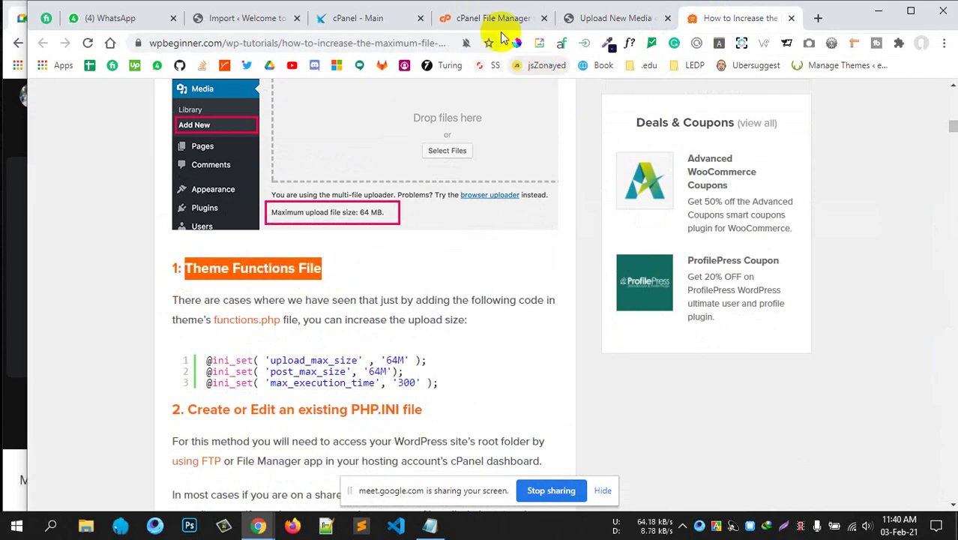
pyautogui.click(466, 23)
pyautogui.rightClick(303, 351)
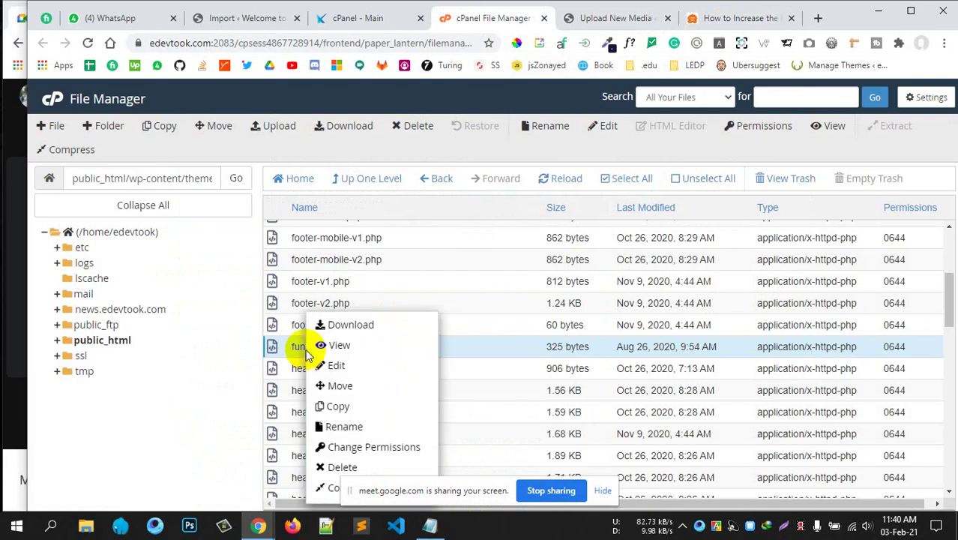
pyautogui.click(337, 365)
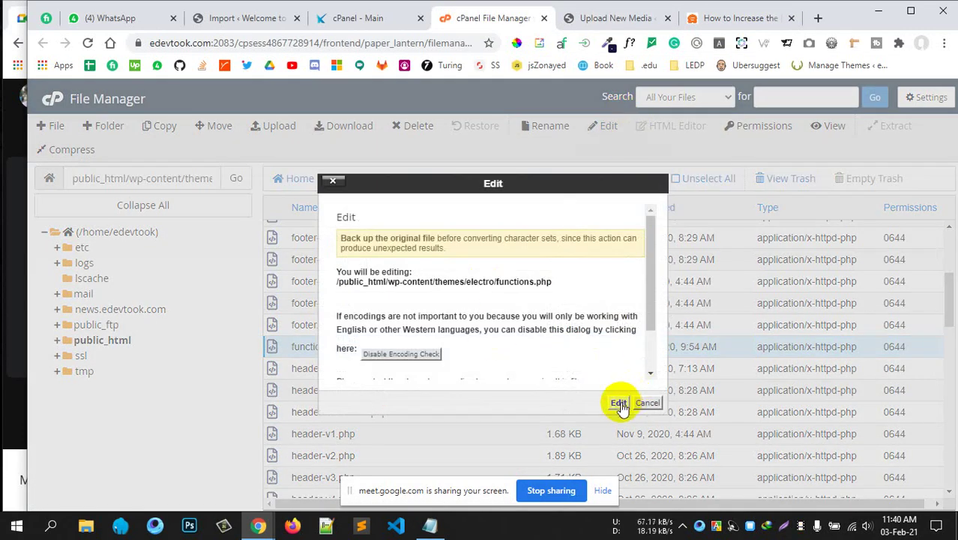
pyautogui.click(619, 403)
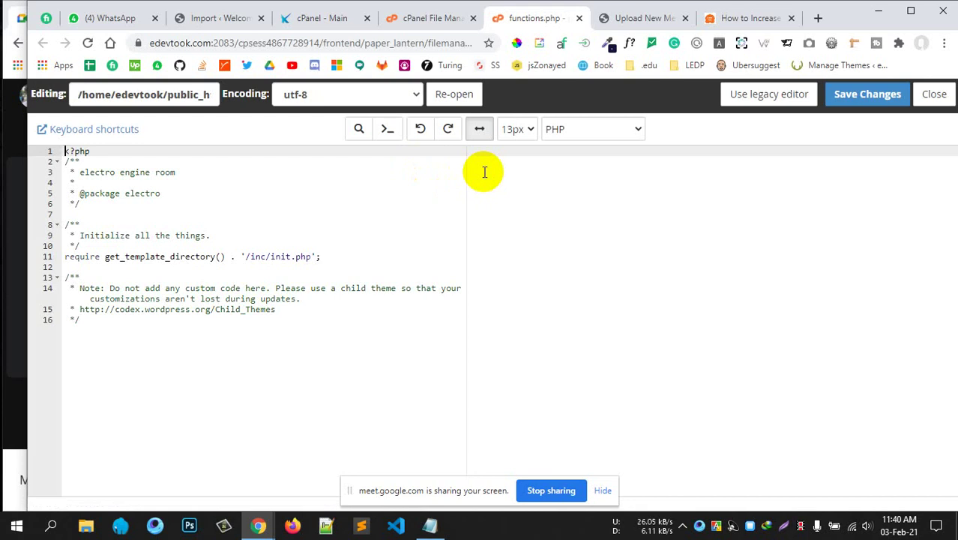
pyautogui.click(180, 294)
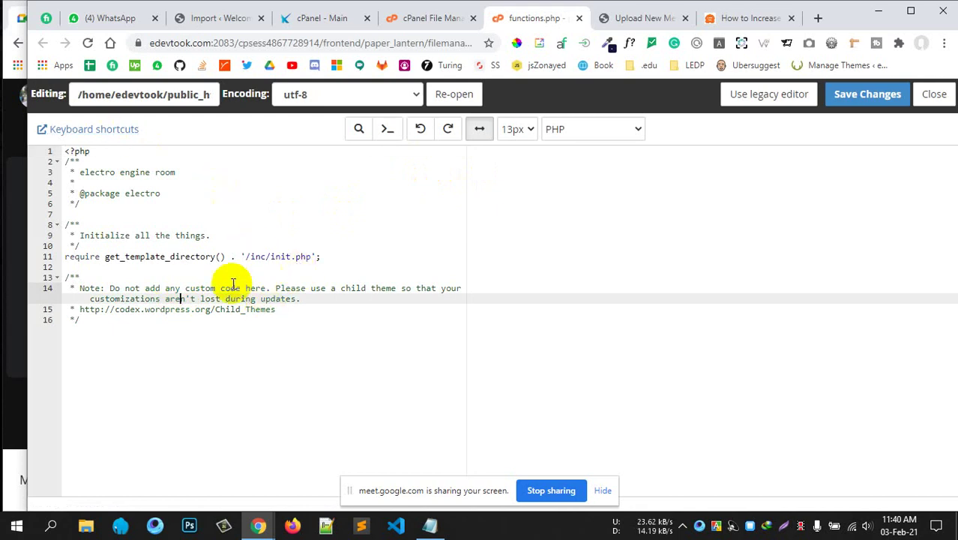
pyautogui.click(353, 257)
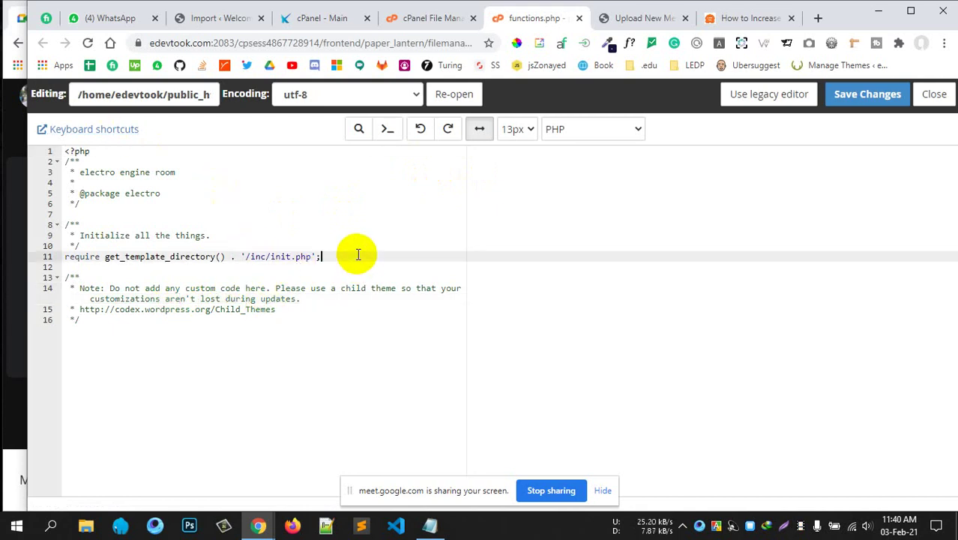
pyautogui.click(732, 22)
pyautogui.moveTo(449, 396); pyautogui.dragTo(188, 359)
pyautogui.hotkey('ctrl', 'c')
pyautogui.click(440, 383)
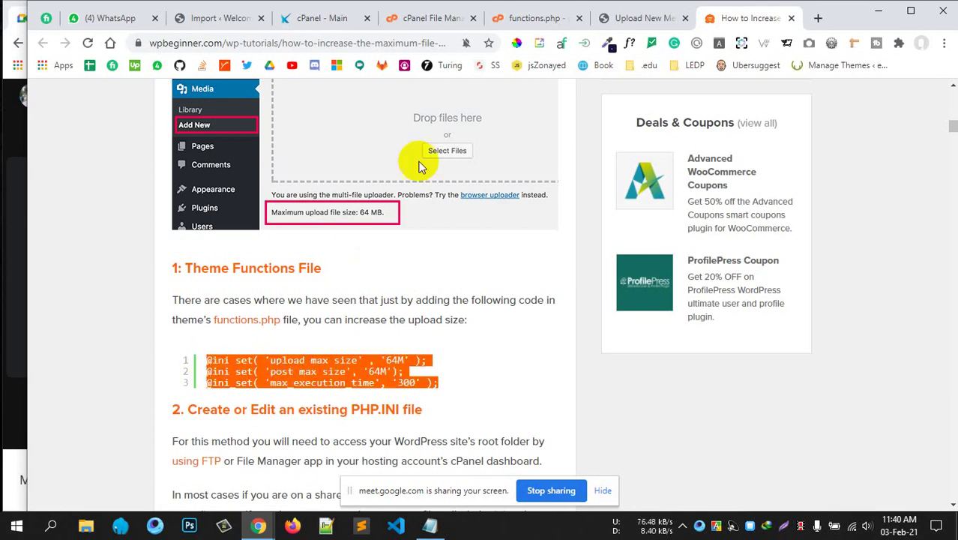
pyautogui.click(503, 18)
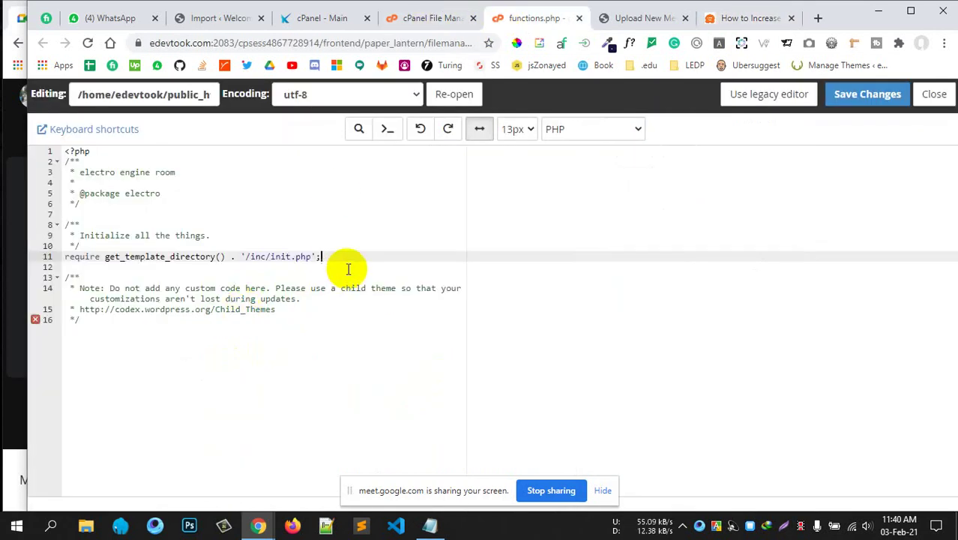
pyautogui.press('Return')
pyautogui.hotkey('ctrl', 'v')
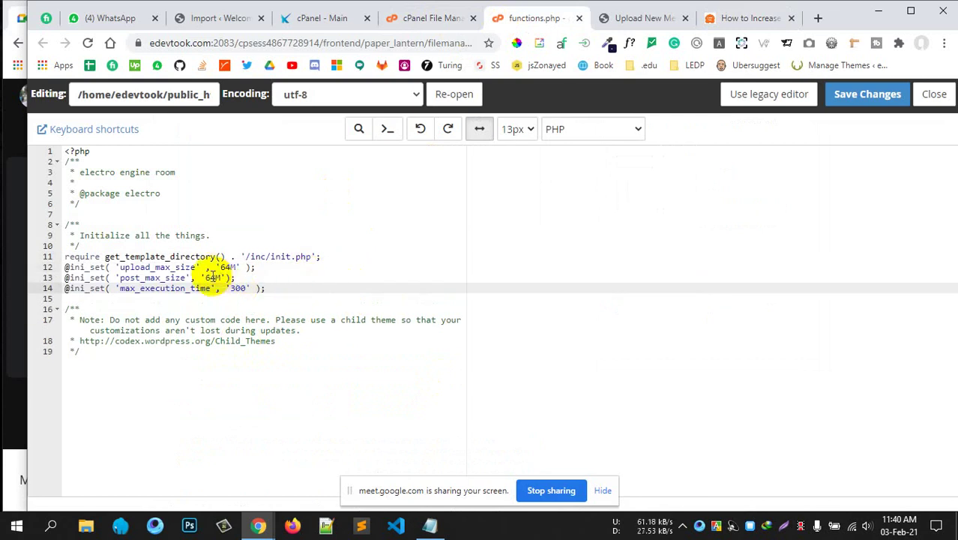
pyautogui.moveTo(266, 289); pyautogui.dragTo(65, 267)
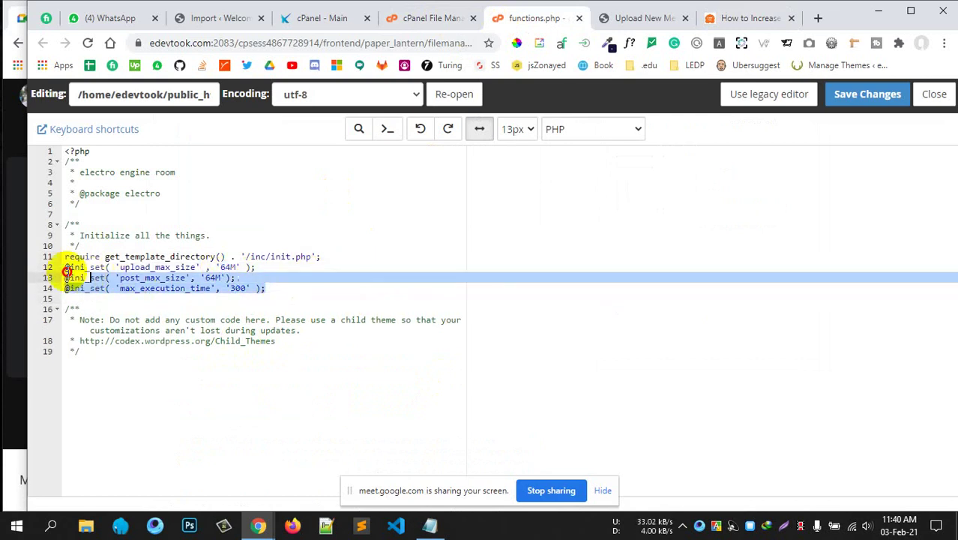
pyautogui.press('BackSpace')
pyautogui.press('BackSpace')
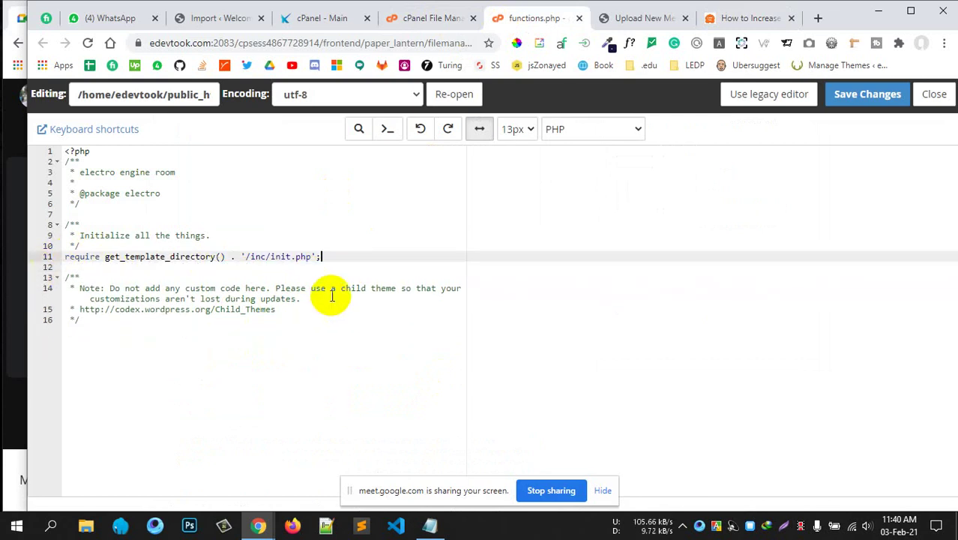
pyautogui.click(579, 18)
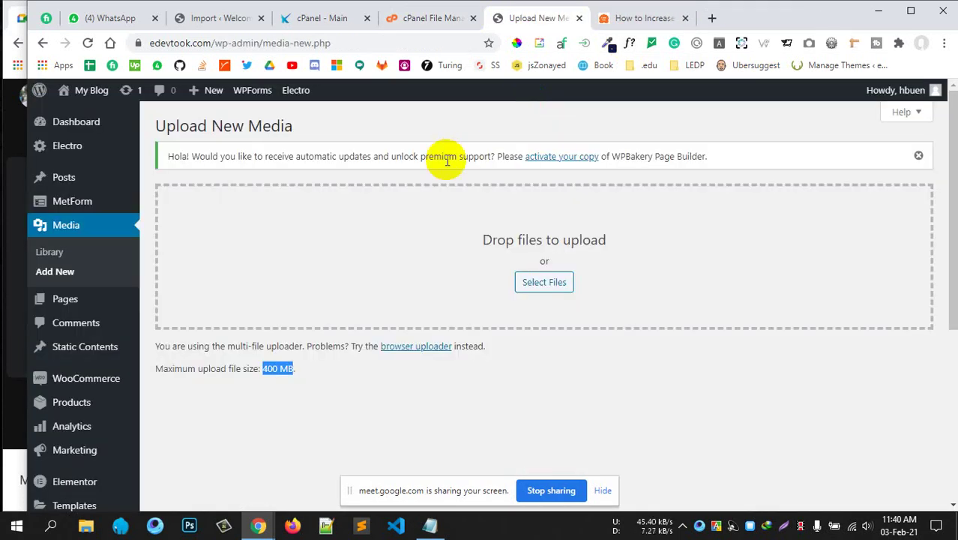
# Flip between cPanel home and File Manager, then return to the WPBeginner upload-size article.
pyautogui.click(495, 21)
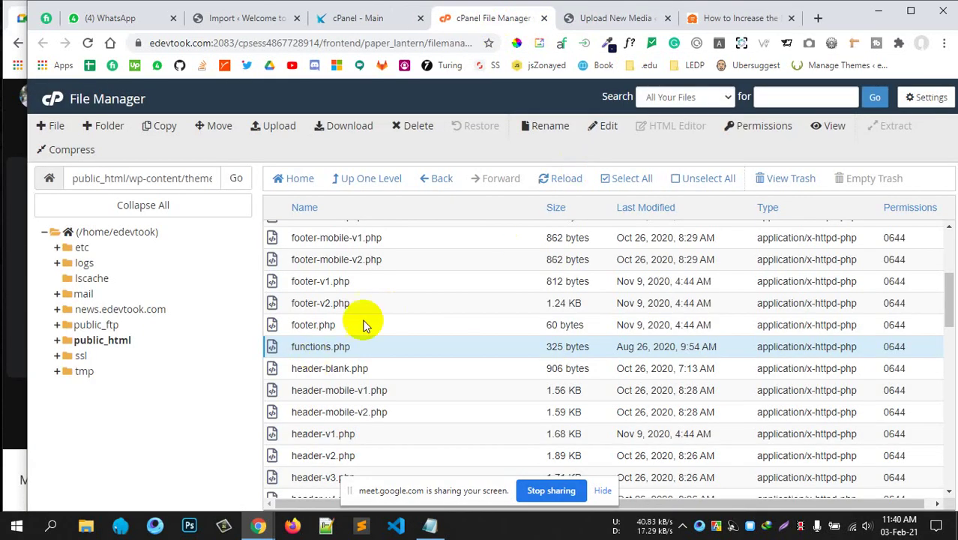
pyautogui.scroll(3, 393, 312)
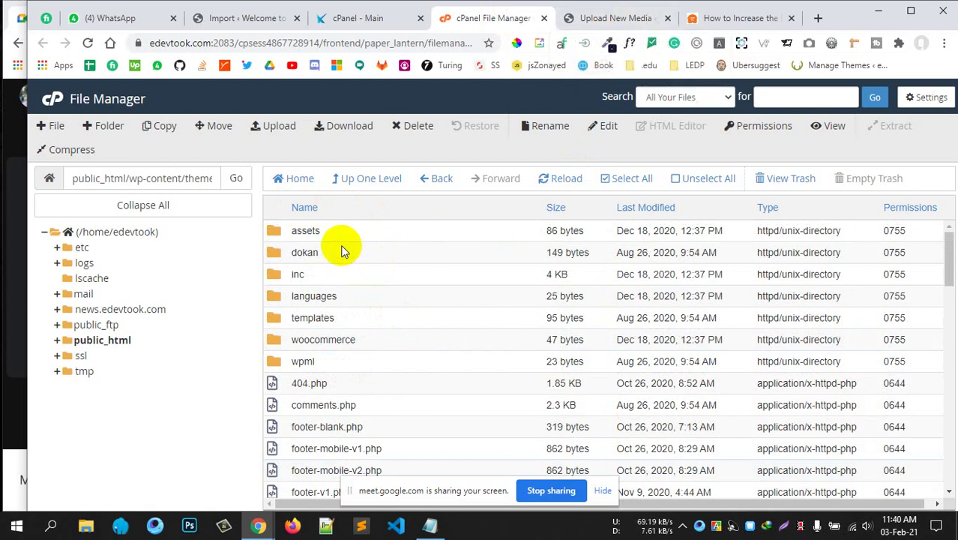
pyautogui.click(352, 18)
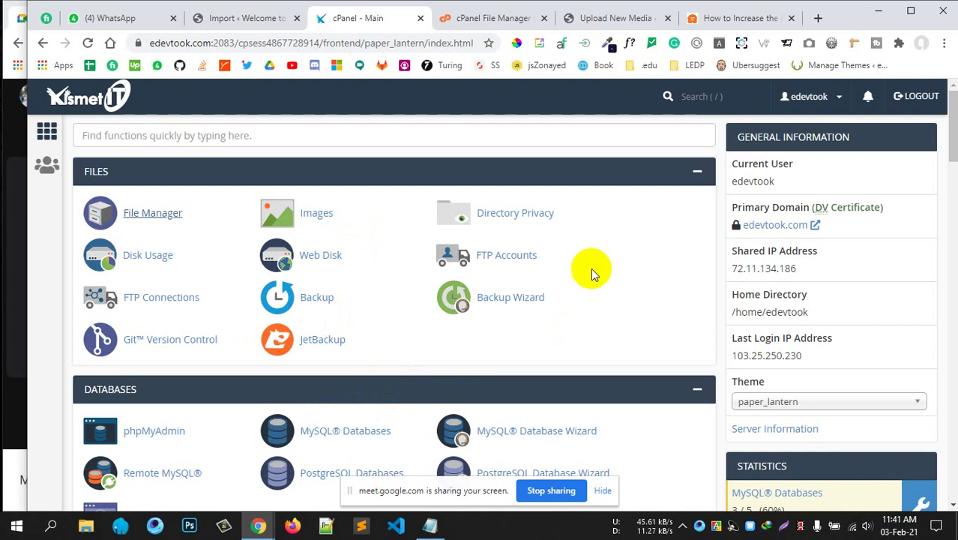
pyautogui.click(495, 18)
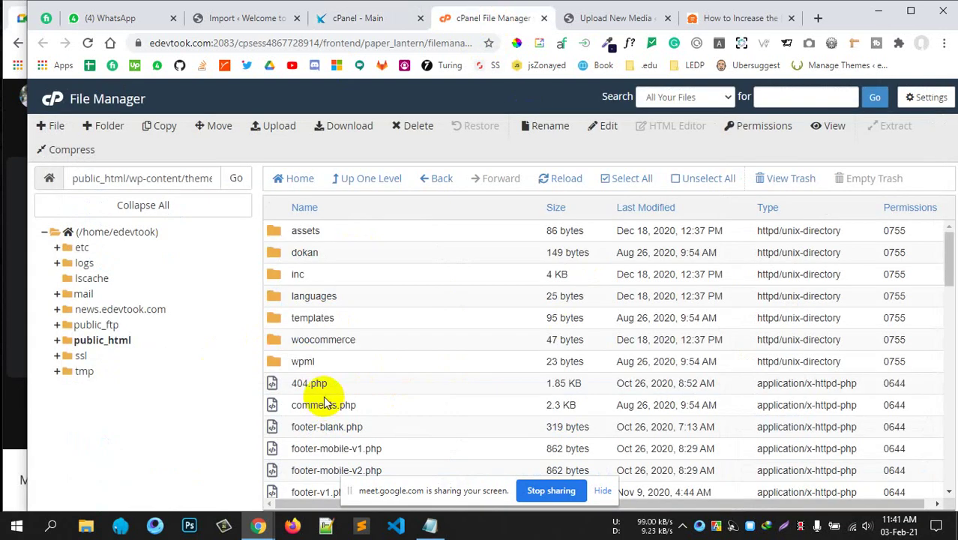
pyautogui.click(357, 18)
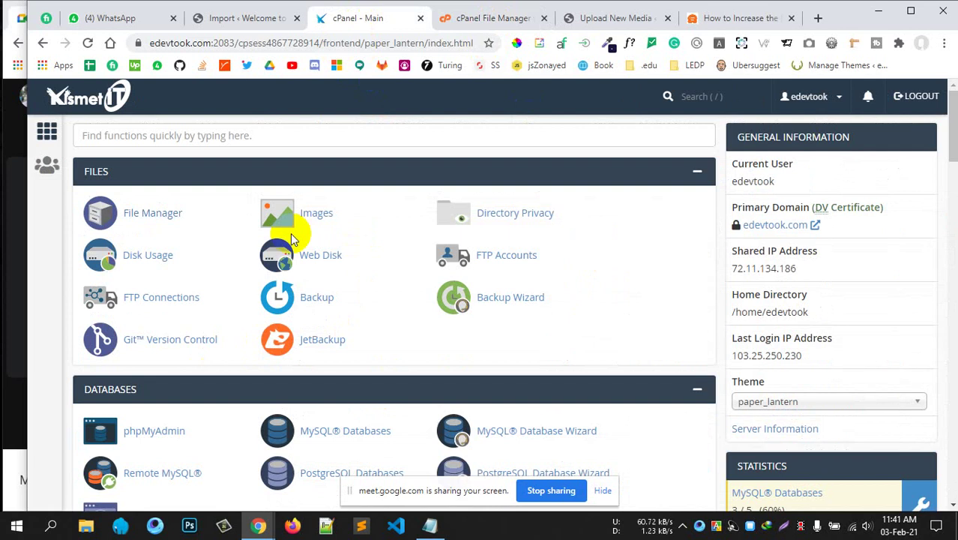
pyautogui.click(480, 20)
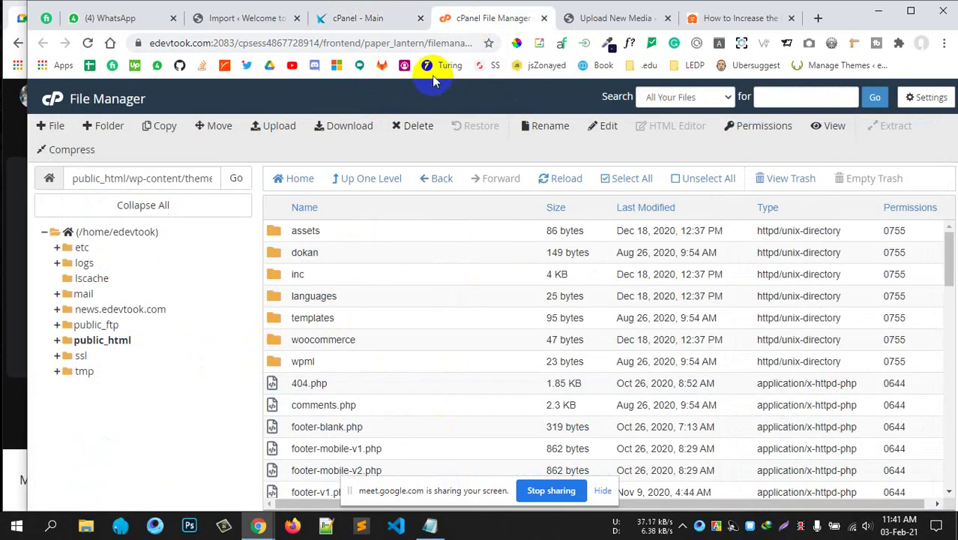
pyautogui.click(370, 18)
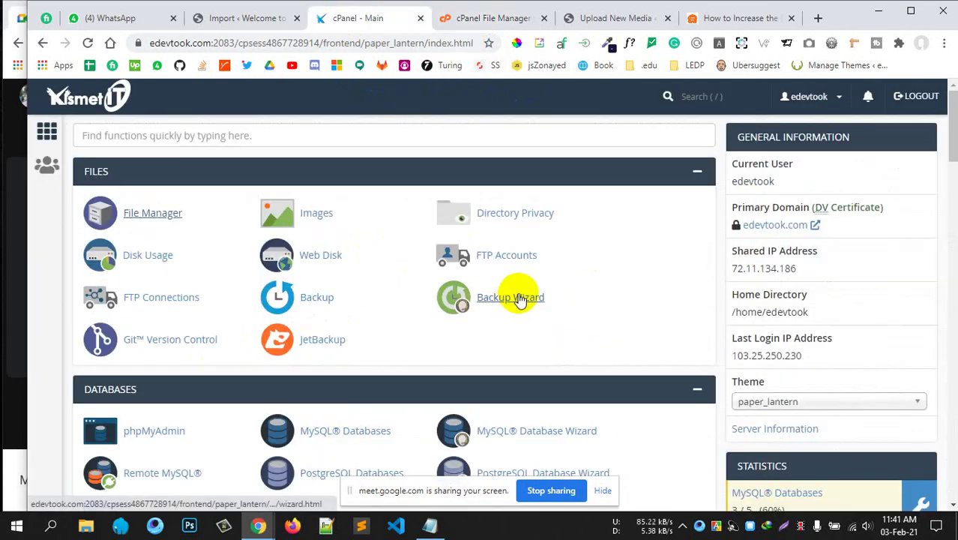
pyautogui.click(486, 19)
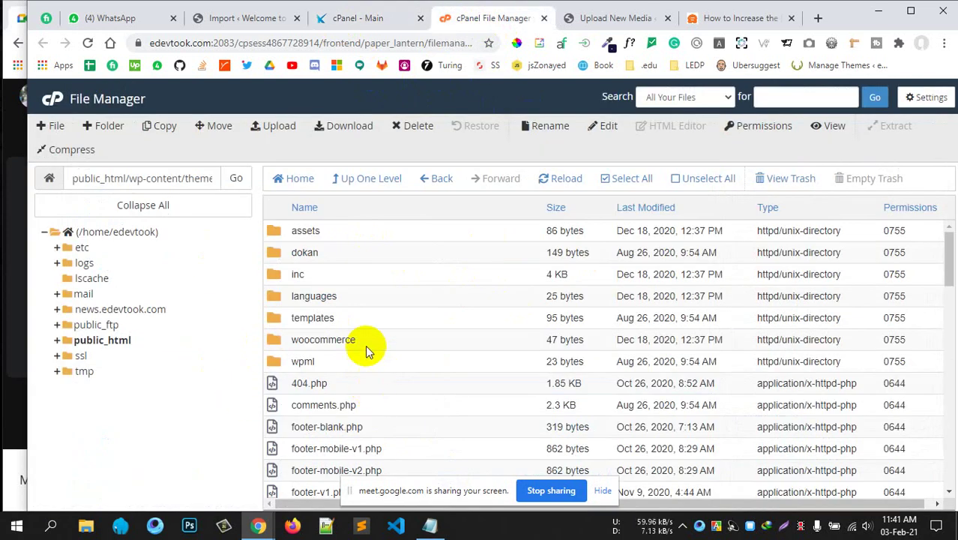
pyautogui.click(363, 26)
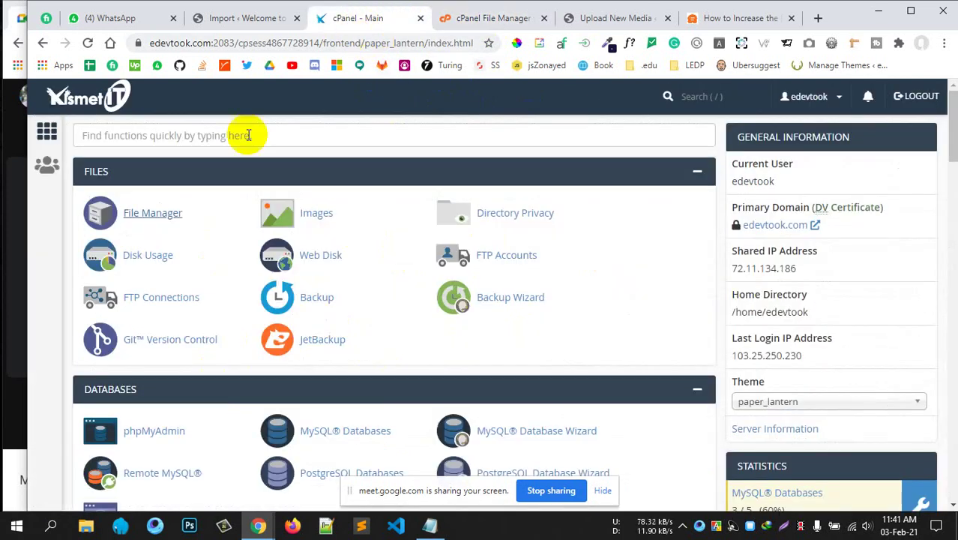
pyautogui.scroll(-4, 493, 411)
pyautogui.scroll(-2, 491, 408)
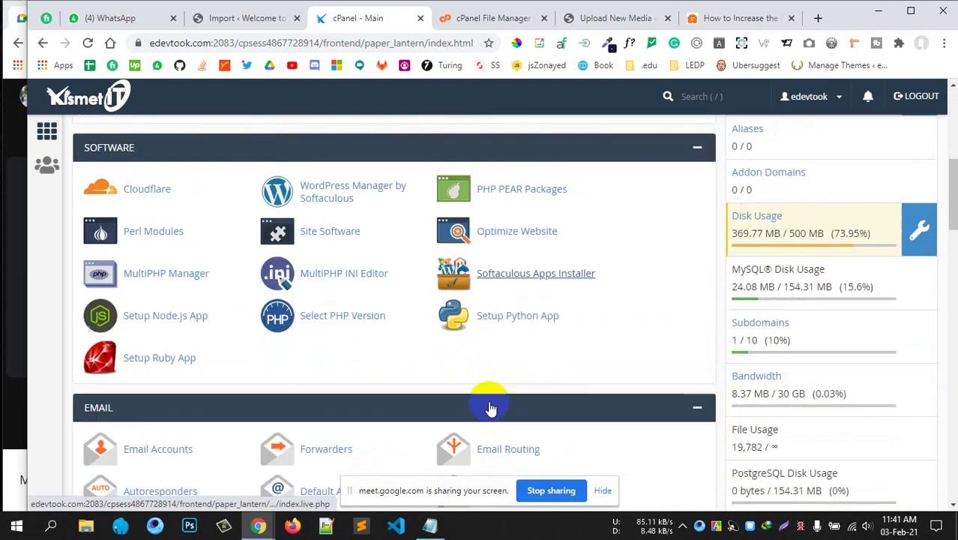
pyautogui.scroll(6, 420, 375)
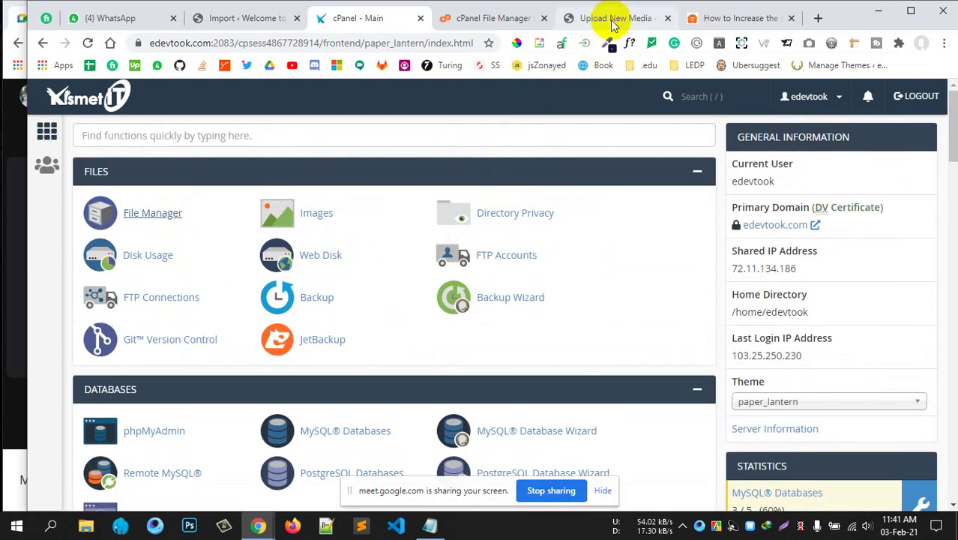
pyautogui.click(614, 18)
pyautogui.click(703, 22)
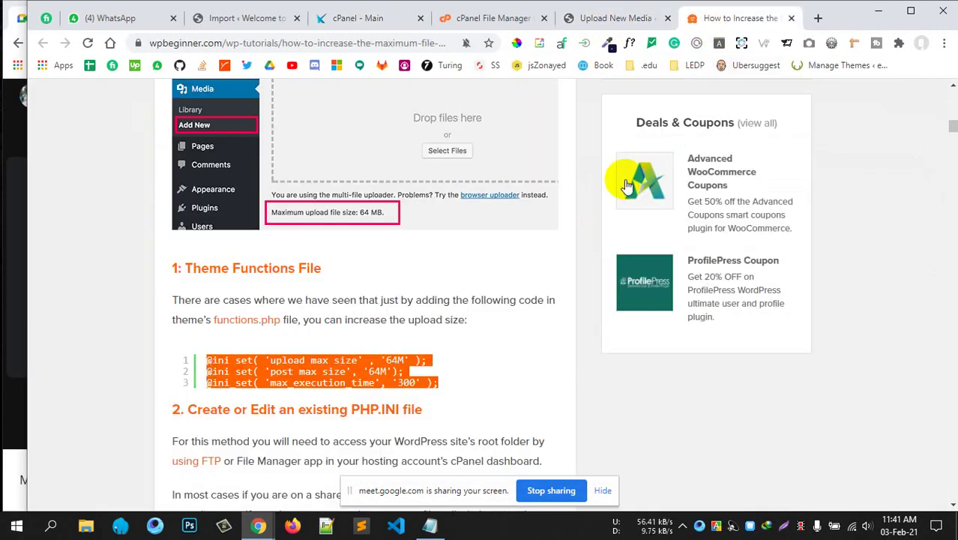
pyautogui.scroll(-1, 360, 353)
pyautogui.scroll(-5, 379, 326)
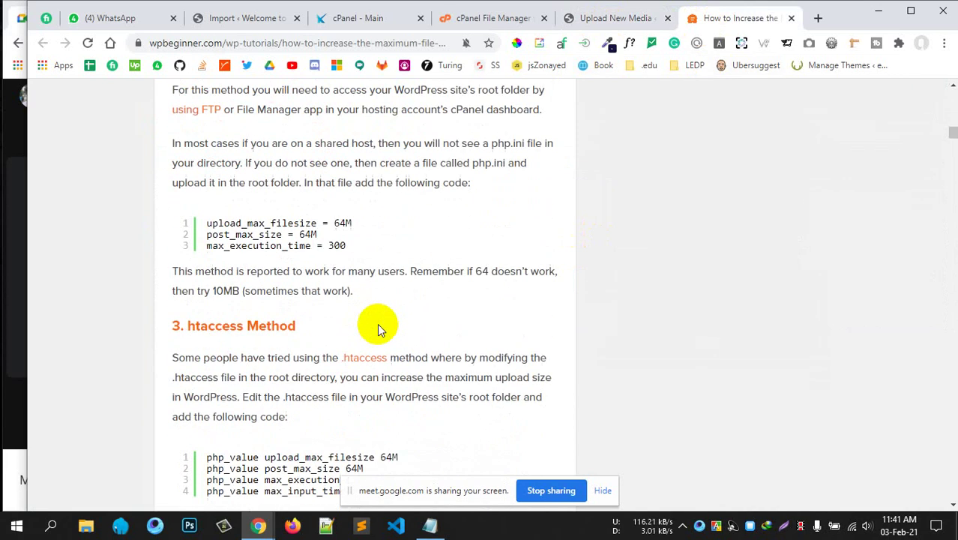
pyautogui.moveTo(190, 256); pyautogui.dragTo(299, 259)
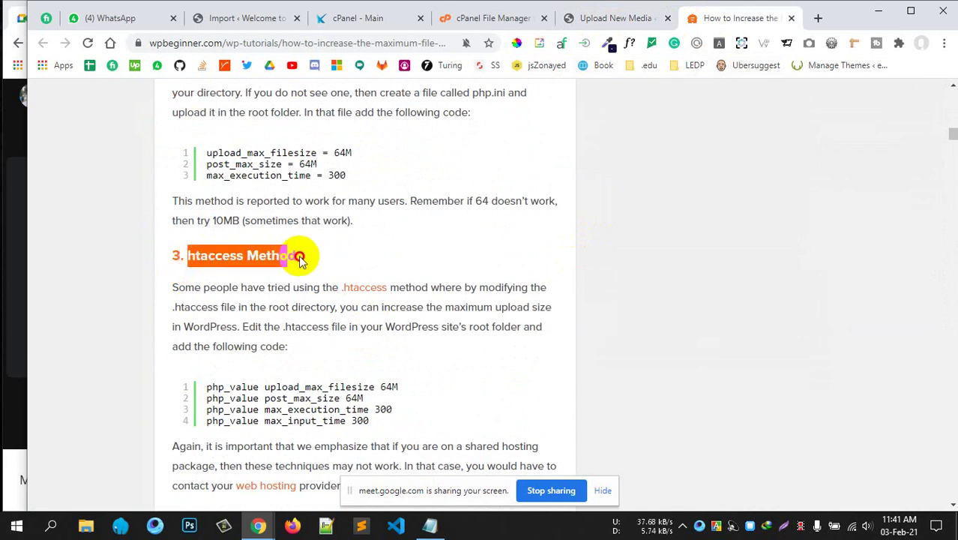
pyautogui.scroll(2, 299, 262)
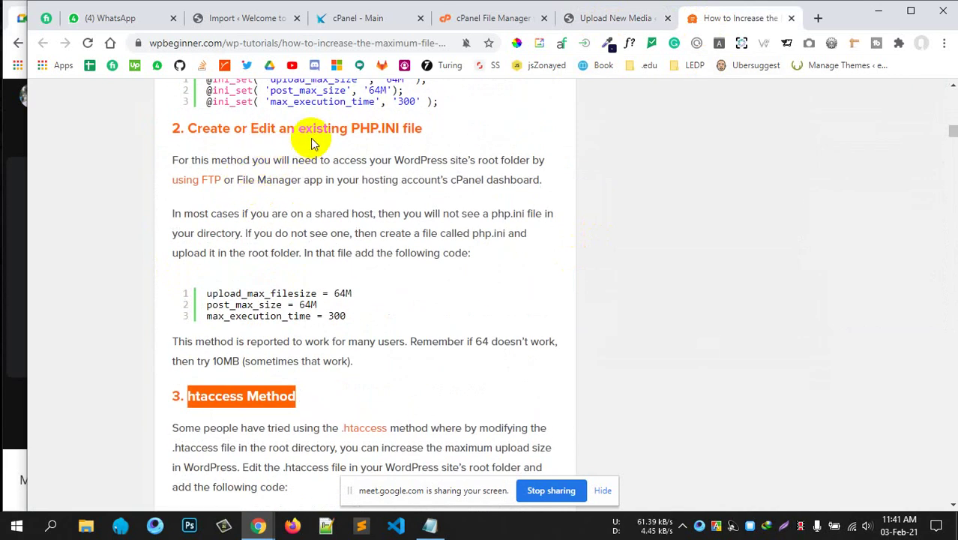
pyautogui.click(382, 125)
pyautogui.scroll(-2, 363, 124)
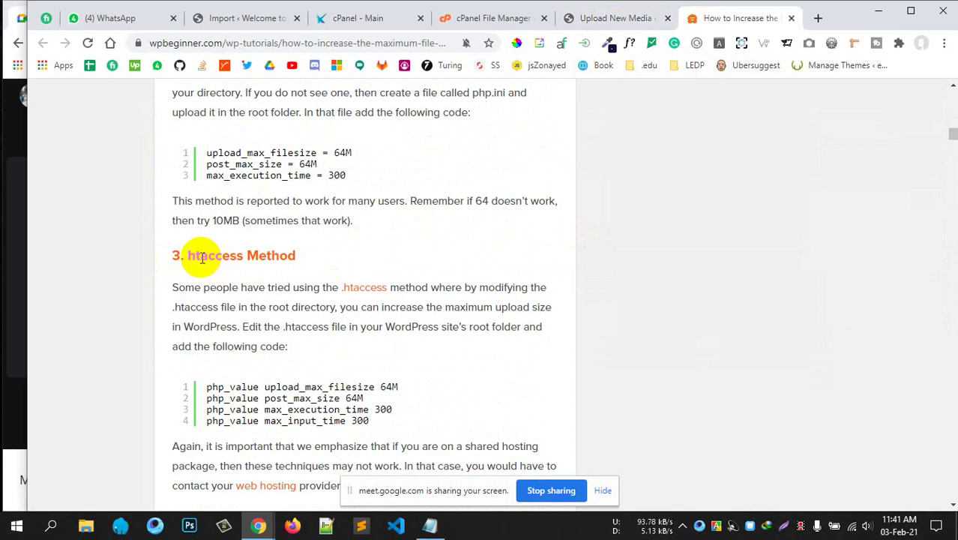
pyautogui.moveTo(198, 255); pyautogui.dragTo(294, 256)
pyautogui.scroll(4, 368, 284)
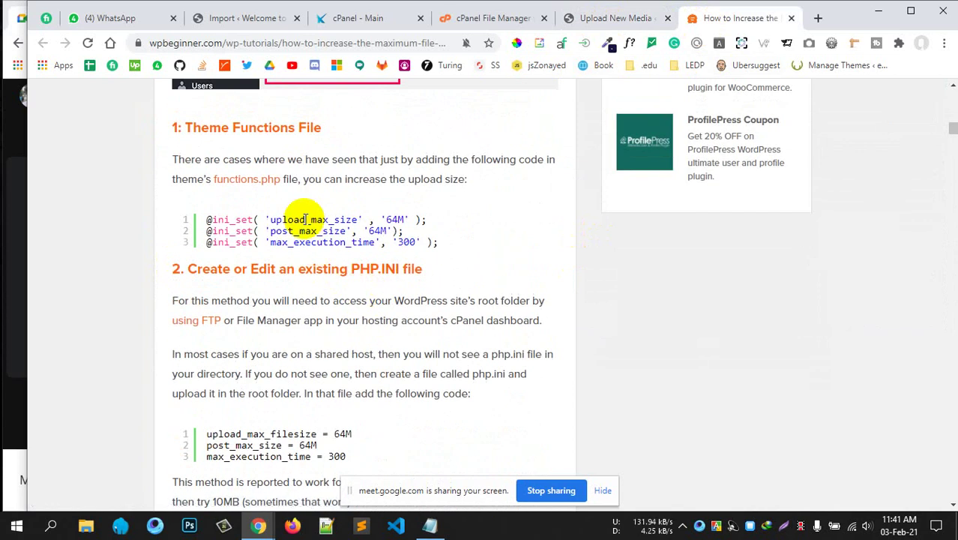
pyautogui.moveTo(216, 132); pyautogui.dragTo(406, 299)
pyautogui.scroll(-4, 419, 293)
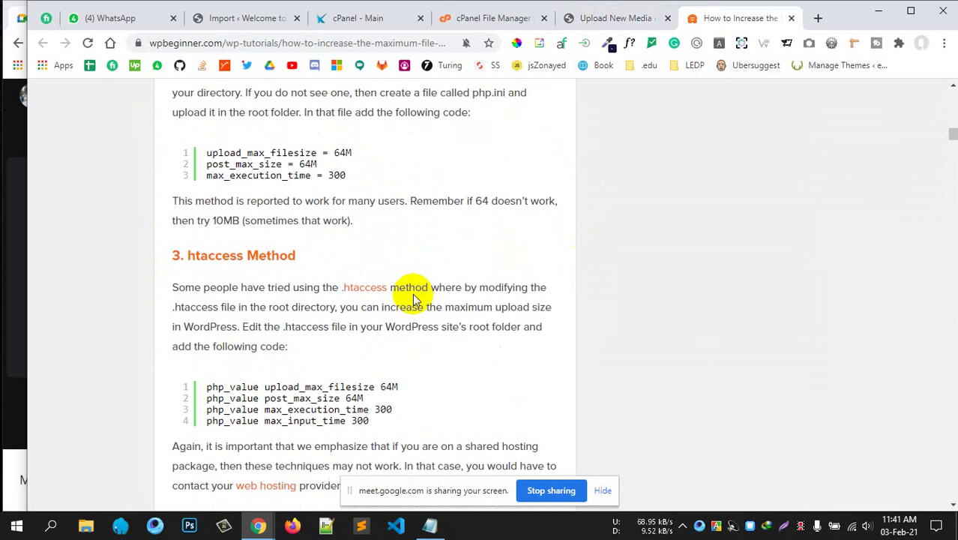
pyautogui.scroll(1, 333, 283)
pyautogui.moveTo(273, 256); pyautogui.dragTo(292, 289)
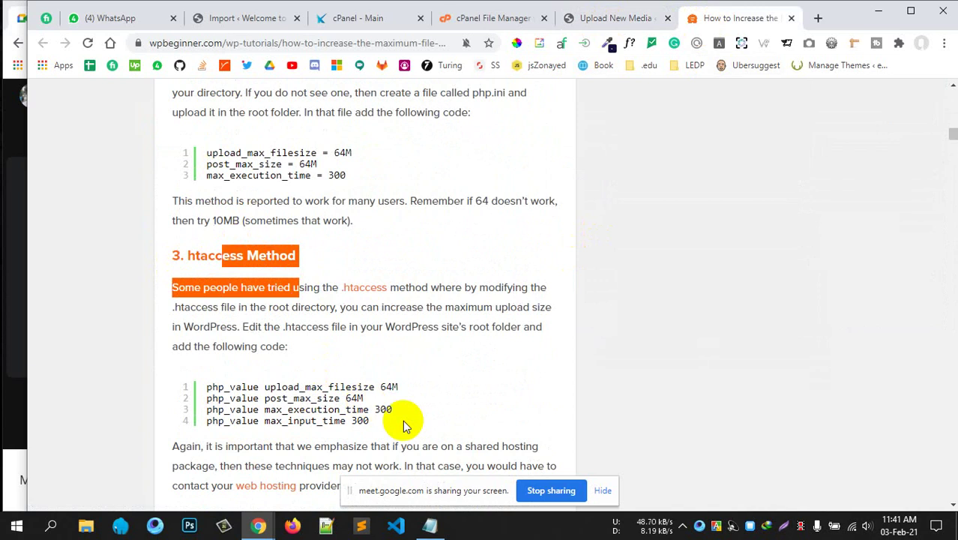
pyautogui.moveTo(402, 426); pyautogui.dragTo(207, 387)
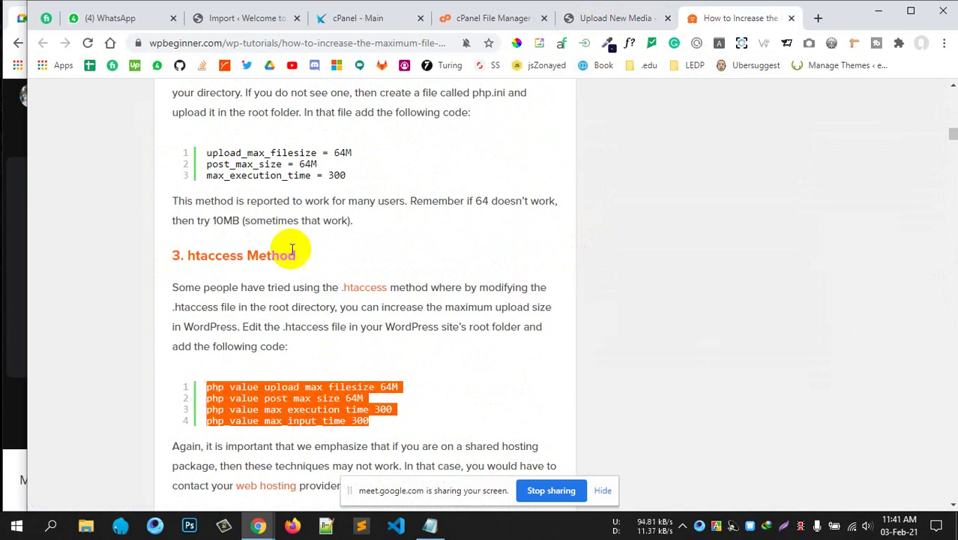
pyautogui.moveTo(345, 174); pyautogui.dragTo(193, 150)
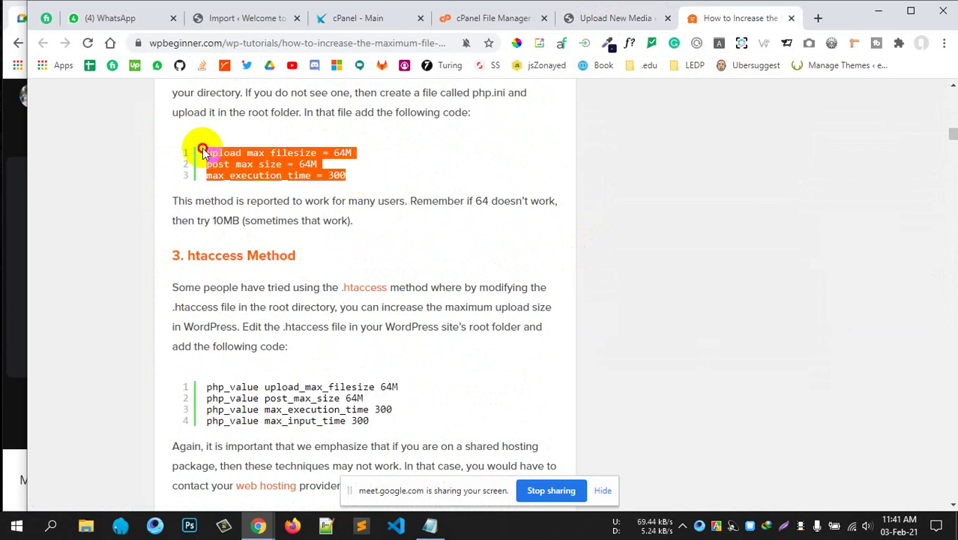
pyautogui.click(407, 419)
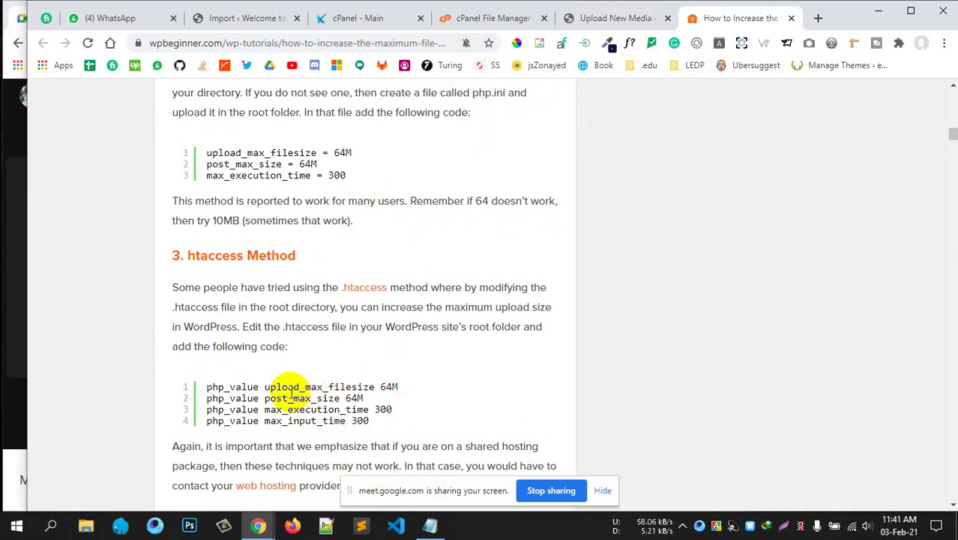
pyautogui.moveTo(264, 409); pyautogui.dragTo(207, 387)
pyautogui.moveTo(208, 255); pyautogui.dragTo(267, 255)
pyautogui.click(480, 26)
# Go up from the electro theme folder to the home directory and into public_html.
pyautogui.scroll(-5, 368, 300)
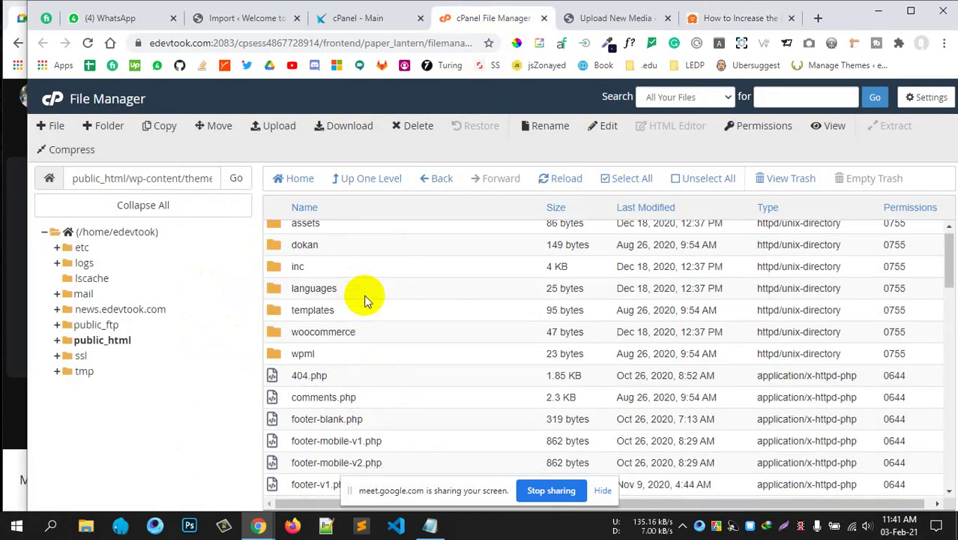
pyautogui.scroll(3, 370, 310)
pyautogui.scroll(2, 487, 347)
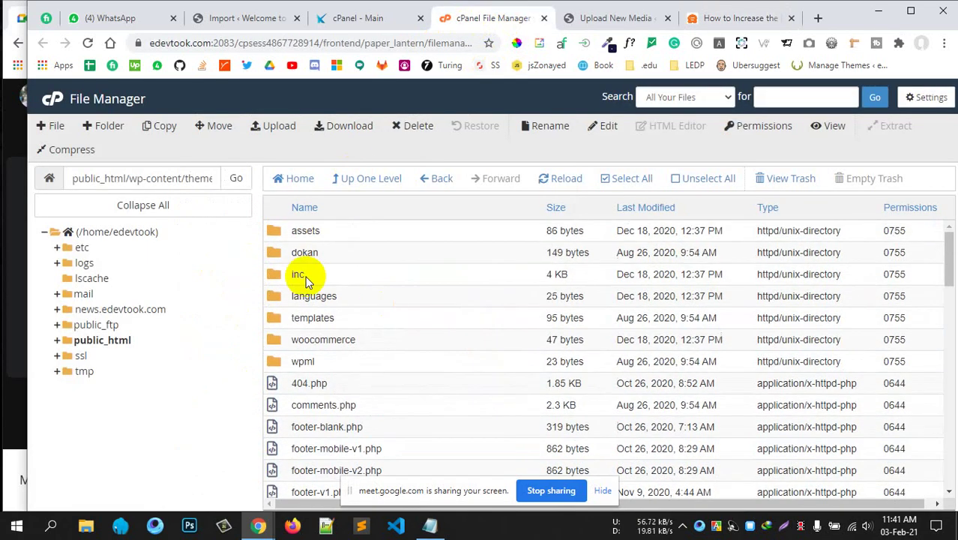
pyautogui.click(386, 184)
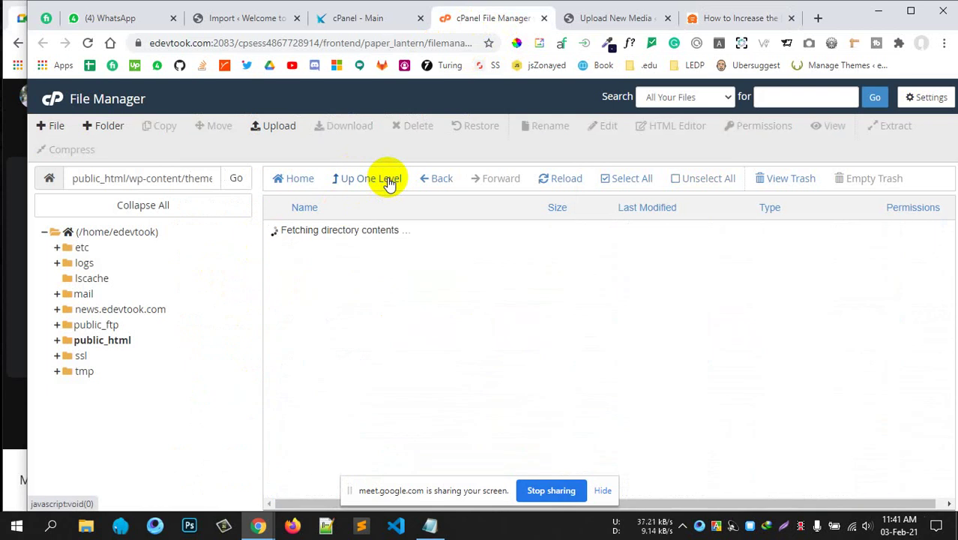
pyautogui.click(387, 183)
pyautogui.click(388, 183)
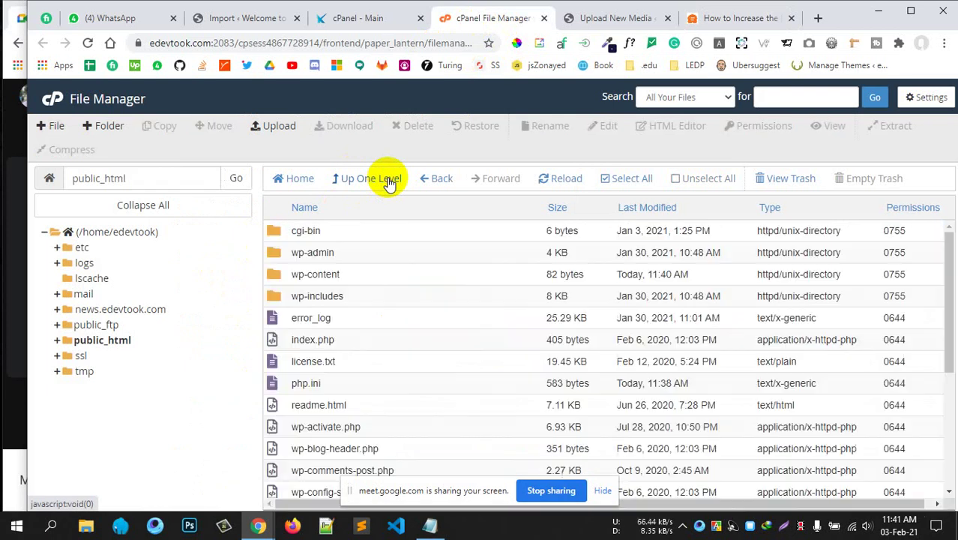
pyautogui.click(384, 185)
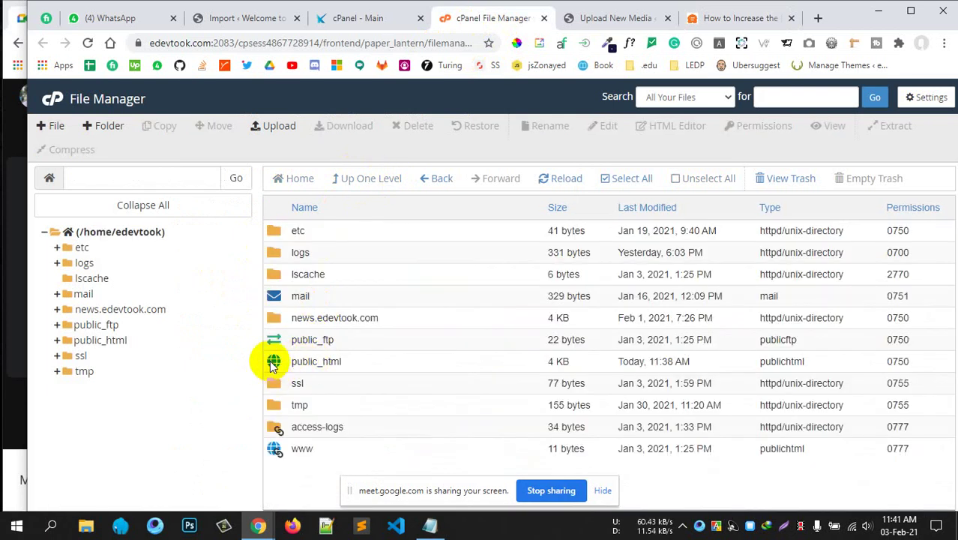
pyautogui.doubleClick(272, 363)
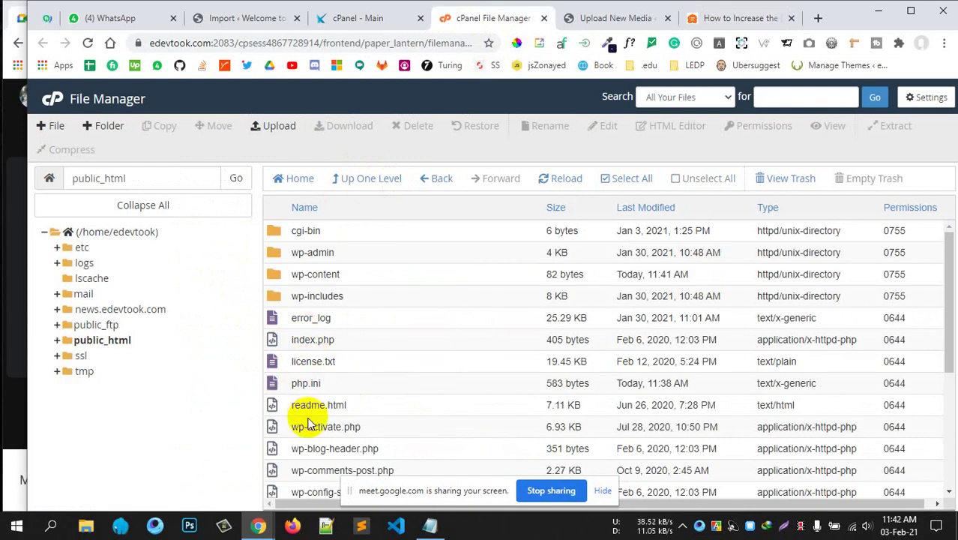
pyautogui.scroll(-1, 309, 424)
pyautogui.scroll(-3, 308, 425)
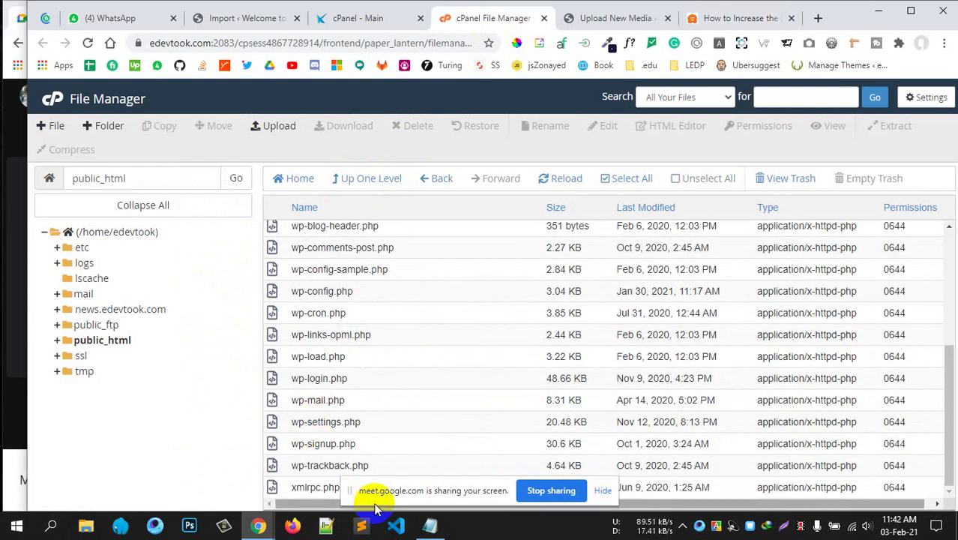
pyautogui.scroll(5, 333, 405)
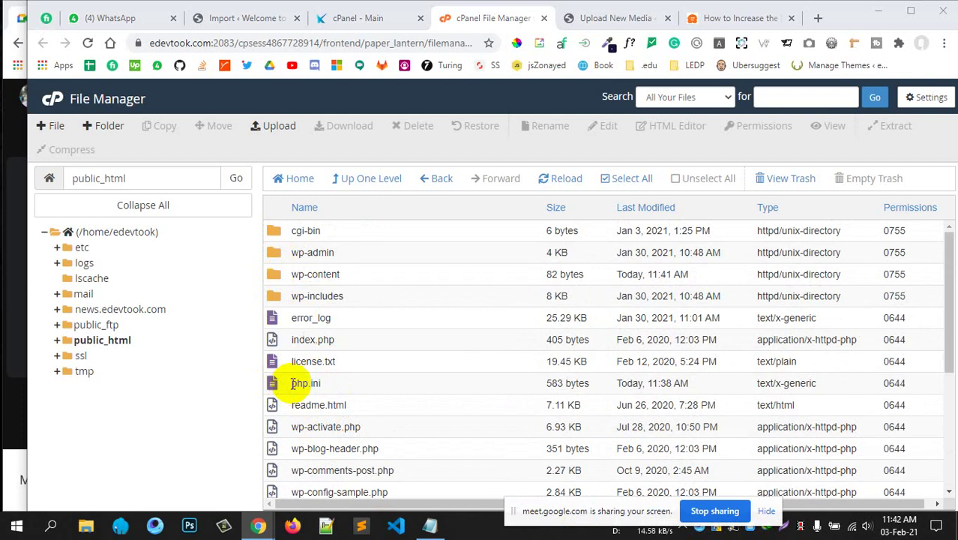
# Open public_html's php.ini in the editor to check upload_max_filesize 400M, then close it.
pyautogui.click(294, 383)
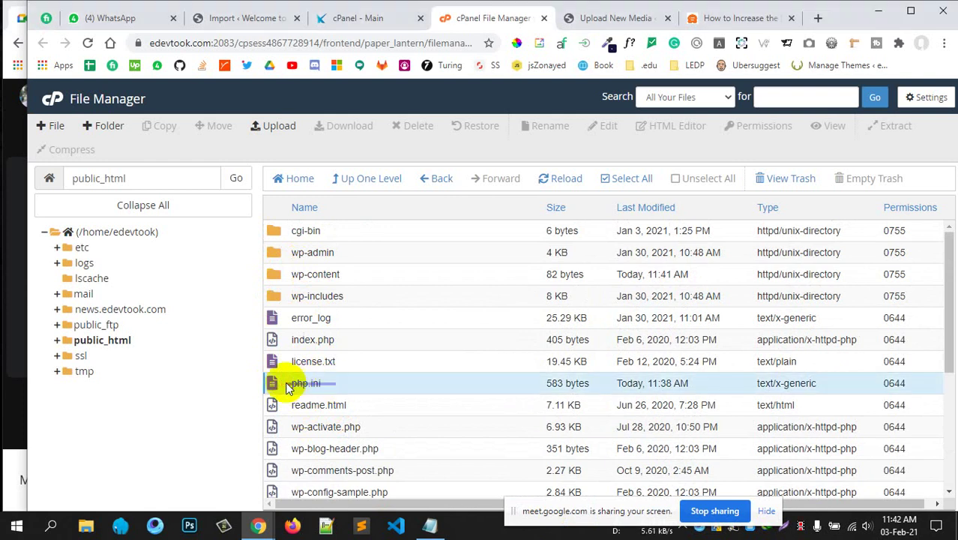
pyautogui.rightClick(311, 387)
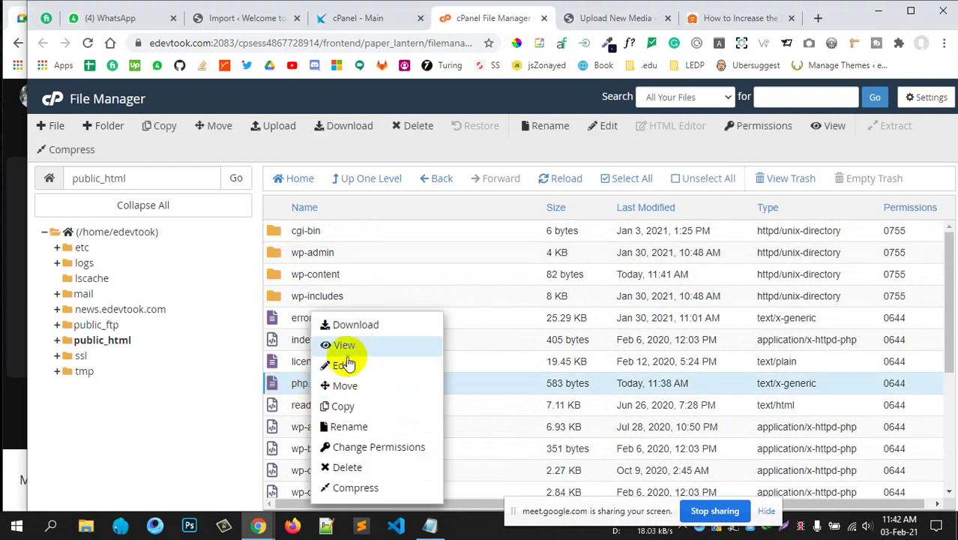
pyautogui.click(346, 361)
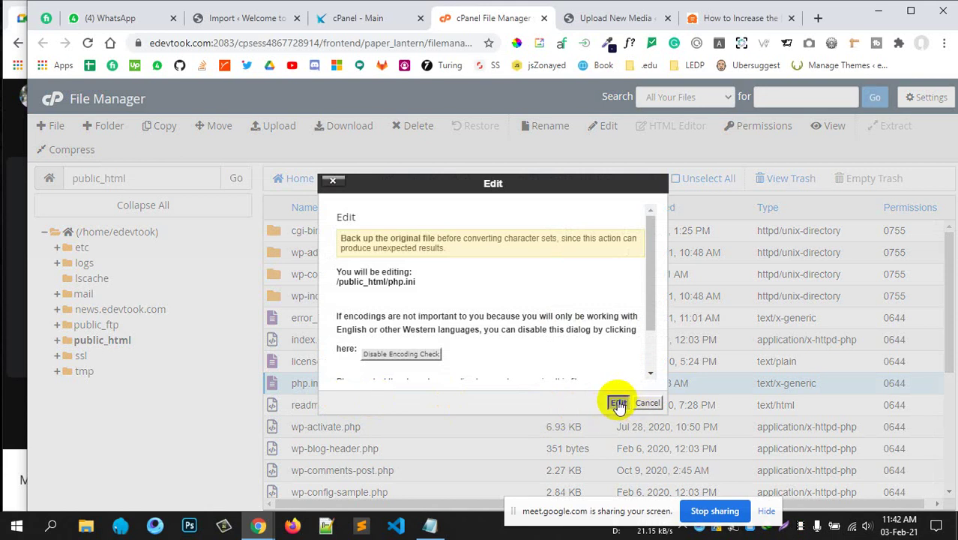
pyautogui.click(618, 403)
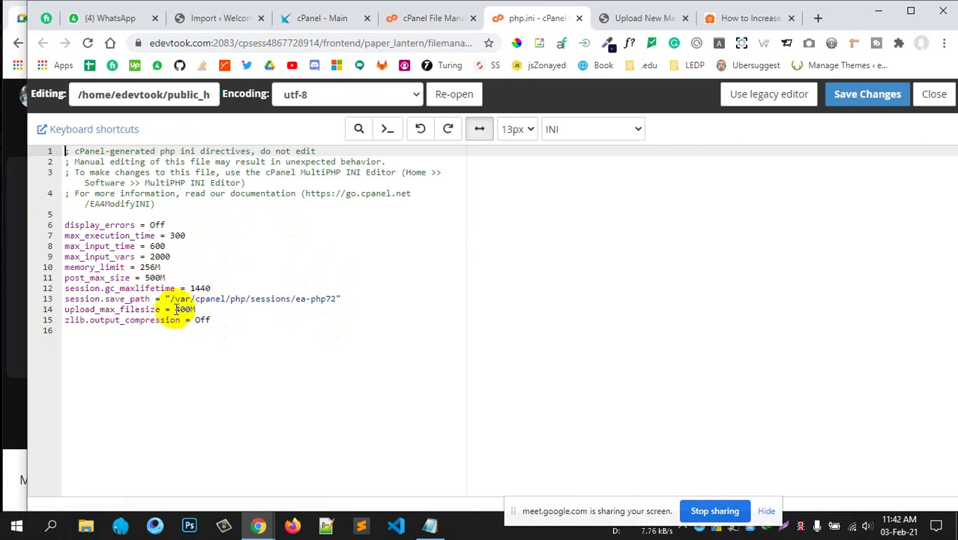
pyautogui.click(175, 309)
pyautogui.click(221, 318)
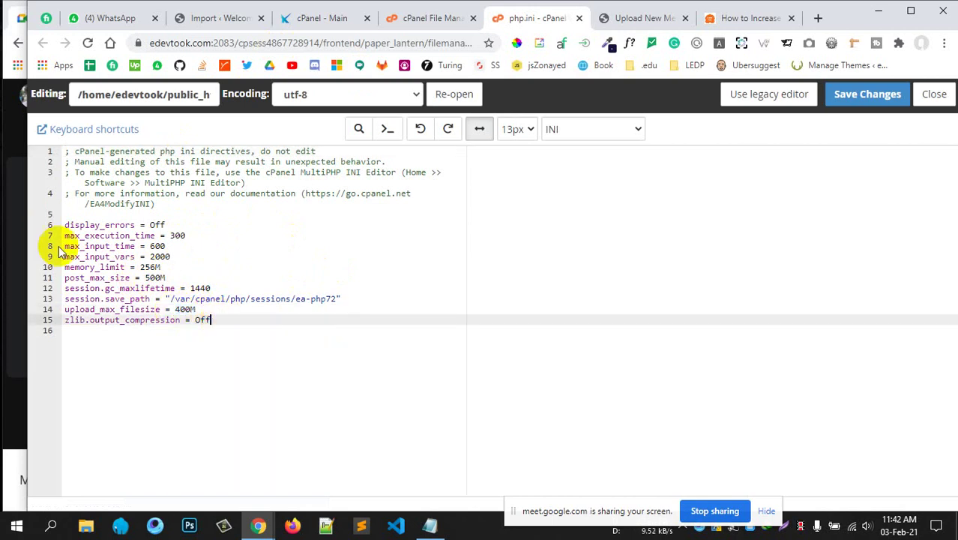
pyautogui.click(579, 18)
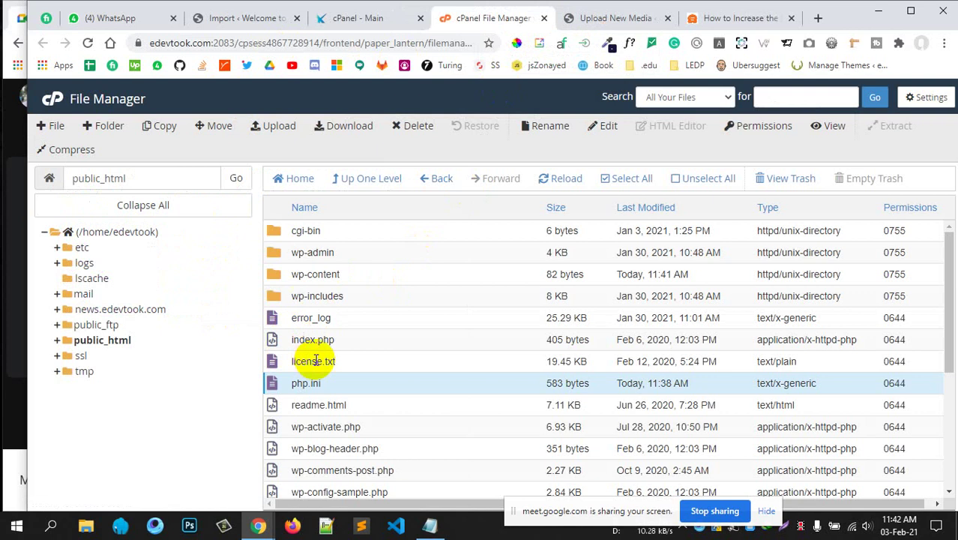
pyautogui.scroll(-1, 363, 365)
pyautogui.scroll(1, 363, 365)
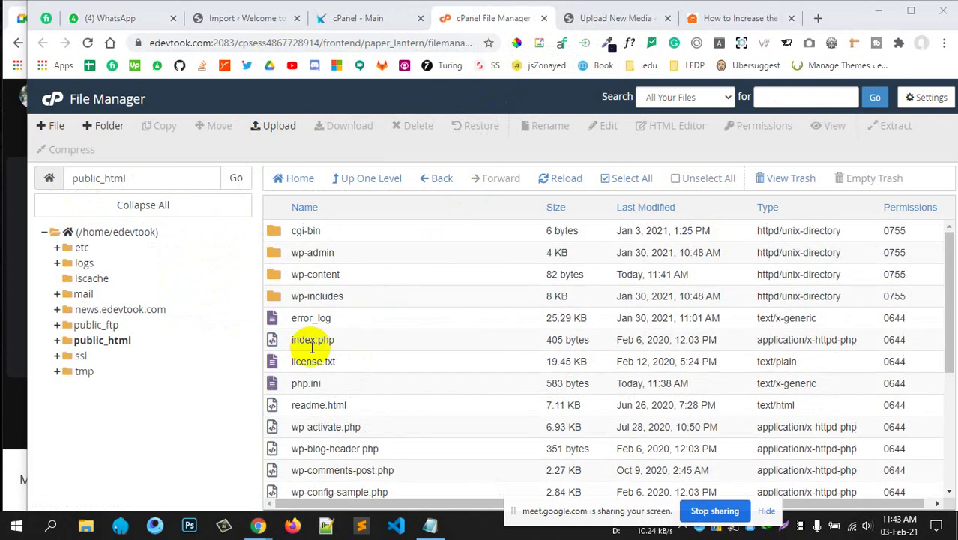
pyautogui.scroll(-1, 311, 398)
pyautogui.scroll(1, 363, 379)
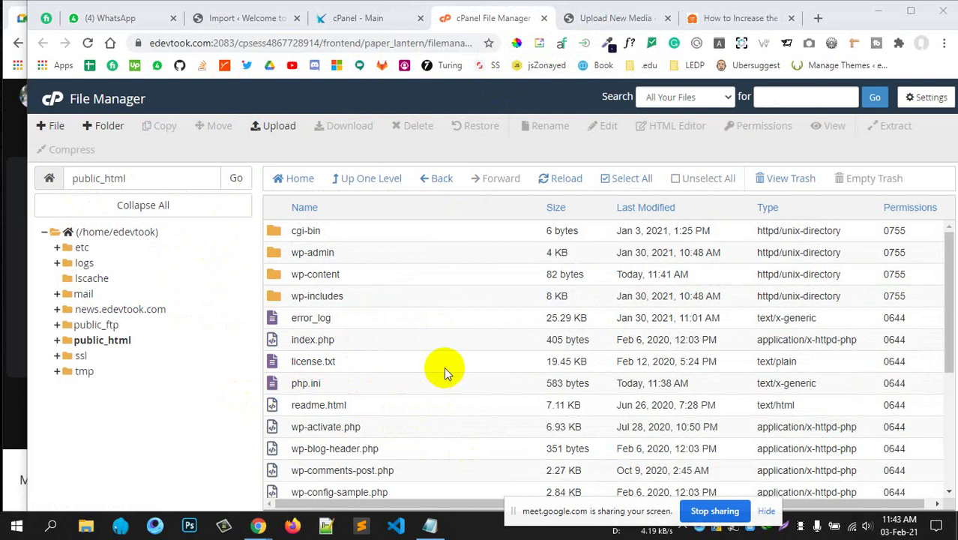
pyautogui.scroll(-1, 359, 381)
pyautogui.scroll(1, 325, 339)
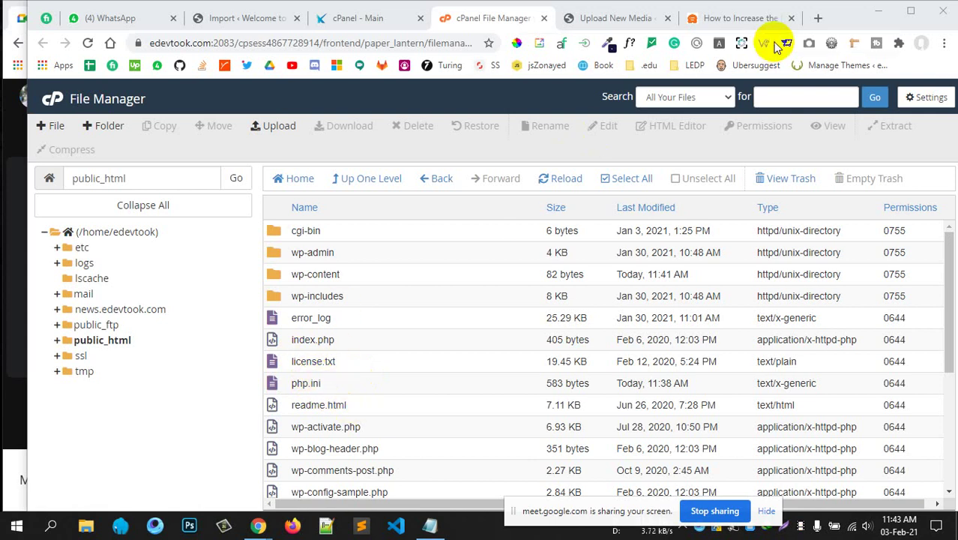
# Select the article's four php_value lines and open the local site's .htaccess in Notepad++.
pyautogui.click(741, 20)
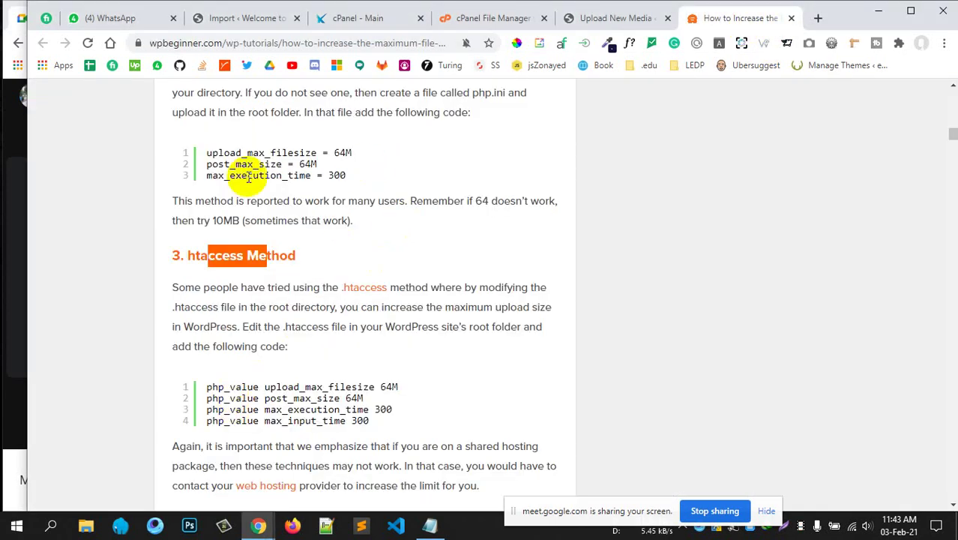
pyautogui.moveTo(208, 387); pyautogui.dragTo(387, 414)
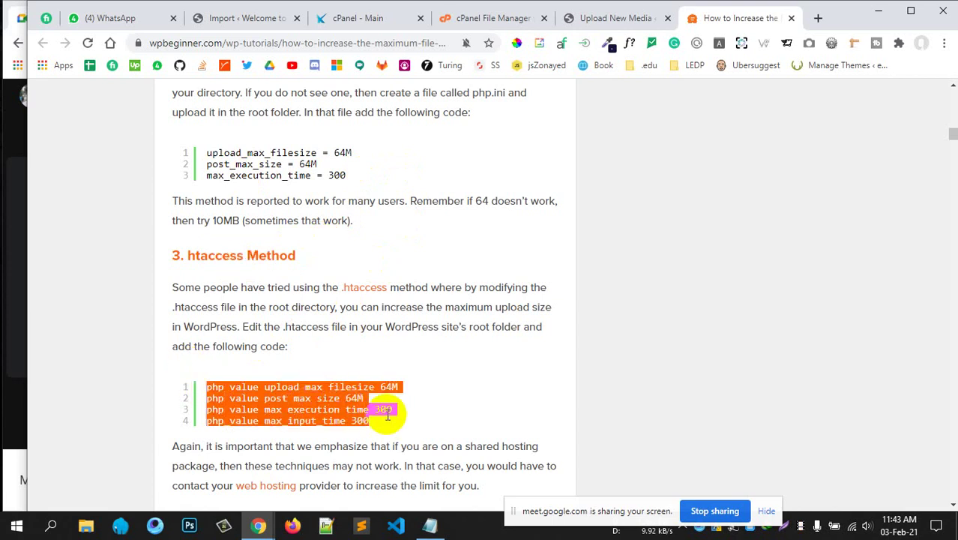
pyautogui.hotkey('alt', 'Tab')
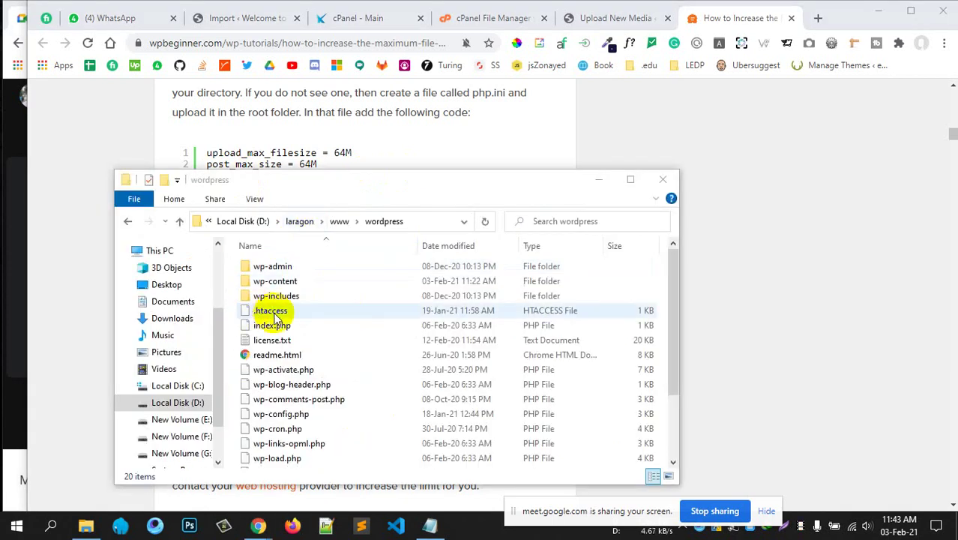
pyautogui.scroll(-2, 336, 376)
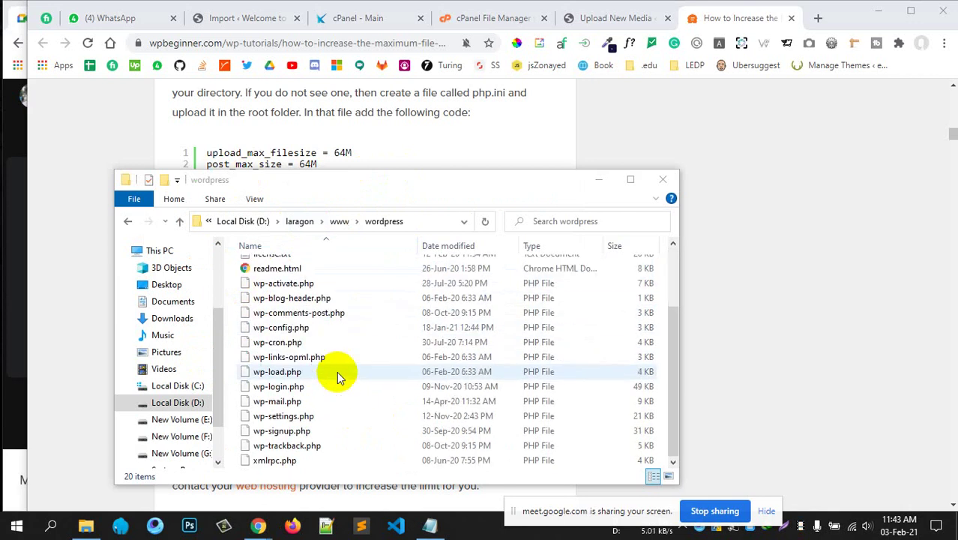
pyautogui.scroll(2, 336, 375)
pyautogui.scroll(-2, 335, 384)
pyautogui.scroll(2, 334, 386)
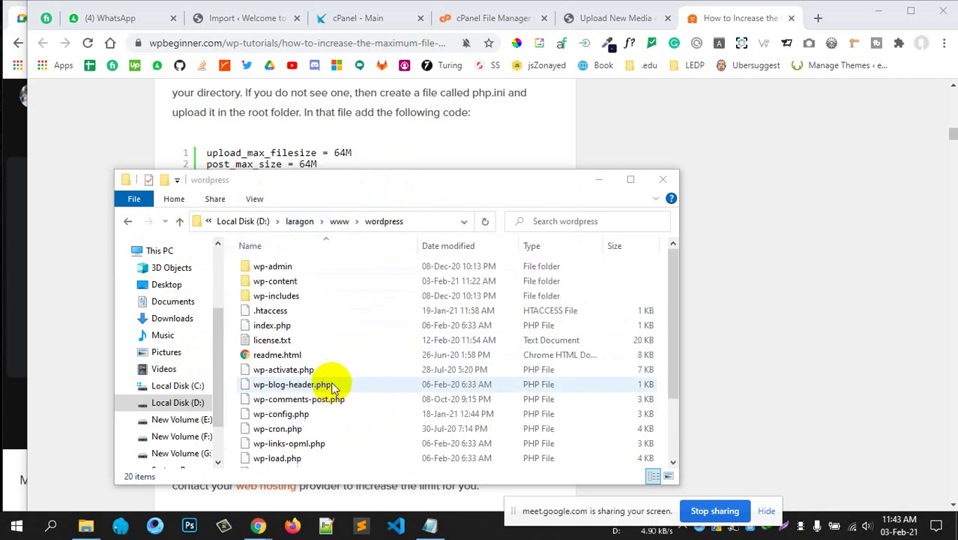
pyautogui.rightClick(315, 310)
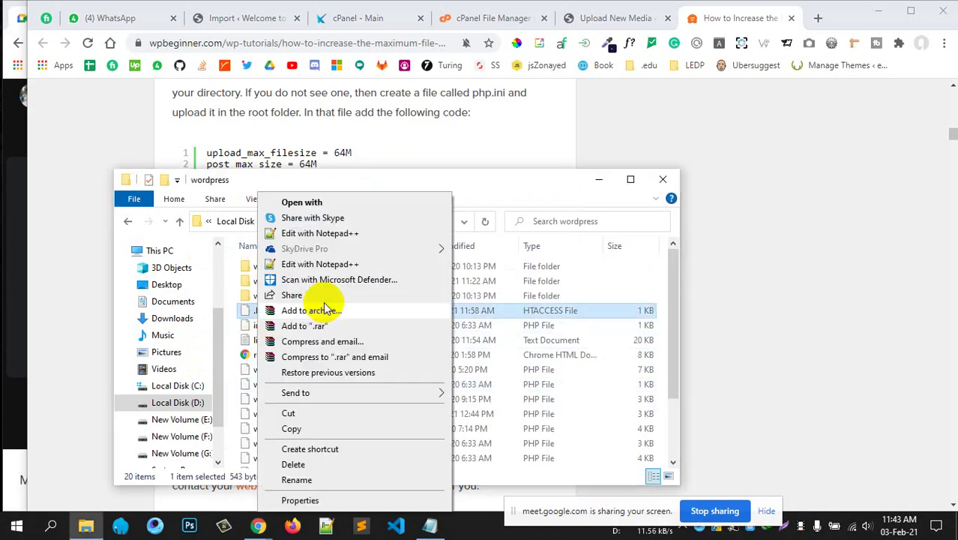
pyautogui.click(315, 233)
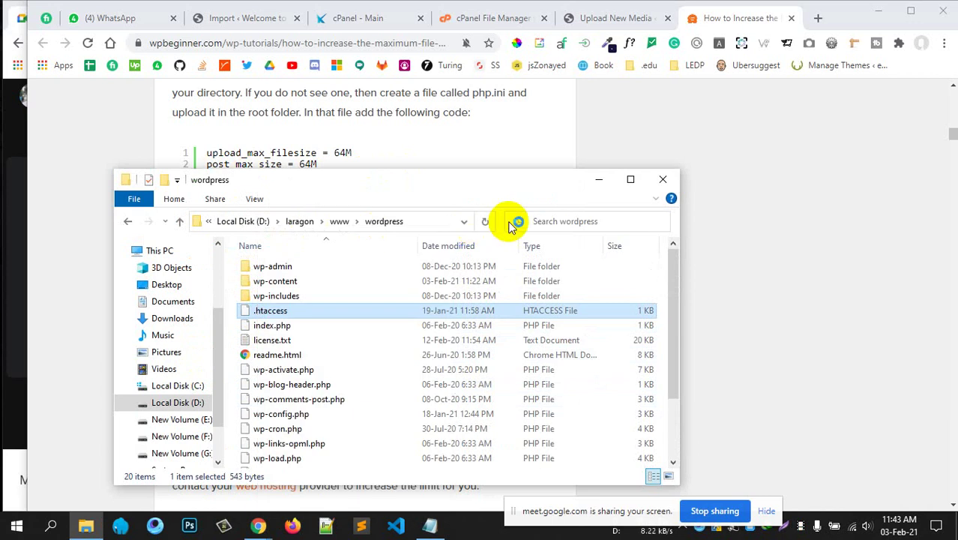
# Move the Notepad++ window aside and reselect the four php_value lines, bringing up their context menu.
pyautogui.click(602, 180)
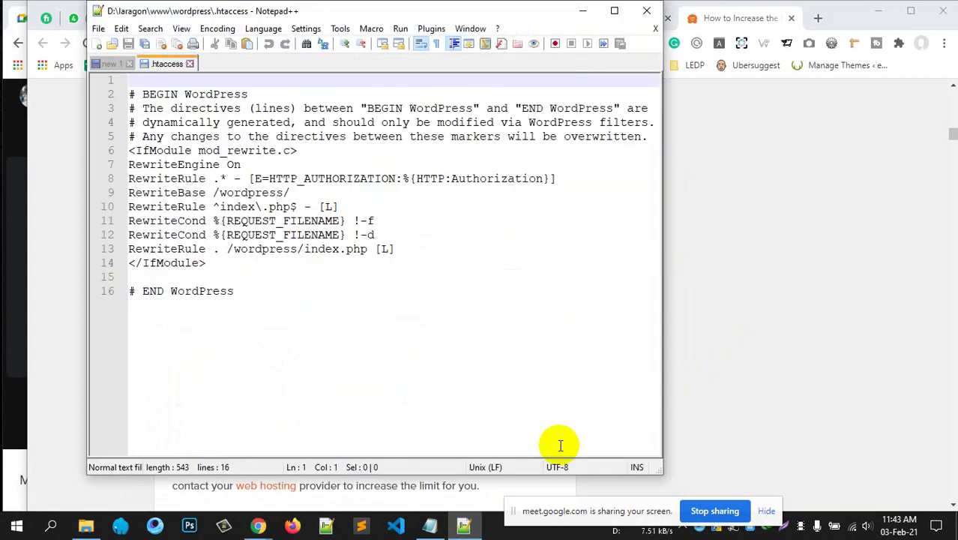
pyautogui.moveTo(429, 15); pyautogui.dragTo(779, 54)
pyautogui.moveTo(416, 415); pyautogui.dragTo(212, 390)
pyautogui.rightClick(235, 398)
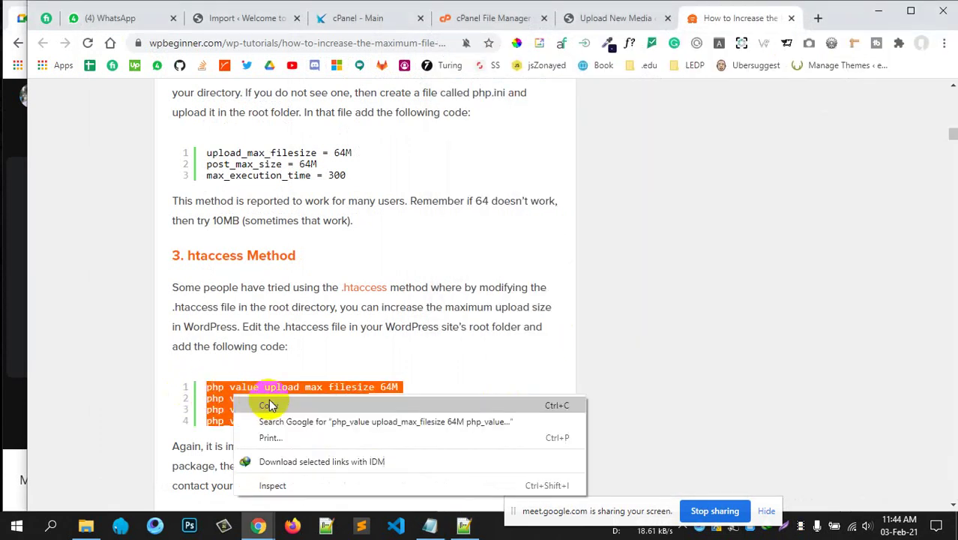
# Copy the four php_value upload-limit lines and paste them below </IfModule> in .htaccess.
pyautogui.click(311, 405)
pyautogui.click(464, 524)
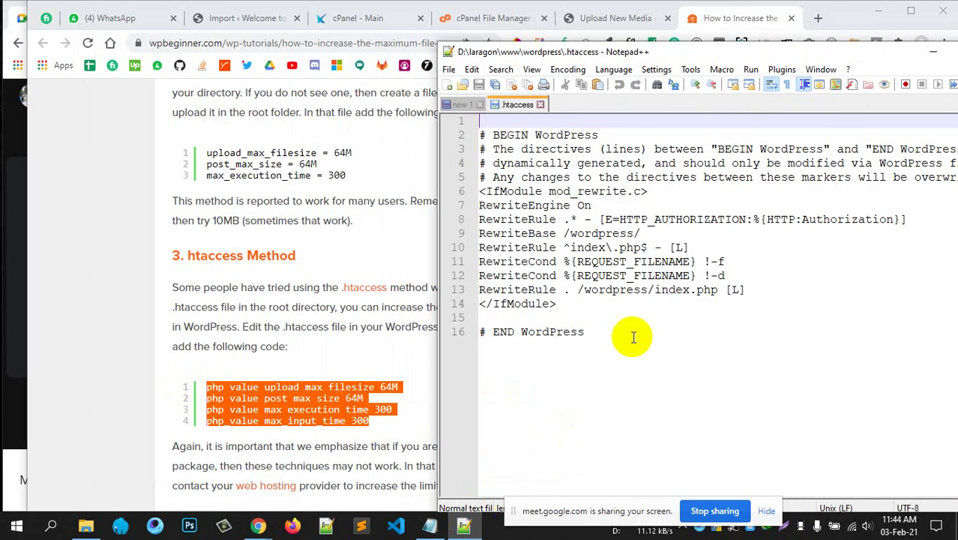
pyautogui.click(761, 294)
pyautogui.click(581, 300)
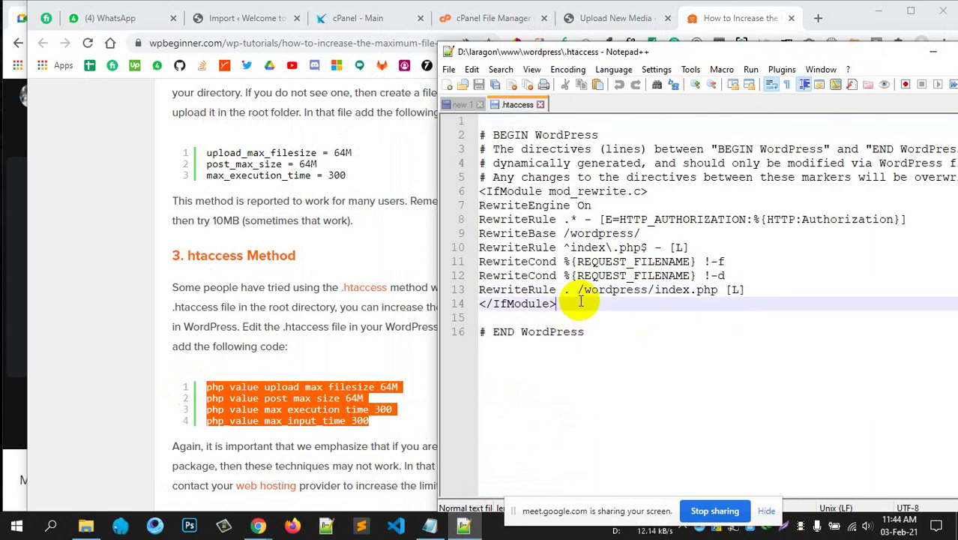
pyautogui.press('Return')
pyautogui.press('Return')
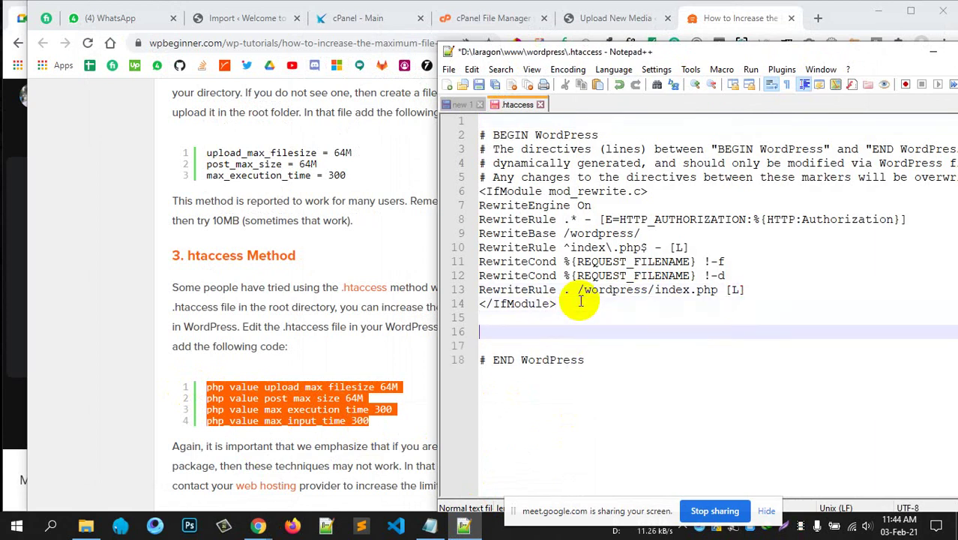
pyautogui.hotkey('ctrl', 'v')
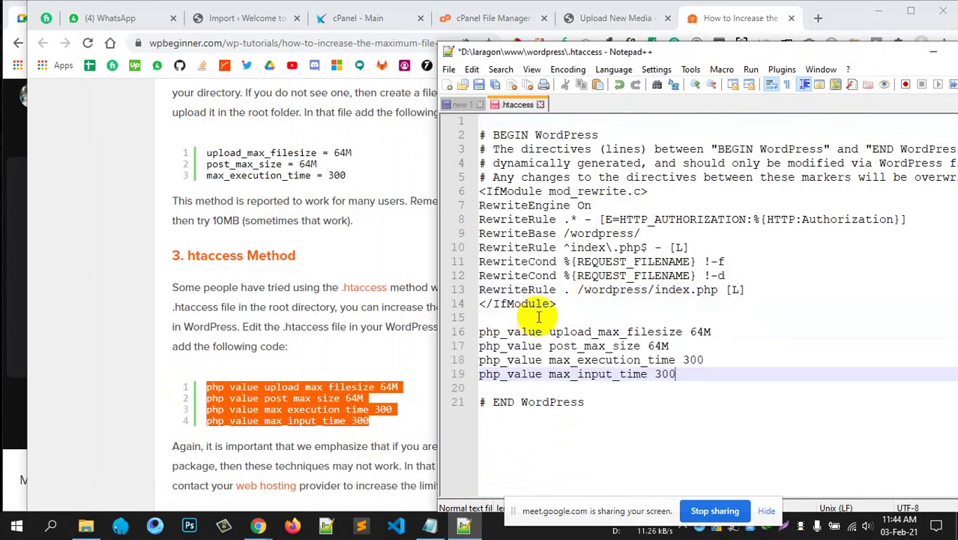
# Close the .htaccess editor and return to the WordPress Import page.
pyautogui.moveTo(757, 52); pyautogui.dragTo(402, 42)
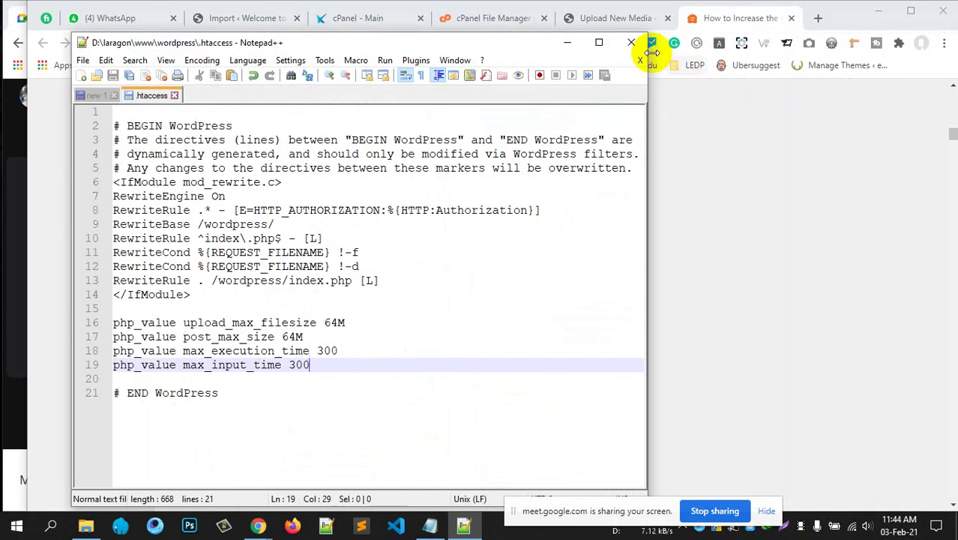
pyautogui.click(637, 47)
pyautogui.click(235, 18)
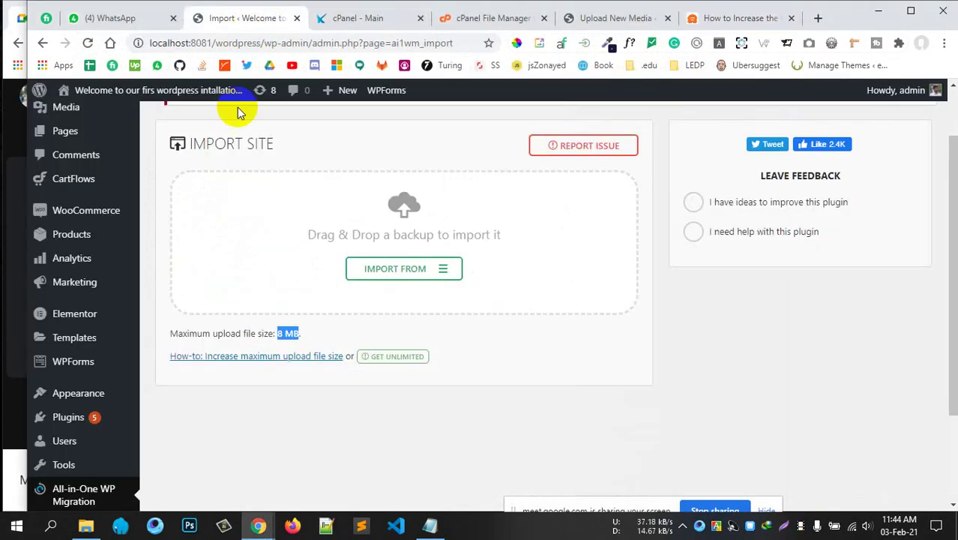
# Reload the All-in-One WP Migration Import page to check the new upload limit.
pyautogui.click(86, 43)
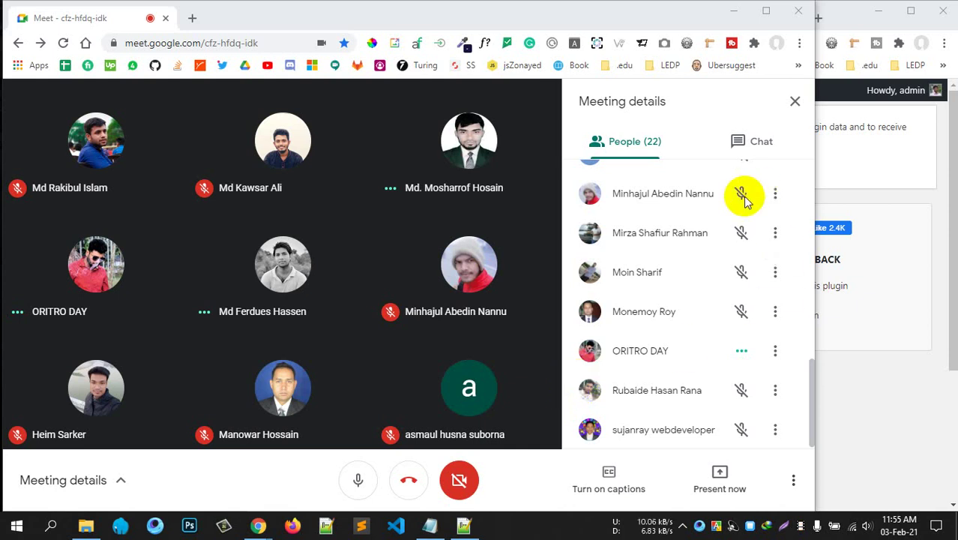
# Dismiss the meeting panel, close the File Manager and Import tabs, and show cPanel's home page.
pyautogui.click(775, 129)
pyautogui.click(923, 203)
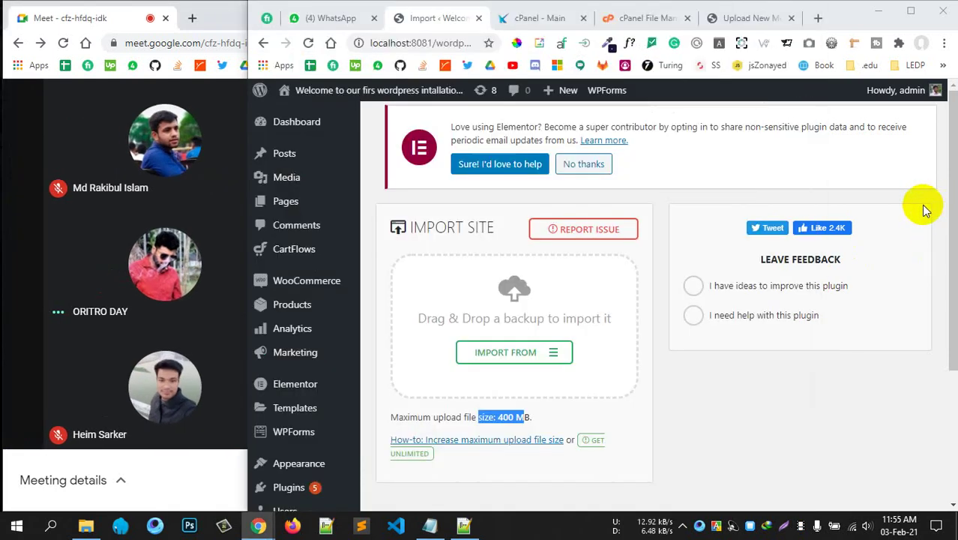
pyautogui.click(633, 17)
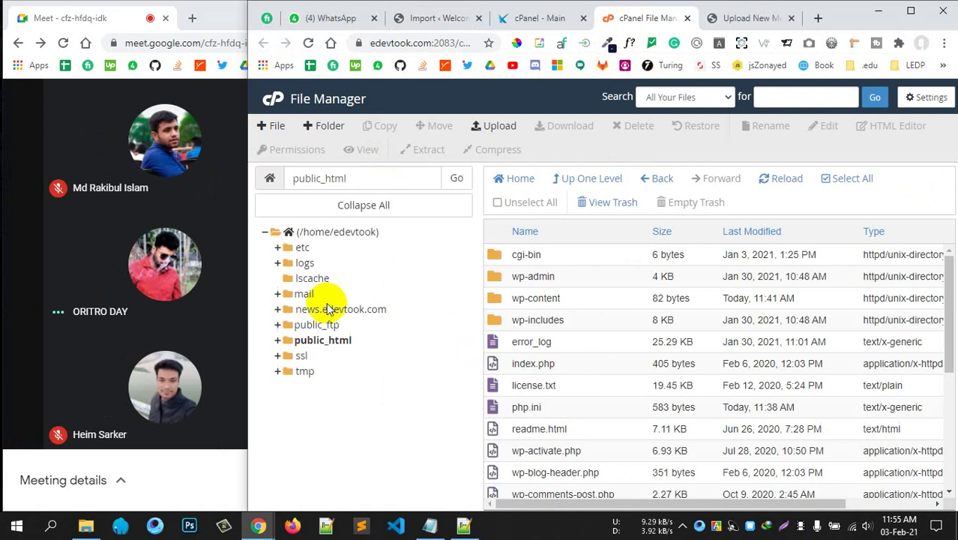
pyautogui.click(686, 18)
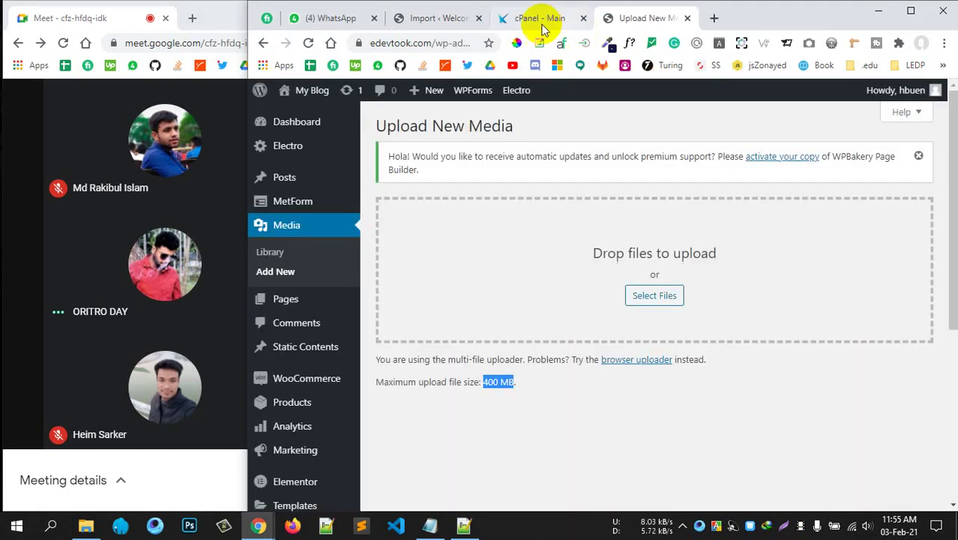
pyautogui.click(539, 18)
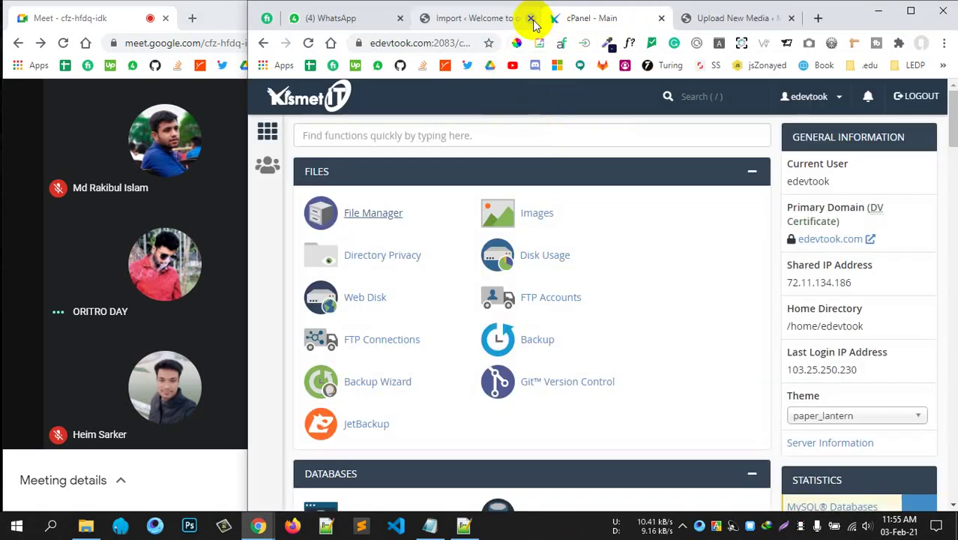
pyautogui.click(524, 18)
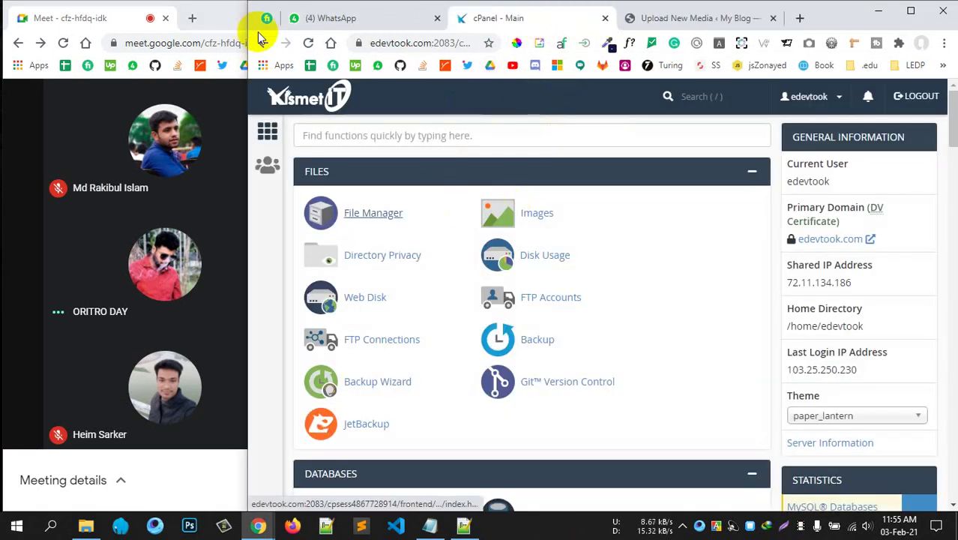
pyautogui.moveTo(247, 8); pyautogui.dragTo(428, 6)
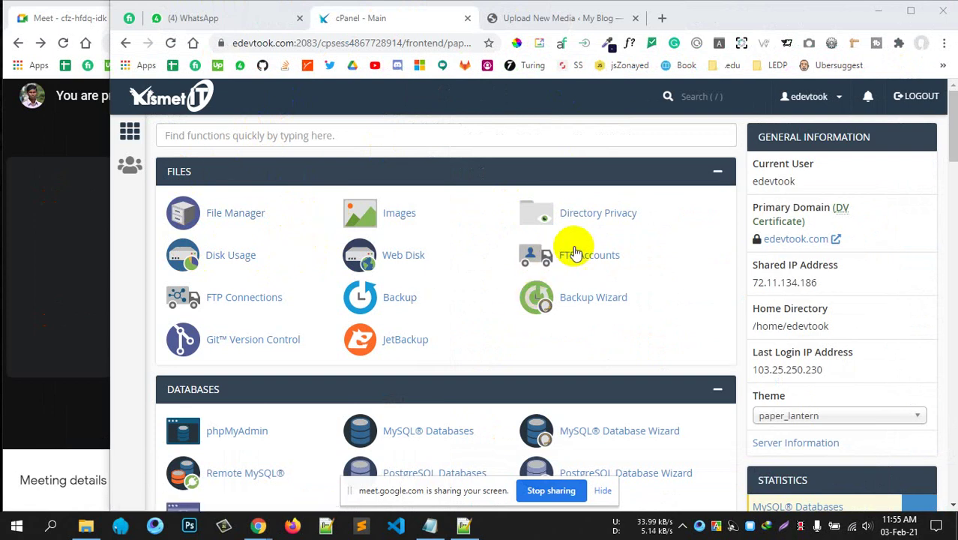
# Search cPanel for 'ftp', check the FTP Accounts usage figure, and open FTP Accounts.
pyautogui.click(299, 135)
pyautogui.write('ftp')
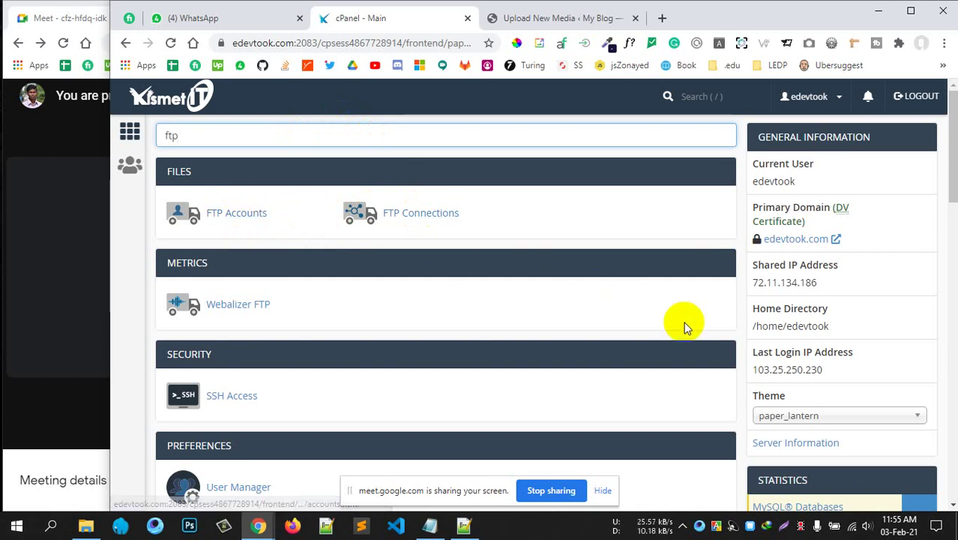
pyautogui.scroll(-5, 760, 359)
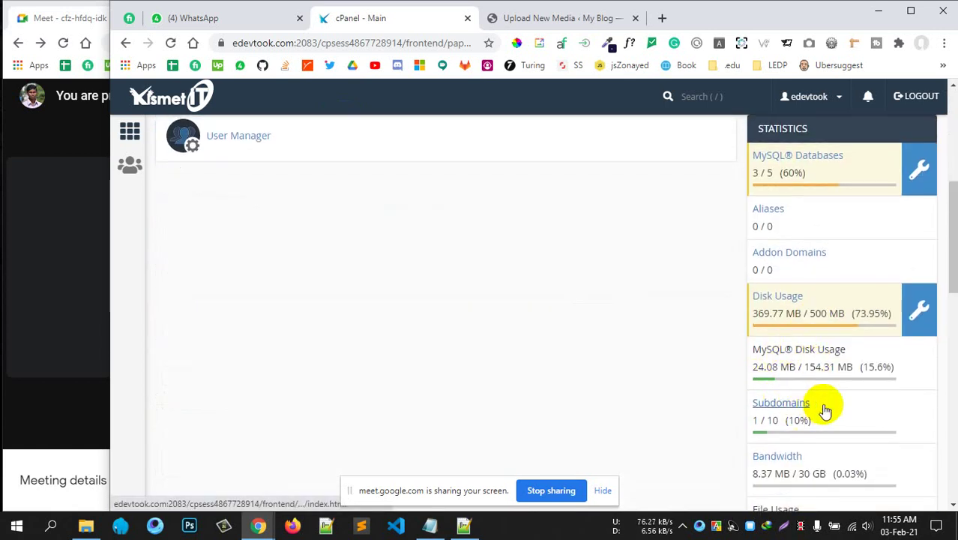
pyautogui.scroll(-1, 825, 407)
pyautogui.scroll(-2, 828, 405)
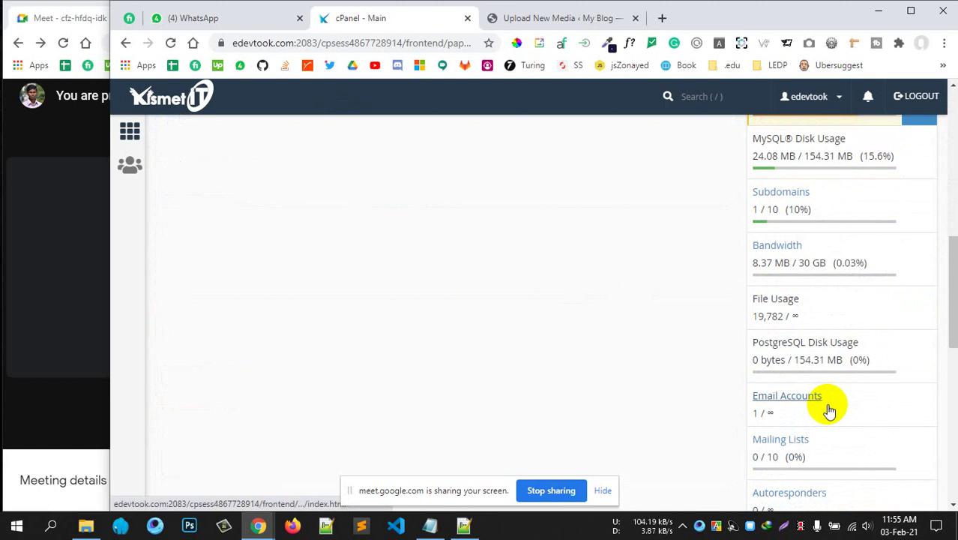
pyautogui.scroll(-1, 828, 406)
pyautogui.scroll(-2, 797, 440)
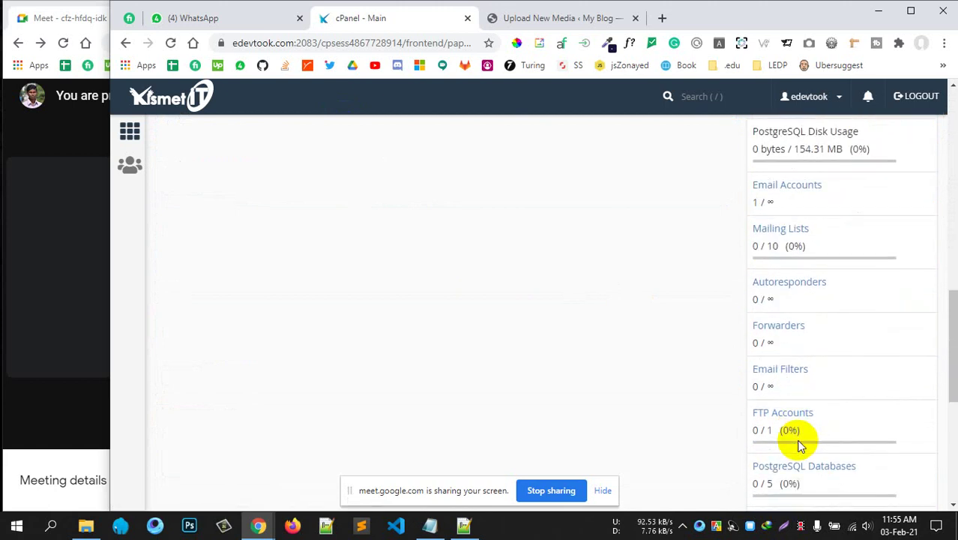
pyautogui.moveTo(757, 433); pyautogui.dragTo(812, 438)
pyautogui.click(536, 375)
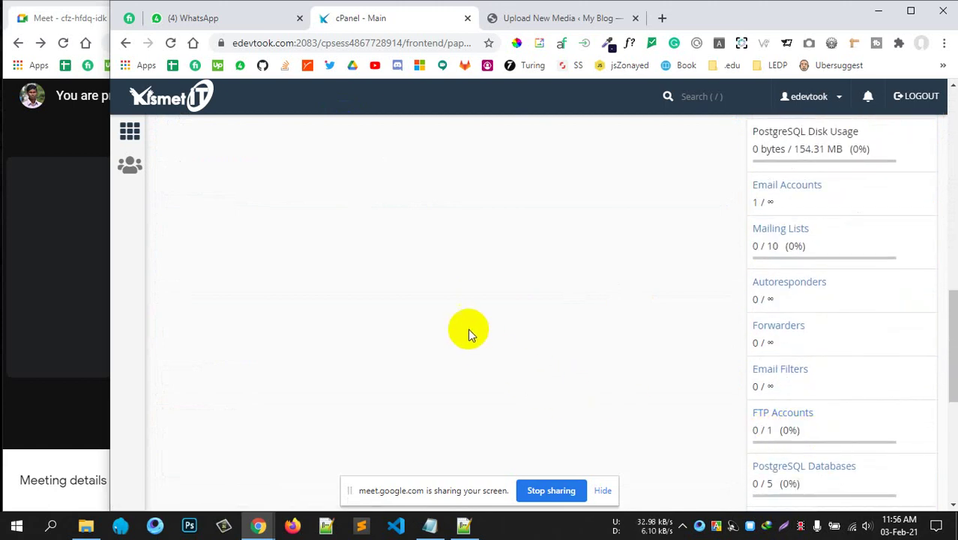
pyautogui.scroll(10, 368, 301)
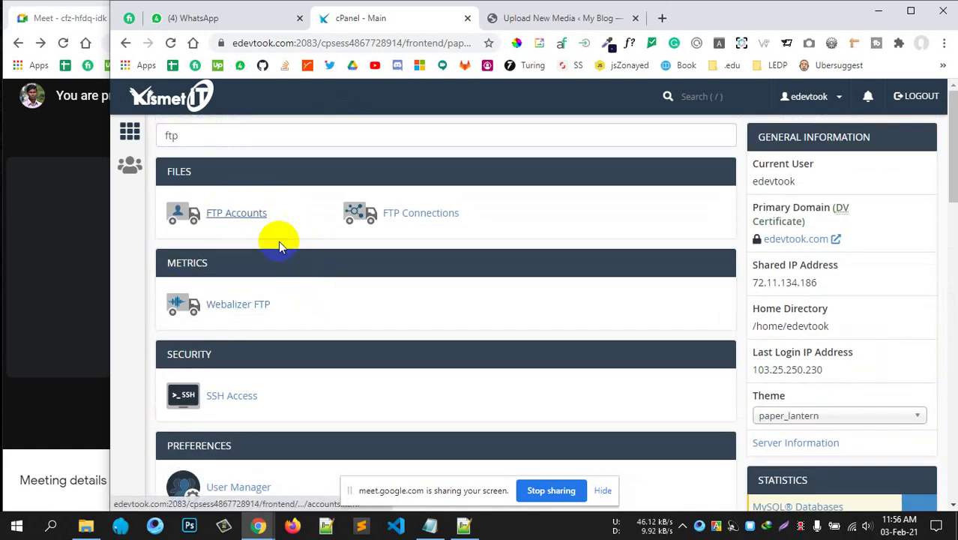
pyautogui.click(255, 212)
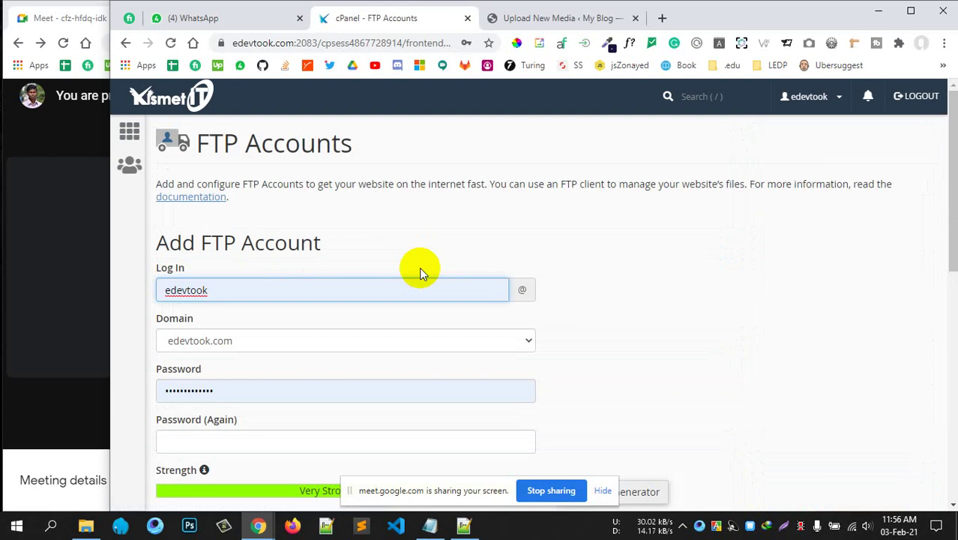
# Review the Add FTP Account form's login name edevtook and its pre-filled password field.
pyautogui.click(619, 330)
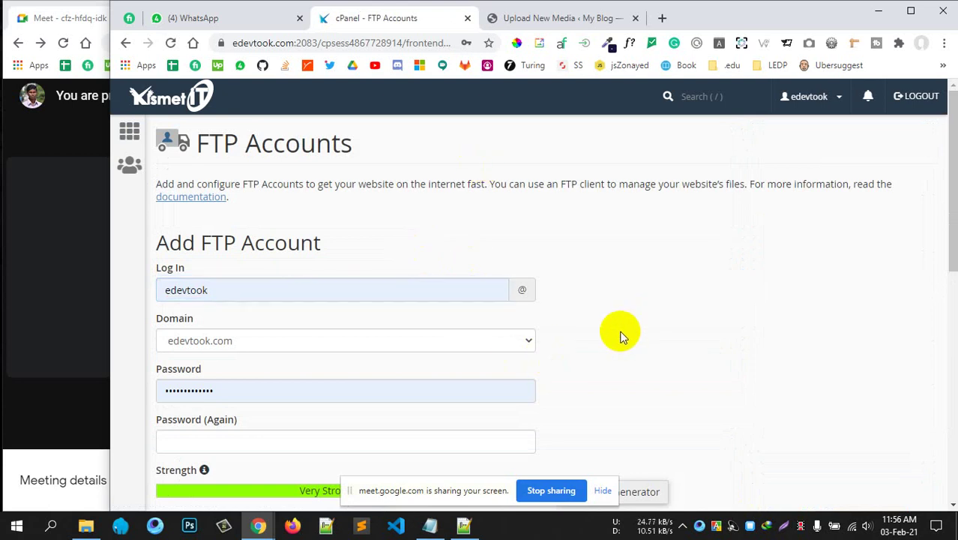
pyautogui.click(266, 295)
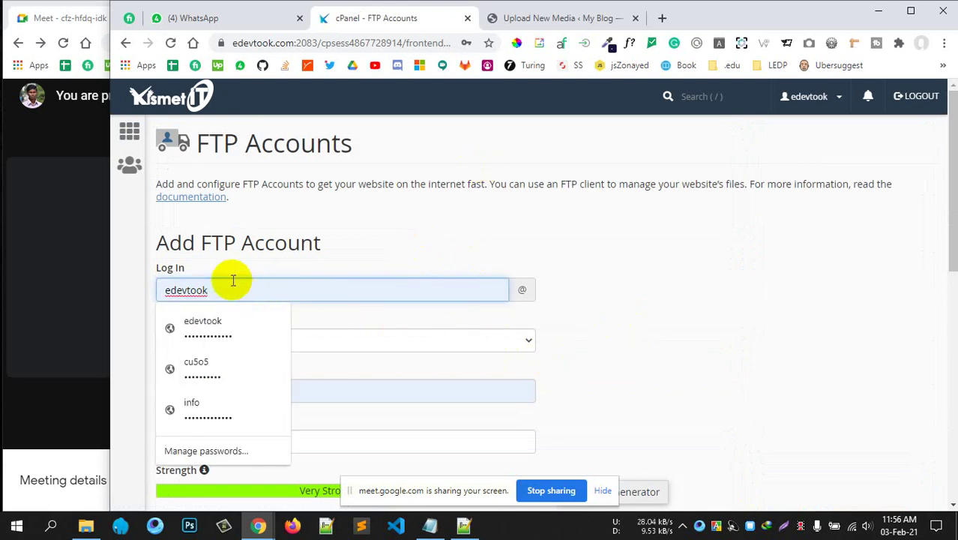
pyautogui.click(365, 265)
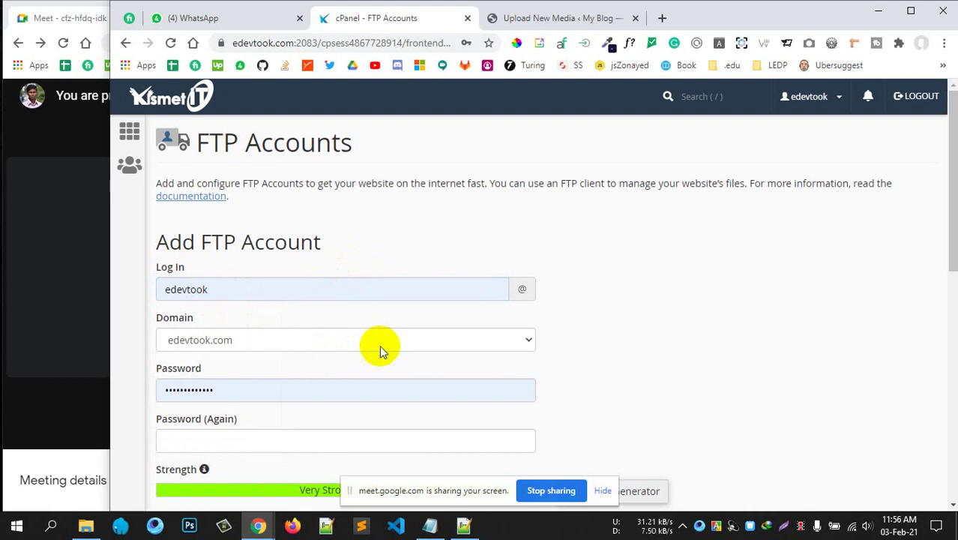
pyautogui.scroll(-1, 379, 345)
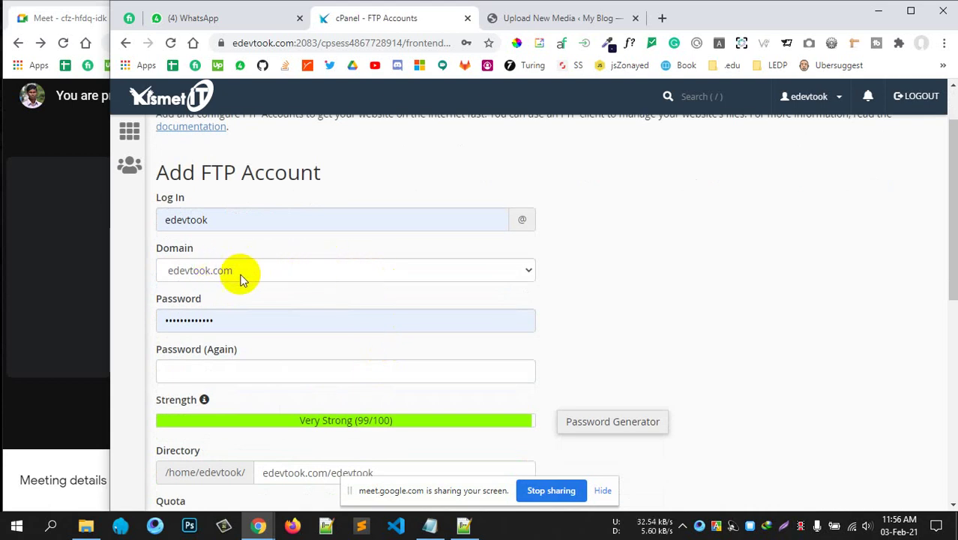
pyautogui.scroll(-1, 267, 336)
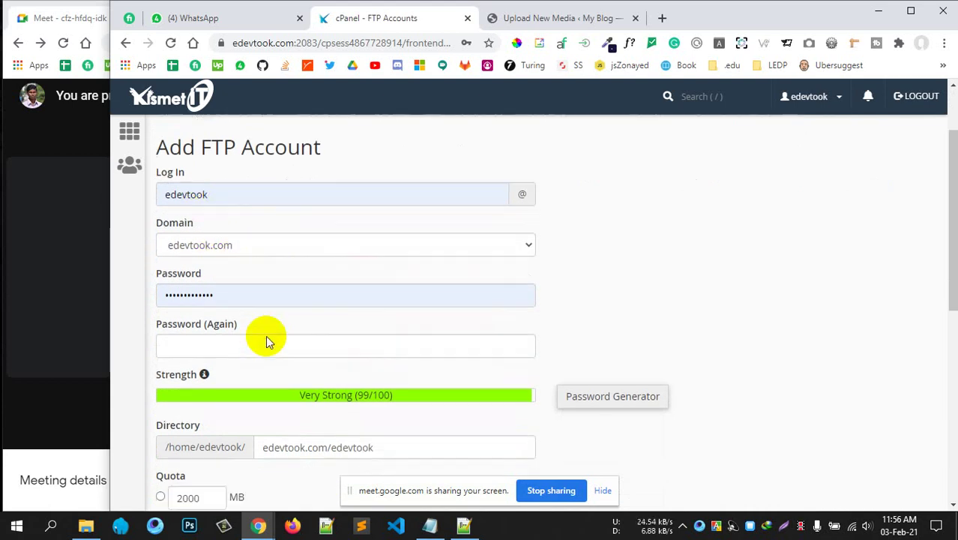
pyautogui.click(260, 249)
pyautogui.moveTo(262, 249); pyautogui.dragTo(135, 250)
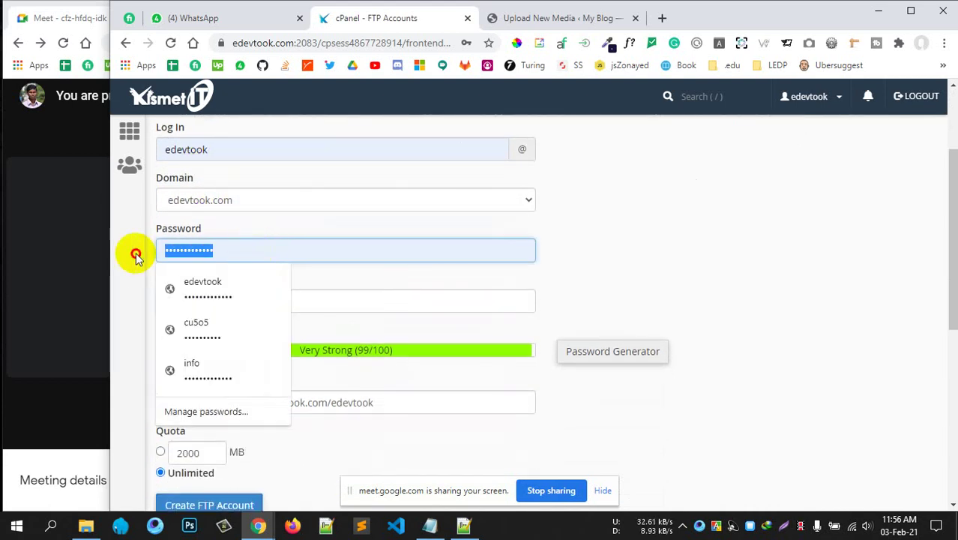
pyautogui.moveTo(214, 150); pyautogui.dragTo(158, 152)
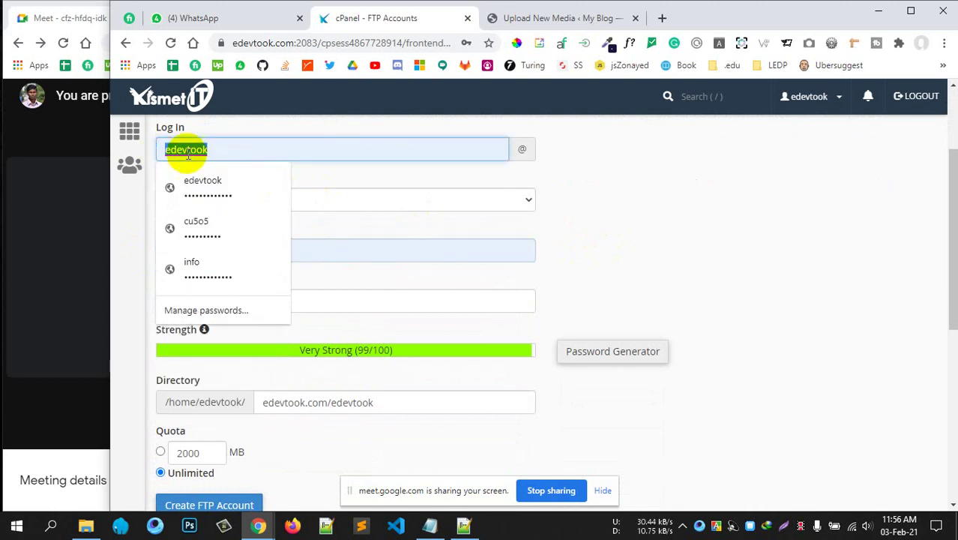
pyautogui.click(680, 215)
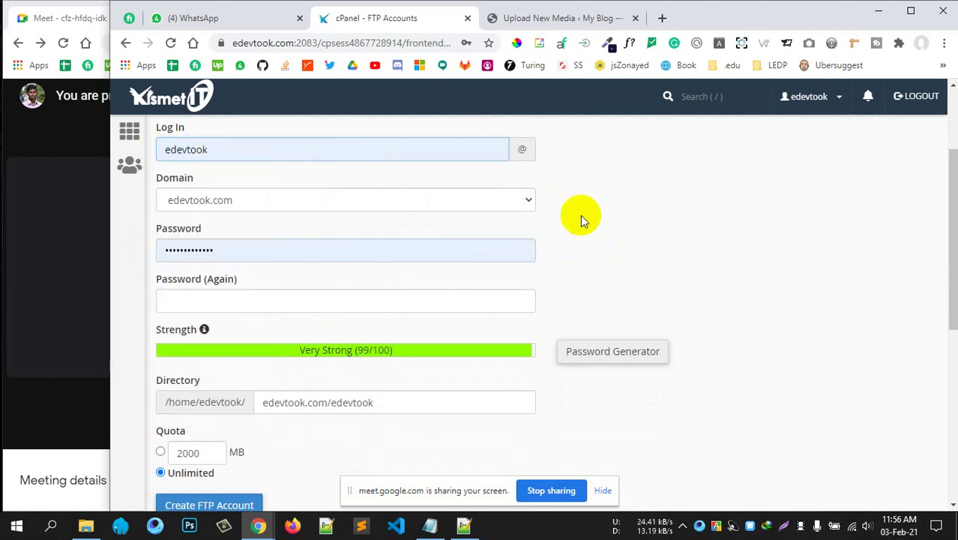
pyautogui.doubleClick(224, 250)
pyautogui.write('12345678')
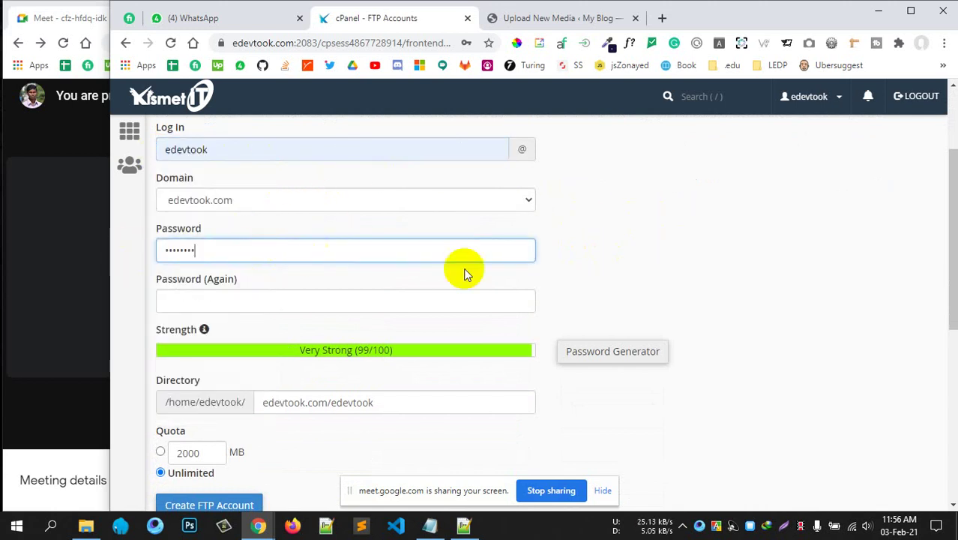
pyautogui.click(283, 299)
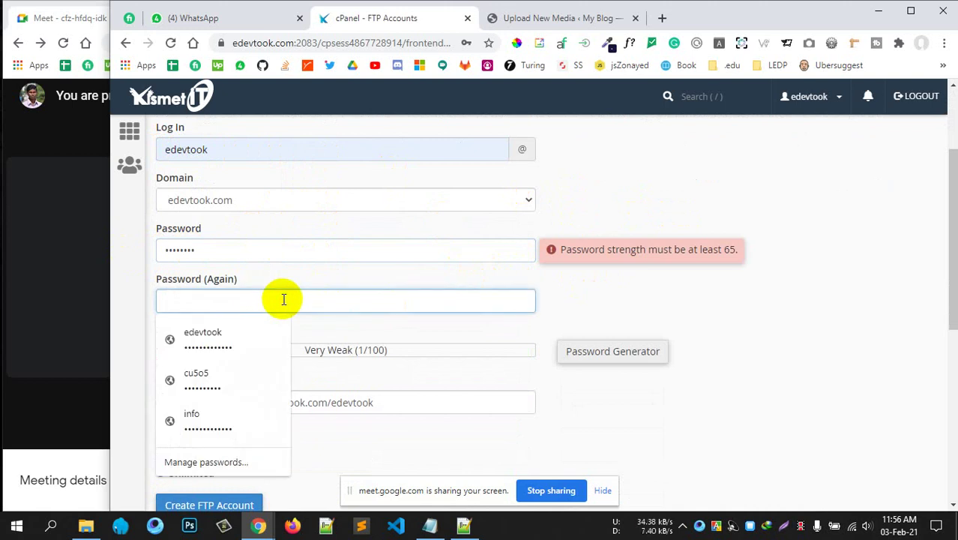
pyautogui.write('12345678')
pyautogui.click(543, 301)
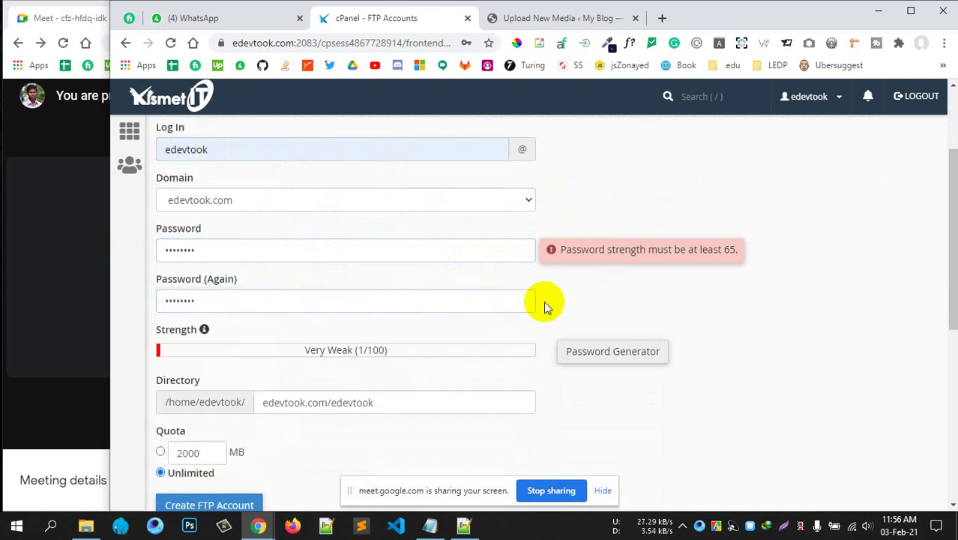
pyautogui.scroll(-1, 352, 347)
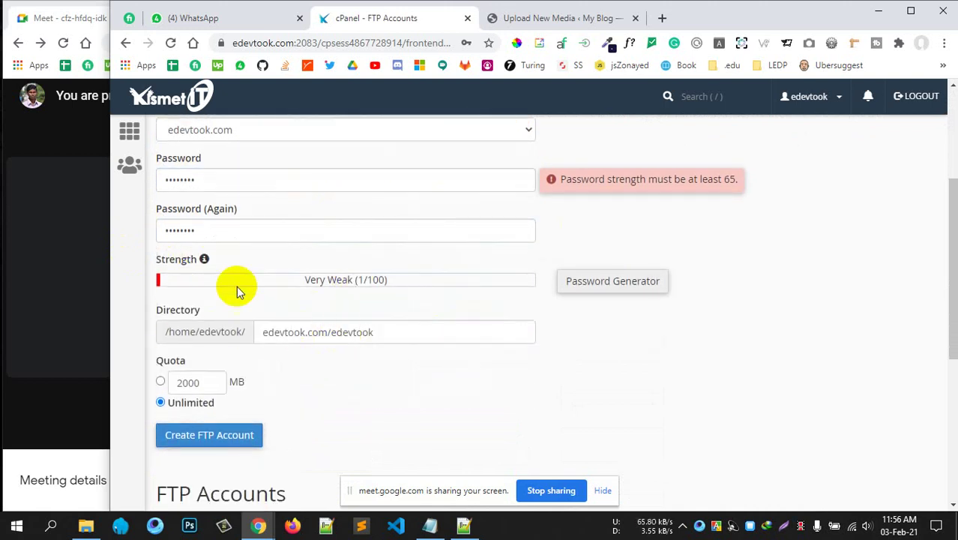
pyautogui.moveTo(168, 306); pyautogui.dragTo(169, 308)
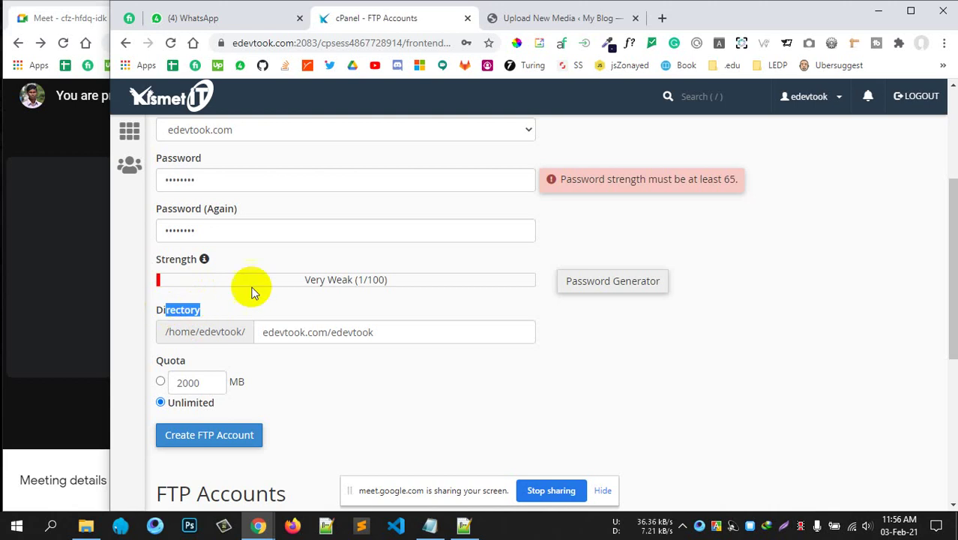
pyautogui.scroll(2, 220, 186)
pyautogui.scroll(-2, 220, 256)
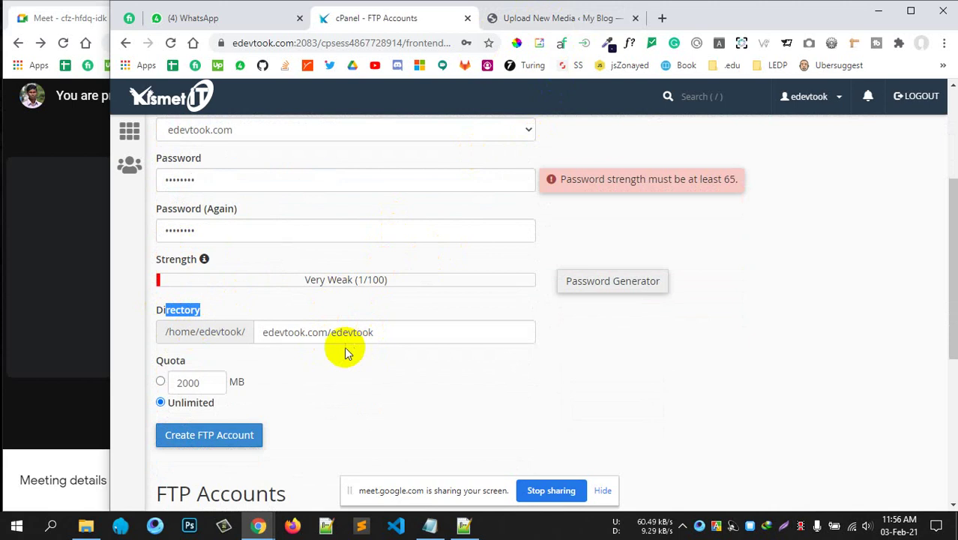
# Open cPanel home in a new tab, close the WordPress upload page, and open File Manager.
pyautogui.middleClick(218, 66)
pyautogui.click(666, 21)
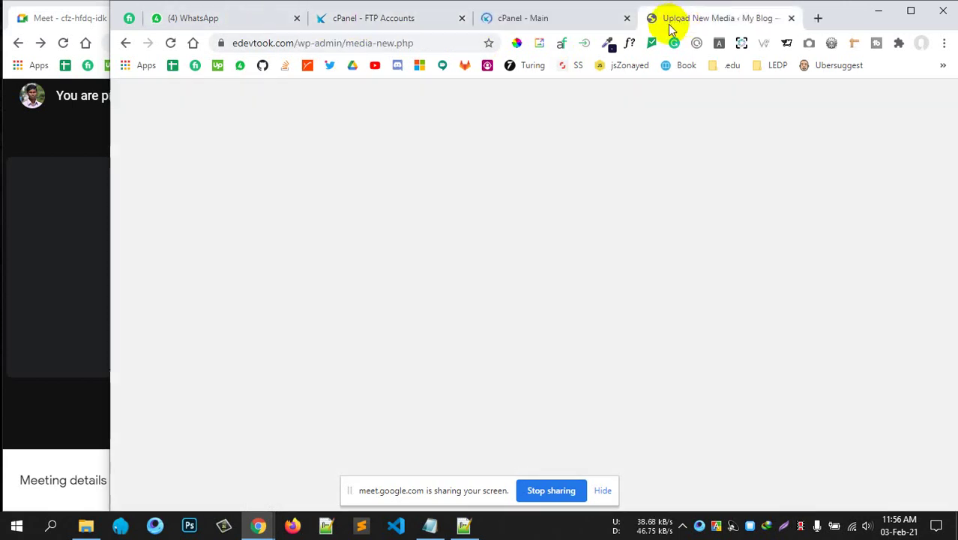
pyautogui.click(556, 21)
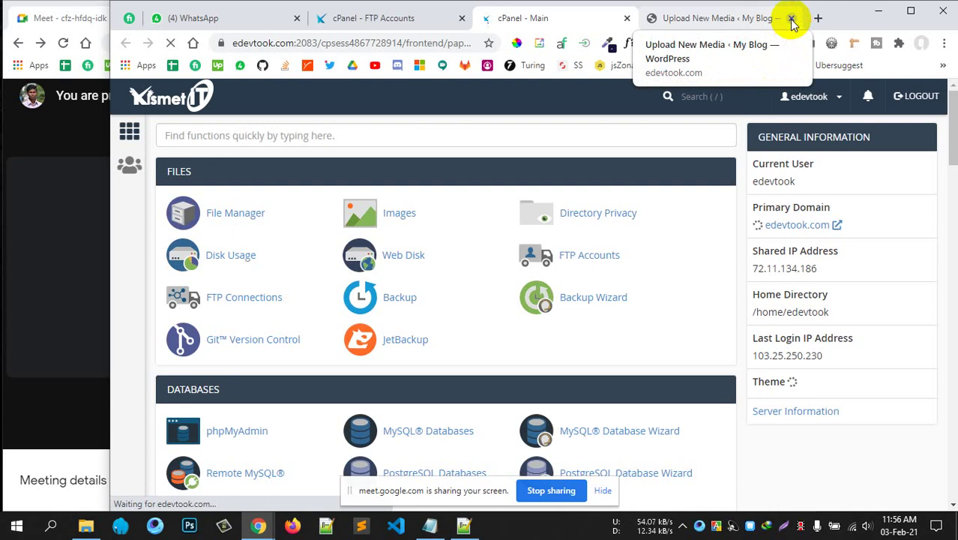
pyautogui.click(792, 20)
pyautogui.click(248, 215)
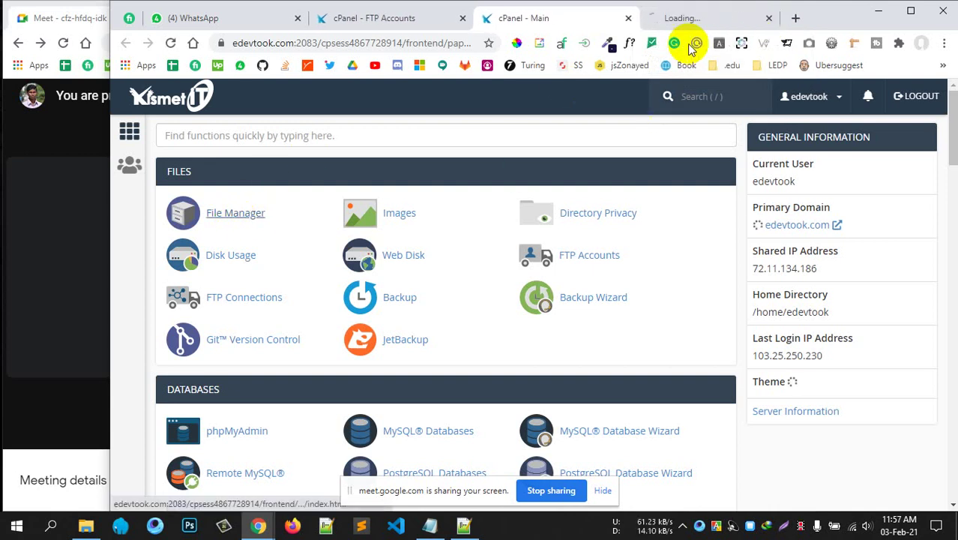
pyautogui.click(680, 18)
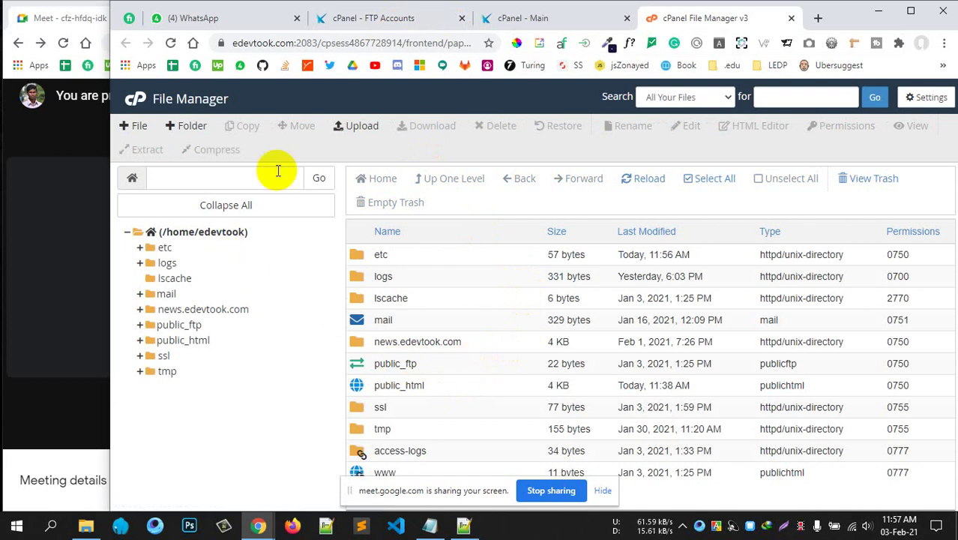
# Compare the FTP account's directory edevtook.com/edevtook with the home folder in File Manager.
pyautogui.click(397, 20)
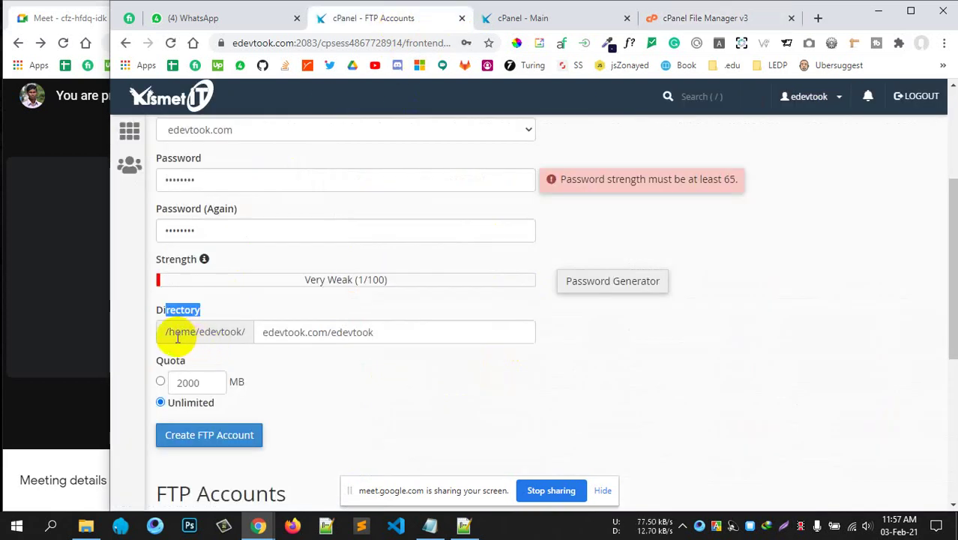
pyautogui.moveTo(170, 334); pyautogui.dragTo(244, 333)
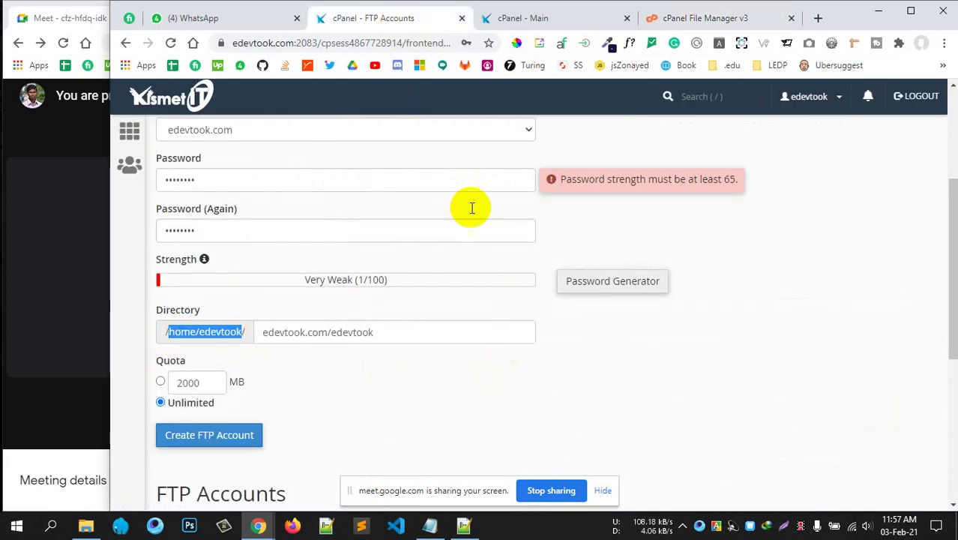
pyautogui.click(708, 19)
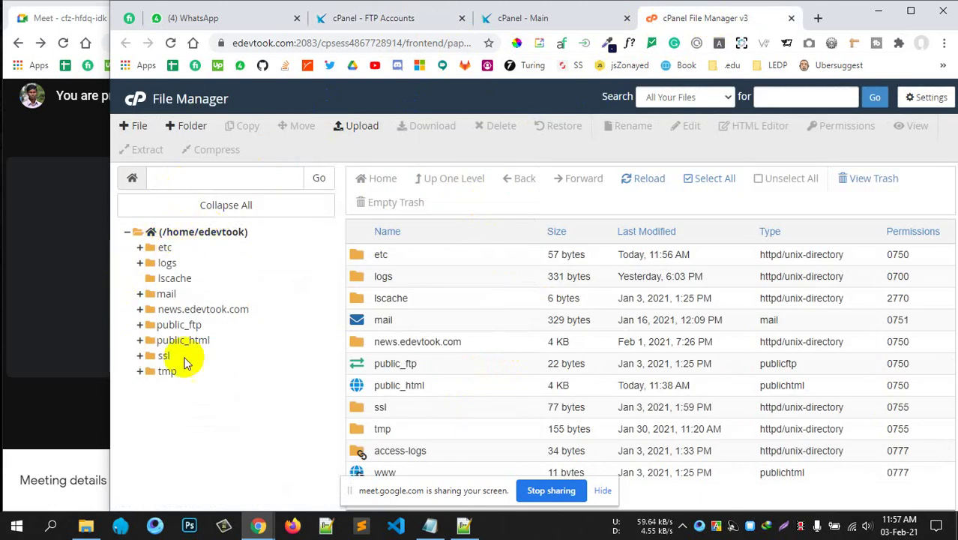
pyautogui.click(517, 18)
pyautogui.click(374, 19)
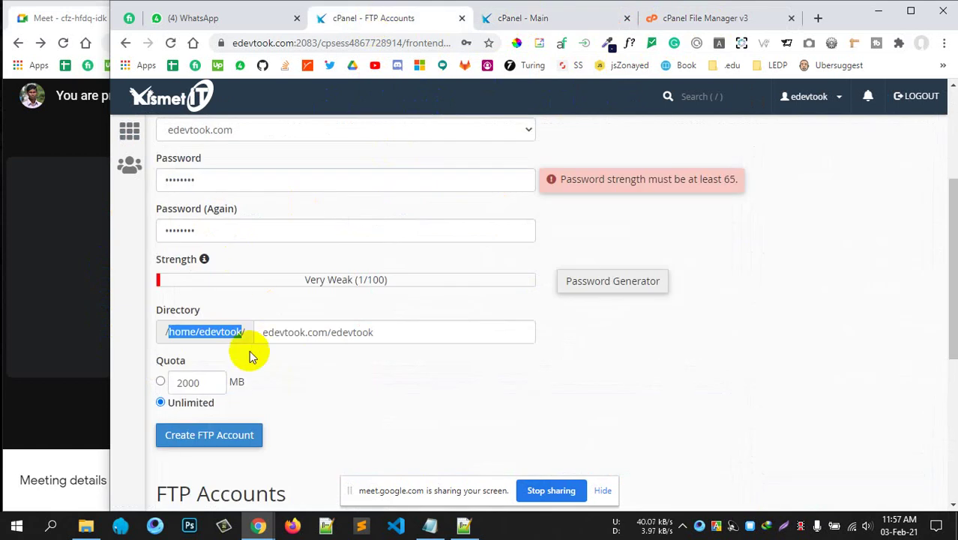
pyautogui.moveTo(264, 333); pyautogui.dragTo(379, 332)
pyautogui.click(405, 332)
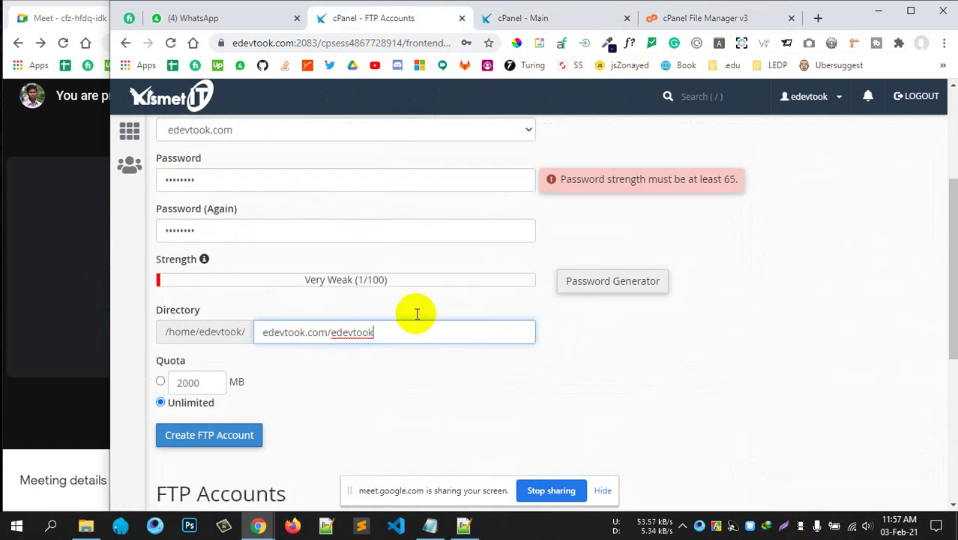
pyautogui.click(687, 18)
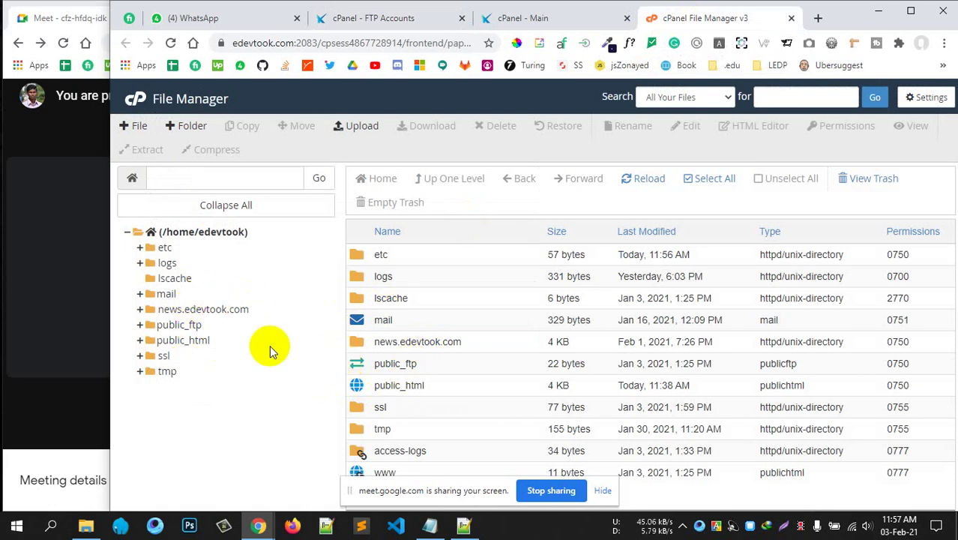
pyautogui.click(427, 20)
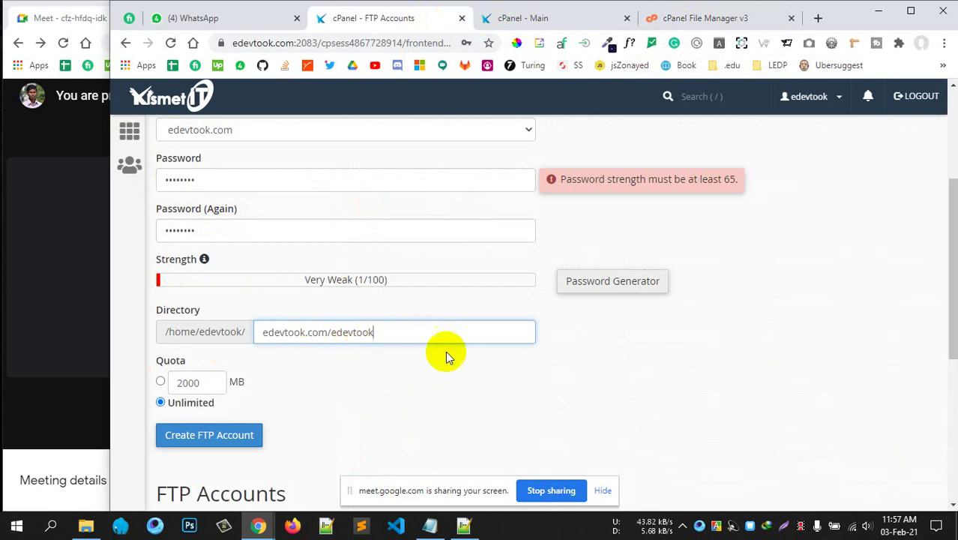
pyautogui.click(618, 381)
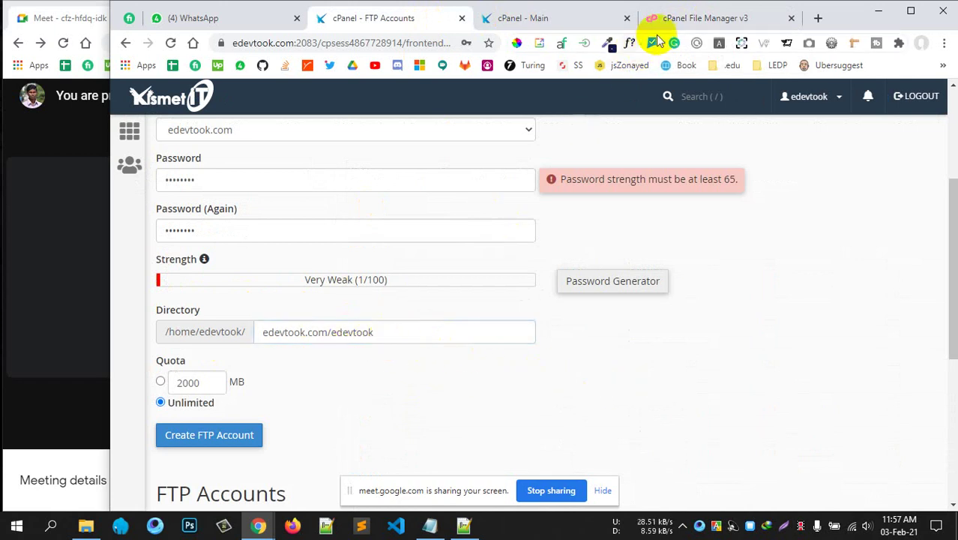
pyautogui.click(674, 21)
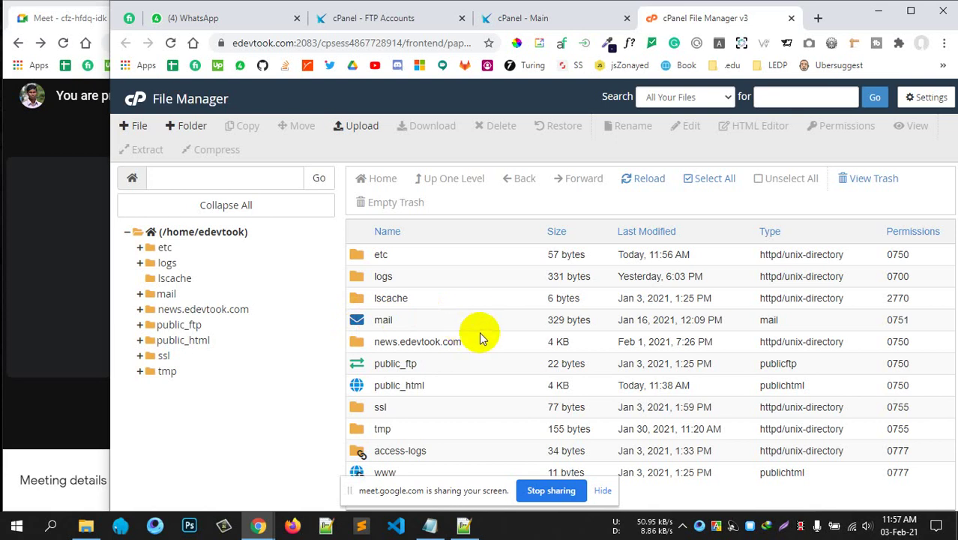
# Open the public_html folder in File Manager and review its contents.
pyautogui.doubleClick(359, 388)
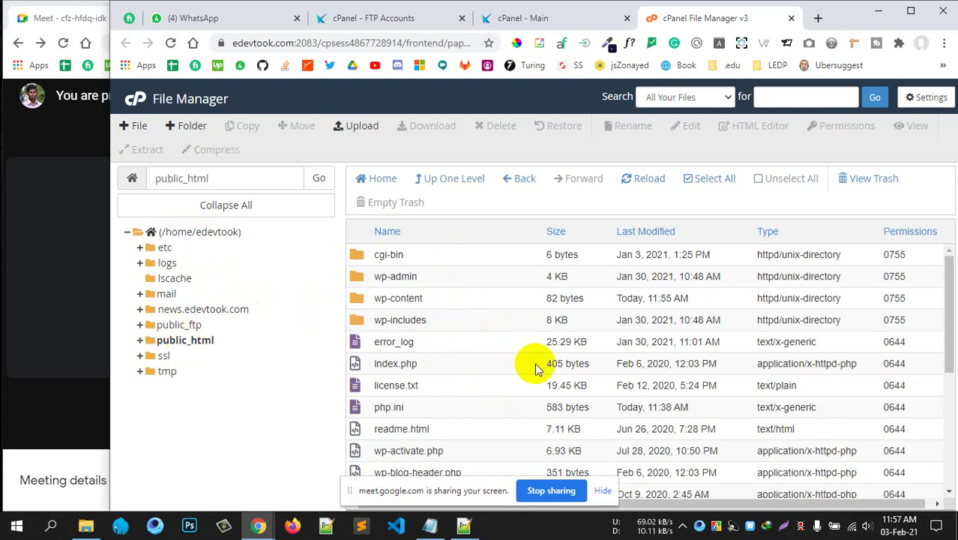
pyautogui.scroll(-3, 534, 367)
pyautogui.scroll(3, 534, 364)
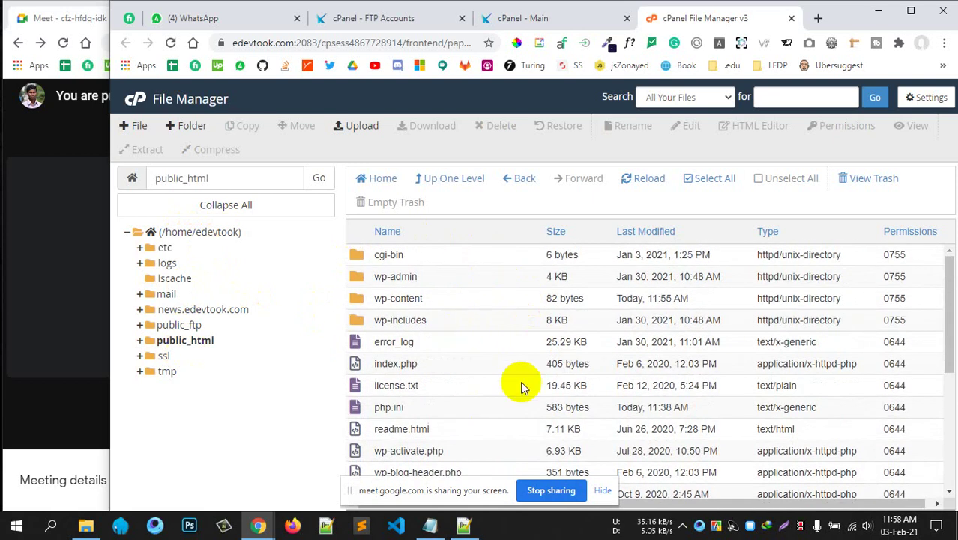
pyautogui.click(407, 19)
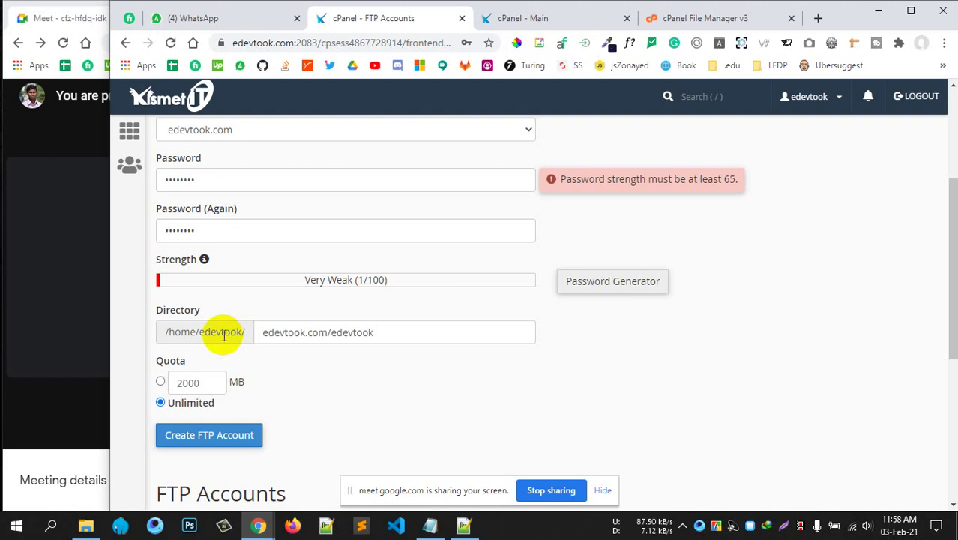
# Set the FTP account directory to public_html and try creating the account.
pyautogui.tripleClick(462, 339)
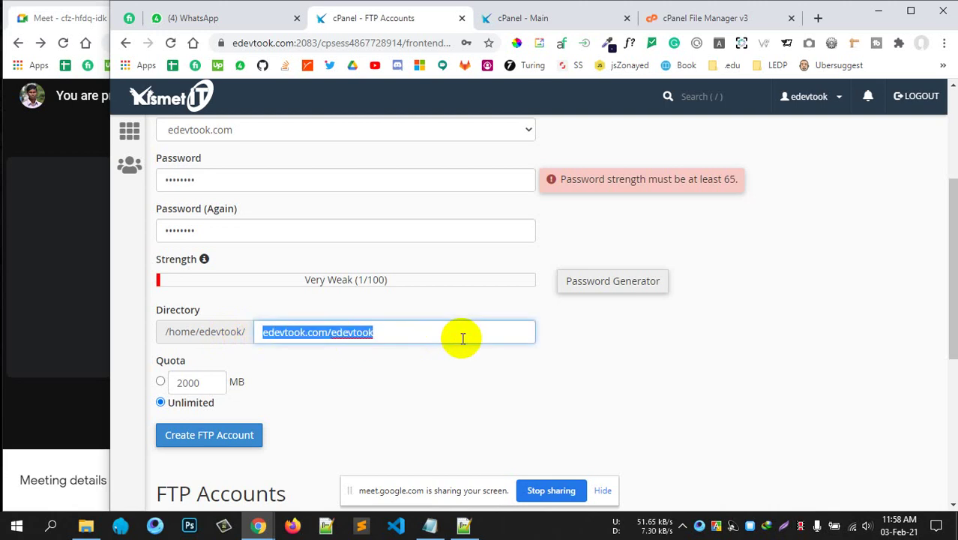
pyautogui.write('public_h')
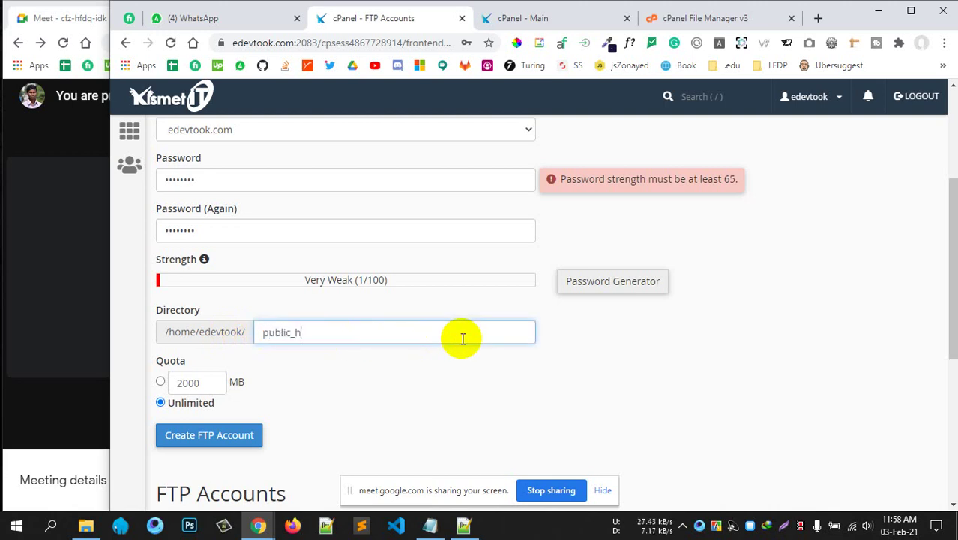
pyautogui.write('tml')
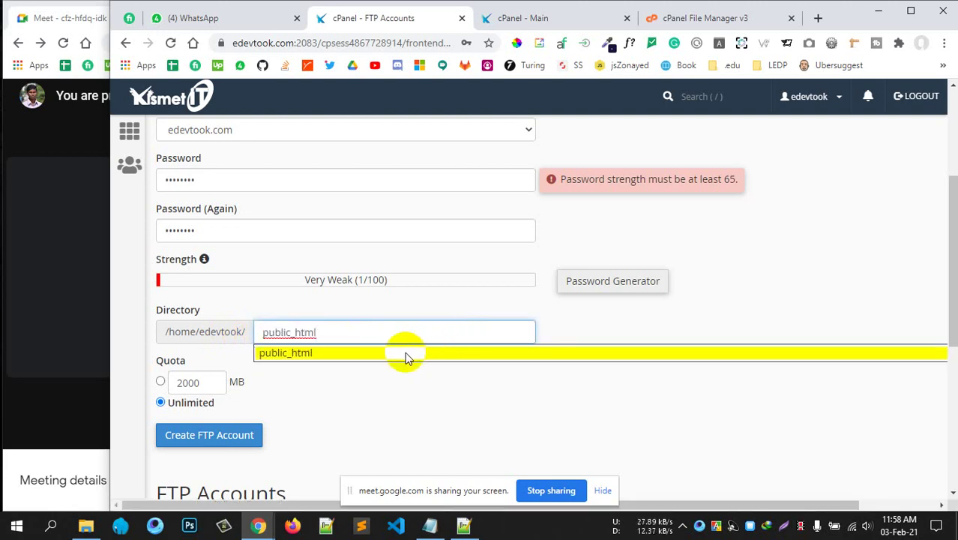
pyautogui.click(406, 354)
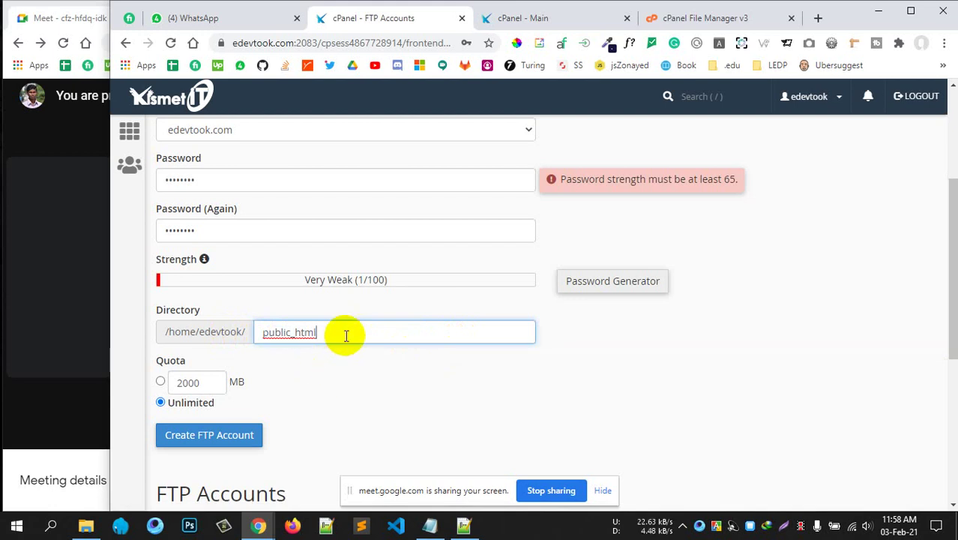
pyautogui.click(374, 397)
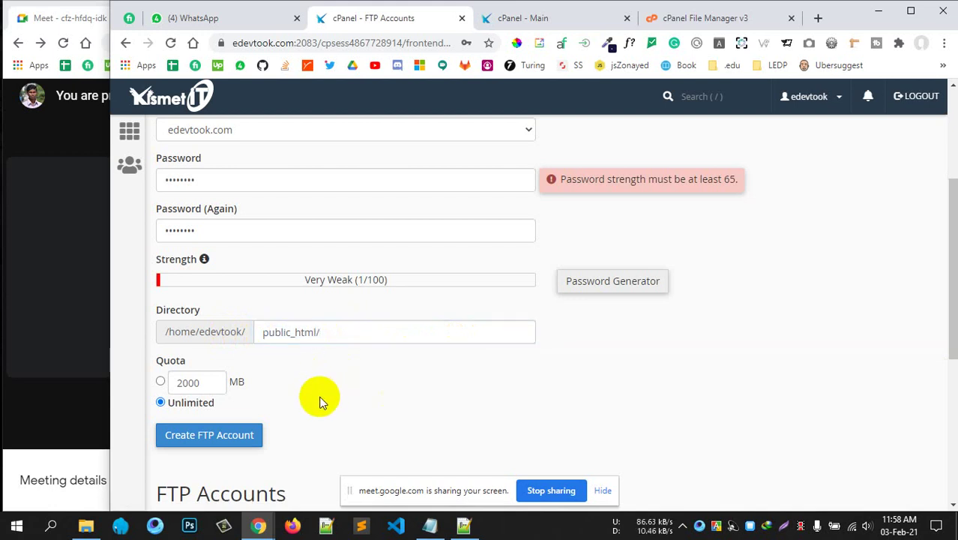
pyautogui.click(233, 436)
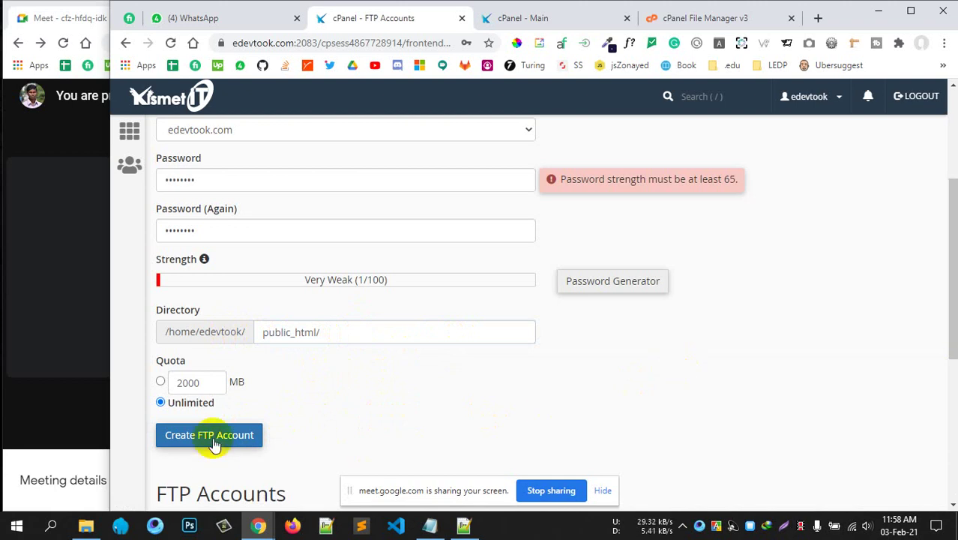
pyautogui.click(214, 442)
pyautogui.scroll(-2, 411, 428)
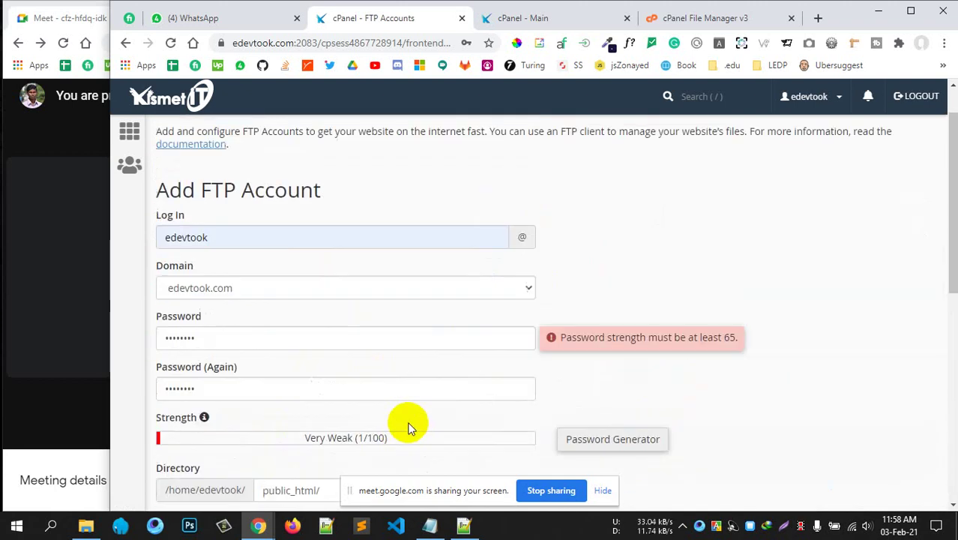
pyautogui.scroll(-5, 408, 428)
pyautogui.scroll(-2, 408, 427)
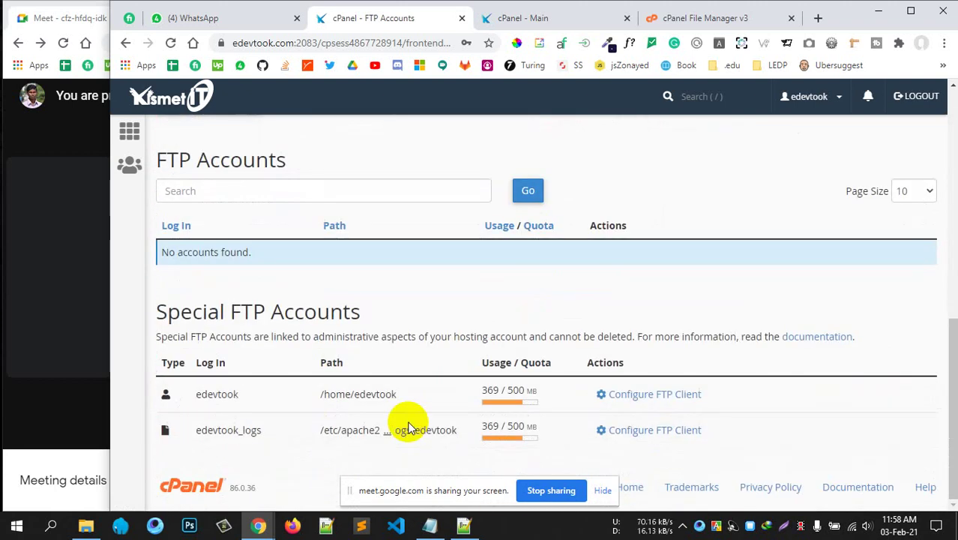
pyautogui.scroll(6, 409, 423)
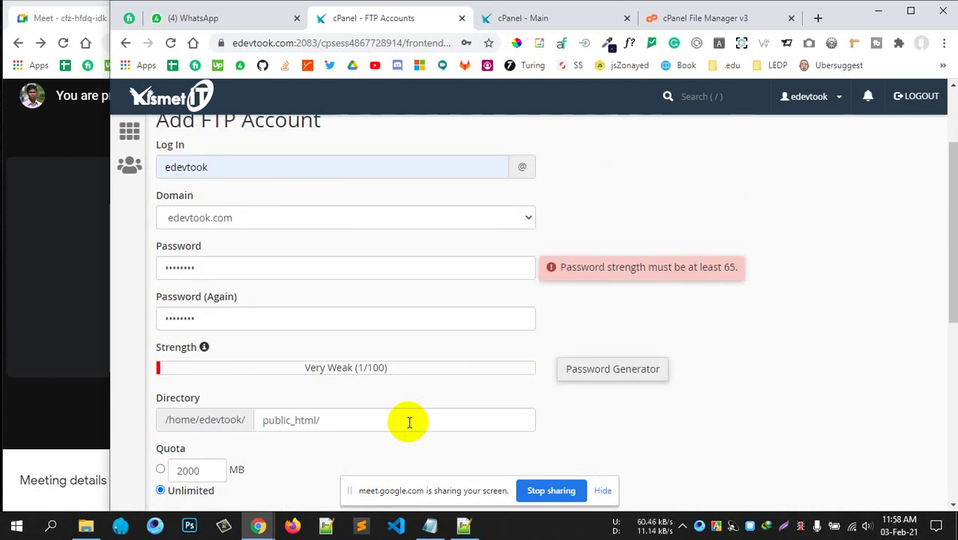
pyautogui.scroll(-3, 352, 412)
pyautogui.click(178, 314)
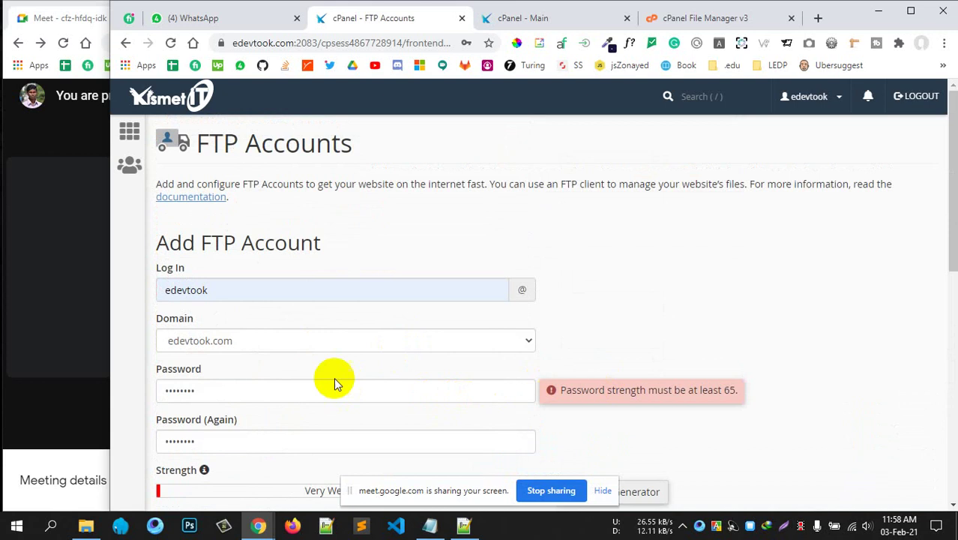
# Replace both password fields with a Very Strong password and submit the form again.
pyautogui.click(254, 384)
pyautogui.doubleClick(197, 391)
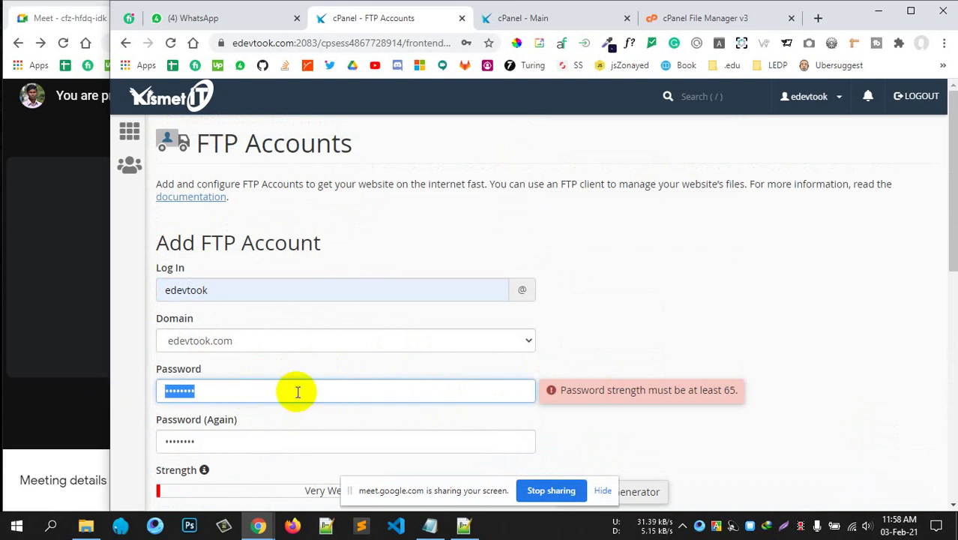
pyautogui.write('••••••')
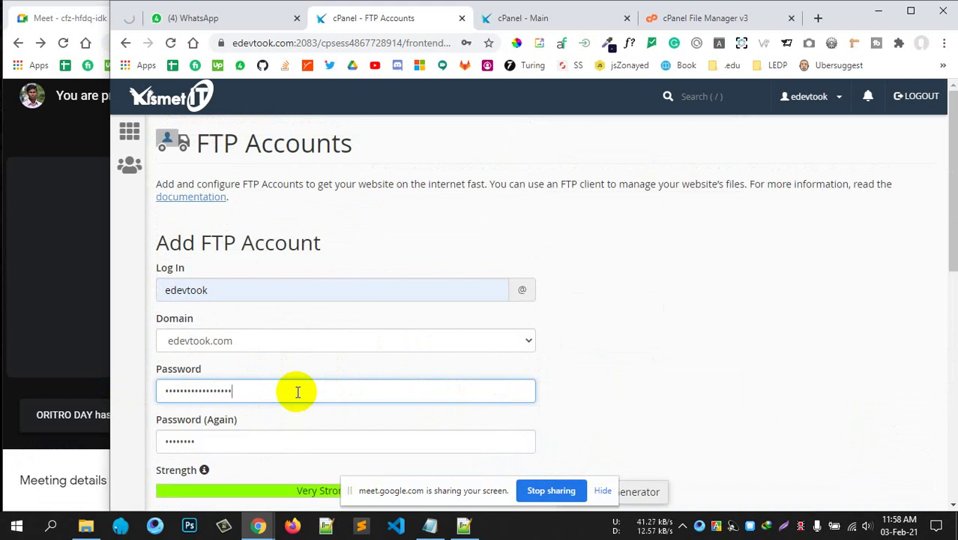
pyautogui.click(657, 414)
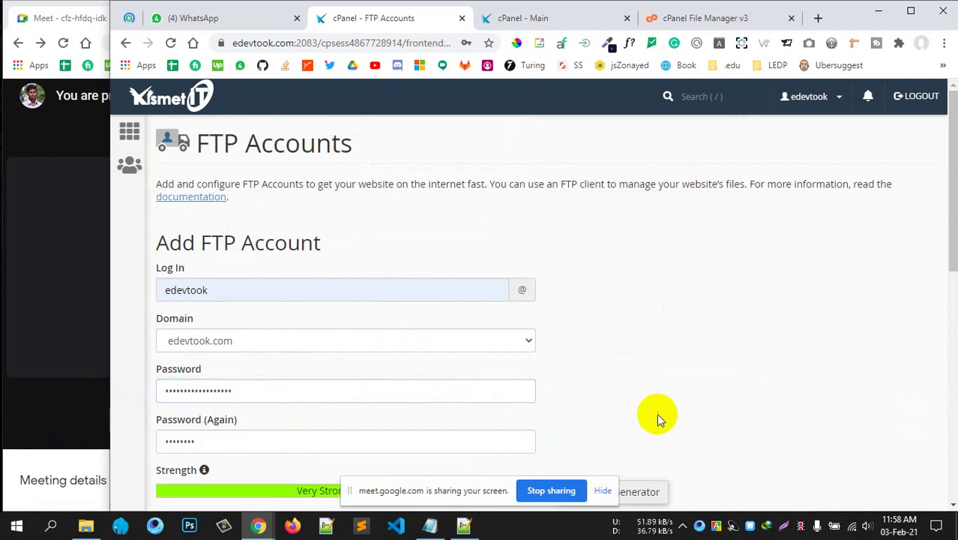
pyautogui.scroll(-2, 207, 355)
pyautogui.moveTo(223, 312); pyautogui.dragTo(110, 311)
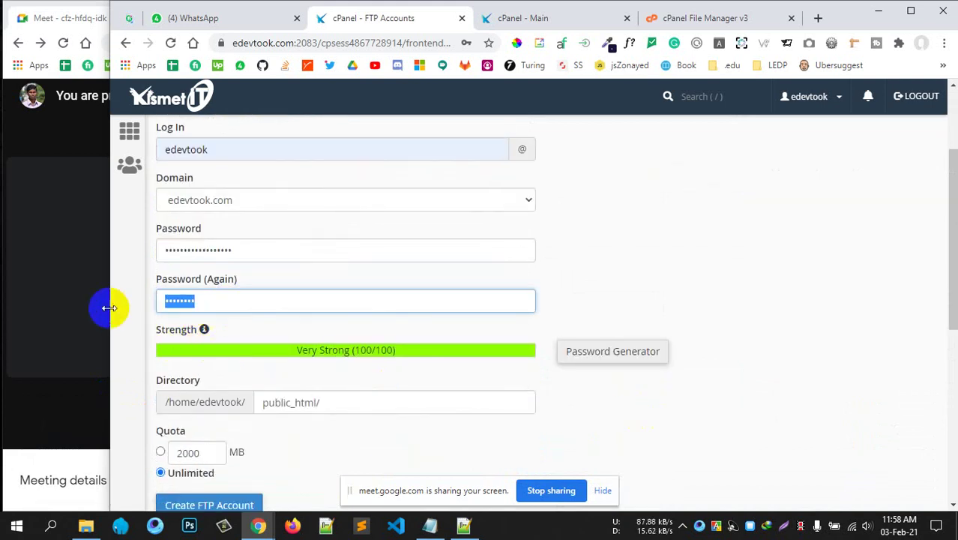
pyautogui.write('a••')
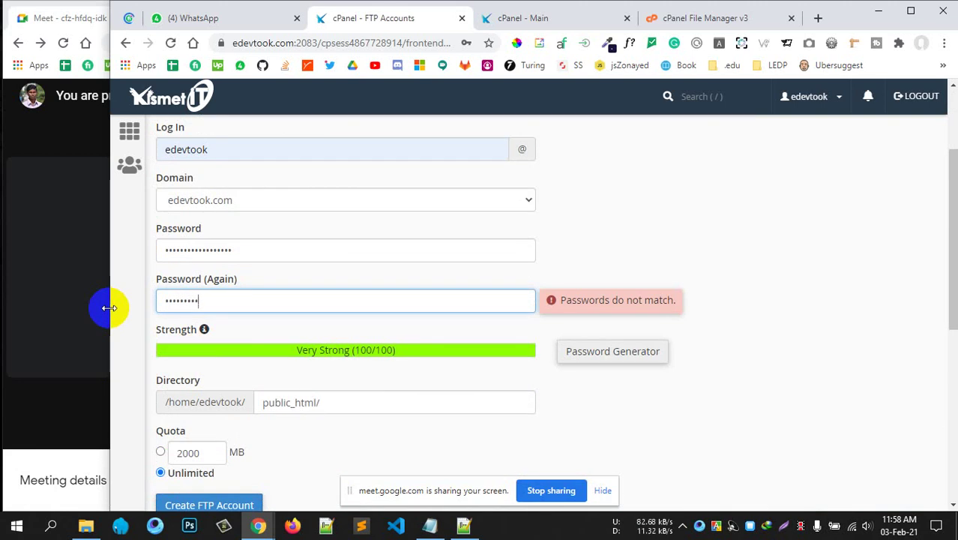
pyautogui.write('•••')
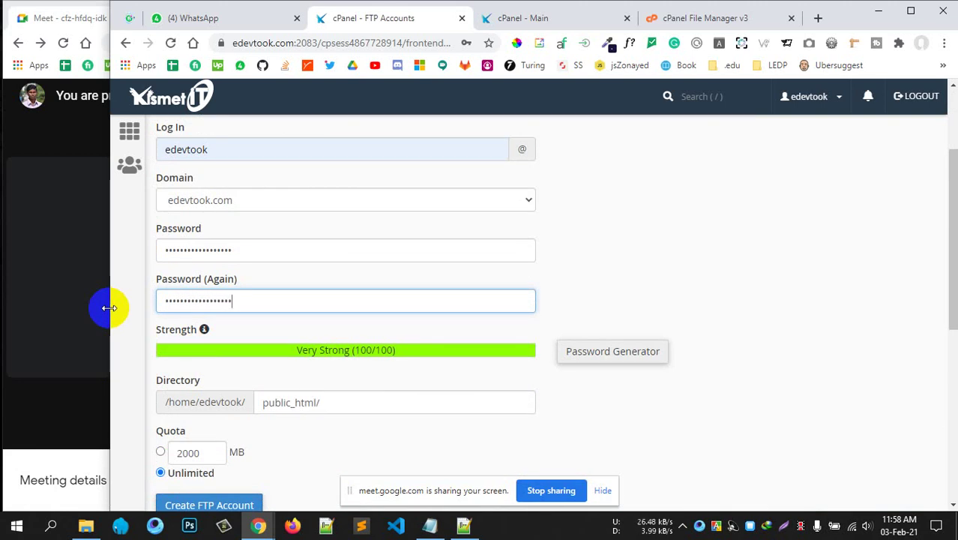
pyautogui.click(673, 303)
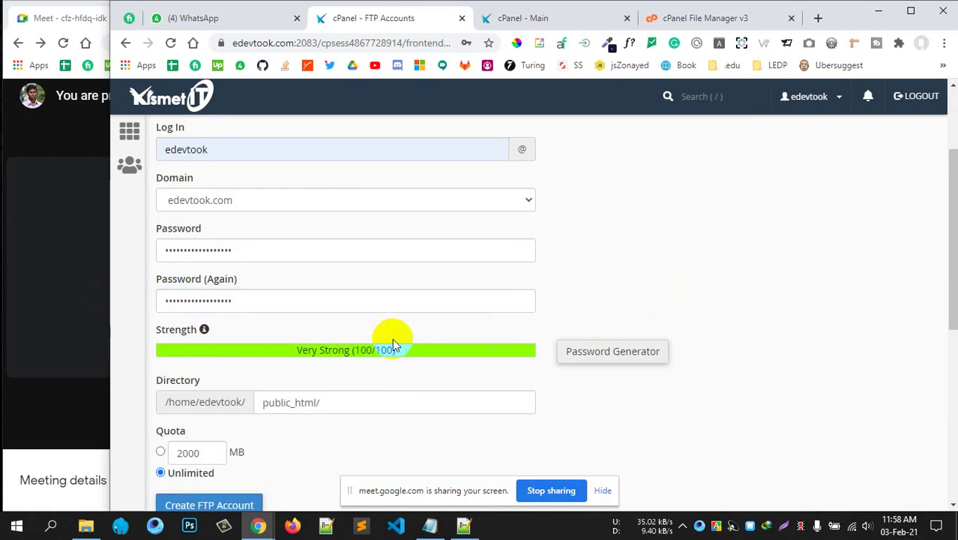
pyautogui.click(263, 300)
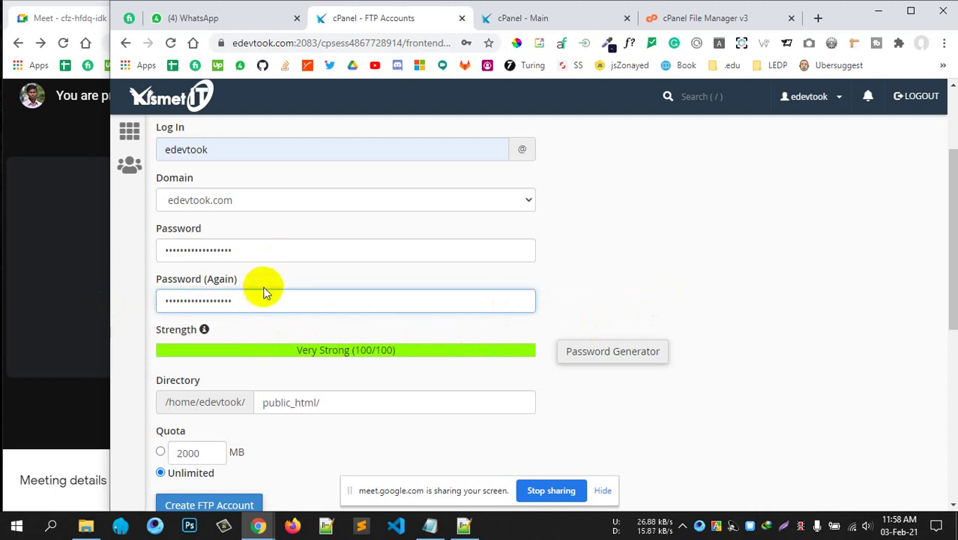
pyautogui.scroll(-1, 266, 299)
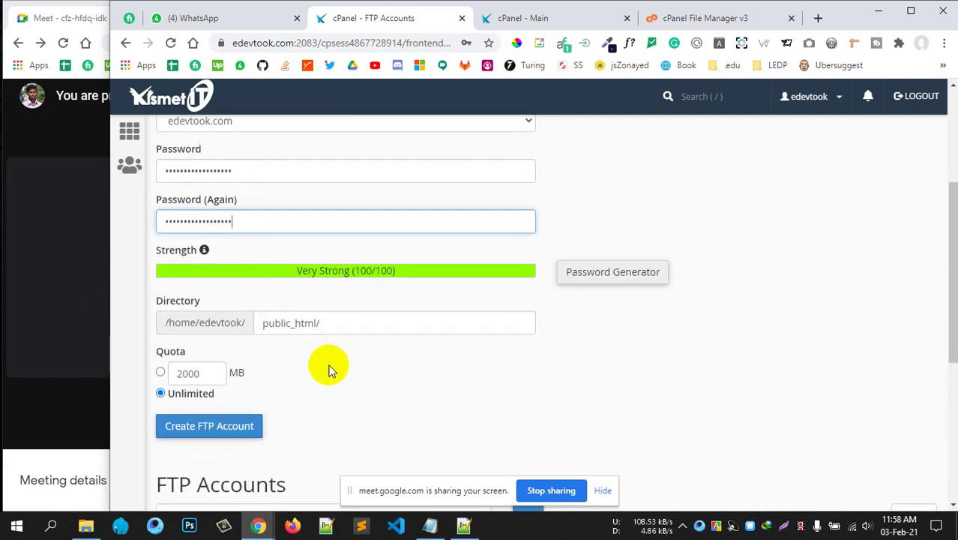
pyautogui.scroll(-1, 331, 363)
pyautogui.click(235, 365)
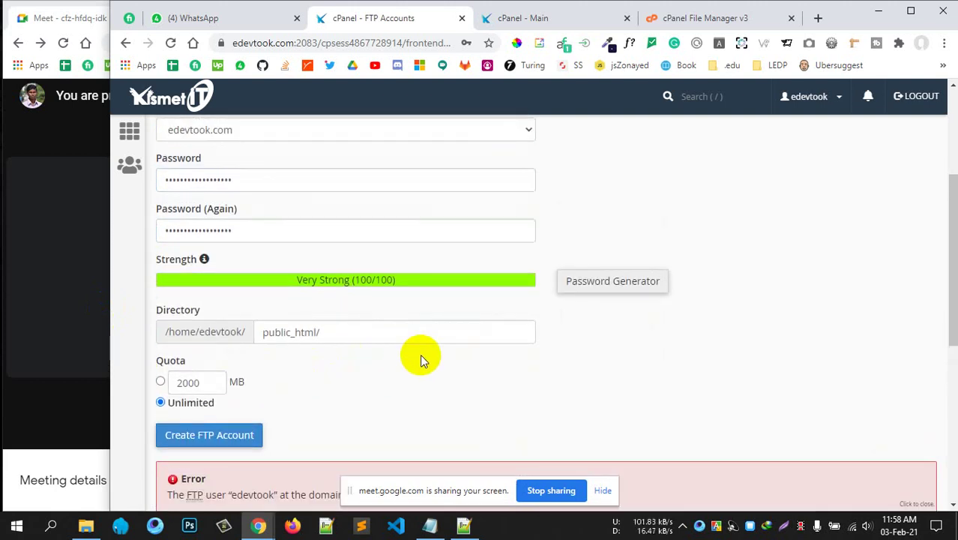
pyautogui.scroll(-1, 299, 428)
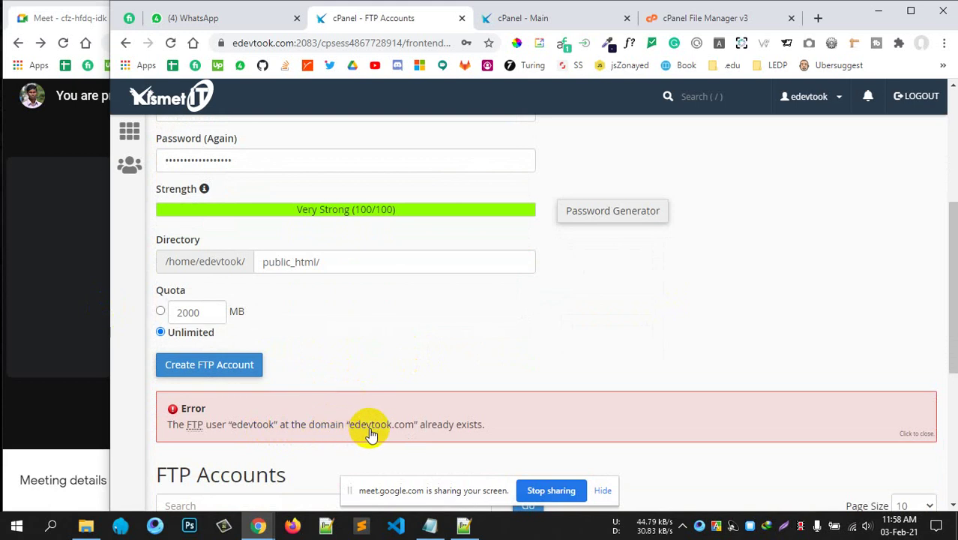
pyautogui.scroll(3, 310, 368)
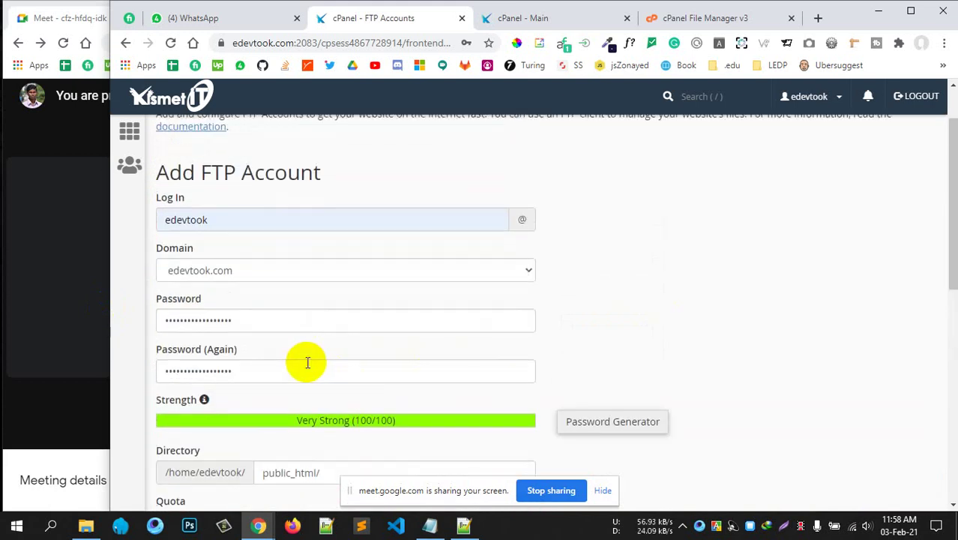
pyautogui.scroll(-4, 311, 362)
pyautogui.scroll(-3, 390, 379)
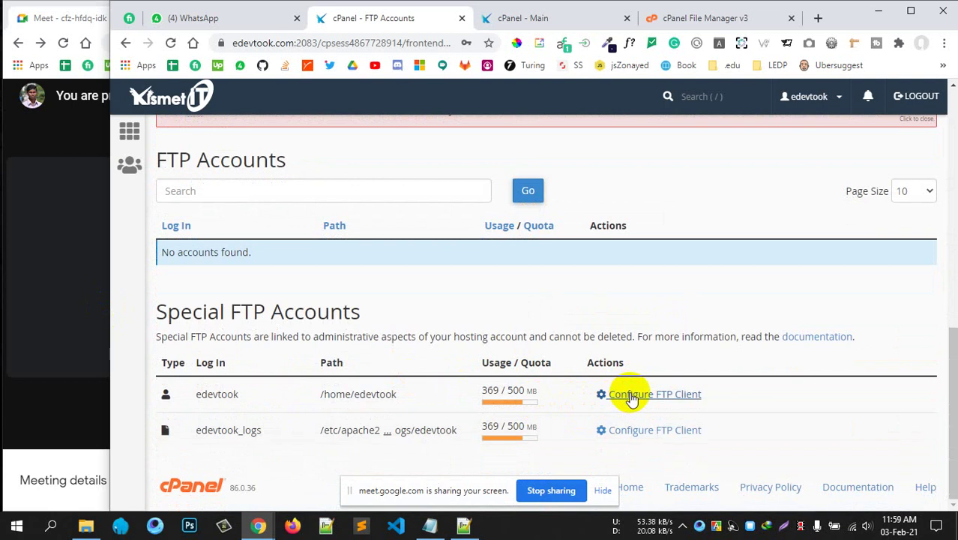
pyautogui.click(632, 396)
pyautogui.scroll(-5, 549, 387)
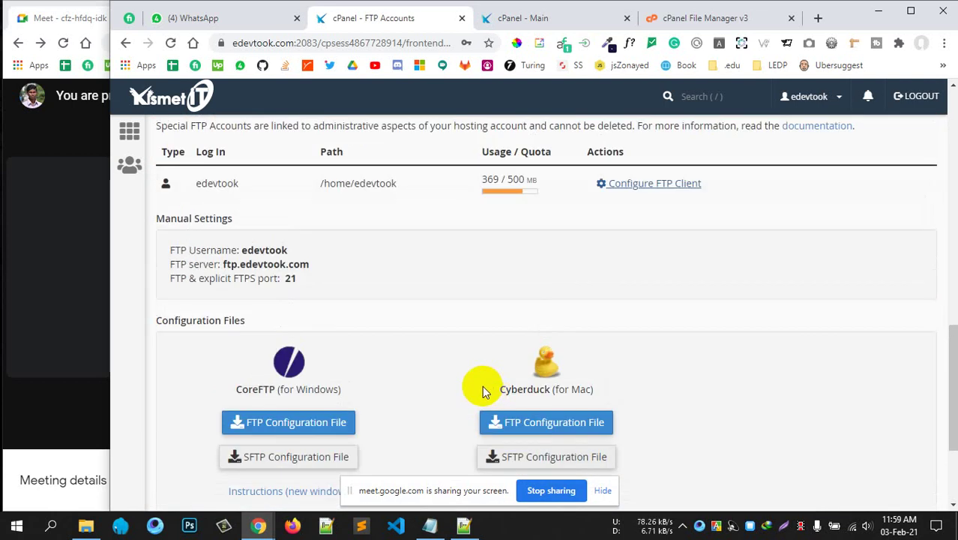
pyautogui.scroll(1, 479, 386)
pyautogui.scroll(-1, 473, 385)
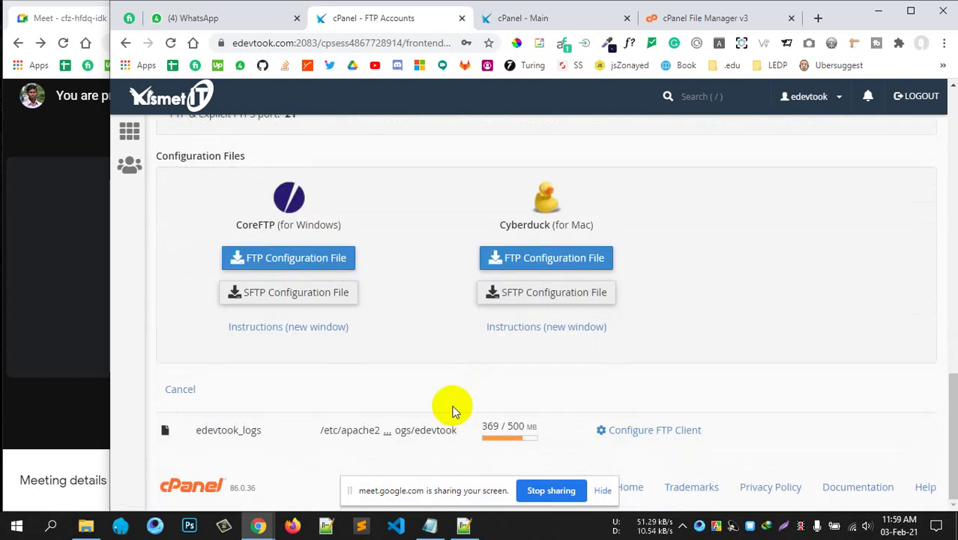
pyautogui.scroll(3, 363, 405)
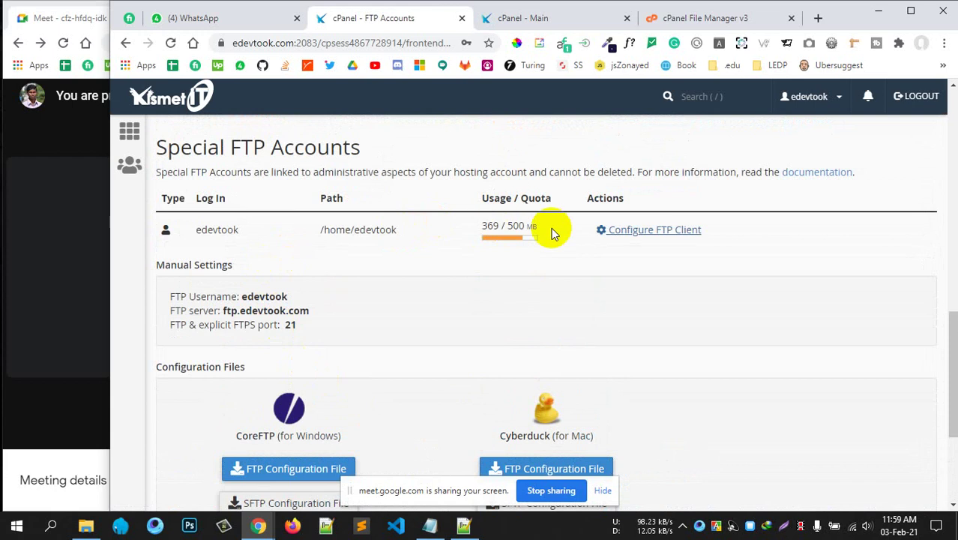
pyautogui.click(655, 230)
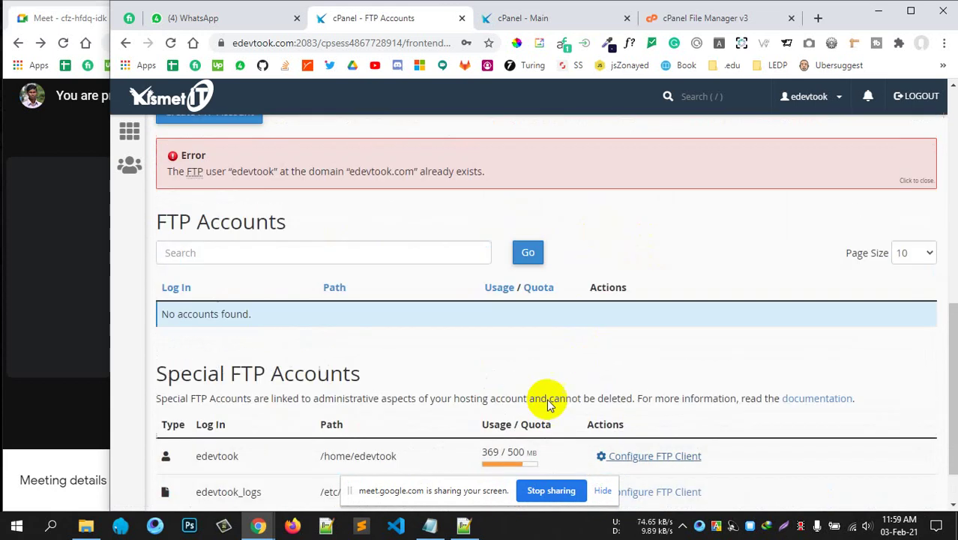
pyautogui.scroll(7, 289, 335)
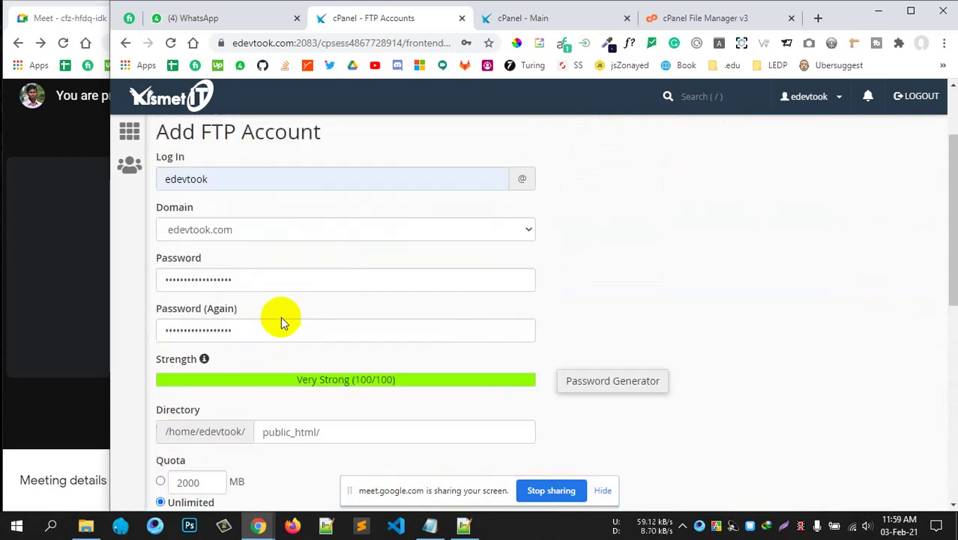
# Replace the login edevtook with rashed and create the FTP account.
pyautogui.click(228, 259)
pyautogui.doubleClick(225, 258)
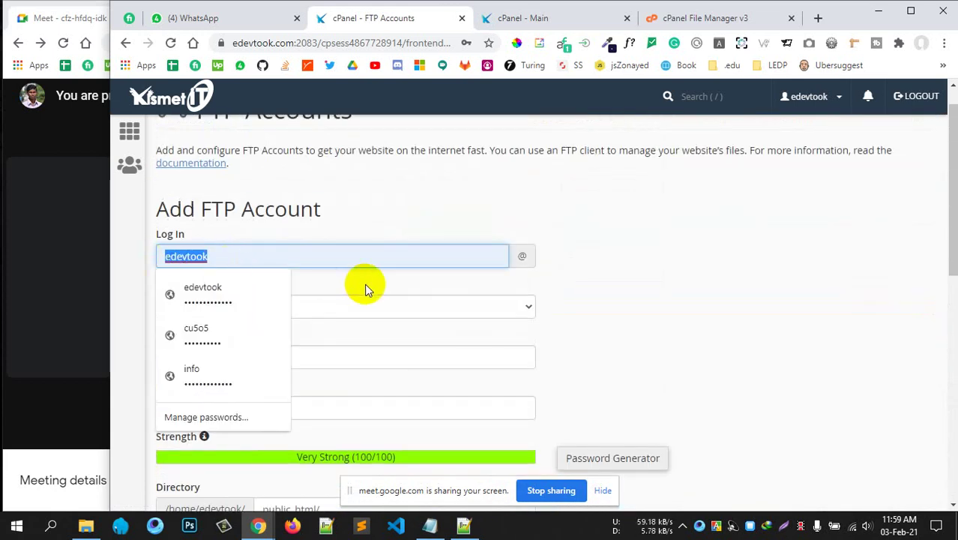
pyautogui.press('BackSpace')
pyautogui.write('ash')
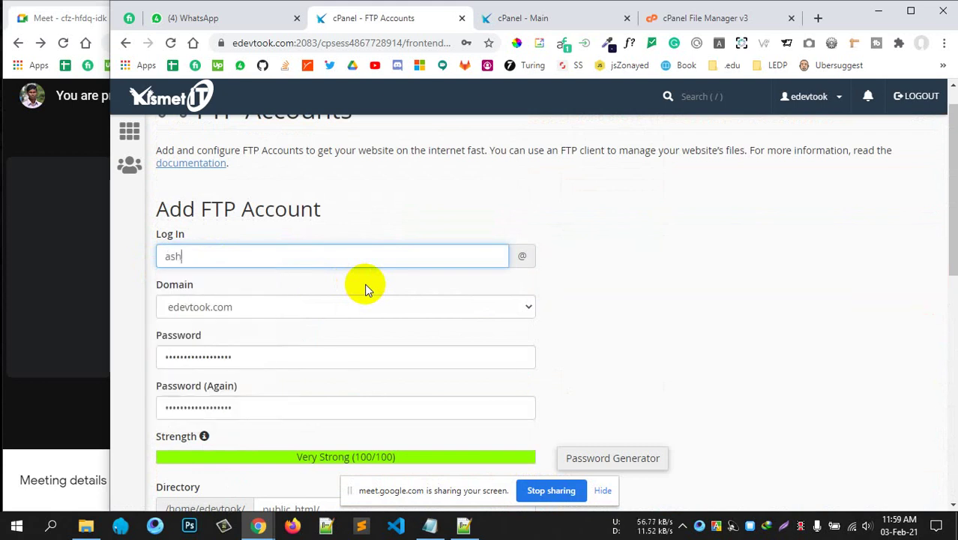
pyautogui.press('BackSpace')
pyautogui.press('BackSpace')
pyautogui.write('rashed')
pyautogui.click(604, 242)
pyautogui.scroll(-2, 145, 361)
pyautogui.scroll(-2, 221, 352)
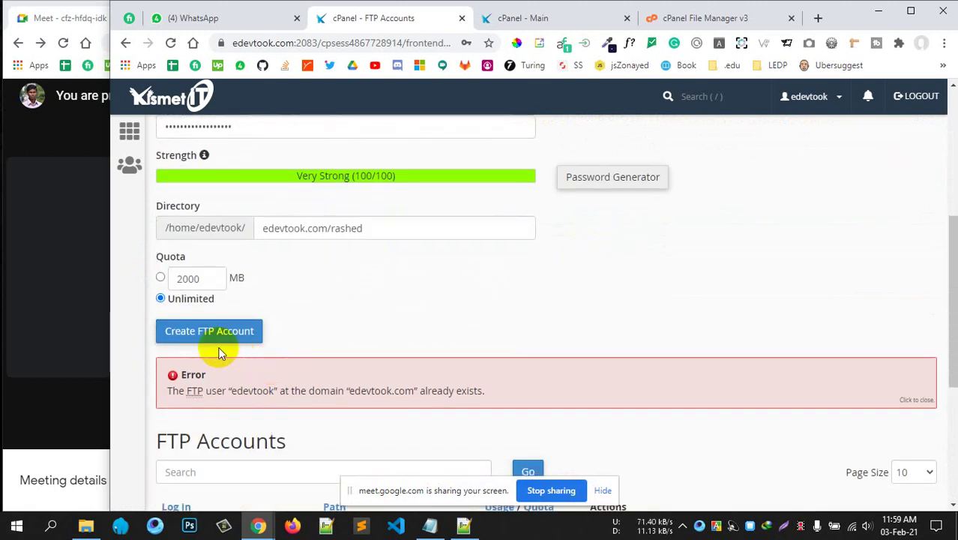
pyautogui.click(208, 332)
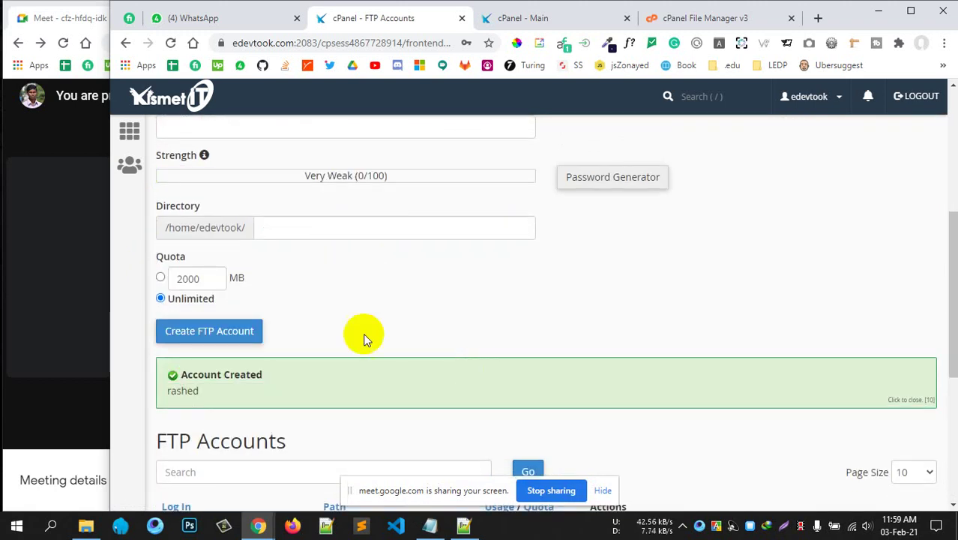
pyautogui.scroll(-3, 404, 398)
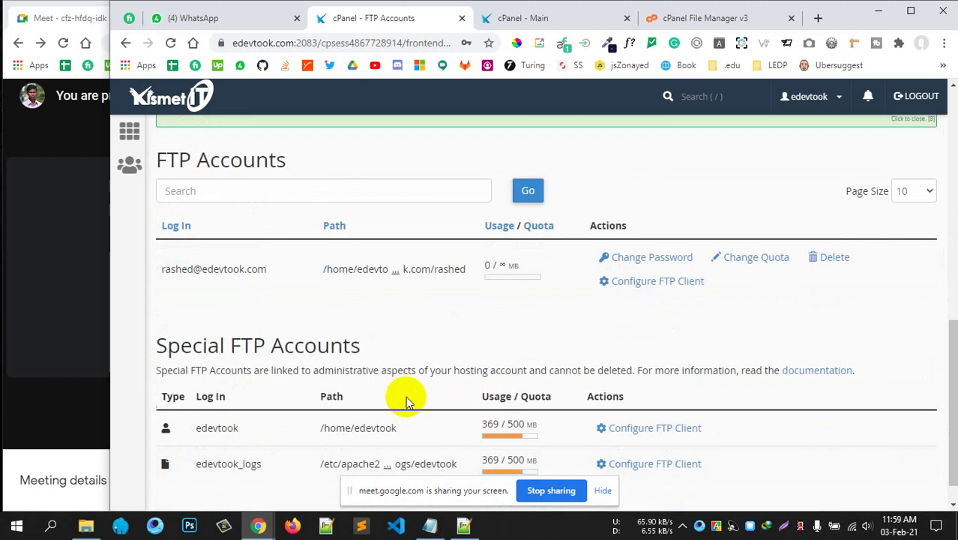
pyautogui.scroll(1, 406, 395)
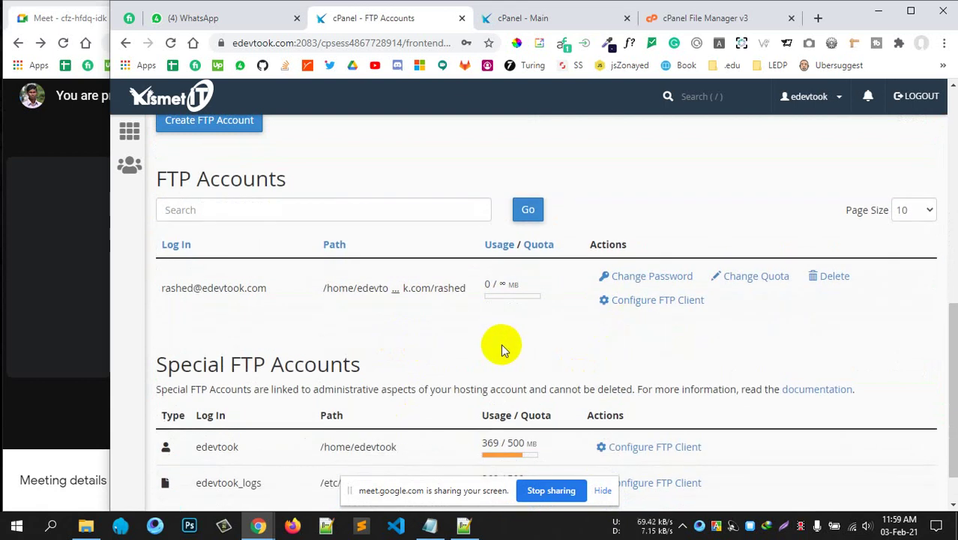
pyautogui.scroll(-1, 499, 371)
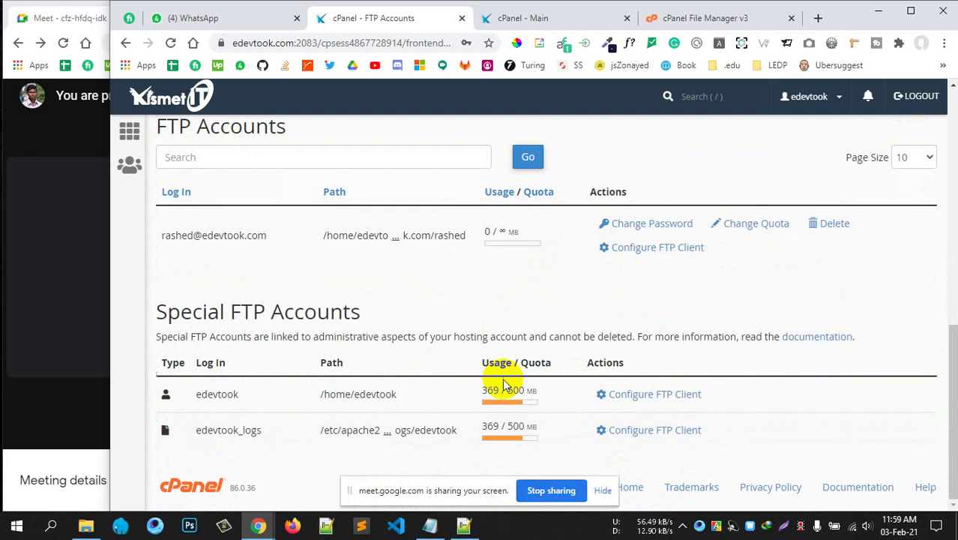
pyautogui.scroll(1, 502, 379)
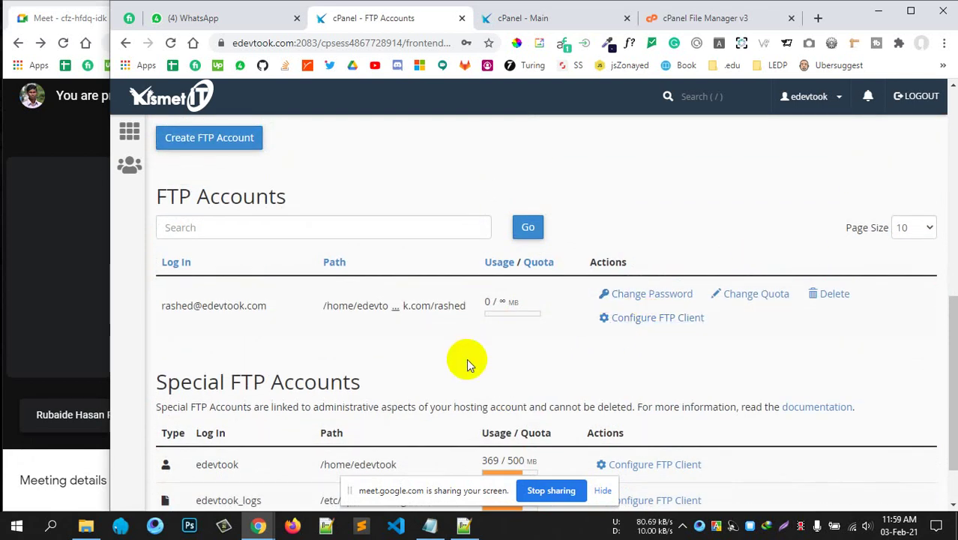
pyautogui.scroll(1, 467, 359)
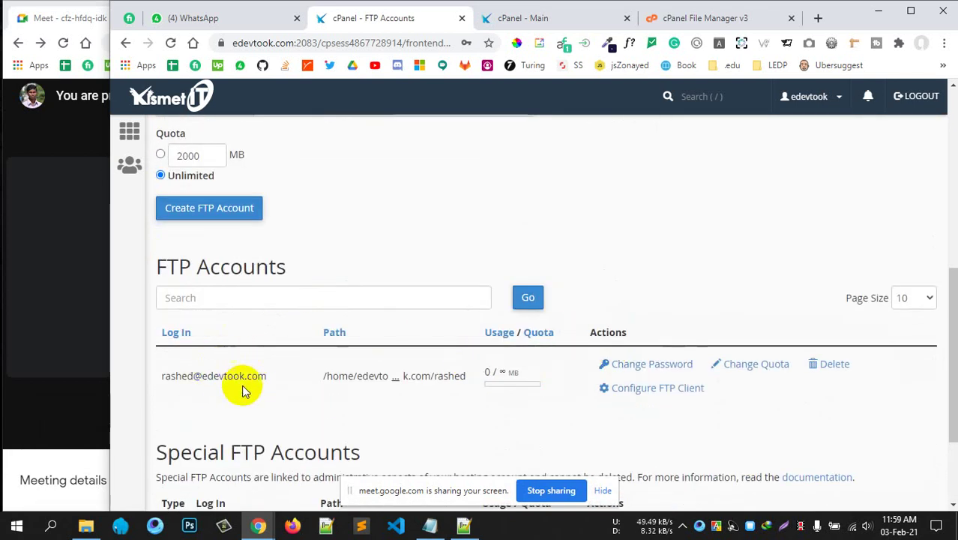
pyautogui.moveTo(245, 376); pyautogui.dragTo(450, 375)
pyautogui.scroll(2, 269, 479)
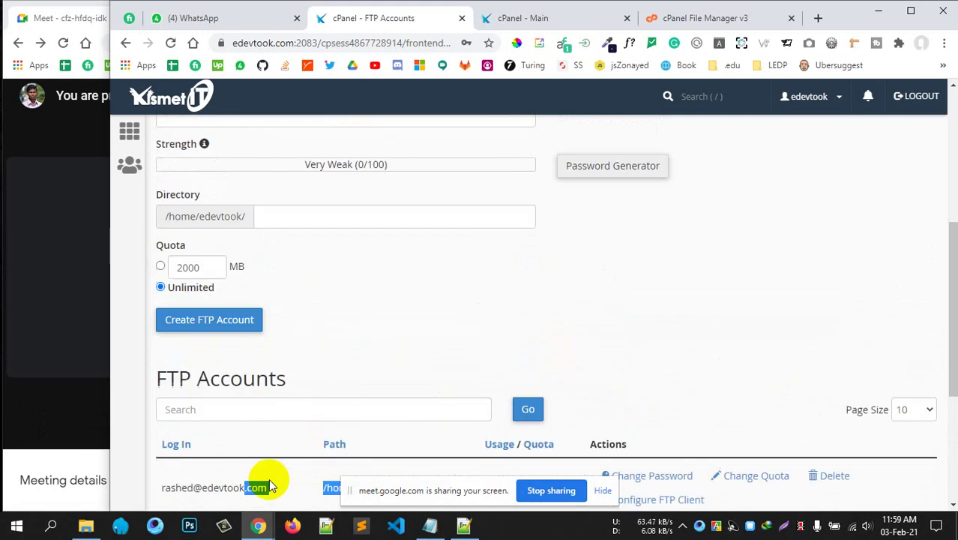
pyautogui.scroll(-2, 355, 380)
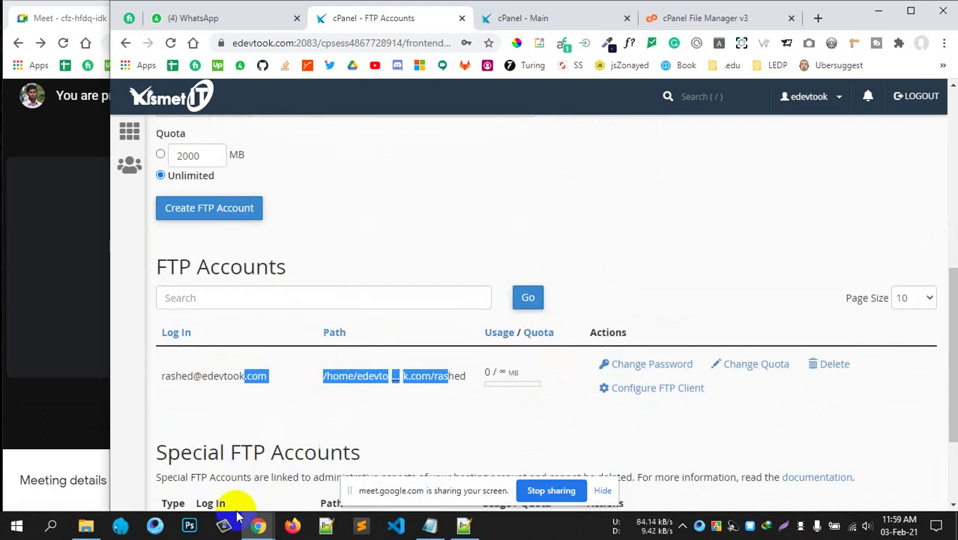
pyautogui.click(322, 416)
pyautogui.click(678, 19)
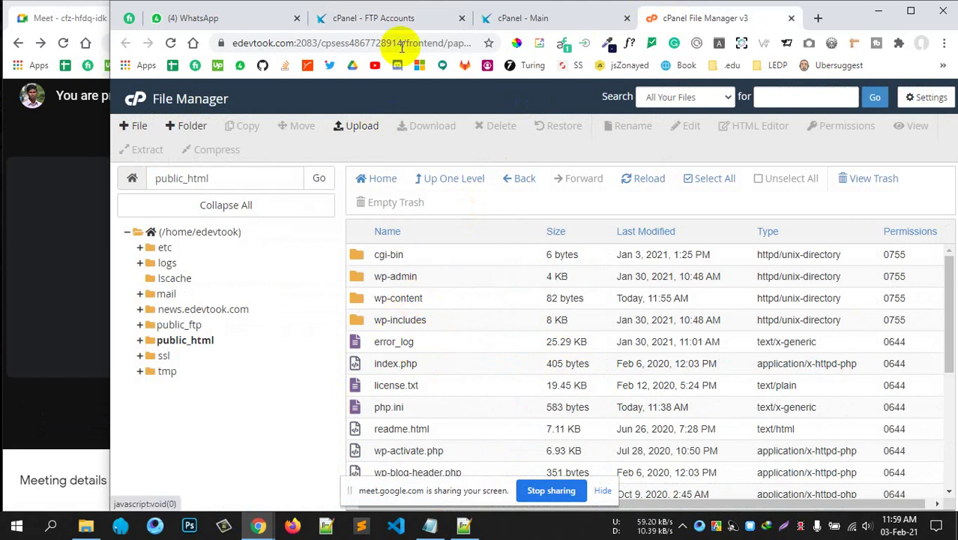
pyautogui.click(391, 20)
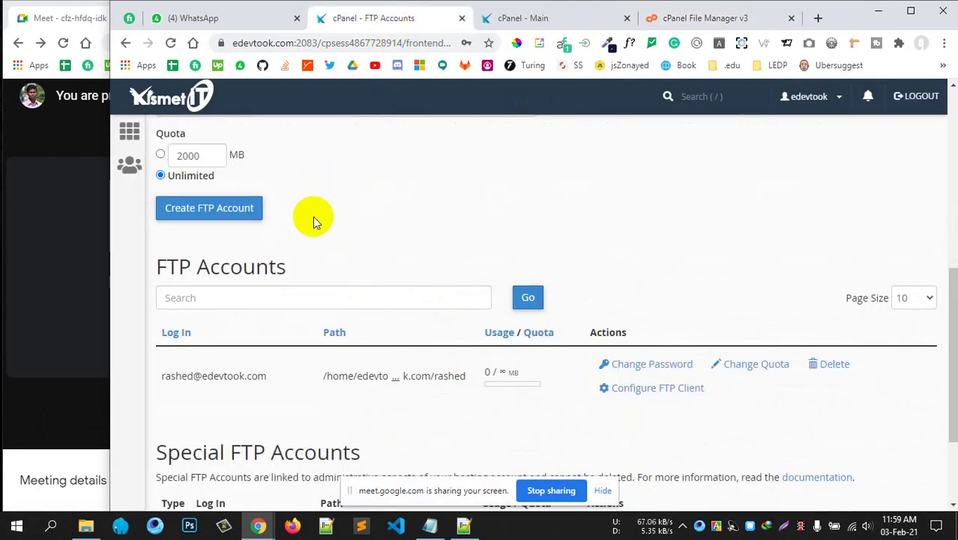
pyautogui.scroll(5, 312, 218)
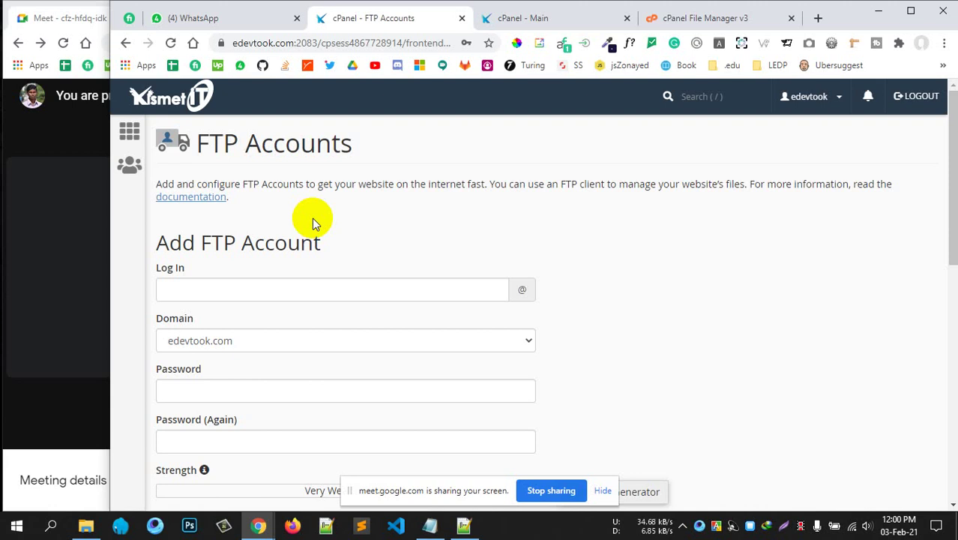
# Close the cPanel tabs, search 'filezilla download', and open the 64-bit Windows download page.
pyautogui.click(464, 18)
pyautogui.click(464, 18)
pyautogui.click(487, 18)
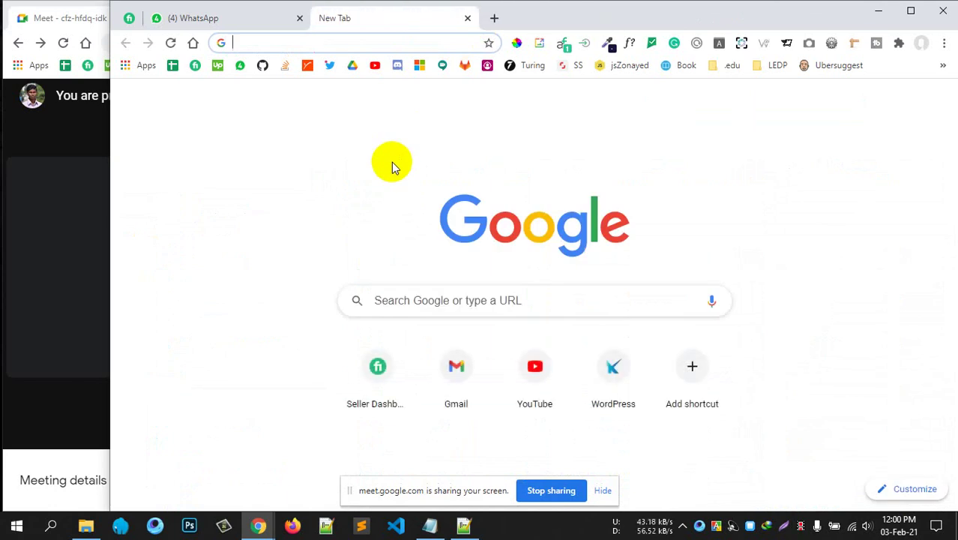
pyautogui.click(237, 188)
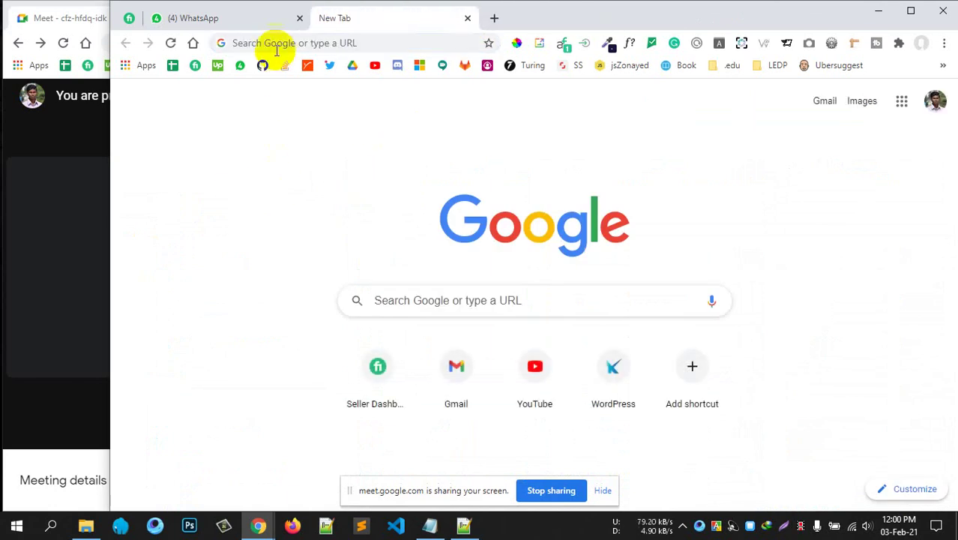
pyautogui.click(279, 45)
pyautogui.write('file')
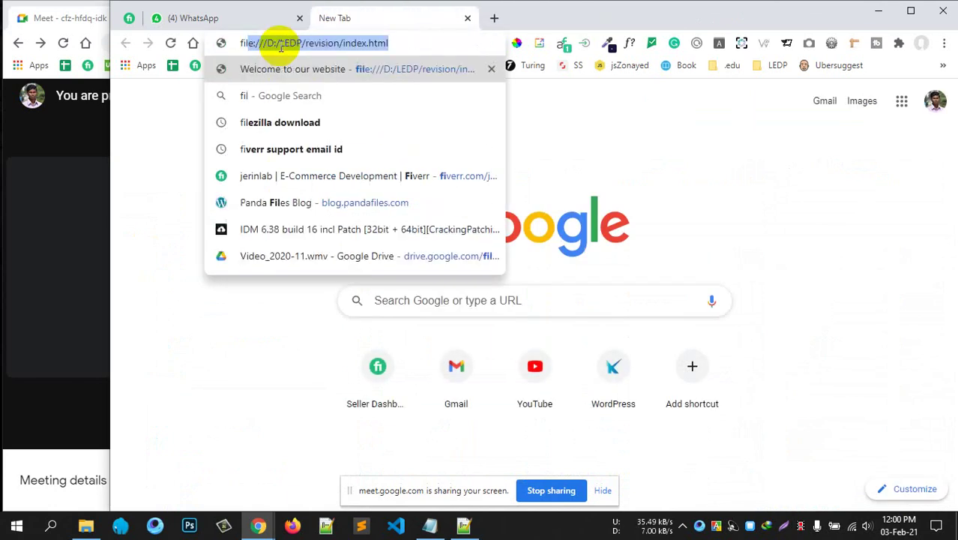
pyautogui.write('z')
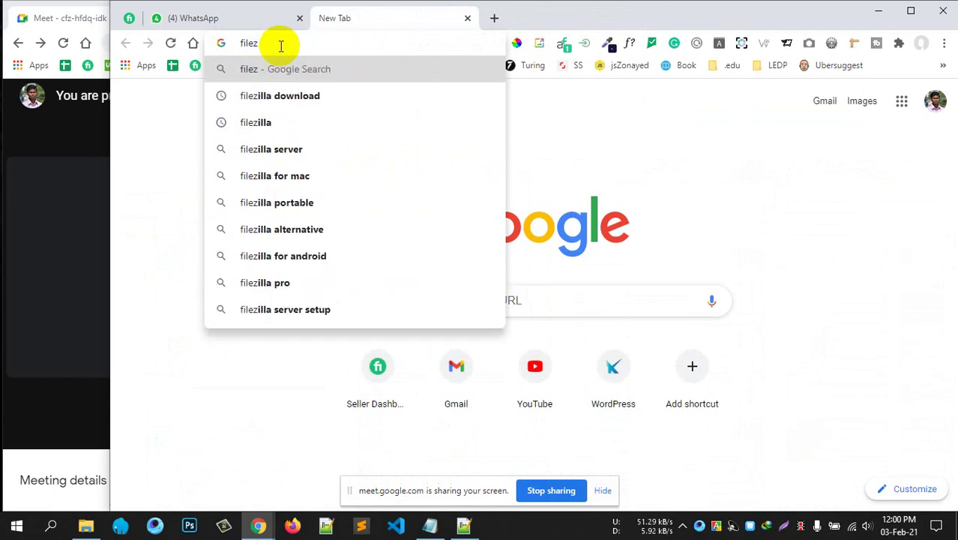
pyautogui.click(296, 95)
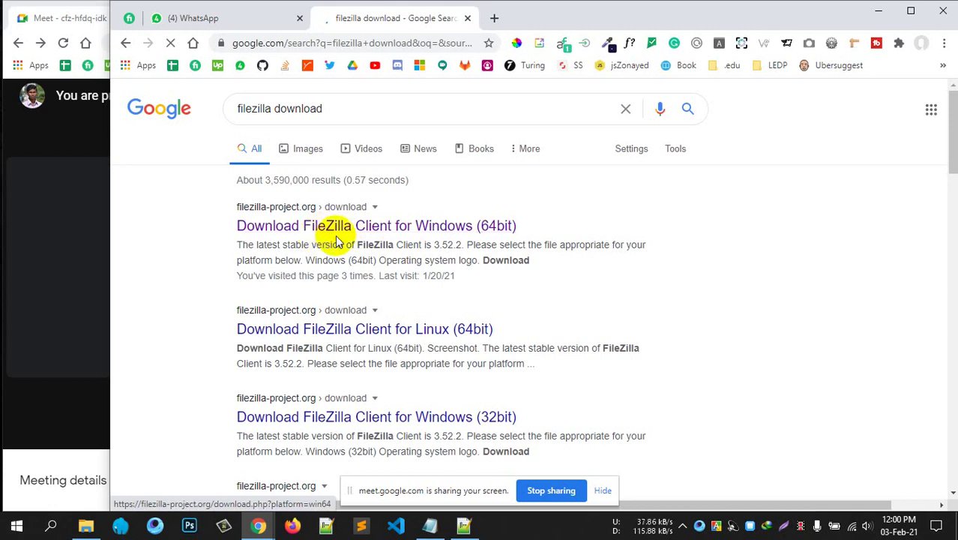
pyautogui.click(375, 226)
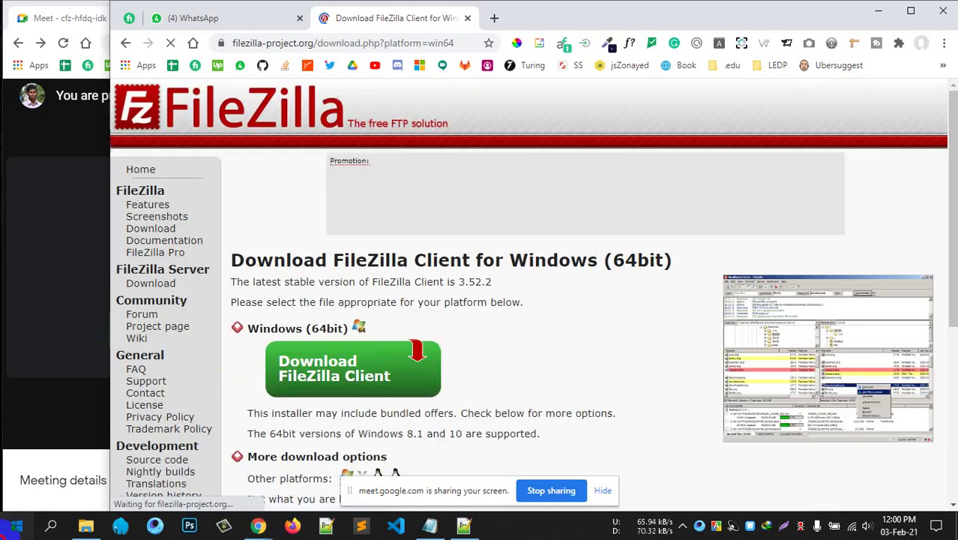
# Launch the installed FileZilla app from Windows search and close its download page.
pyautogui.click(16, 526)
pyautogui.click(16, 525)
pyautogui.press('super')
pyautogui.write('fil')
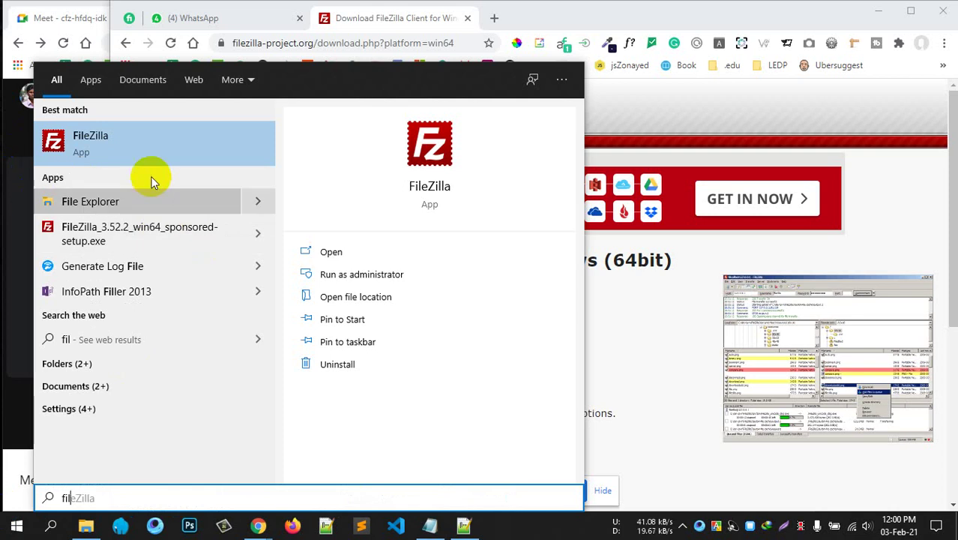
pyautogui.click(110, 142)
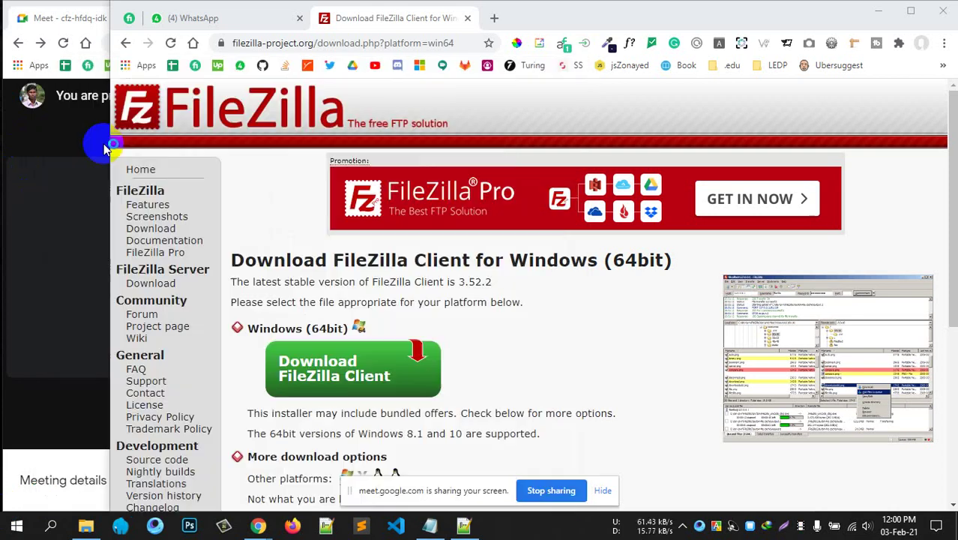
pyautogui.click(467, 18)
# Position FileZilla over a blank Chrome tab and correct the Host entry to ftp.edevtook.com.
pyautogui.click(325, 18)
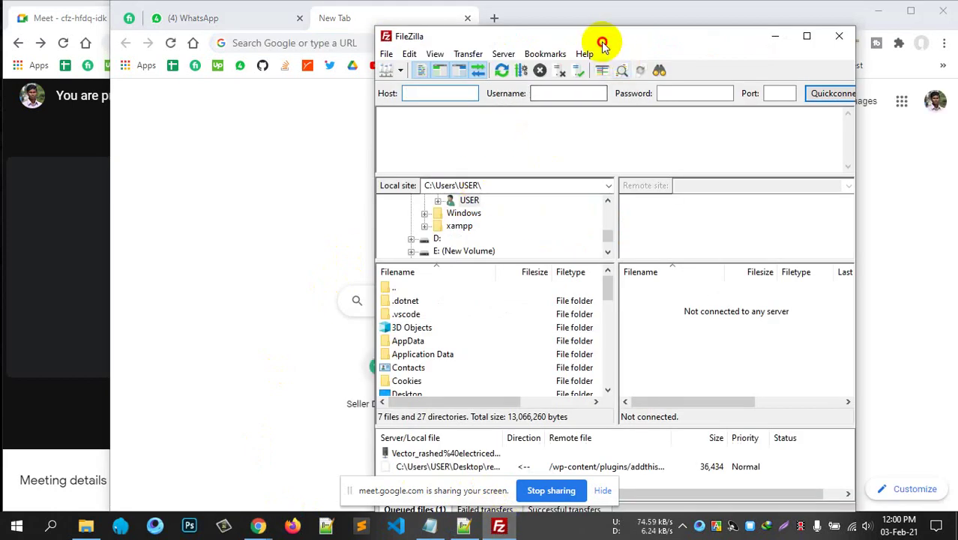
pyautogui.moveTo(605, 39); pyautogui.dragTo(310, 100)
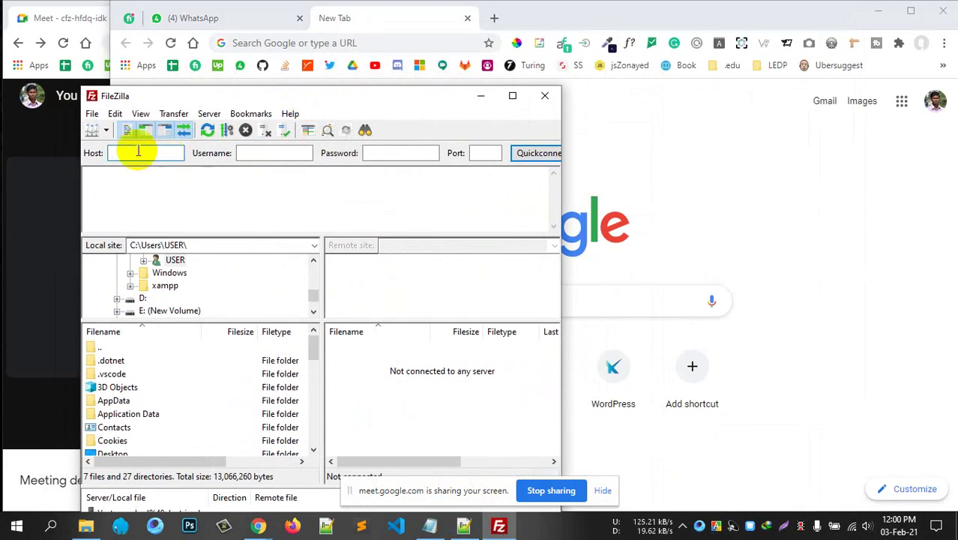
pyautogui.moveTo(214, 92); pyautogui.dragTo(213, 84)
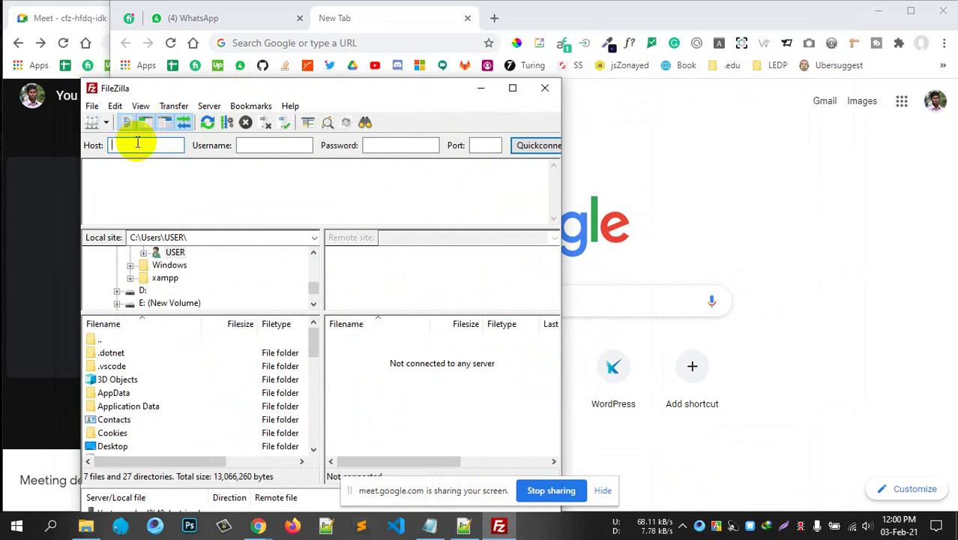
pyautogui.click(282, 143)
pyautogui.click(489, 146)
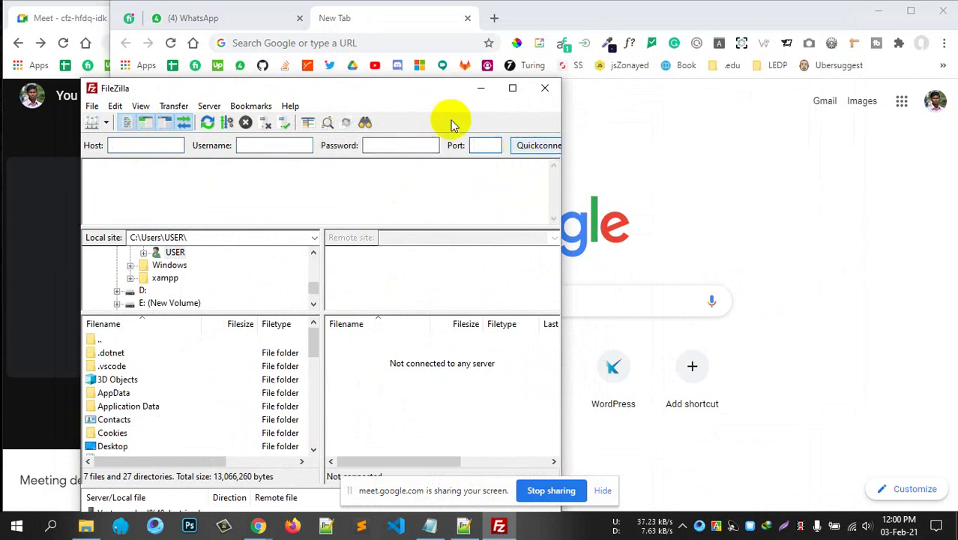
pyautogui.moveTo(388, 96); pyautogui.dragTo(665, 100)
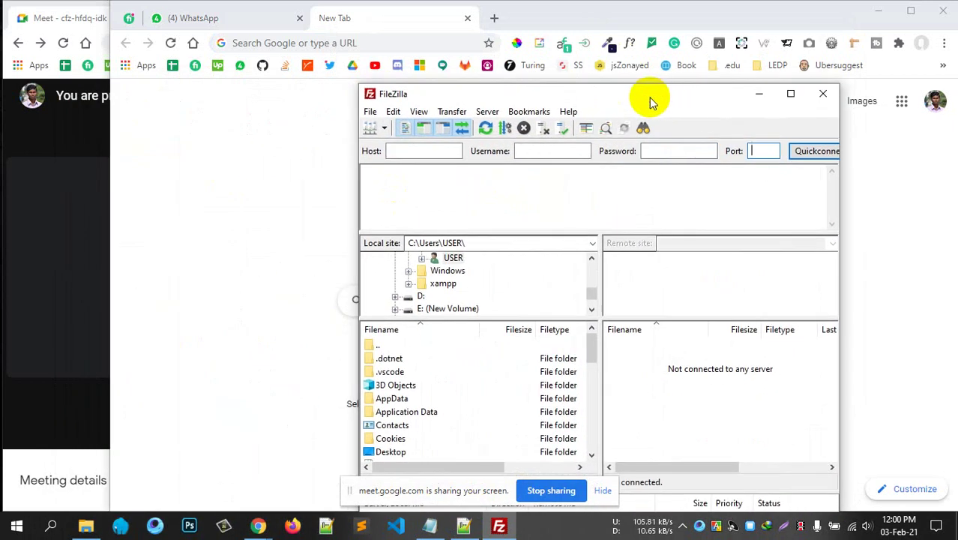
pyautogui.click(447, 147)
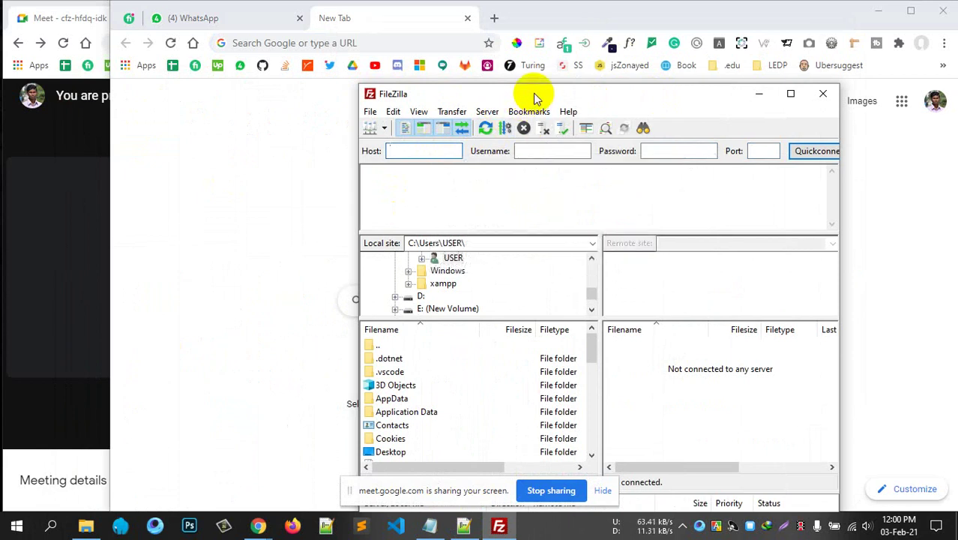
pyautogui.moveTo(535, 94); pyautogui.dragTo(439, 87)
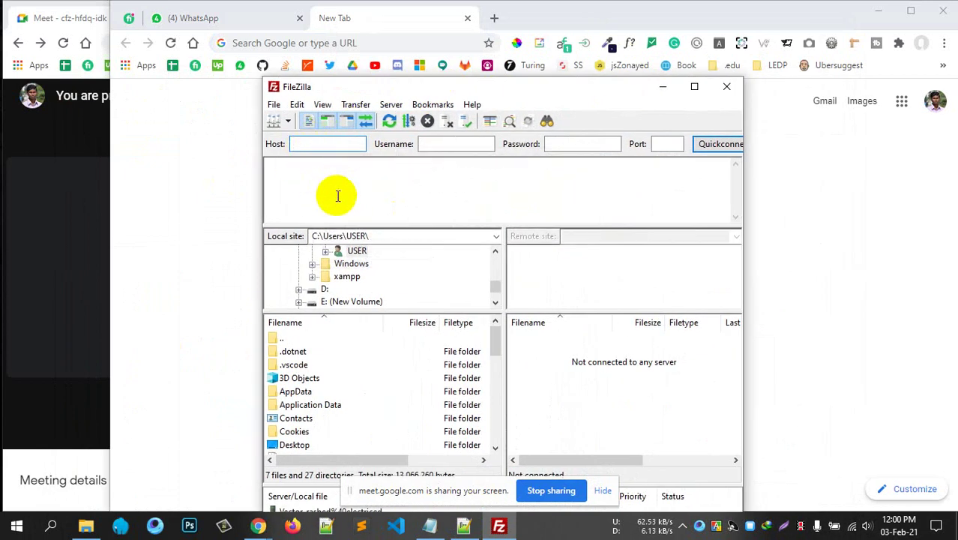
pyautogui.press('BackSpace')
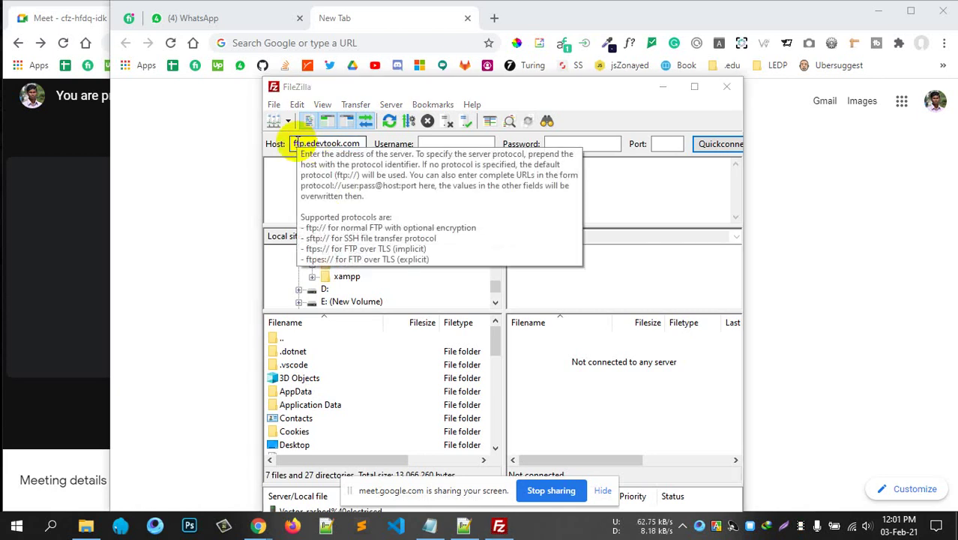
# Enter the new FTP account's login, its password and port 21, then connect to ftp.edevtook.com.
pyautogui.click(456, 145)
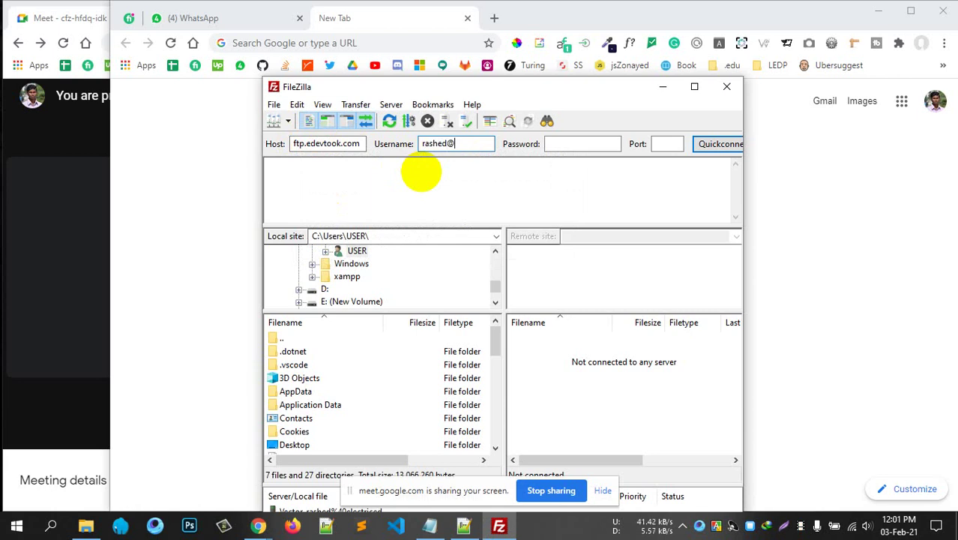
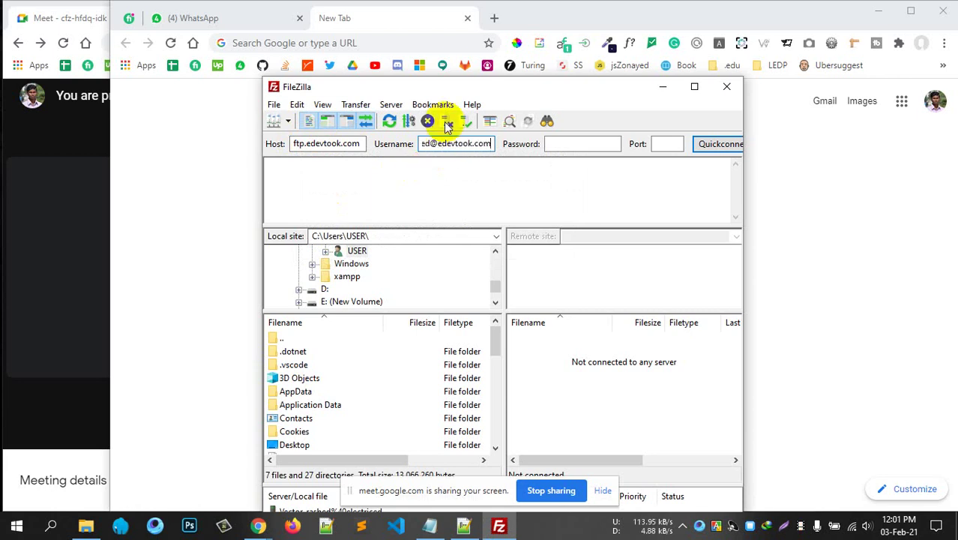
pyautogui.click(577, 149)
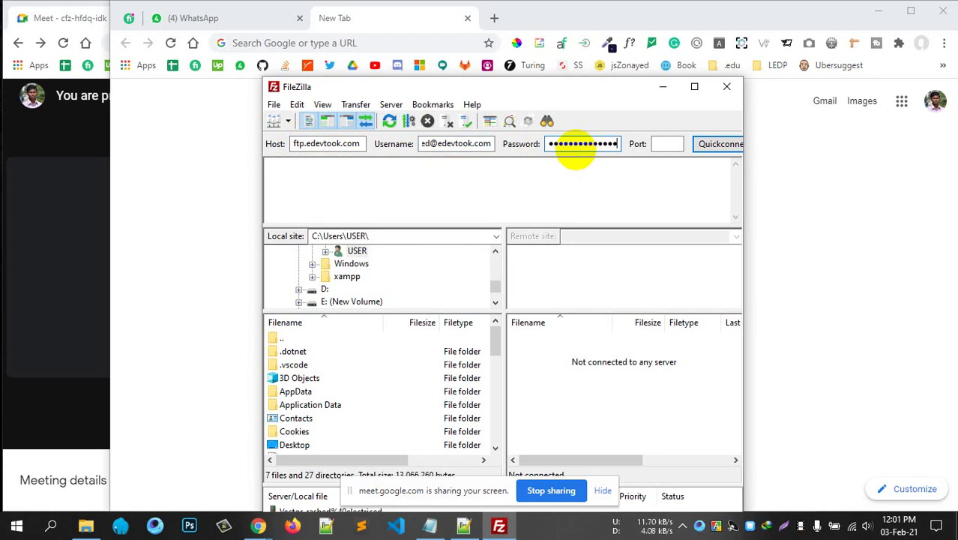
pyautogui.click(668, 143)
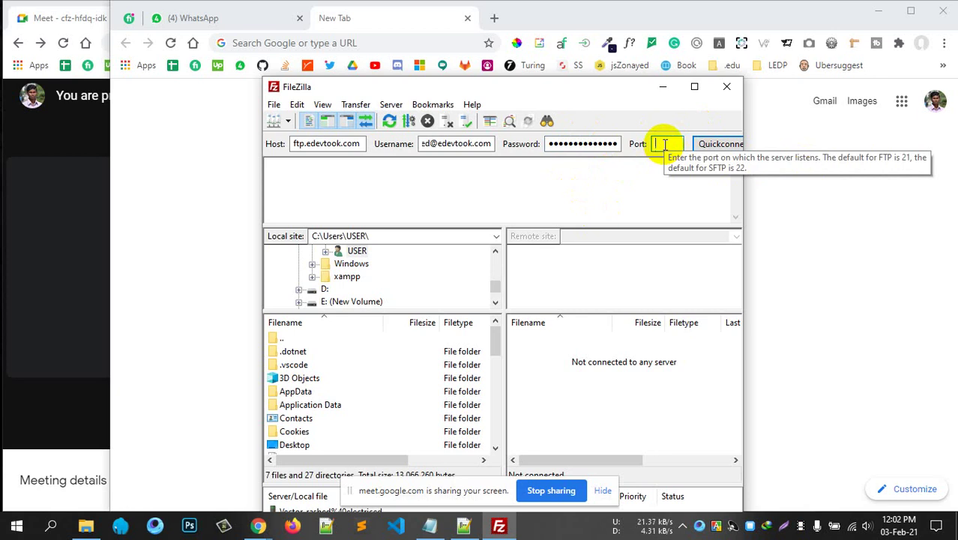
pyautogui.write('21')
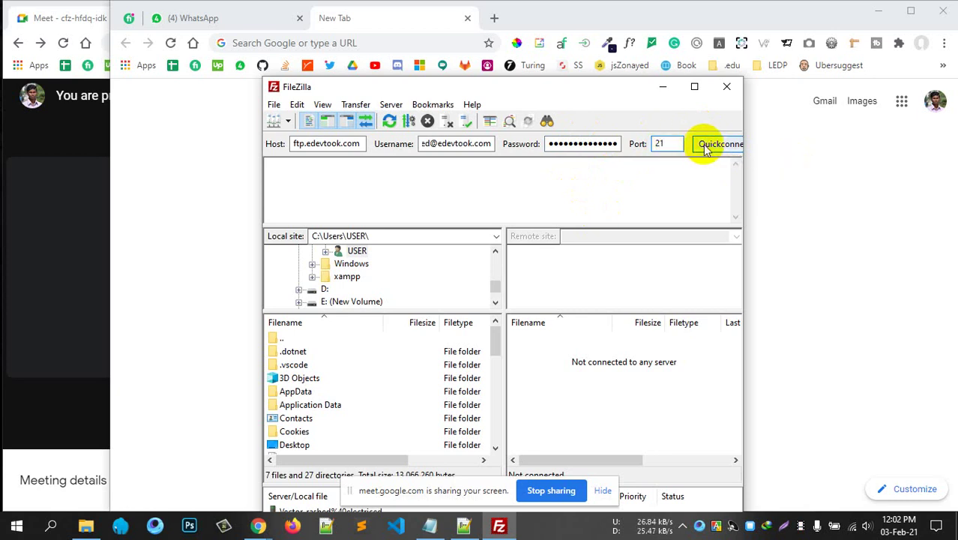
pyautogui.click(704, 145)
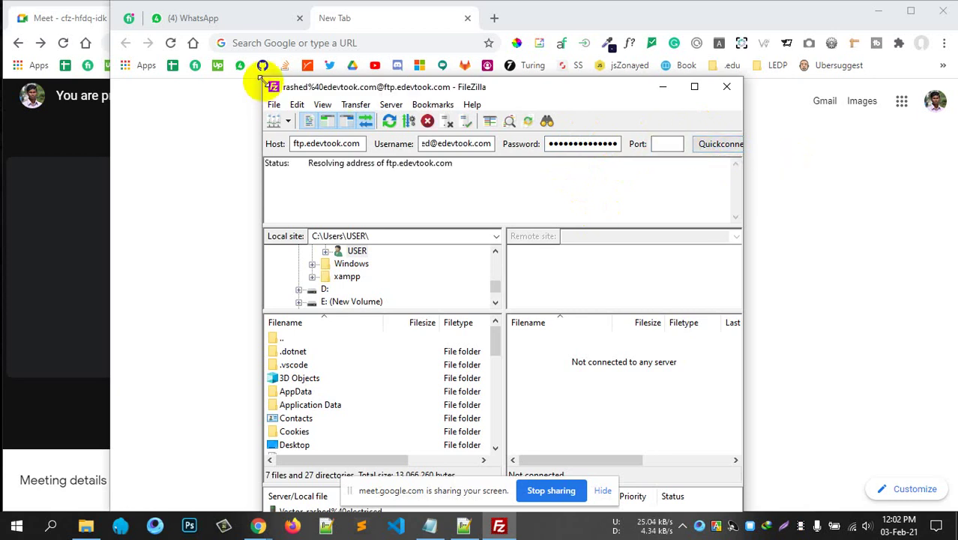
# Always trust the server certificate, confirm the successful login, and minimise FileZilla.
pyautogui.moveTo(261, 78); pyautogui.dragTo(107, 3)
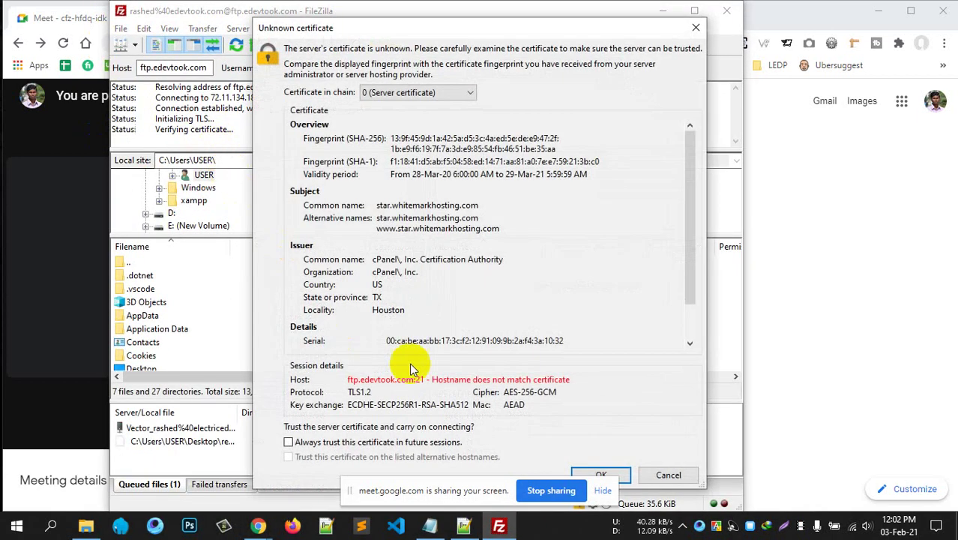
pyautogui.moveTo(487, 491); pyautogui.dragTo(698, 534)
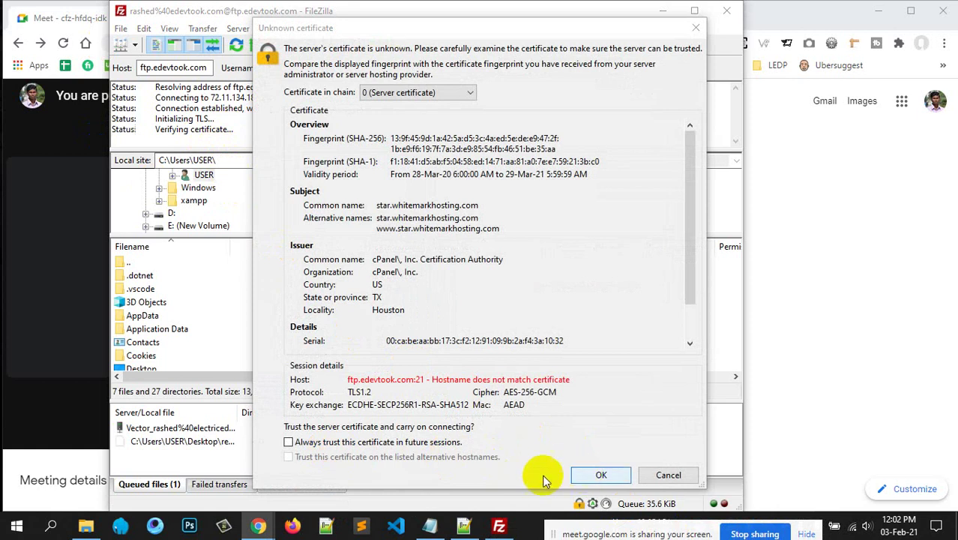
pyautogui.click(289, 441)
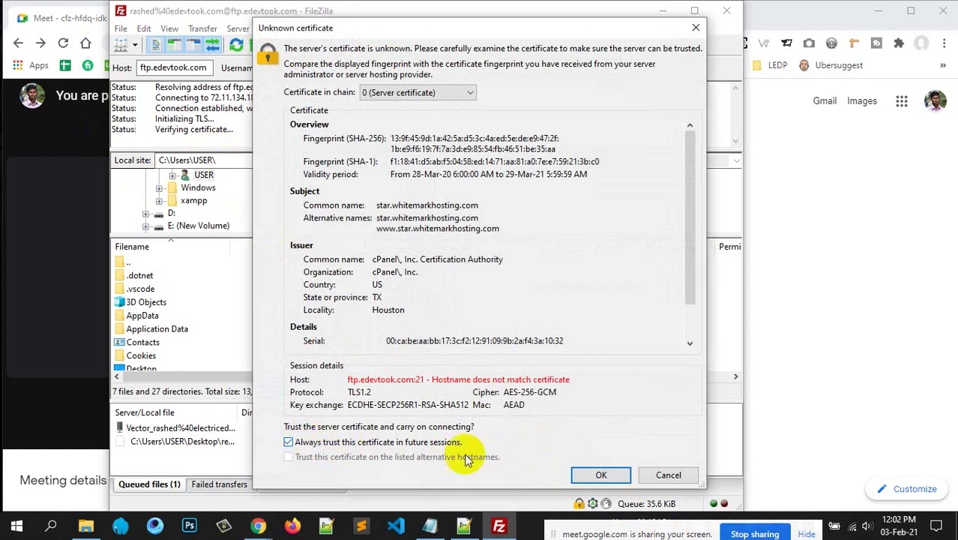
pyautogui.click(600, 474)
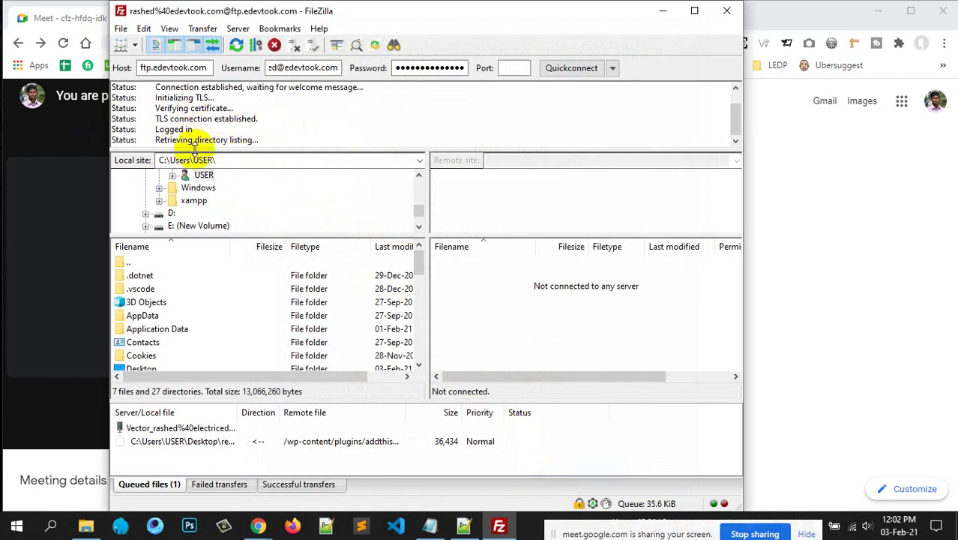
pyautogui.moveTo(154, 129); pyautogui.dragTo(193, 130)
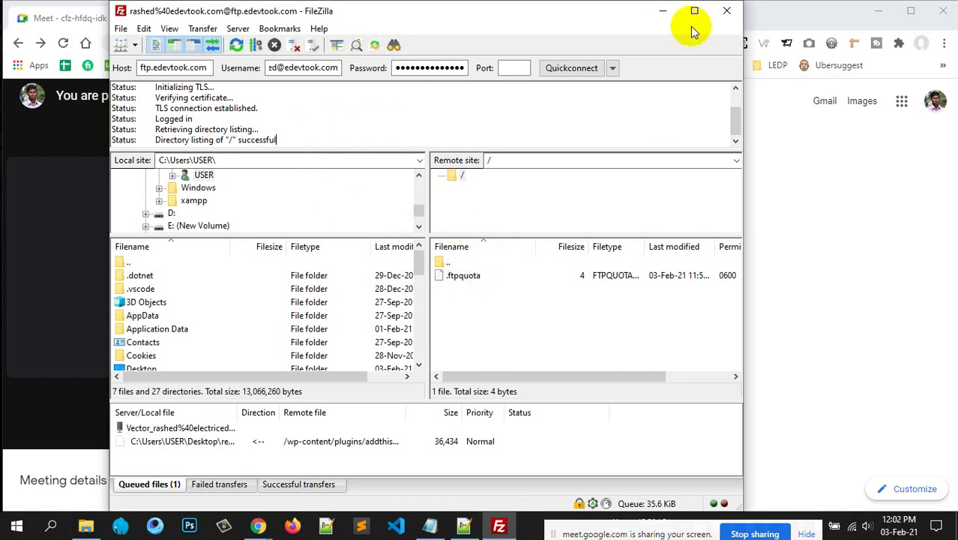
pyautogui.click(662, 11)
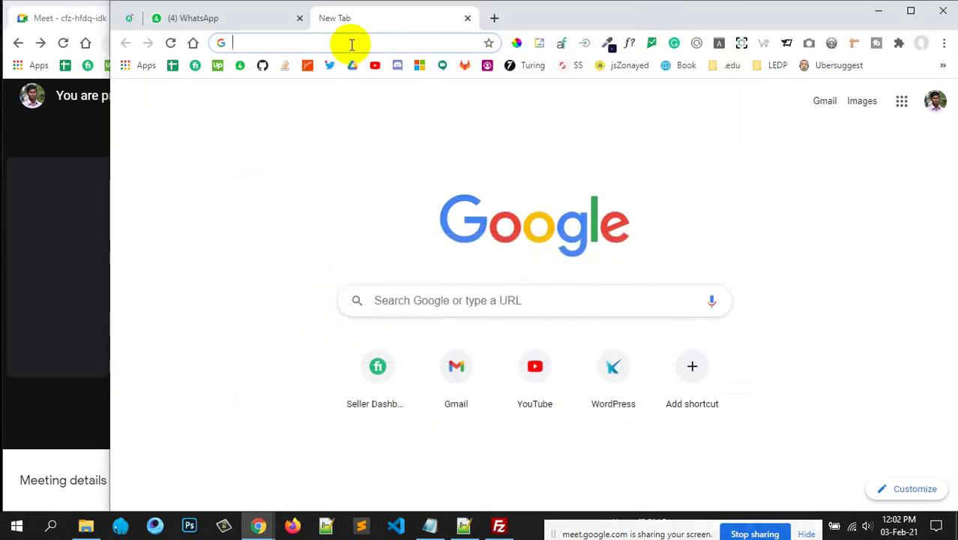
# Log in to cPanel and open FTP Accounts to view the account and special FTP accounts.
pyautogui.write('ed')
pyautogui.press('Return')
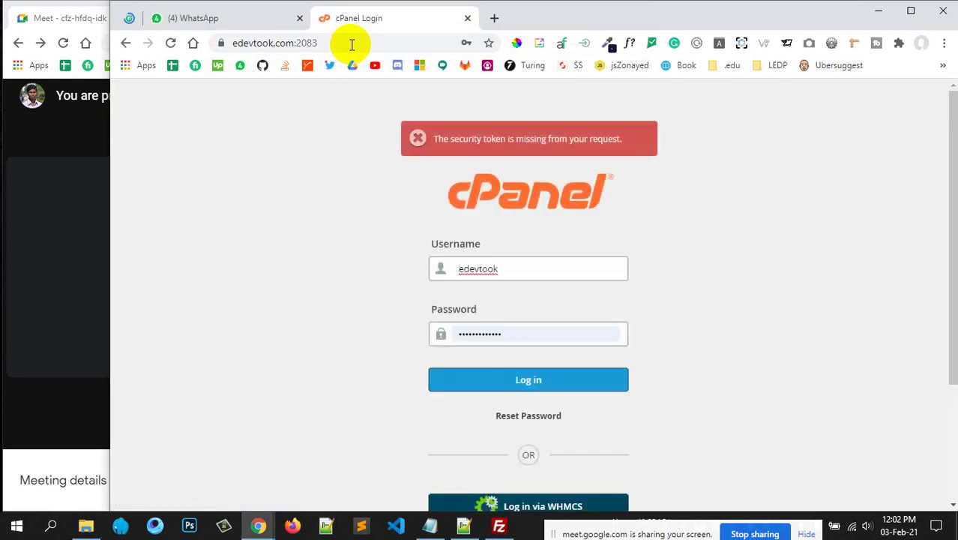
pyautogui.click(525, 378)
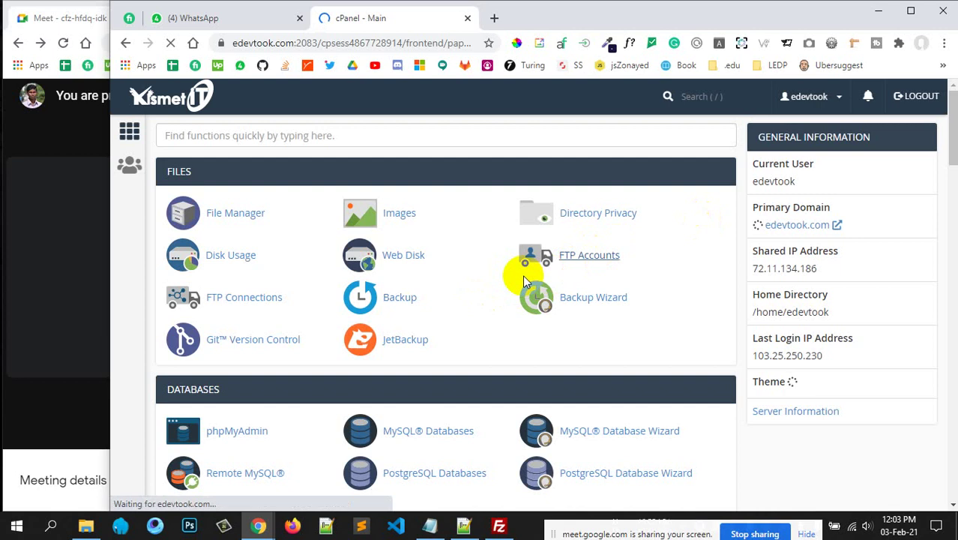
pyautogui.click(522, 274)
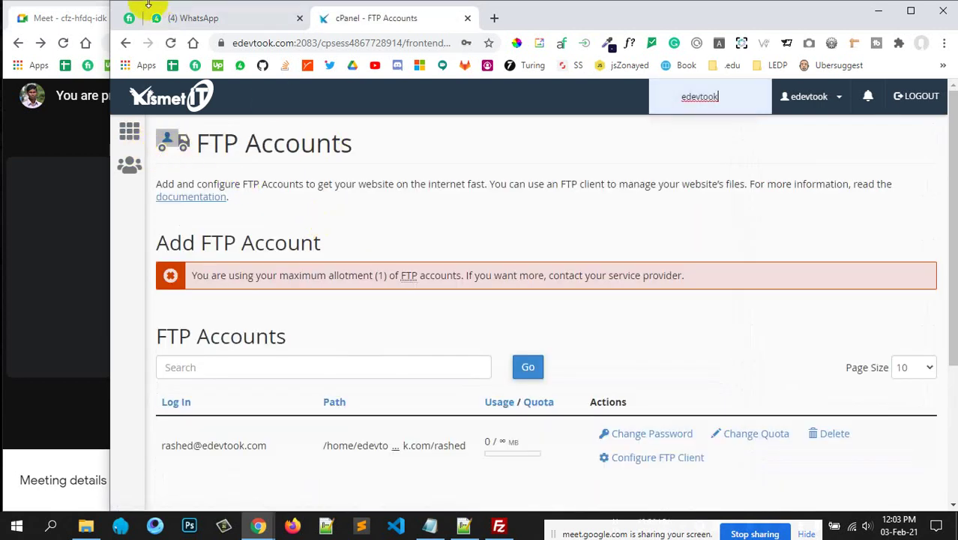
pyautogui.doubleClick(117, 3)
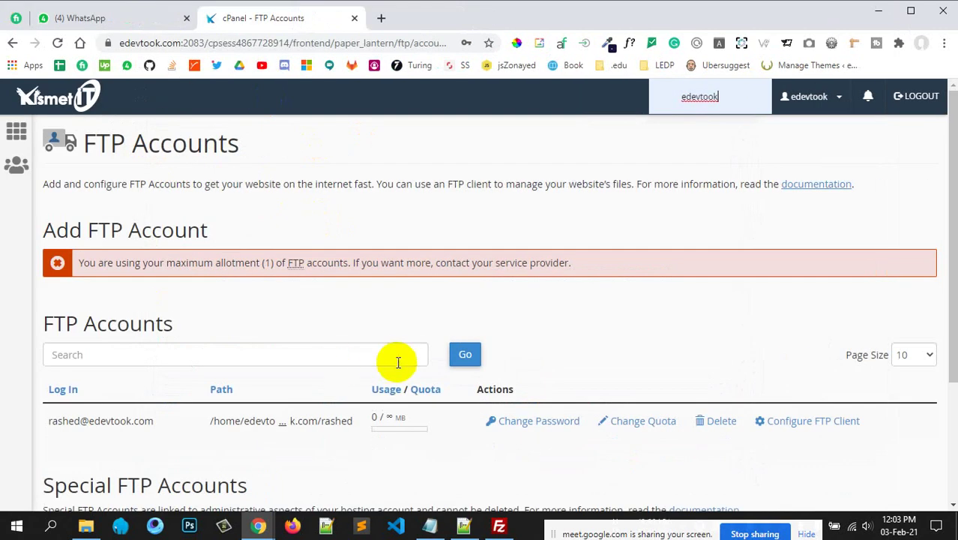
pyautogui.scroll(-2, 397, 361)
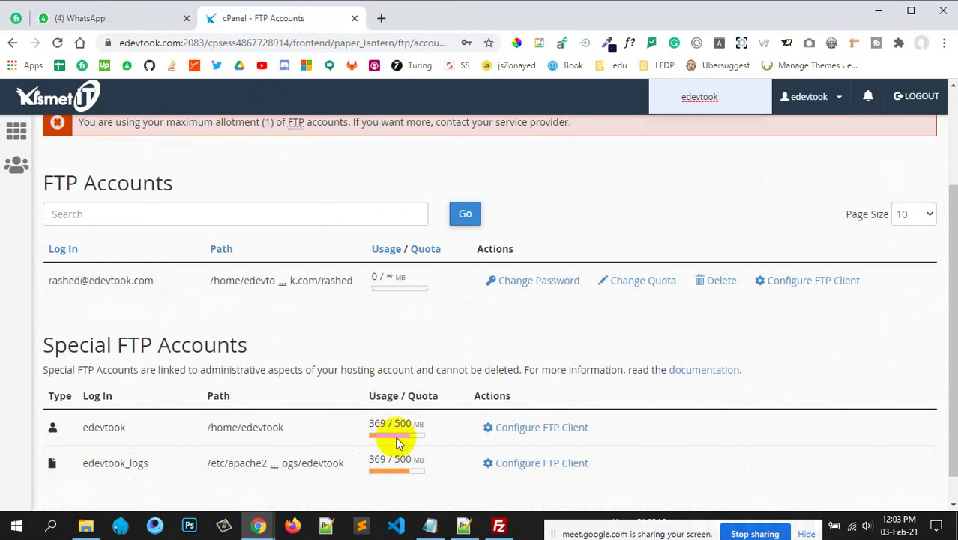
pyautogui.scroll(-1, 461, 423)
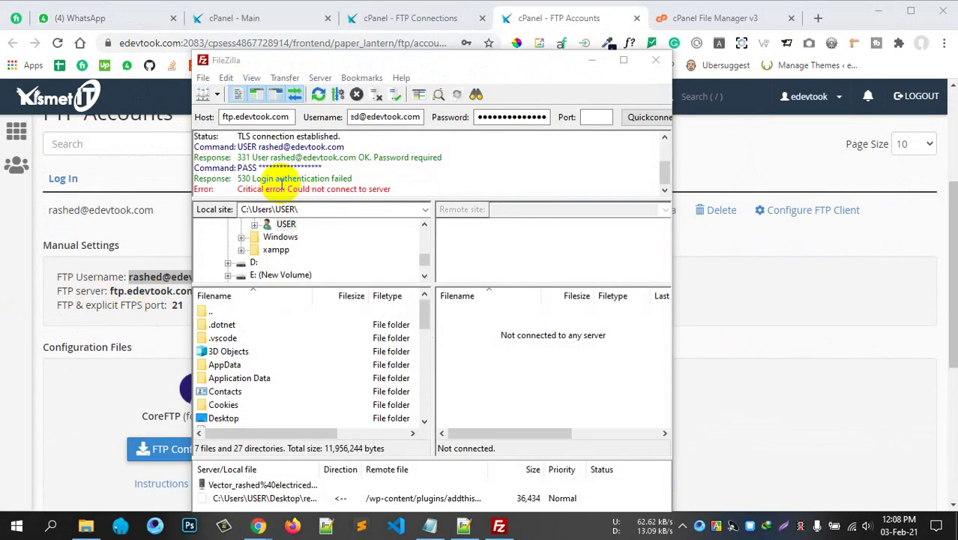
# Re-paste the FTP password and retry on port 21; after the 530 failure, minimise FileZilla.
pyautogui.click(312, 166)
pyautogui.click(335, 178)
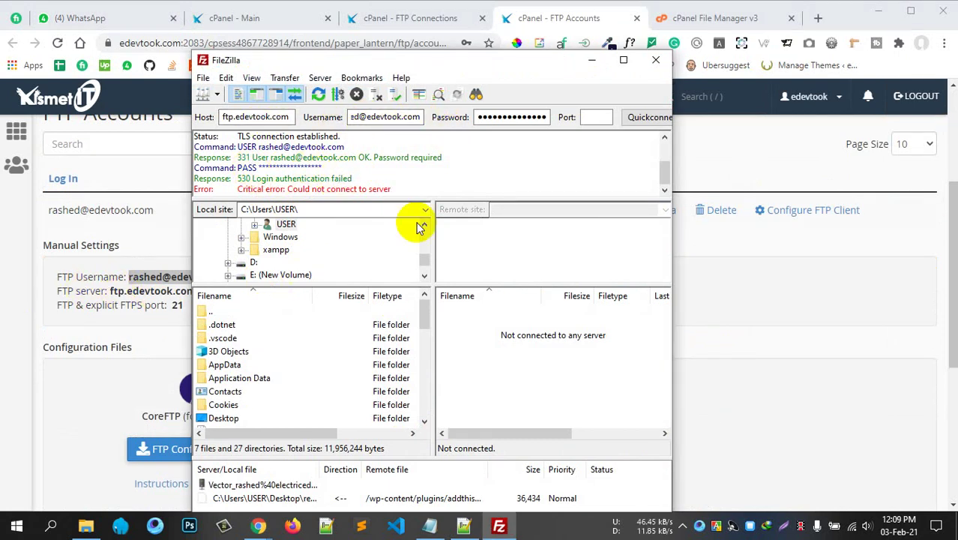
pyautogui.click(507, 117)
pyautogui.doubleClick(507, 124)
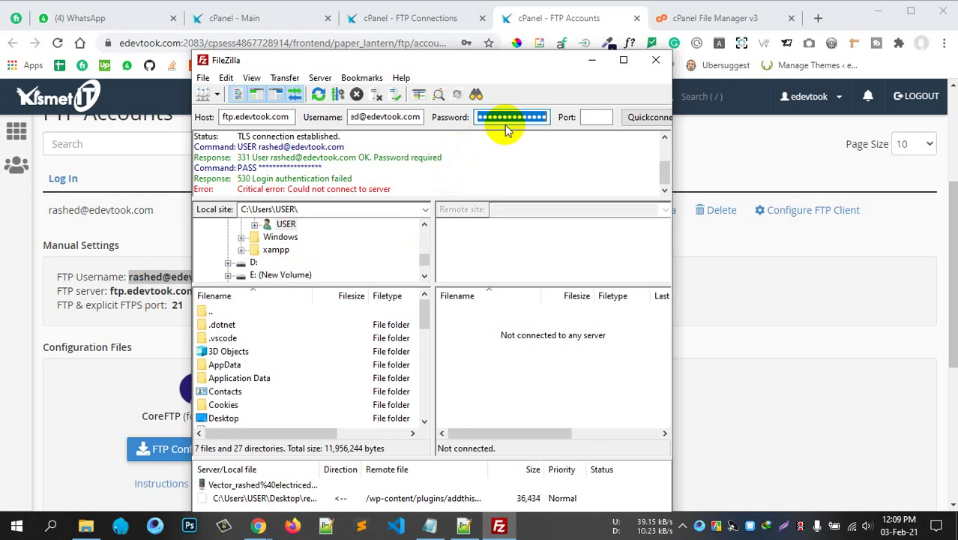
pyautogui.hotkey('ctrl', 'v')
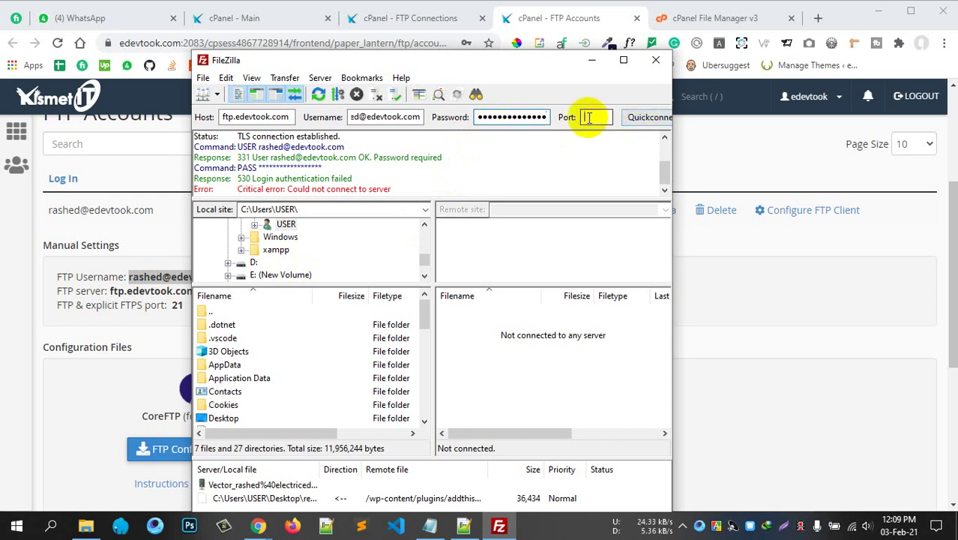
pyautogui.click(588, 118)
pyautogui.write('21')
pyautogui.click(646, 118)
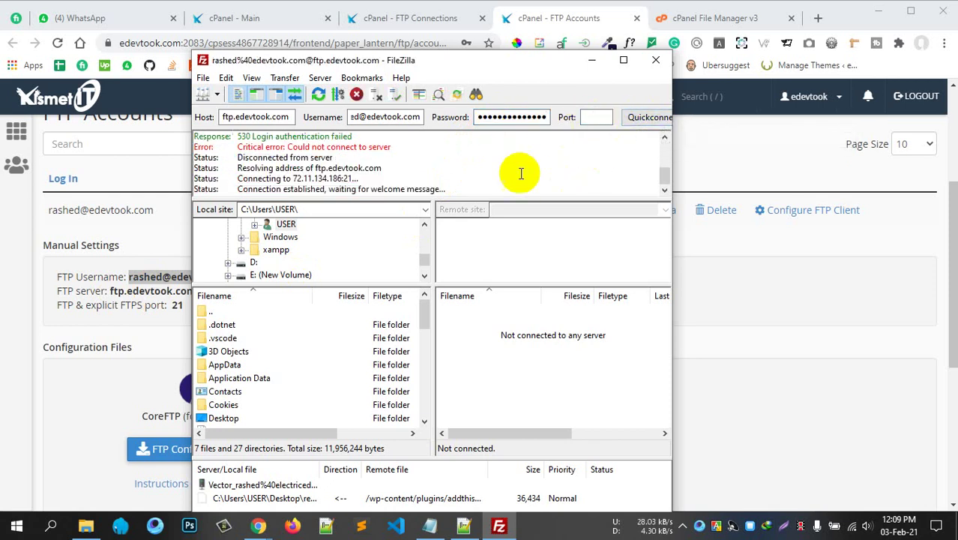
pyautogui.moveTo(460, 63); pyautogui.dragTo(634, 67)
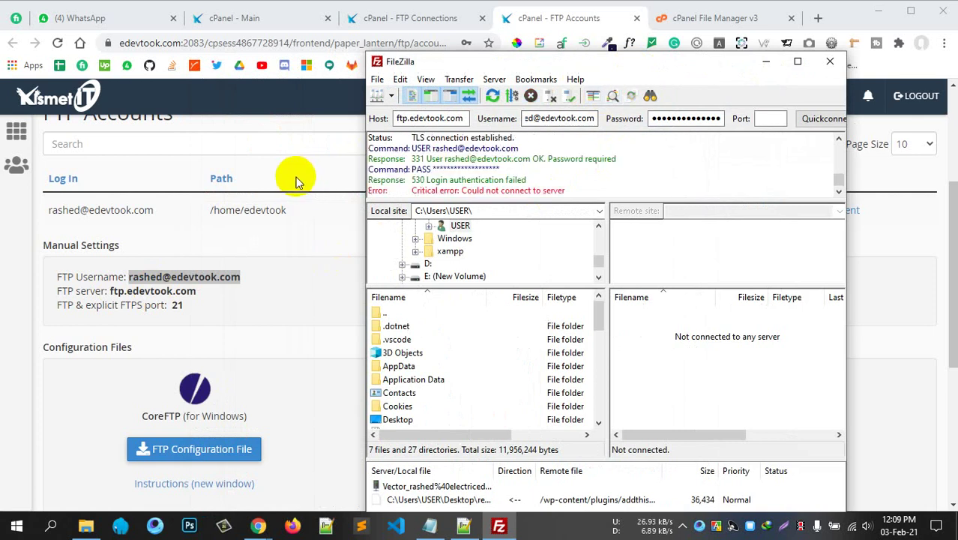
pyautogui.click(763, 60)
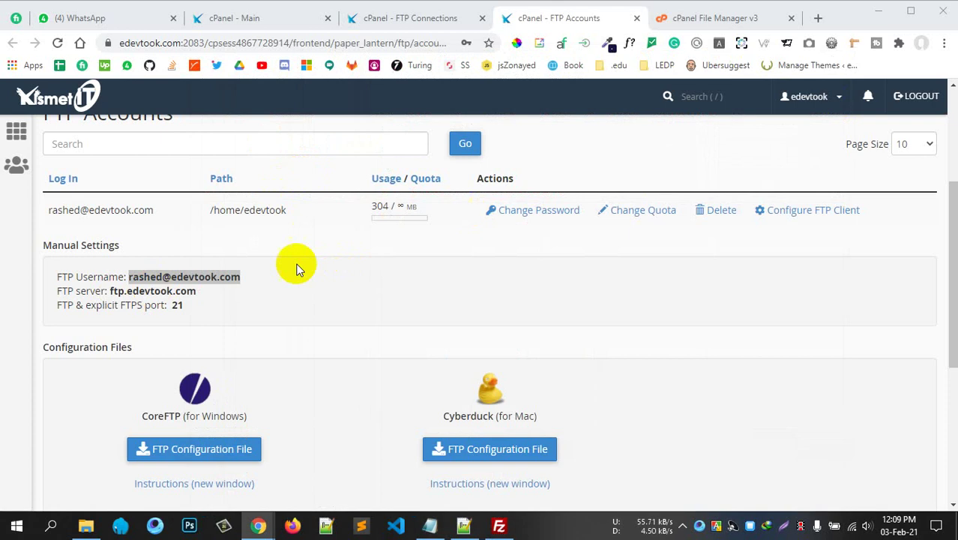
# Start changing the FTP account's password and generate a strong random one.
pyautogui.scroll(-4, 285, 263)
pyautogui.scroll(5, 276, 264)
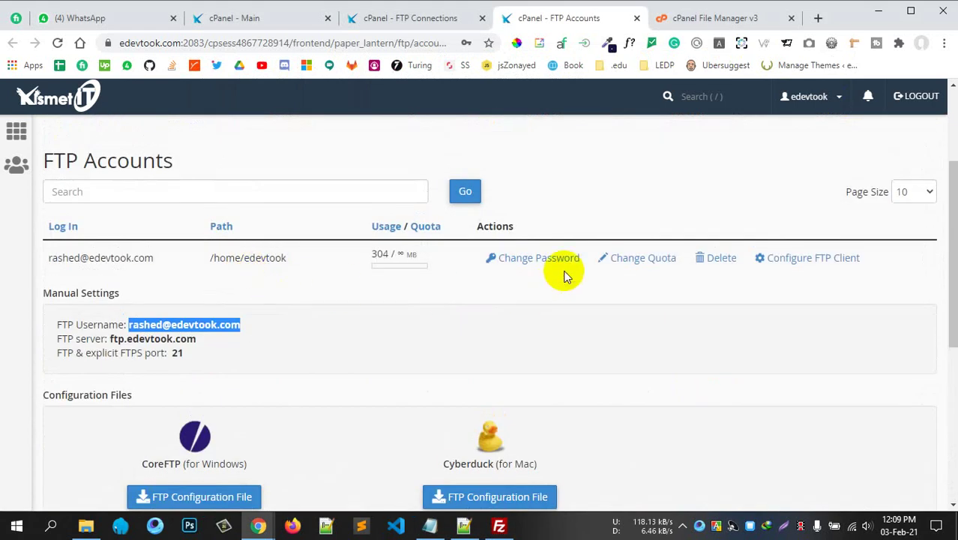
pyautogui.click(536, 259)
pyautogui.scroll(-2, 376, 342)
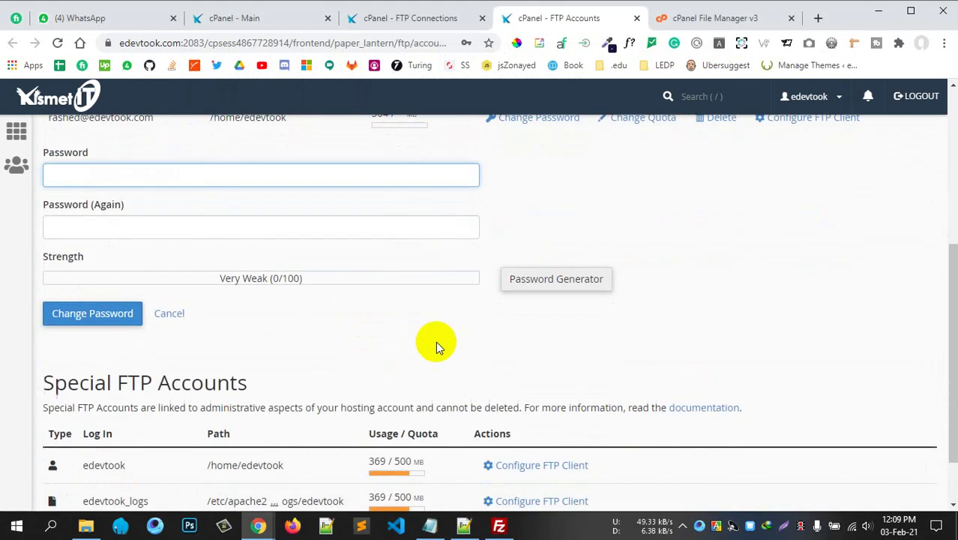
pyautogui.click(538, 280)
# Copy the generated password, confirm it's saved, apply it, and submit the password change.
pyautogui.moveTo(456, 250); pyautogui.dragTo(317, 257)
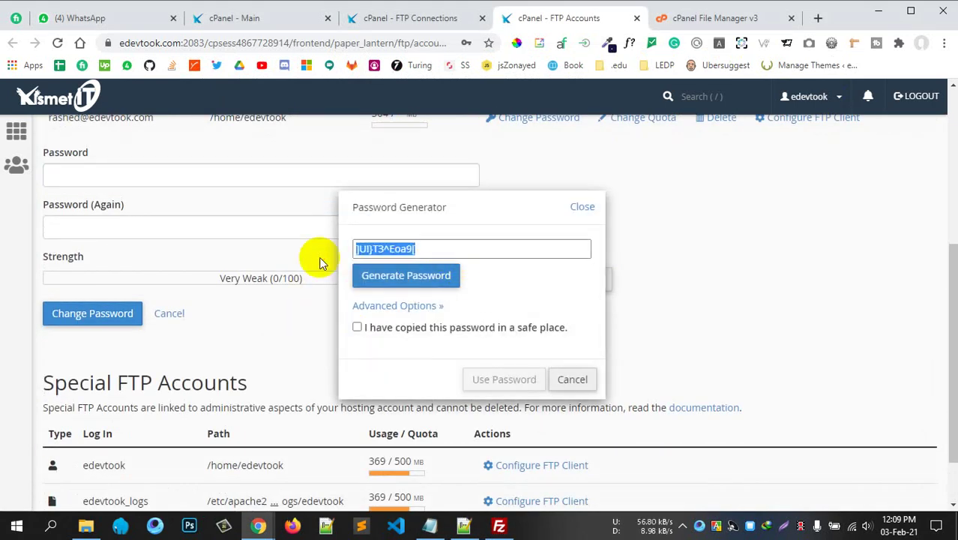
pyautogui.click(384, 326)
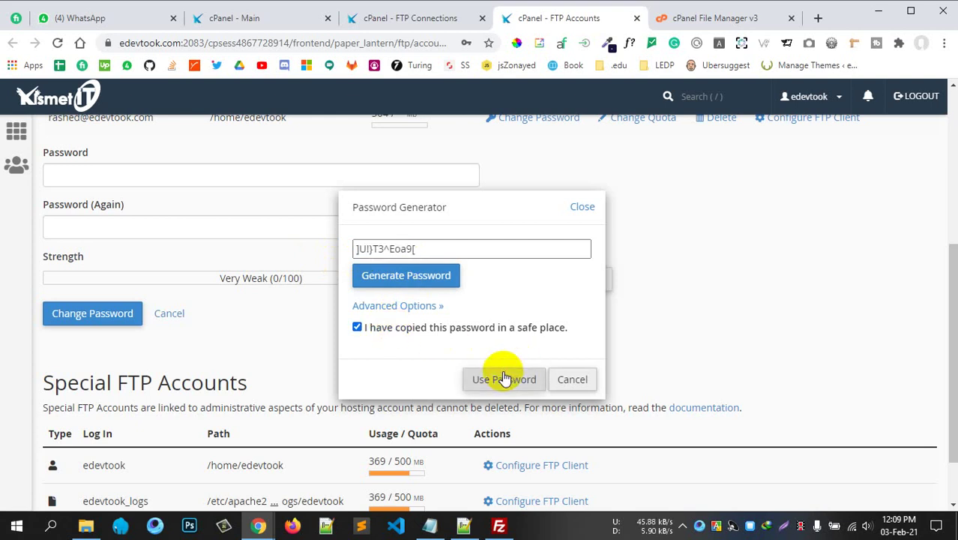
pyautogui.click(501, 379)
pyautogui.click(96, 314)
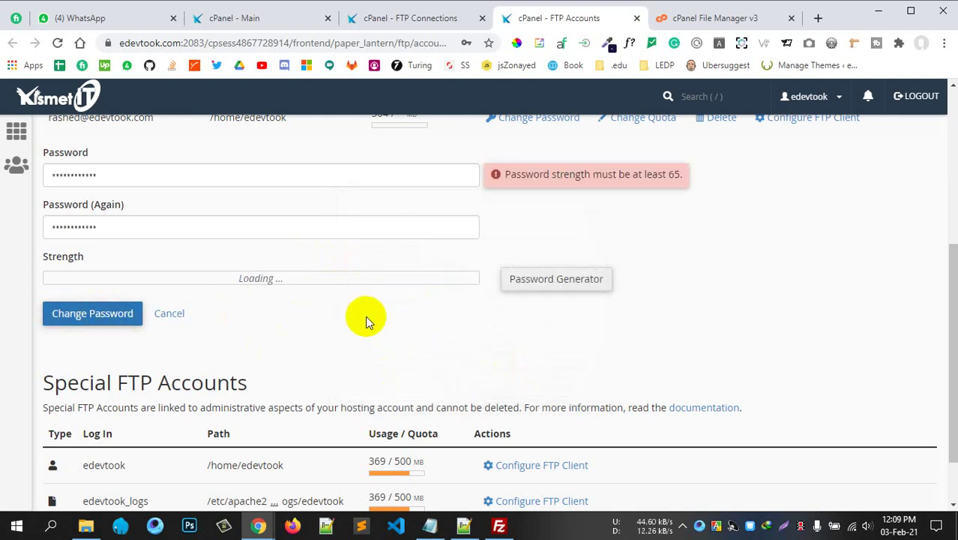
pyautogui.click(101, 315)
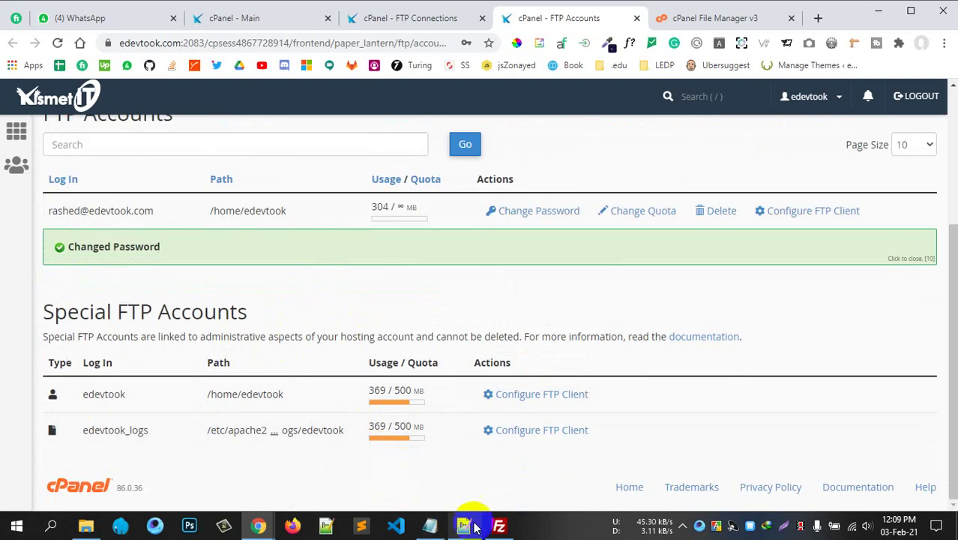
pyautogui.click(472, 527)
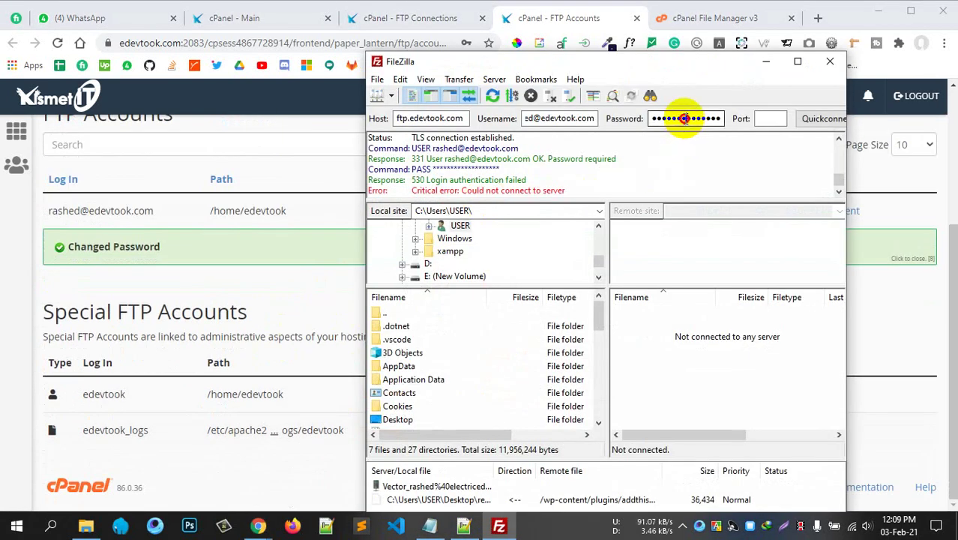
# Paste the newly generated password into FileZilla and reconnect to ftp.edevtook.com on port 21.
pyautogui.hotkey('ctrl', 'v')
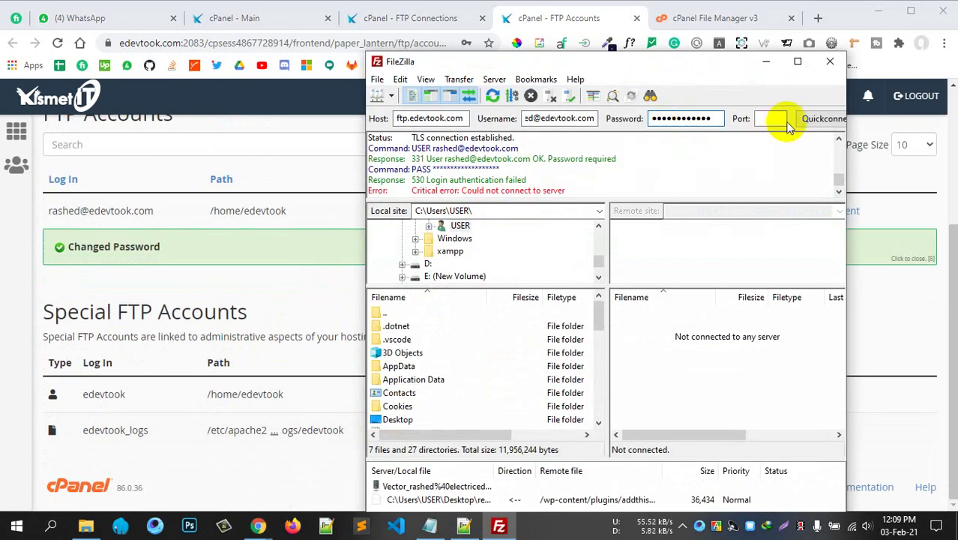
pyautogui.click(765, 118)
pyautogui.click(823, 119)
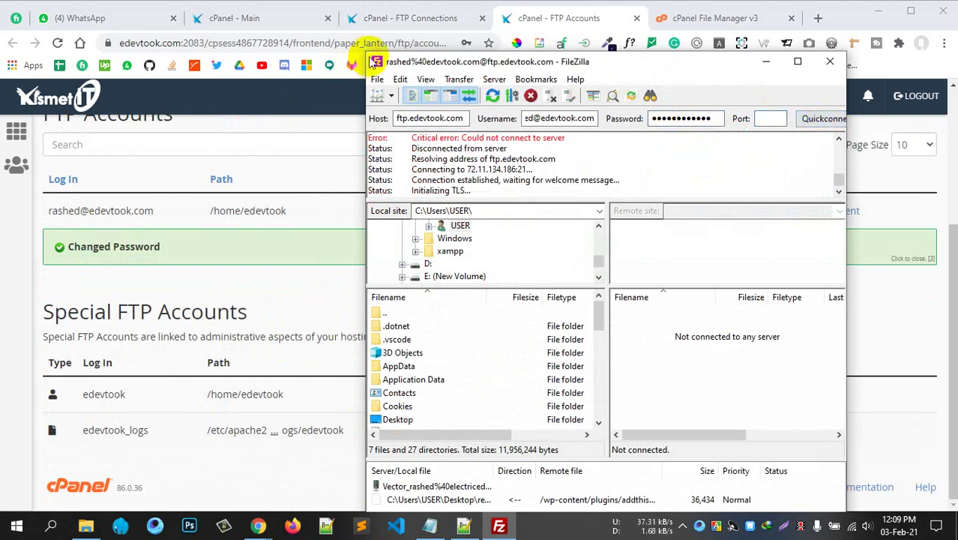
pyautogui.moveTo(367, 56); pyautogui.dragTo(252, 3)
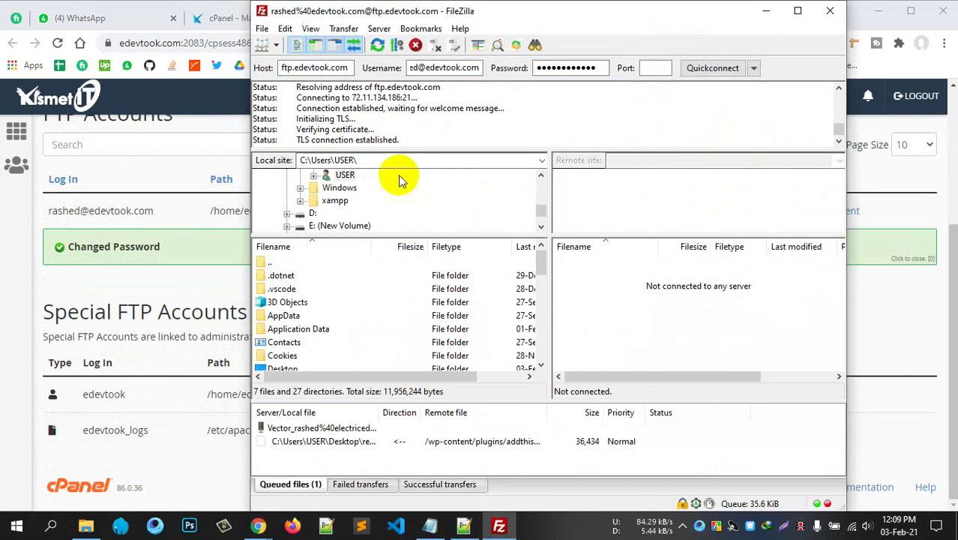
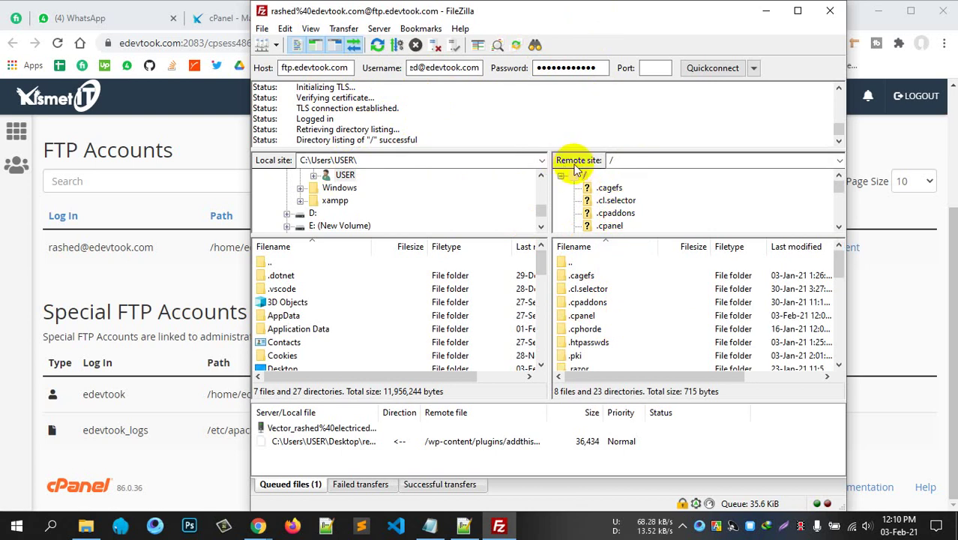
# Open the public_html folder in FileZilla's remote site pane.
pyautogui.scroll(-3, 603, 315)
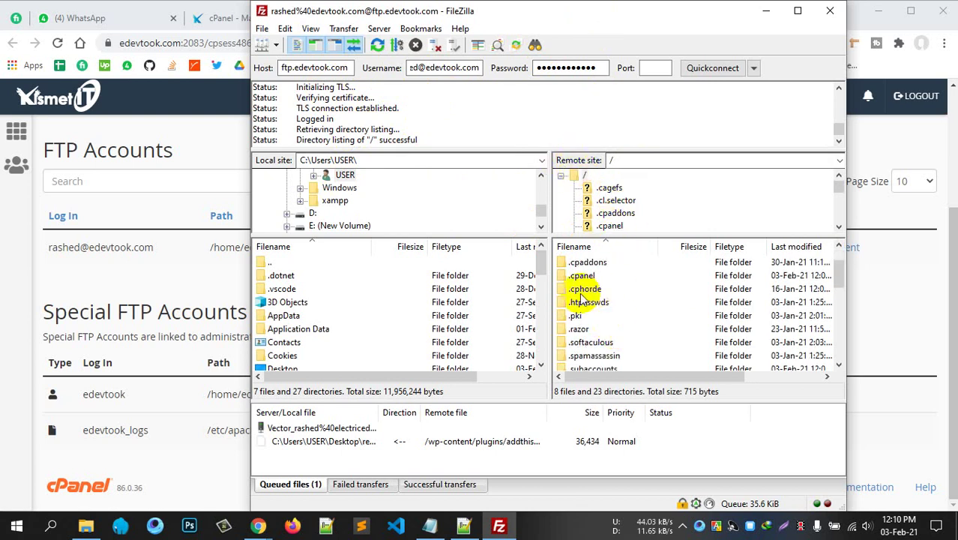
pyautogui.scroll(-4, 605, 296)
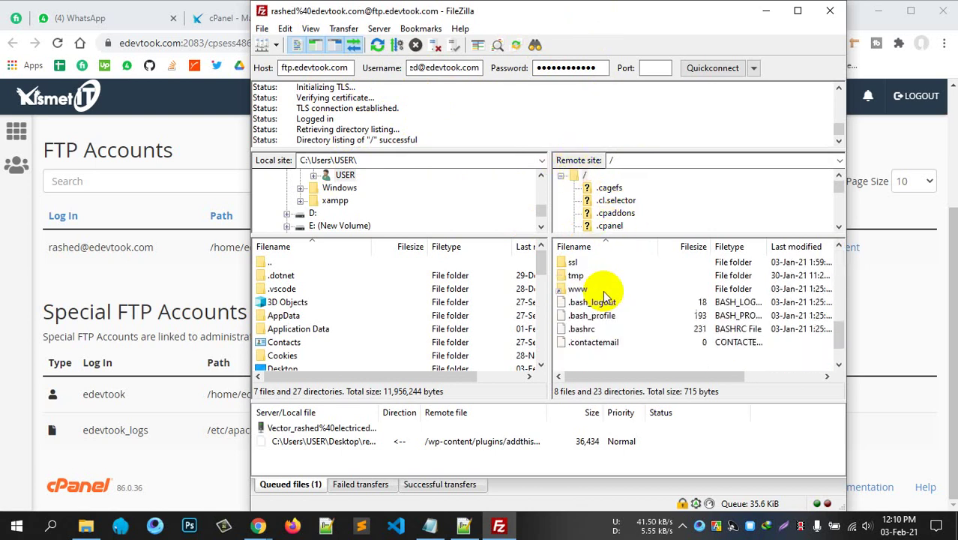
pyautogui.scroll(3, 605, 296)
pyautogui.scroll(2, 605, 296)
pyautogui.scroll(-4, 603, 298)
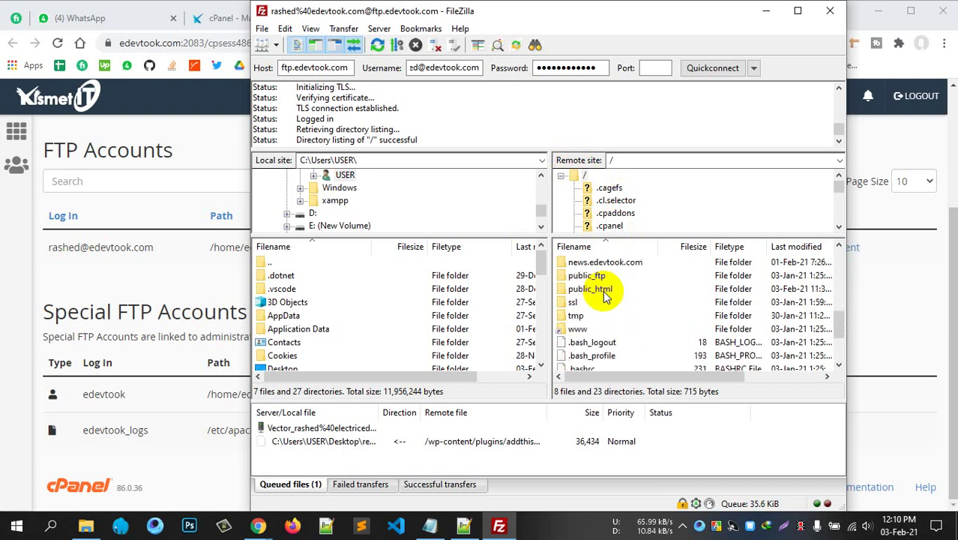
pyautogui.scroll(2, 596, 300)
pyautogui.scroll(2, 603, 311)
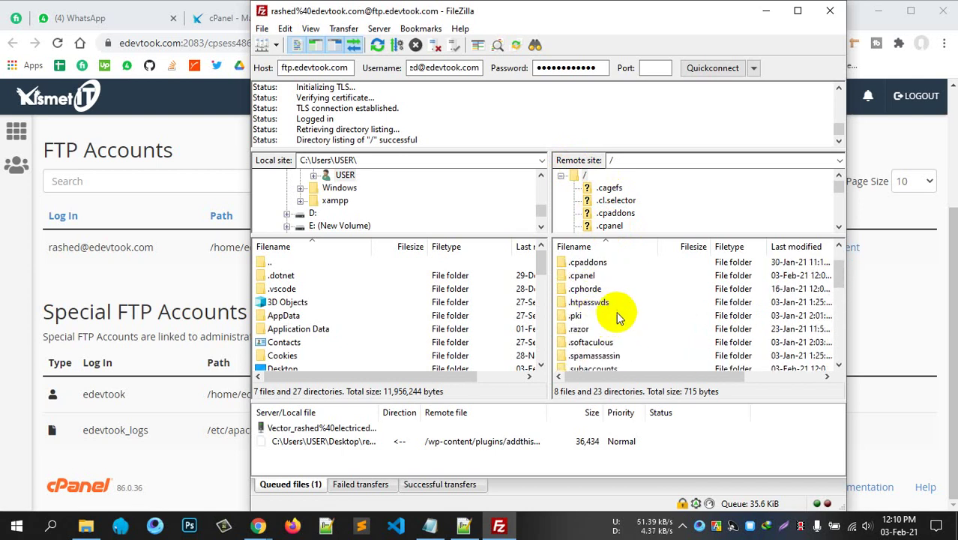
pyautogui.scroll(-3, 611, 313)
pyautogui.scroll(-2, 616, 313)
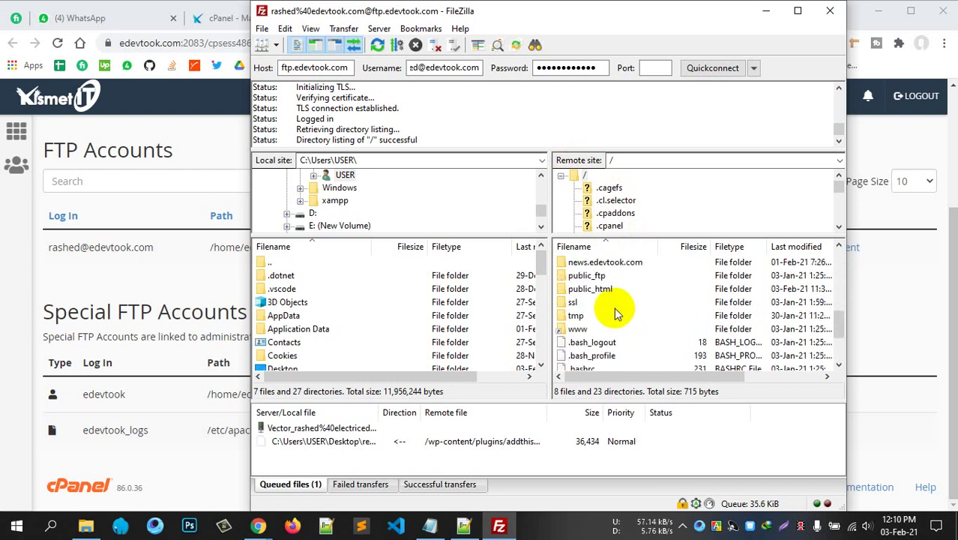
pyautogui.click(589, 291)
pyautogui.doubleClick(589, 291)
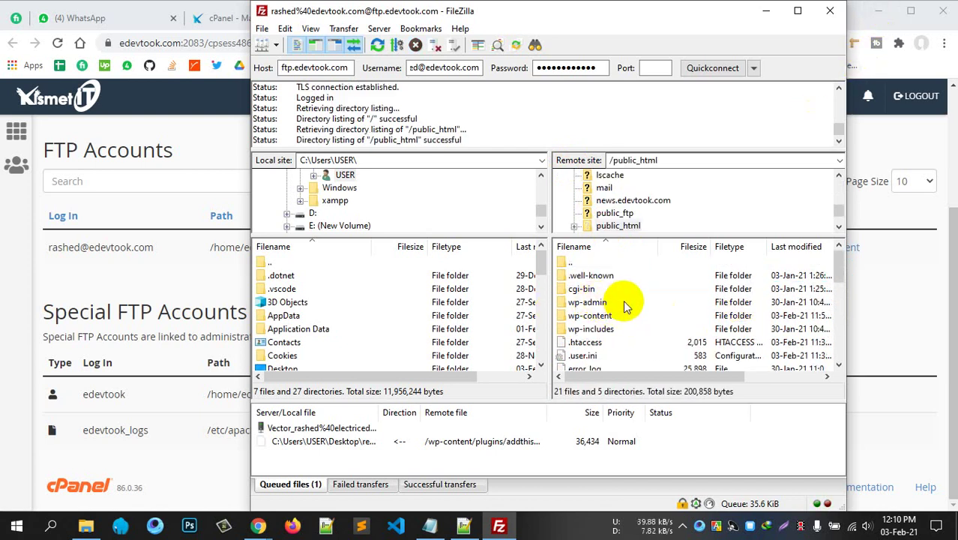
# Browse the WordPress files in public_html, then minimise FileZilla.
pyautogui.scroll(-2, 618, 299)
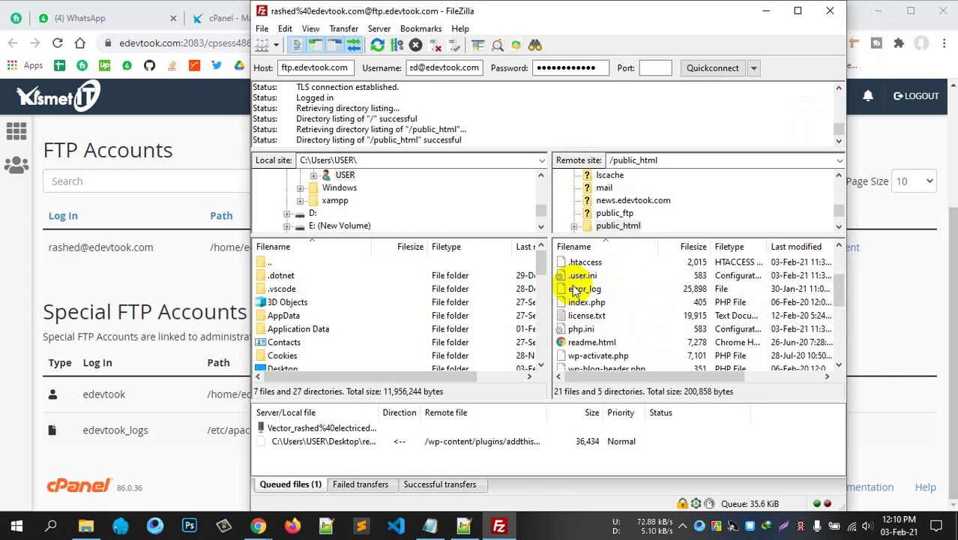
pyautogui.scroll(2, 576, 291)
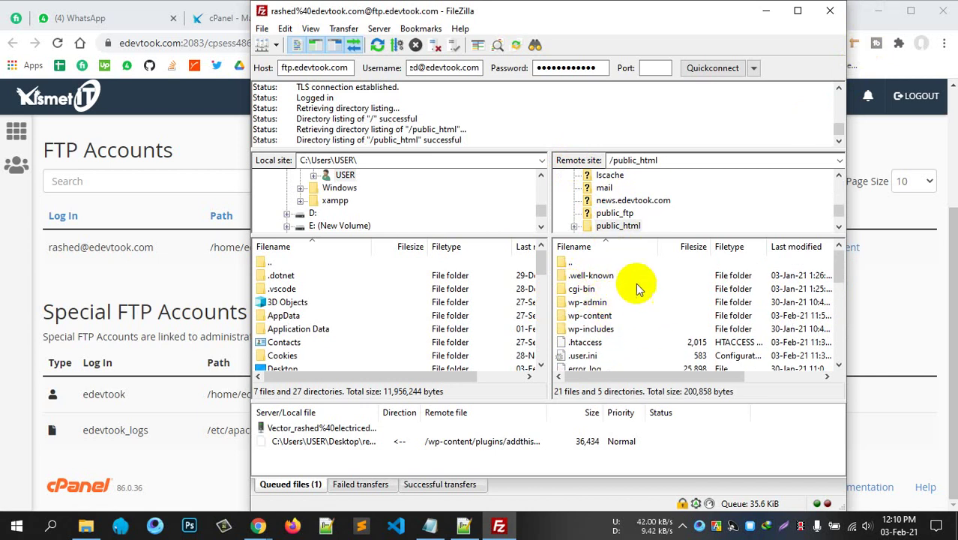
pyautogui.scroll(-6, 644, 314)
pyautogui.scroll(-1, 649, 319)
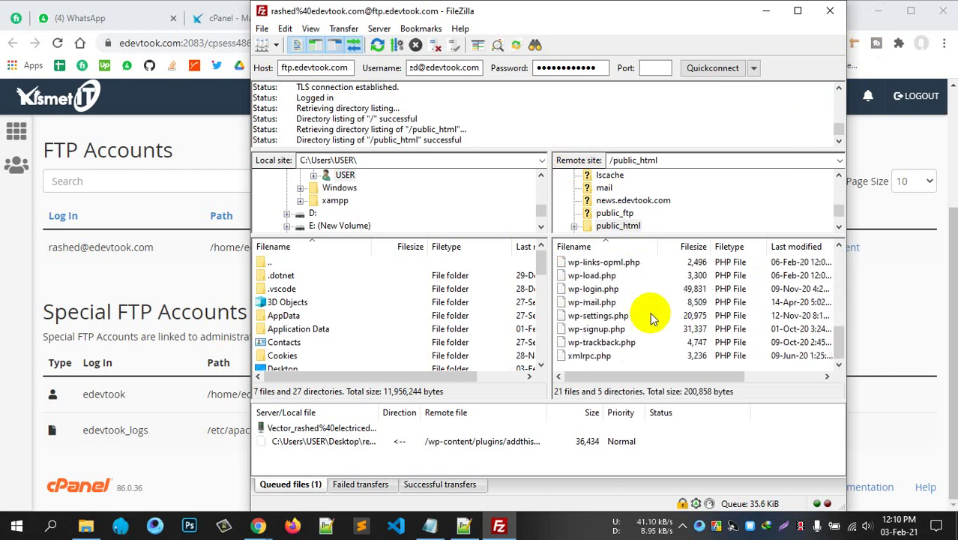
pyautogui.scroll(6, 646, 316)
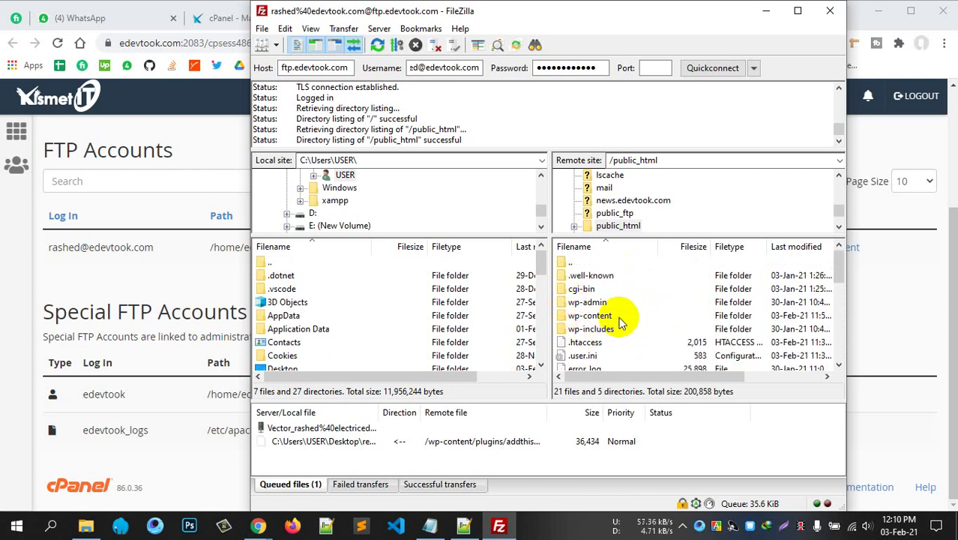
pyautogui.scroll(-4, 611, 324)
pyautogui.scroll(-3, 609, 326)
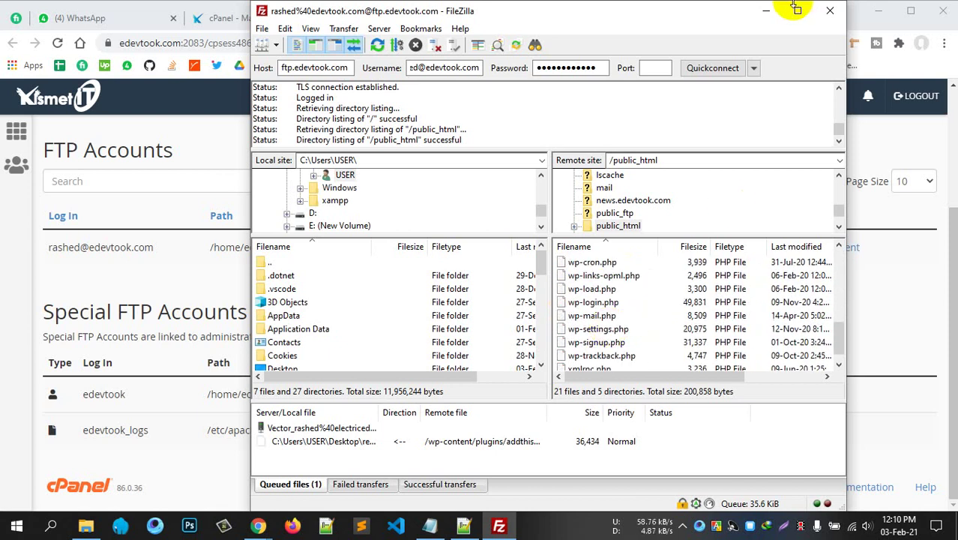
pyautogui.click(765, 10)
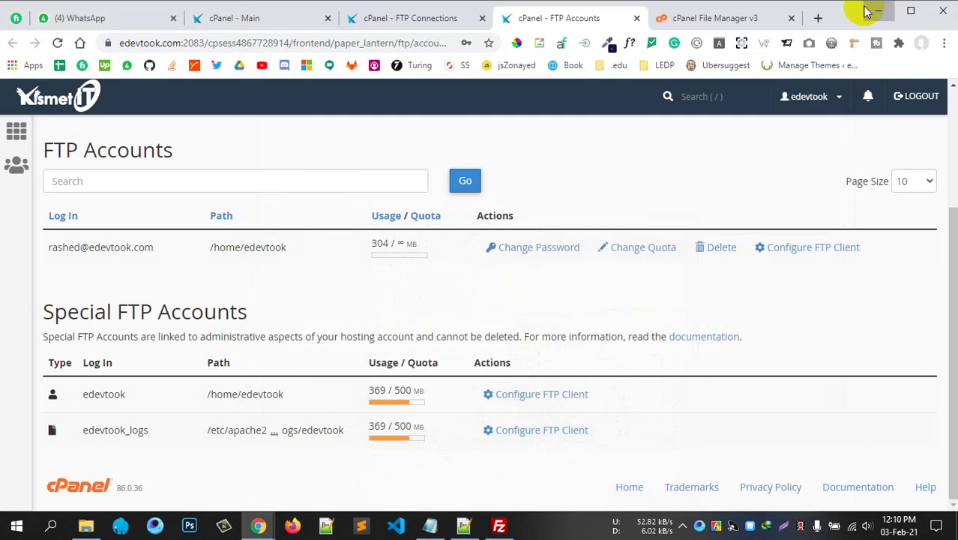
# Bring FileZilla back and open the context menu for wp-config.php in public_html.
pyautogui.click(877, 10)
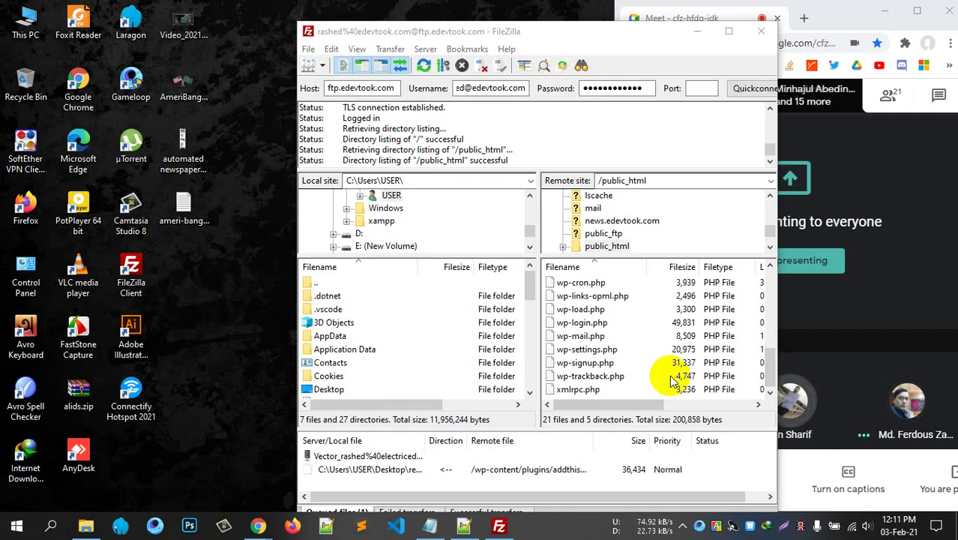
pyautogui.scroll(2, 667, 352)
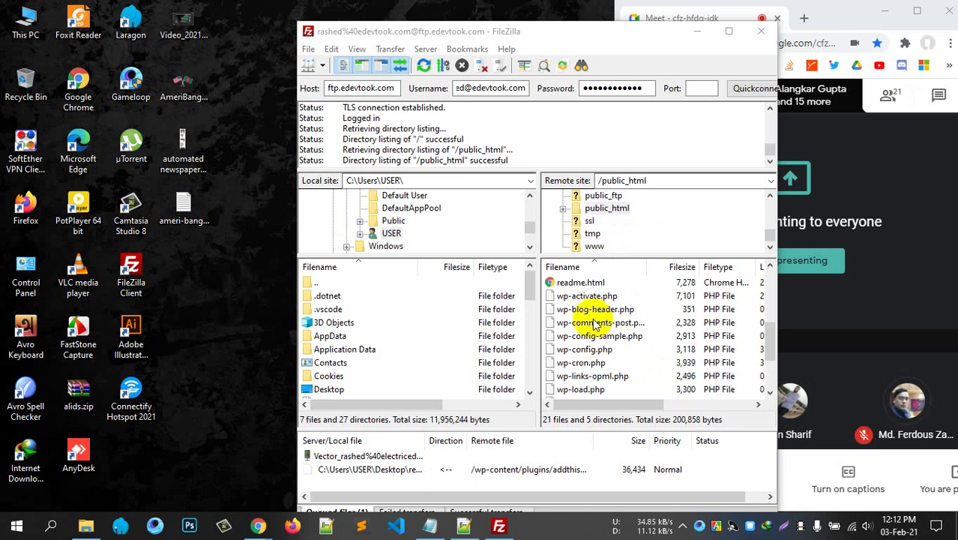
pyautogui.click(592, 352)
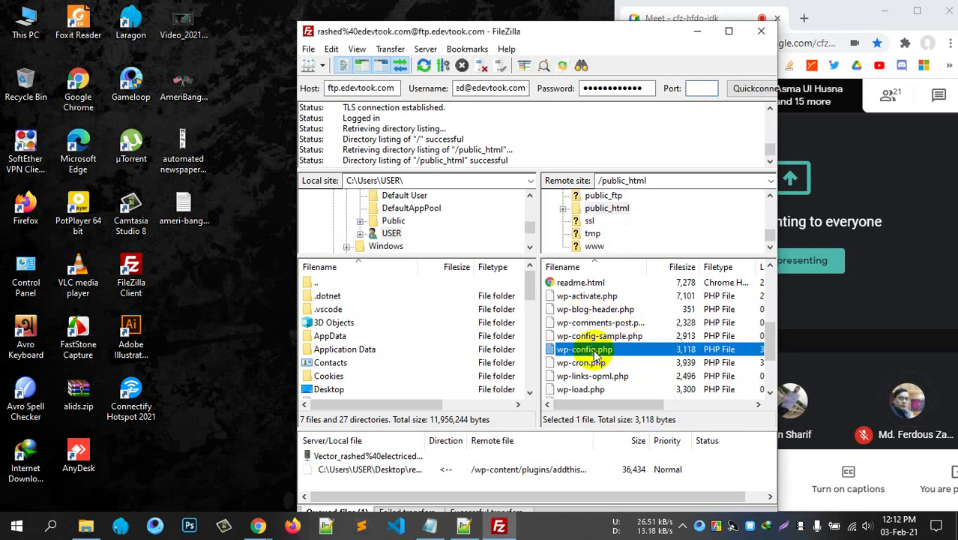
pyautogui.rightClick(592, 353)
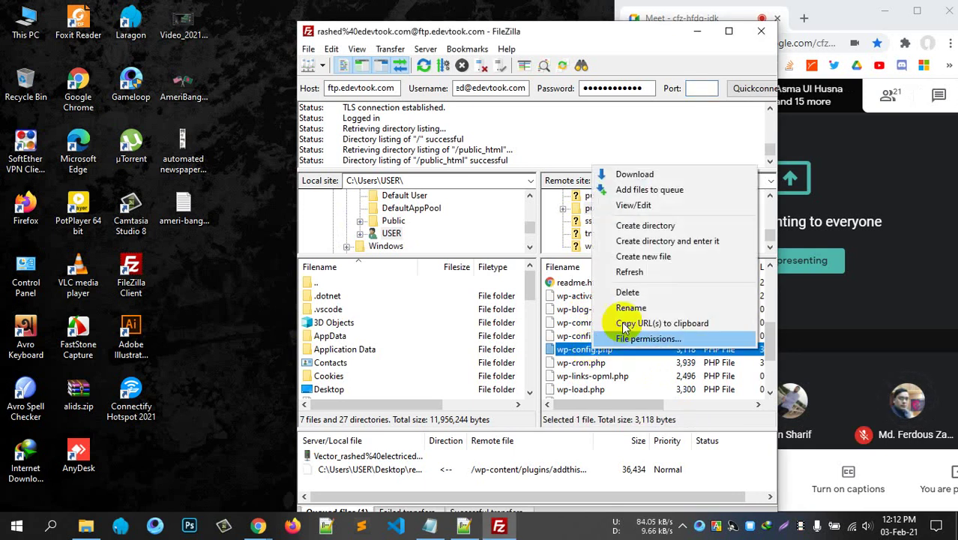
# Choose View/Edit for wp-config.php and opt to use a custom program for PHP files.
pyautogui.click(635, 206)
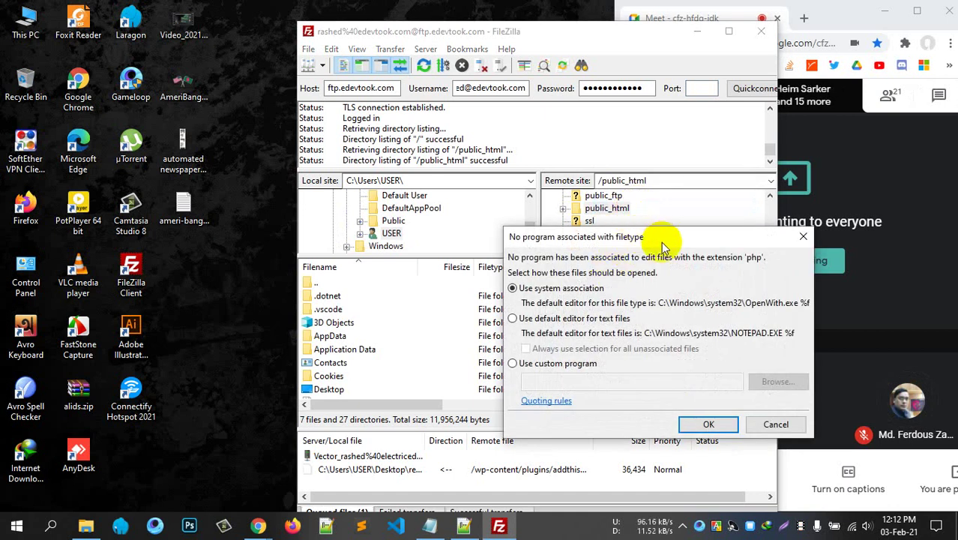
pyautogui.moveTo(655, 234); pyautogui.dragTo(482, 200)
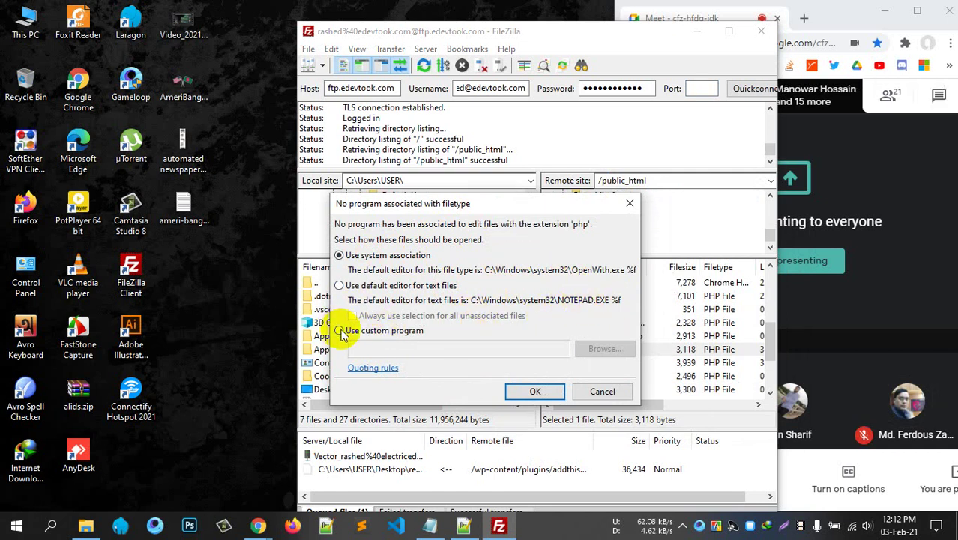
pyautogui.click(338, 331)
pyautogui.moveTo(422, 204); pyautogui.dragTo(372, 188)
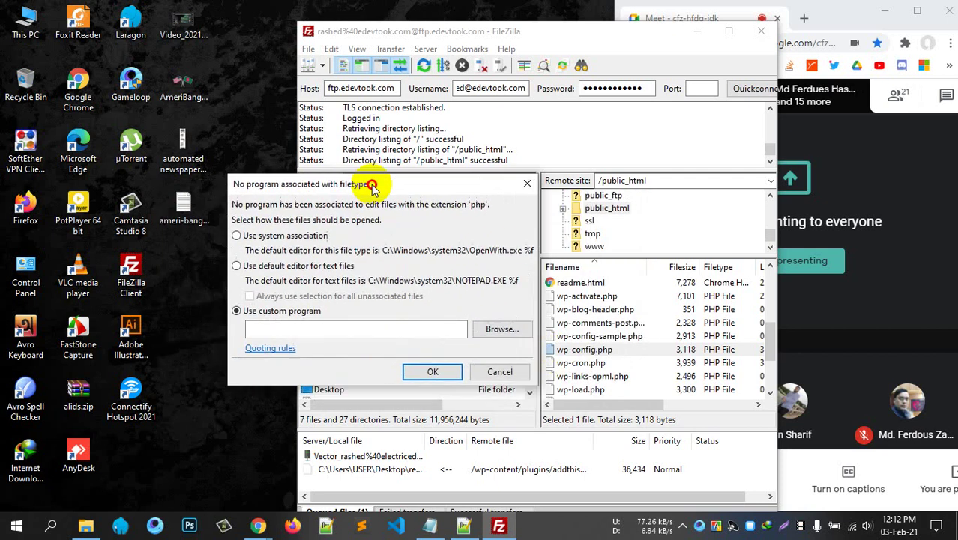
# Set Program Files\Notepad++\notepad++.exe as the PHP editor and dismiss the opening-failed error.
pyautogui.click(499, 329)
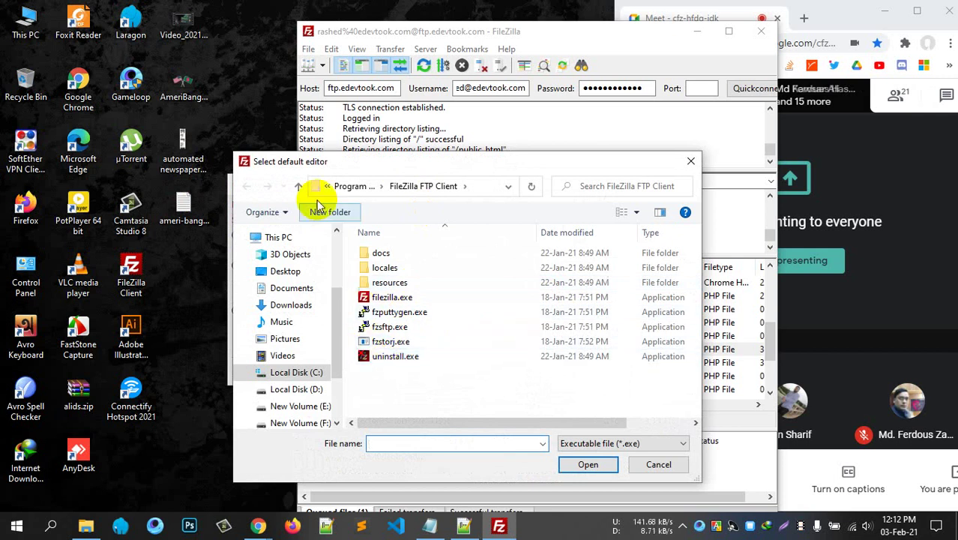
pyautogui.click(299, 187)
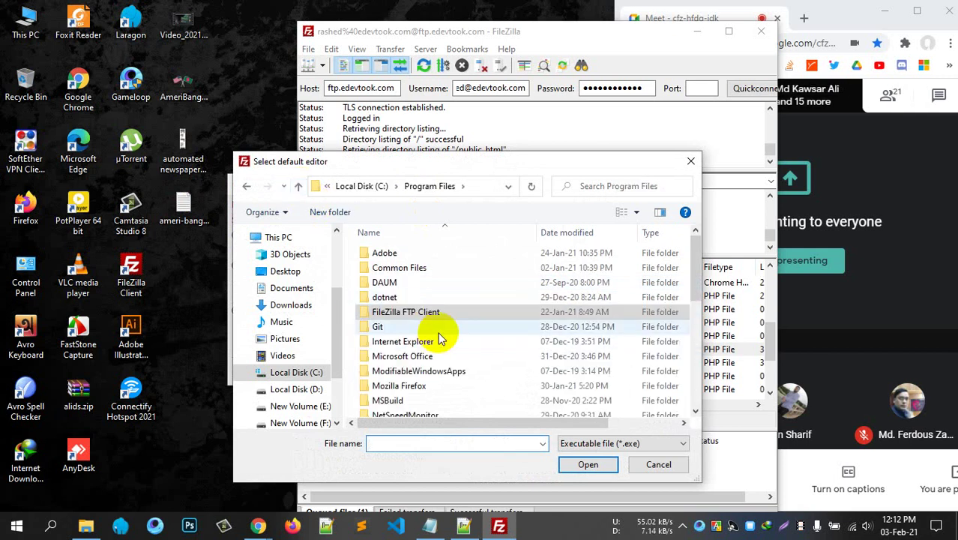
pyautogui.scroll(-2, 412, 330)
pyautogui.doubleClick(411, 351)
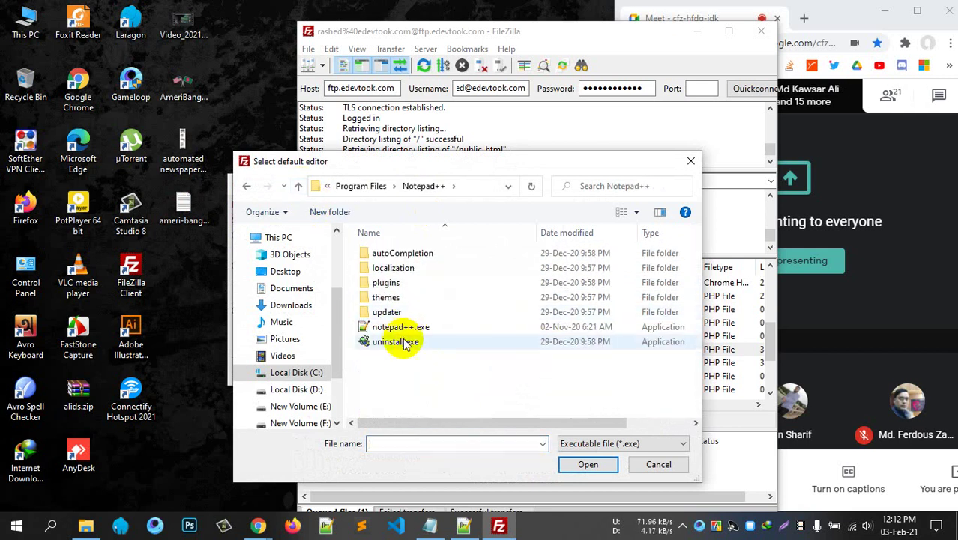
pyautogui.click(415, 332)
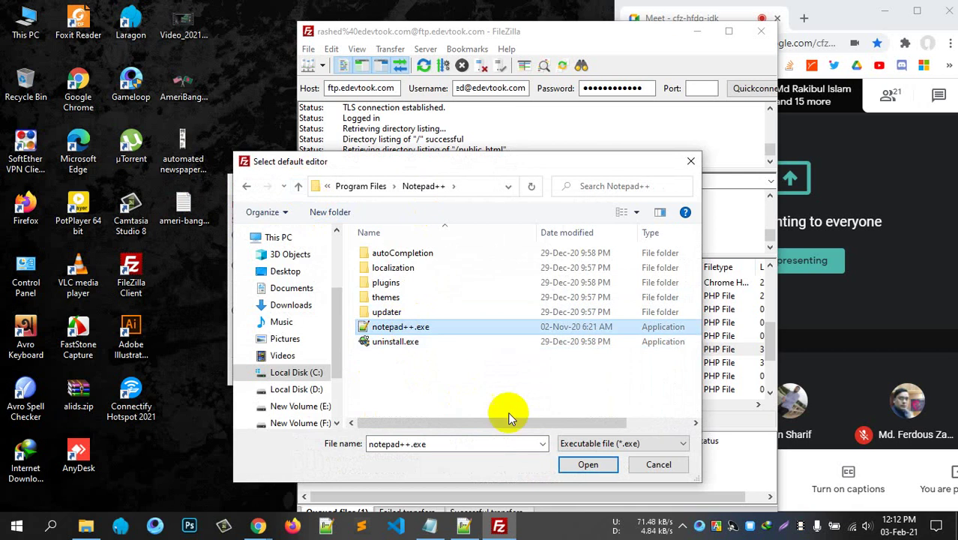
pyautogui.click(601, 465)
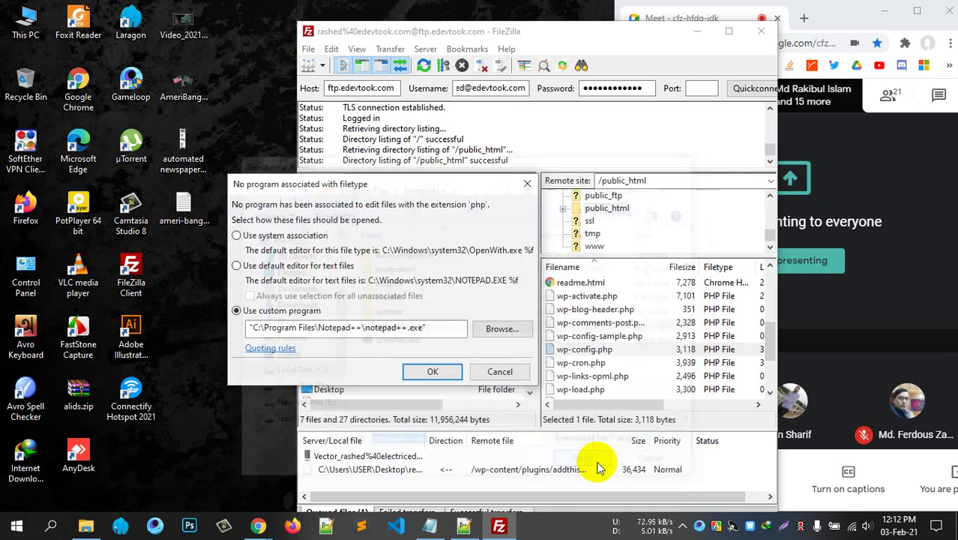
pyautogui.click(432, 371)
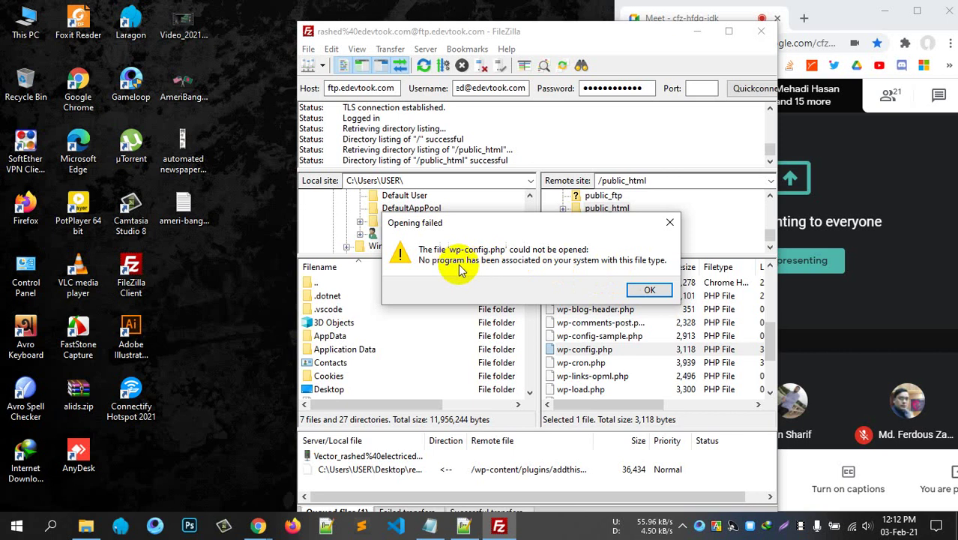
pyautogui.click(646, 290)
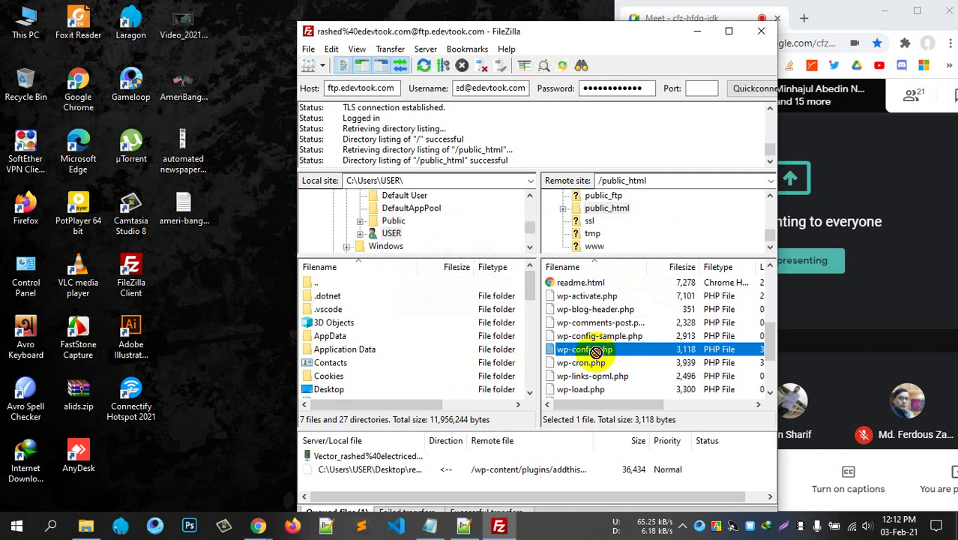
# Download wp-config.php to the desktop and open it with Notepad++.
pyautogui.moveTo(592, 352); pyautogui.dragTo(203, 271)
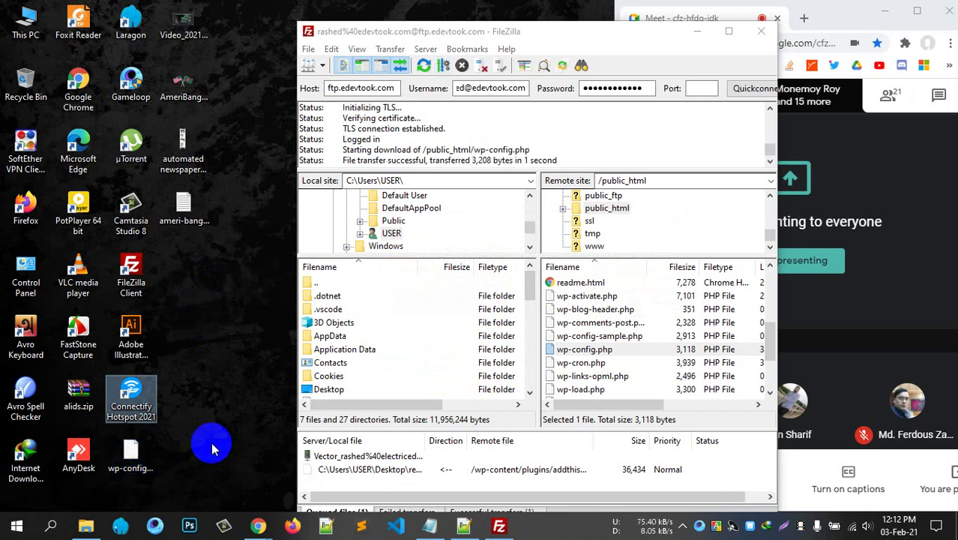
pyautogui.rightClick(130, 460)
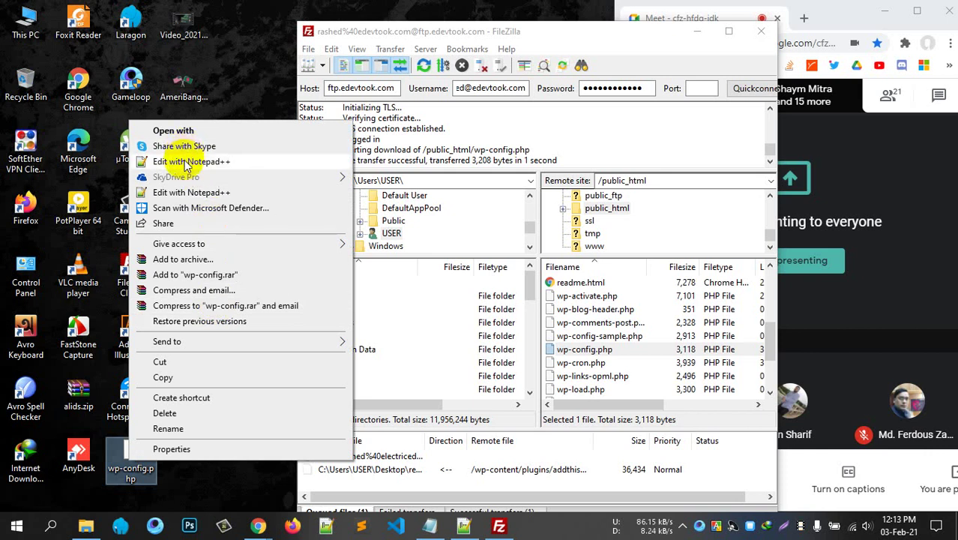
pyautogui.click(189, 161)
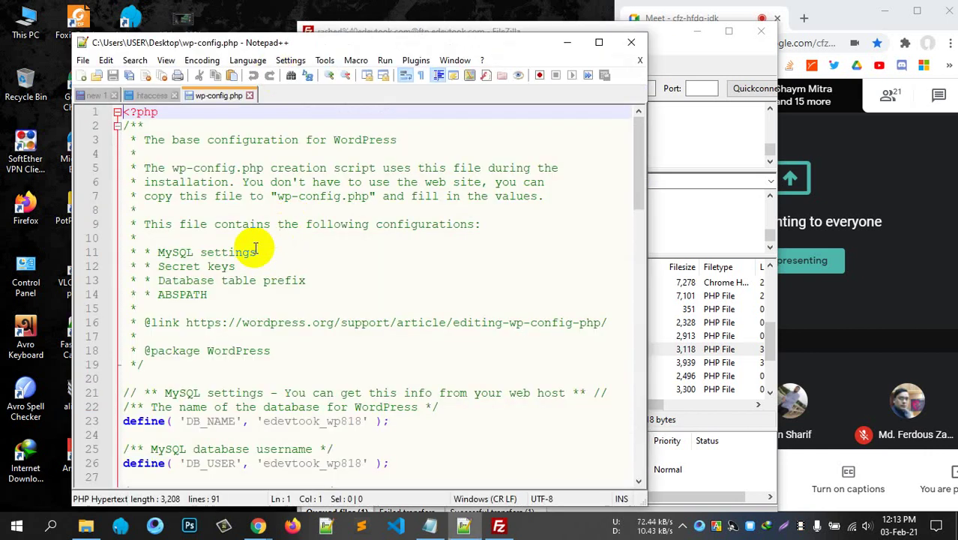
# Add the line 'This is is modified' under '/**', save, and drag the file back to the server.
pyautogui.click(235, 252)
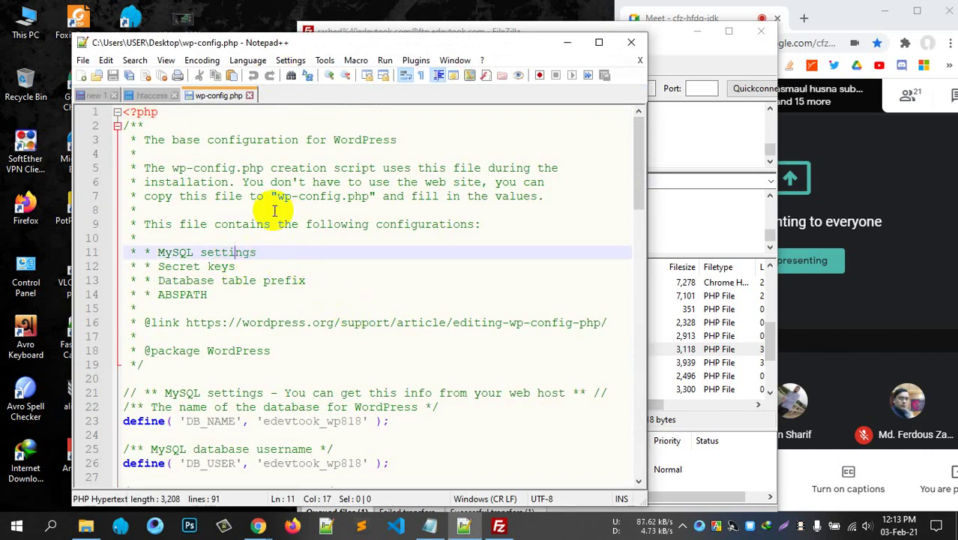
pyautogui.click(178, 125)
pyautogui.press('Return')
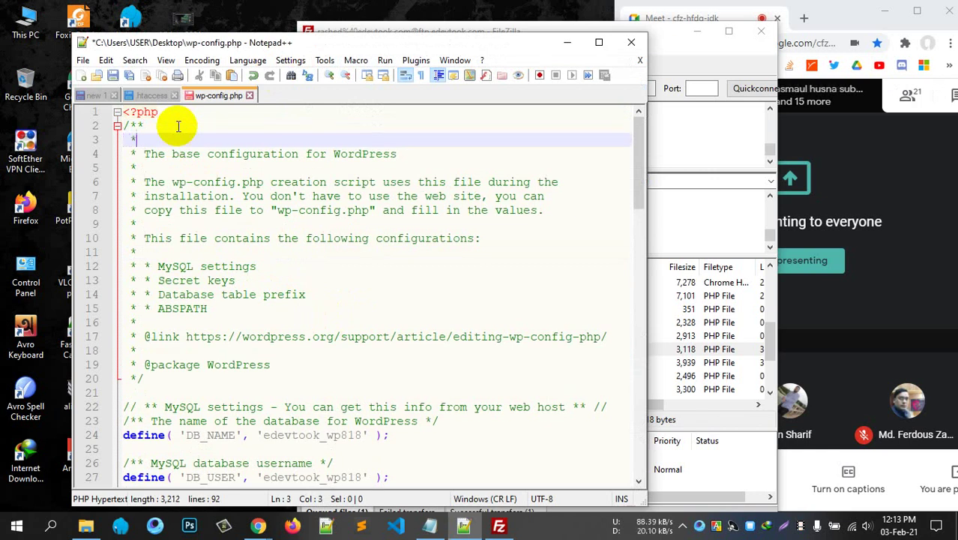
pyautogui.write('This is ')
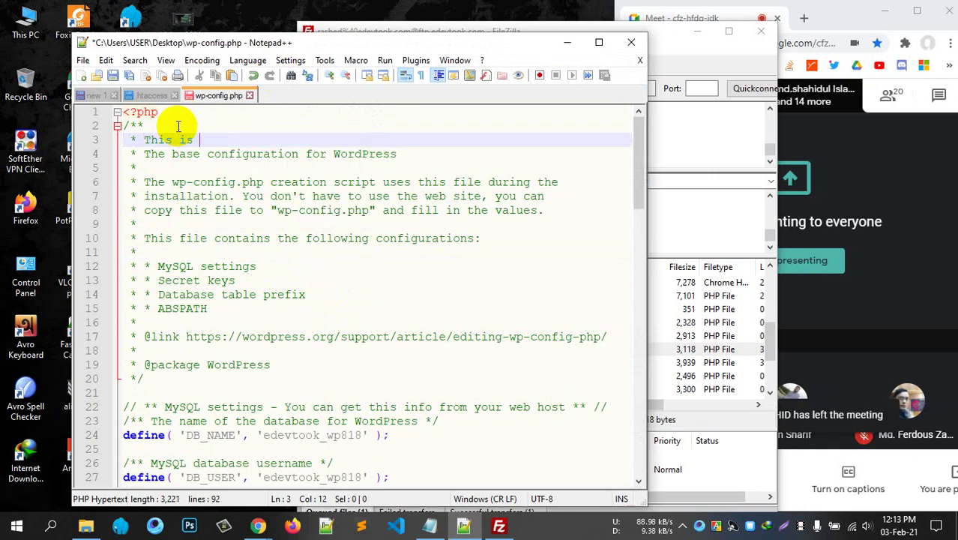
pyautogui.write('is modifi')
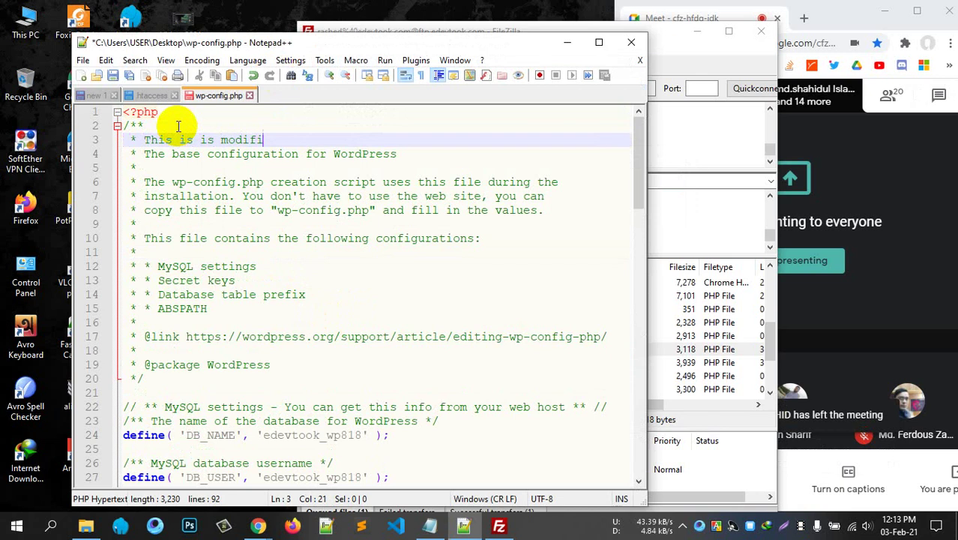
pyautogui.write('ed')
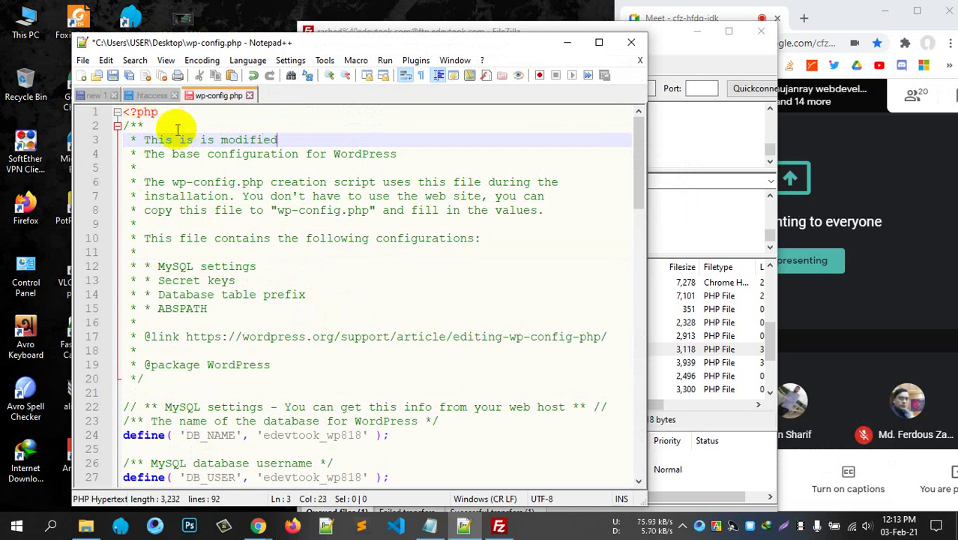
pyautogui.click(537, 47)
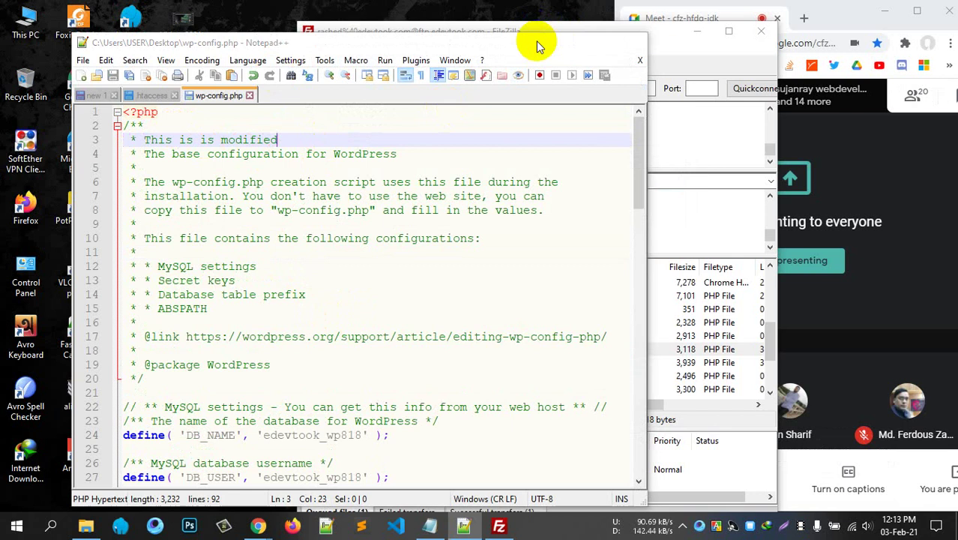
pyautogui.moveTo(129, 451); pyautogui.dragTo(607, 358)
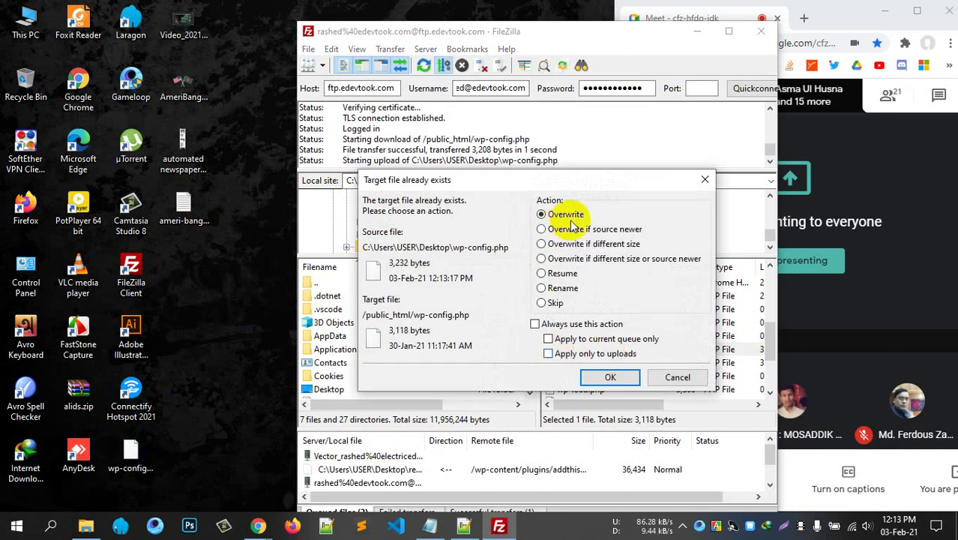
# Overwrite the server's wp-config.php with the edited copy and minimise FileZilla.
pyautogui.click(610, 378)
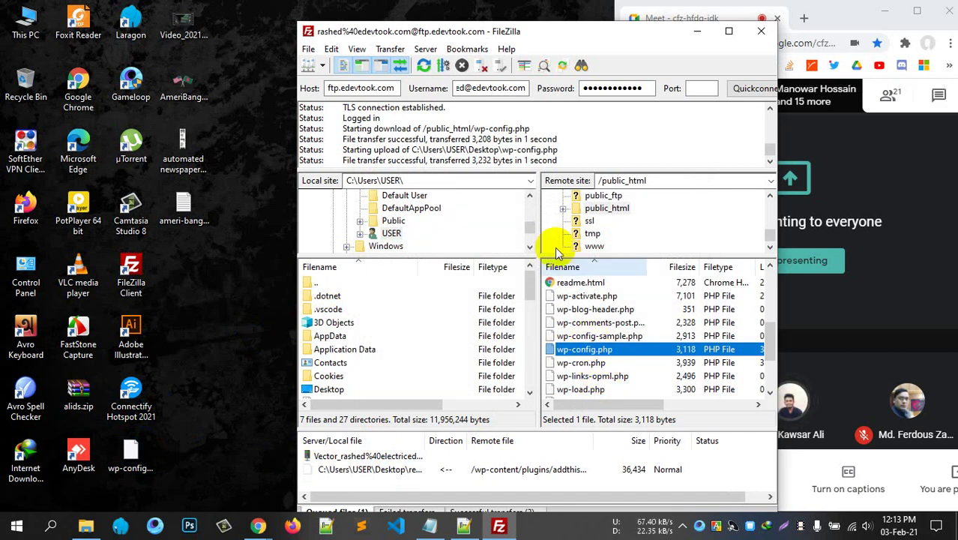
pyautogui.moveTo(377, 160); pyautogui.dragTo(485, 158)
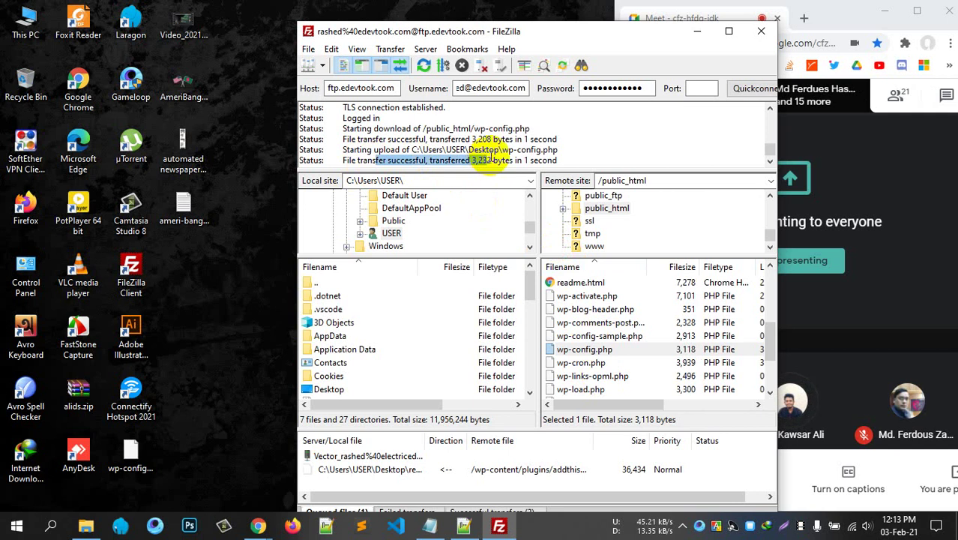
pyautogui.click(697, 31)
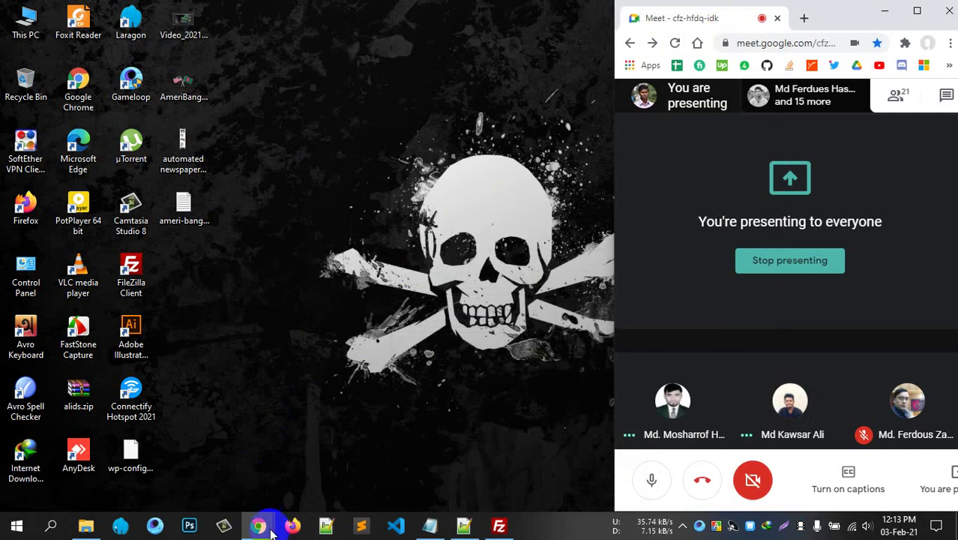
# View public_html/wp-config.php in cPanel File Manager to check the new comment line.
pyautogui.moveTo(272, 531)
pyautogui.click(129, 449)
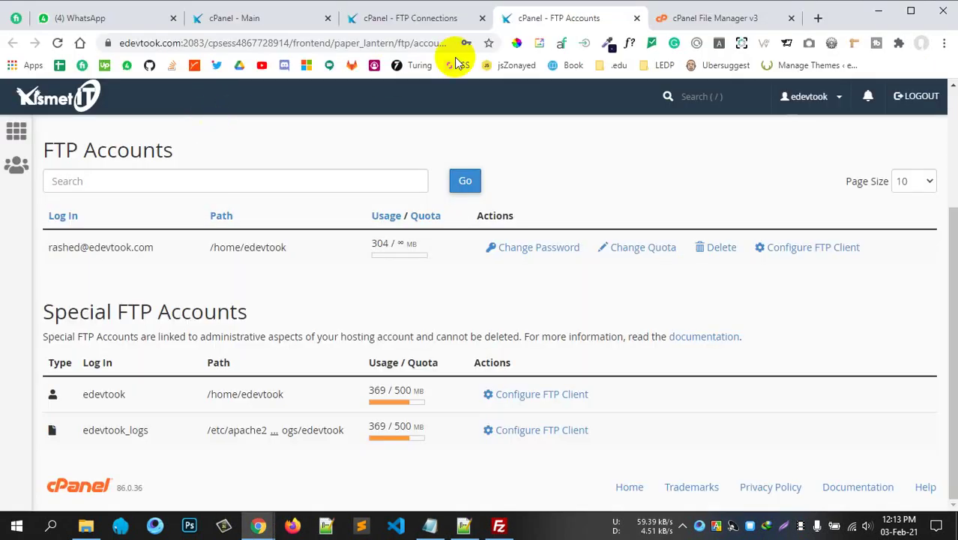
pyautogui.click(669, 17)
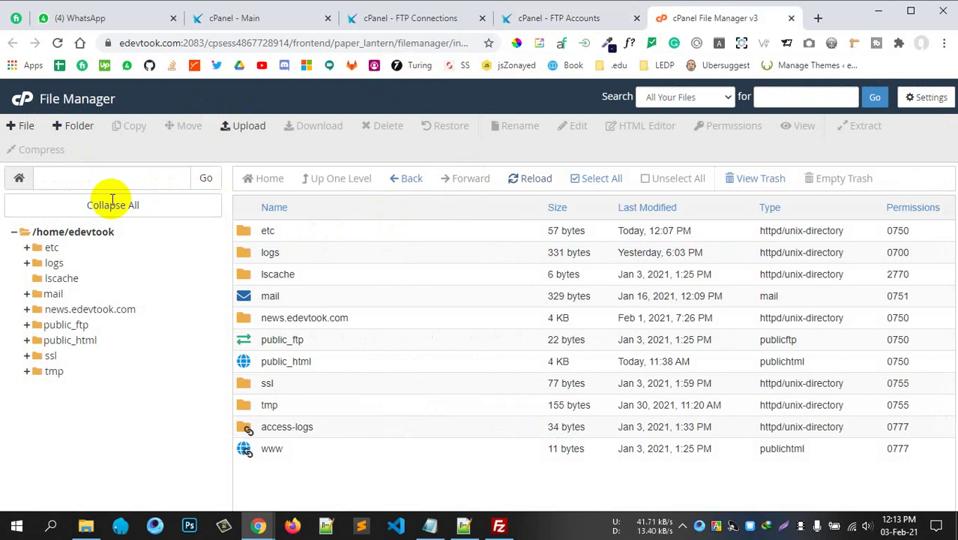
pyautogui.click(58, 42)
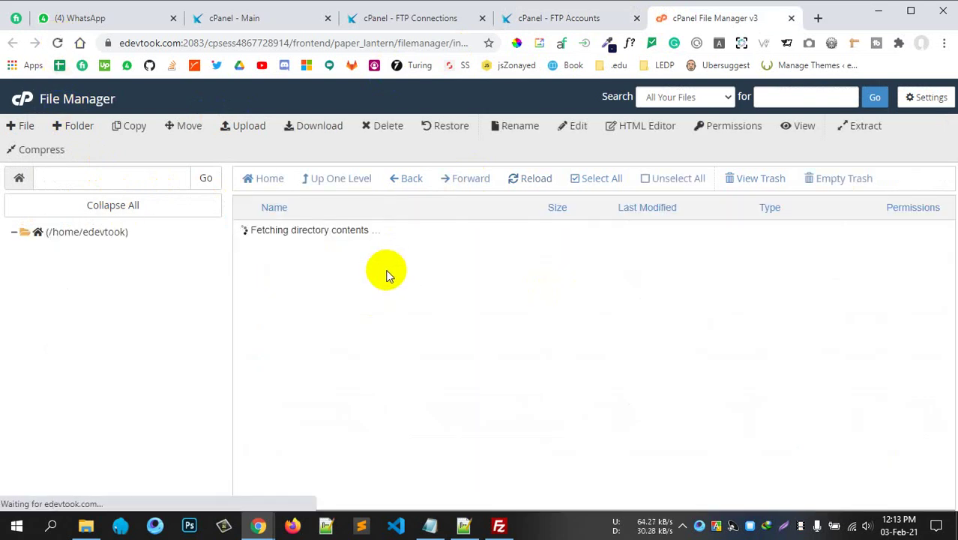
pyautogui.doubleClick(243, 361)
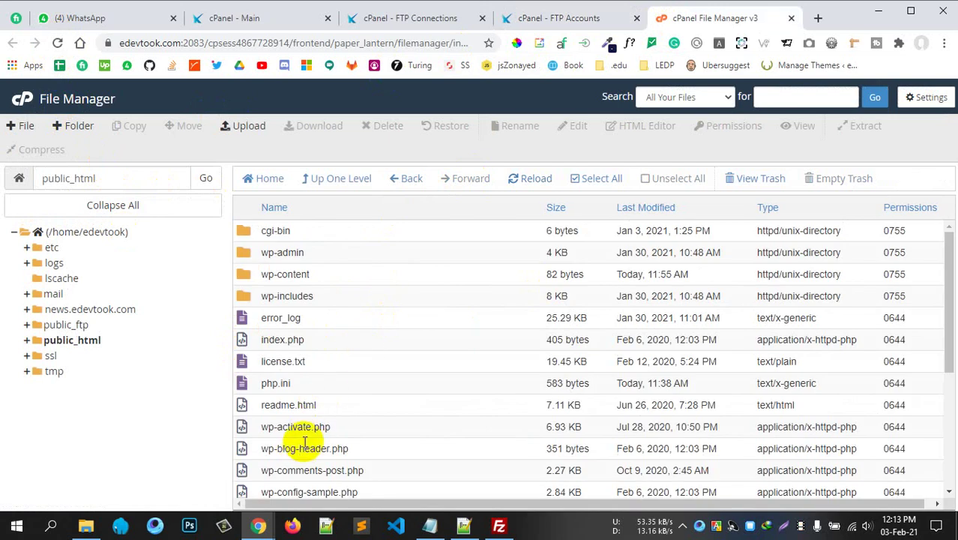
pyautogui.scroll(-3, 328, 429)
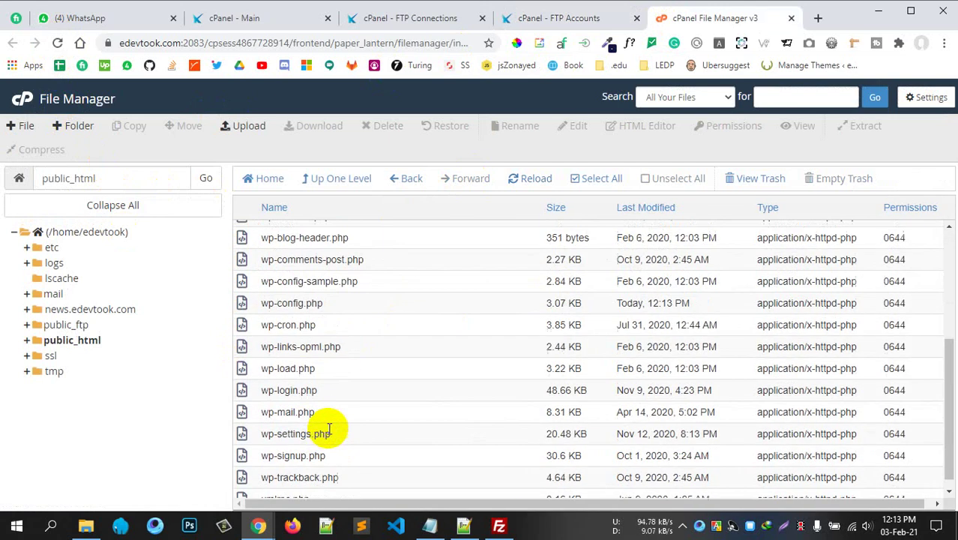
pyautogui.rightClick(283, 304)
pyautogui.click(338, 335)
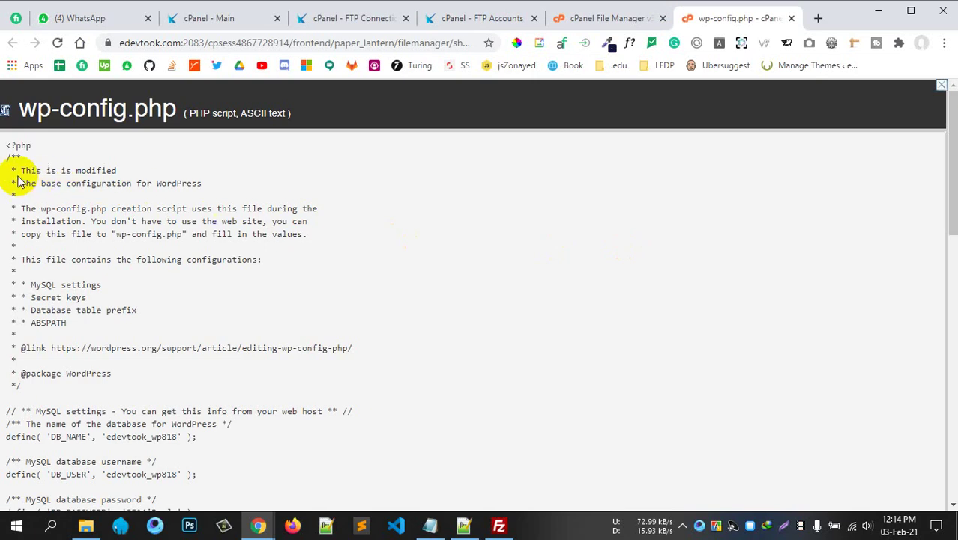
pyautogui.moveTo(21, 170); pyautogui.dragTo(139, 169)
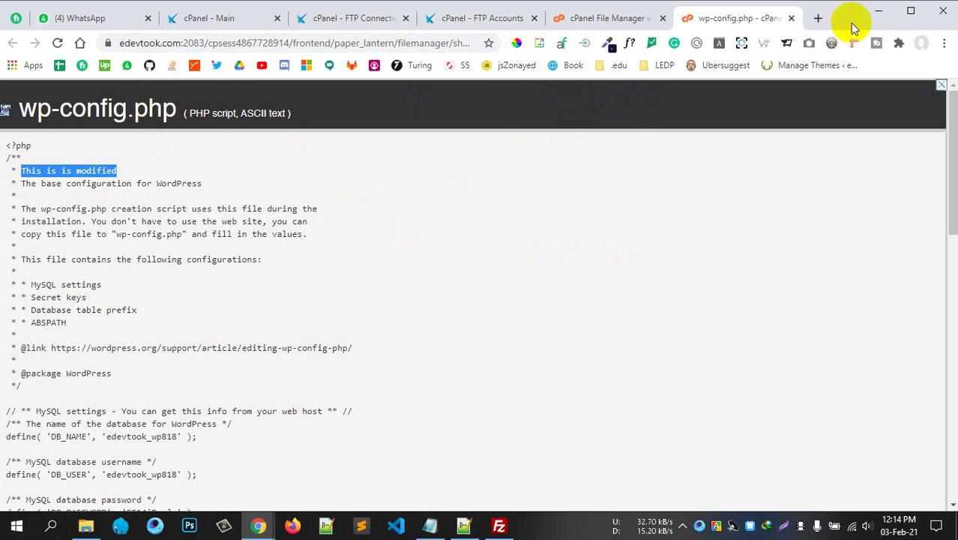
pyautogui.click(922, 12)
# Restore and narrow the Chrome window so it sits beside the Meet call.
pyautogui.click(914, 7)
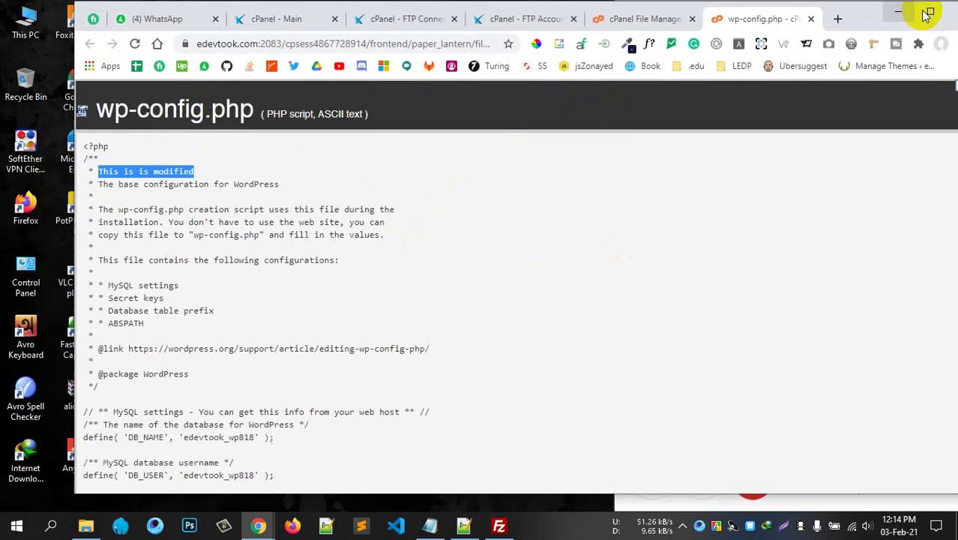
pyautogui.moveTo(870, 18); pyautogui.dragTo(796, 21)
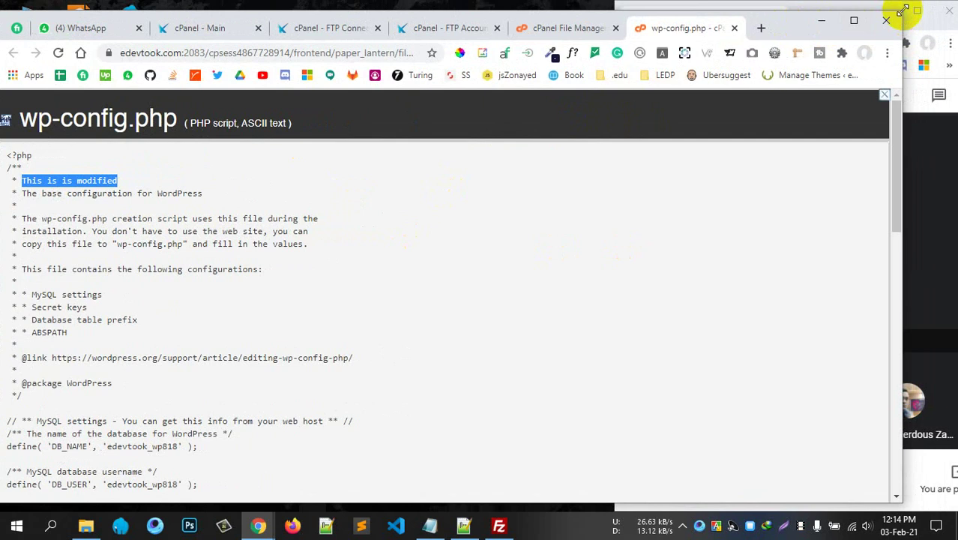
pyautogui.moveTo(901, 11); pyautogui.dragTo(724, 4)
pyautogui.click(886, 188)
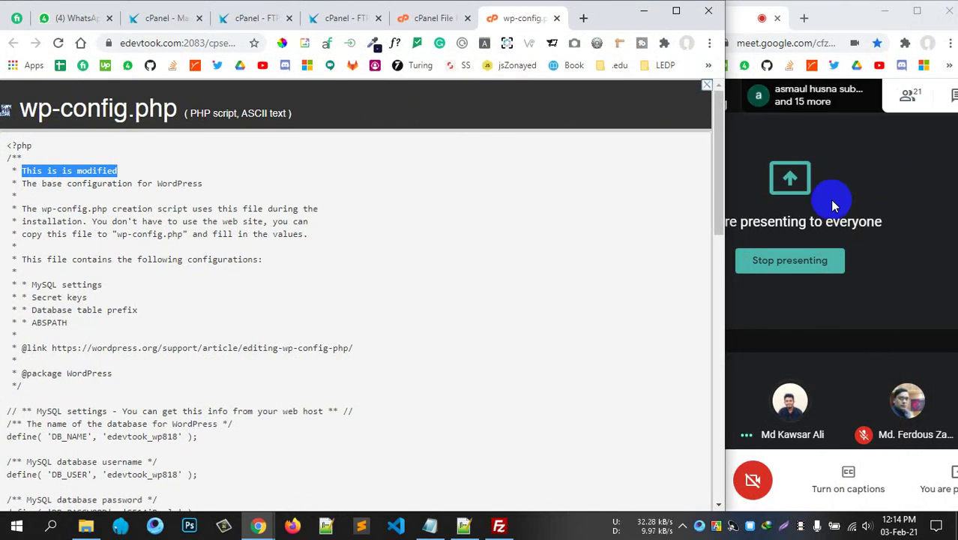
pyautogui.click(244, 220)
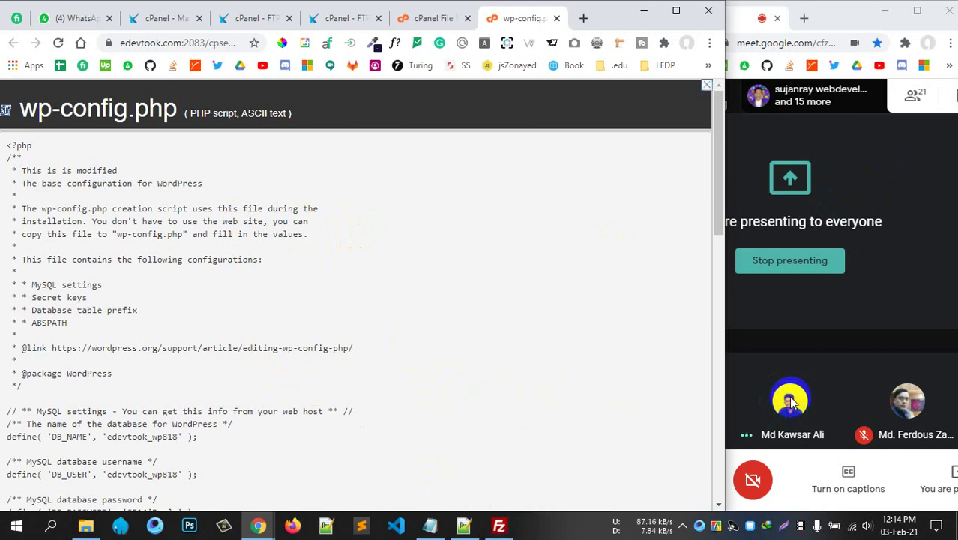
# Mute a participant for everyone in Meet and return to the wp-config.php view.
pyautogui.click(824, 359)
pyautogui.click(791, 397)
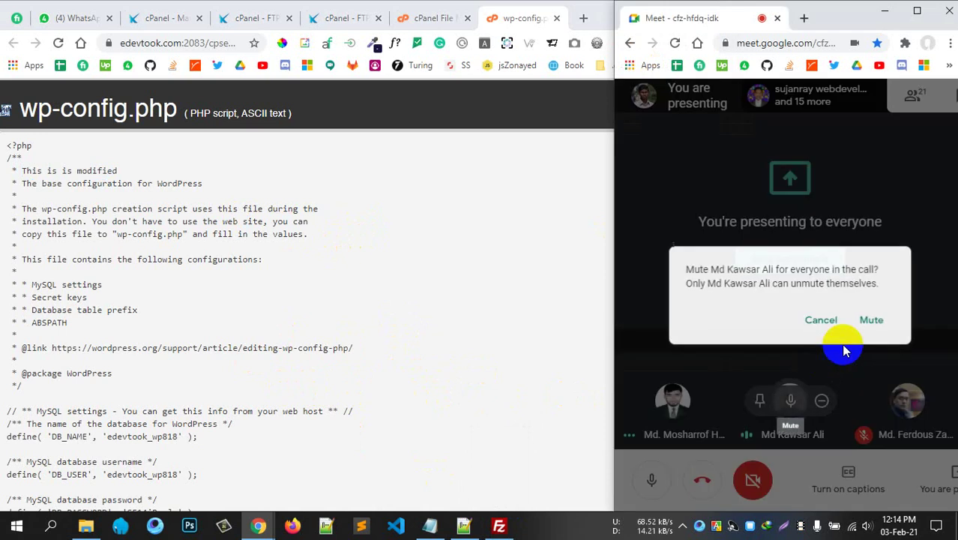
pyautogui.click(869, 320)
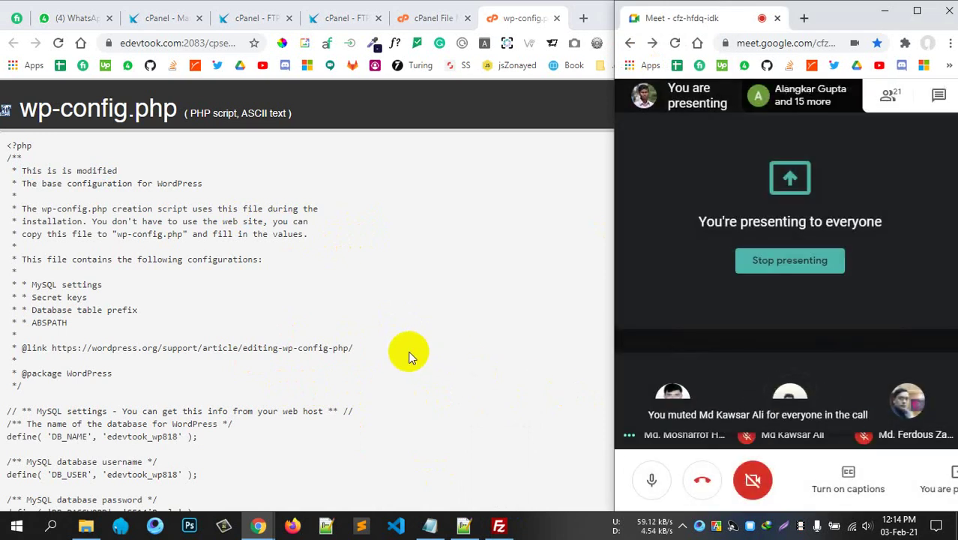
pyautogui.moveTo(72, 234); pyautogui.dragTo(302, 368)
pyautogui.click(302, 367)
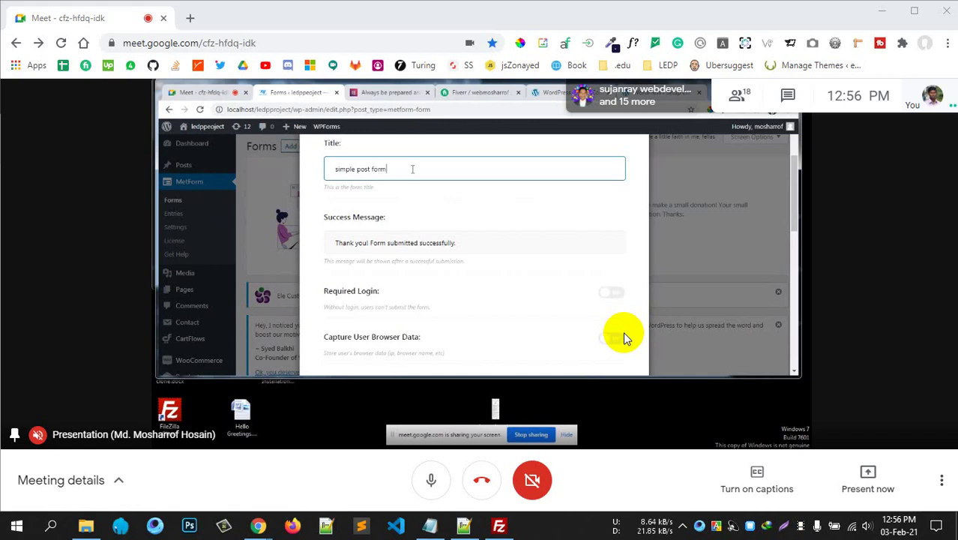
# Scroll through the shared MetForm form settings panel in the Meet presentation.
pyautogui.scroll(-3, 526, 241)
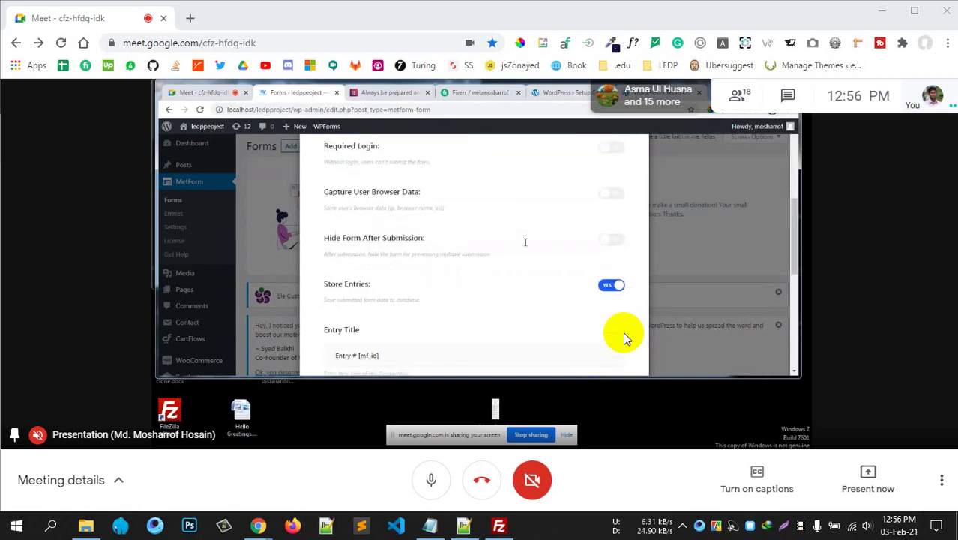
pyautogui.scroll(-3, 525, 241)
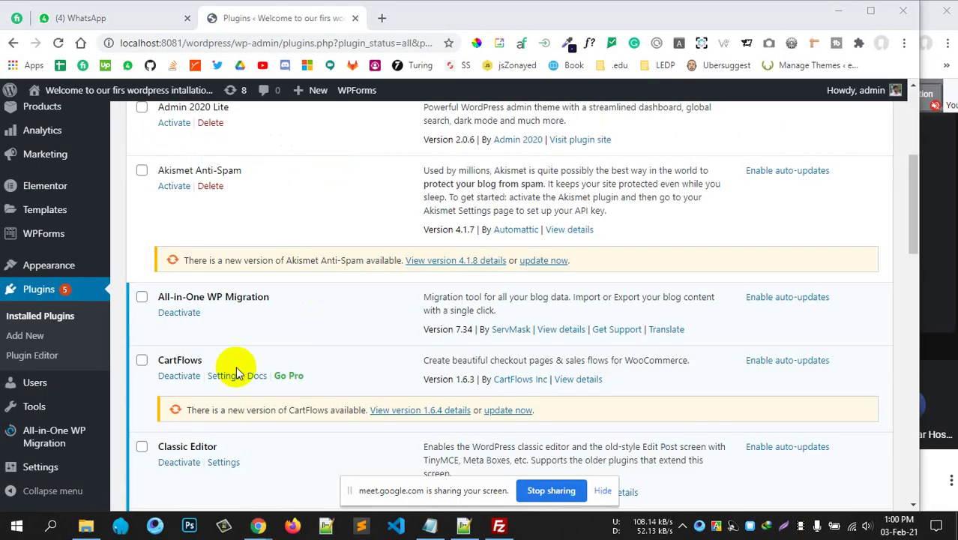
# Open MetForm > Forms from the WordPress admin sidebar to show the empty forms list.
pyautogui.scroll(-5, 231, 371)
pyautogui.scroll(4, 240, 368)
pyautogui.scroll(-8, 201, 253)
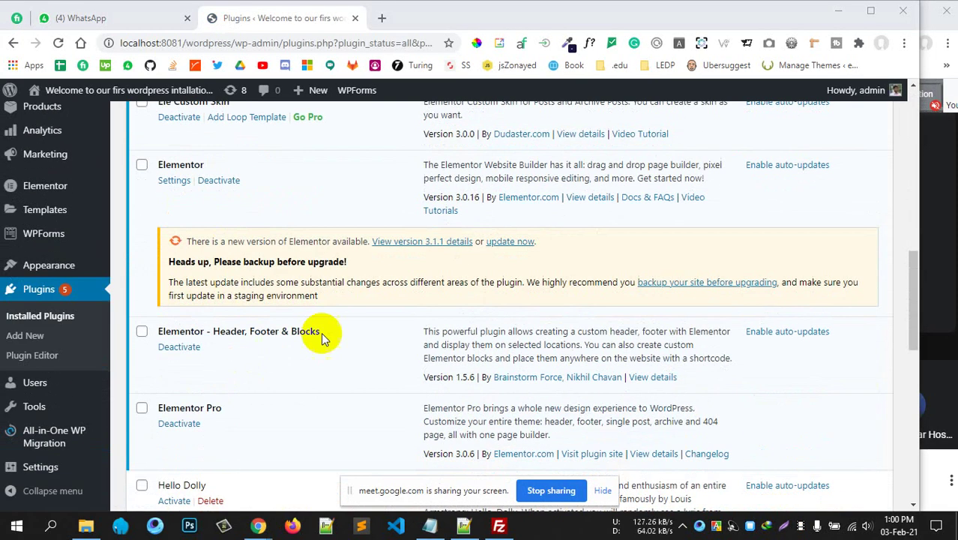
pyautogui.scroll(2, 268, 288)
pyautogui.scroll(3, 268, 278)
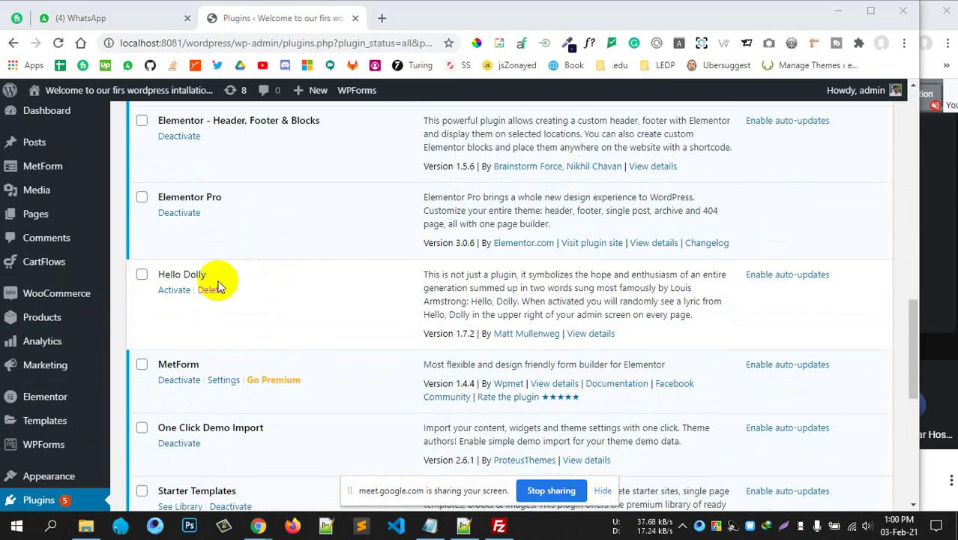
pyautogui.scroll(1, 262, 227)
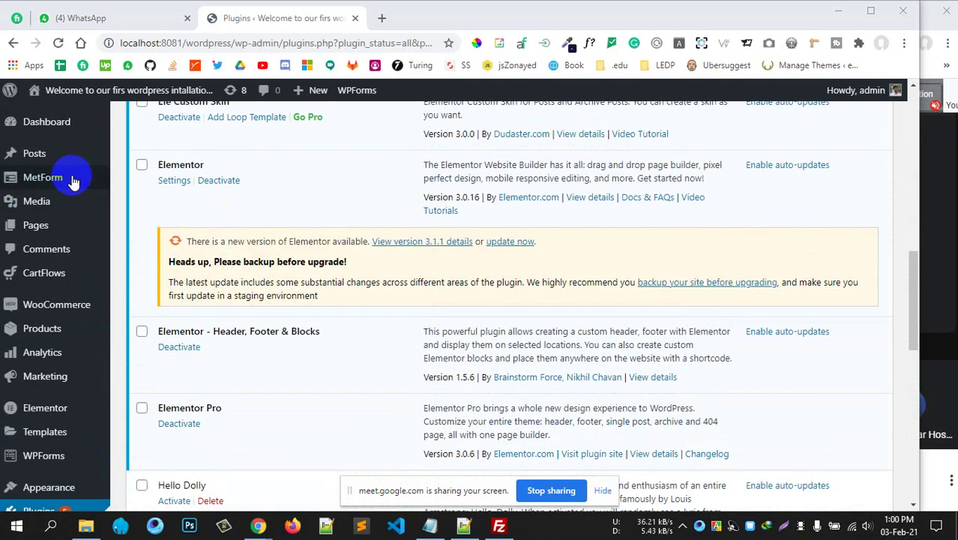
pyautogui.moveTo(56, 186)
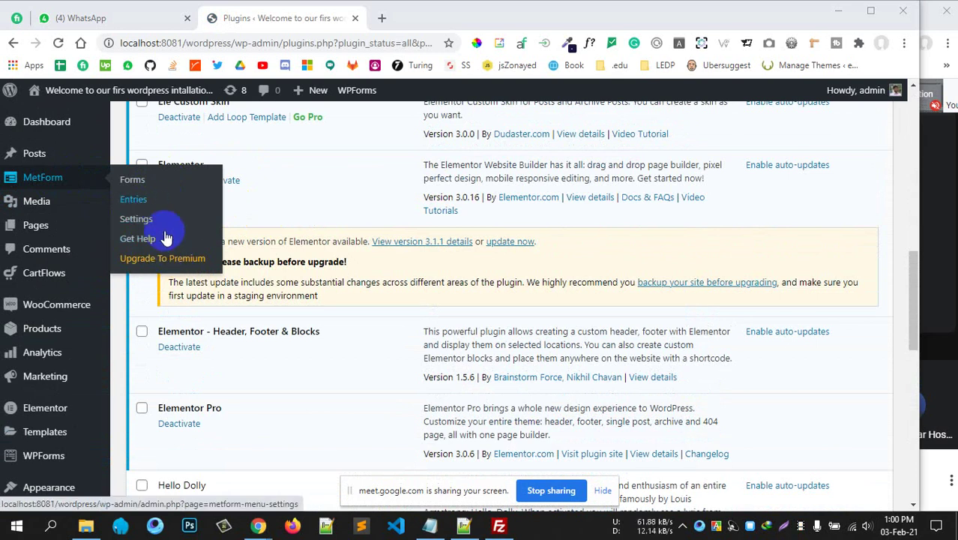
pyautogui.click(132, 196)
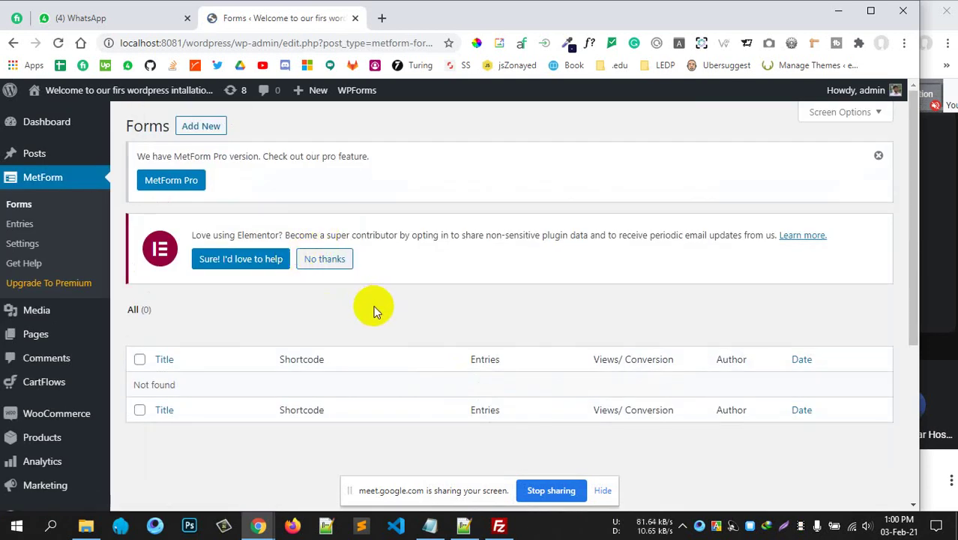
# Dismiss the MetForm Pro notice and start a new form titled 'Our first metform'.
pyautogui.click(878, 157)
pyautogui.click(192, 126)
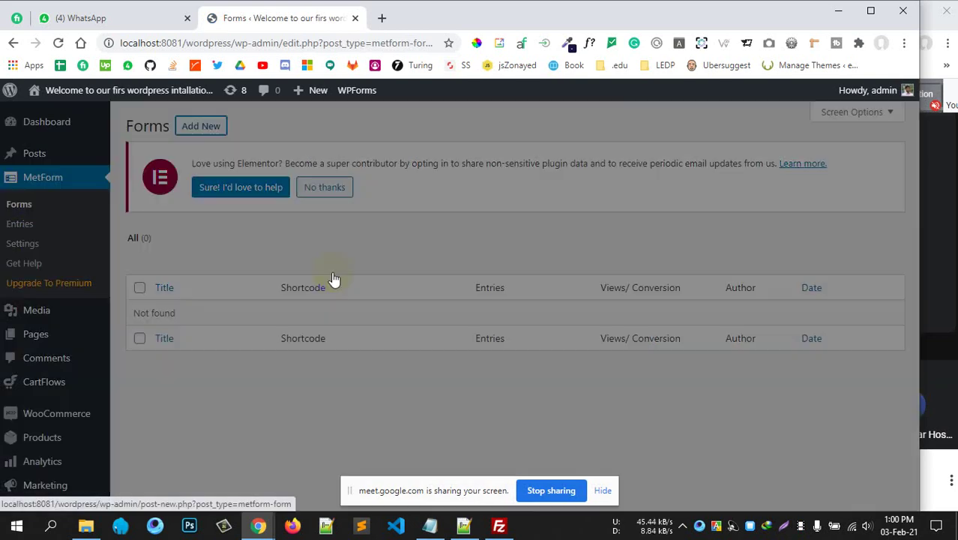
pyautogui.moveTo(388, 292); pyautogui.dragTo(334, 310)
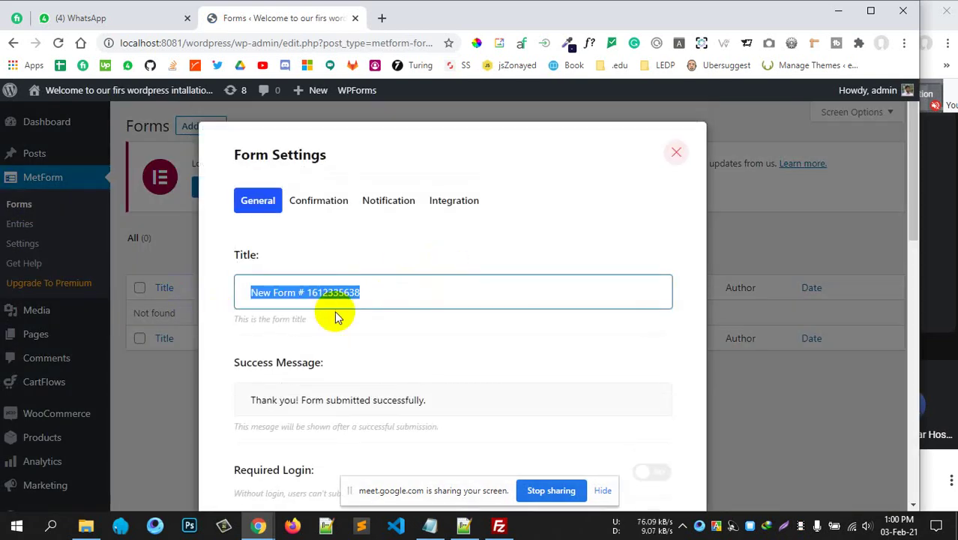
pyautogui.write('Our ')
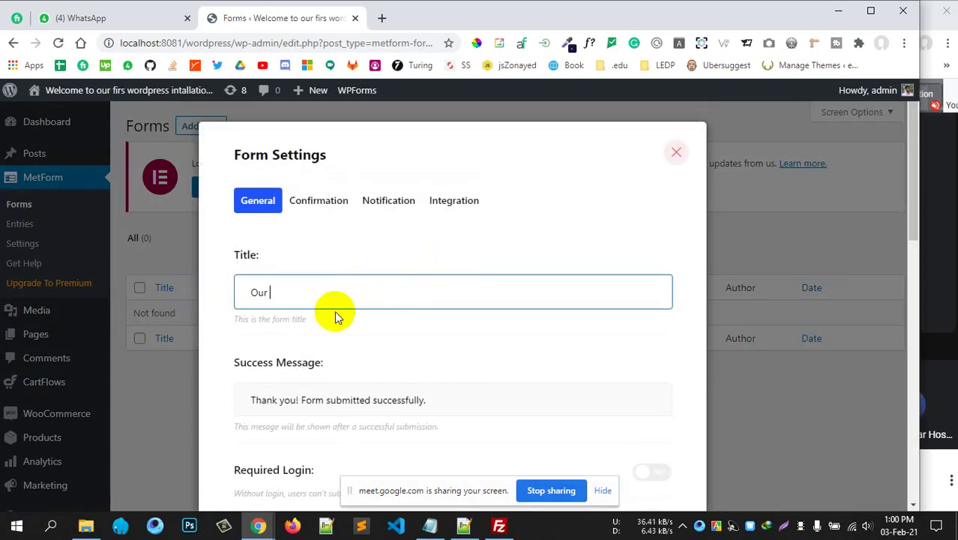
pyautogui.write('first metform')
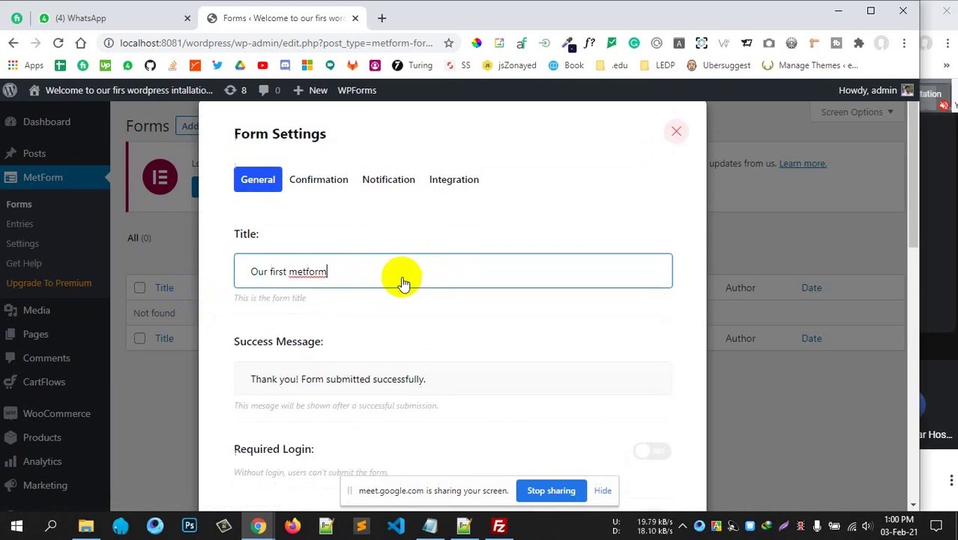
# Open the new form's content in the Elementor editor.
pyautogui.scroll(-3, 400, 278)
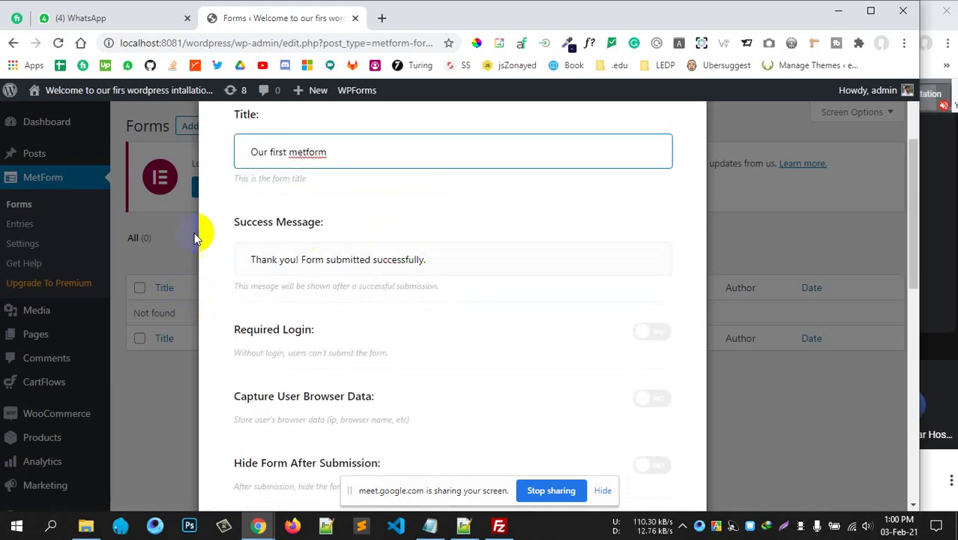
pyautogui.scroll(-4, 418, 253)
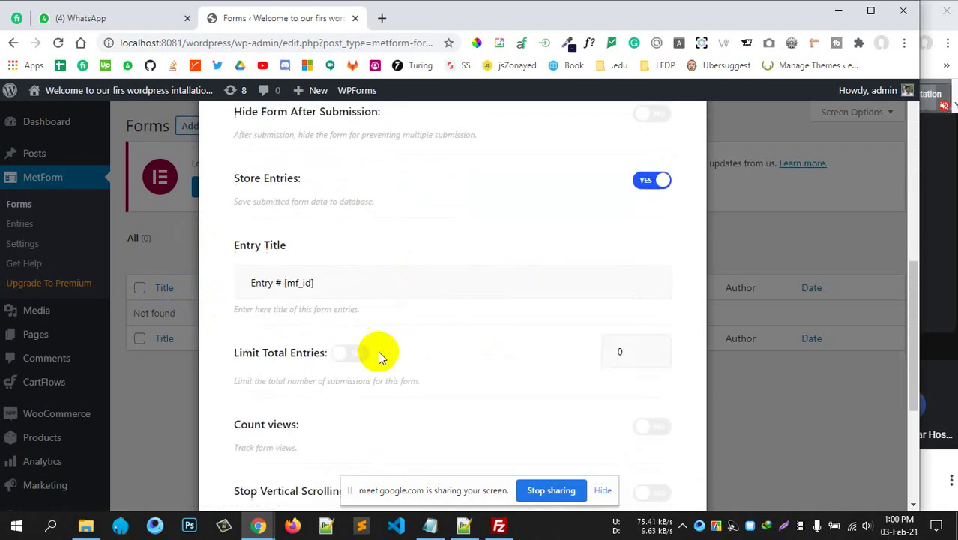
pyautogui.scroll(-3, 406, 332)
pyautogui.scroll(-1, 405, 329)
pyautogui.scroll(2, 407, 331)
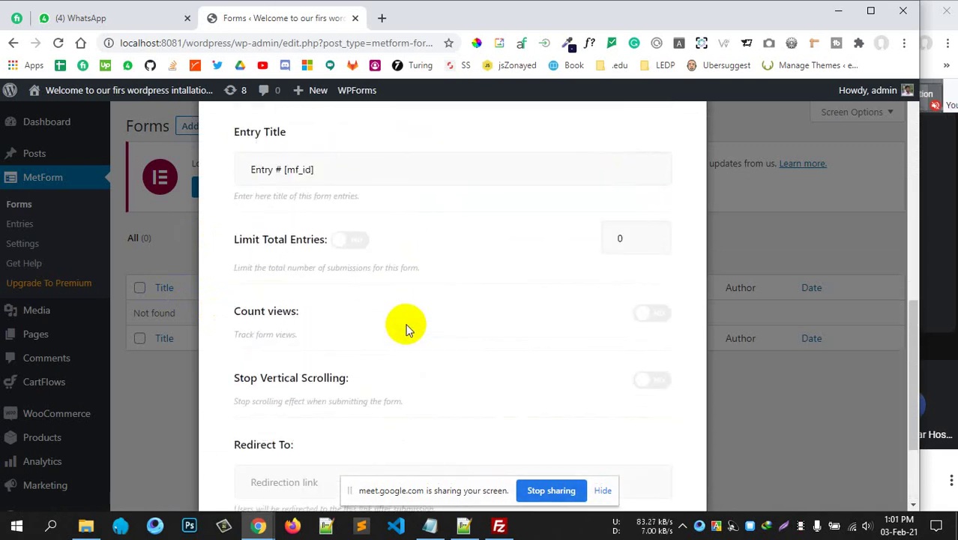
pyautogui.scroll(-2, 407, 331)
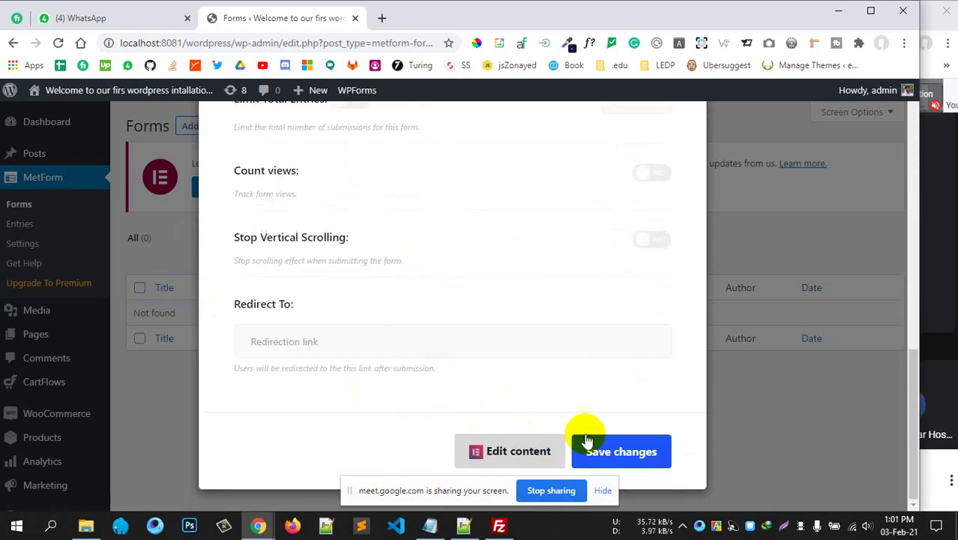
pyautogui.click(488, 449)
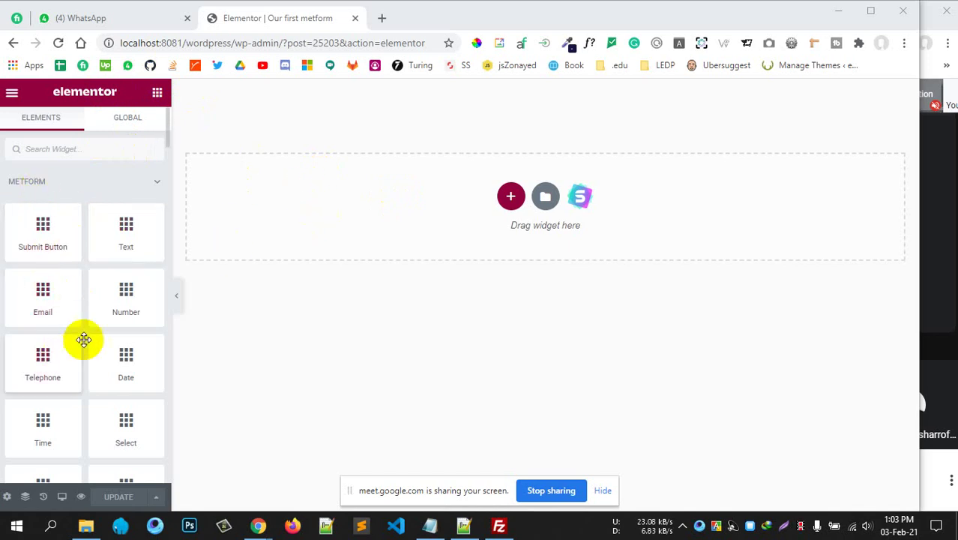
# Scroll through the METFORM field widgets in the Elements panel.
pyautogui.scroll(-6, 83, 336)
pyautogui.scroll(-4, 86, 331)
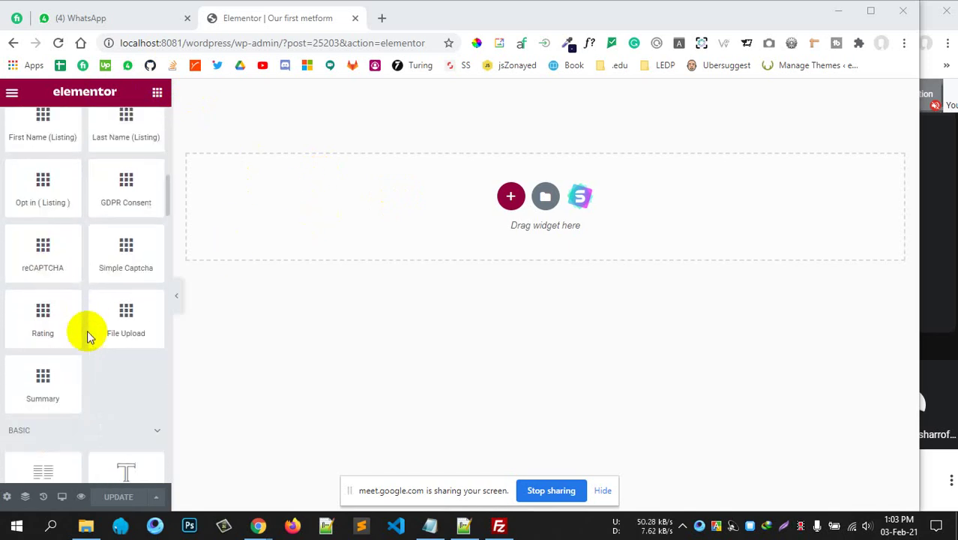
pyautogui.scroll(5, 96, 312)
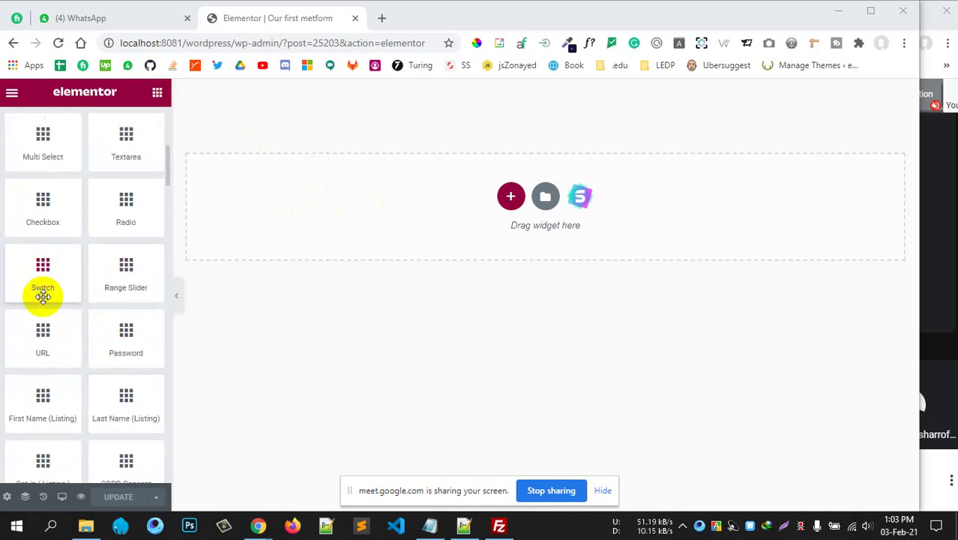
pyautogui.scroll(4, 43, 292)
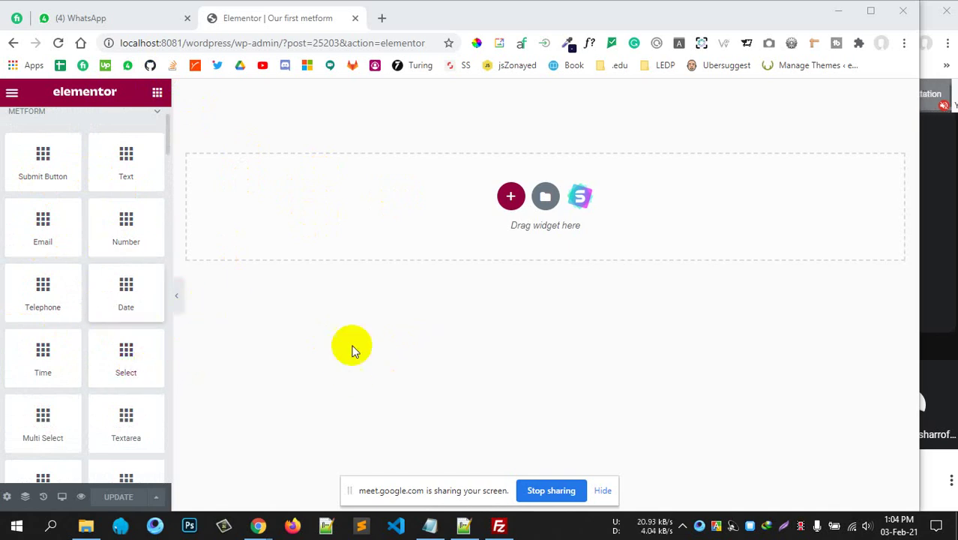
# Add a section and place a centered Heading widget at the top of the canvas.
pyautogui.click(511, 196)
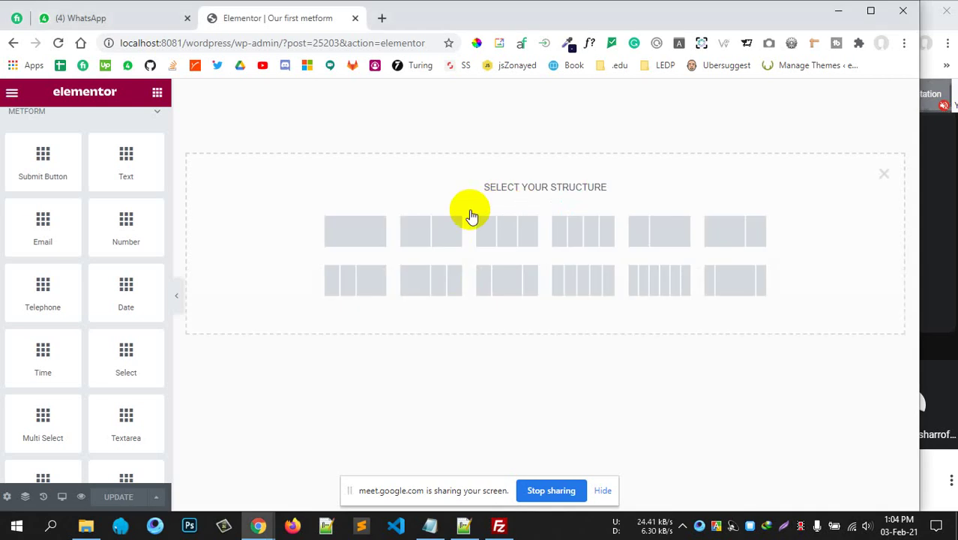
pyautogui.click(432, 272)
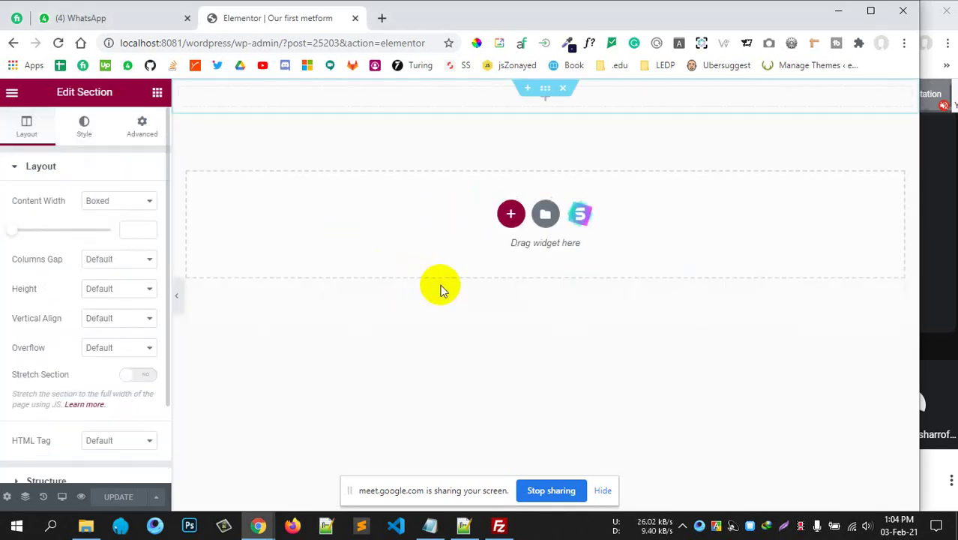
pyautogui.click(156, 91)
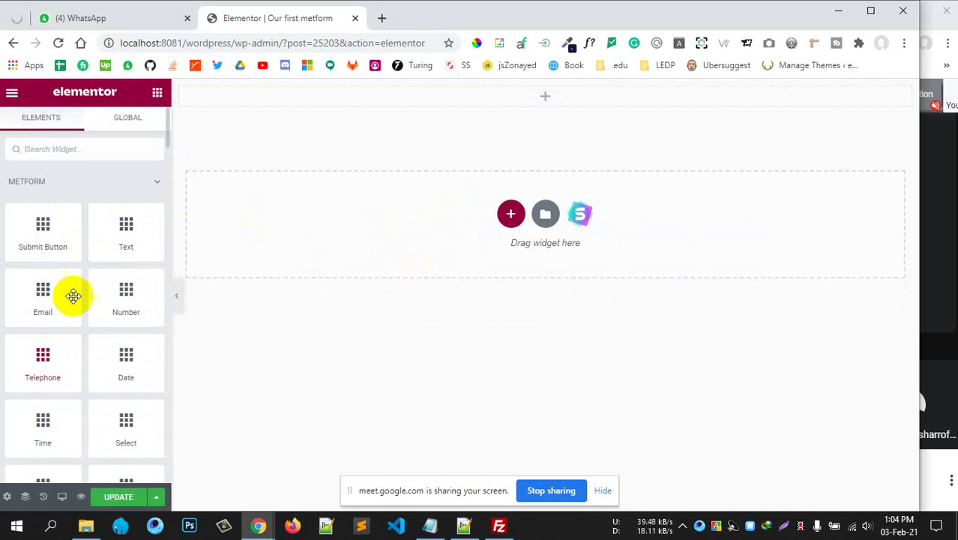
pyautogui.scroll(-2, 75, 294)
pyautogui.scroll(2, 71, 240)
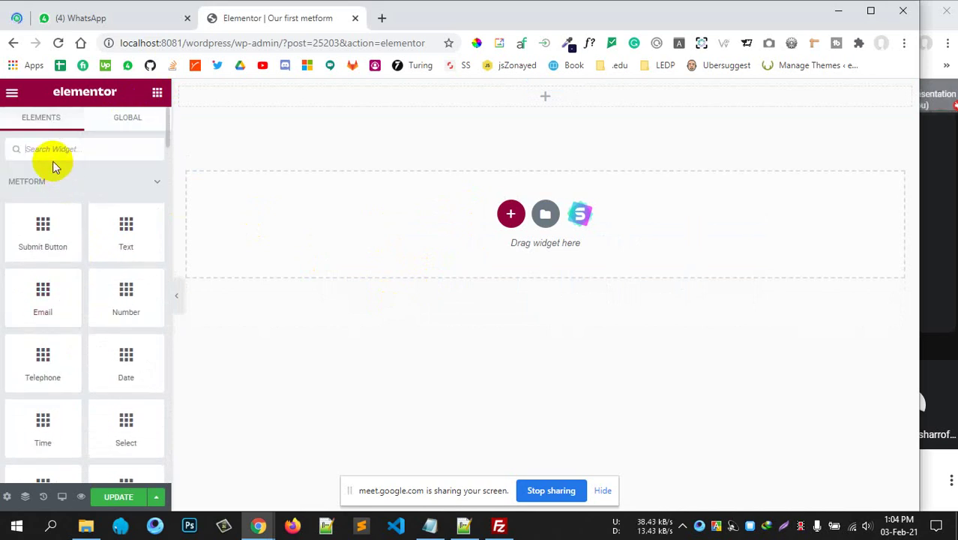
pyautogui.write('head')
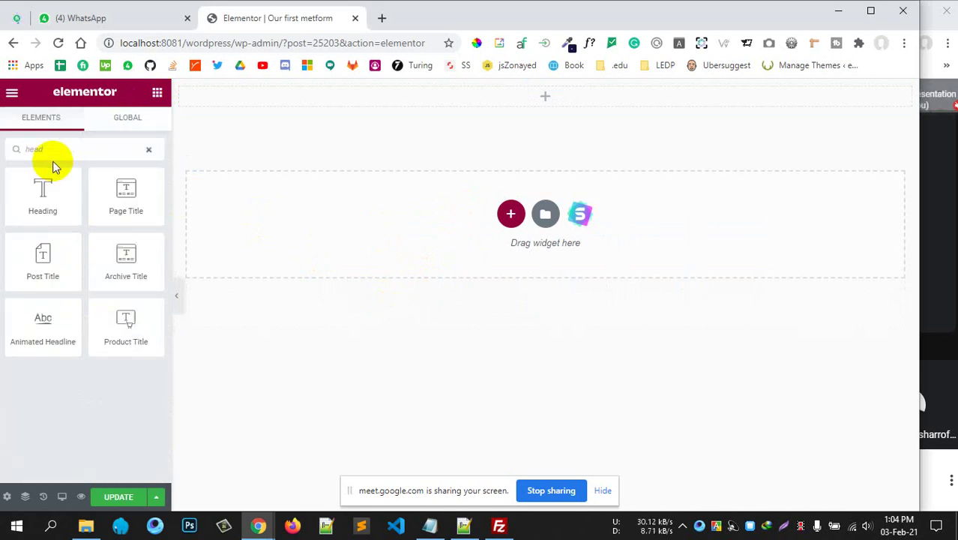
pyautogui.moveTo(26, 204); pyautogui.dragTo(552, 98)
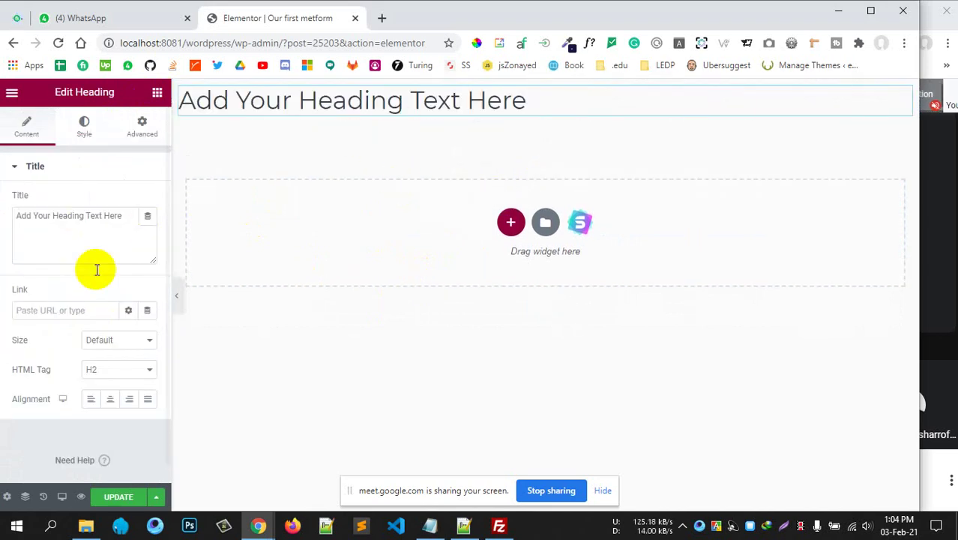
pyautogui.click(111, 398)
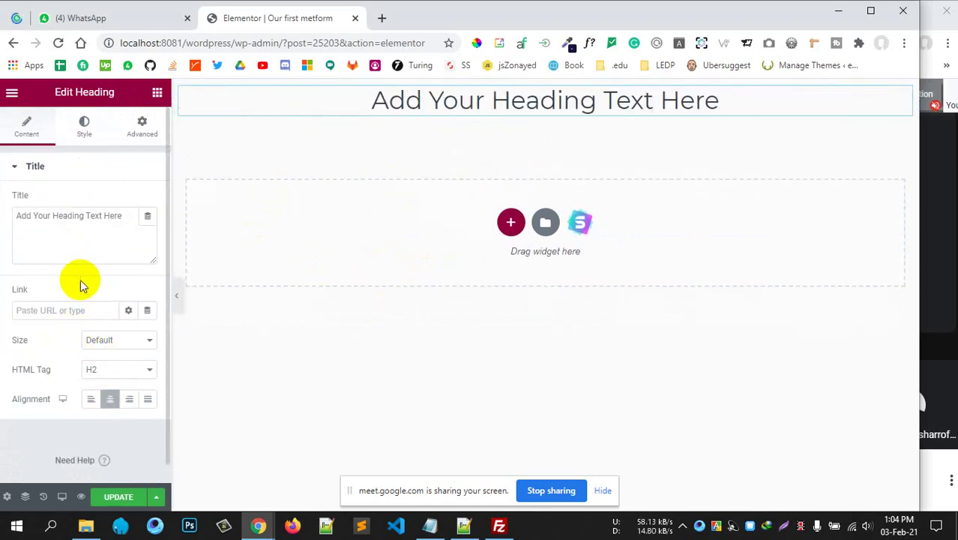
# Change the heading text to 'If you don't need us, please don't contact'.
pyautogui.moveTo(13, 215); pyautogui.dragTo(112, 252)
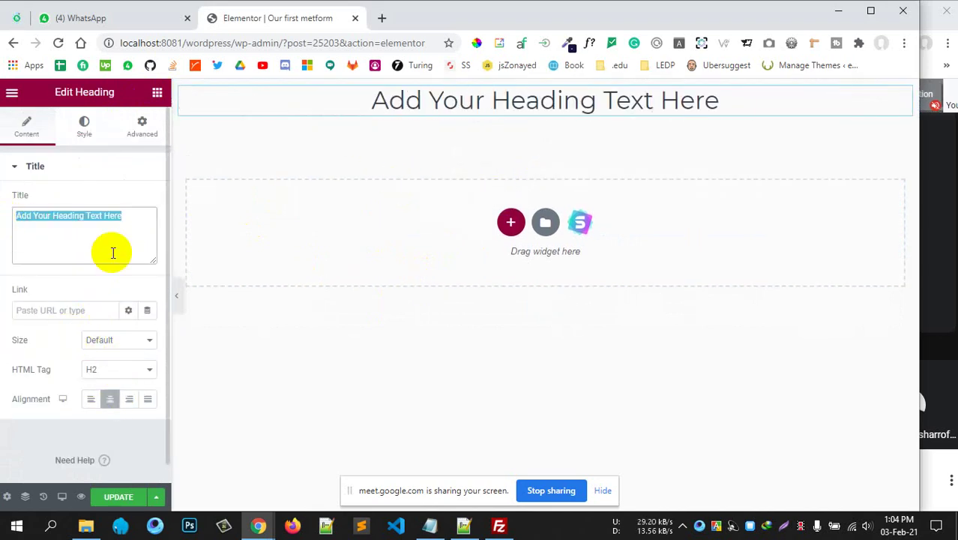
pyautogui.write('k')
pyautogui.press('BackSpace')
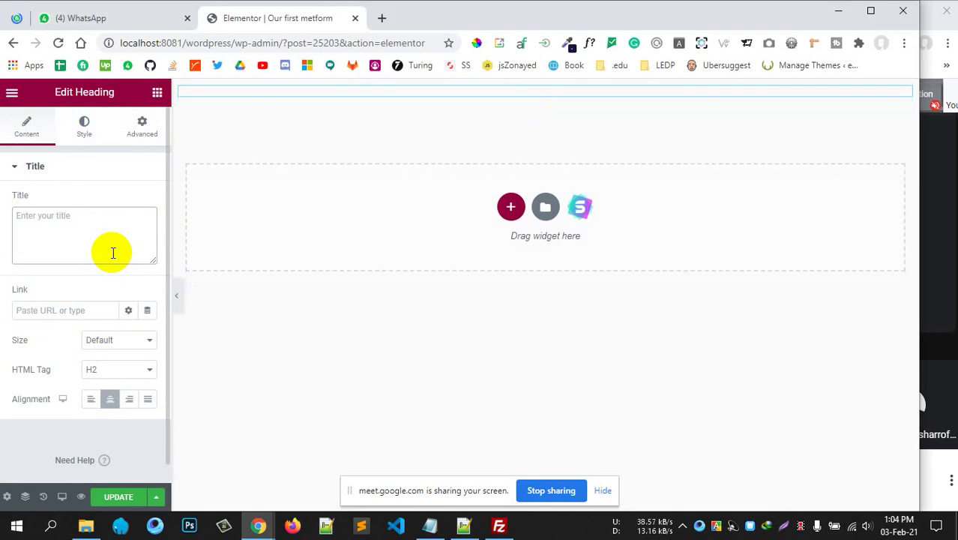
pyautogui.write('If yo')
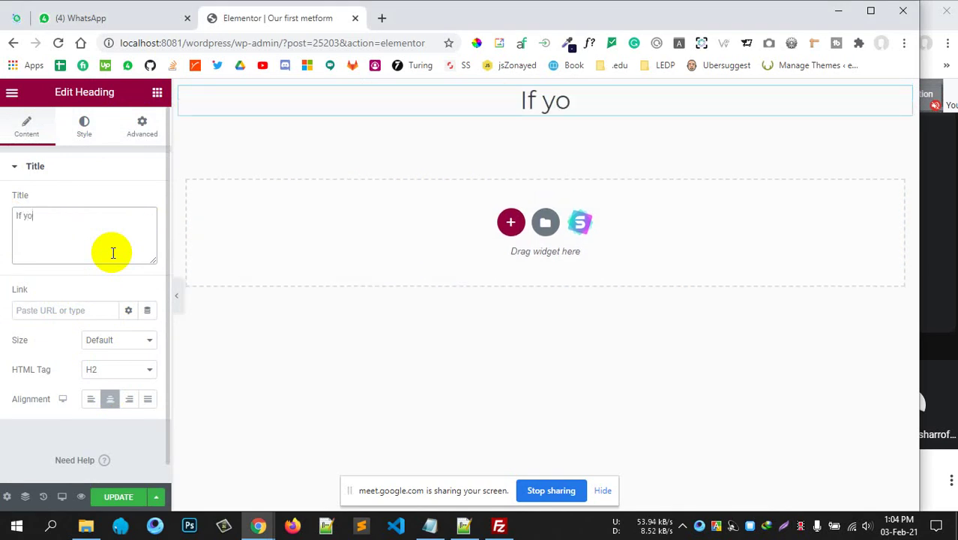
pyautogui.write("u don't nee")
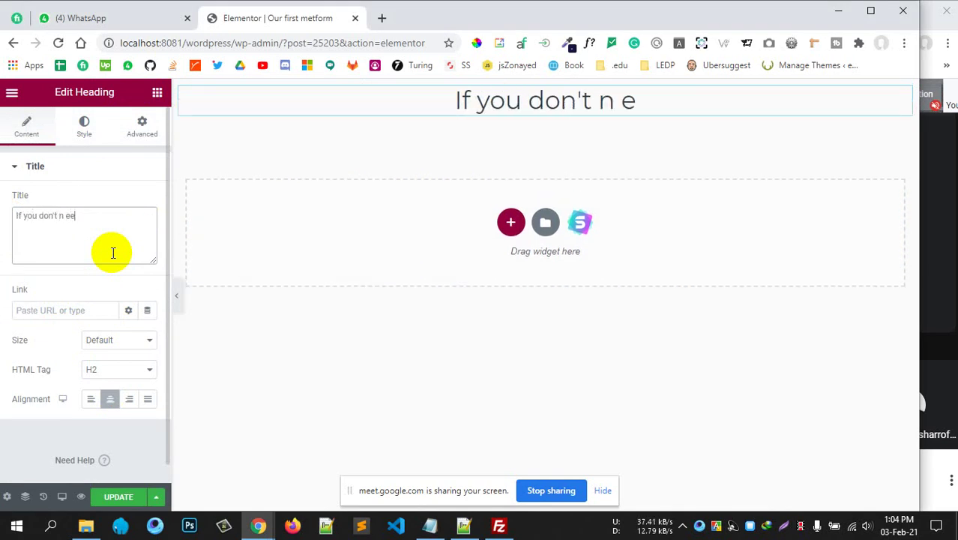
pyautogui.press('BackSpace')
pyautogui.press('BackSpace')
pyautogui.write('eed ')
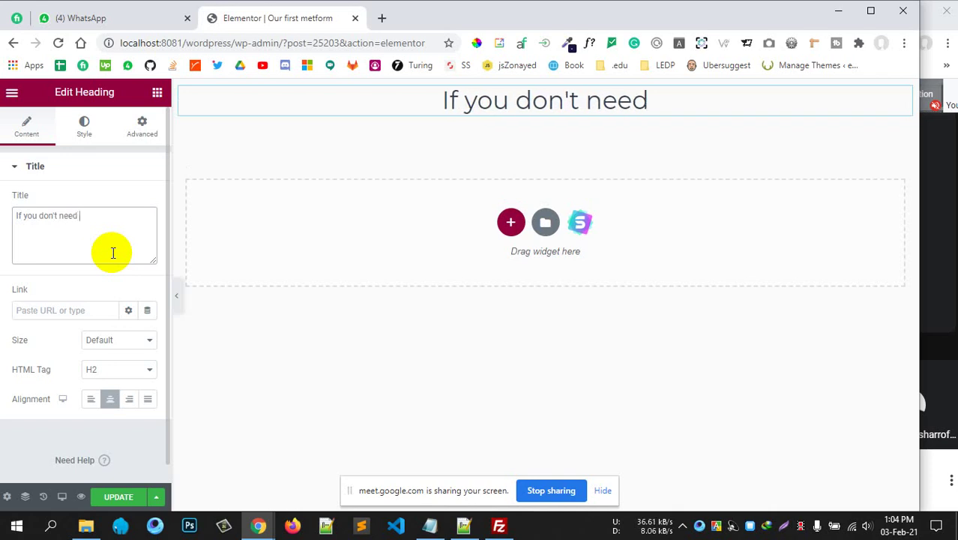
pyautogui.write('us though')
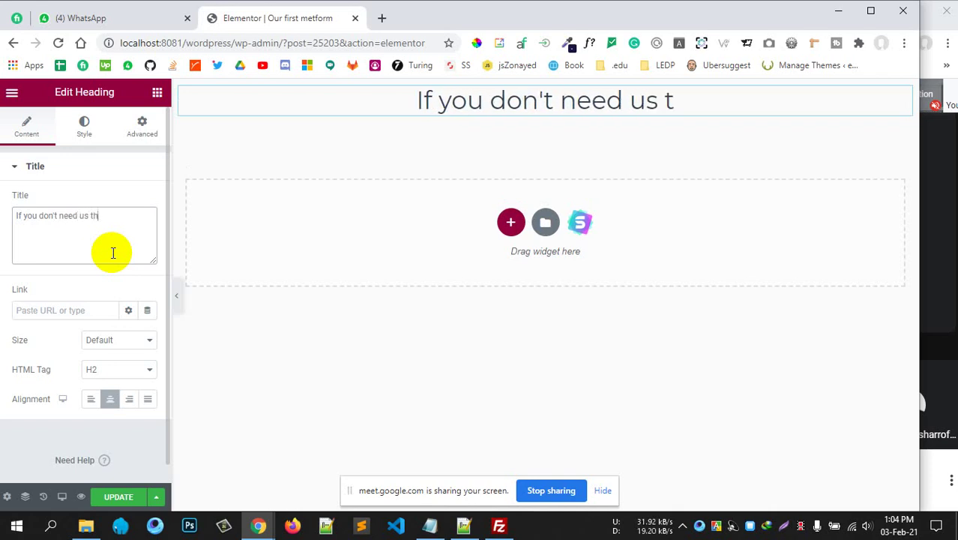
pyautogui.press('BackSpace')
pyautogui.press('BackSpace')
pyautogui.press('BackSpace')
pyautogui.press('BackSpace')
pyautogui.press('BackSpace')
pyautogui.press('BackSpace')
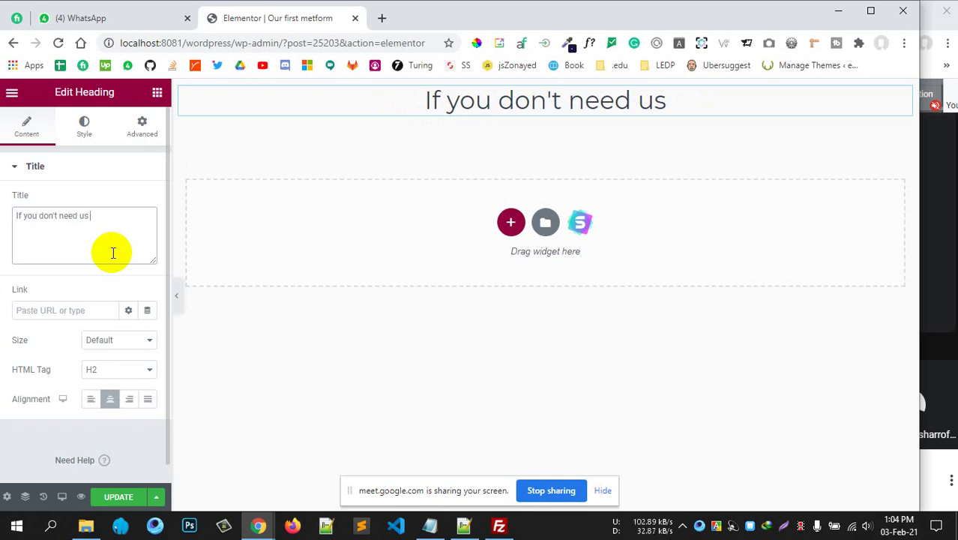
pyautogui.write(', pleas')
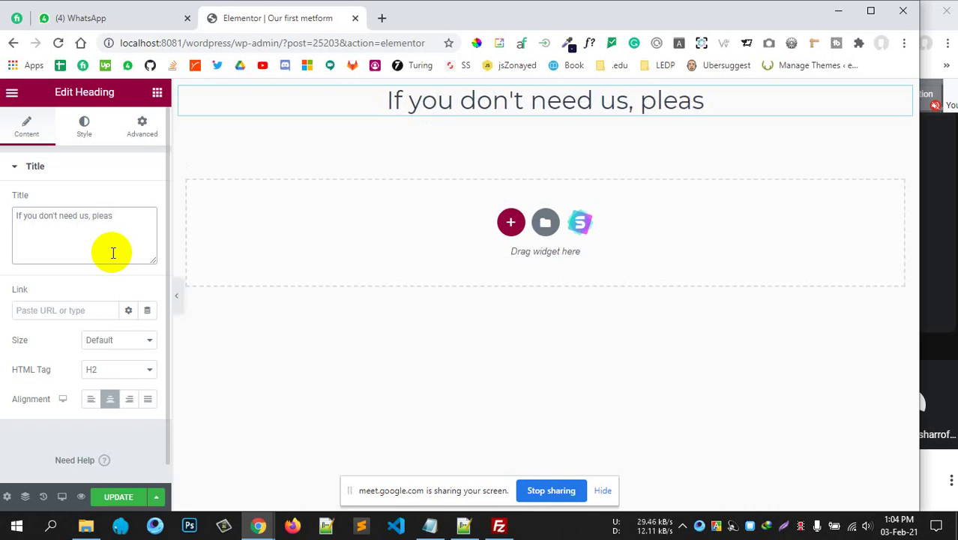
pyautogui.write("e don't")
pyautogui.write('contact')
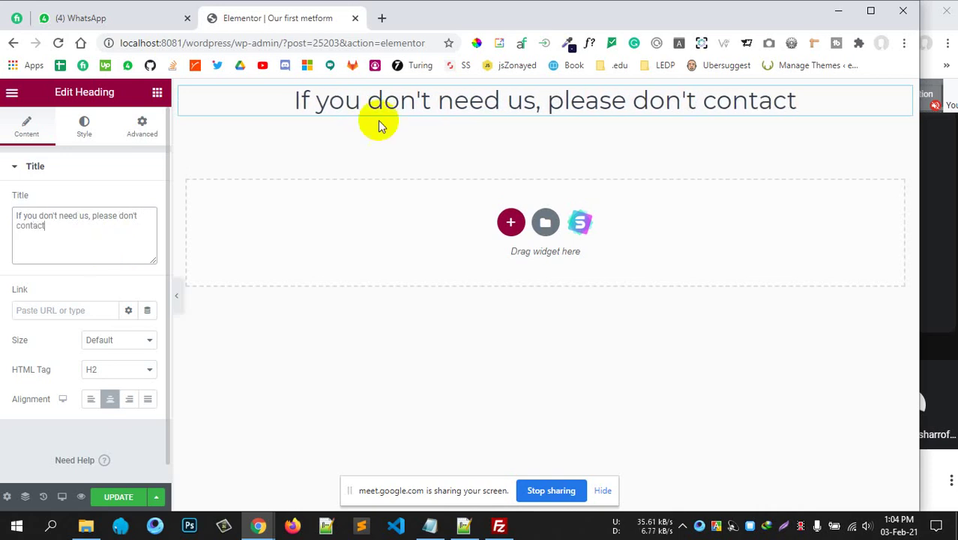
pyautogui.click(118, 168)
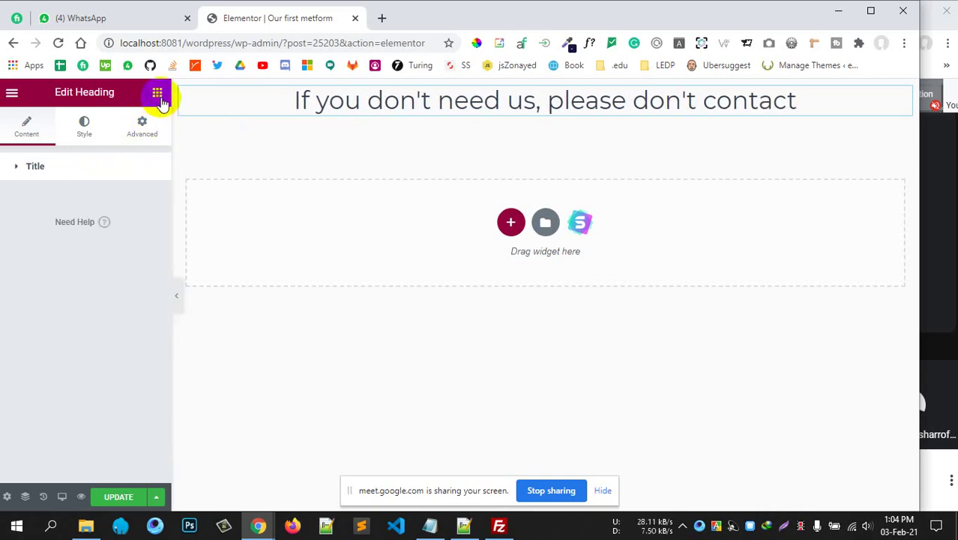
# Place a MetForm Text field under the heading, then delete it again.
pyautogui.click(157, 93)
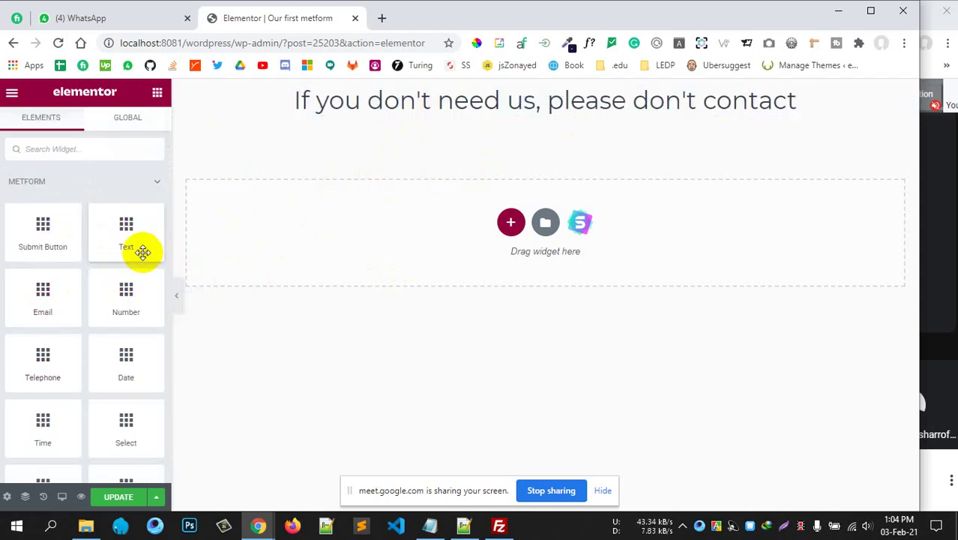
pyautogui.moveTo(141, 251); pyautogui.dragTo(428, 129)
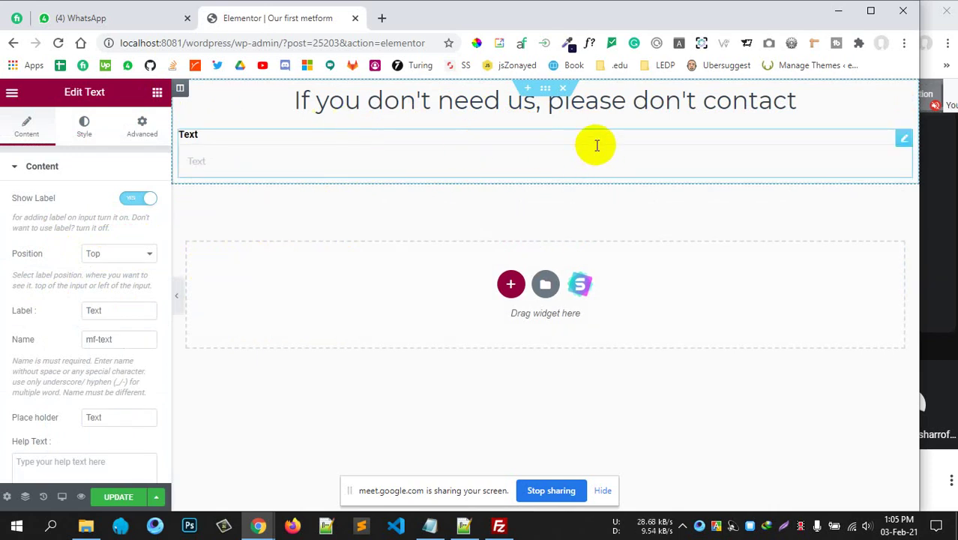
pyautogui.rightClick(524, 162)
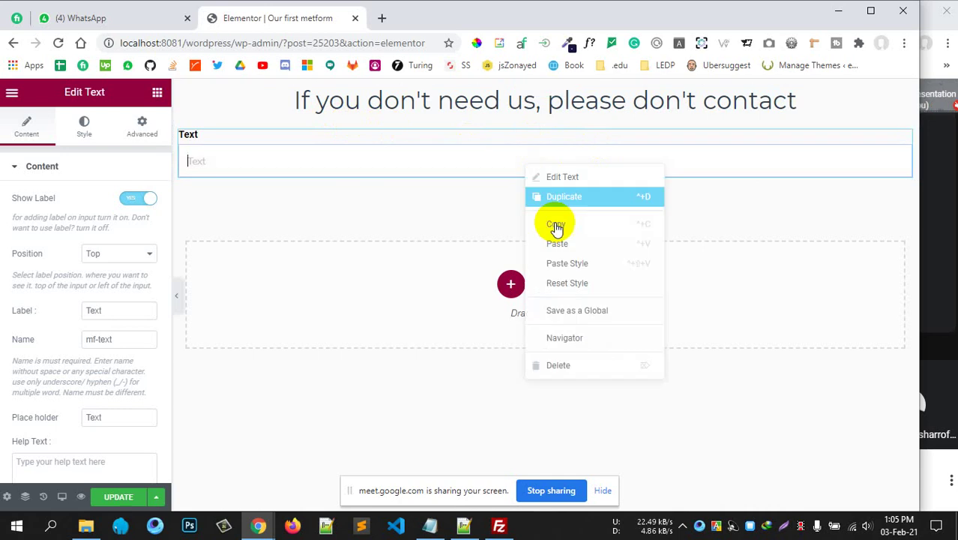
pyautogui.click(572, 367)
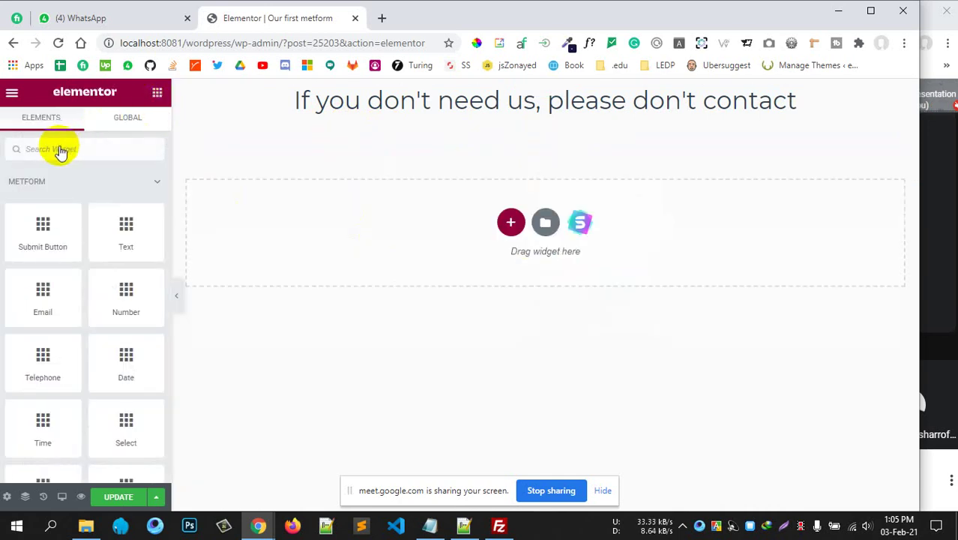
# Add a two-column Inner Section below the heading.
pyautogui.click(57, 148)
pyautogui.write('inner')
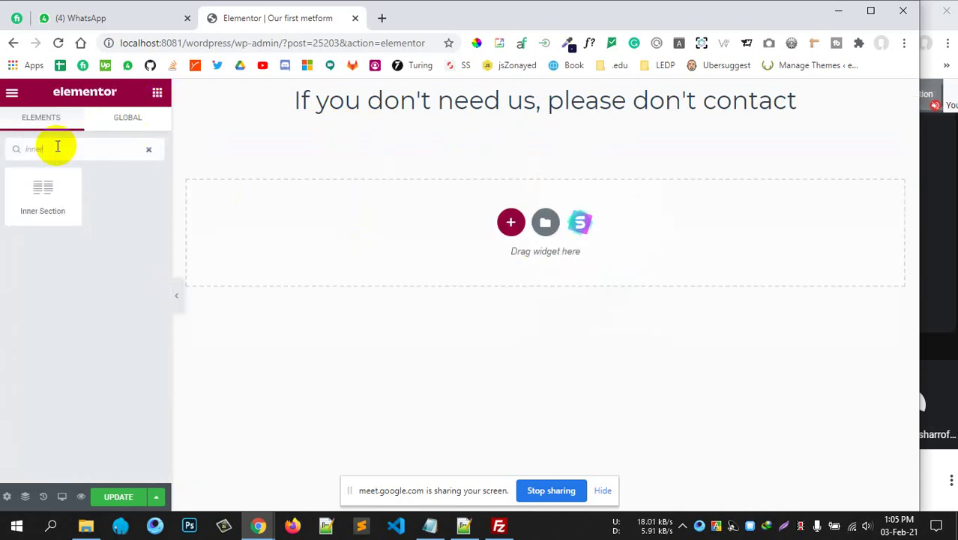
pyautogui.moveTo(36, 196); pyautogui.dragTo(572, 111)
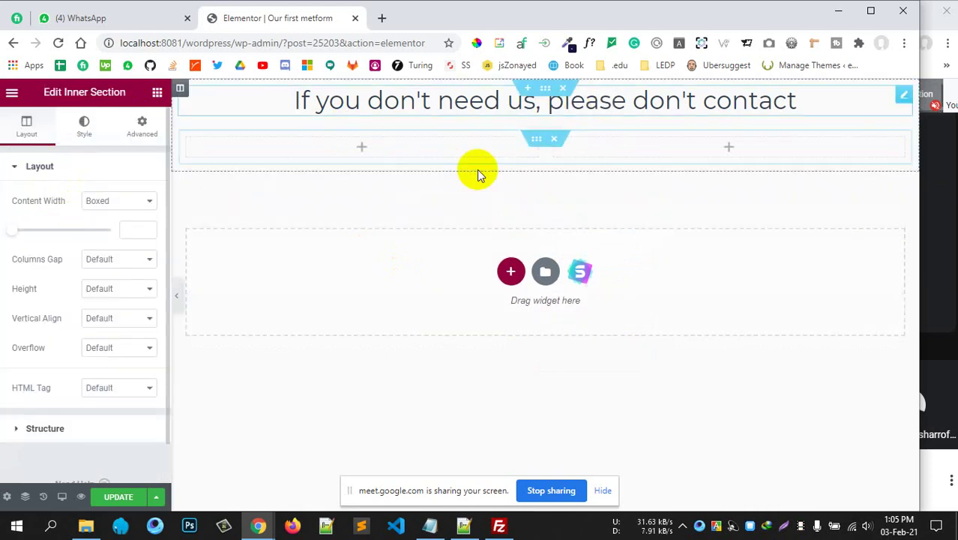
# Put a Text field in the left column with its label positioned left of the input.
pyautogui.click(158, 93)
pyautogui.moveTo(103, 244); pyautogui.dragTo(372, 159)
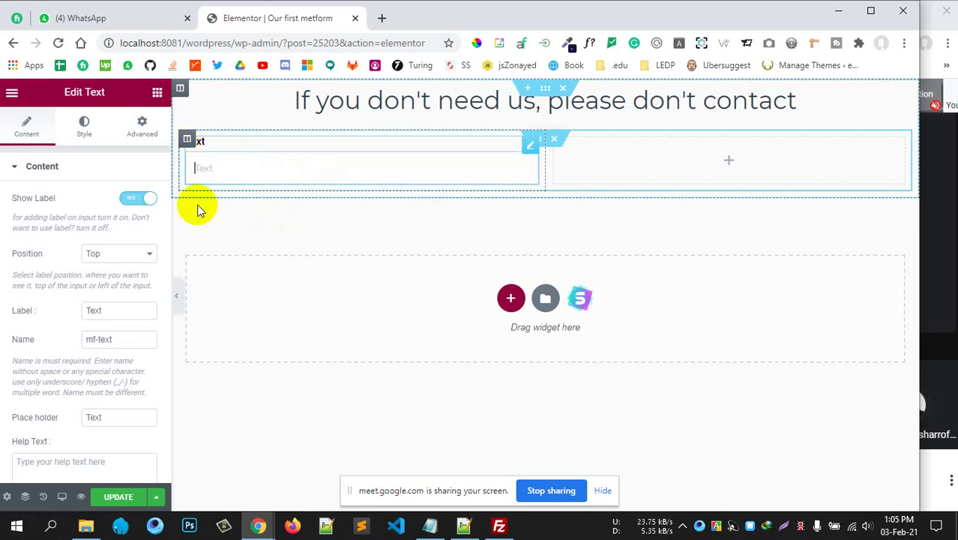
pyautogui.click(122, 255)
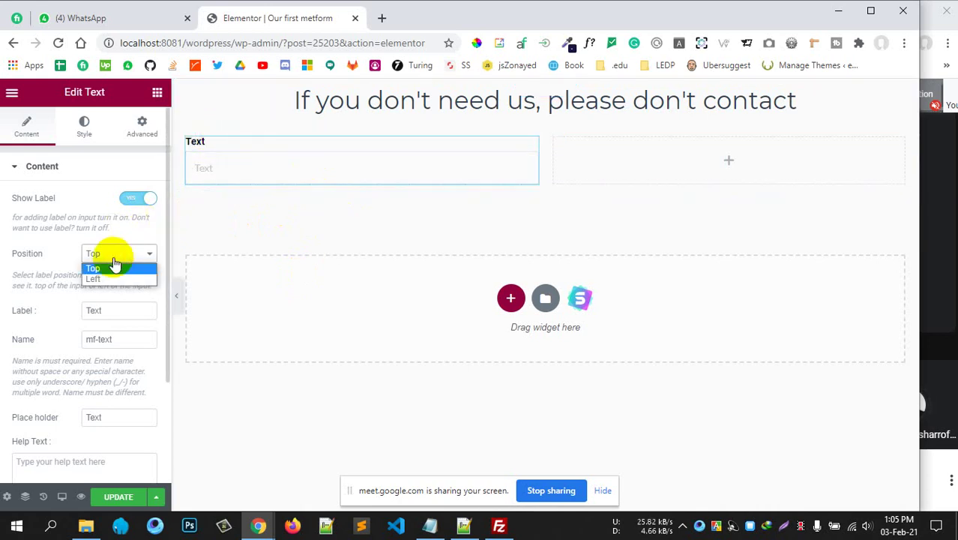
pyautogui.click(109, 279)
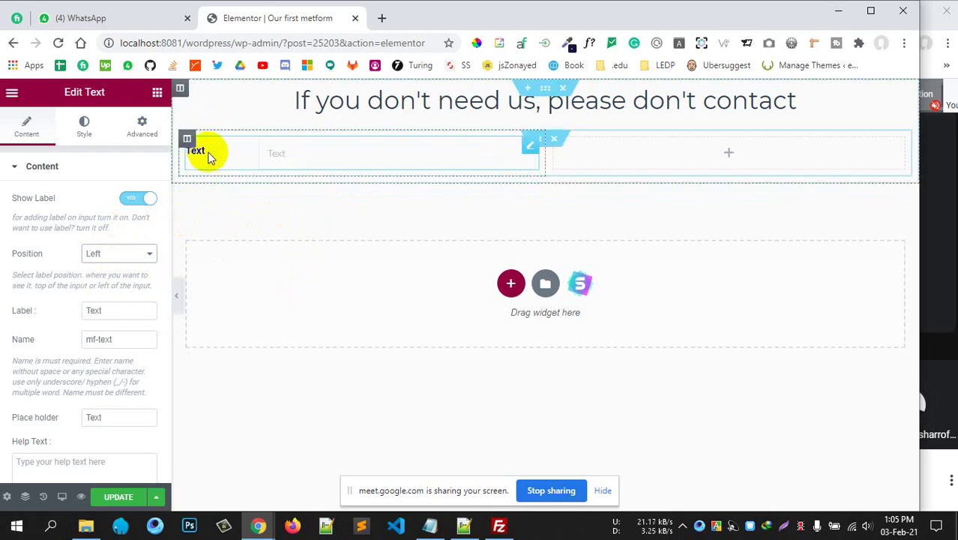
pyautogui.click(297, 154)
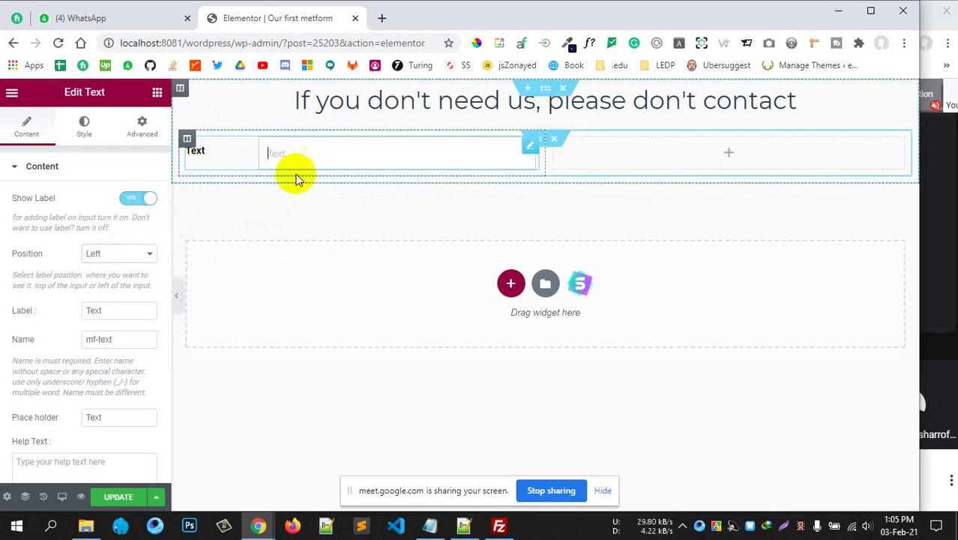
pyautogui.click(336, 217)
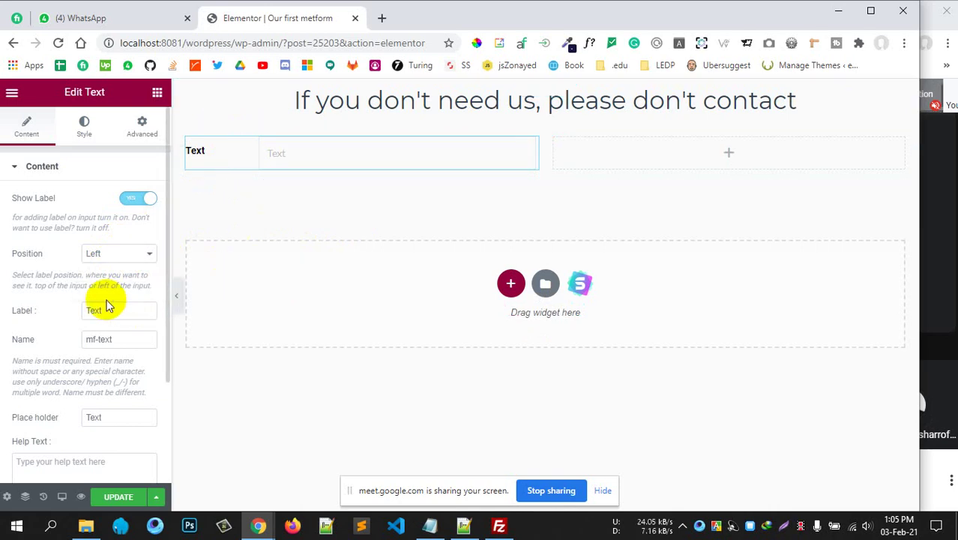
pyautogui.scroll(-1, 108, 318)
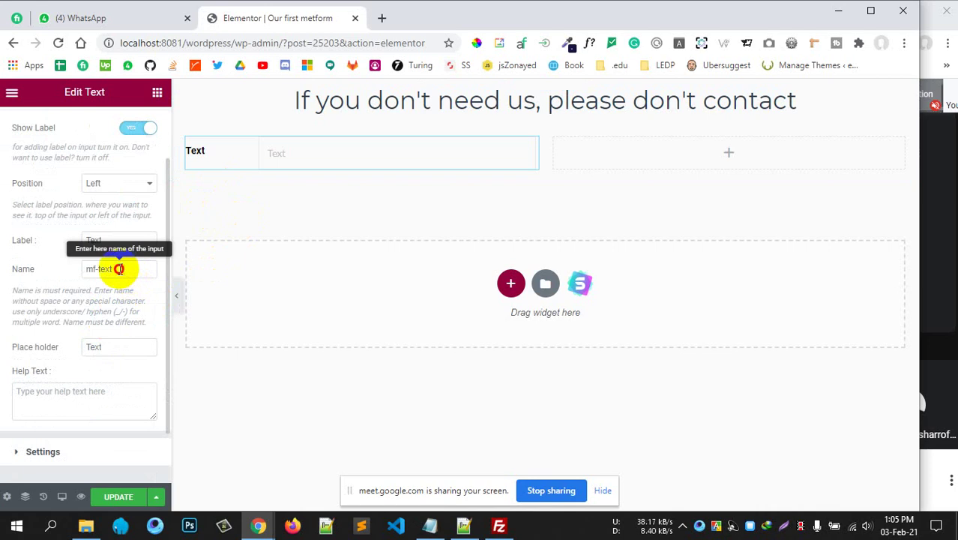
# Label the left field 'First Name' and set its input name to first-name.
pyautogui.moveTo(120, 268); pyautogui.dragTo(43, 278)
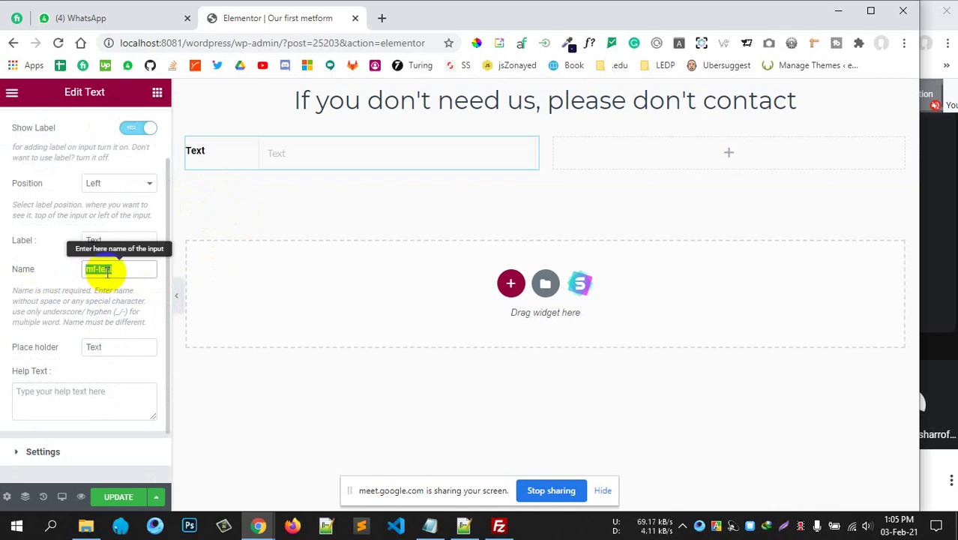
pyautogui.click(69, 270)
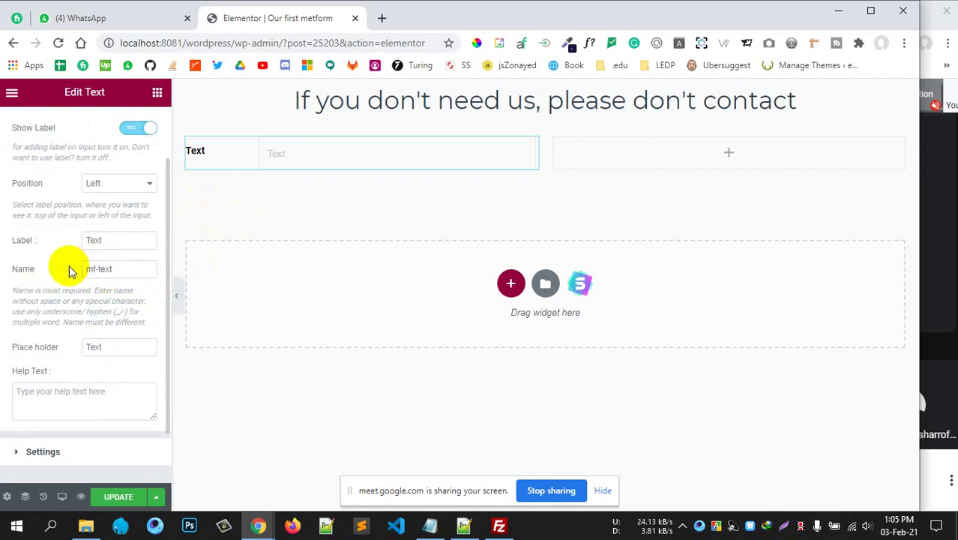
pyautogui.moveTo(124, 264); pyautogui.dragTo(82, 264)
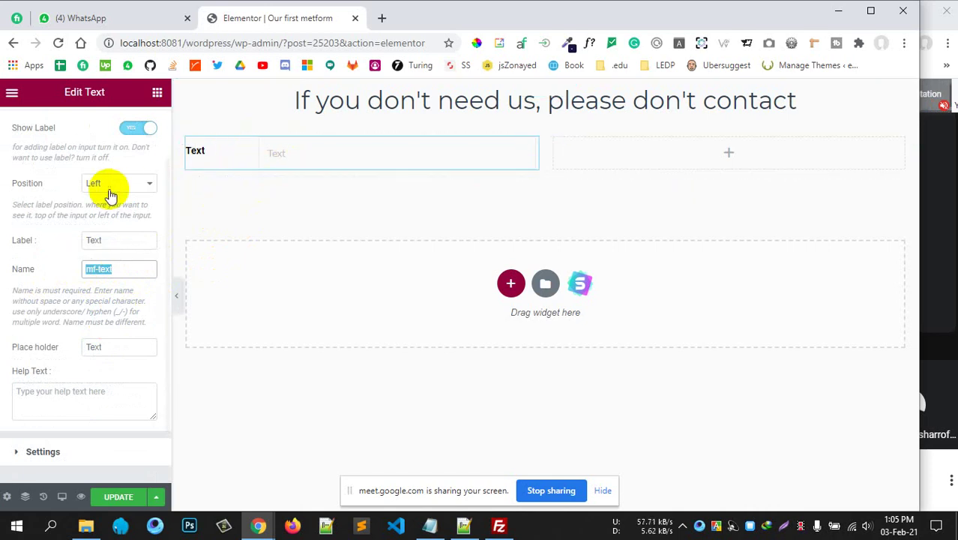
pyautogui.moveTo(109, 241); pyautogui.dragTo(30, 245)
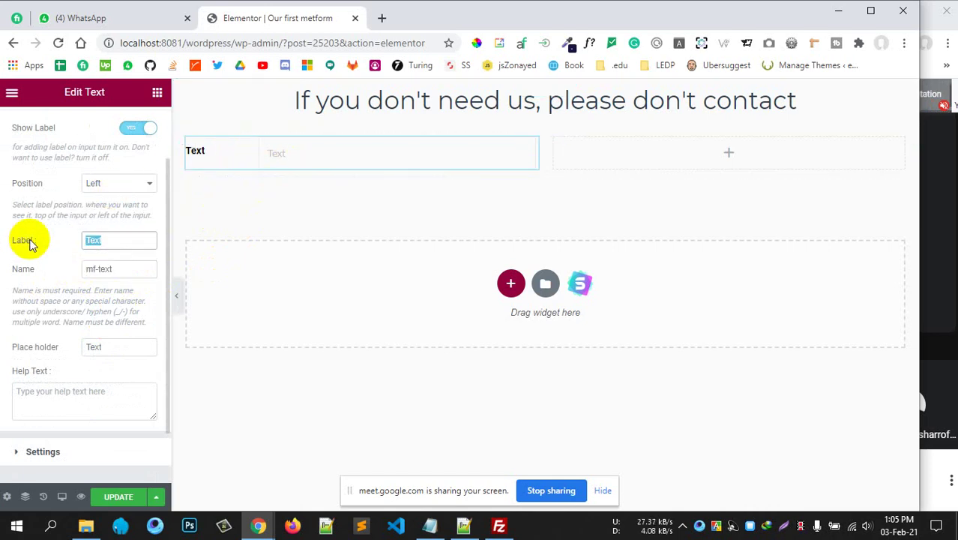
pyautogui.write('First Name')
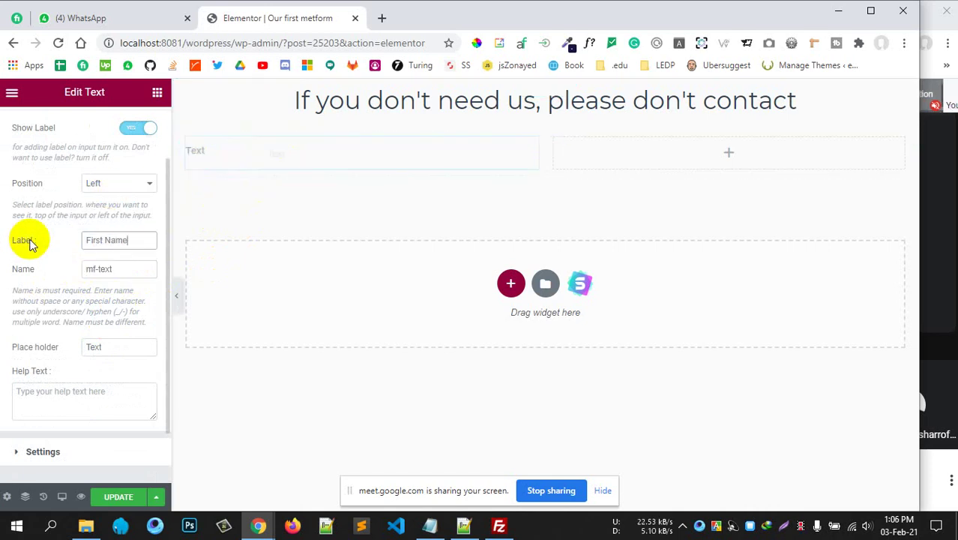
pyautogui.moveTo(111, 269); pyautogui.dragTo(55, 274)
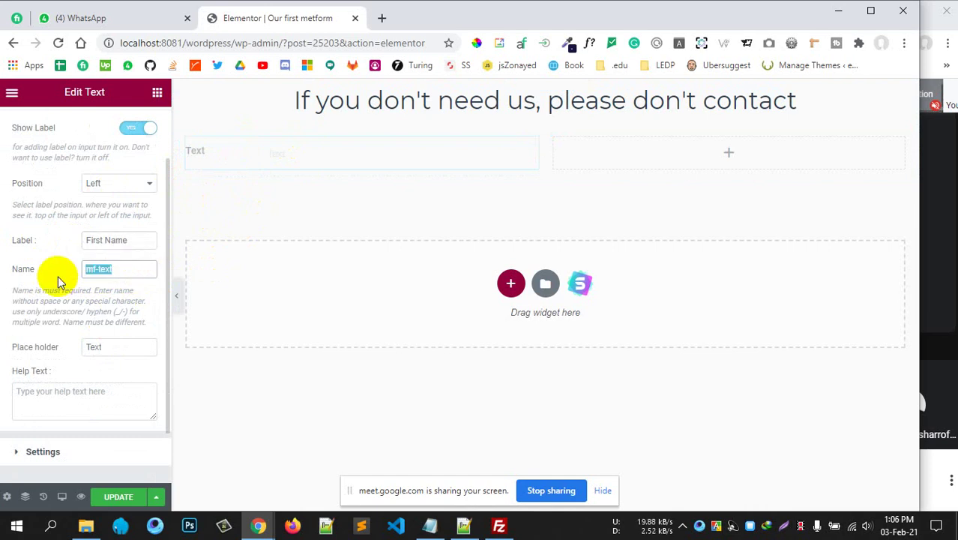
pyautogui.write('first-name')
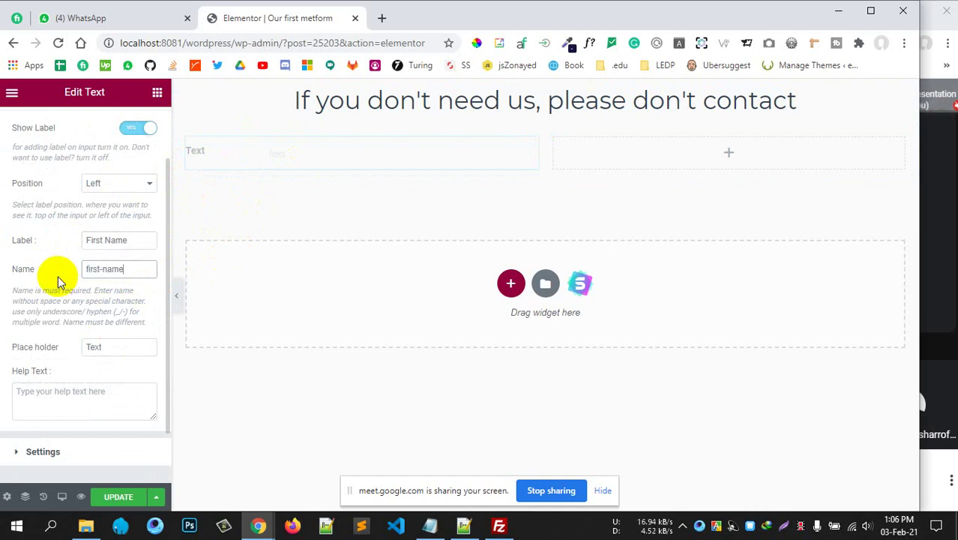
# Clear the First Name field's placeholder text.
pyautogui.scroll(2, 33, 279)
pyautogui.scroll(-3, 93, 279)
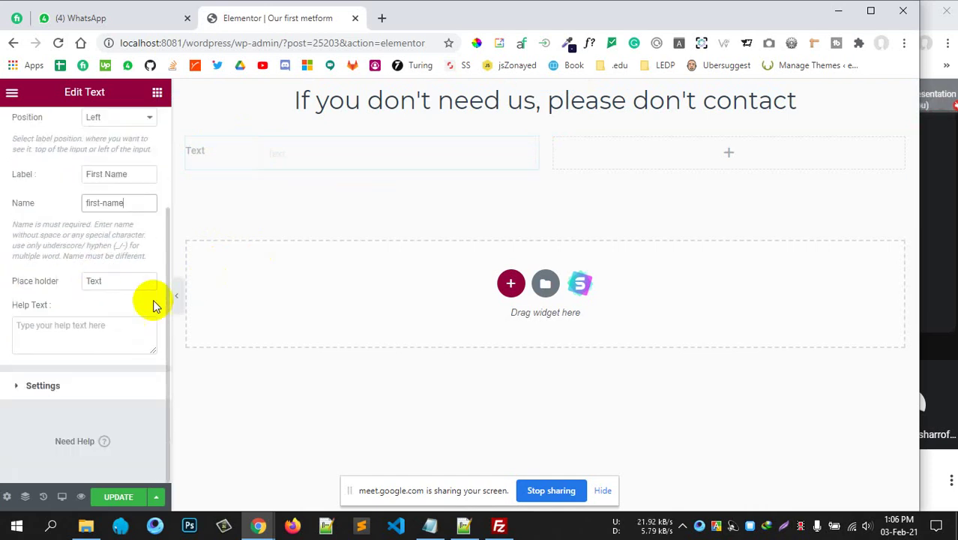
pyautogui.moveTo(120, 281); pyautogui.dragTo(57, 288)
pyautogui.press('BackSpace')
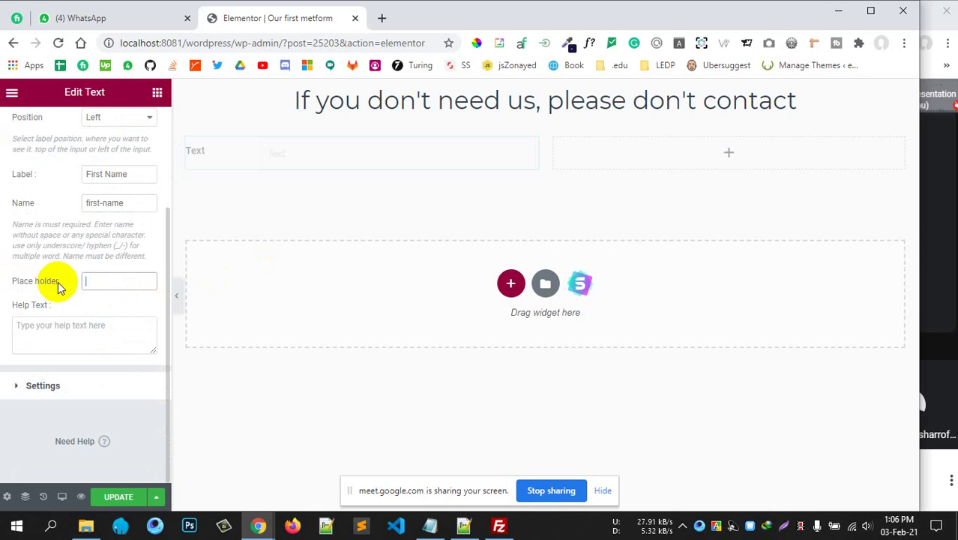
pyautogui.scroll(1, 77, 282)
pyautogui.scroll(-1, 43, 326)
pyautogui.click(41, 388)
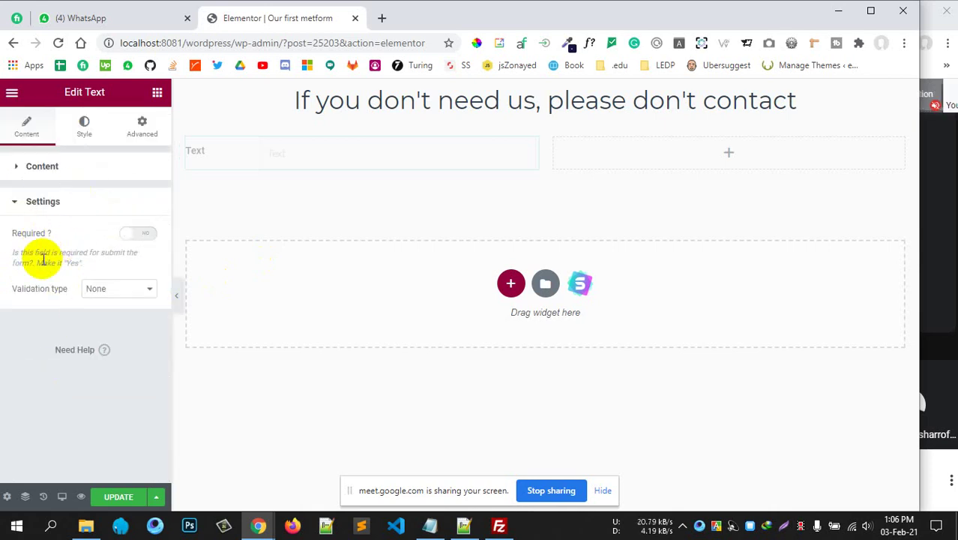
# Make the First Name field required, leaving validation type at None.
pyautogui.click(138, 235)
pyautogui.click(125, 295)
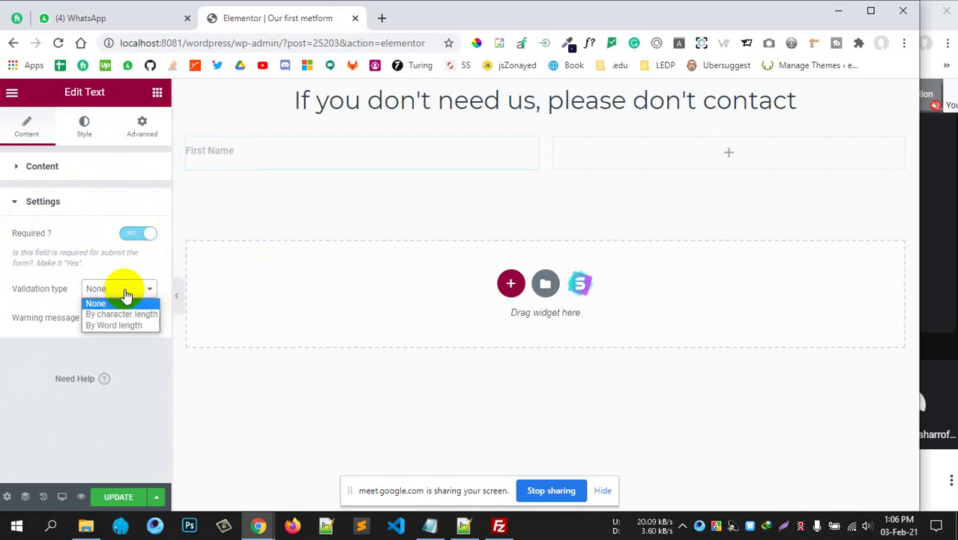
pyautogui.click(127, 292)
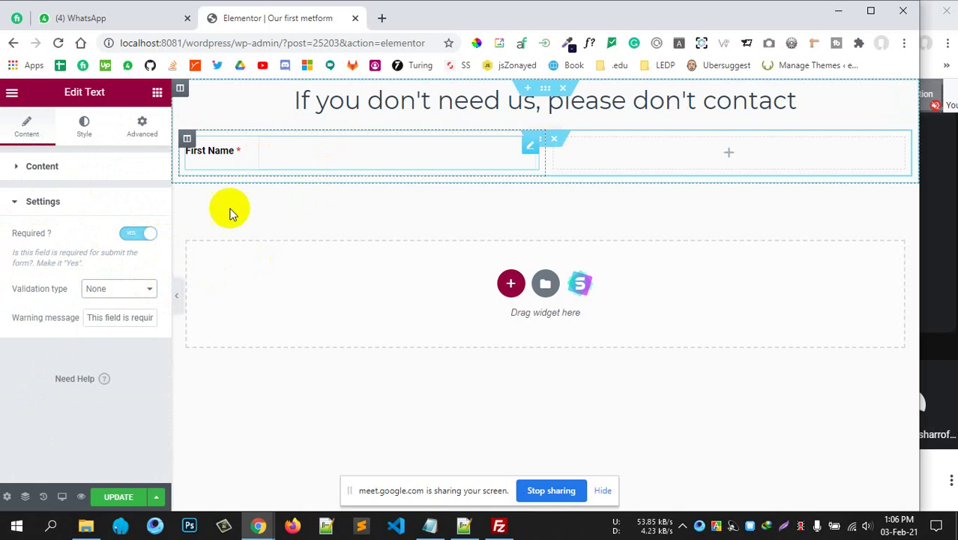
pyautogui.click(97, 284)
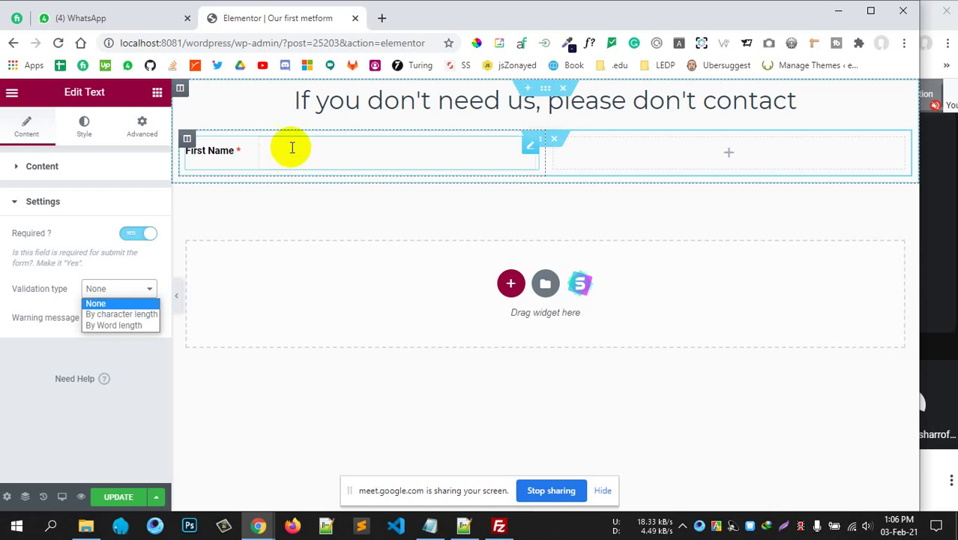
pyautogui.click(291, 152)
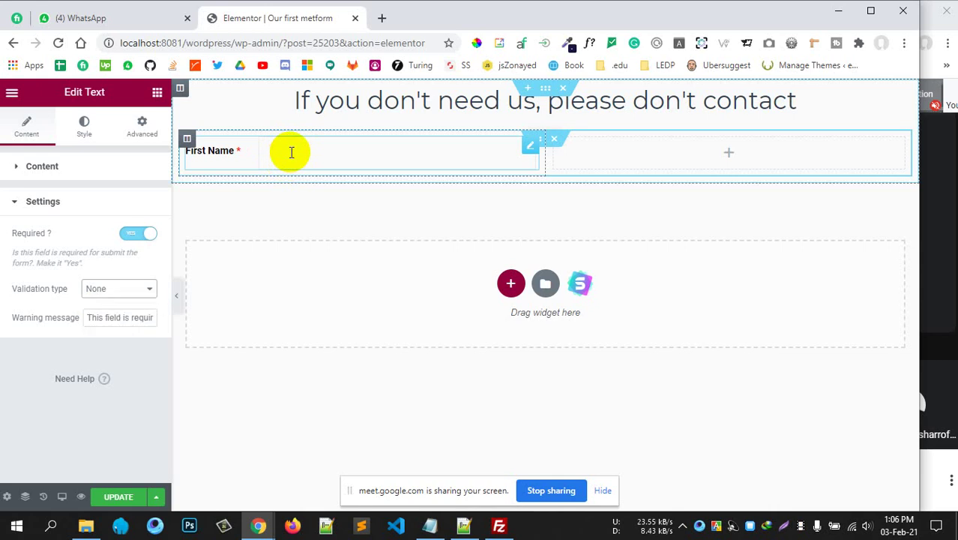
# Try word and character length validation, then set validation back to None.
pyautogui.click(135, 291)
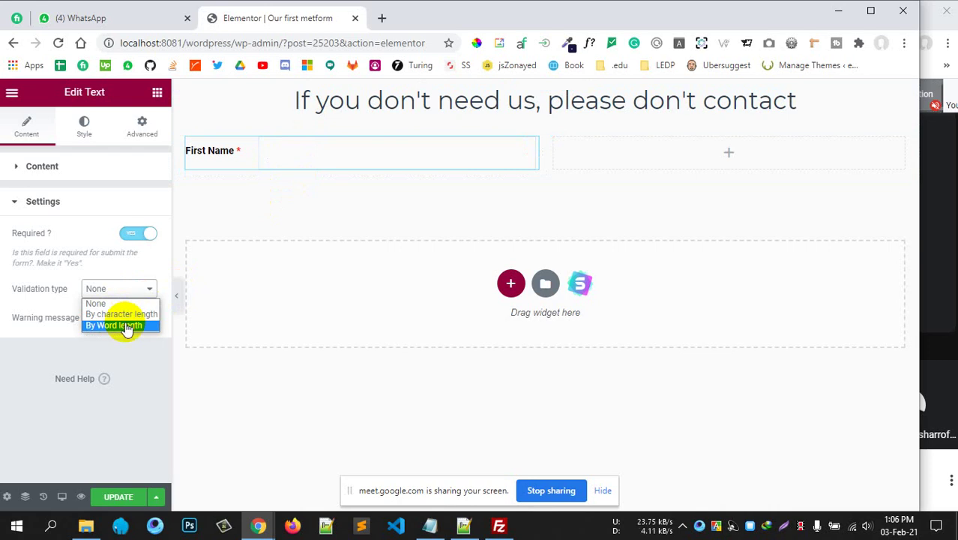
pyautogui.click(125, 325)
pyautogui.click(128, 317)
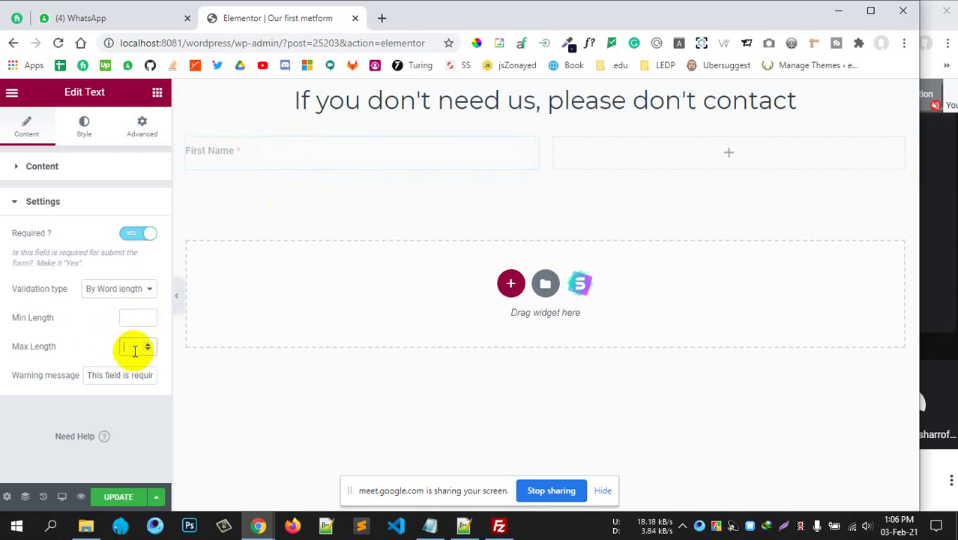
pyautogui.click(134, 300)
pyautogui.click(115, 324)
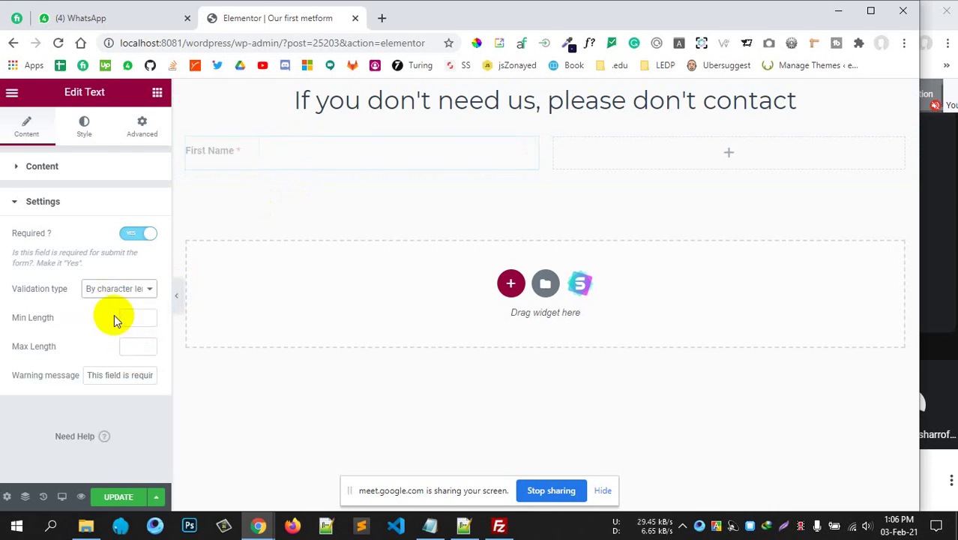
pyautogui.click(132, 316)
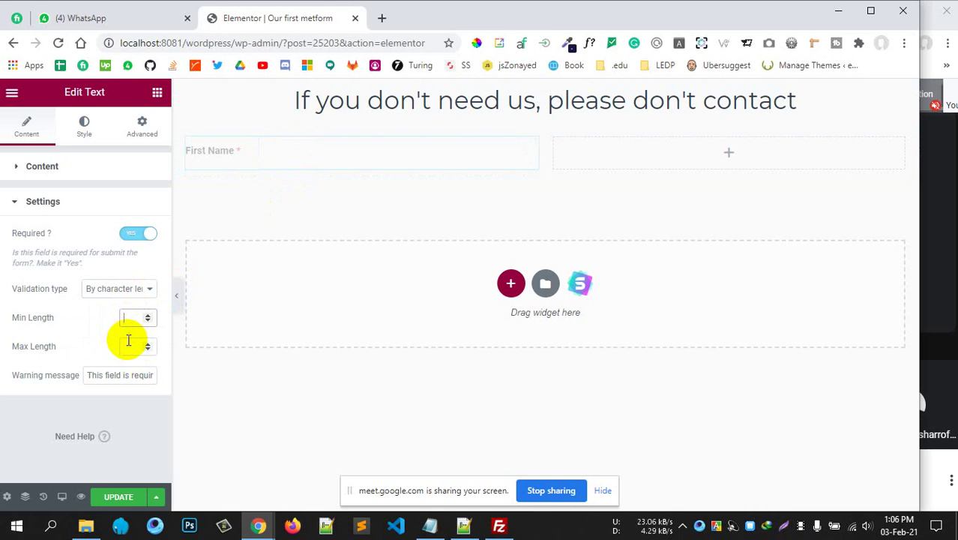
pyautogui.click(95, 294)
pyautogui.click(94, 302)
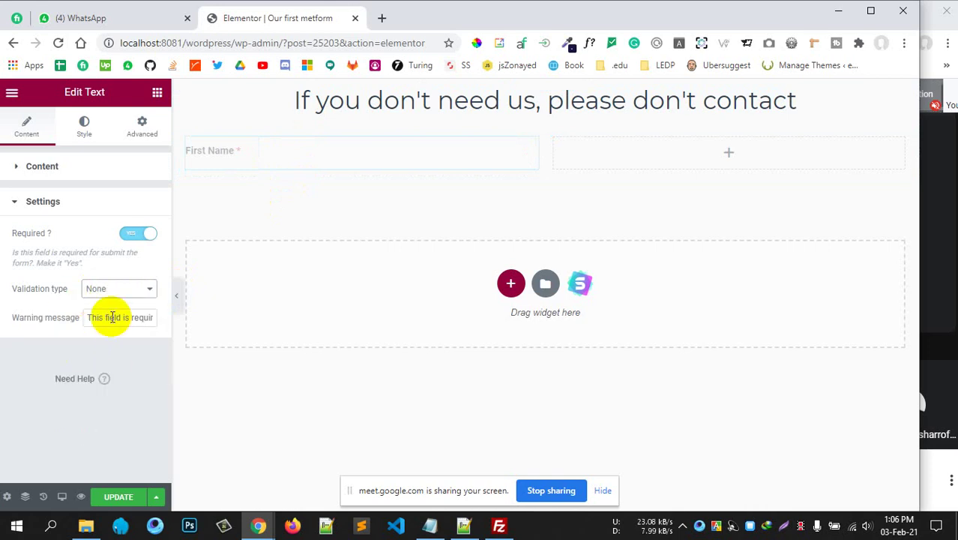
pyautogui.click(59, 201)
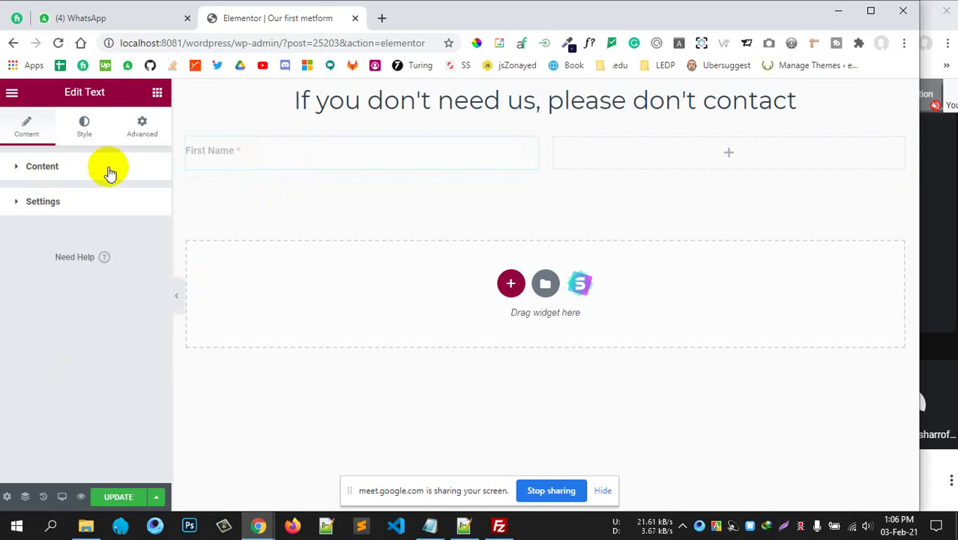
pyautogui.click(157, 96)
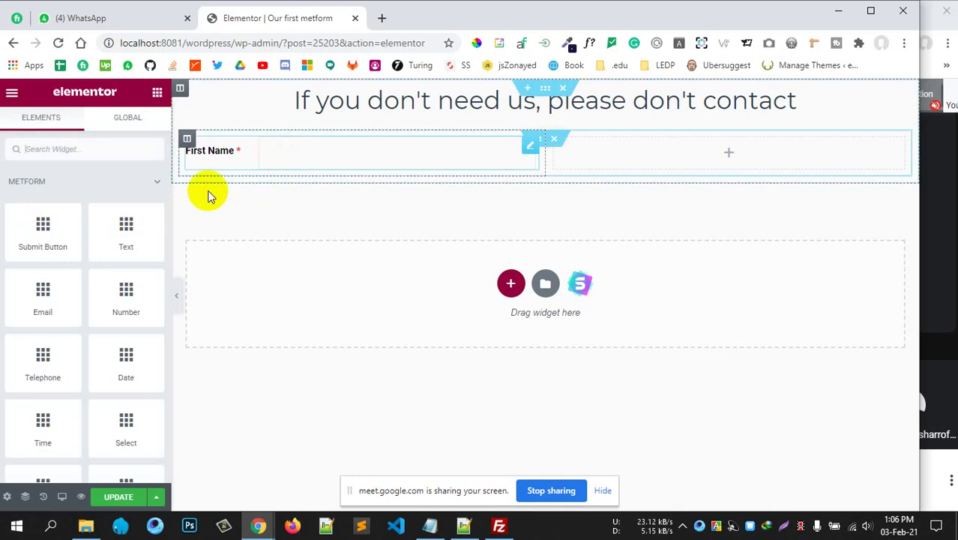
# Add a Text field to the right column labelled 'Last Name', label on the left, named last-name.
pyautogui.moveTo(118, 231); pyautogui.dragTo(480, 203)
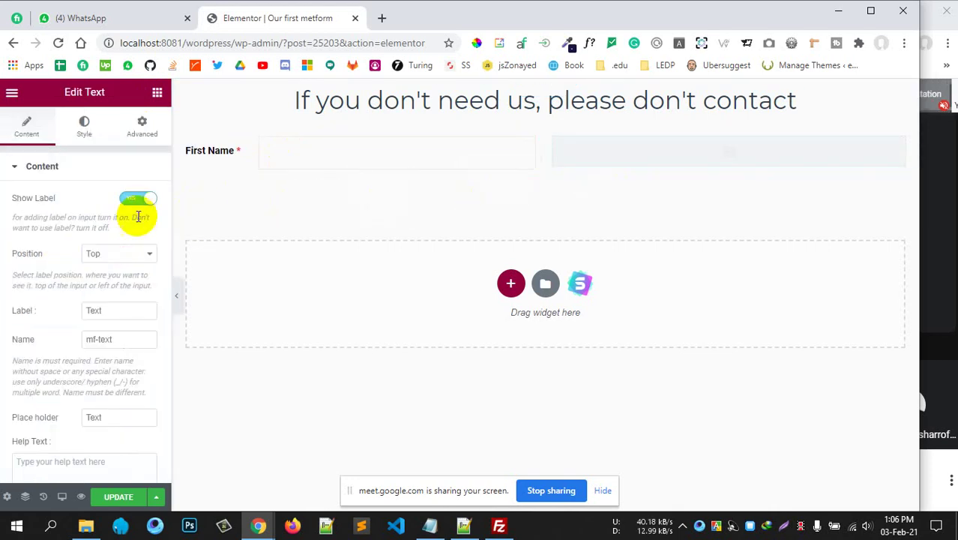
pyautogui.click(103, 255)
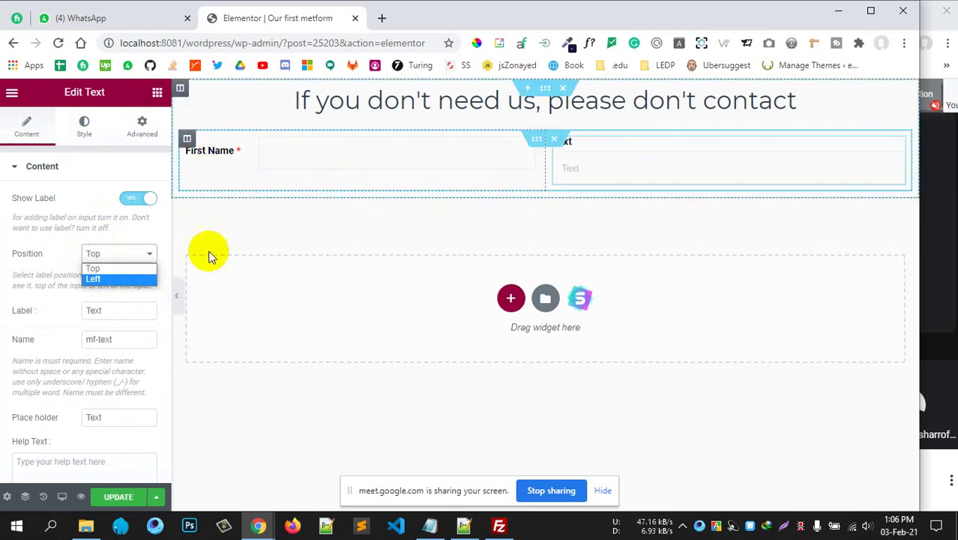
pyautogui.click(117, 280)
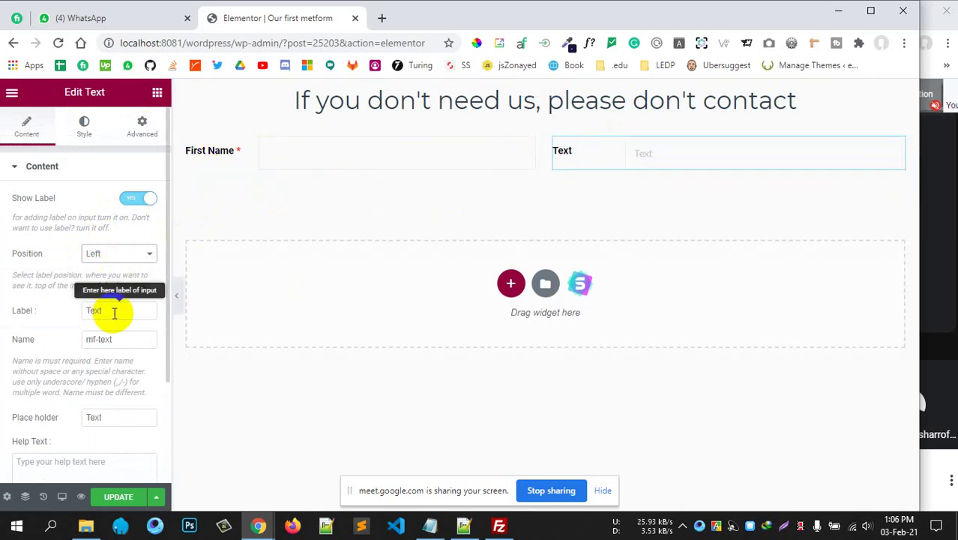
pyautogui.moveTo(111, 310); pyautogui.dragTo(63, 316)
pyautogui.write('Last Name')
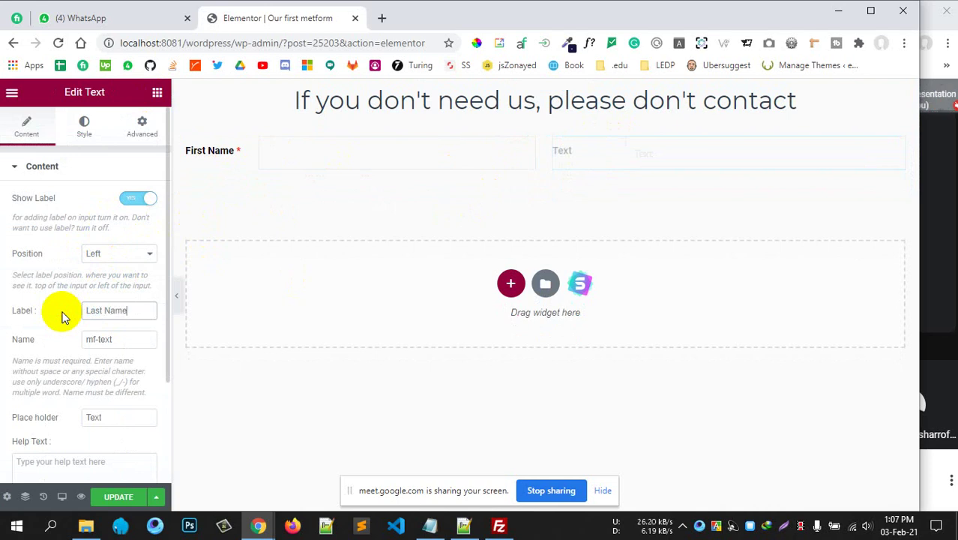
pyautogui.moveTo(111, 339); pyautogui.dragTo(41, 347)
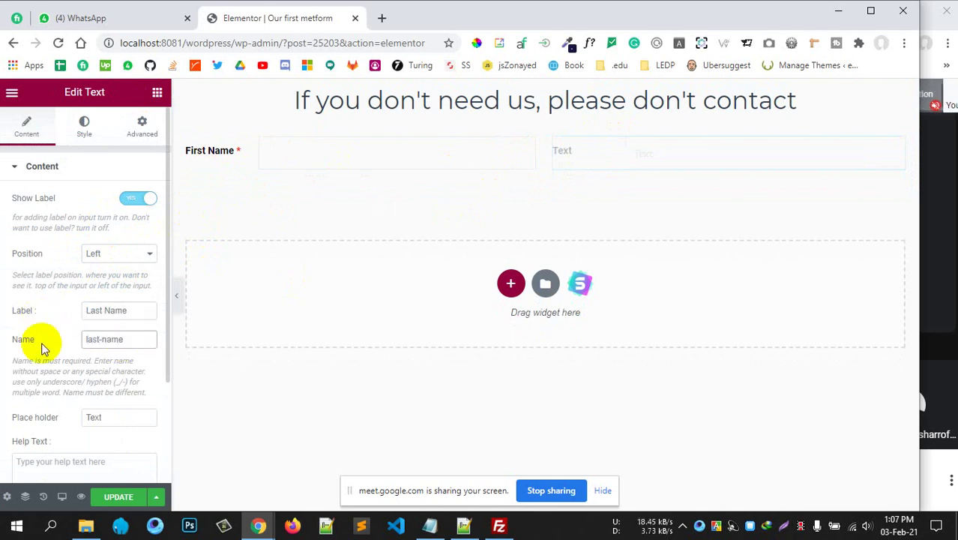
# Clear the Last Name placeholder and make the field required.
pyautogui.scroll(-2, 41, 346)
pyautogui.moveTo(110, 288); pyautogui.dragTo(47, 276)
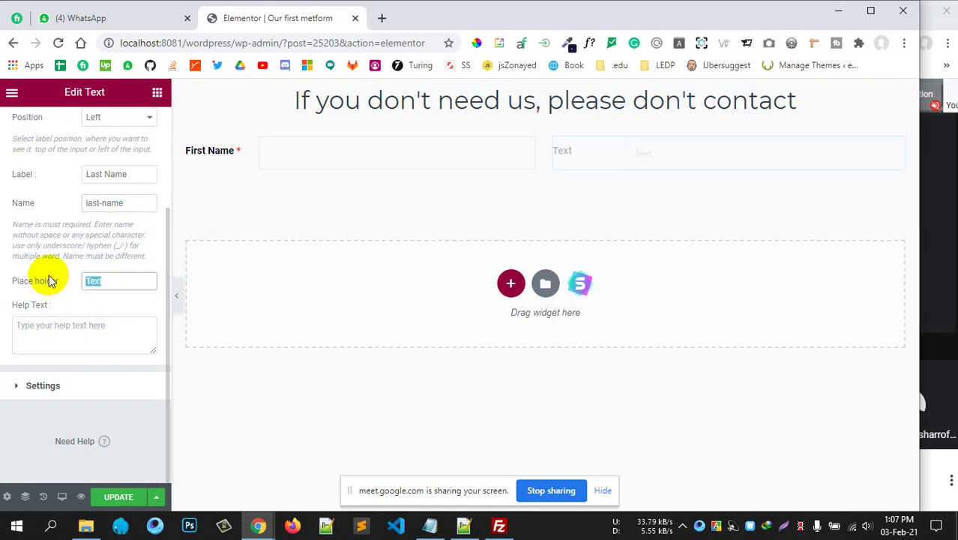
pyautogui.press('BackSpace')
pyautogui.click(109, 383)
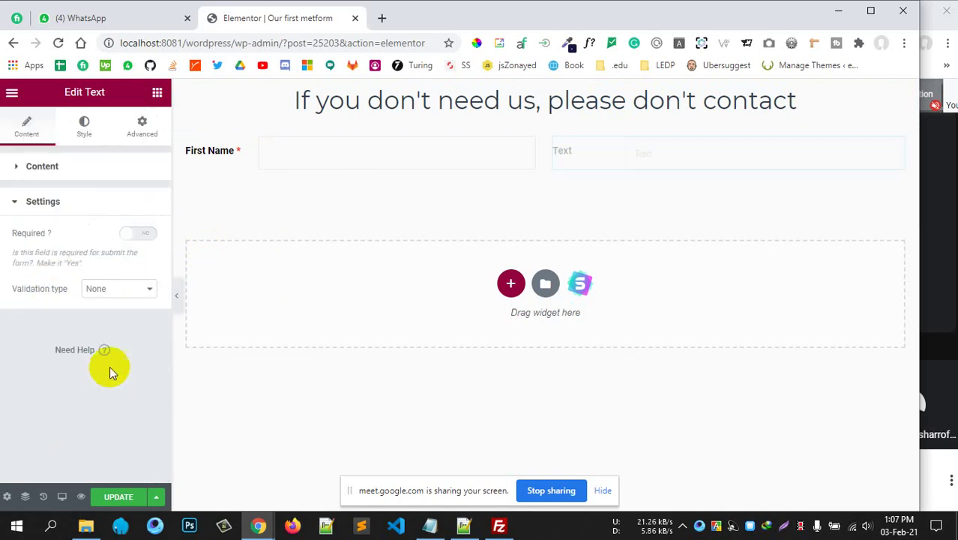
pyautogui.click(137, 237)
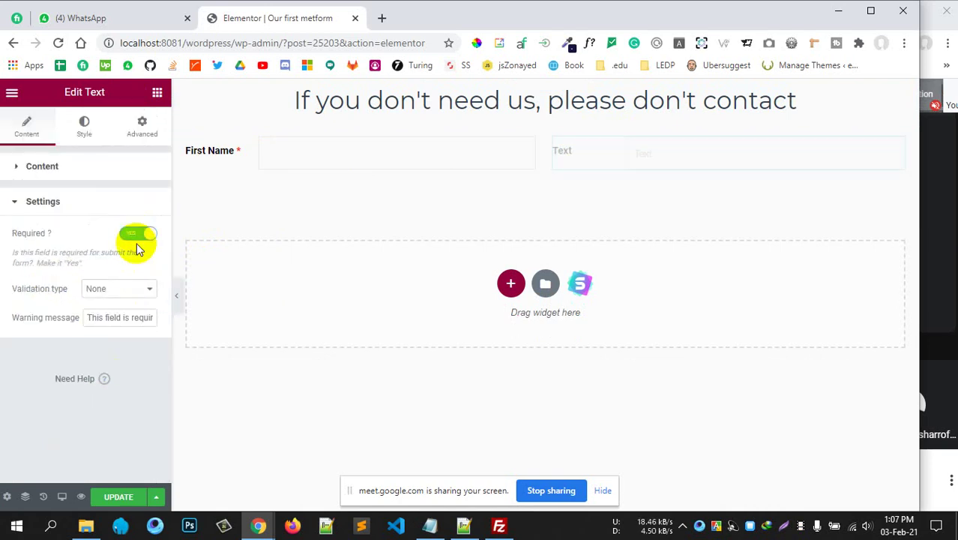
pyautogui.click(157, 94)
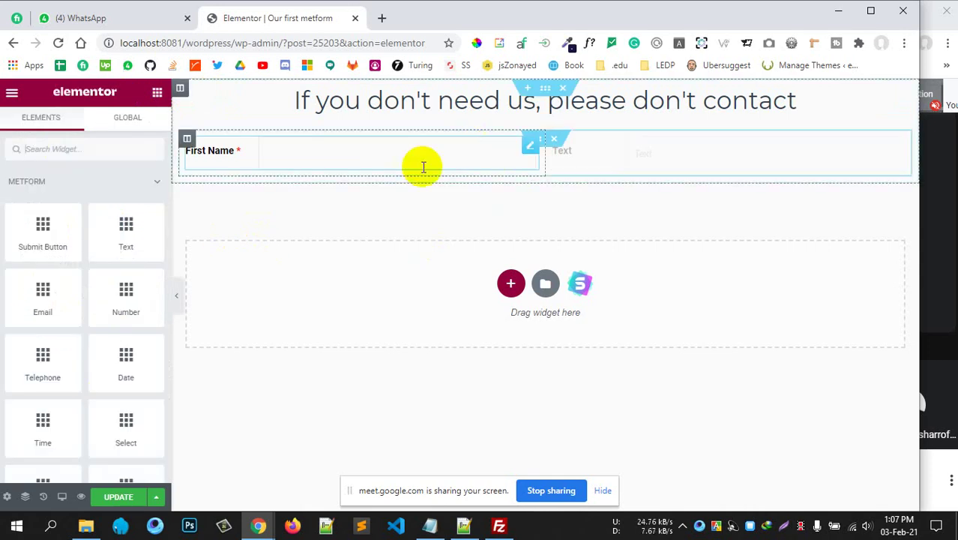
pyautogui.click(592, 152)
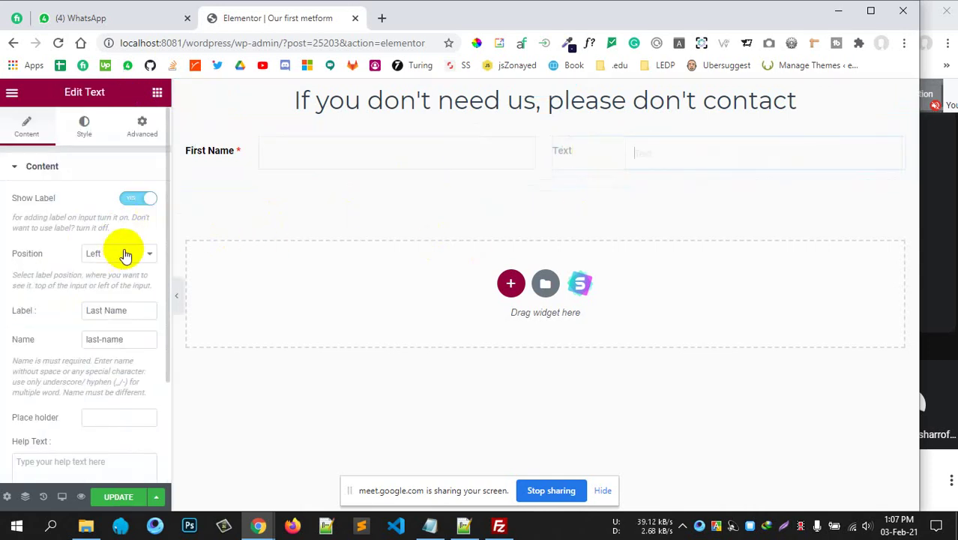
pyautogui.click(156, 93)
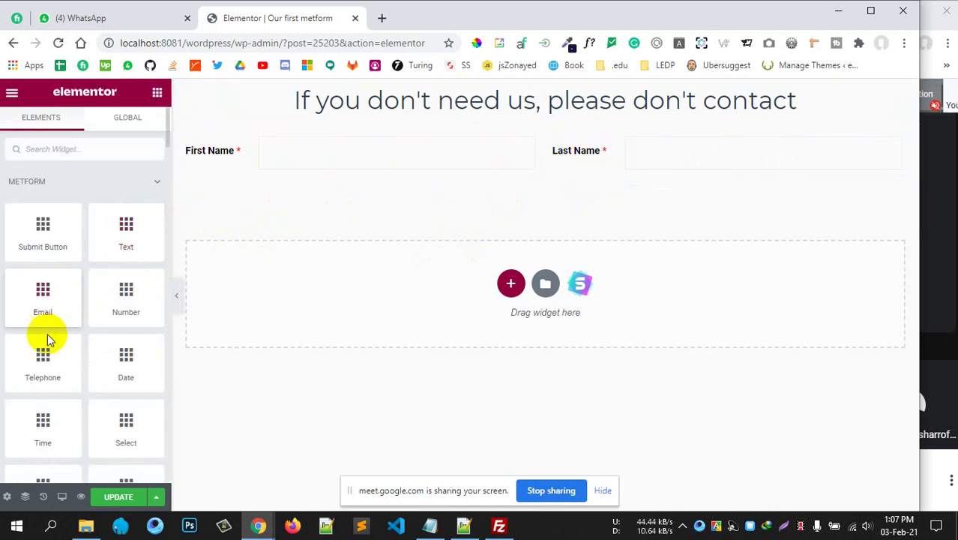
# Add an inner section below the name row and delete its left column.
pyautogui.moveTo(46, 298); pyautogui.dragTo(79, 151)
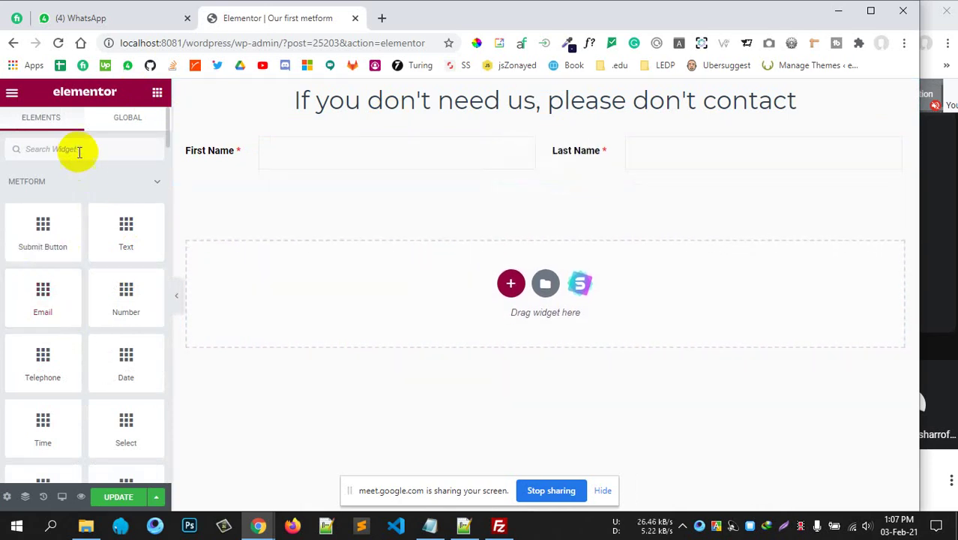
pyautogui.write('inne')
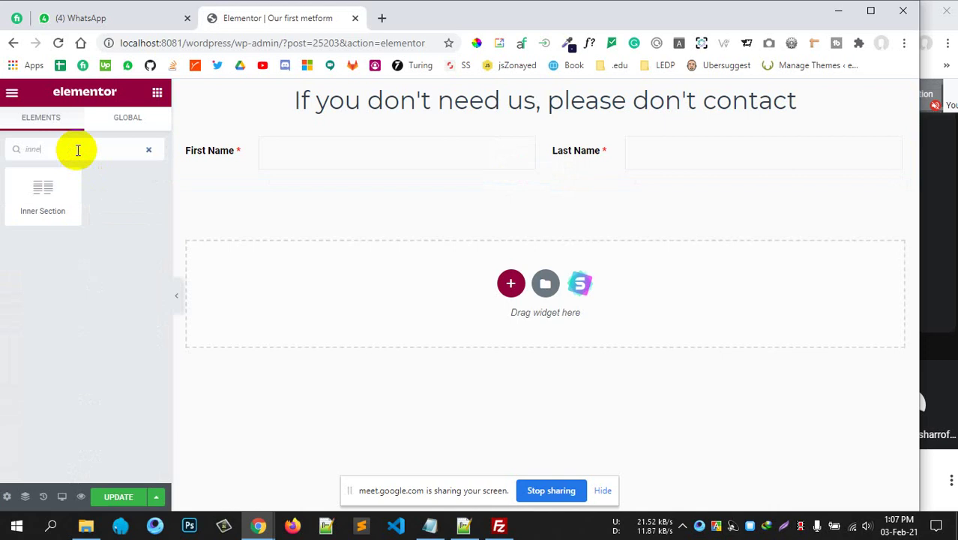
pyautogui.write('r')
pyautogui.moveTo(79, 180); pyautogui.dragTo(332, 192)
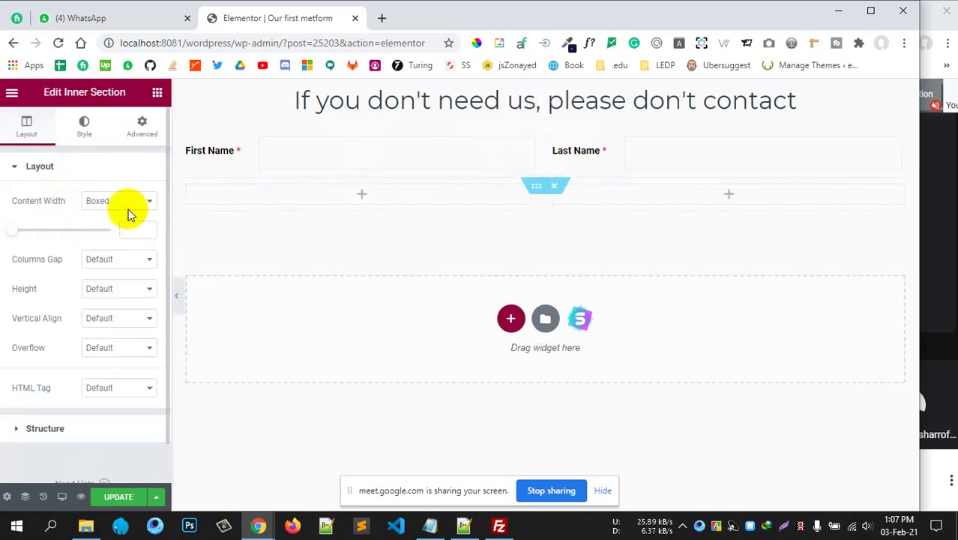
pyautogui.rightClick(476, 201)
pyautogui.click(518, 397)
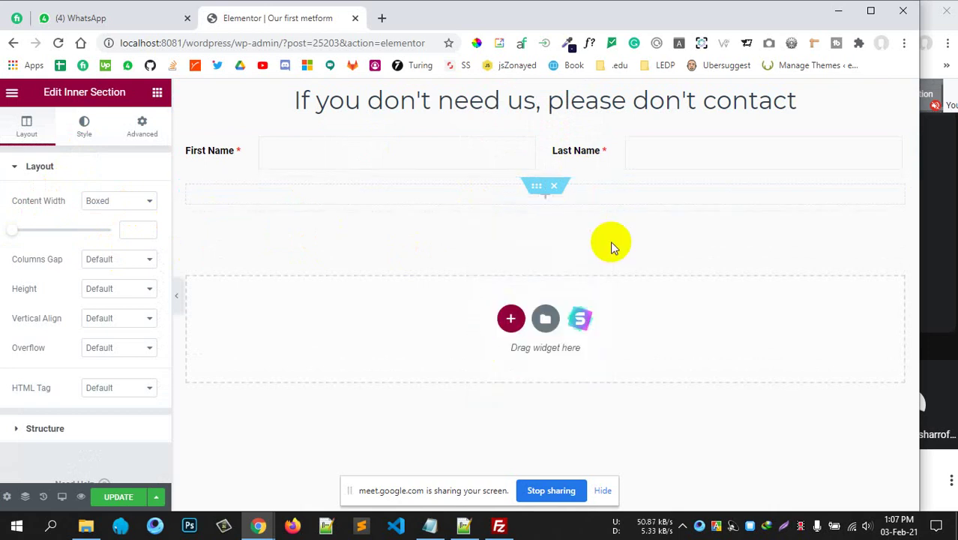
pyautogui.click(156, 93)
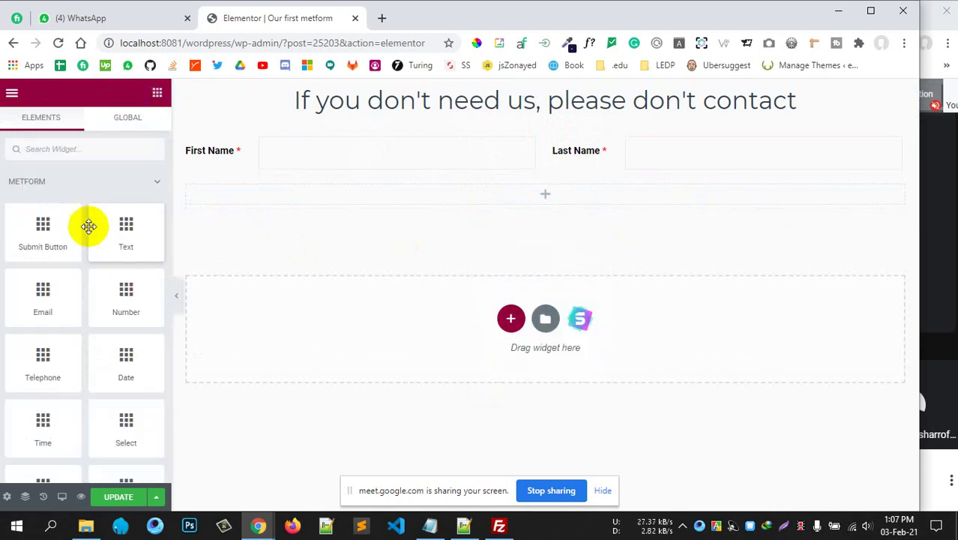
# Place an Email field there with its label on the left and field name email.
pyautogui.moveTo(51, 301); pyautogui.dragTo(537, 220)
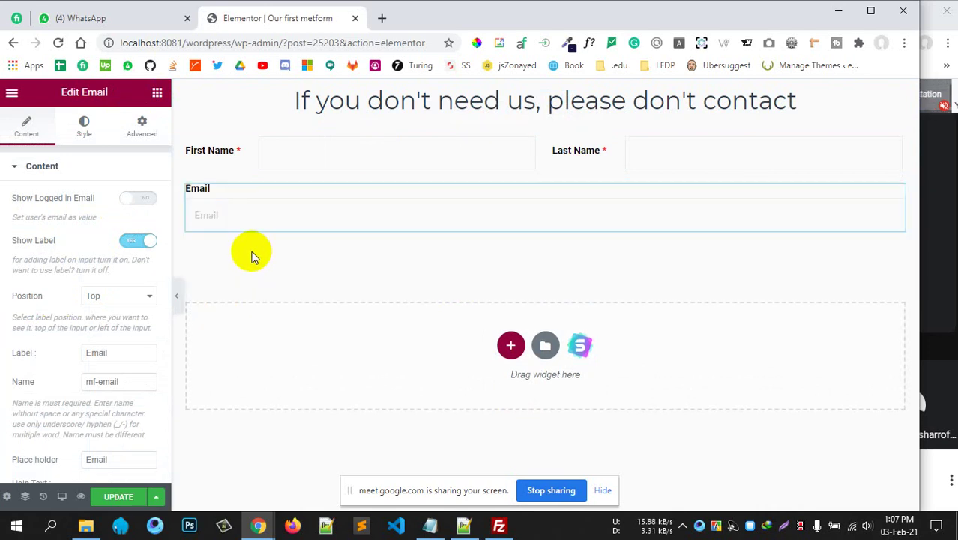
pyautogui.click(129, 294)
pyautogui.click(131, 320)
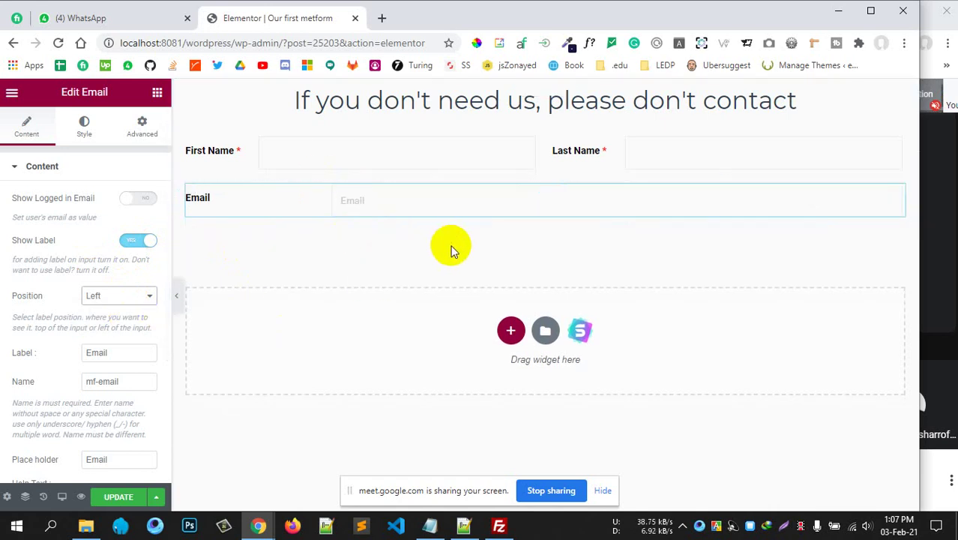
pyautogui.scroll(-1, 22, 293)
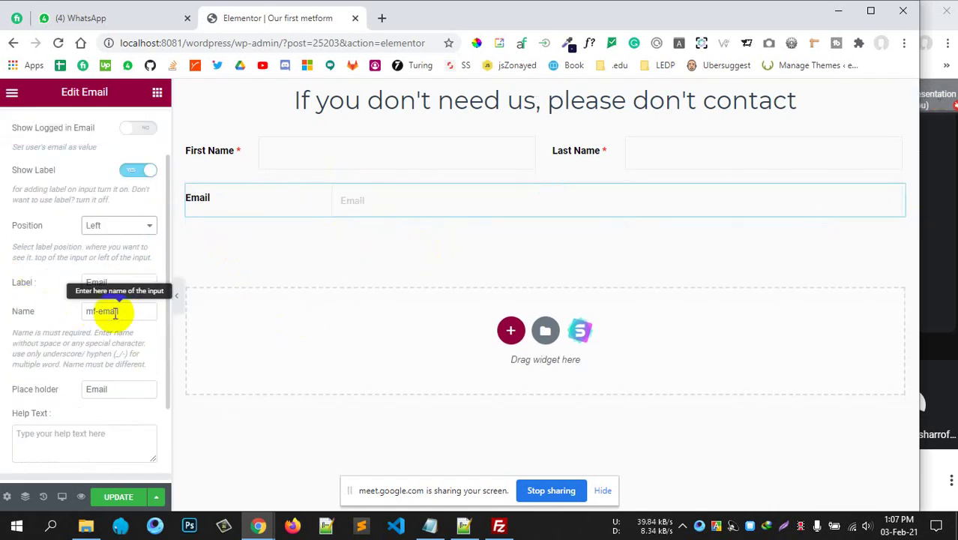
pyautogui.moveTo(99, 311); pyautogui.dragTo(18, 315)
pyautogui.press('BackSpace')
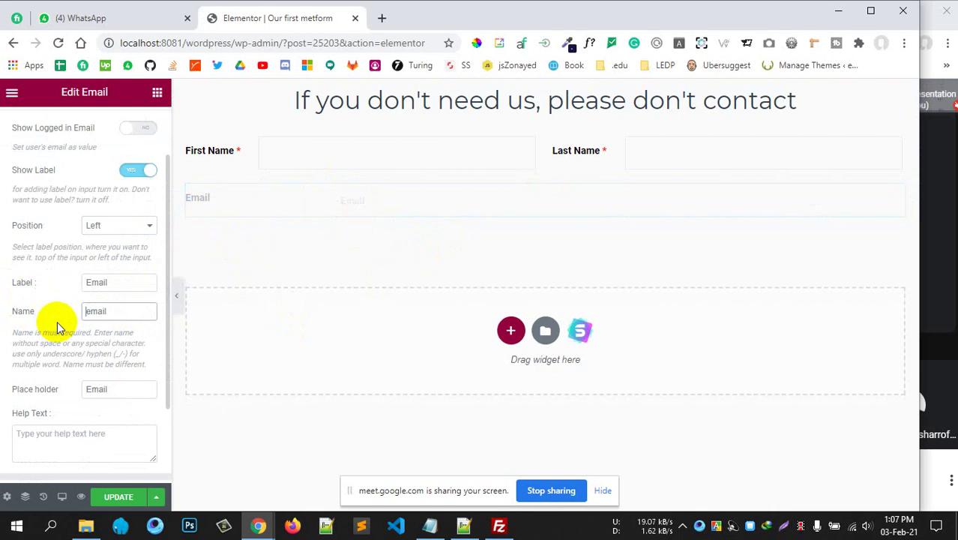
# Make the Email field required and review its content options.
pyautogui.scroll(-2, 33, 369)
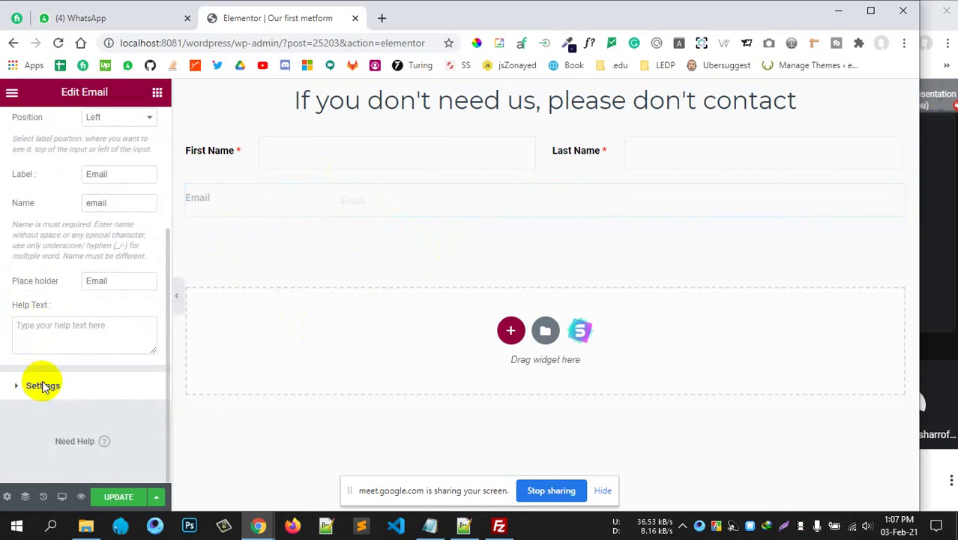
pyautogui.click(43, 385)
pyautogui.click(157, 228)
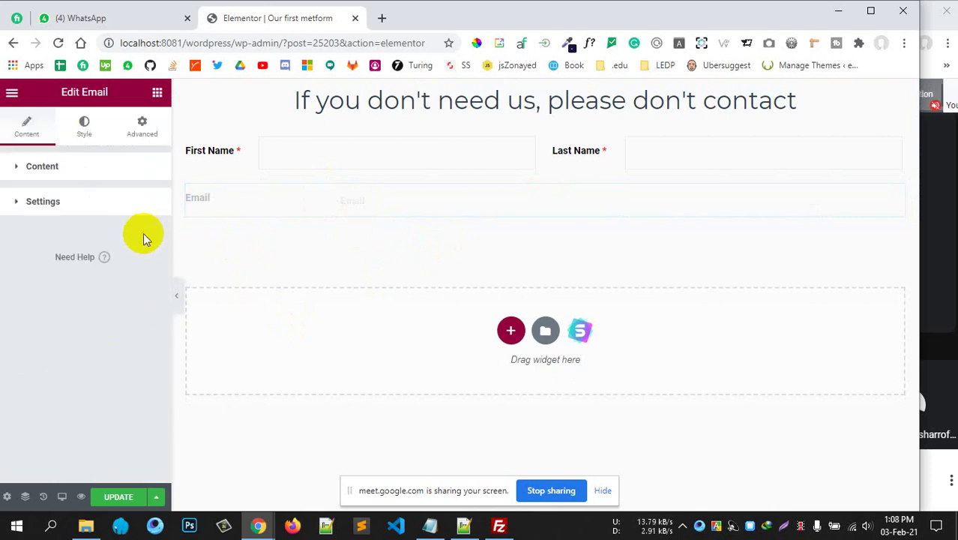
pyautogui.click(126, 202)
pyautogui.click(139, 234)
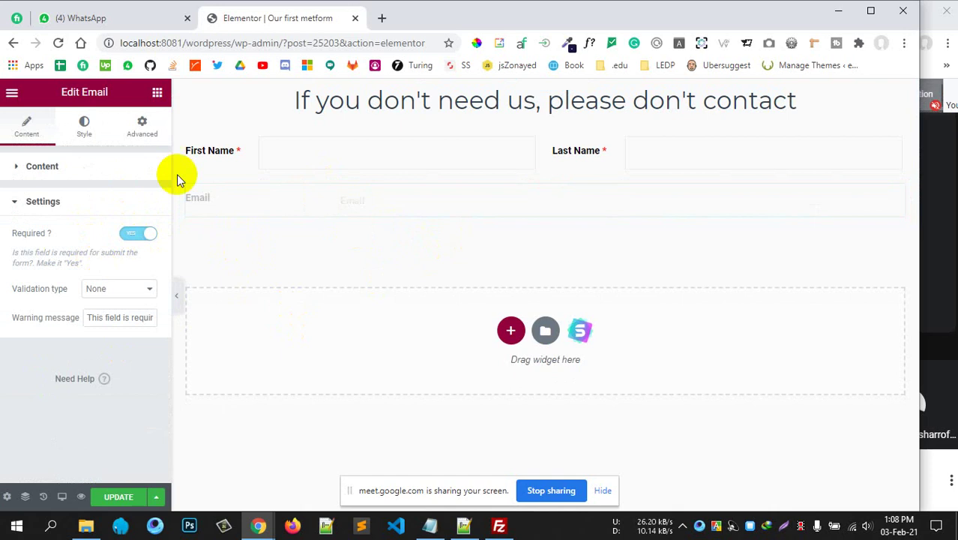
pyautogui.click(71, 209)
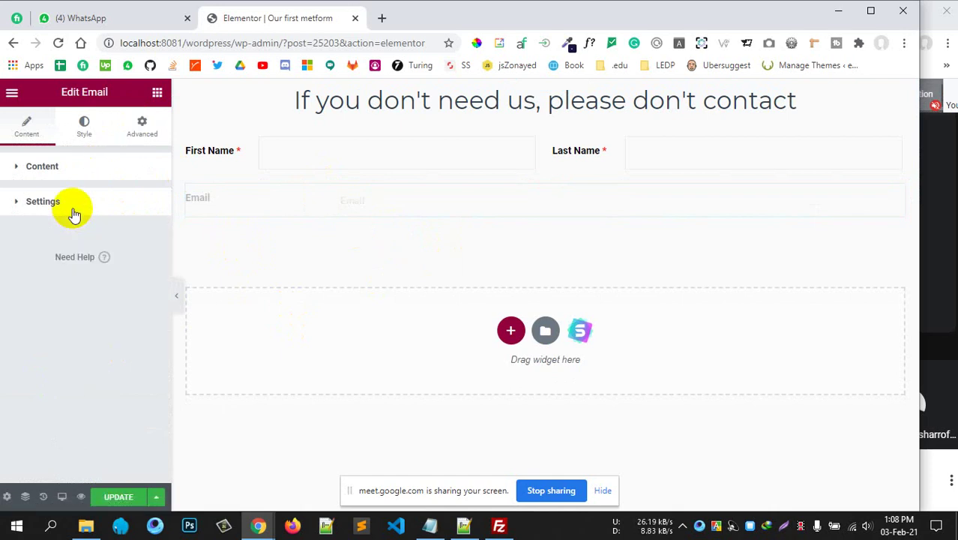
pyautogui.click(78, 170)
pyautogui.scroll(-3, 62, 256)
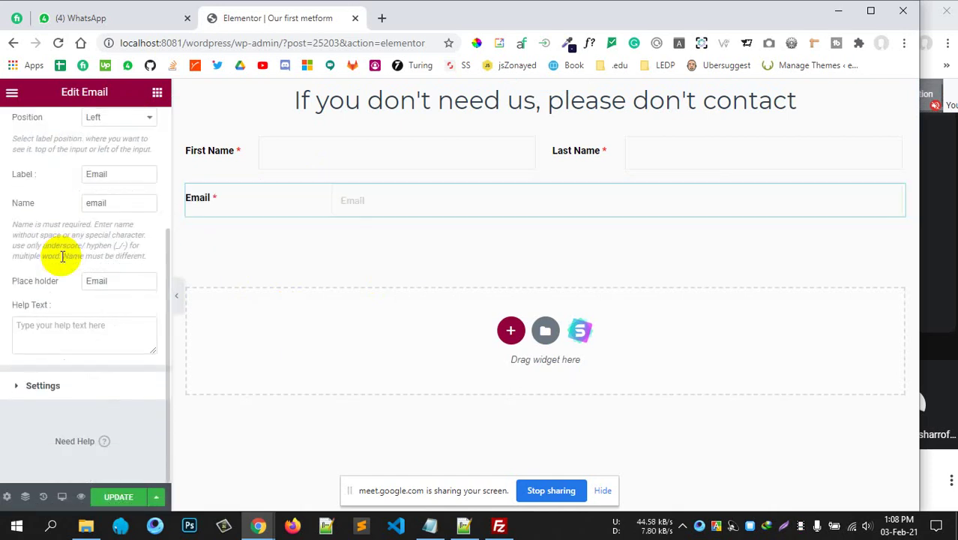
pyautogui.scroll(2, 62, 256)
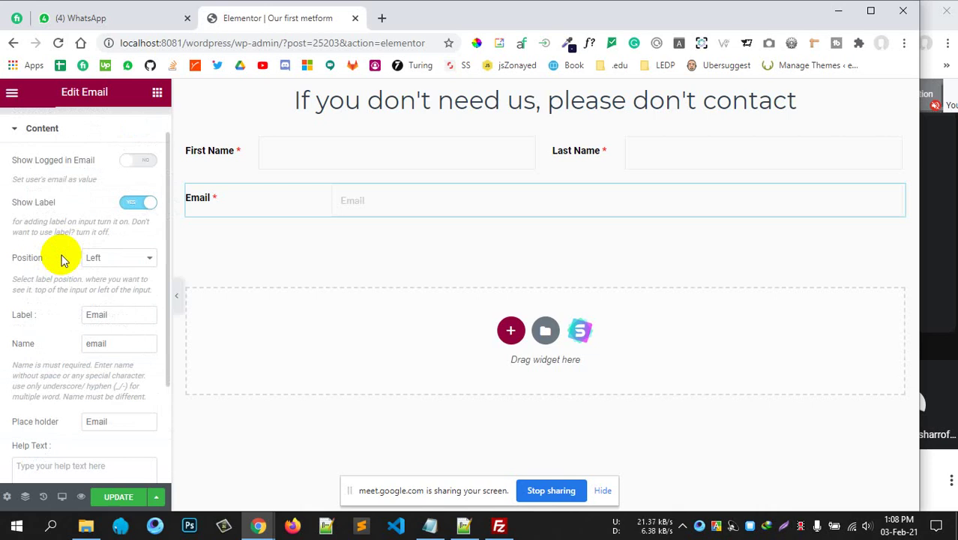
pyautogui.scroll(-2, 62, 259)
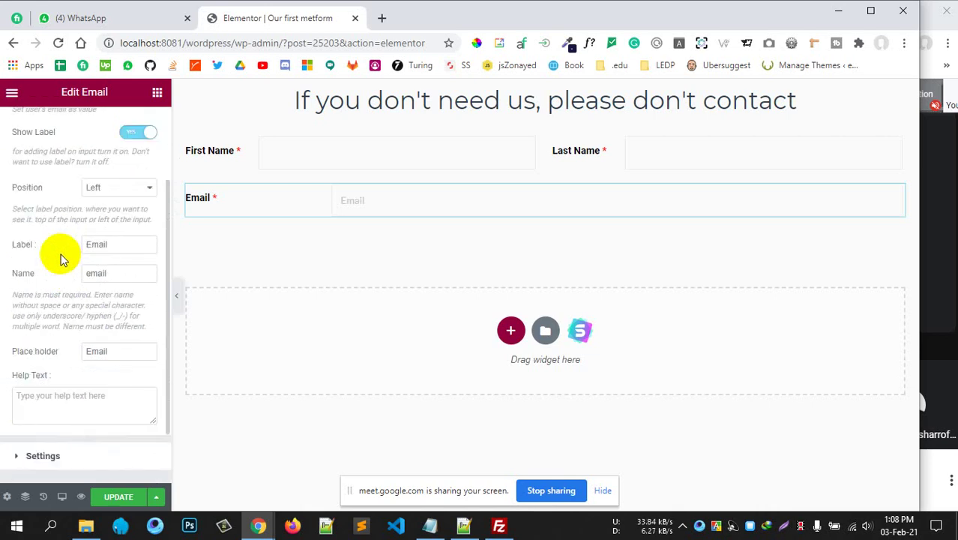
pyautogui.scroll(3, 61, 252)
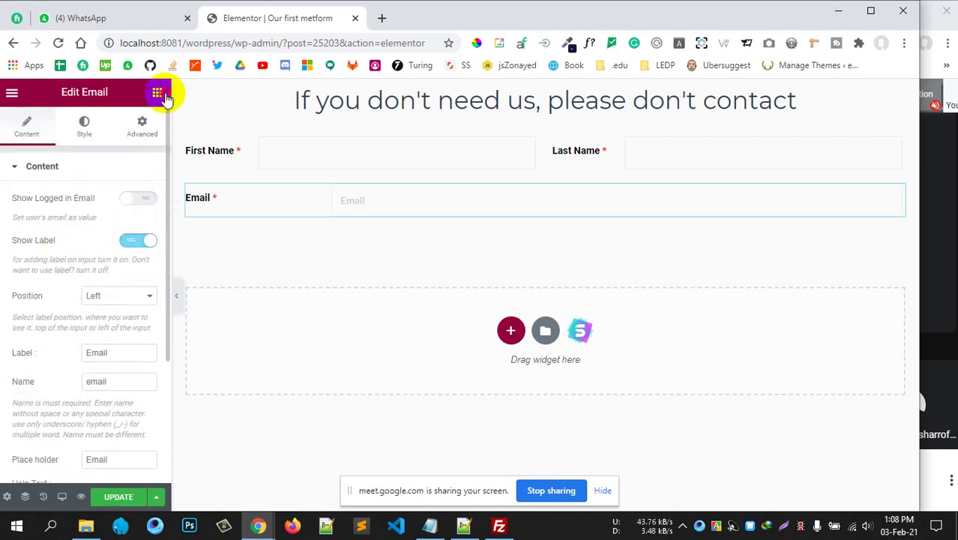
pyautogui.click(257, 243)
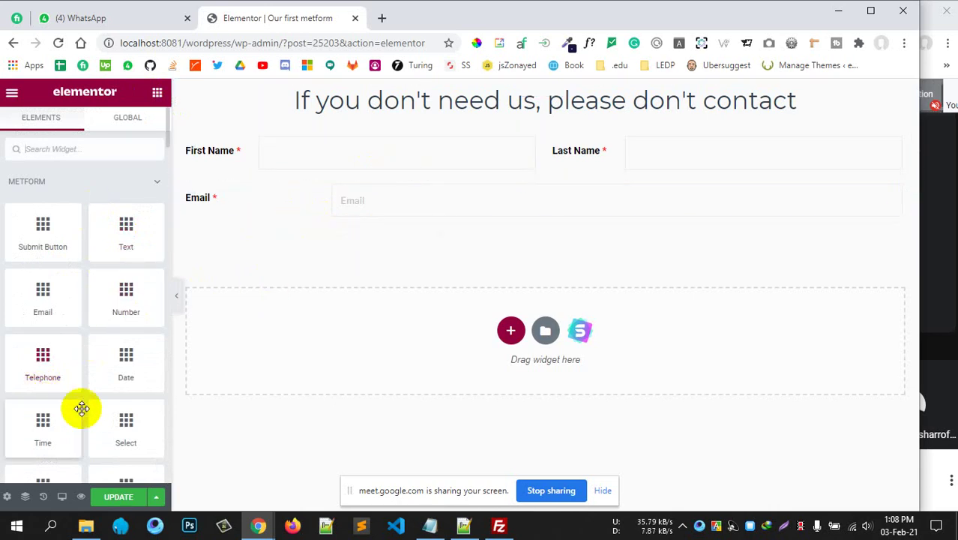
# Add a second column beside the Email field.
pyautogui.moveTo(47, 359); pyautogui.dragTo(26, 364)
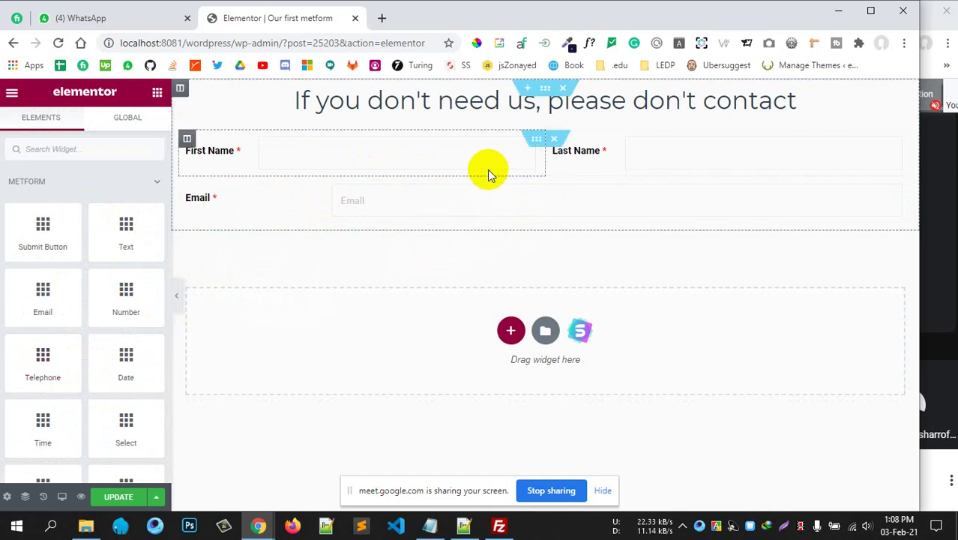
pyautogui.rightClick(188, 187)
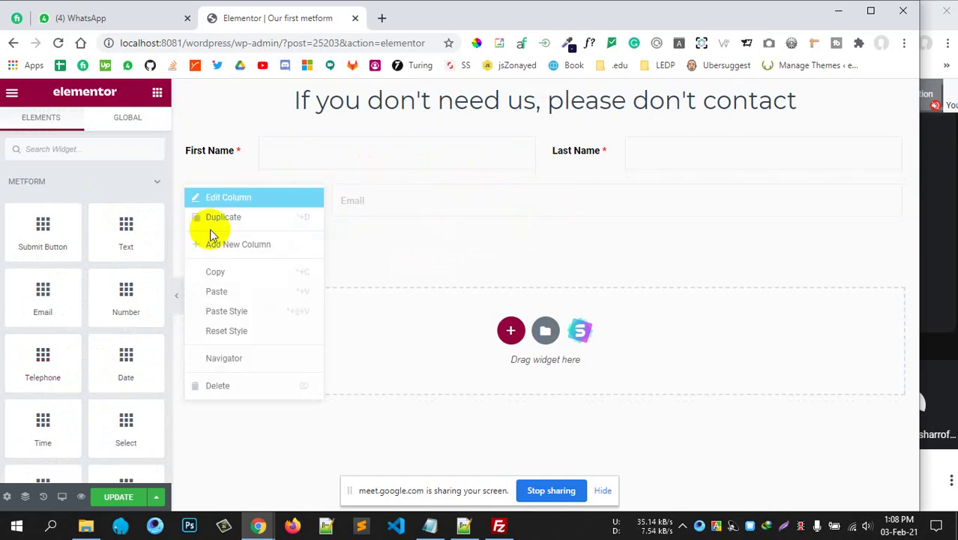
pyautogui.click(257, 243)
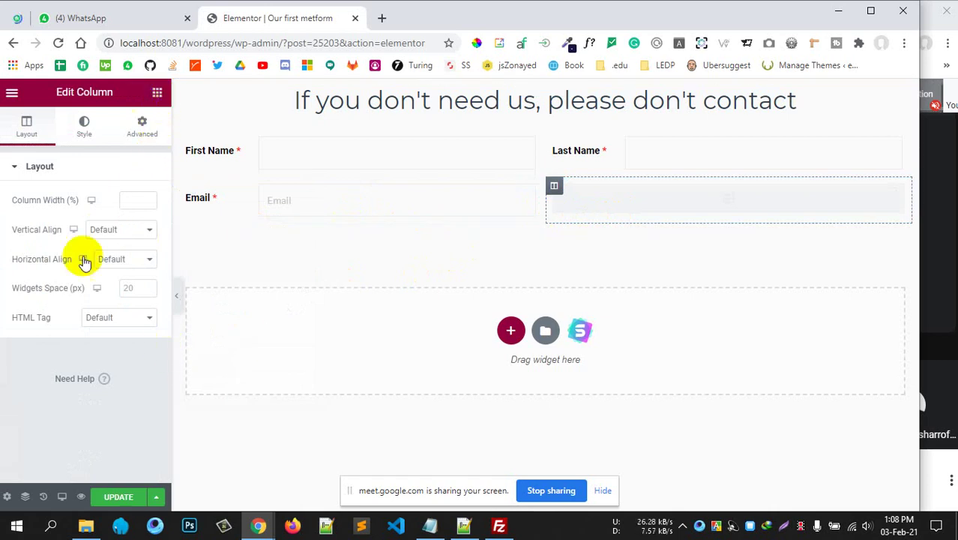
# Delete the stray Email field and place a Telephone field in the right column.
pyautogui.moveTo(42, 375); pyautogui.dragTo(105, 352)
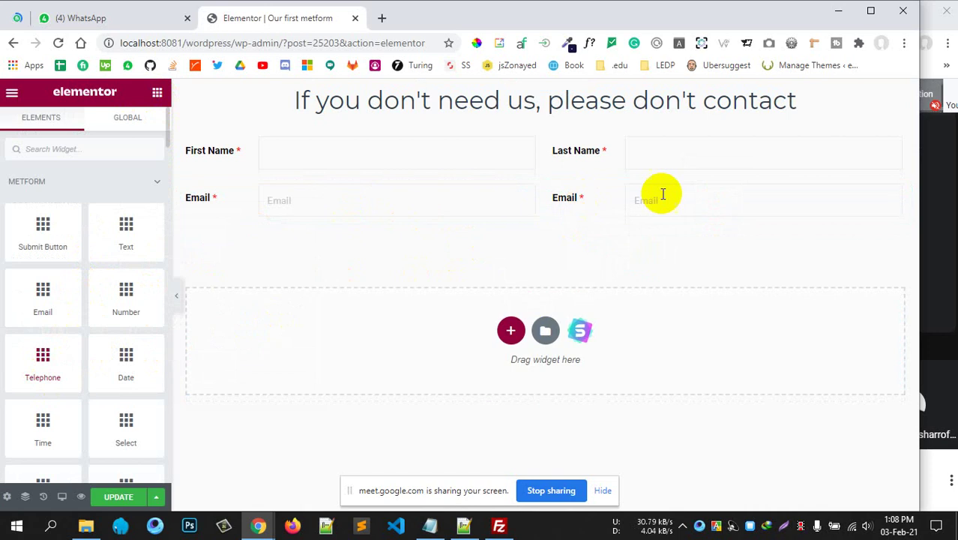
pyautogui.rightClick(712, 197)
pyautogui.click(727, 395)
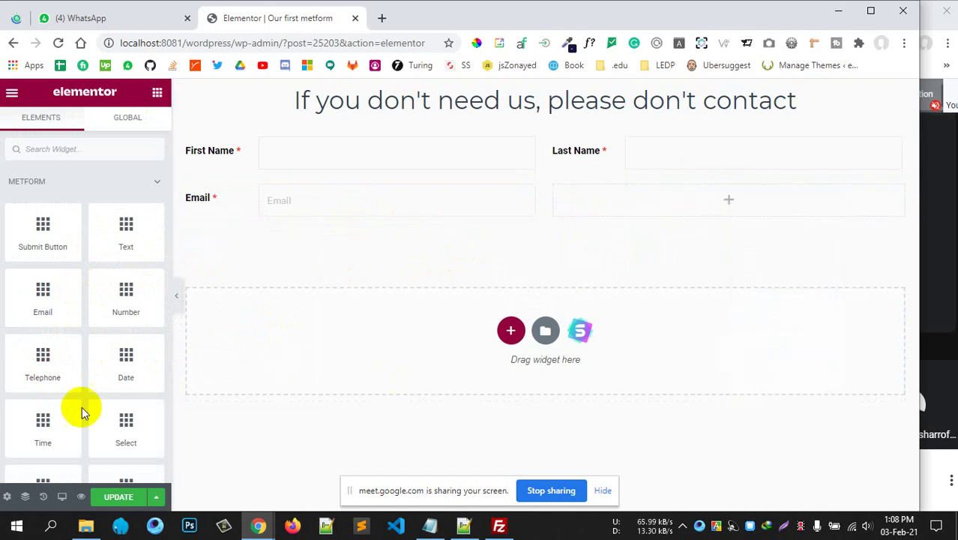
pyautogui.moveTo(39, 363); pyautogui.dragTo(671, 187)
# Set the telephone field's label position to Left, its label to 'Contact' and its name to 'contact'.
pyautogui.click(111, 253)
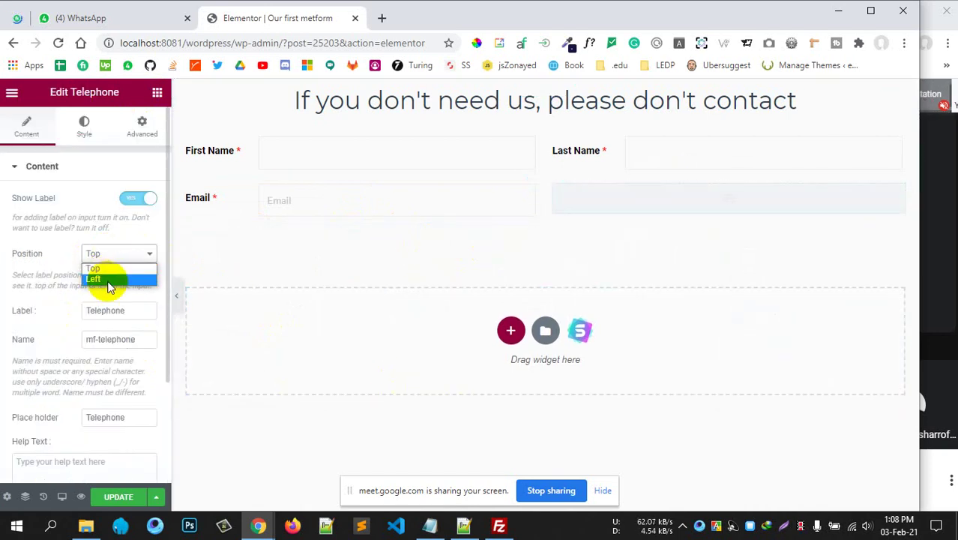
pyautogui.click(109, 280)
pyautogui.moveTo(141, 311); pyautogui.dragTo(59, 315)
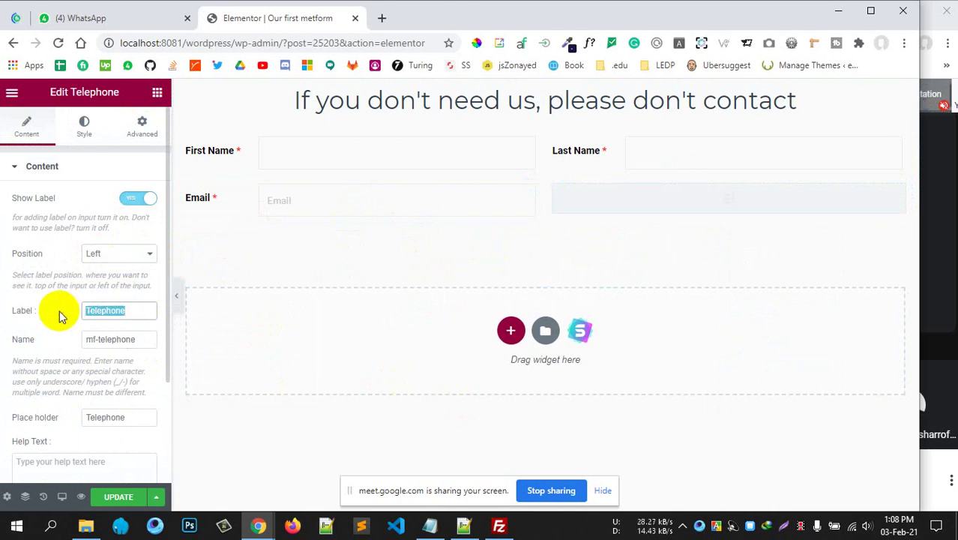
pyautogui.write('Contact')
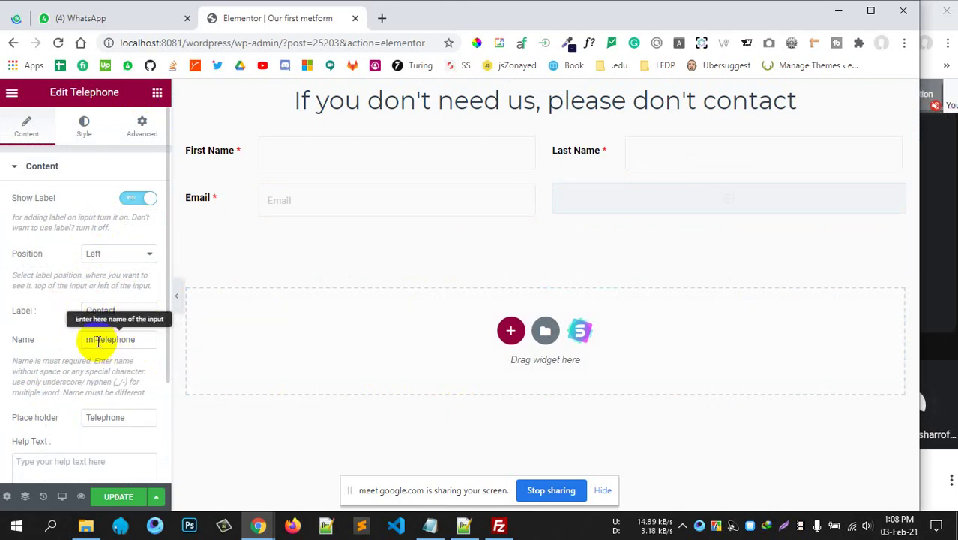
pyautogui.moveTo(139, 338); pyautogui.dragTo(72, 352)
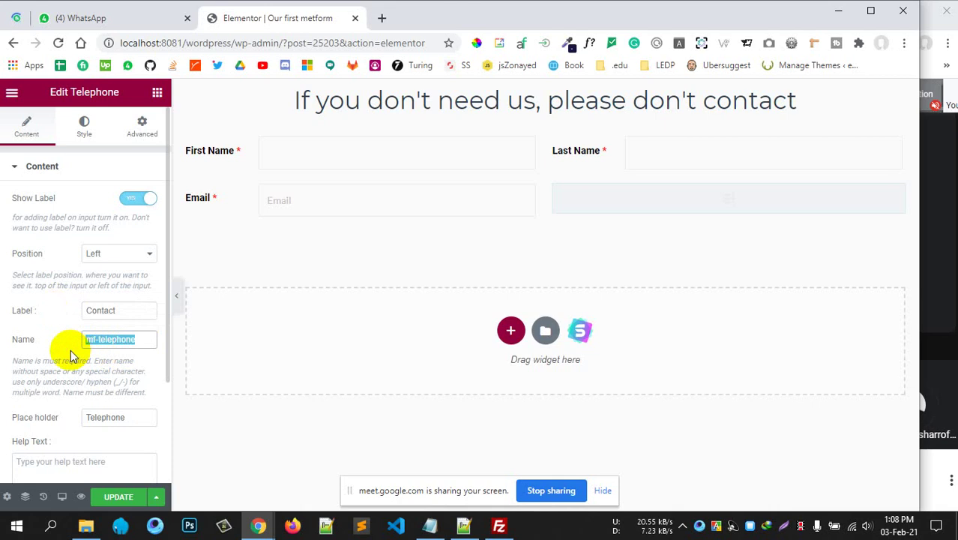
pyautogui.write('contact')
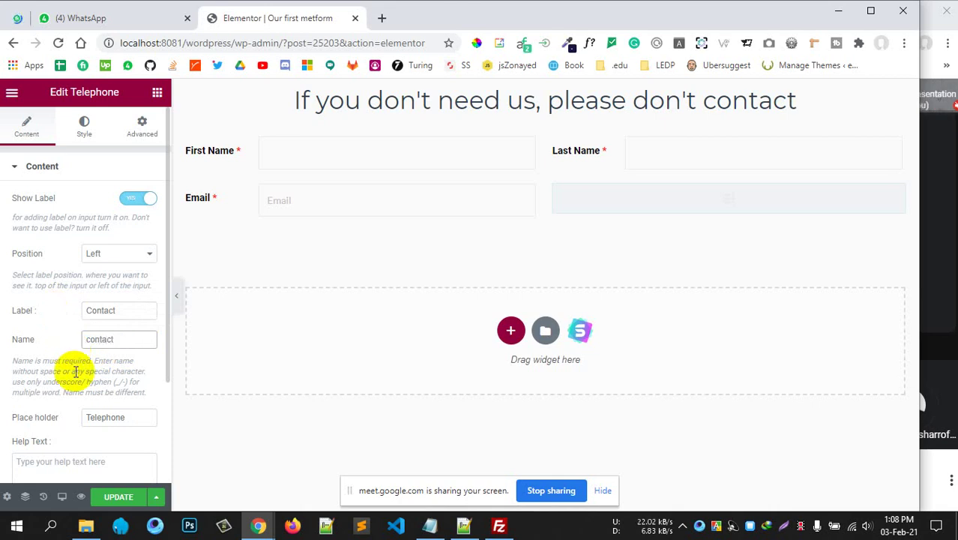
pyautogui.press('Tab')
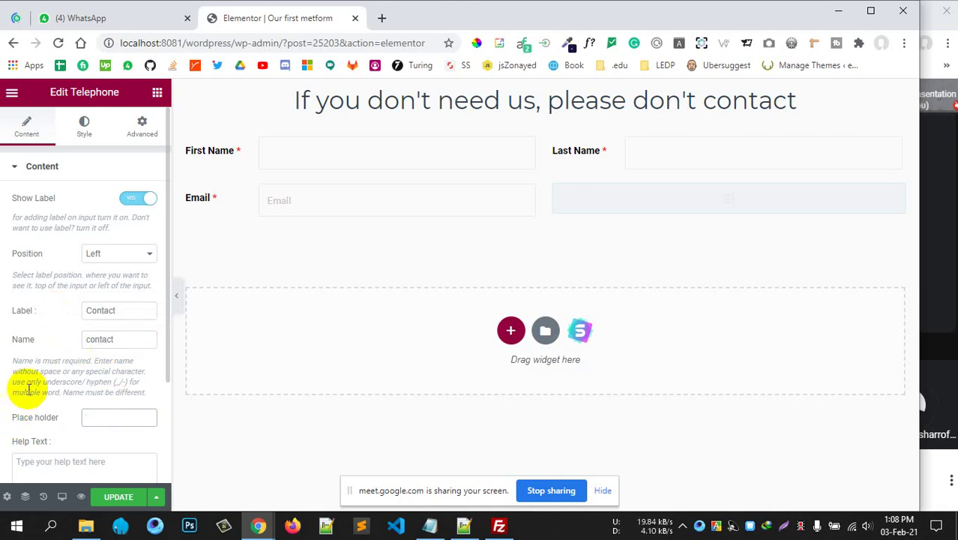
# Mark the Contact field as required in its validation settings.
pyautogui.scroll(-3, 31, 386)
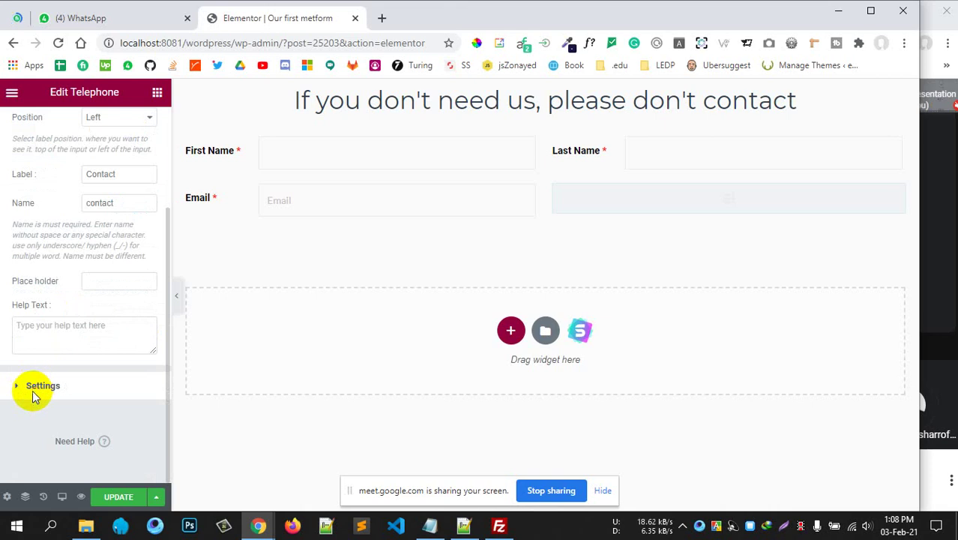
pyautogui.click(32, 395)
pyautogui.click(132, 234)
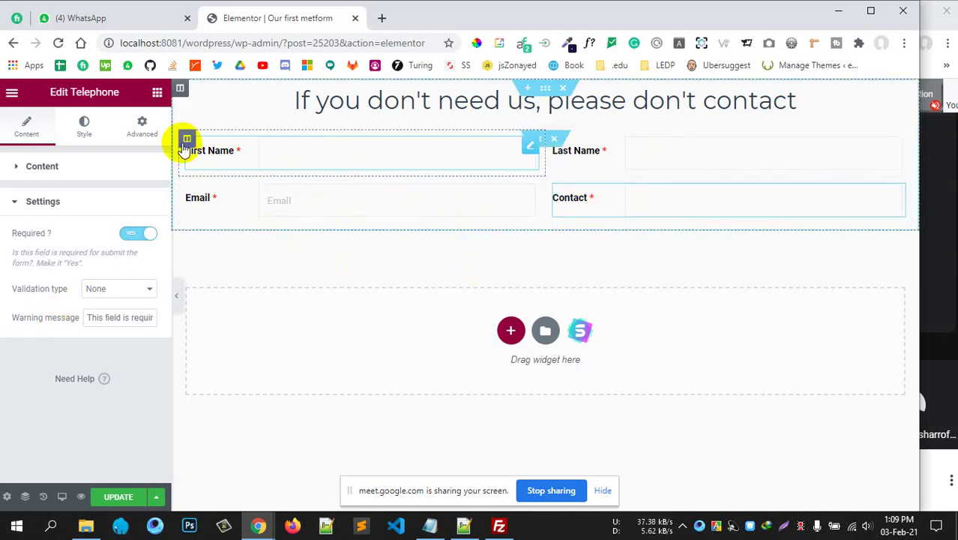
pyautogui.click(157, 91)
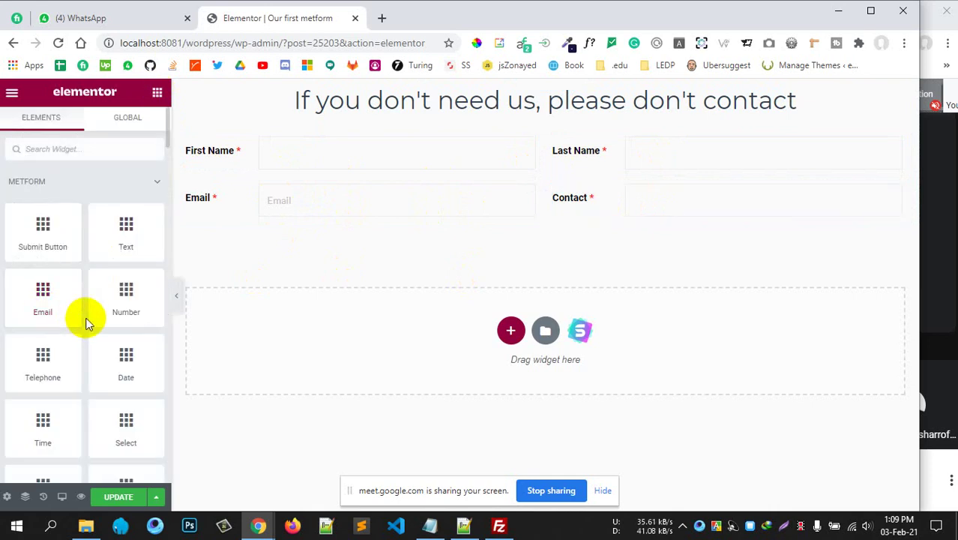
# Search widgets for 'inn' and place an Inner Section below the Email and Contact row.
pyautogui.scroll(-2, 86, 322)
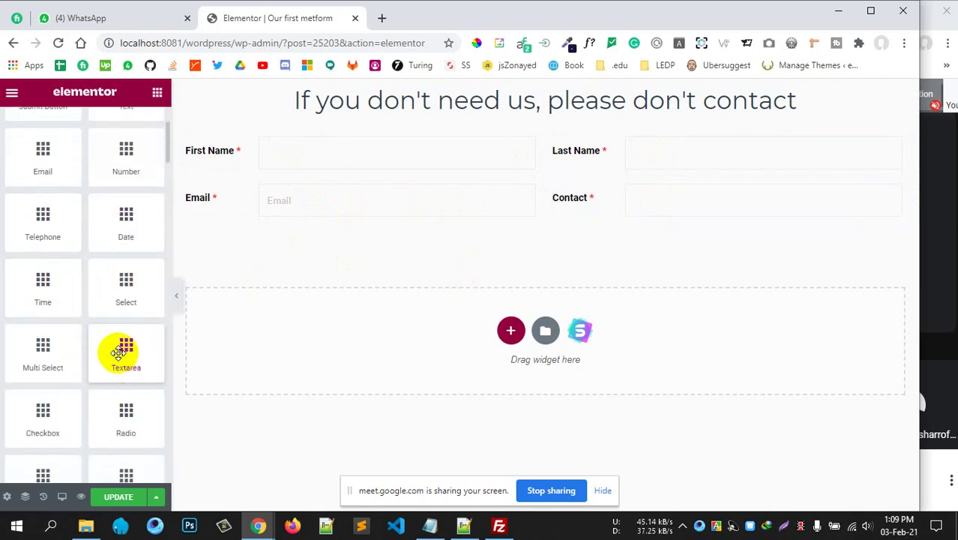
pyautogui.moveTo(116, 375); pyautogui.dragTo(77, 168)
pyautogui.scroll(2, 78, 180)
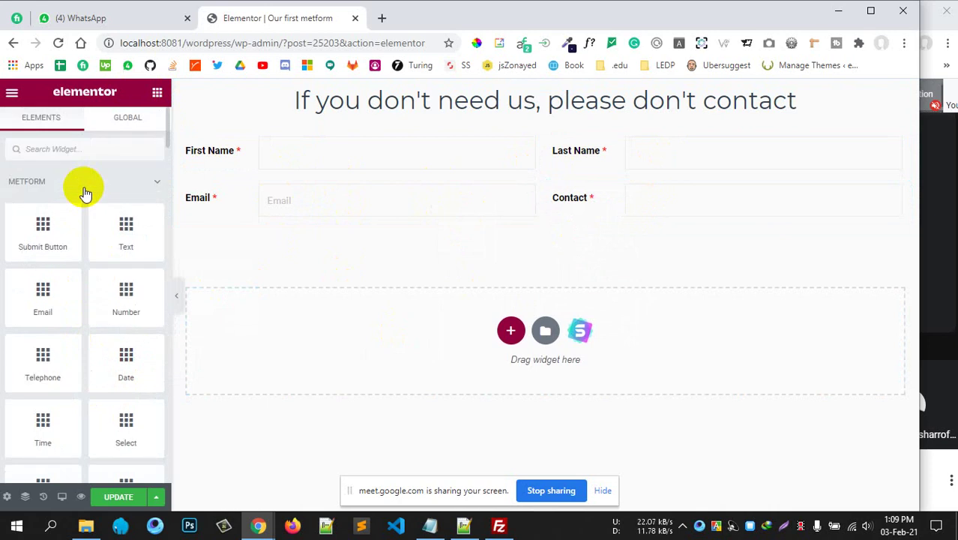
pyautogui.click(87, 143)
pyautogui.write('innr')
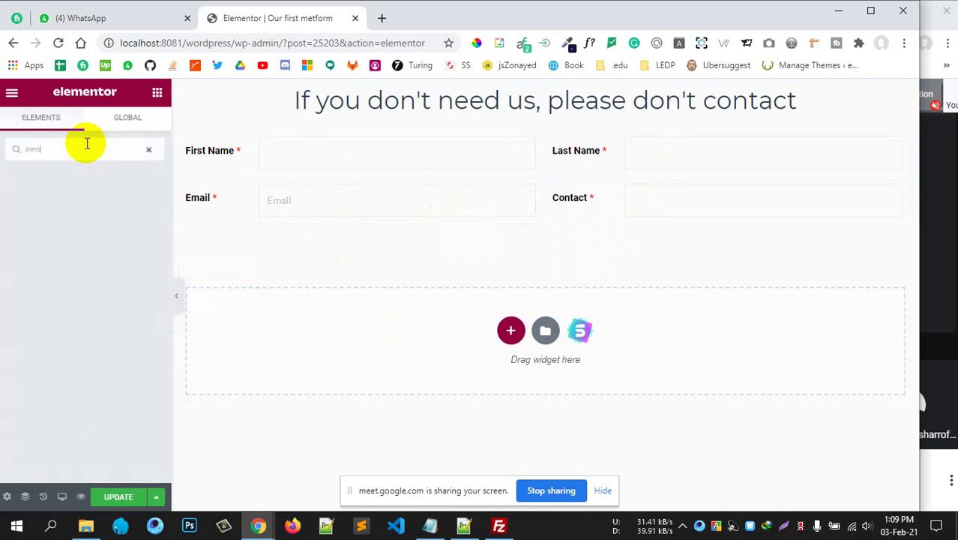
pyautogui.press('BackSpace')
pyautogui.moveTo(80, 182); pyautogui.dragTo(393, 249)
# Delete one of the inner section's two columns, leaving a single empty column.
pyautogui.rightClick(421, 243)
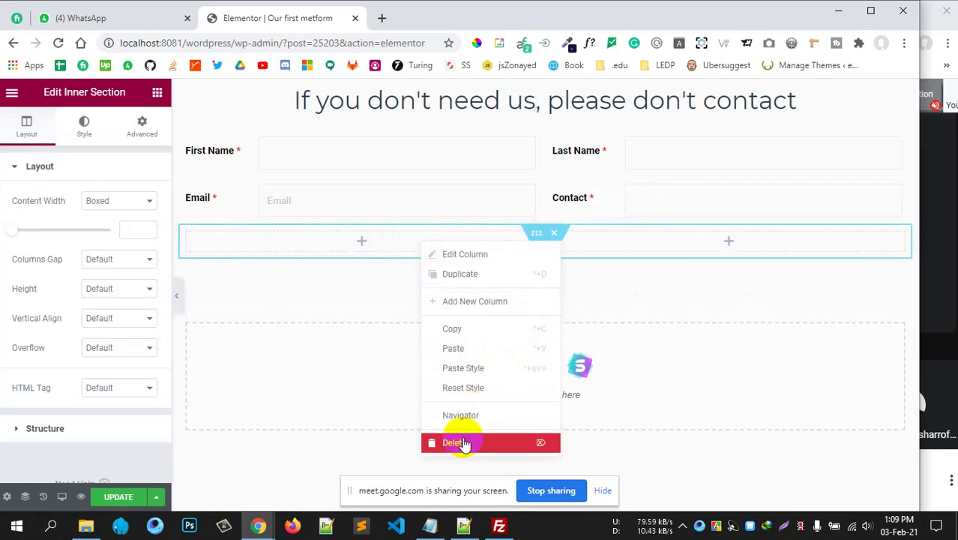
pyautogui.click(493, 392)
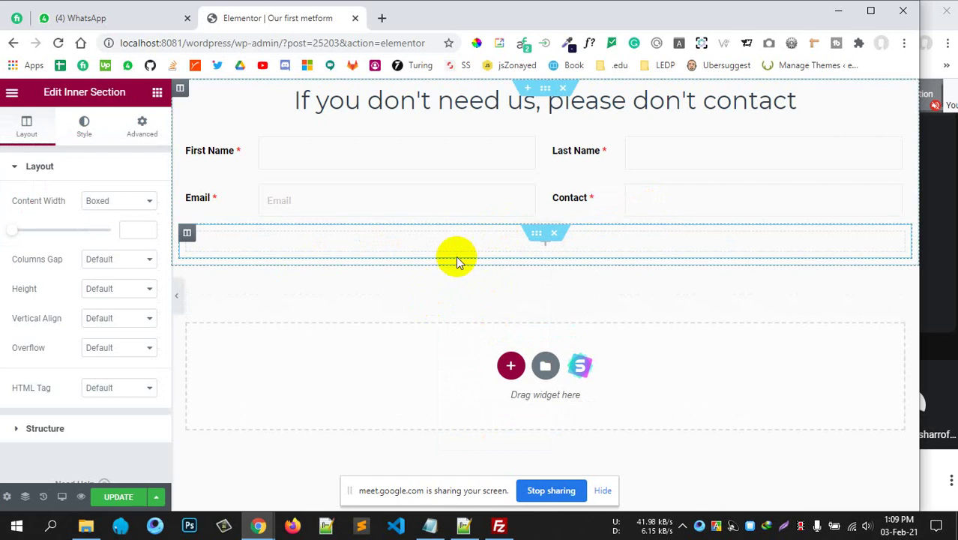
pyautogui.click(156, 92)
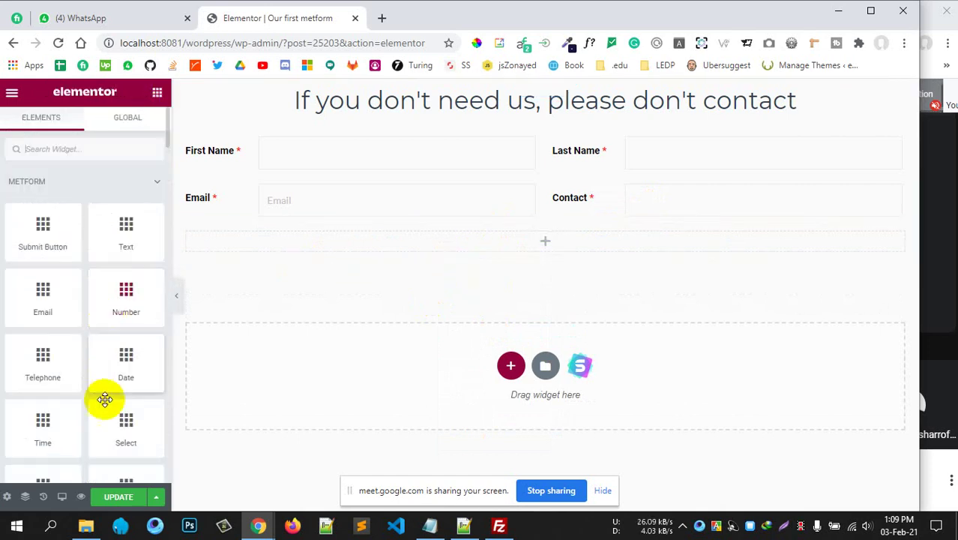
# Add a Textarea field to the new section with its label positioned on top.
pyautogui.scroll(-3, 57, 368)
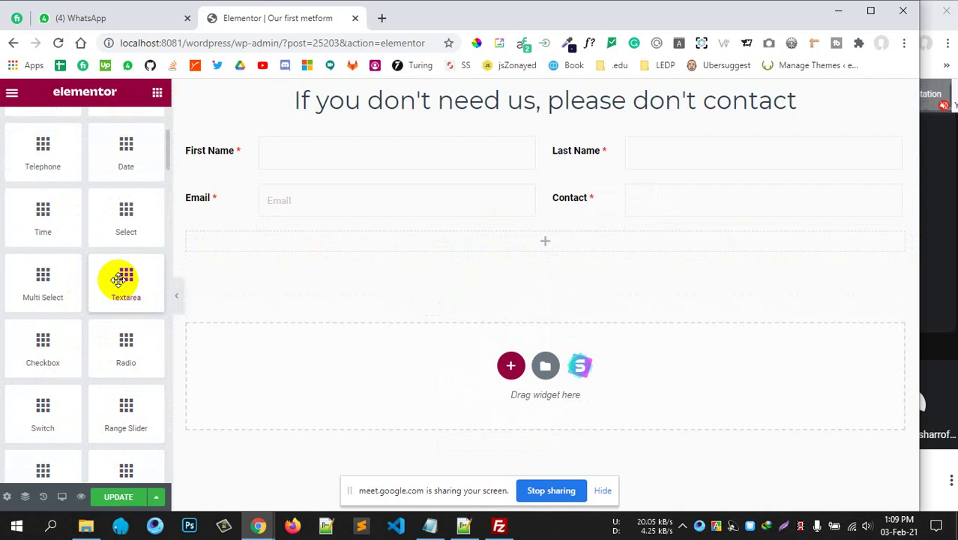
pyautogui.moveTo(122, 278); pyautogui.dragTo(584, 234)
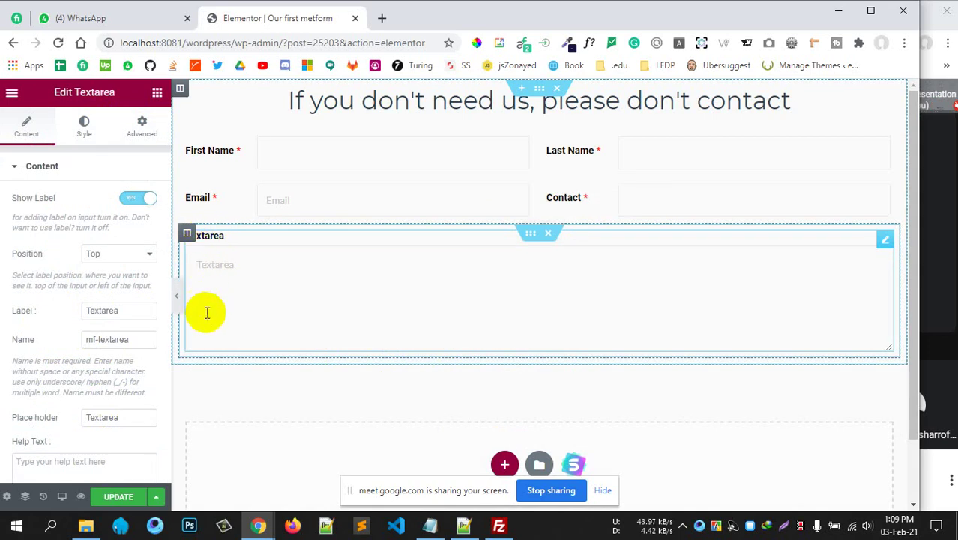
pyautogui.click(98, 253)
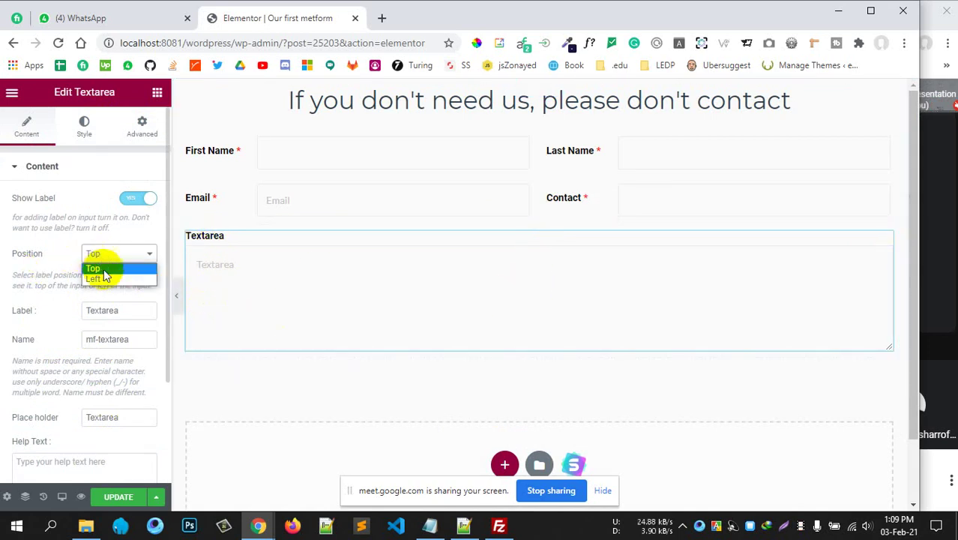
pyautogui.click(112, 279)
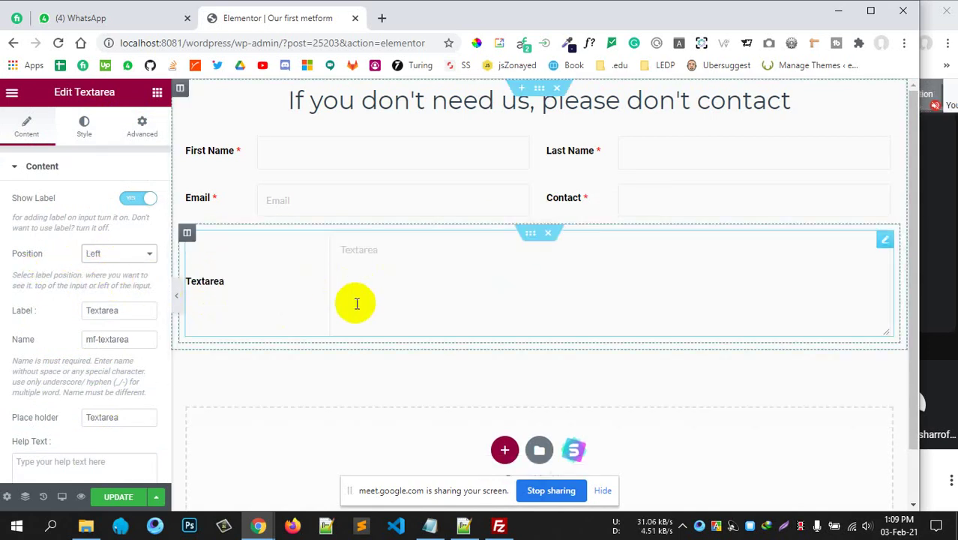
pyautogui.click(96, 258)
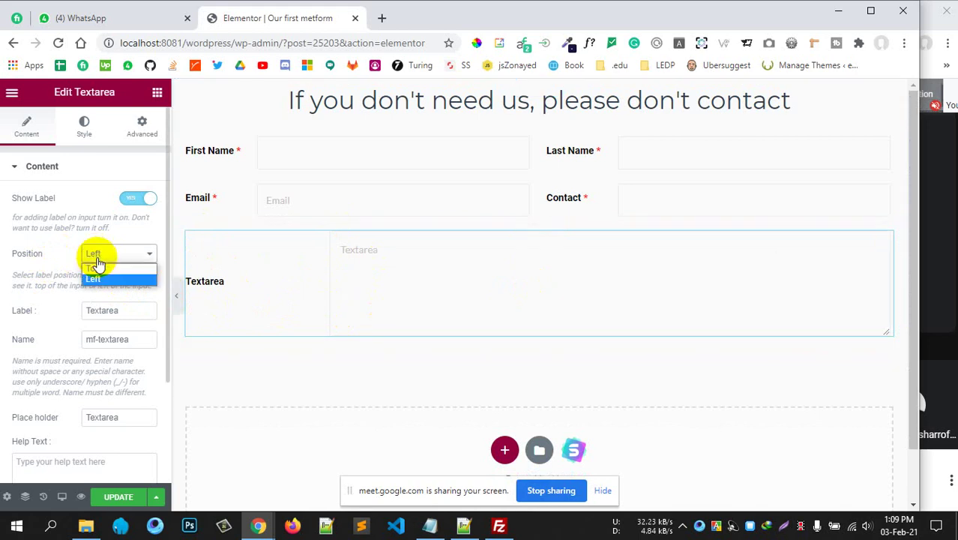
pyautogui.click(99, 270)
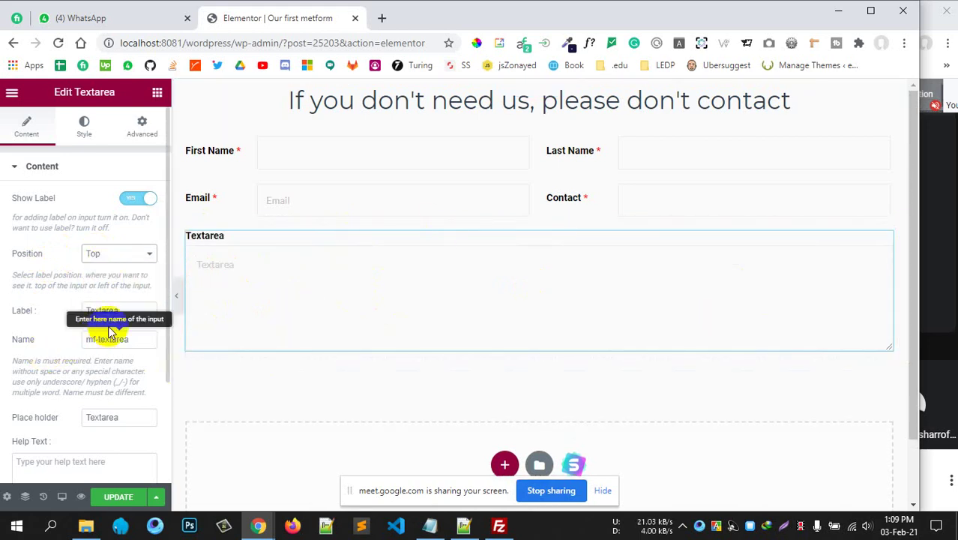
# Set the textarea's label to 'Message' and its name to 'message'.
pyautogui.click(68, 310)
pyautogui.moveTo(68, 310); pyautogui.dragTo(1, 314)
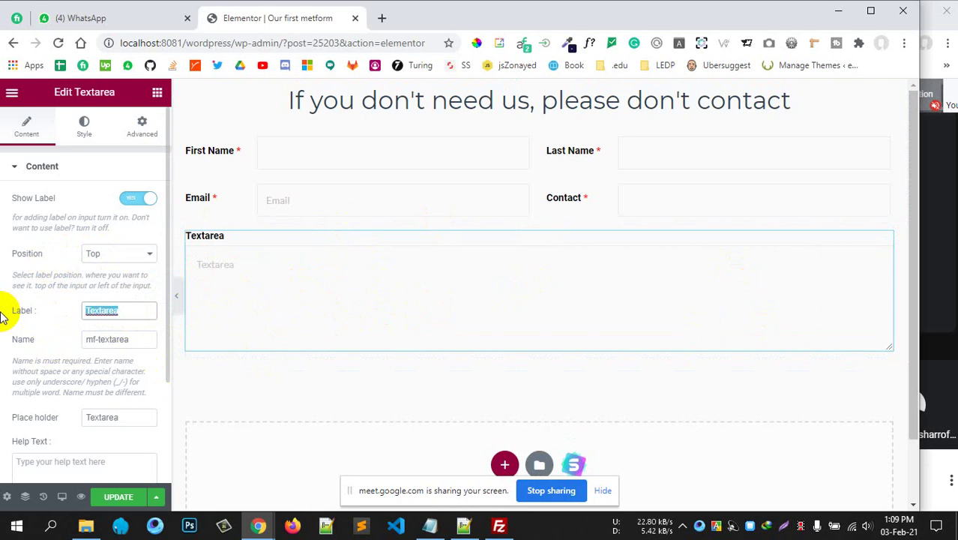
pyautogui.write('Message')
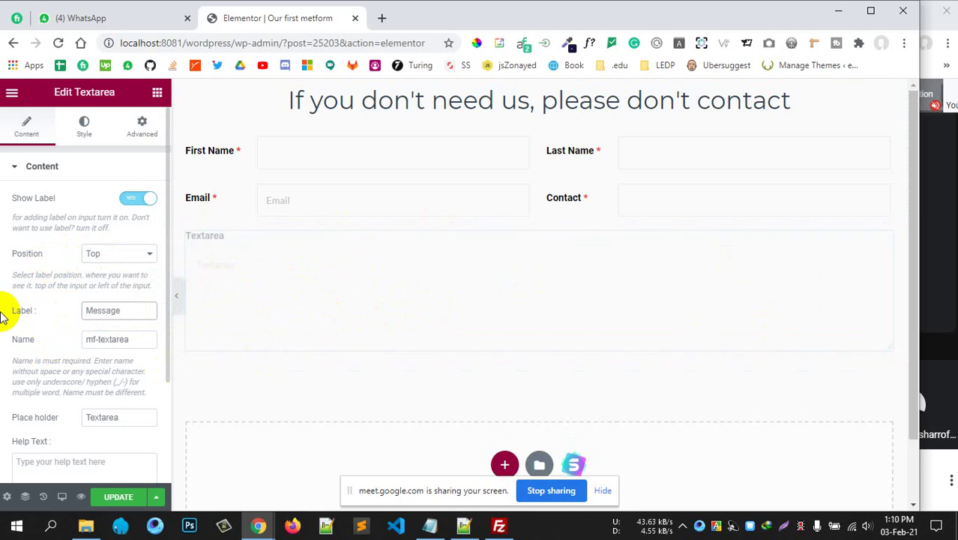
pyautogui.moveTo(96, 342); pyautogui.dragTo(35, 343)
pyautogui.moveTo(131, 340); pyautogui.dragTo(8, 336)
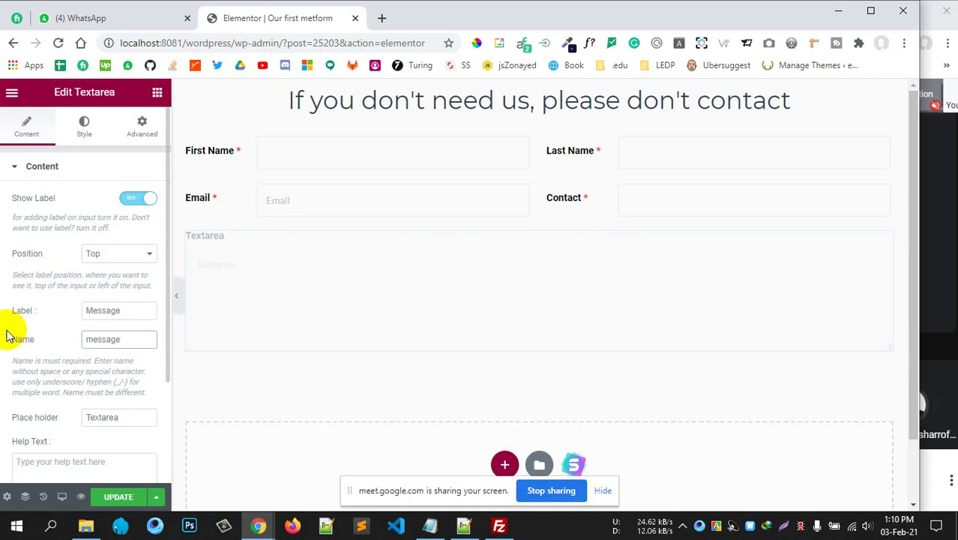
# Set the textarea placeholder to 'Please input here your messages'.
pyautogui.moveTo(123, 417); pyautogui.dragTo(25, 421)
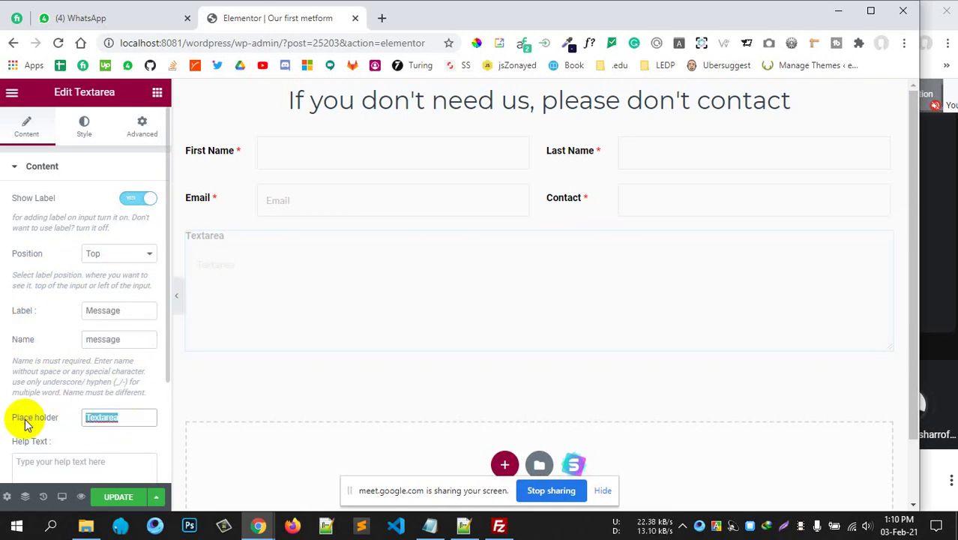
pyautogui.write('Please n')
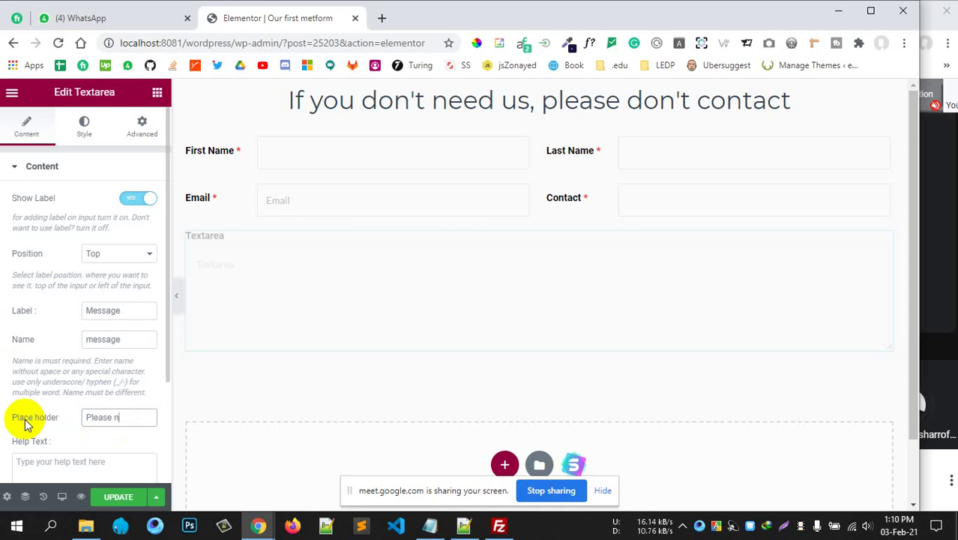
pyautogui.press('BackSpace')
pyautogui.write('input here your')
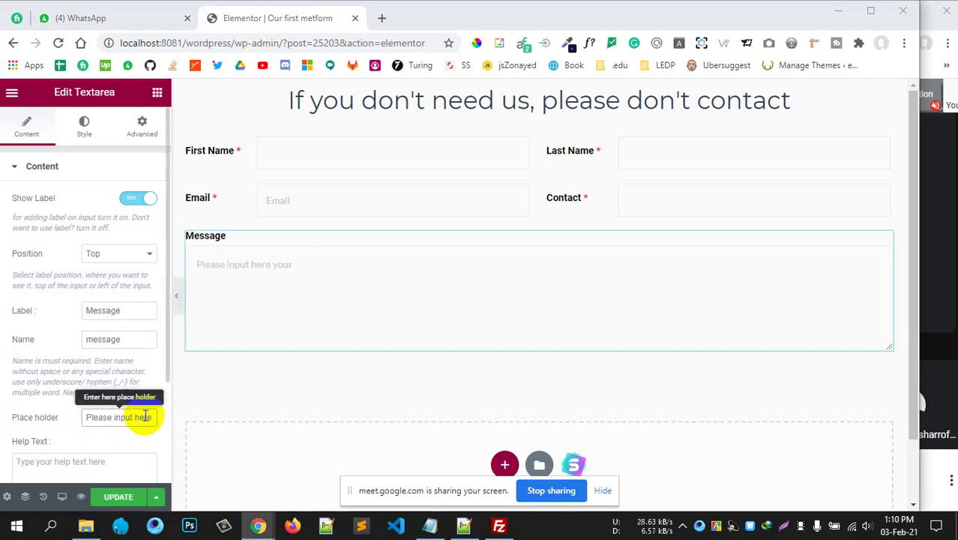
pyautogui.click(144, 416)
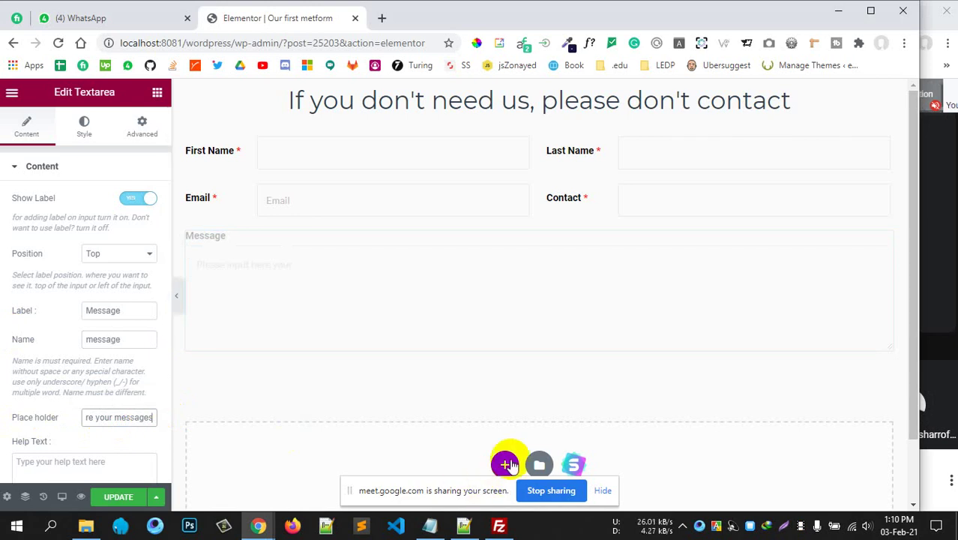
pyautogui.click(267, 331)
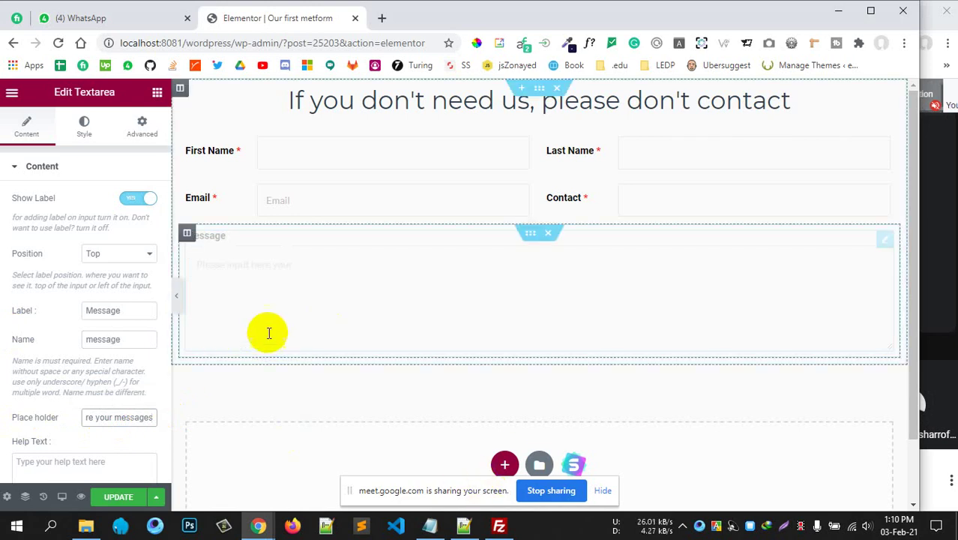
pyautogui.click(374, 268)
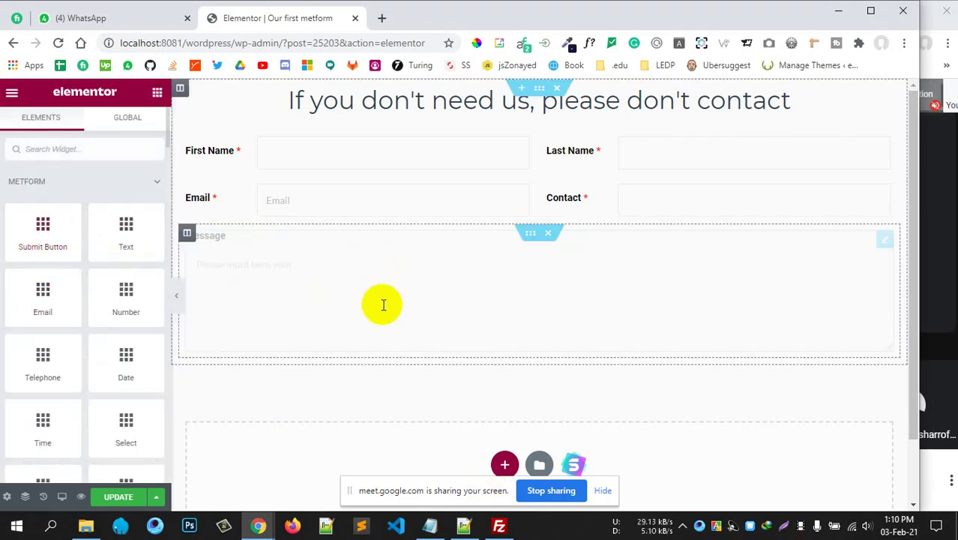
# Drag a MetForm Submit Button widget directly below the Message textarea.
pyautogui.moveTo(43, 233); pyautogui.dragTo(498, 346)
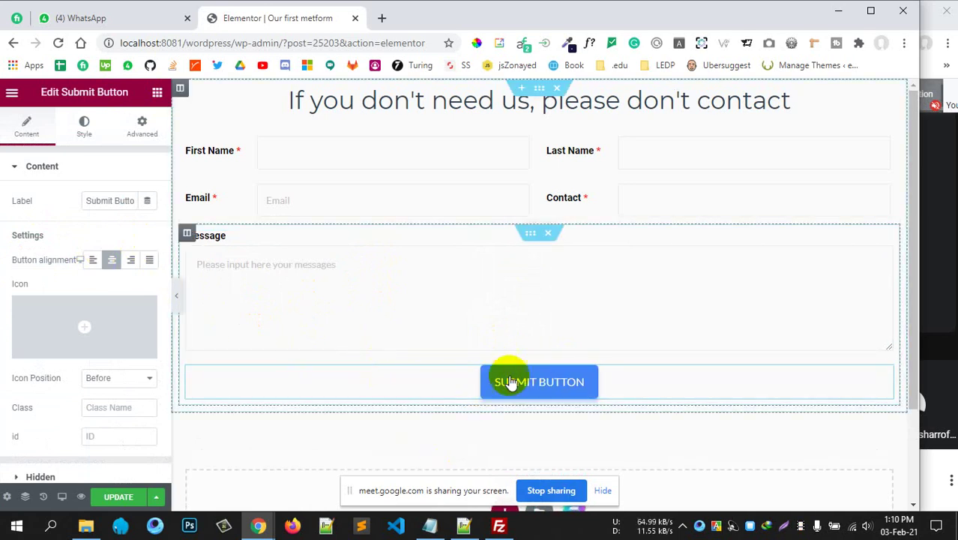
# Set the submit button's alignment to Justified so it spans the form's full width.
pyautogui.scroll(-1, 285, 413)
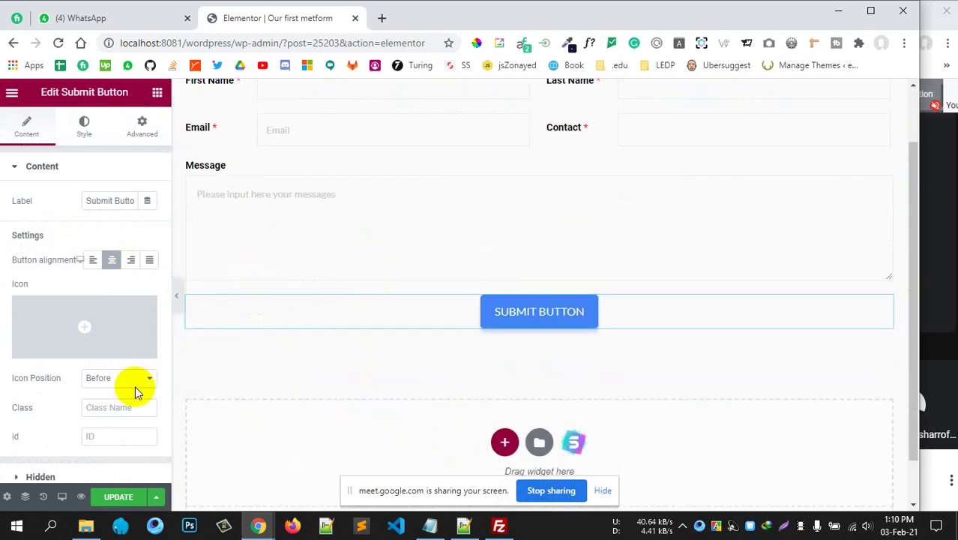
pyautogui.click(92, 260)
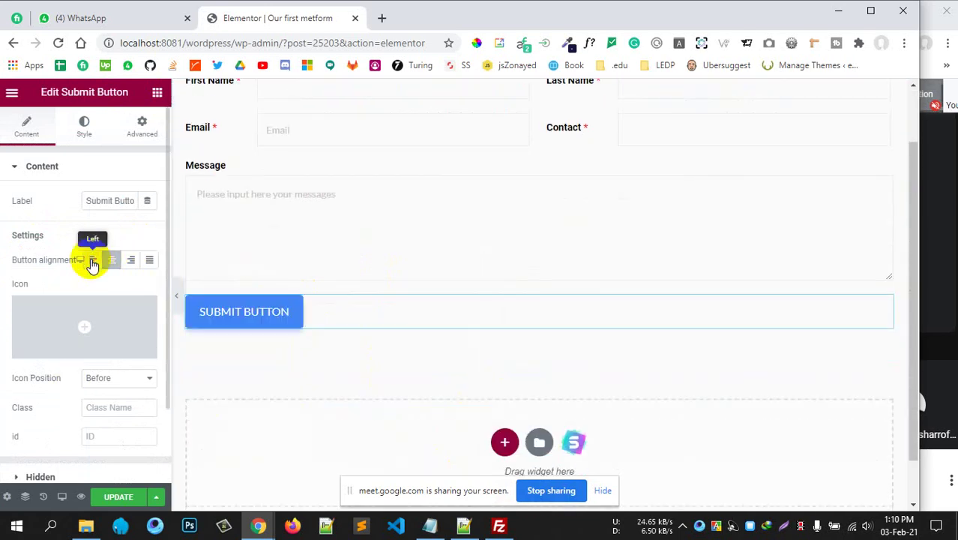
pyautogui.click(149, 261)
pyautogui.click(131, 260)
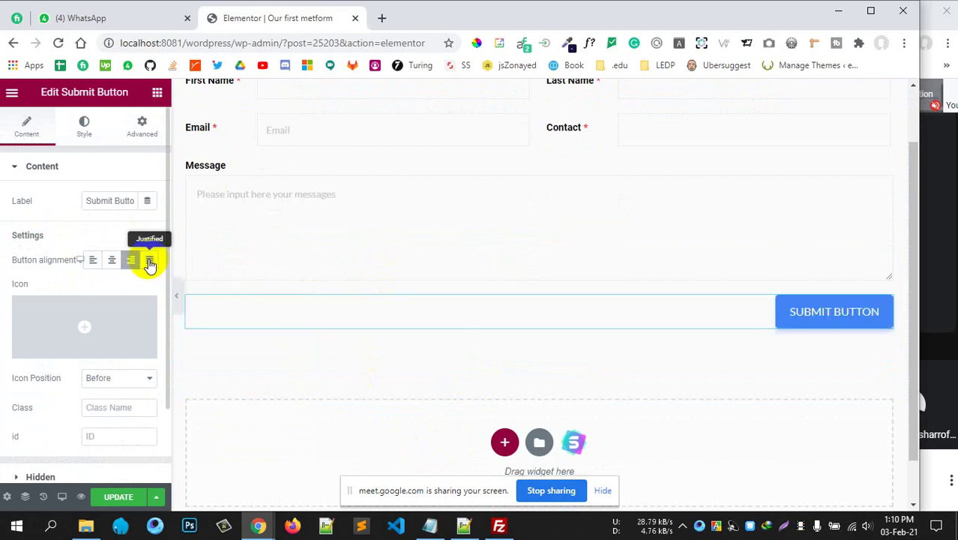
pyautogui.click(150, 261)
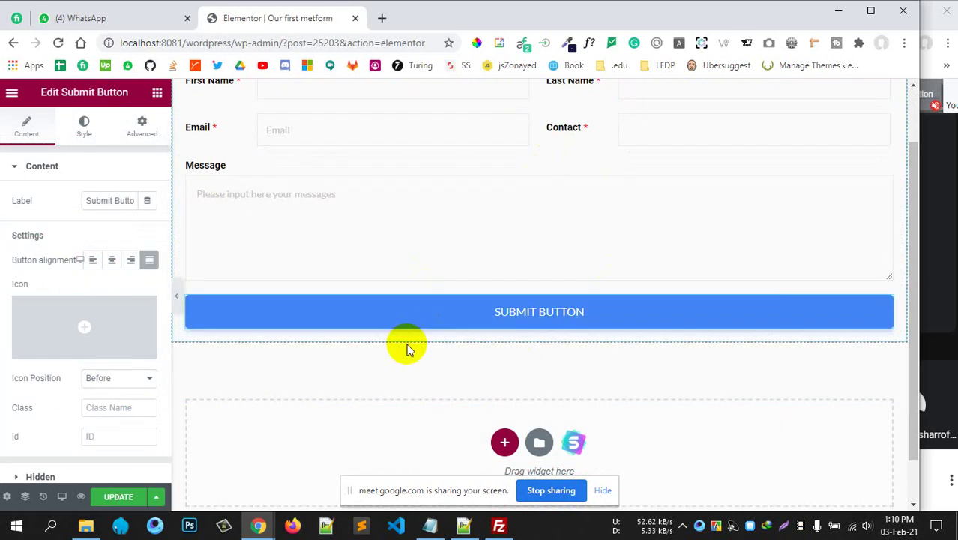
pyautogui.scroll(1, 407, 342)
pyautogui.scroll(-2, 410, 343)
pyautogui.scroll(2, 406, 343)
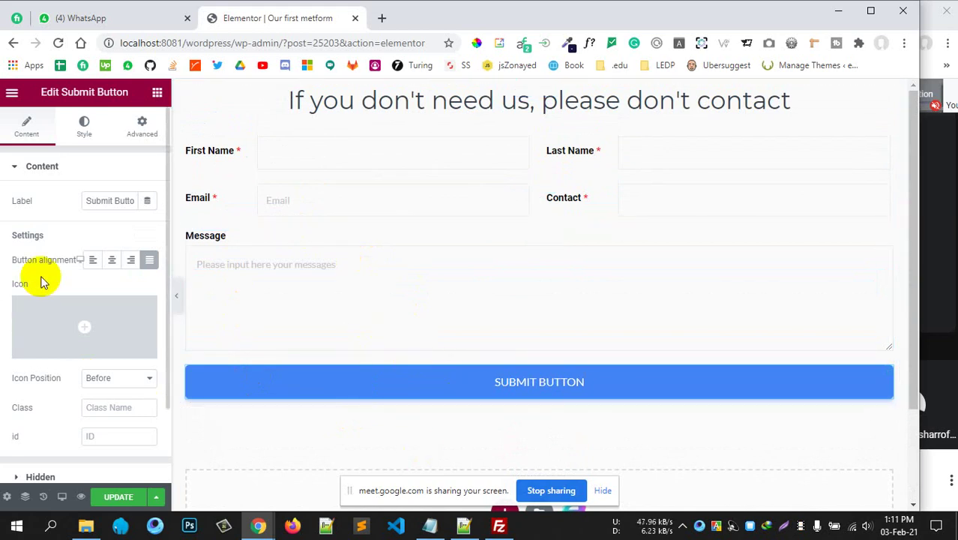
pyautogui.scroll(-1, 39, 280)
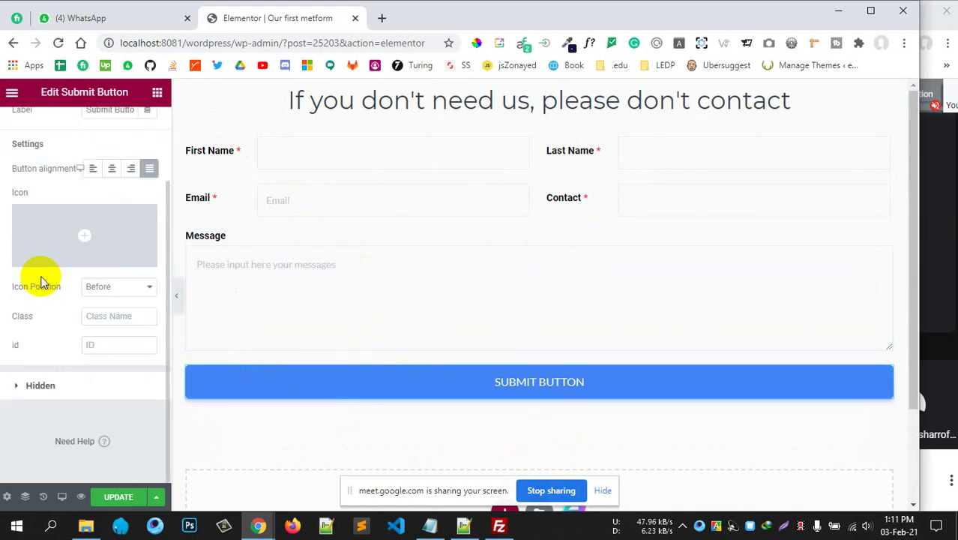
# Review the submit button's Hidden inputs settings, then bring up the editor menu.
pyautogui.click(64, 387)
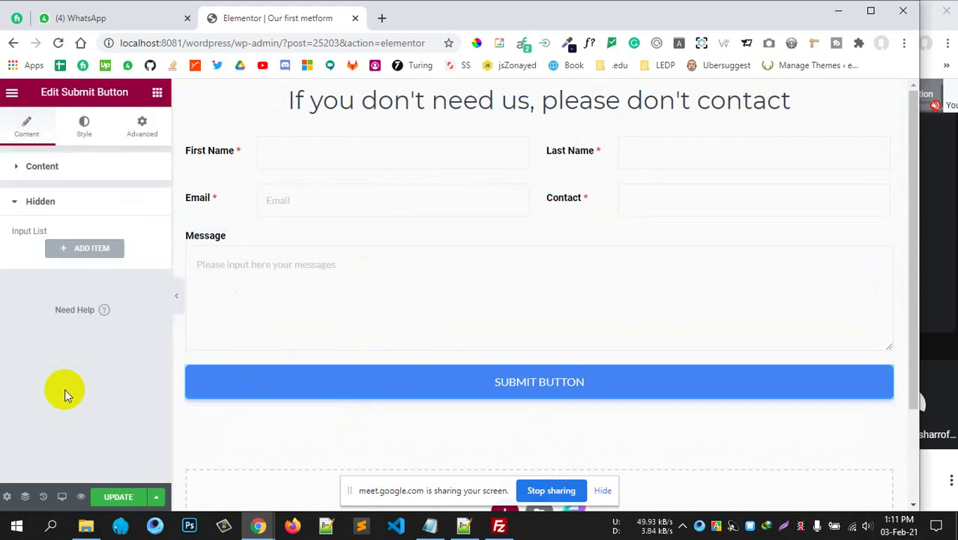
pyautogui.click(85, 200)
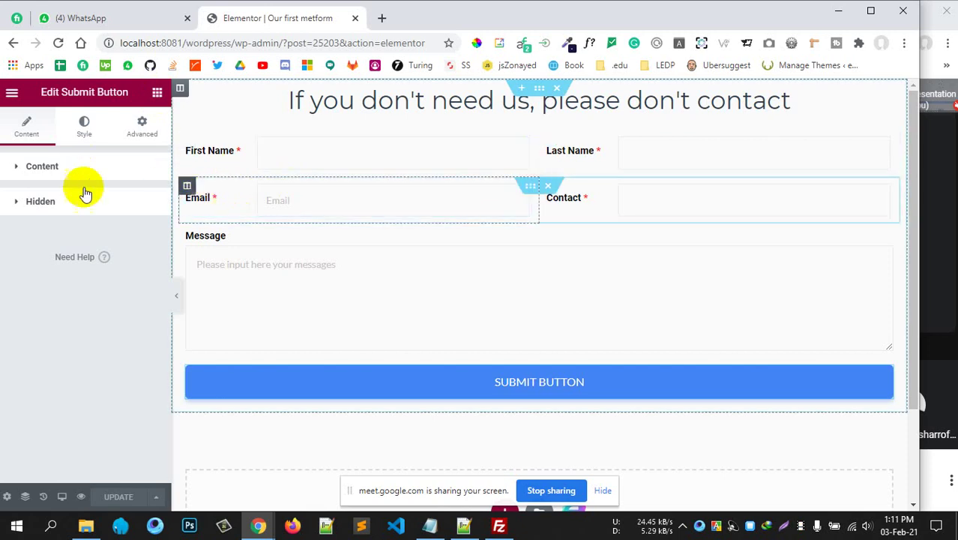
pyautogui.click(12, 91)
# Exit the form editor to the dashboard and go to MetForm's Forms list.
pyautogui.click(79, 350)
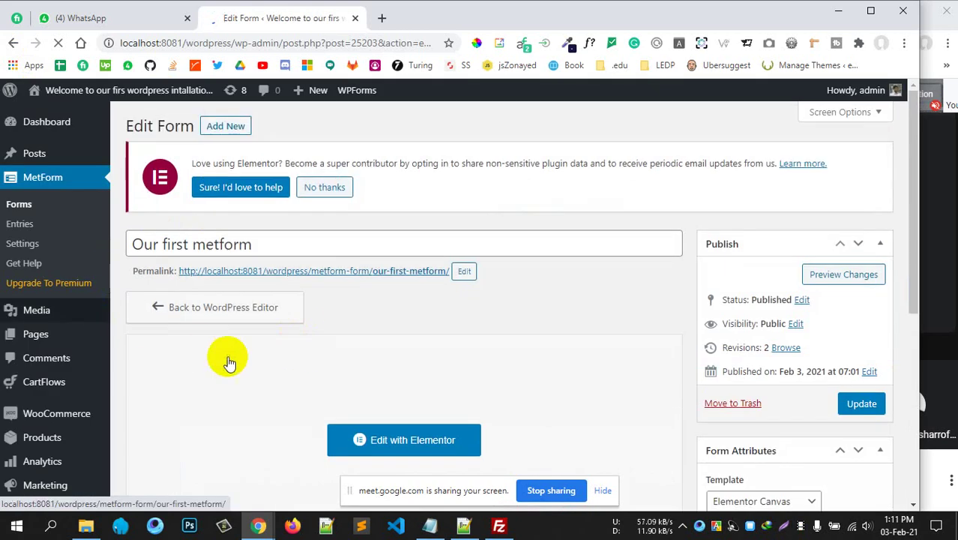
pyautogui.click(54, 264)
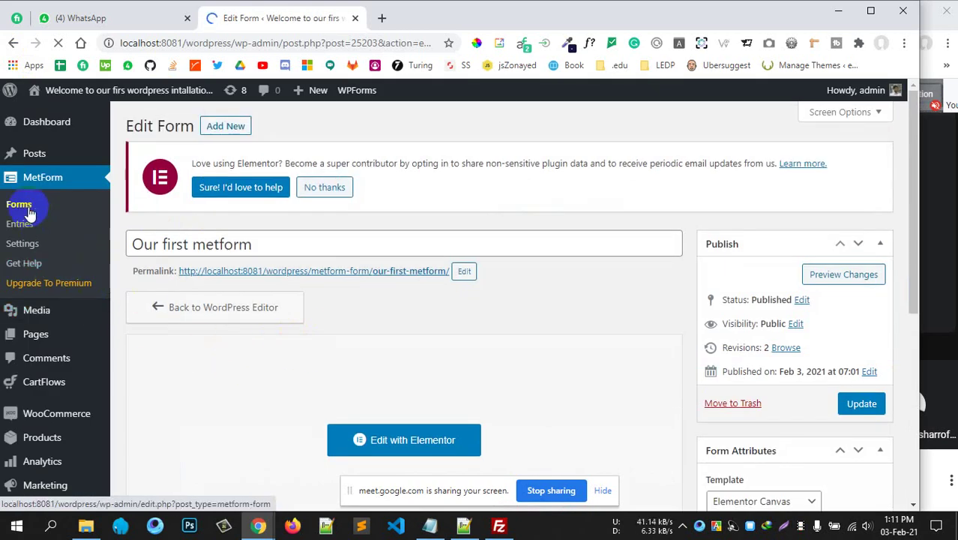
pyautogui.scroll(-5, 435, 305)
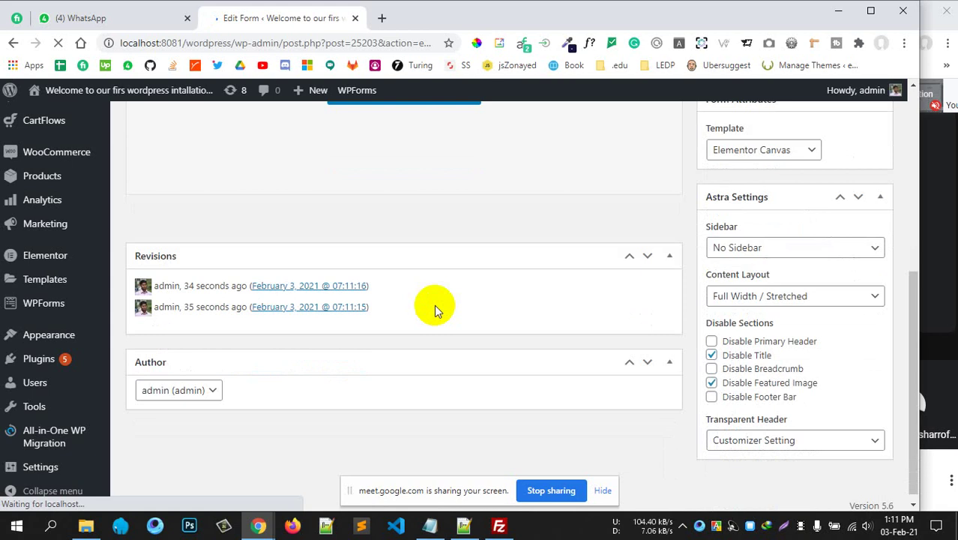
pyautogui.scroll(5, 434, 304)
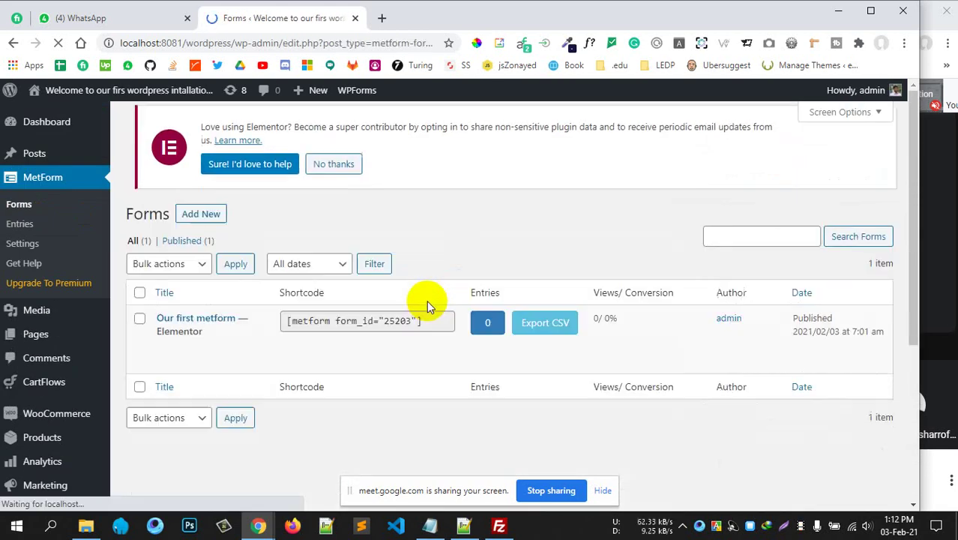
pyautogui.scroll(-1, 409, 315)
pyautogui.scroll(1, 298, 283)
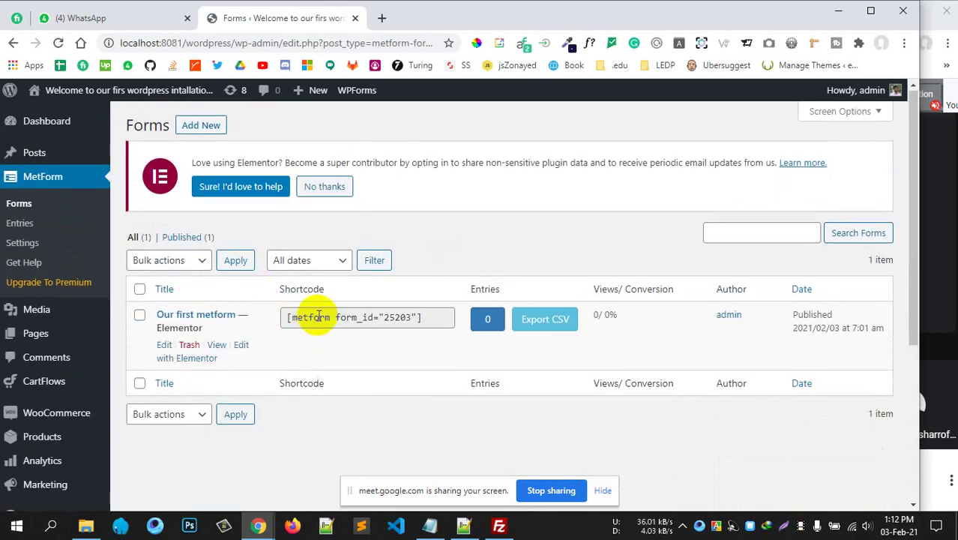
# Copy the form's shortcode [metform form_id="25203"] to the clipboard.
pyautogui.click(415, 319)
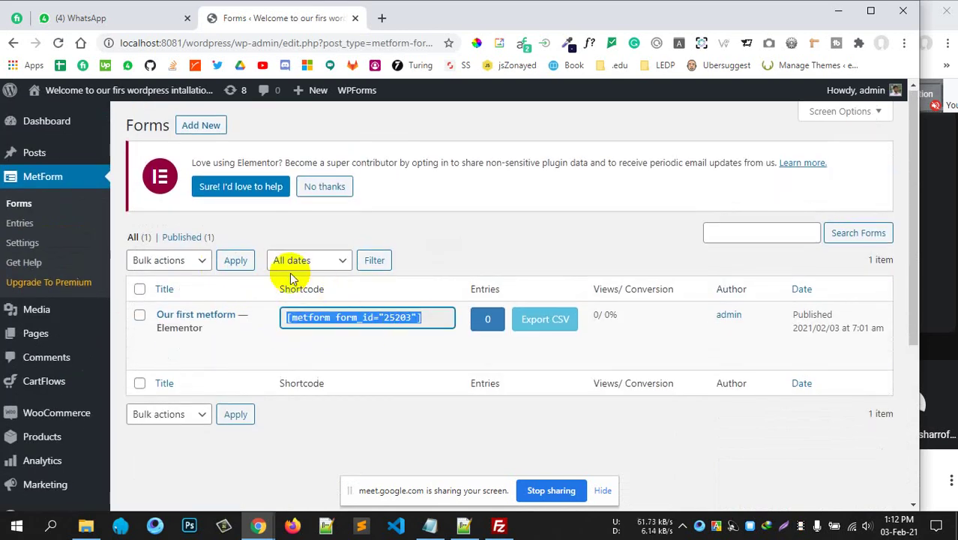
pyautogui.rightClick(369, 317)
pyautogui.click(405, 326)
pyautogui.click(425, 249)
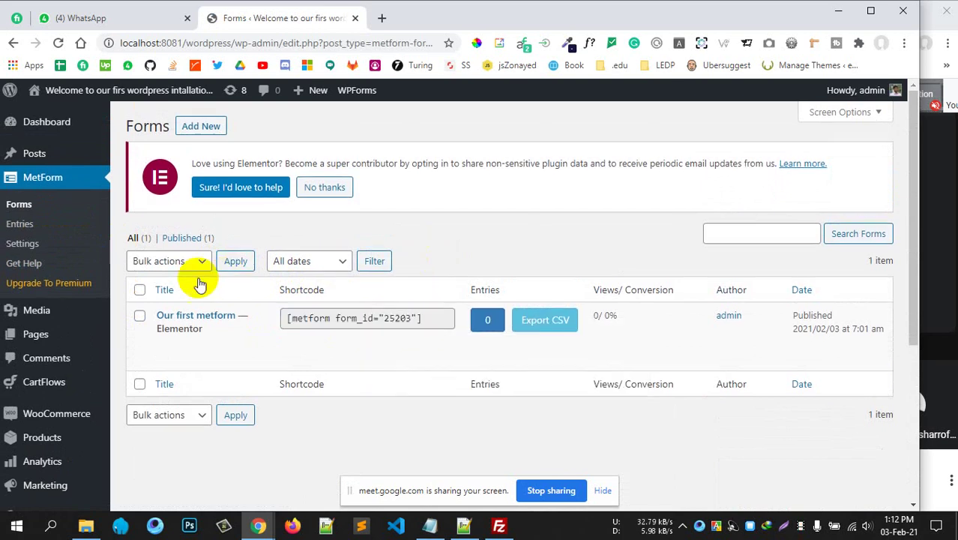
pyautogui.click(183, 359)
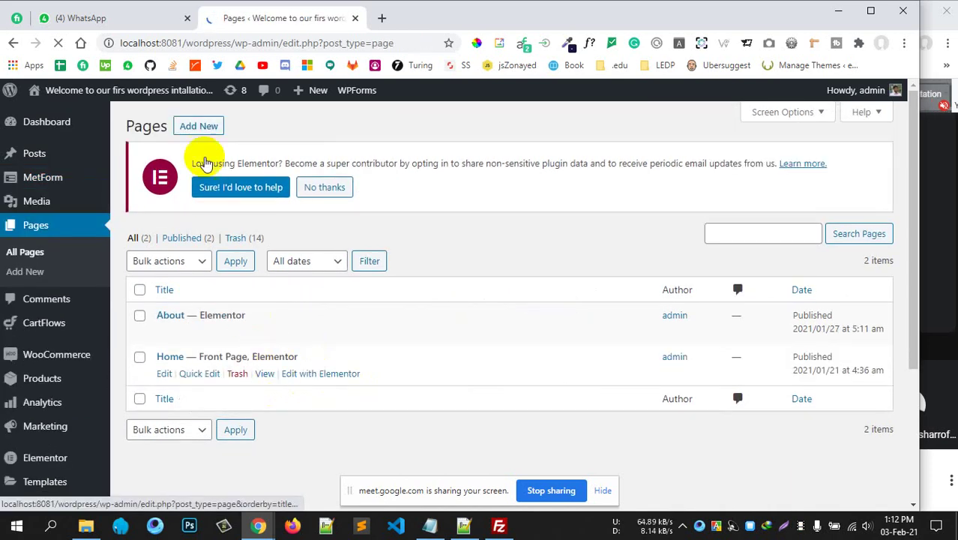
# Create a new page titled 'Contact'.
pyautogui.click(169, 294)
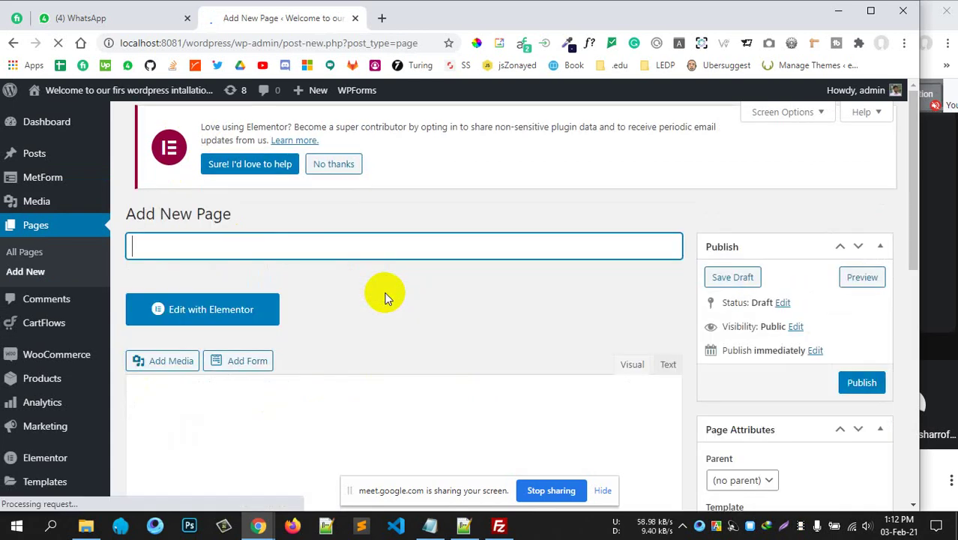
pyautogui.click(192, 244)
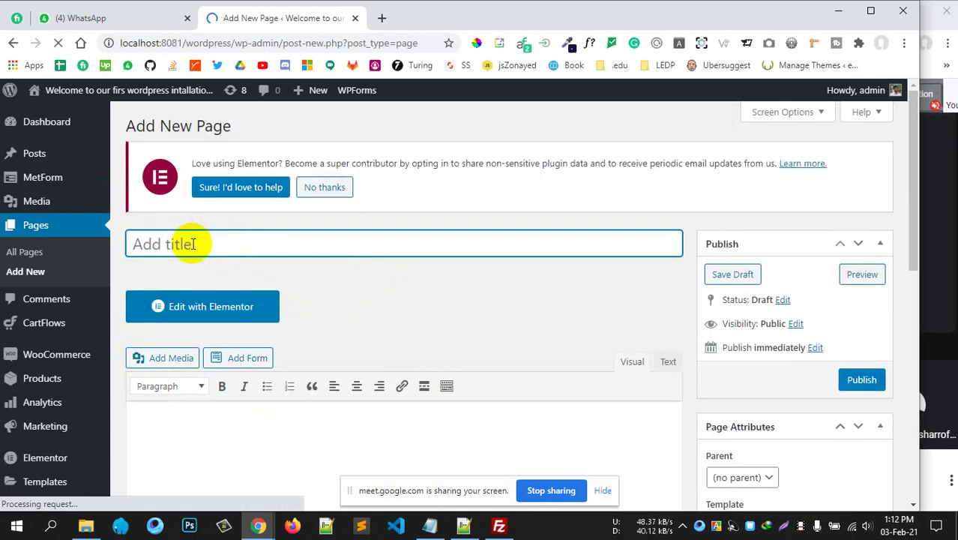
pyautogui.write('Contact')
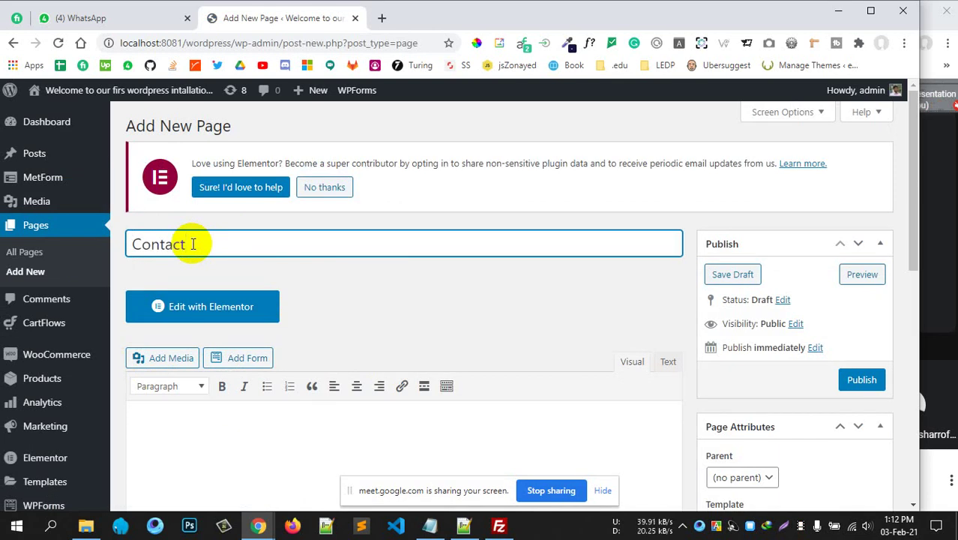
pyautogui.scroll(-1, 431, 278)
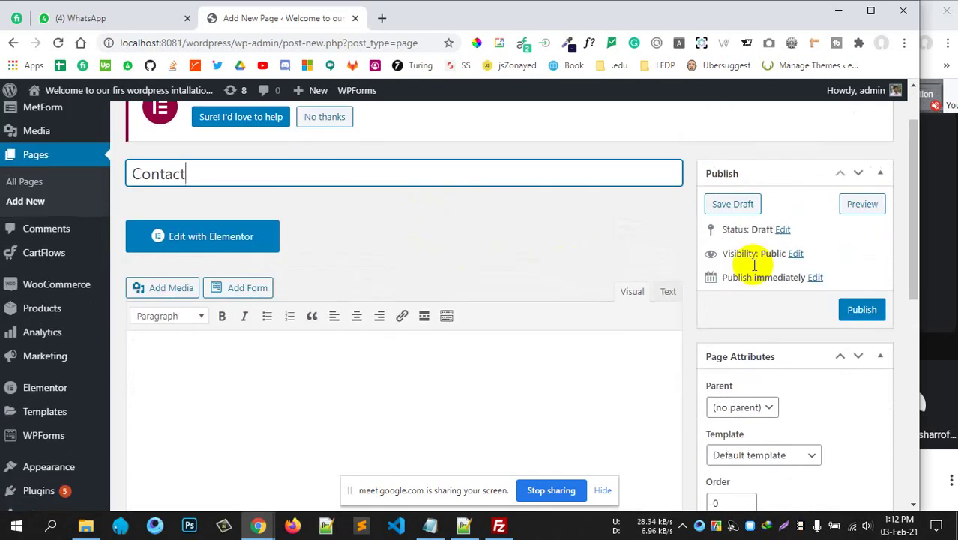
pyautogui.scroll(-3, 720, 297)
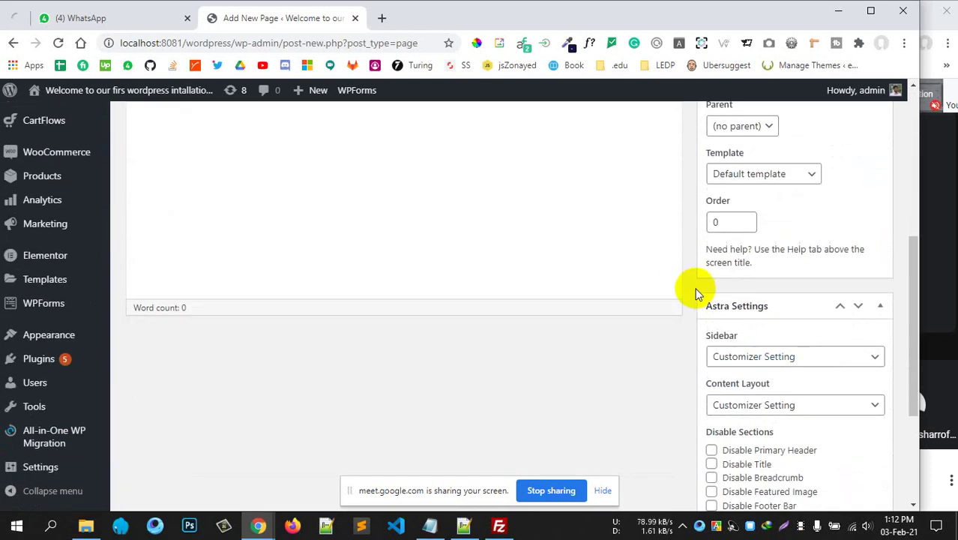
pyautogui.scroll(4, 695, 288)
pyautogui.scroll(-5, 639, 269)
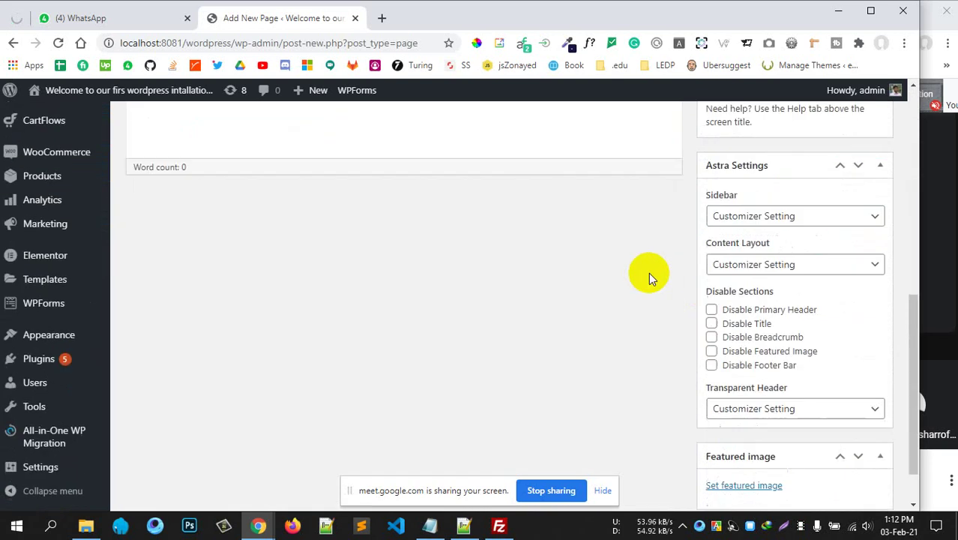
pyautogui.scroll(4, 727, 329)
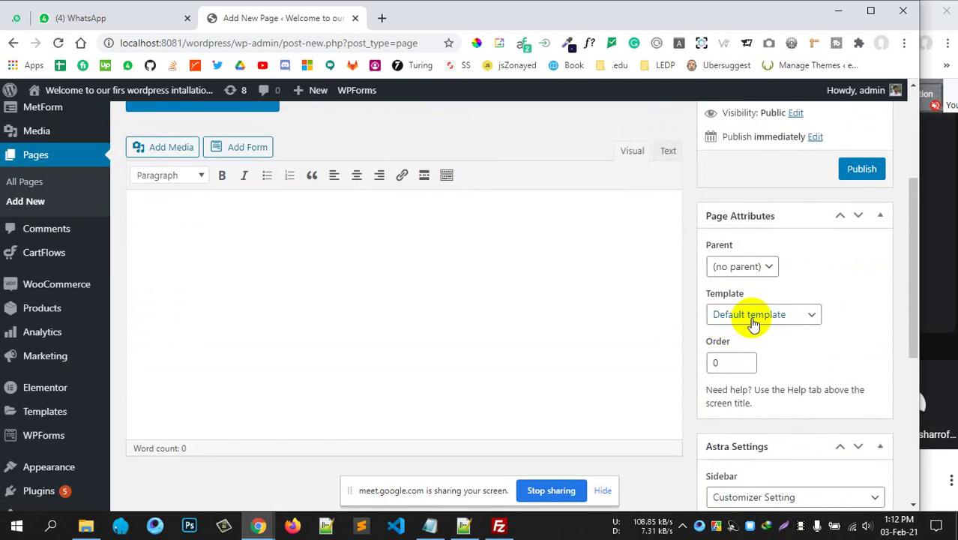
# Set the page template to Elementor Full Width and publish the page.
pyautogui.click(751, 318)
pyautogui.click(753, 362)
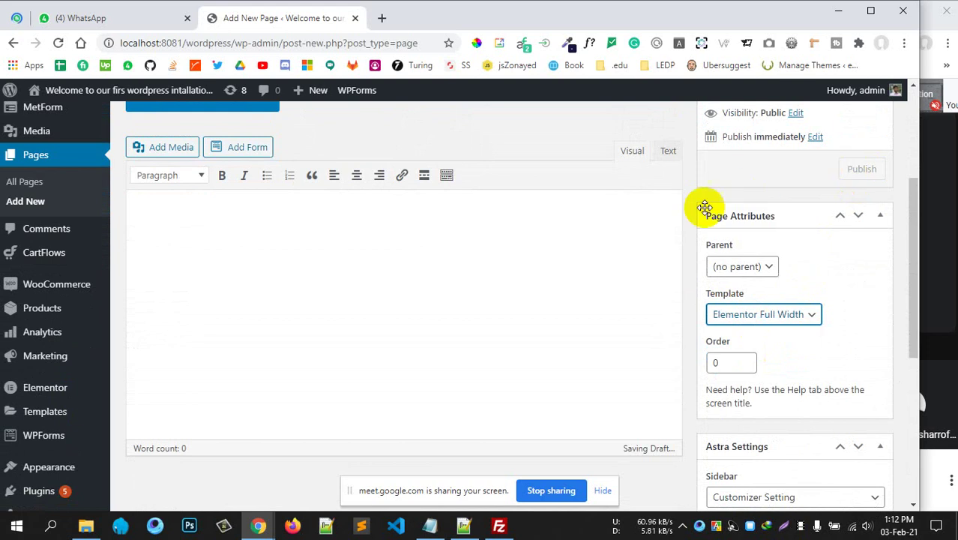
pyautogui.scroll(2, 697, 213)
pyautogui.click(289, 172)
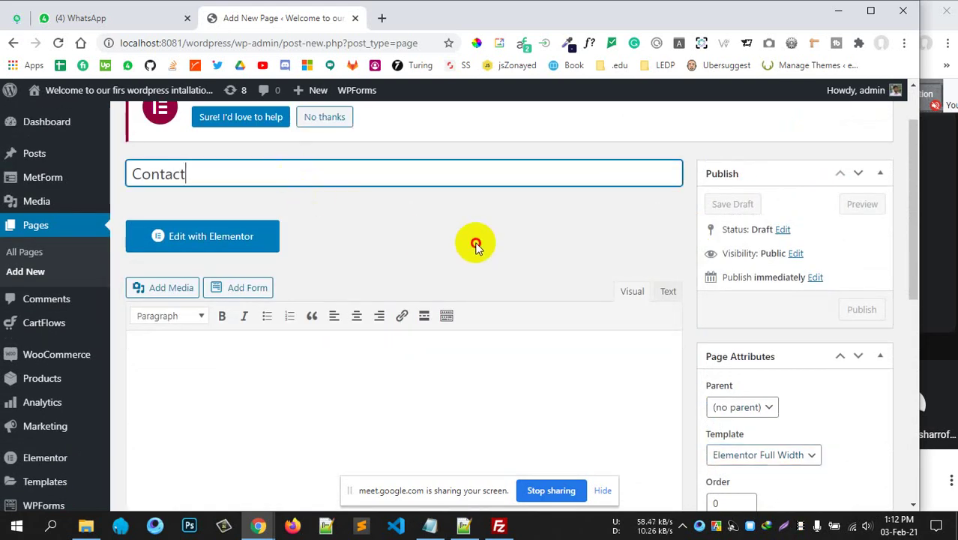
pyautogui.click(475, 242)
pyautogui.click(877, 311)
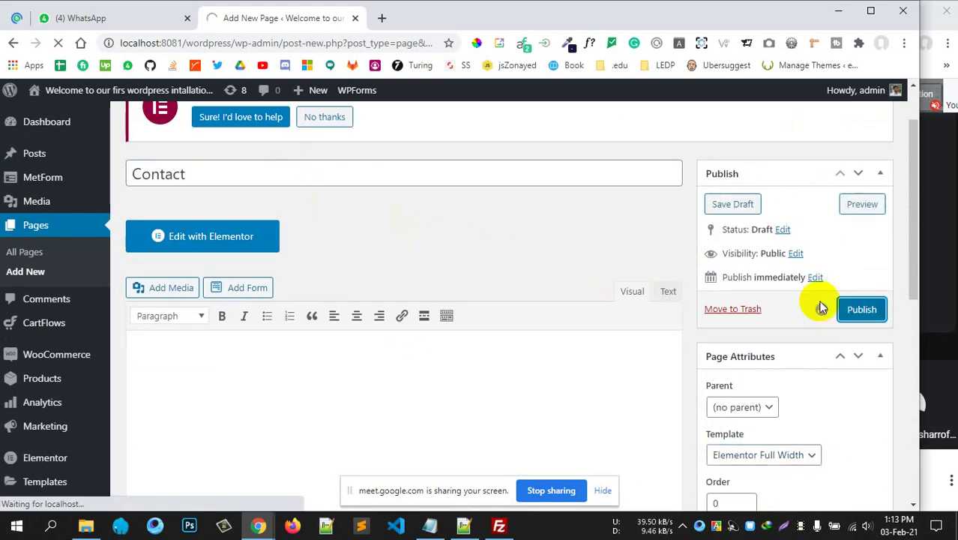
pyautogui.click(854, 307)
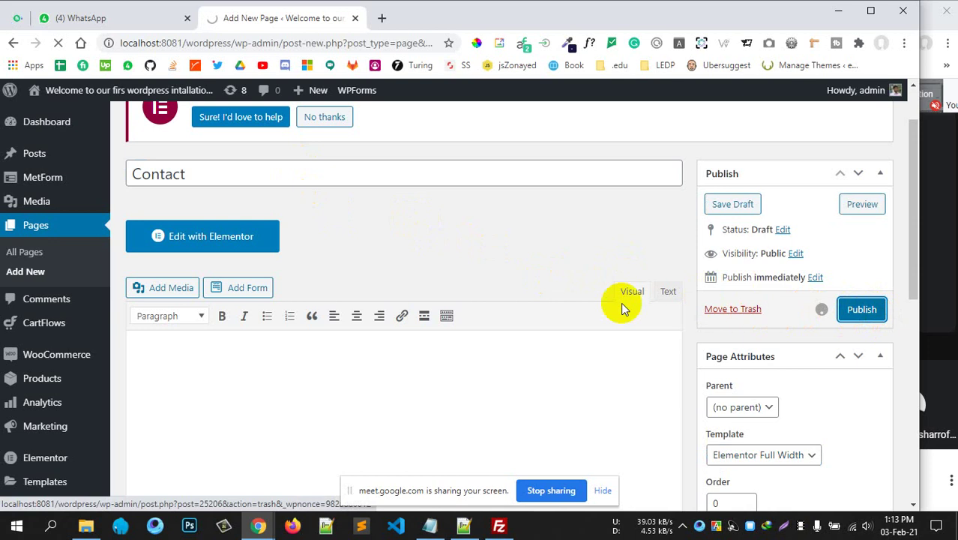
pyautogui.scroll(1, 580, 314)
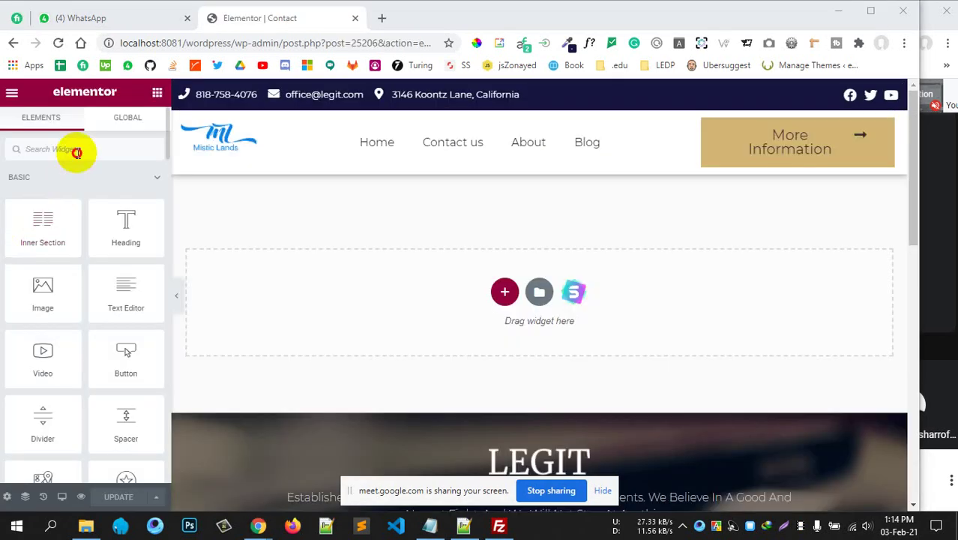
# Add a Shortcode widget containing [metform form_id="25203"] so the contact form renders on the page.
pyautogui.click(77, 150)
pyautogui.write('short')
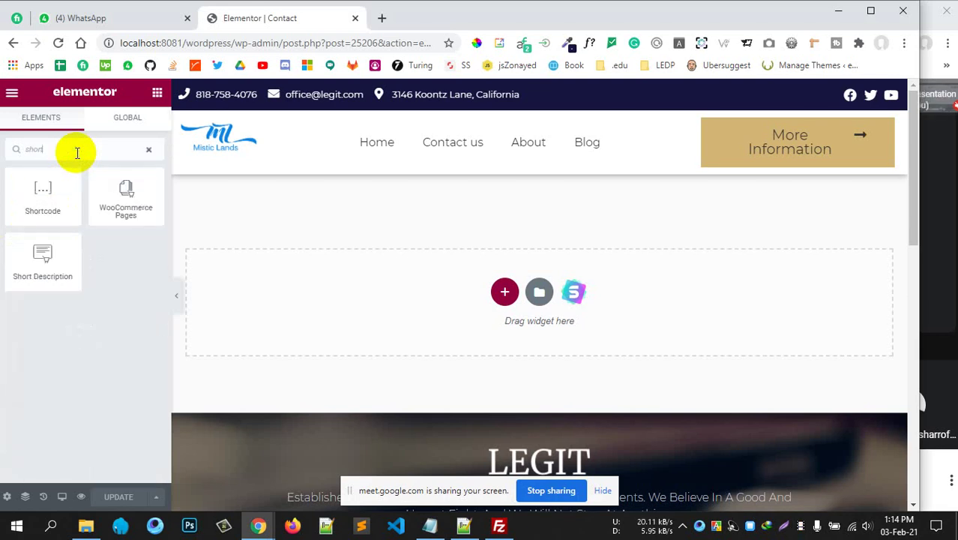
pyautogui.moveTo(27, 193); pyautogui.dragTo(507, 298)
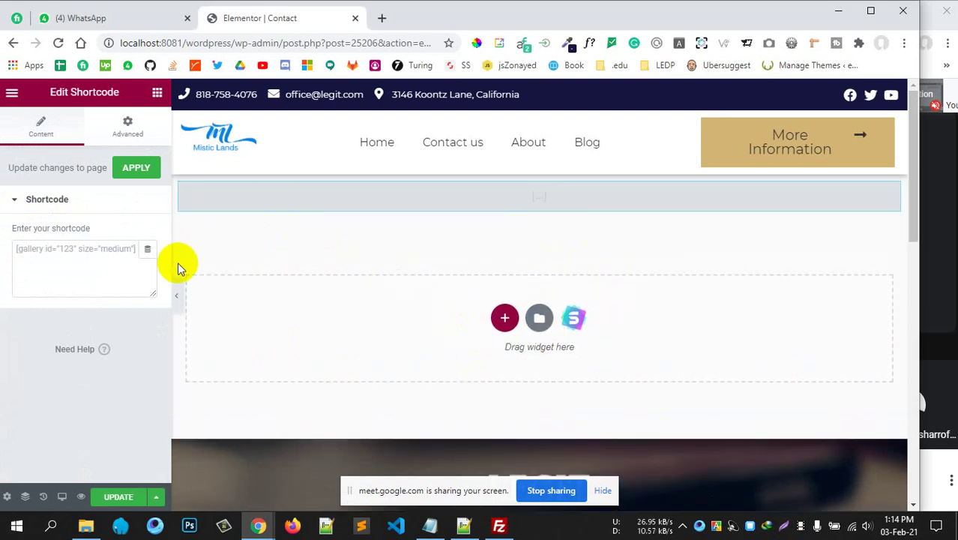
pyautogui.click(58, 249)
pyautogui.write('[metform form_id="25203"]')
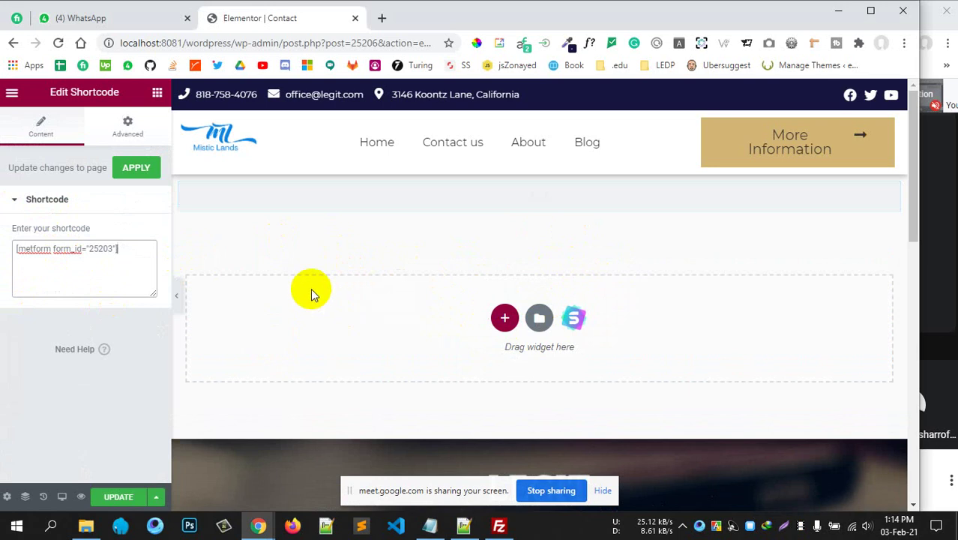
pyautogui.click(136, 167)
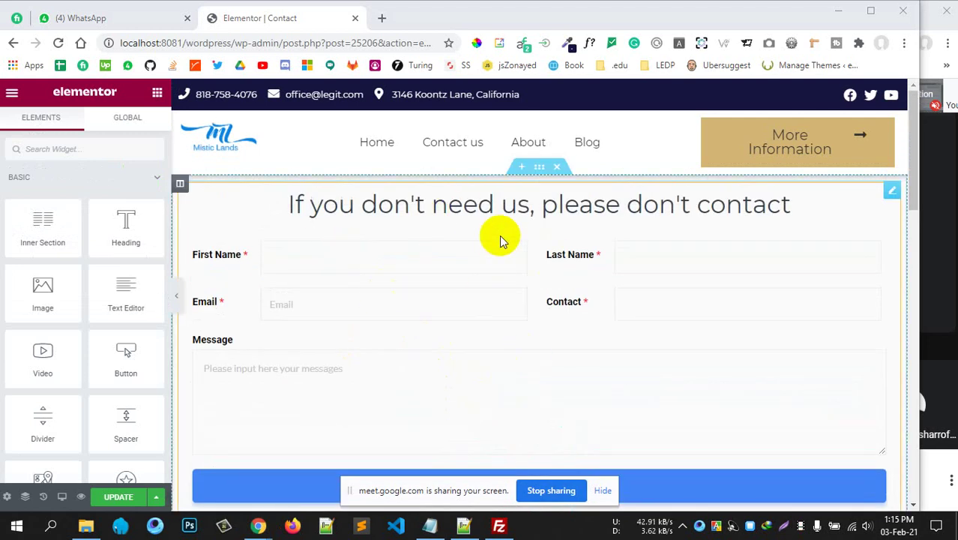
# Unlink the form section's margins and set Top and Bottom to 50.
pyautogui.click(541, 166)
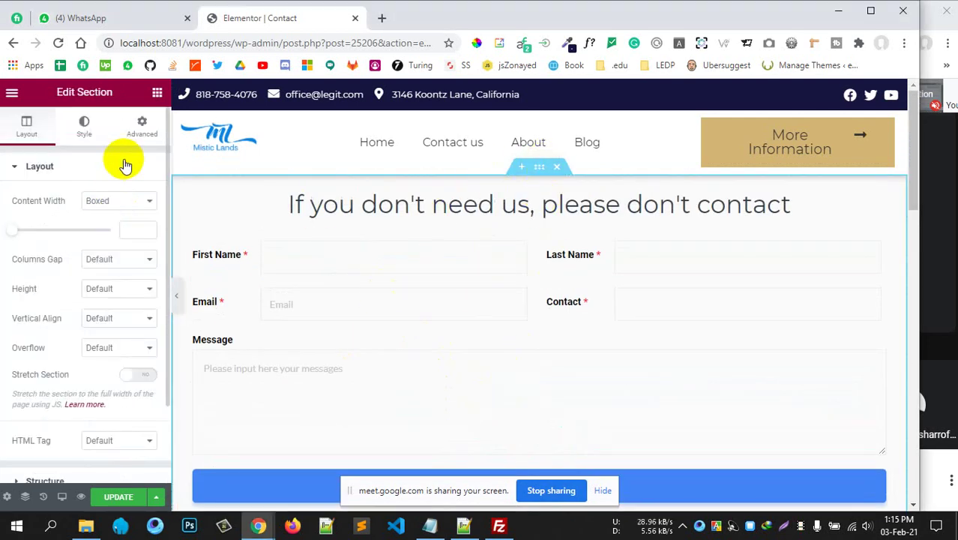
pyautogui.click(142, 126)
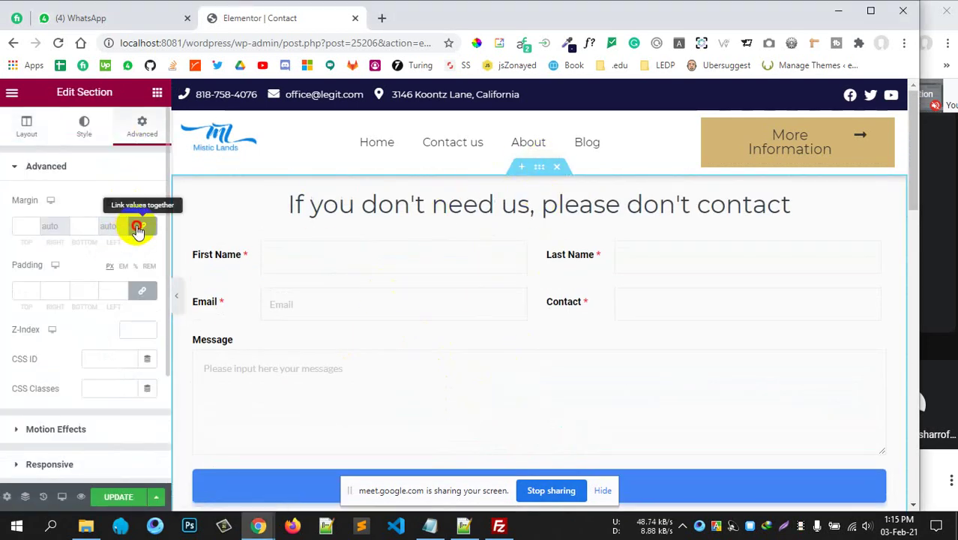
pyautogui.click(139, 225)
pyautogui.click(21, 225)
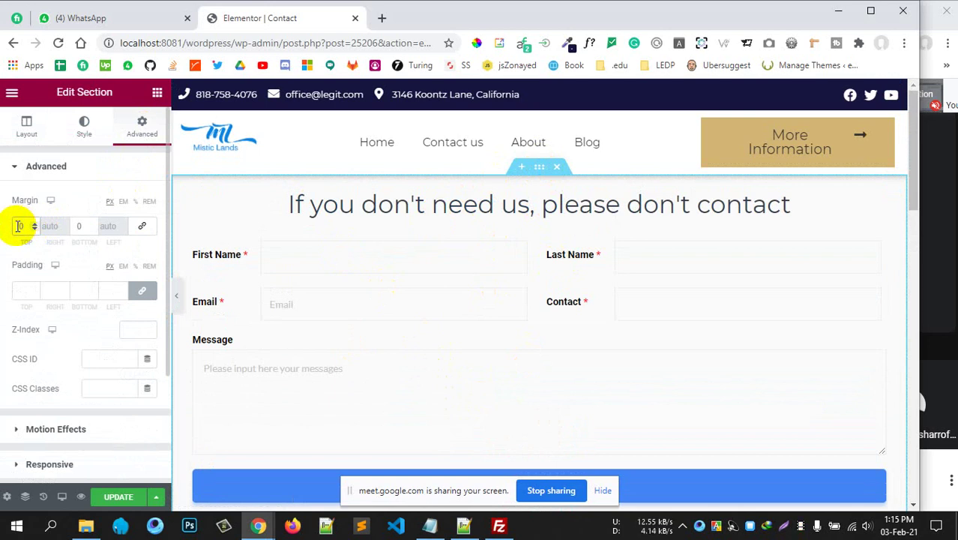
pyautogui.write('5')
pyautogui.click(75, 226)
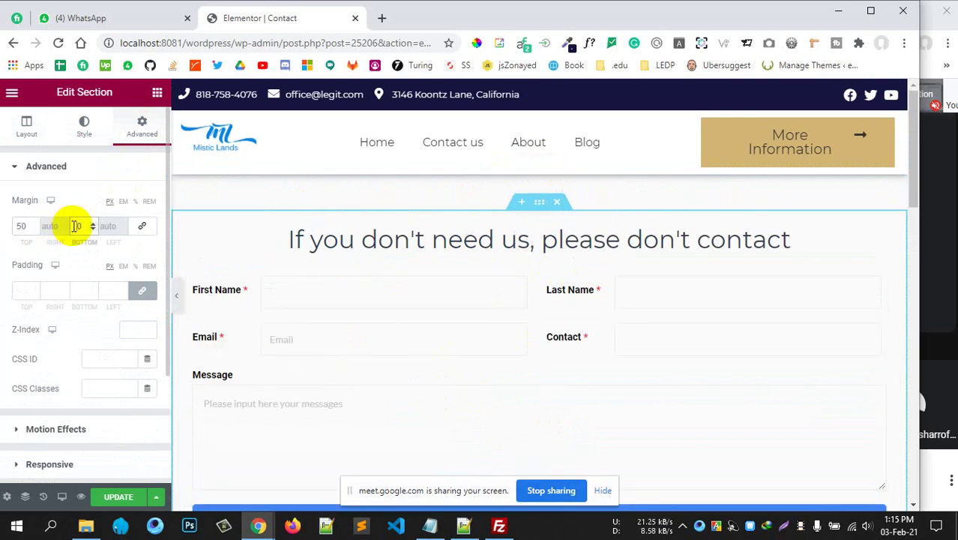
pyautogui.write('5')
# Save the Contact page changes with Update.
pyautogui.scroll(-5, 525, 296)
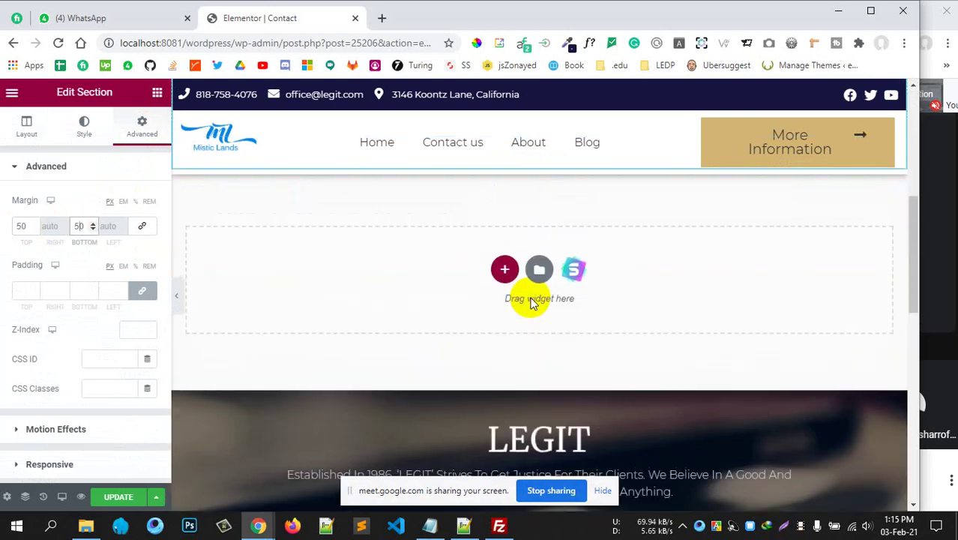
pyautogui.scroll(4, 525, 298)
pyautogui.scroll(1, 528, 296)
pyautogui.scroll(-1, 504, 341)
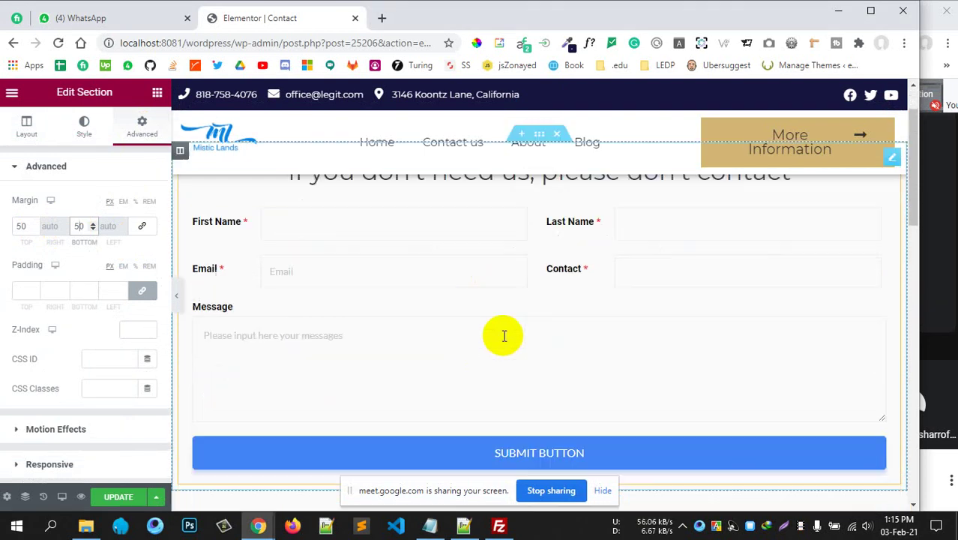
pyautogui.click(126, 495)
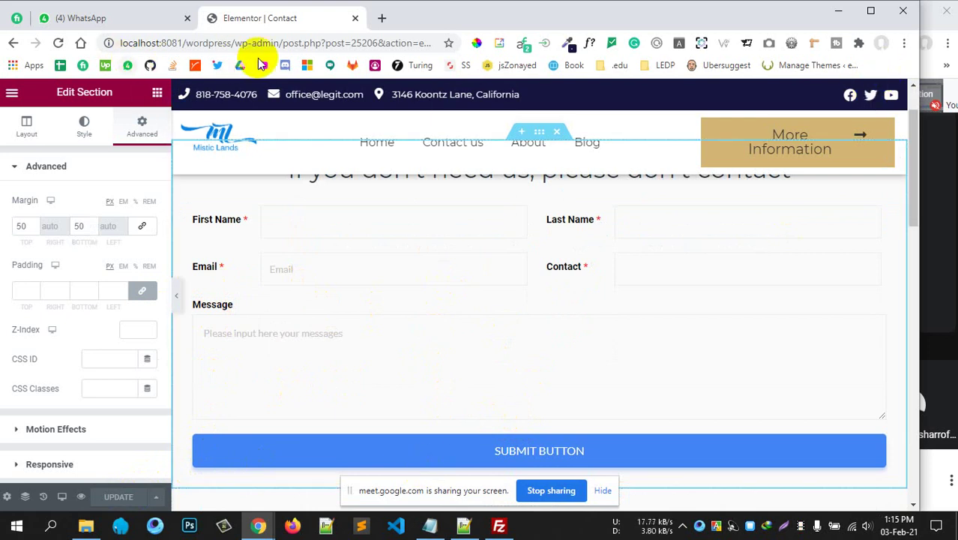
pyautogui.moveTo(283, 43); pyautogui.dragTo(695, 36)
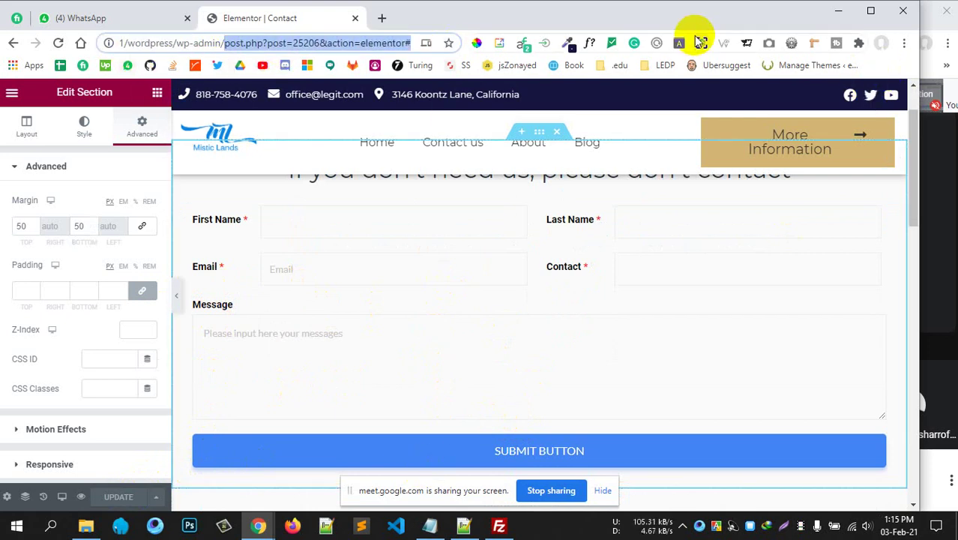
# Go to wp-admin, then load localhost:8081/wordpress/contact in a new incognito window.
pyautogui.press('BackSpace')
pyautogui.press('Return')
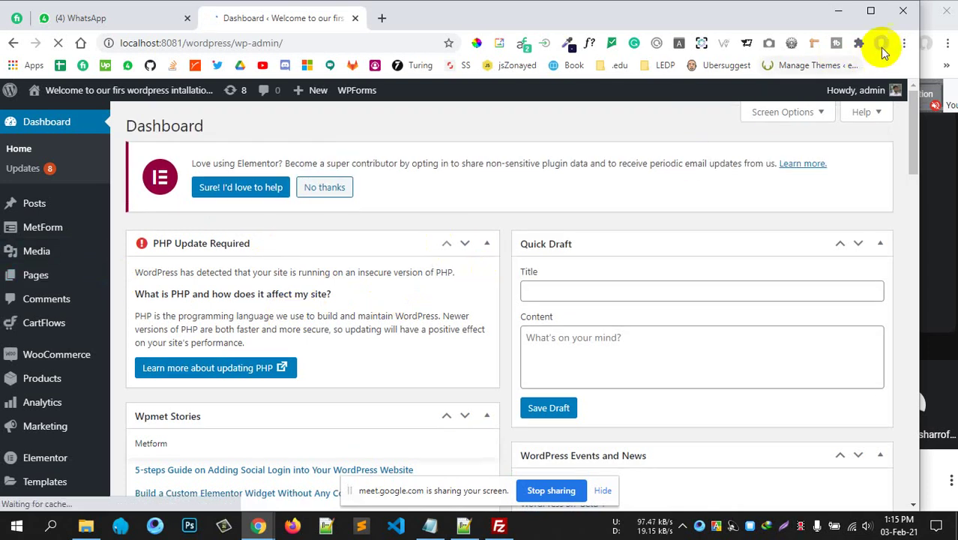
pyautogui.click(904, 42)
pyautogui.click(824, 93)
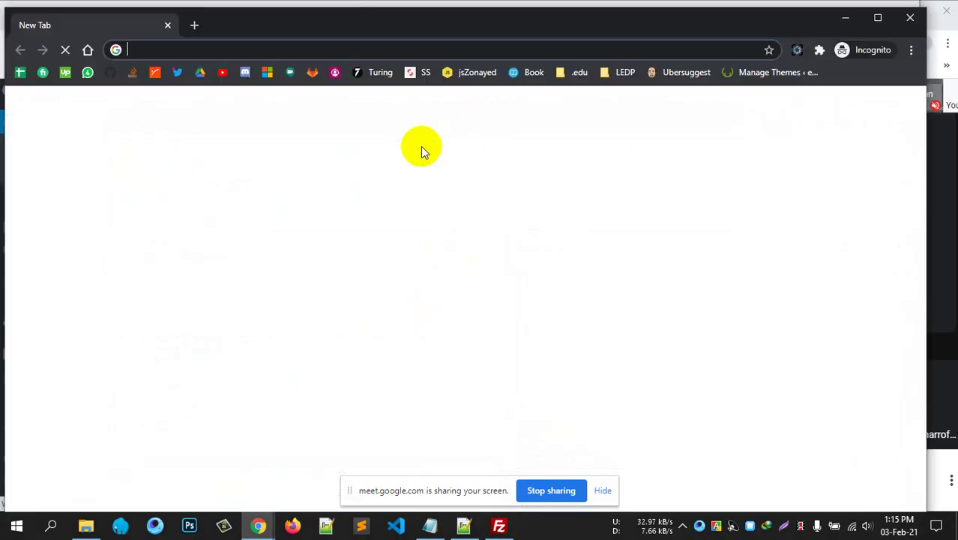
pyautogui.write('loca')
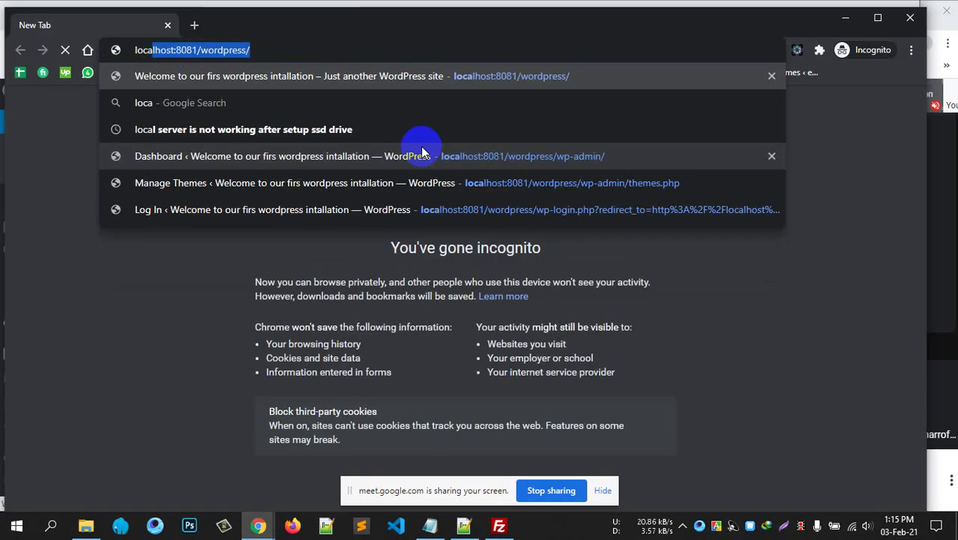
pyautogui.press('Right')
pyautogui.write('contact')
pyautogui.press('Return')
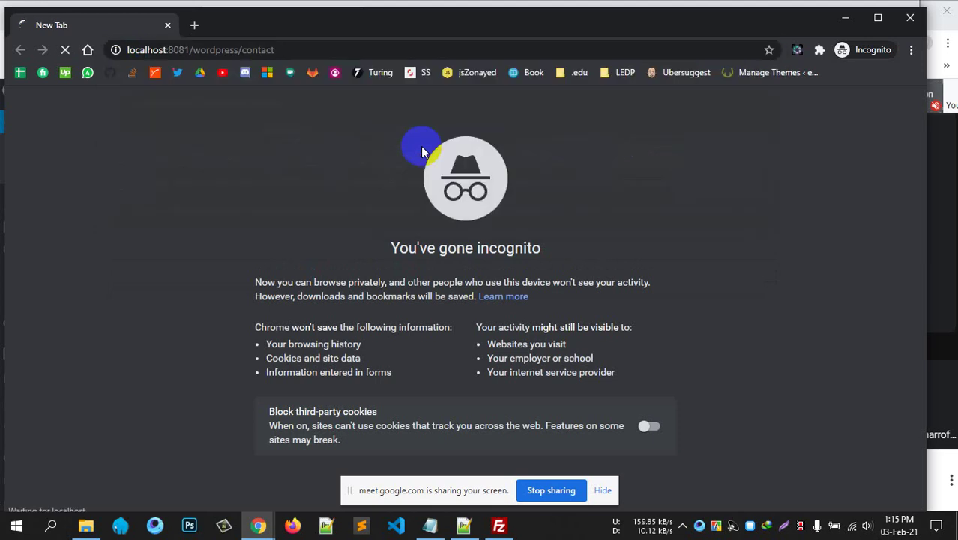
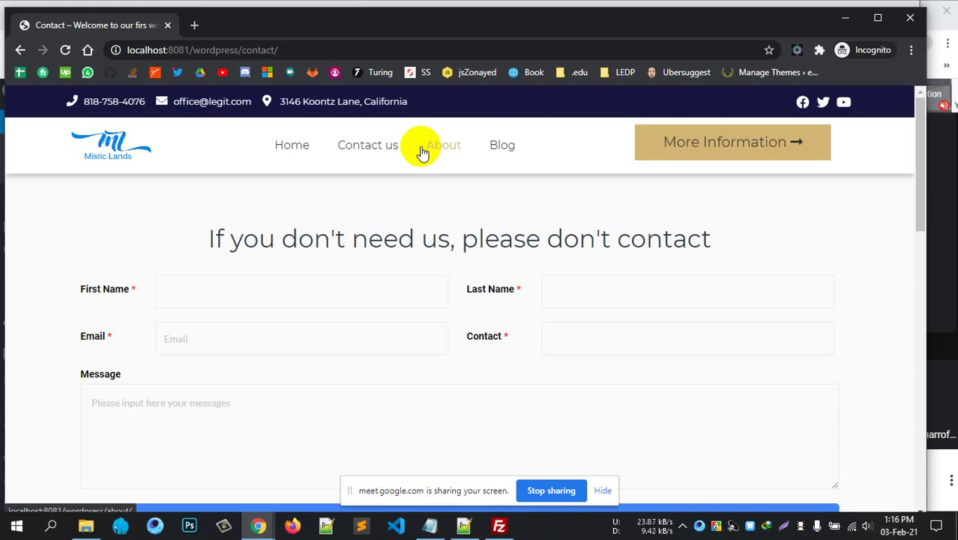
# Fill in the First Name, Last Name, Email and Contact number fields of the contact form.
pyautogui.scroll(-2, 258, 341)
pyautogui.click(216, 306)
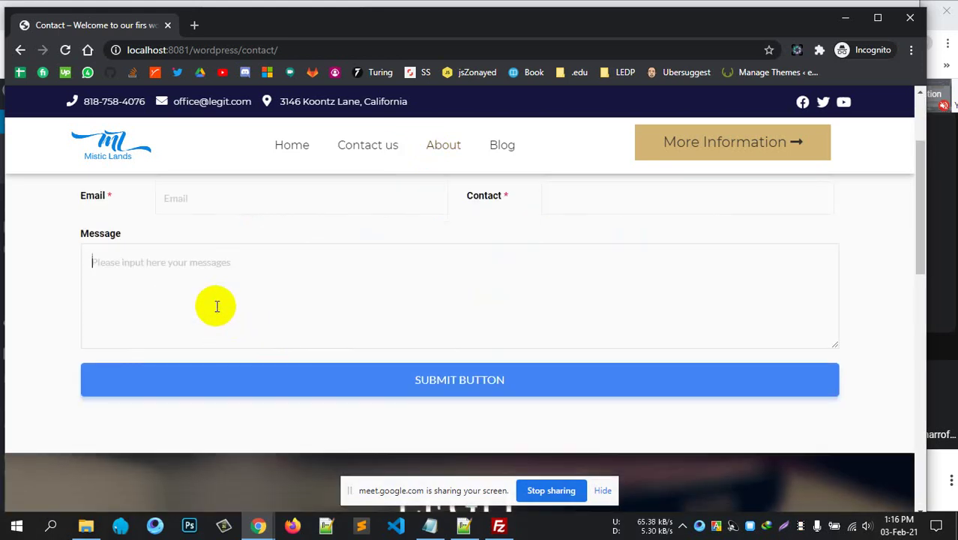
pyautogui.scroll(2, 203, 307)
pyautogui.click(205, 289)
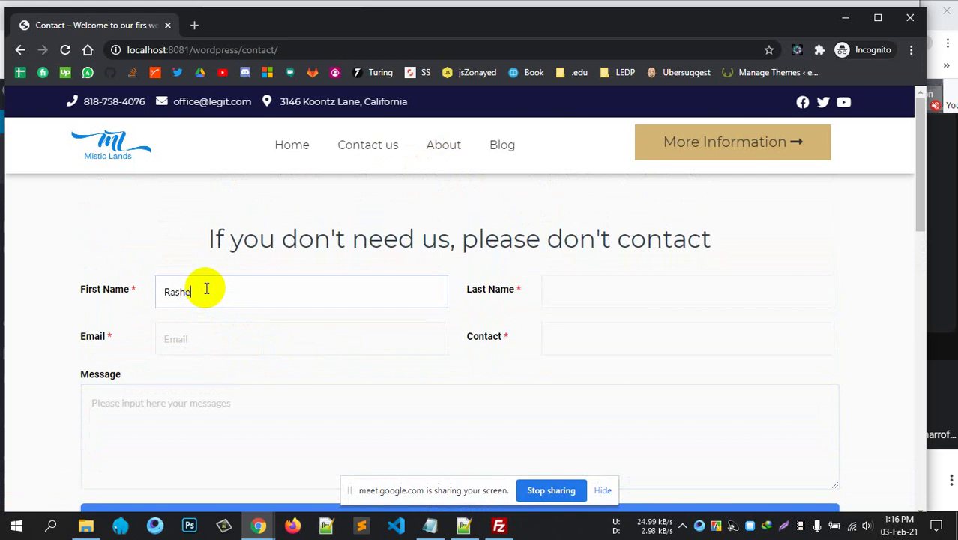
pyautogui.click(609, 294)
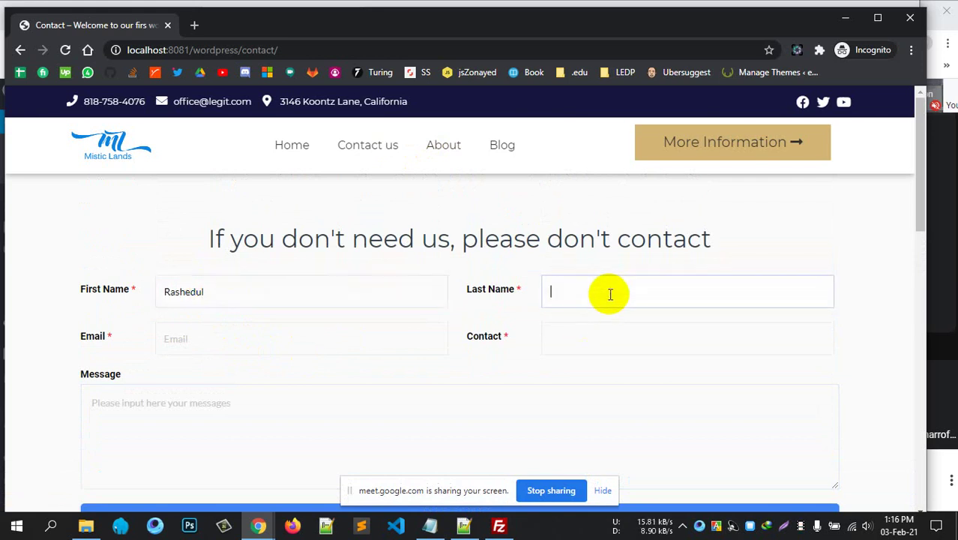
pyautogui.click(251, 348)
pyautogui.write('email@')
pyautogui.scroll(-1, 251, 348)
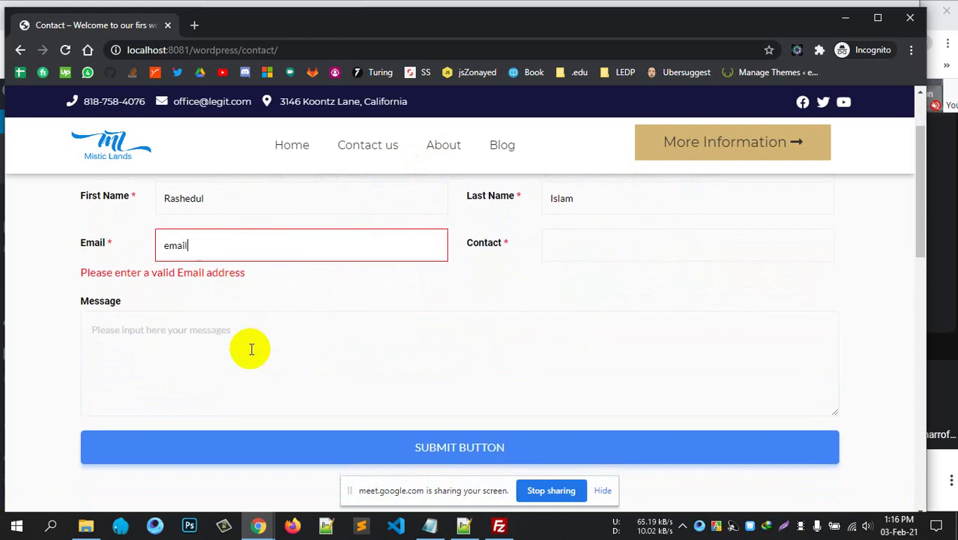
pyautogui.write('gmail.com')
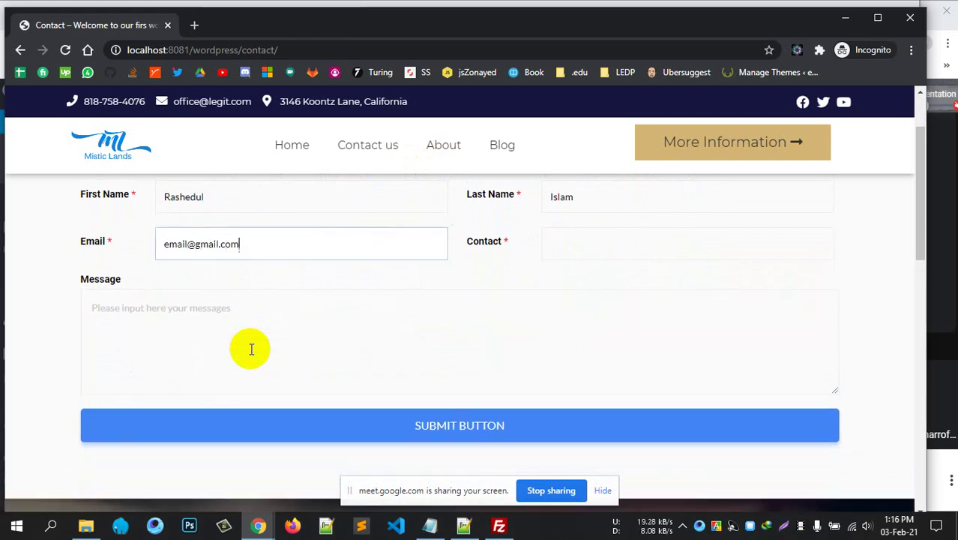
pyautogui.click(615, 240)
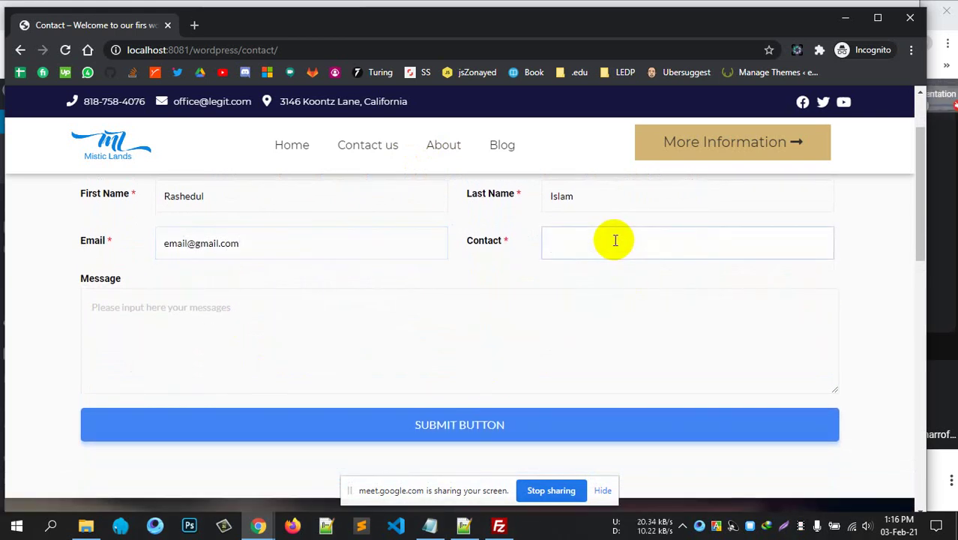
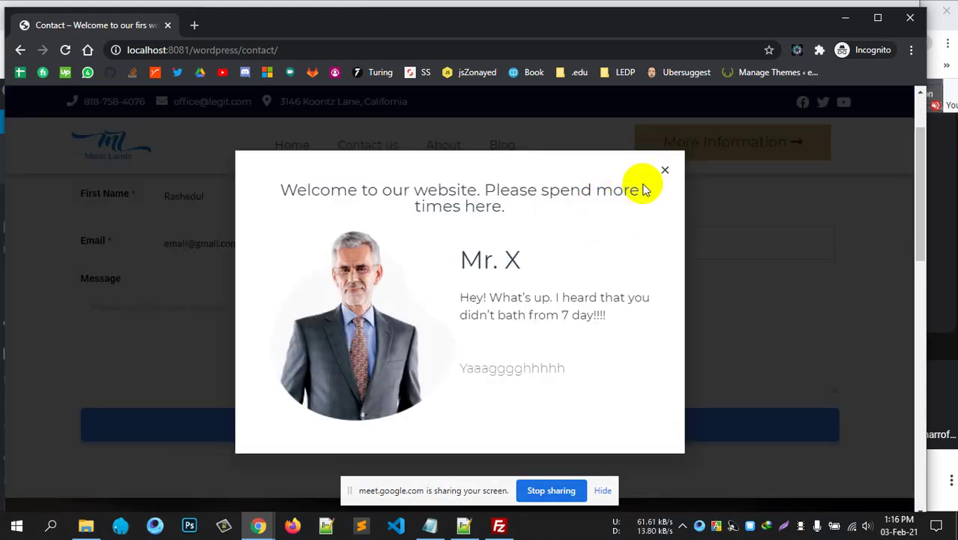
# Close the welcome pop-up, write 'HI' as the message and submit the form.
pyautogui.click(661, 168)
pyautogui.click(278, 358)
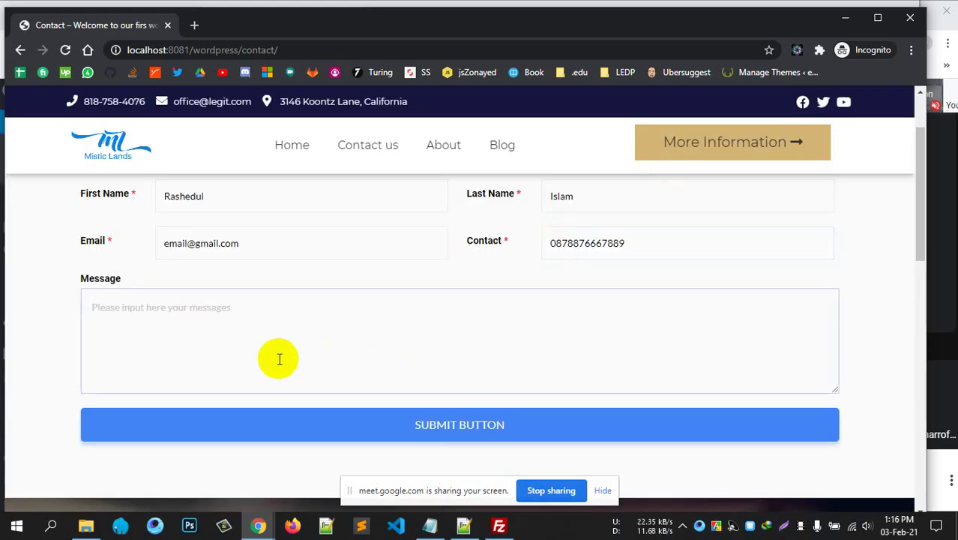
pyautogui.write("HI, I don't need you. OK!!!")
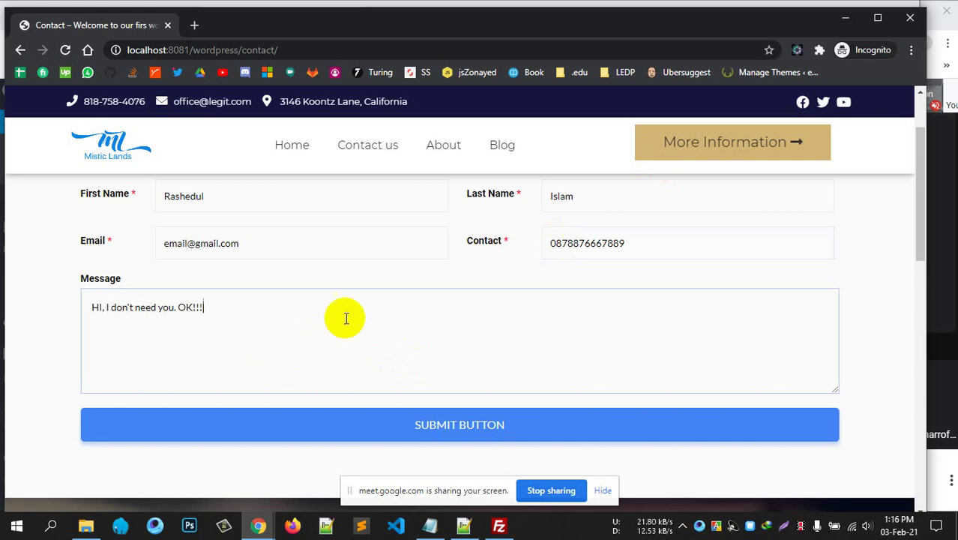
pyautogui.scroll(1, 342, 317)
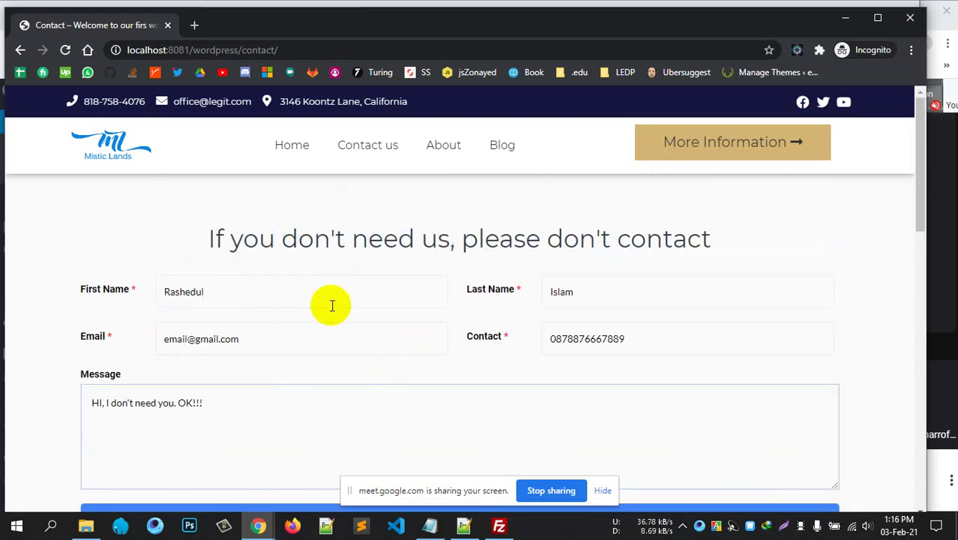
pyautogui.scroll(-2, 331, 303)
pyautogui.click(364, 385)
# Scroll over the form to confirm its fields are empty after submission.
pyautogui.scroll(2, 271, 385)
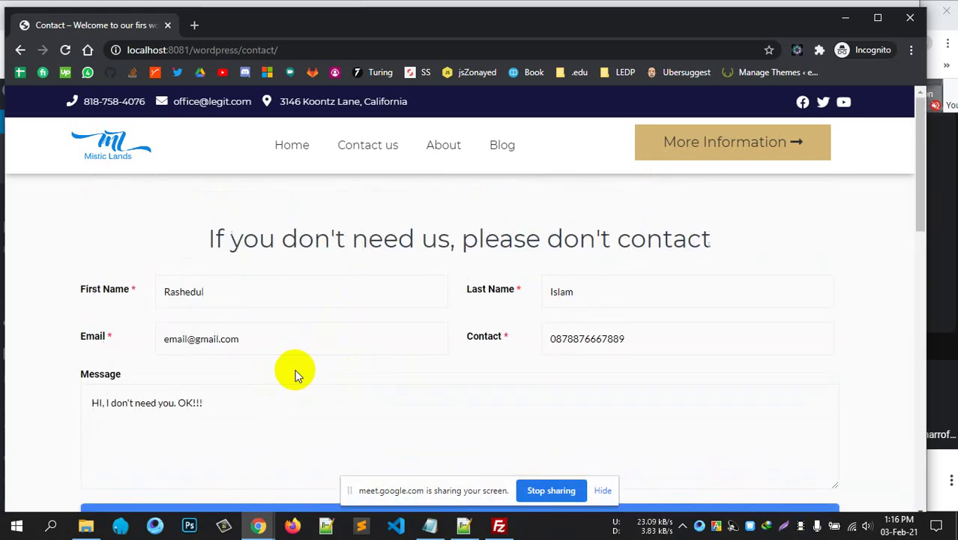
pyautogui.scroll(-5, 296, 360)
pyautogui.scroll(3, 395, 342)
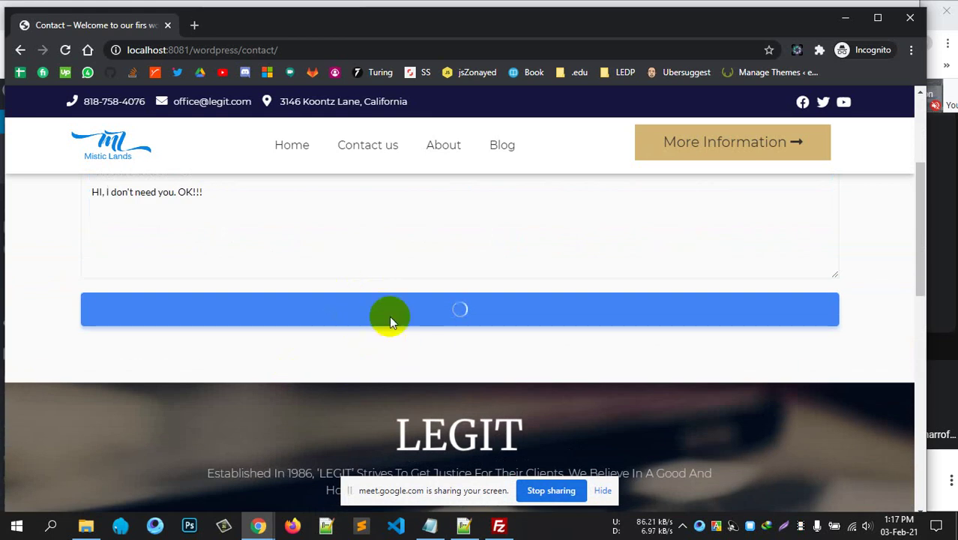
pyautogui.scroll(1, 342, 328)
pyautogui.scroll(-1, 303, 398)
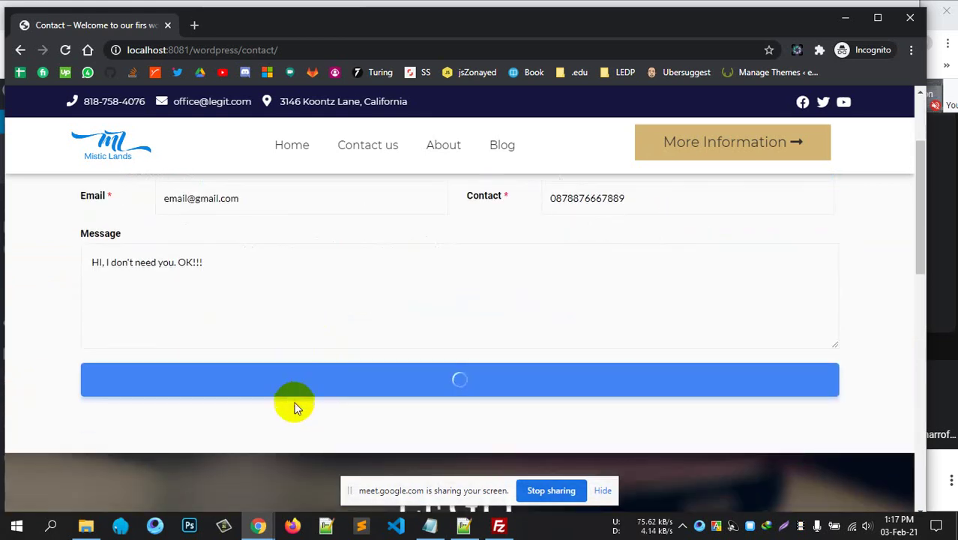
pyautogui.scroll(1, 342, 307)
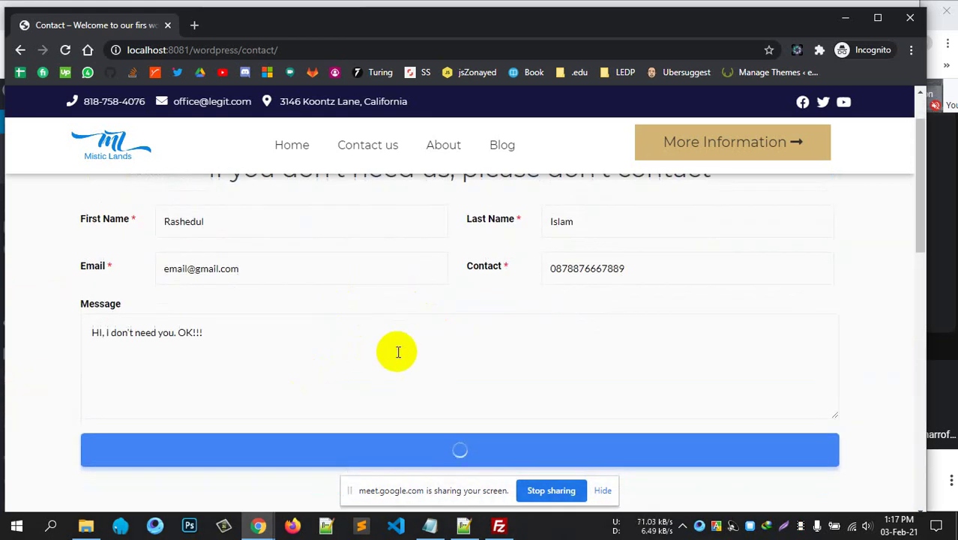
pyautogui.scroll(1, 388, 355)
pyautogui.scroll(-3, 387, 355)
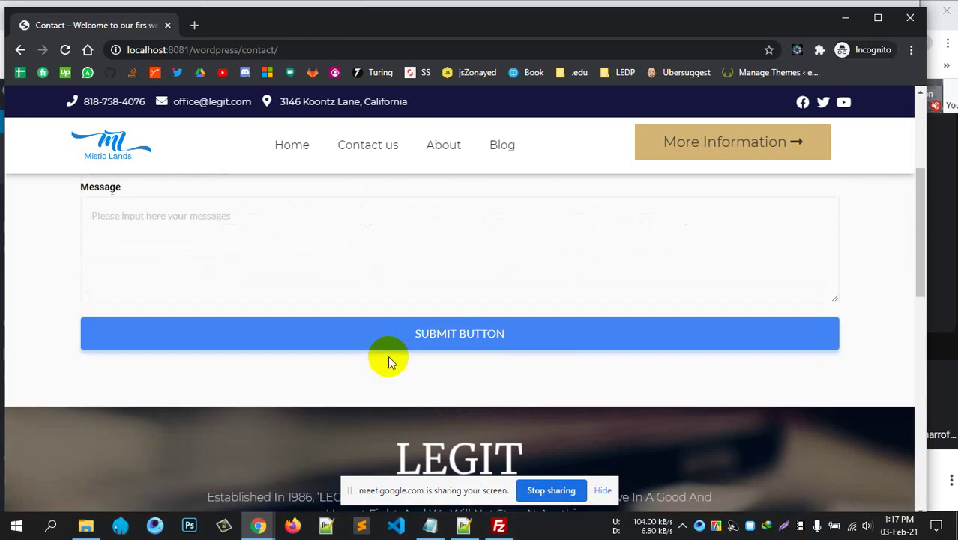
pyautogui.scroll(3, 387, 359)
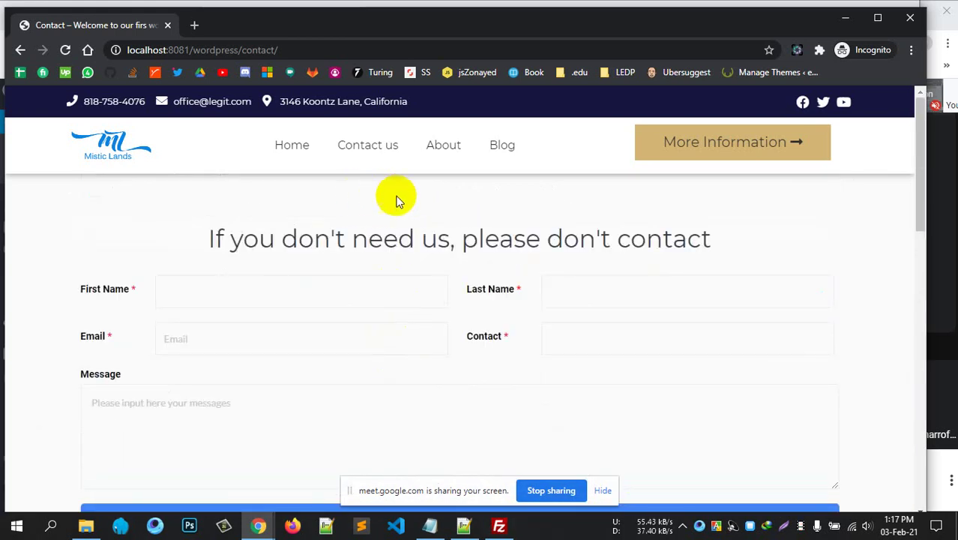
pyautogui.scroll(-1, 414, 266)
pyautogui.scroll(-2, 419, 252)
pyautogui.scroll(3, 479, 232)
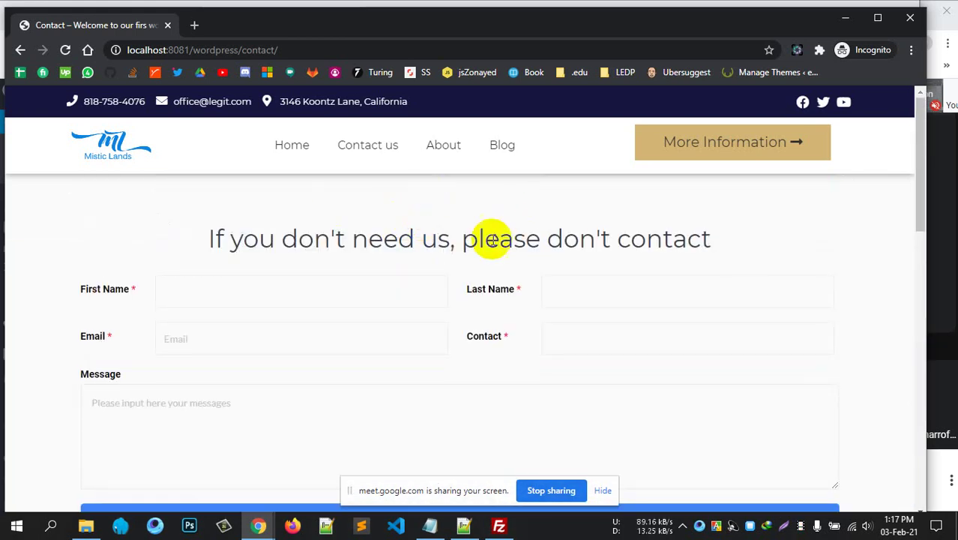
pyautogui.scroll(-4, 592, 275)
pyautogui.scroll(4, 597, 271)
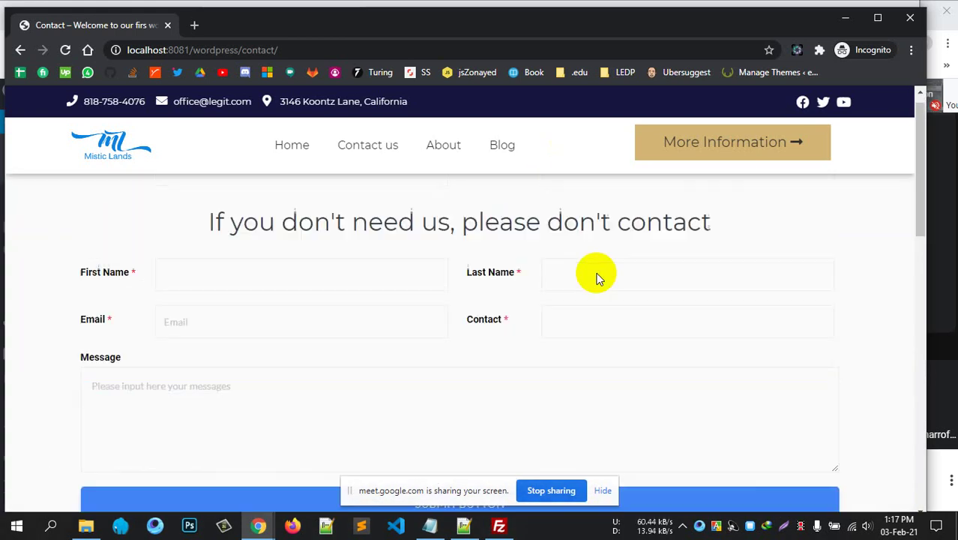
# Minimize the incognito window, open MetForm > Forms and view the entries for 'Our first metform'.
pyautogui.click(845, 17)
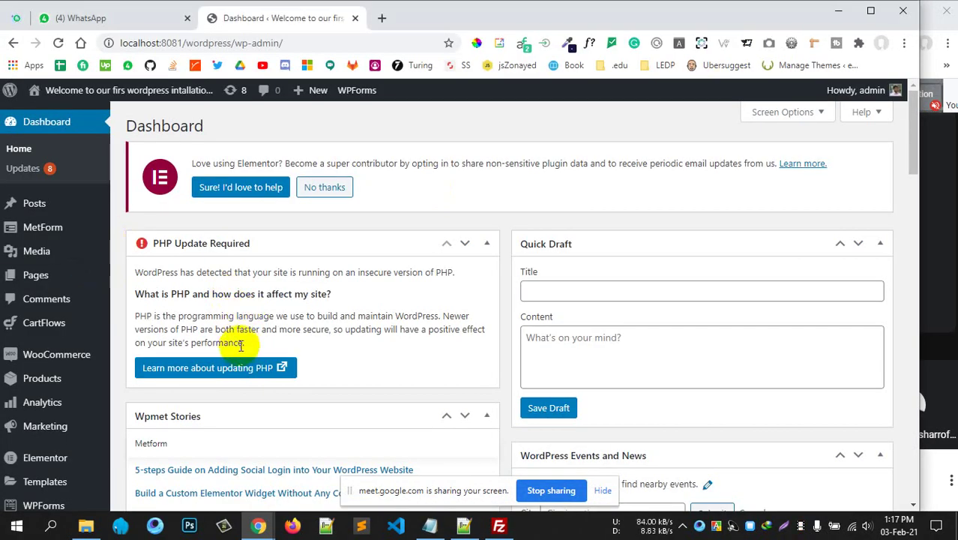
pyautogui.scroll(-3, 246, 338)
pyautogui.scroll(3, 250, 362)
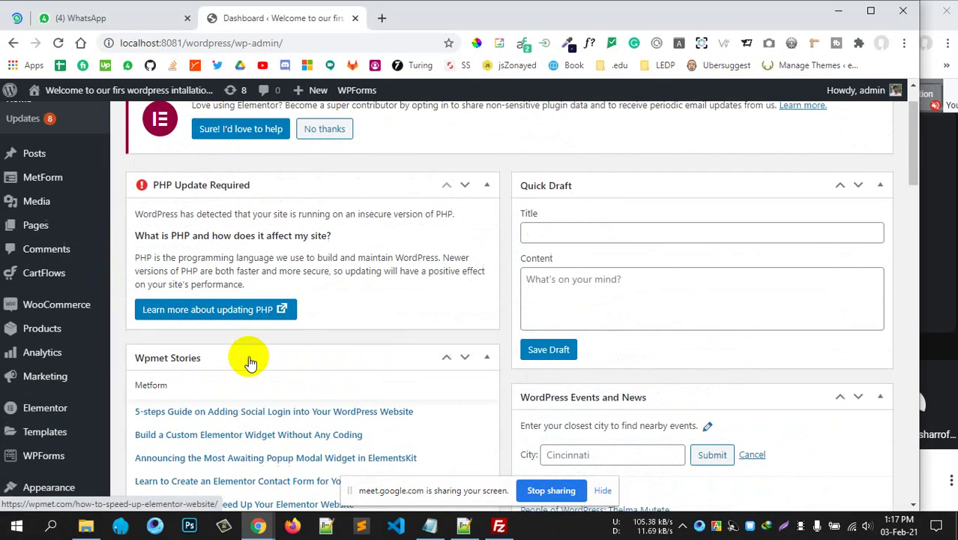
pyautogui.moveTo(39, 234)
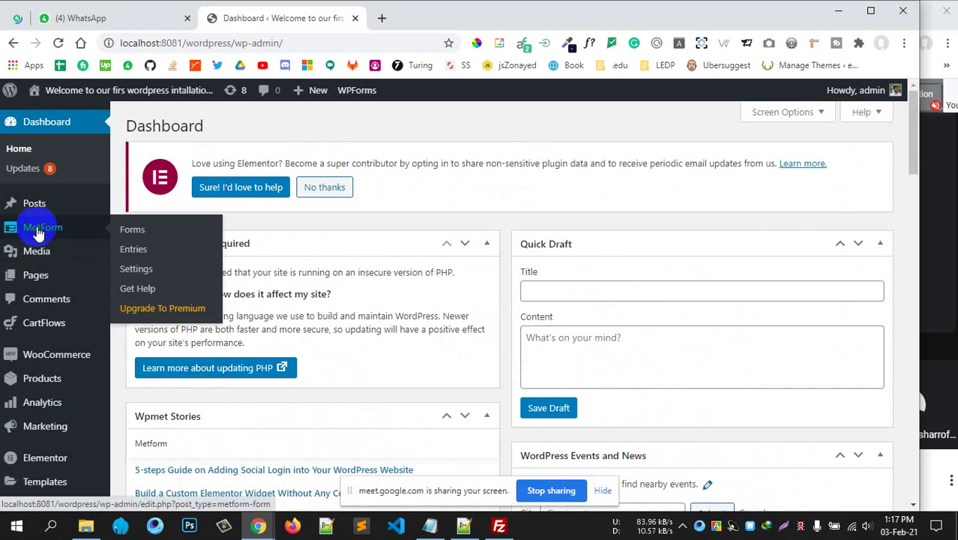
pyautogui.click(149, 231)
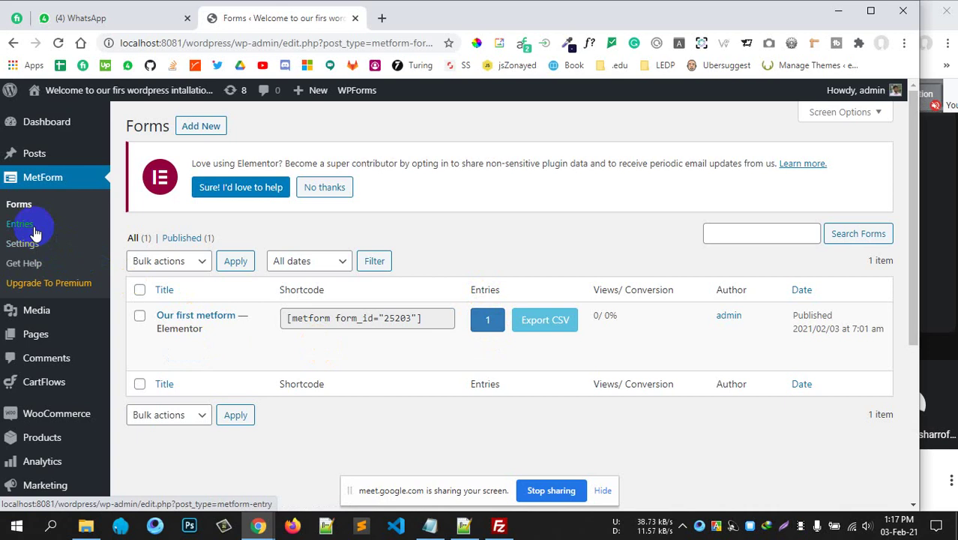
pyautogui.click(488, 322)
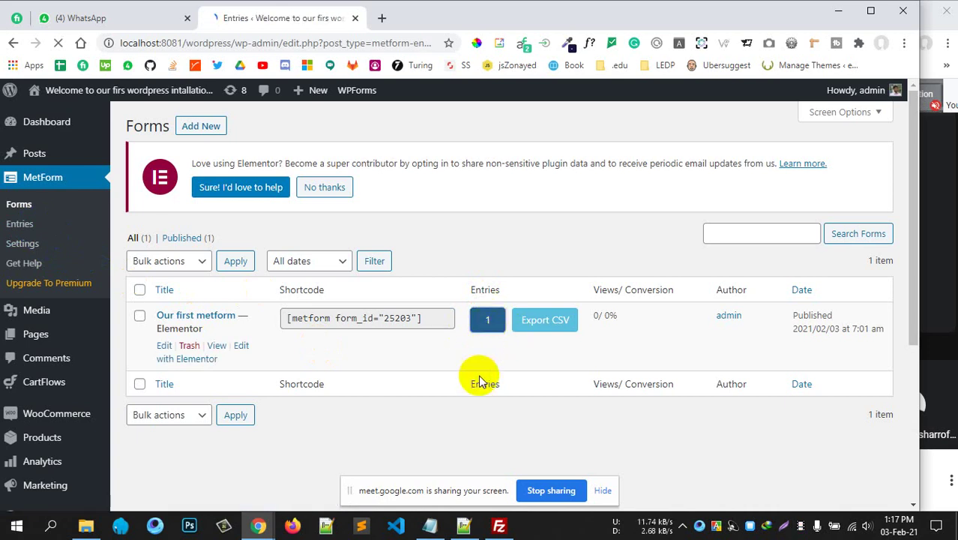
pyautogui.moveTo(191, 319)
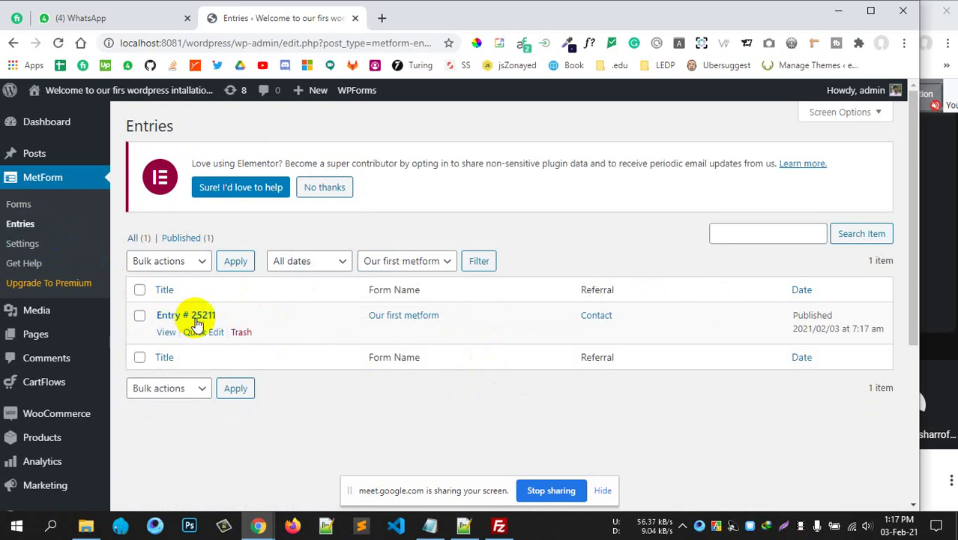
pyautogui.click(168, 334)
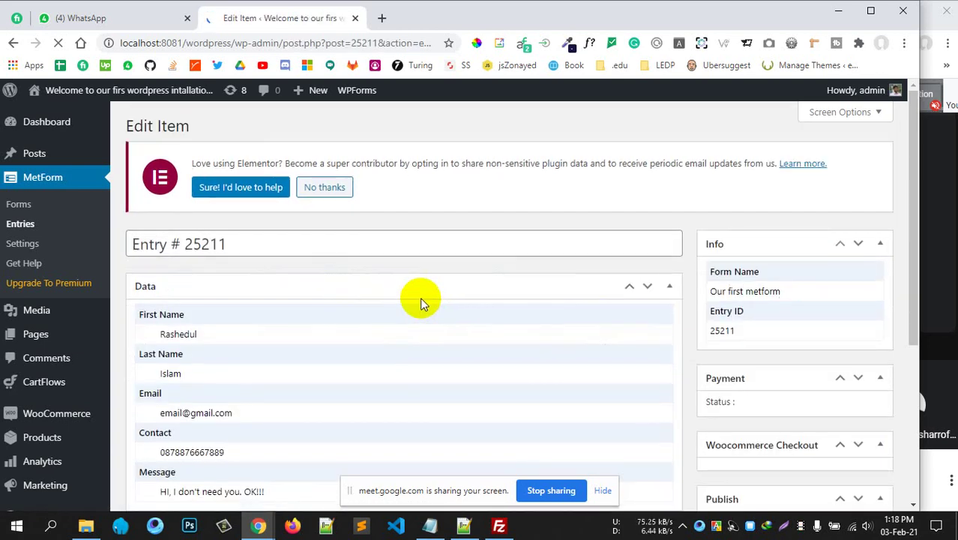
pyautogui.scroll(-1, 420, 297)
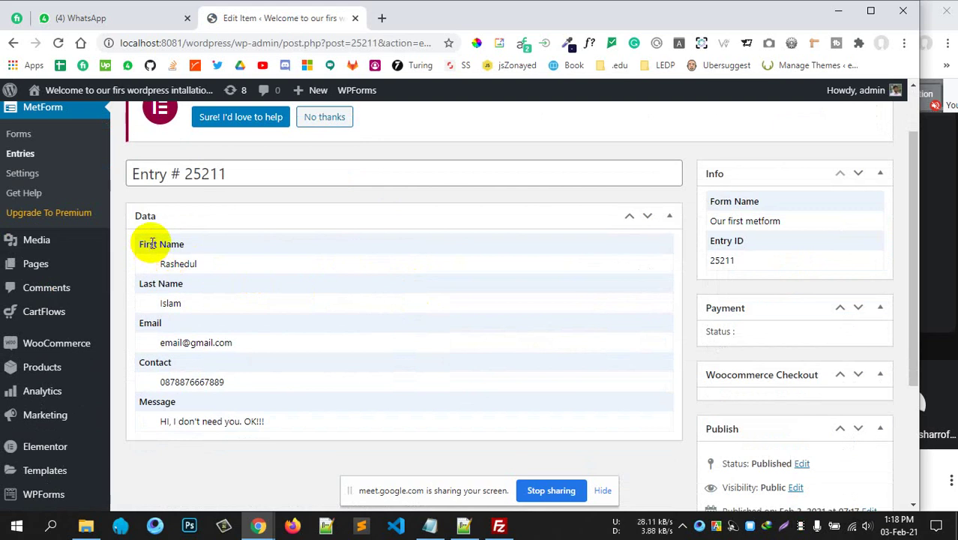
pyautogui.moveTo(152, 244); pyautogui.dragTo(220, 241)
pyautogui.doubleClick(161, 284)
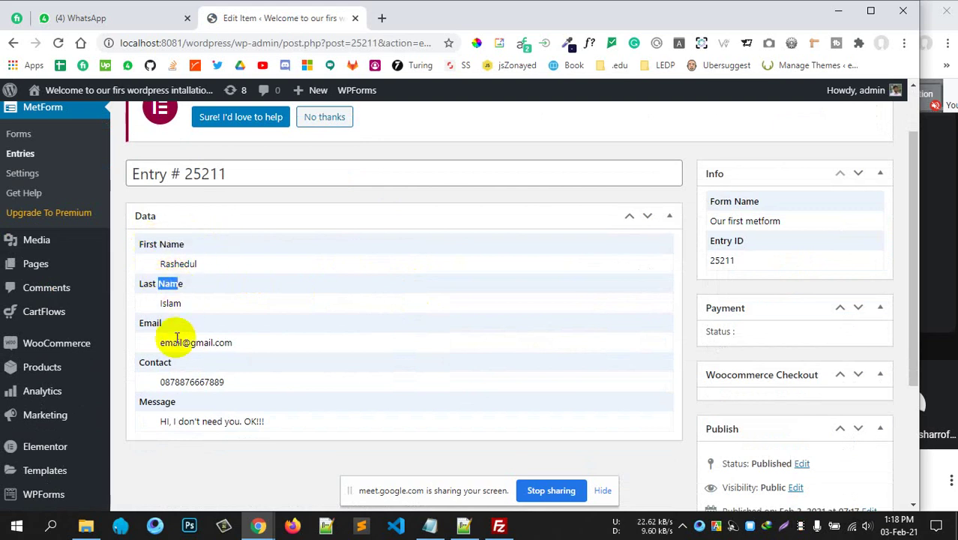
pyautogui.moveTo(177, 339); pyautogui.dragTo(333, 426)
pyautogui.scroll(-2, 798, 370)
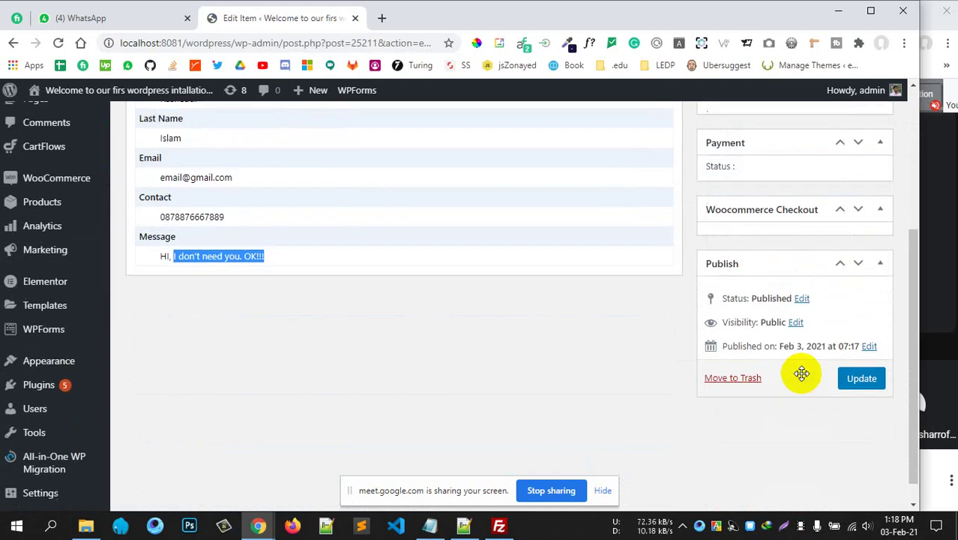
pyautogui.scroll(2, 802, 373)
pyautogui.moveTo(705, 240); pyautogui.dragTo(780, 239)
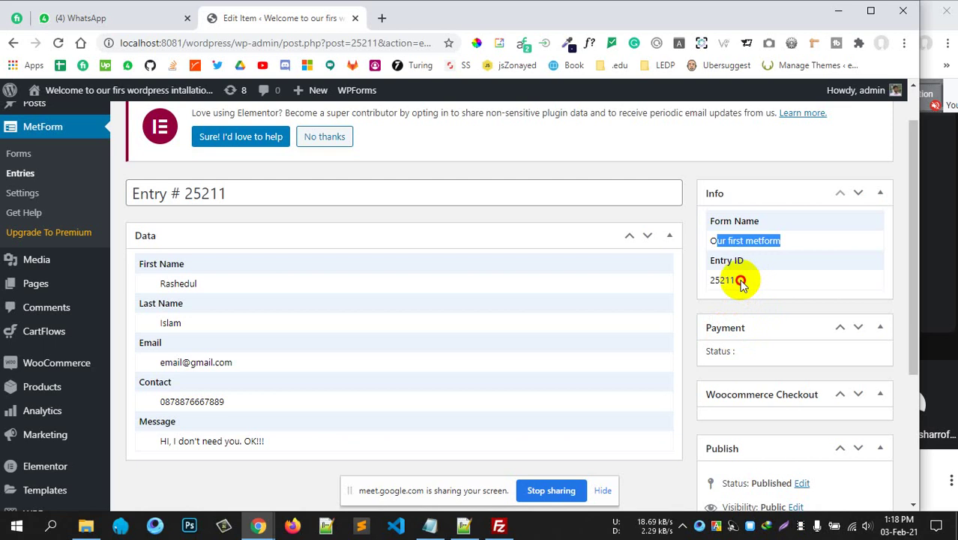
pyautogui.moveTo(738, 280); pyautogui.dragTo(701, 283)
pyautogui.scroll(-1, 758, 353)
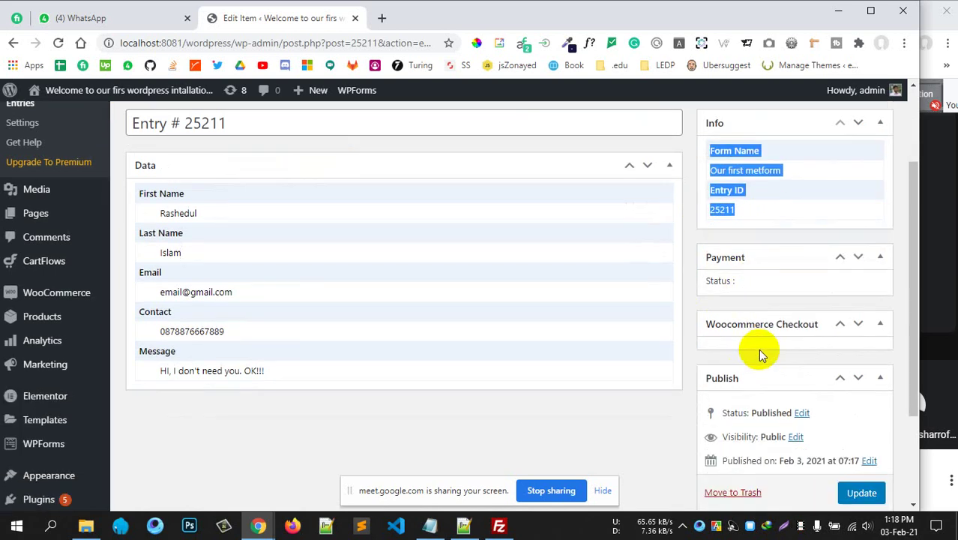
pyautogui.scroll(2, 428, 228)
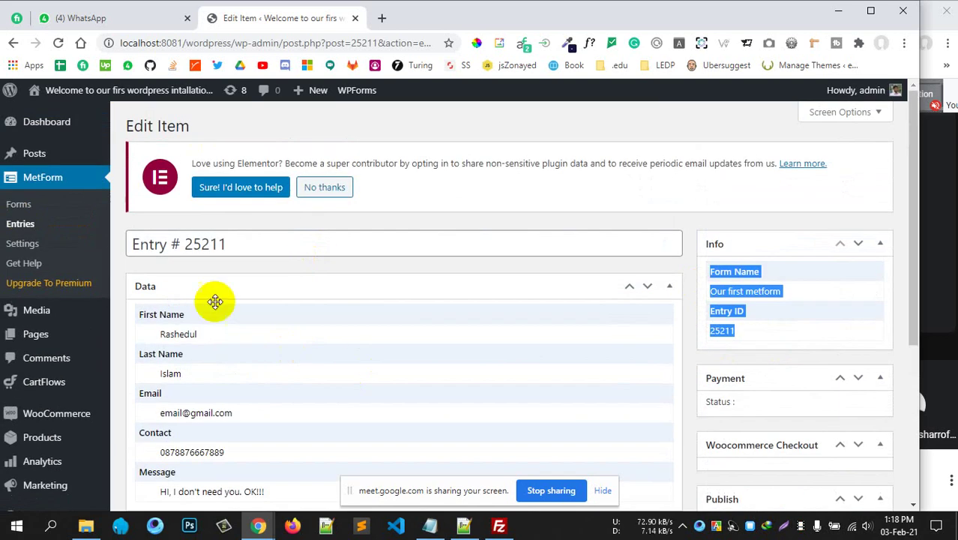
pyautogui.scroll(-1, 432, 298)
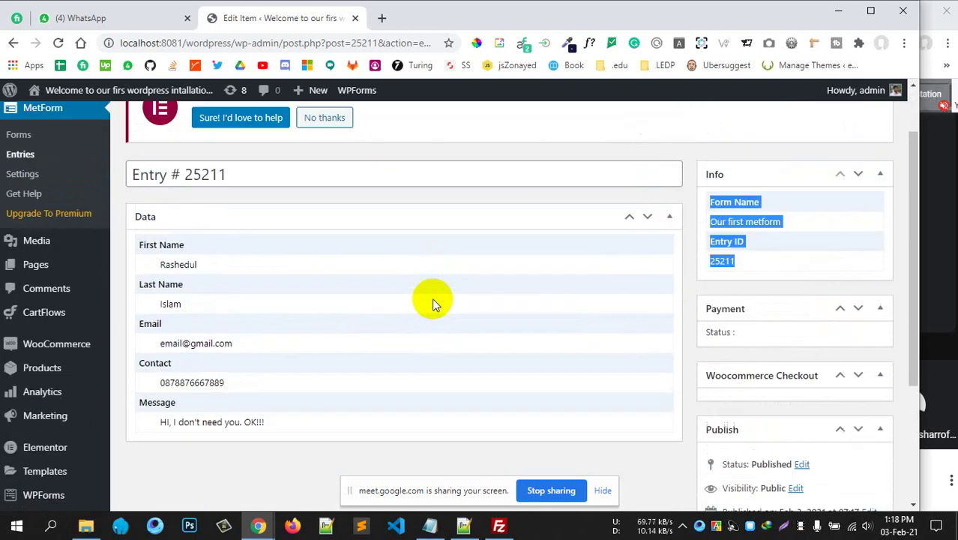
pyautogui.scroll(1, 432, 298)
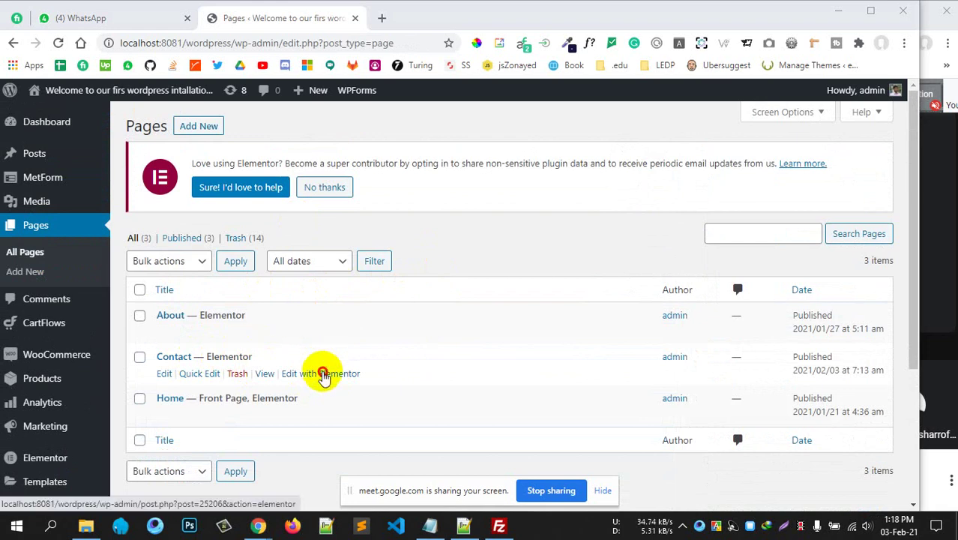
# Open the Contact page with Edit with Elementor in a new tab and switch to it.
pyautogui.middleClick(318, 374)
pyautogui.click(449, 20)
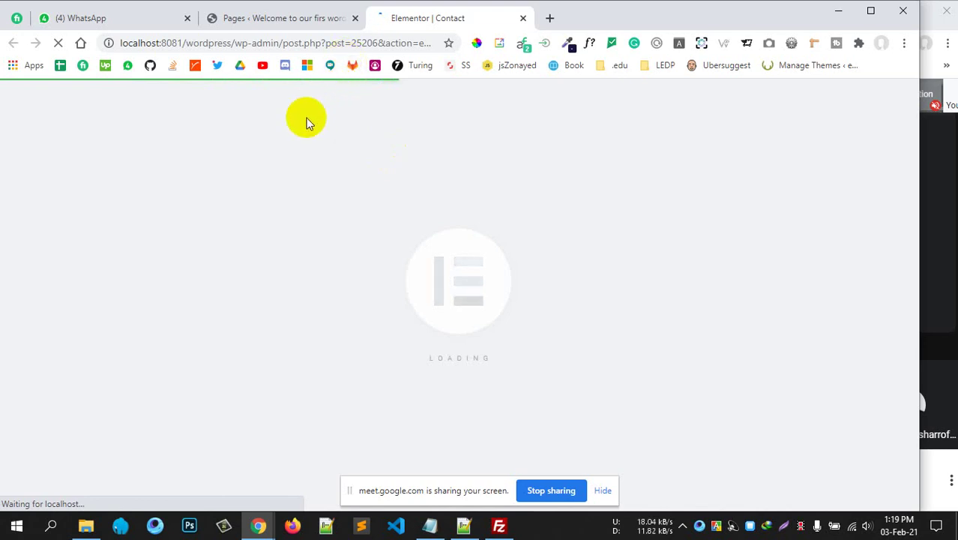
pyautogui.click(288, 17)
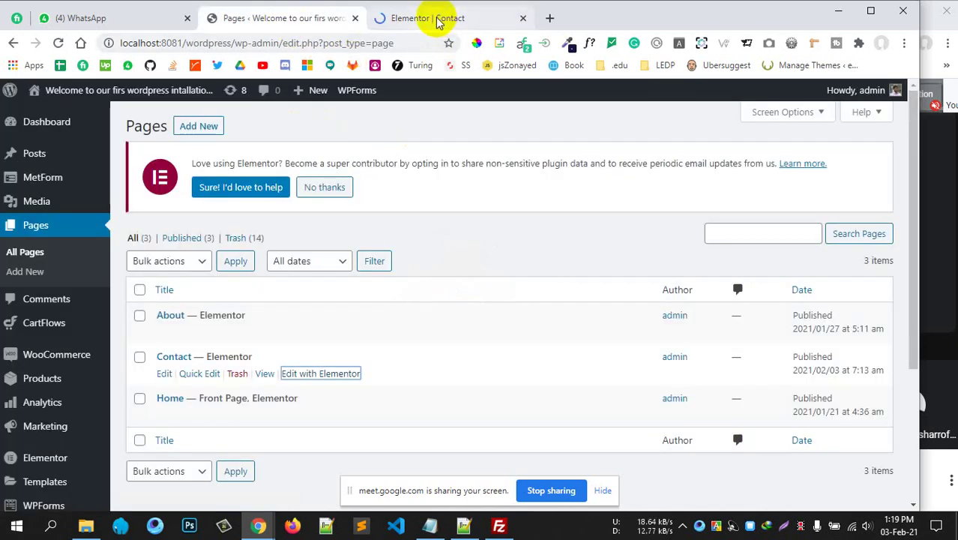
pyautogui.click(439, 20)
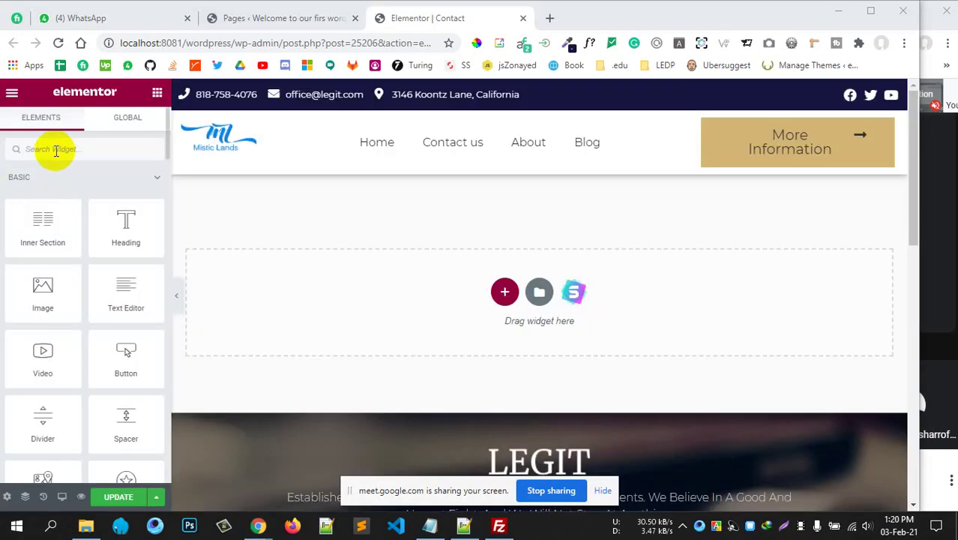
# Search widgets for 'metfo' and drag MetForm into the empty page section.
pyautogui.click(56, 150)
pyautogui.write('metfo')
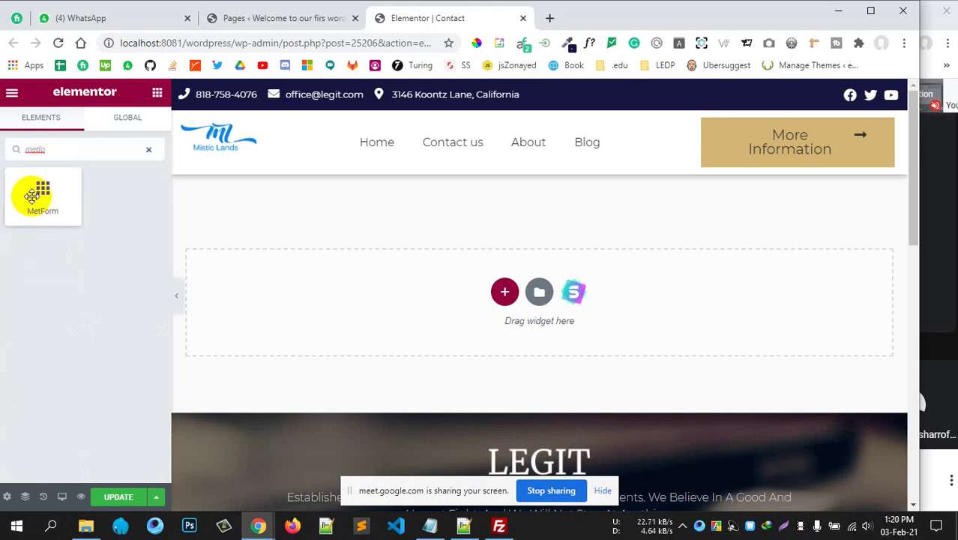
pyautogui.moveTo(30, 195); pyautogui.dragTo(383, 327)
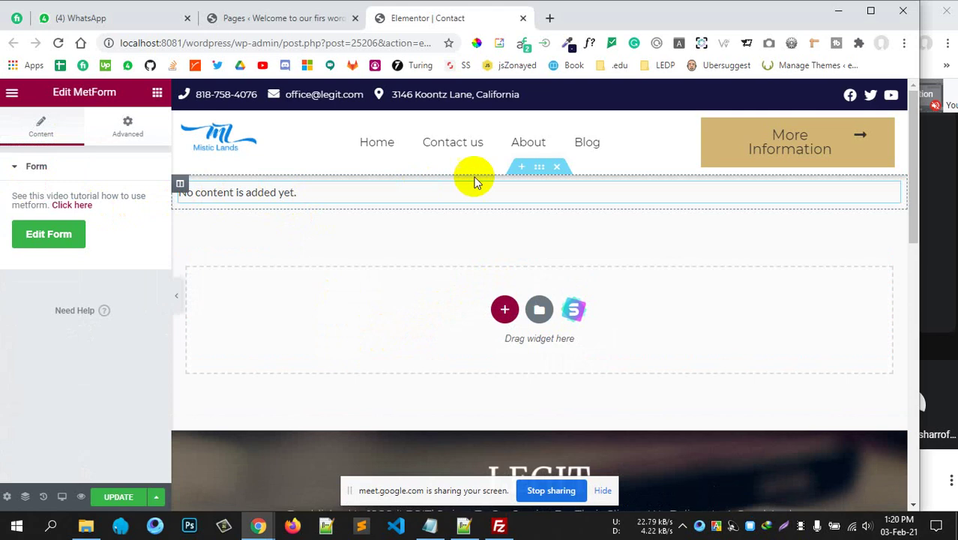
# Create a new form from the Admission Form template and open it in the form editor.
pyautogui.click(58, 235)
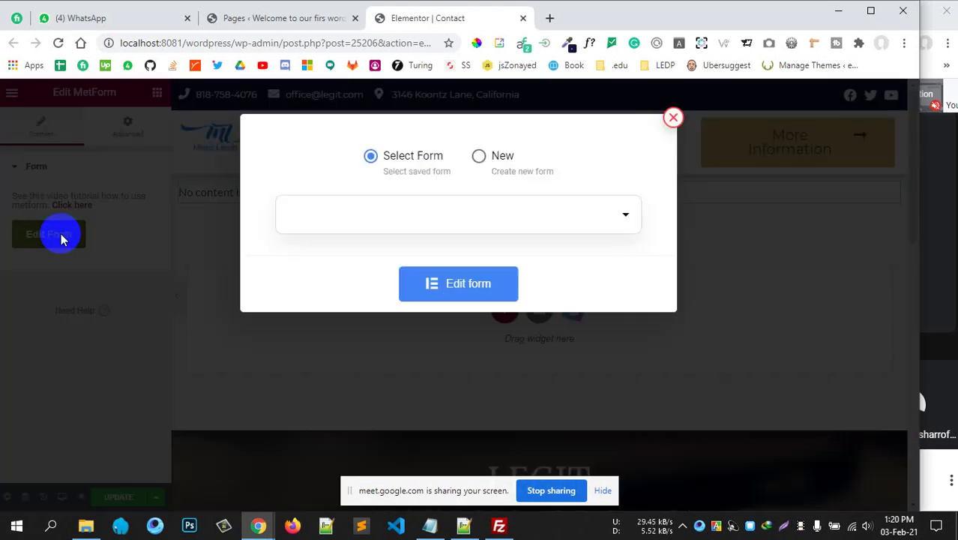
pyautogui.click(478, 156)
pyautogui.click(507, 355)
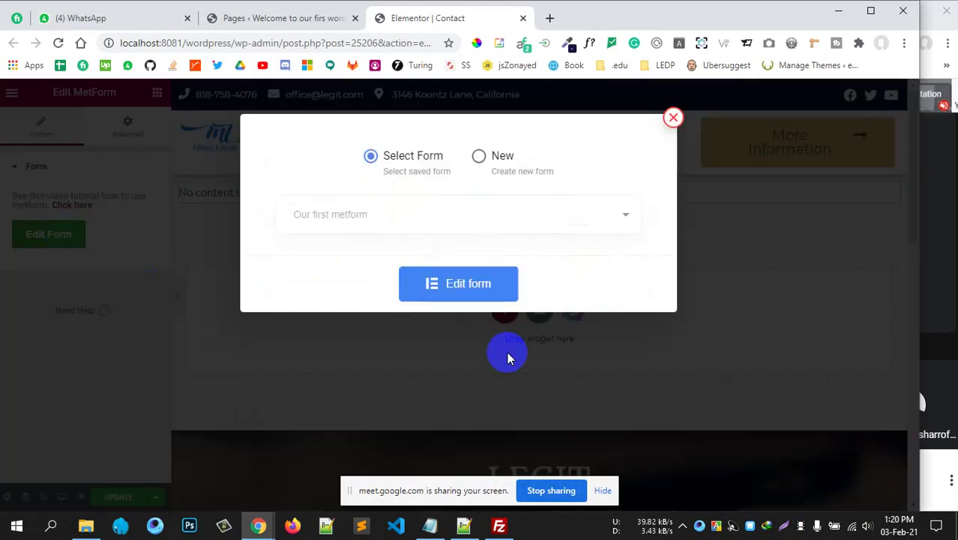
pyautogui.click(478, 156)
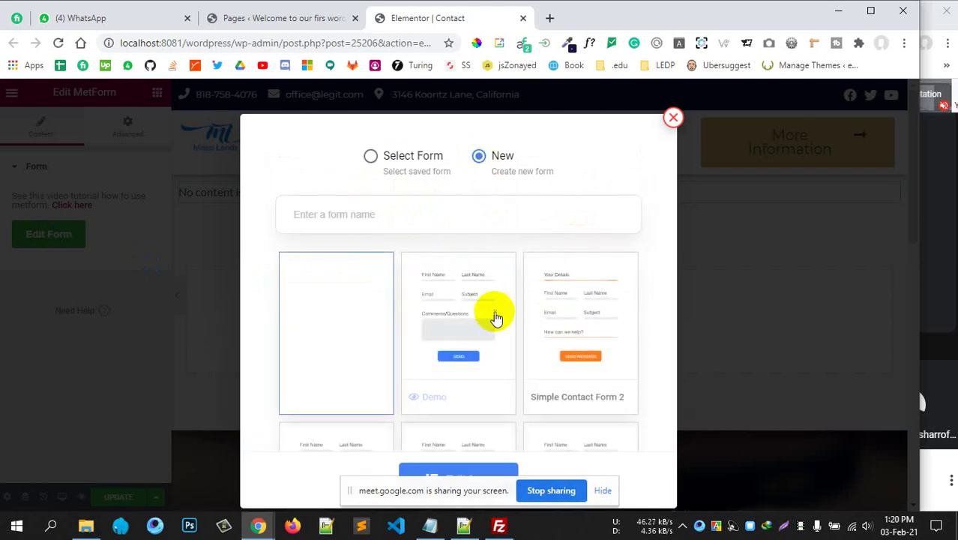
pyautogui.scroll(-2, 551, 337)
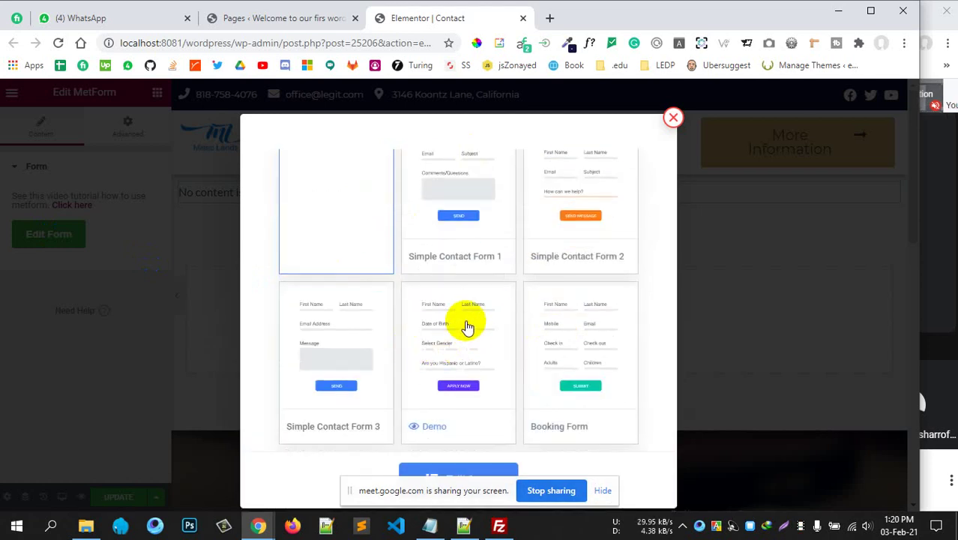
pyautogui.scroll(-5, 464, 326)
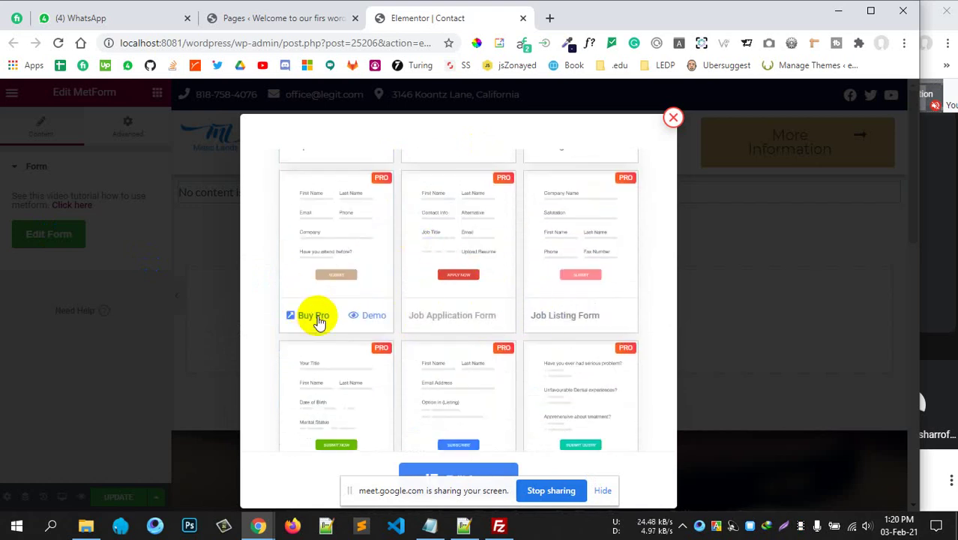
pyautogui.scroll(-2, 367, 390)
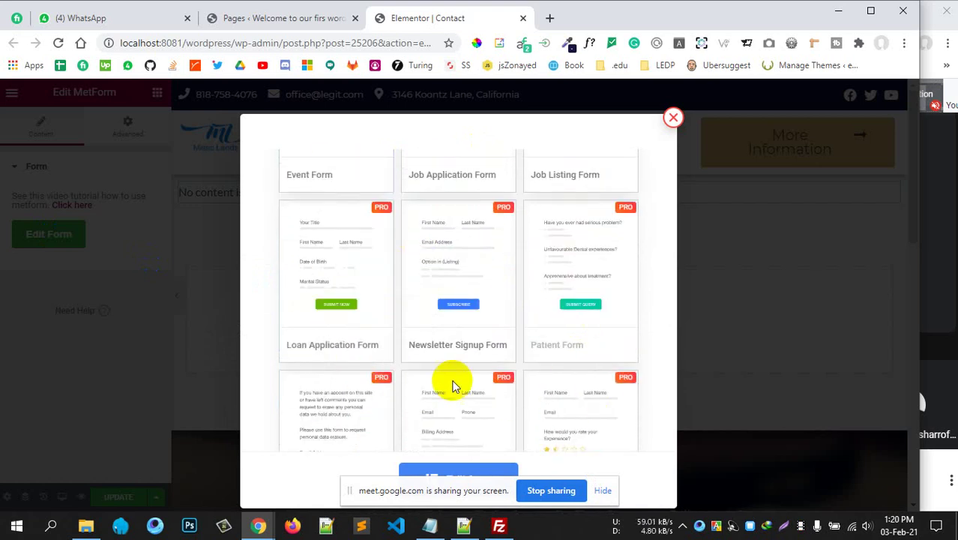
pyautogui.scroll(-3, 451, 379)
pyautogui.scroll(10, 496, 311)
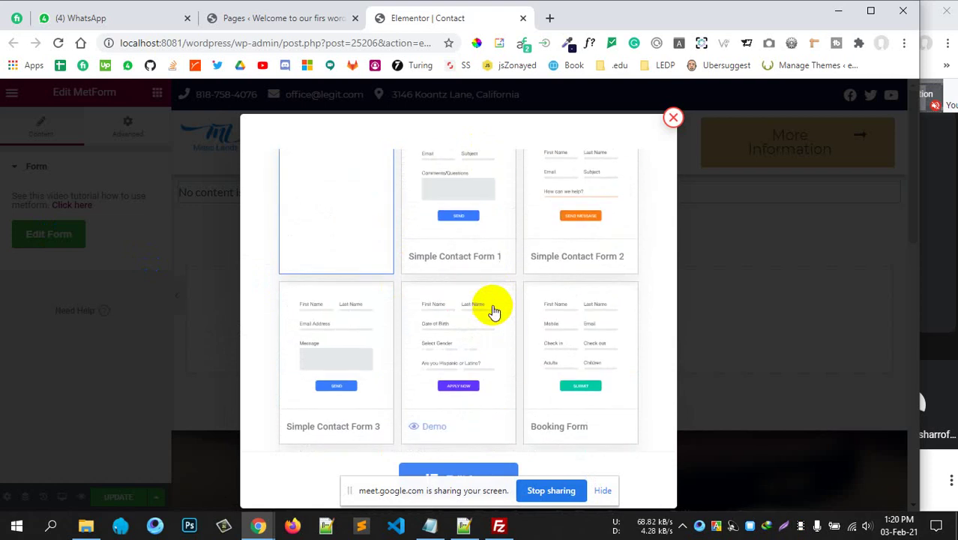
pyautogui.scroll(-2, 525, 279)
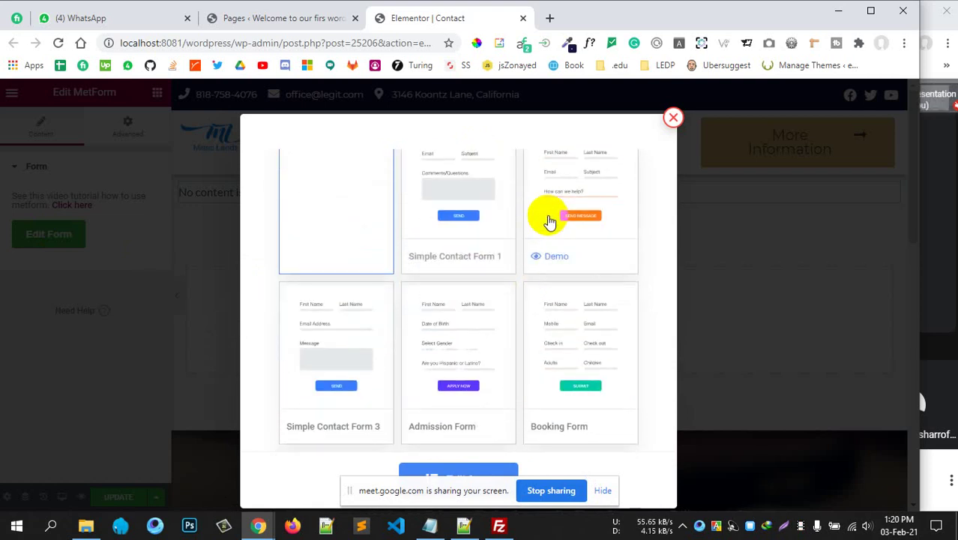
pyautogui.scroll(-1, 491, 333)
pyautogui.click(472, 294)
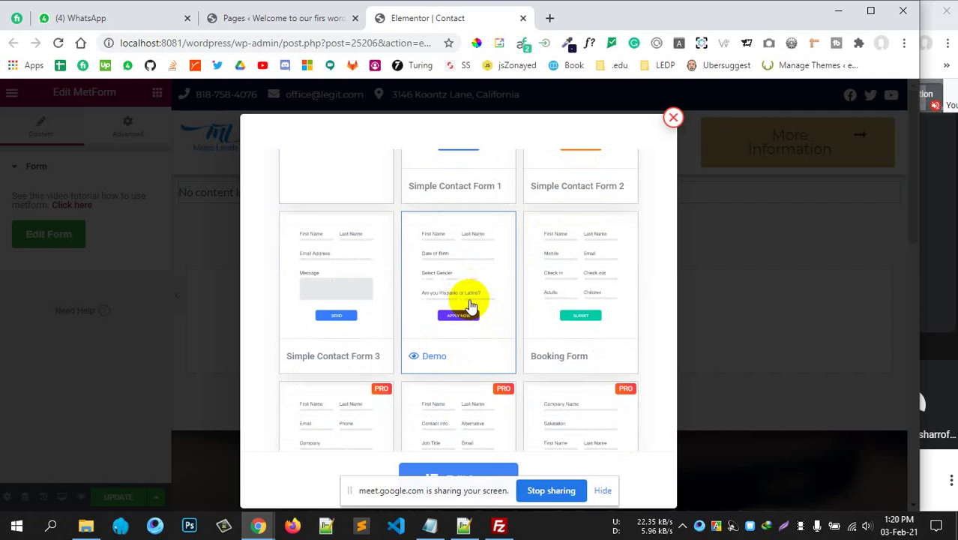
pyautogui.scroll(-3, 524, 396)
pyautogui.moveTo(487, 489); pyautogui.dragTo(718, 498)
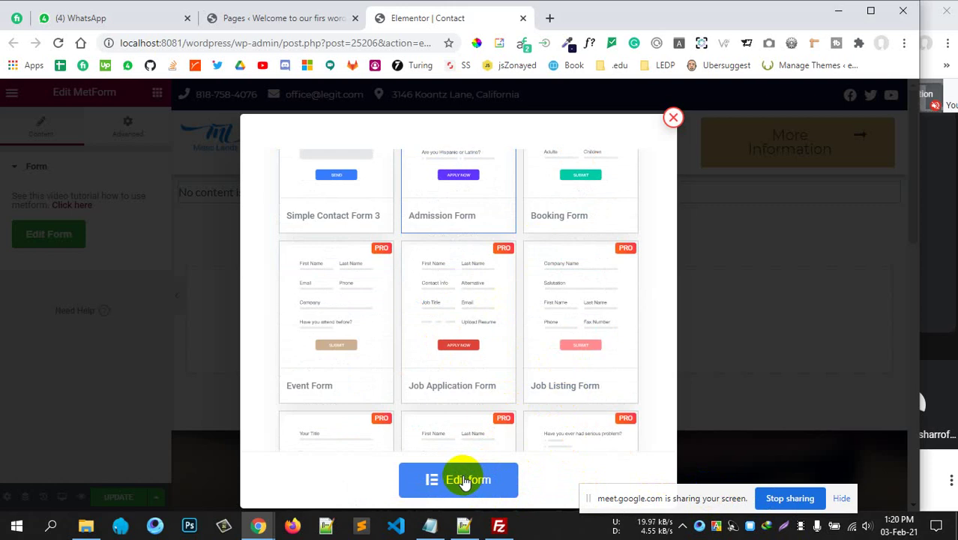
pyautogui.click(555, 430)
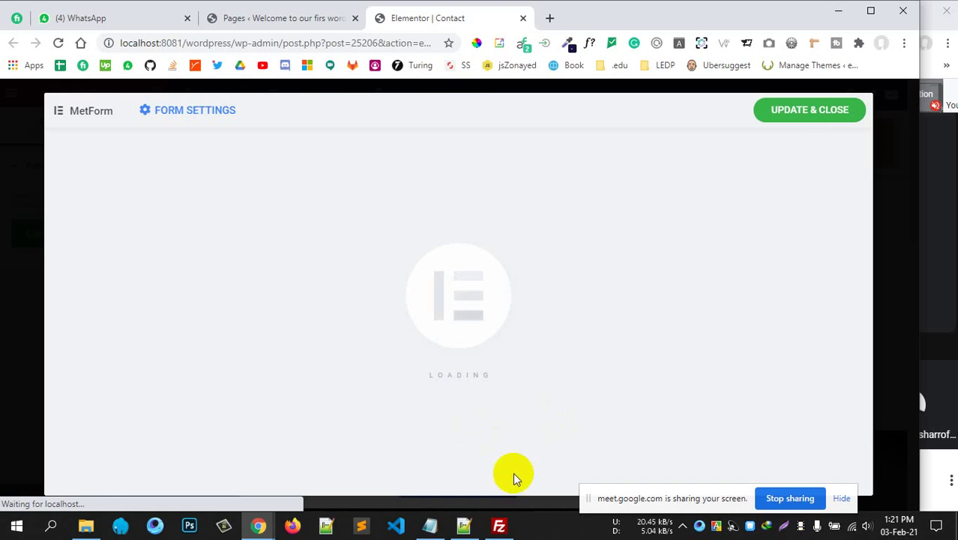
# Look through the Email field's Input, Label, Placeholder and Help Text style sections without changing them.
pyautogui.moveTo(669, 498); pyautogui.dragTo(545, 422)
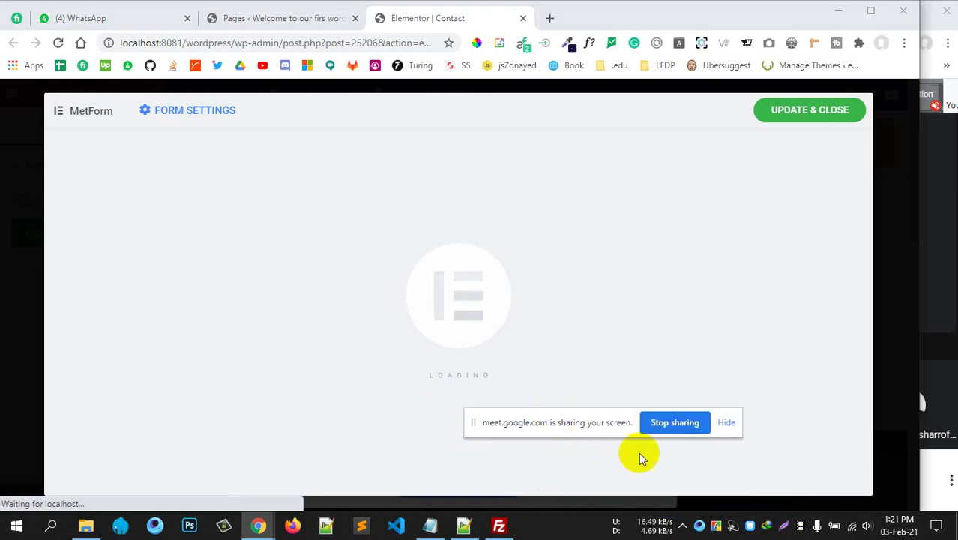
pyautogui.click(726, 423)
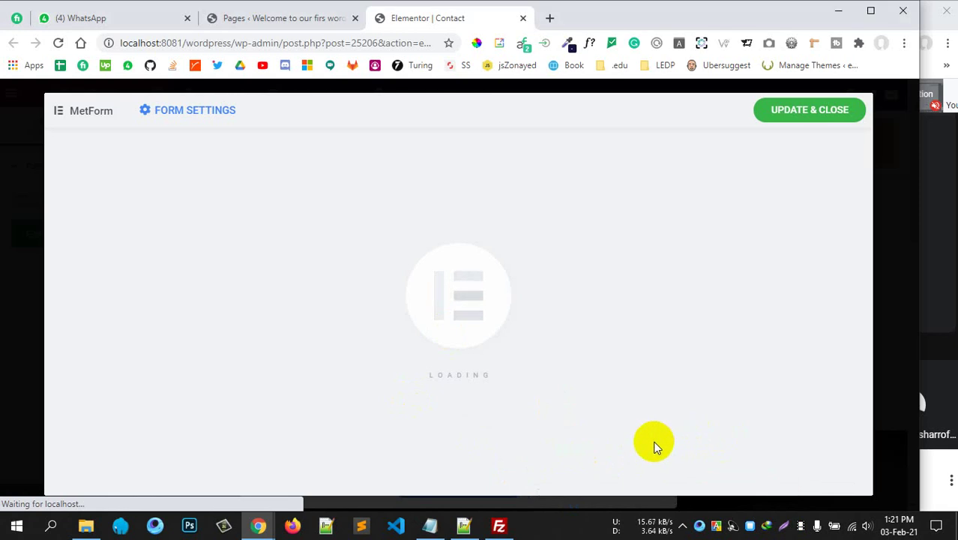
pyautogui.scroll(-5, 392, 271)
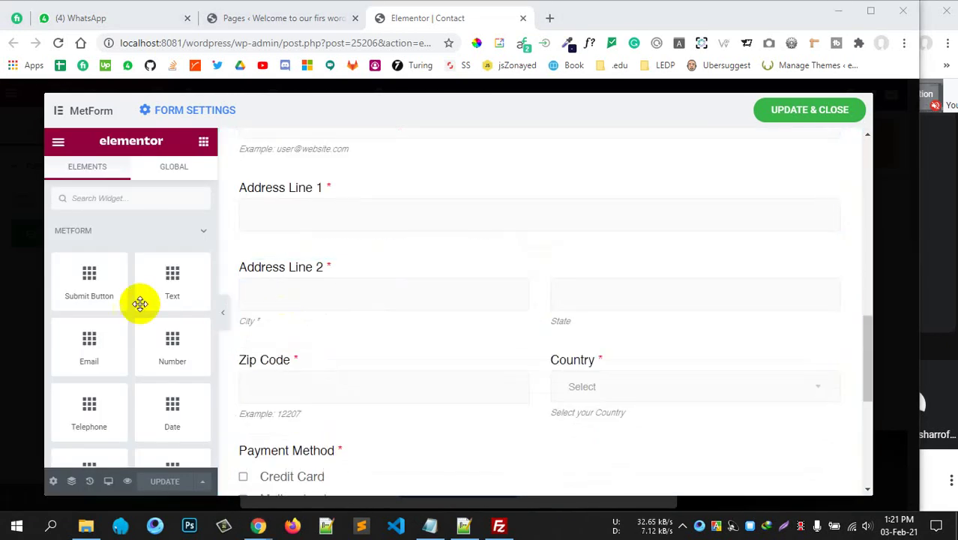
pyautogui.scroll(2, 326, 237)
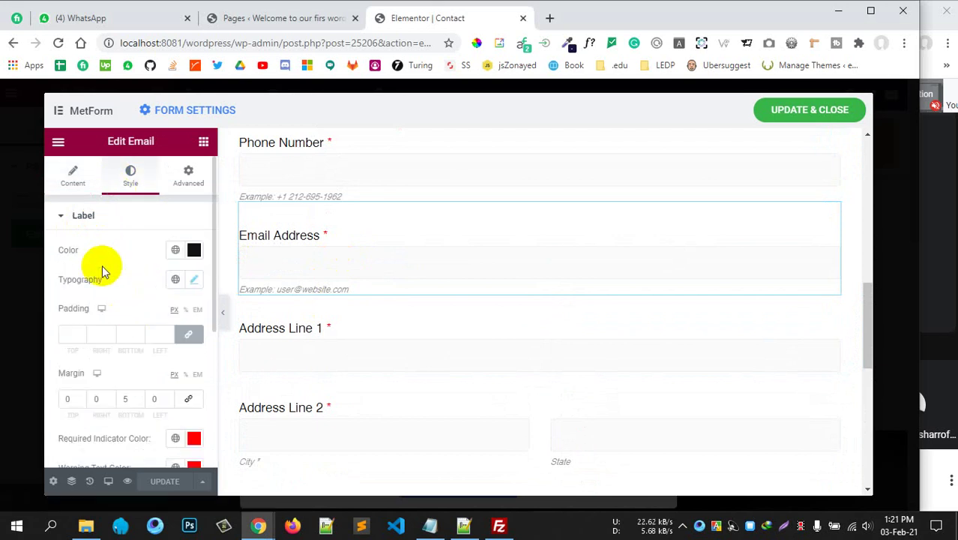
pyautogui.scroll(-3, 66, 255)
pyautogui.scroll(-1, 66, 255)
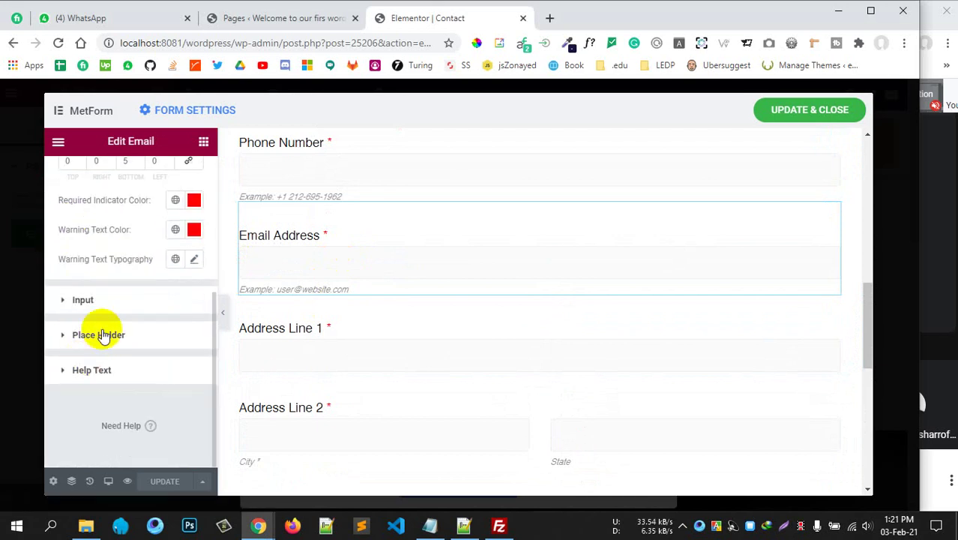
pyautogui.click(107, 293)
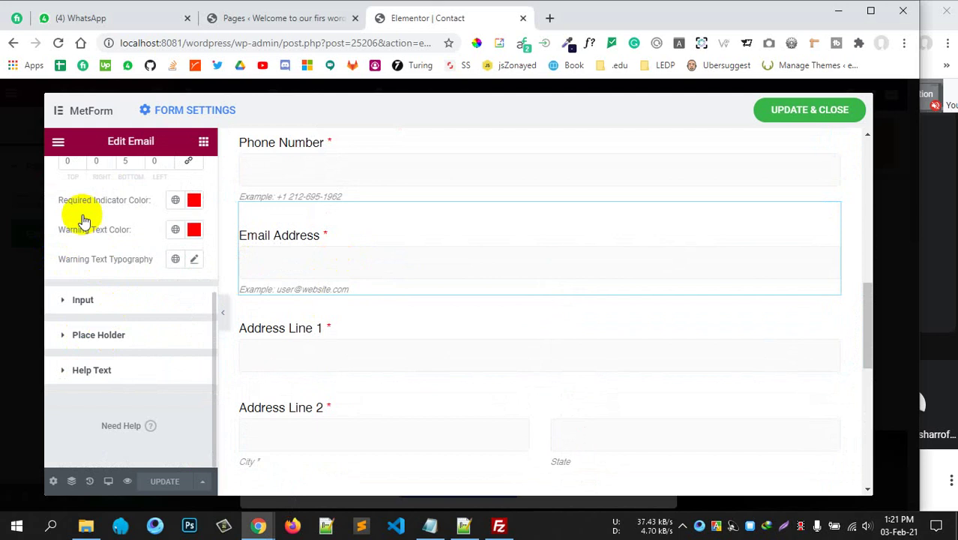
pyautogui.click(111, 215)
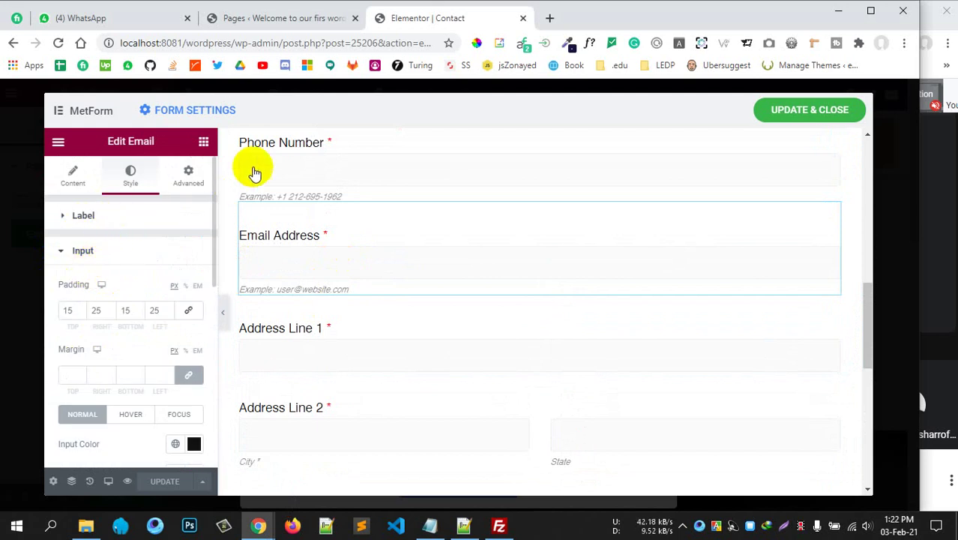
pyautogui.click(105, 217)
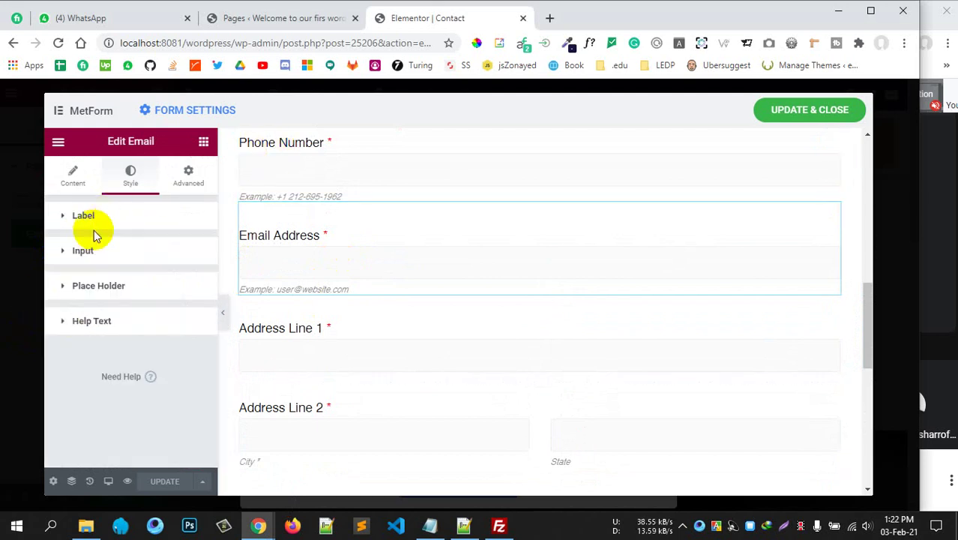
pyautogui.click(98, 286)
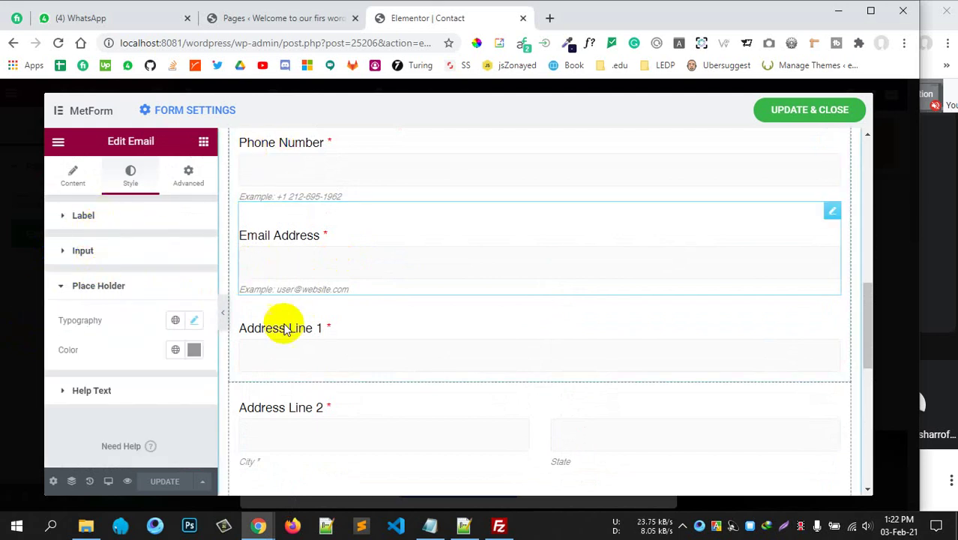
pyautogui.click(134, 284)
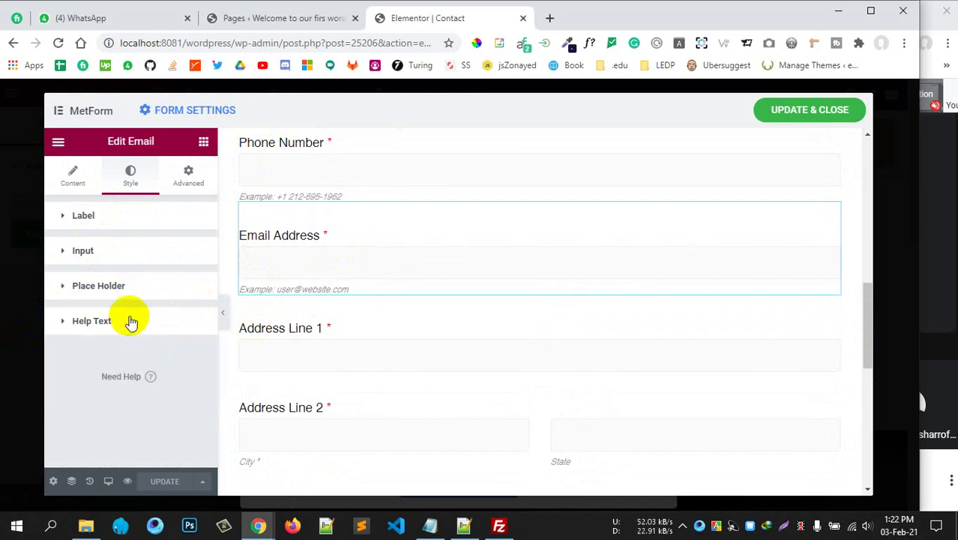
pyautogui.click(131, 322)
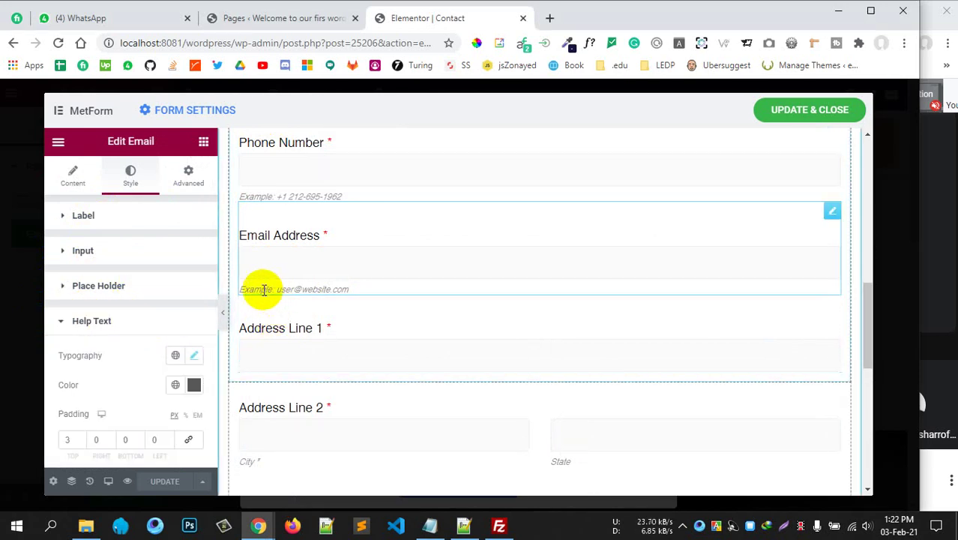
pyautogui.scroll(-2, 147, 335)
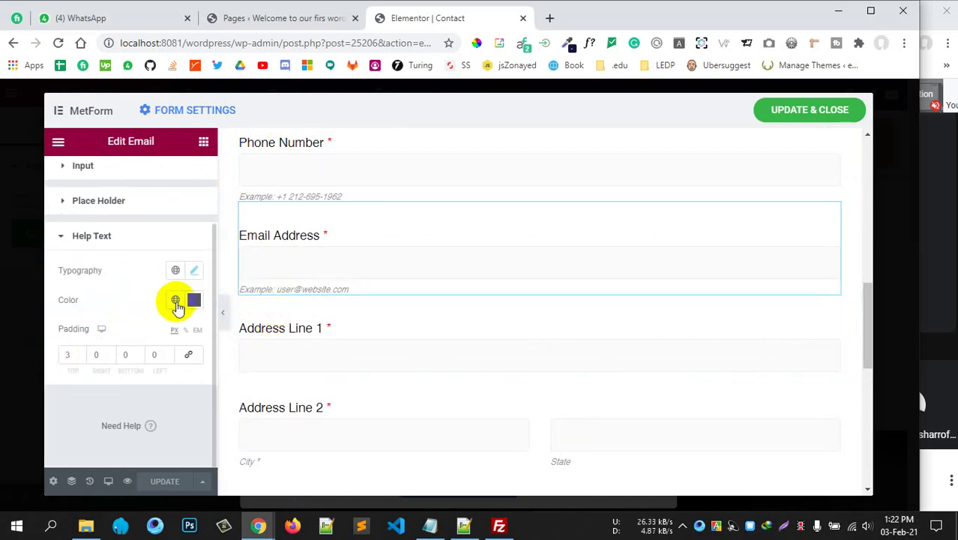
pyautogui.click(124, 238)
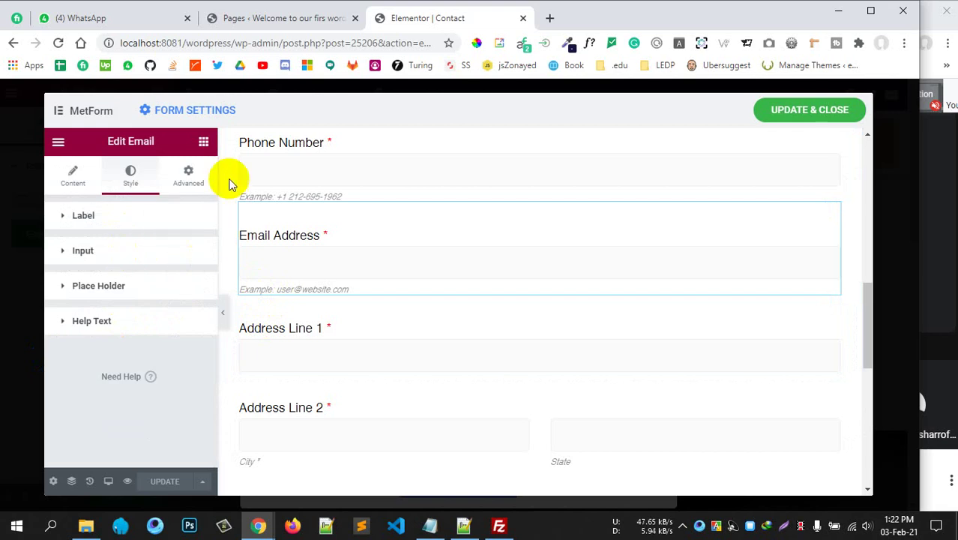
# Check the Email field's Advanced custom attributes, return to Content, then save and close the form.
pyautogui.click(184, 180)
pyautogui.scroll(-5, 75, 339)
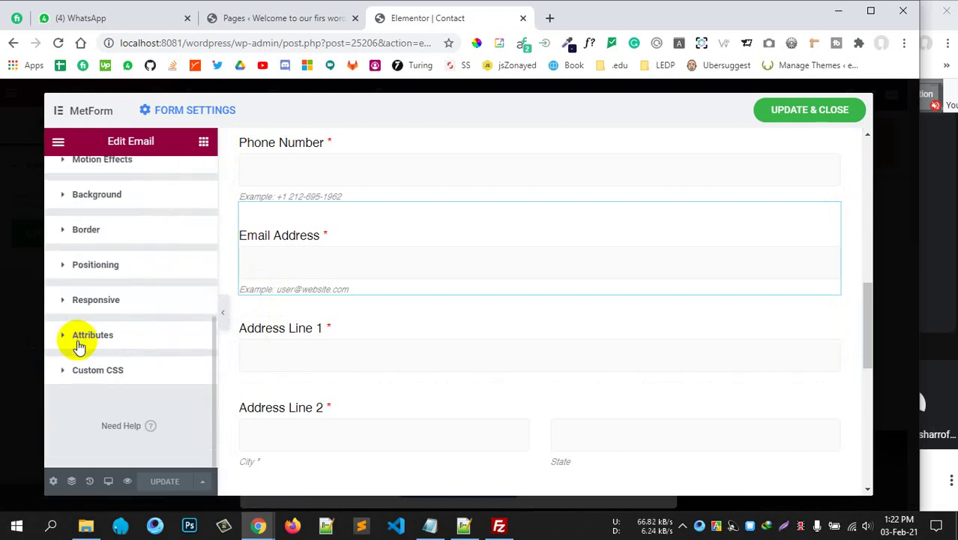
pyautogui.click(105, 335)
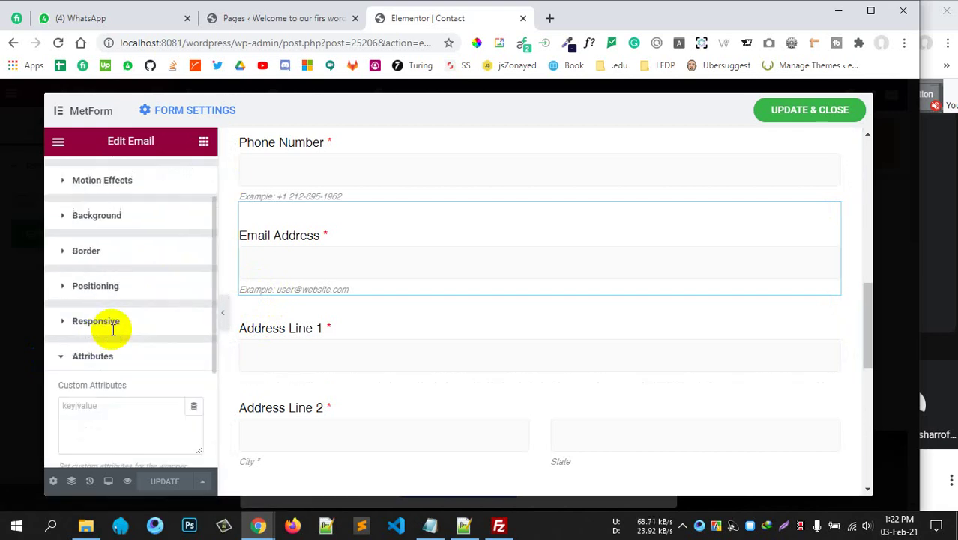
pyautogui.click(116, 195)
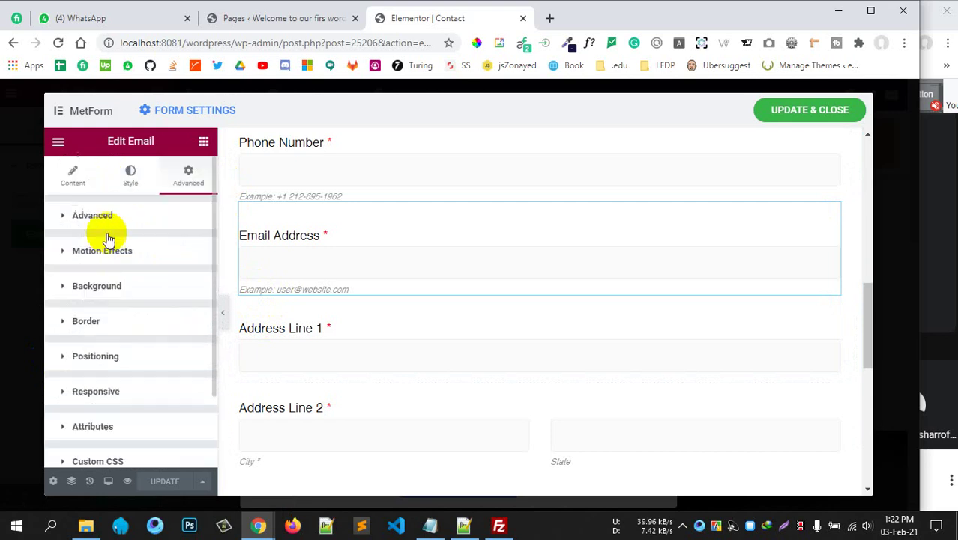
pyautogui.scroll(-2, 119, 375)
pyautogui.scroll(2, 118, 375)
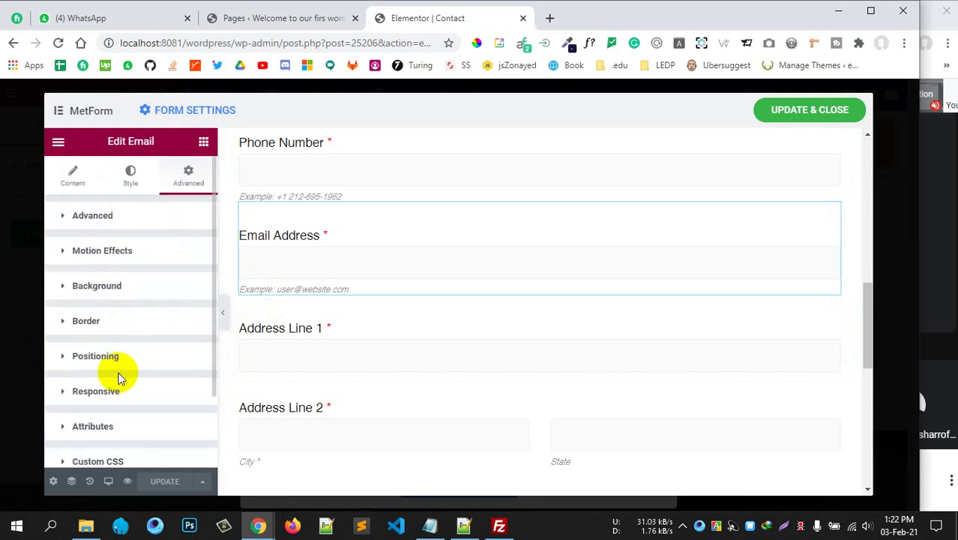
pyautogui.click(72, 174)
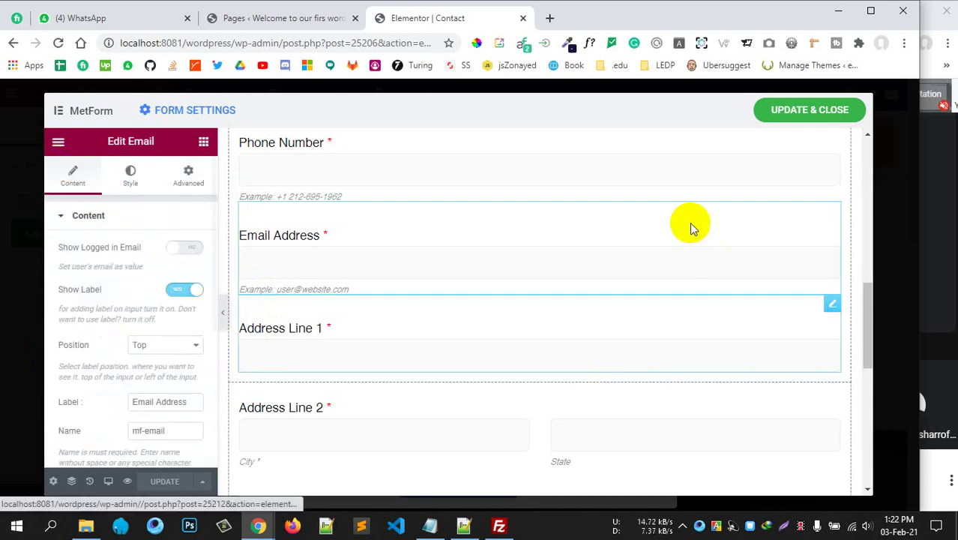
pyautogui.click(768, 114)
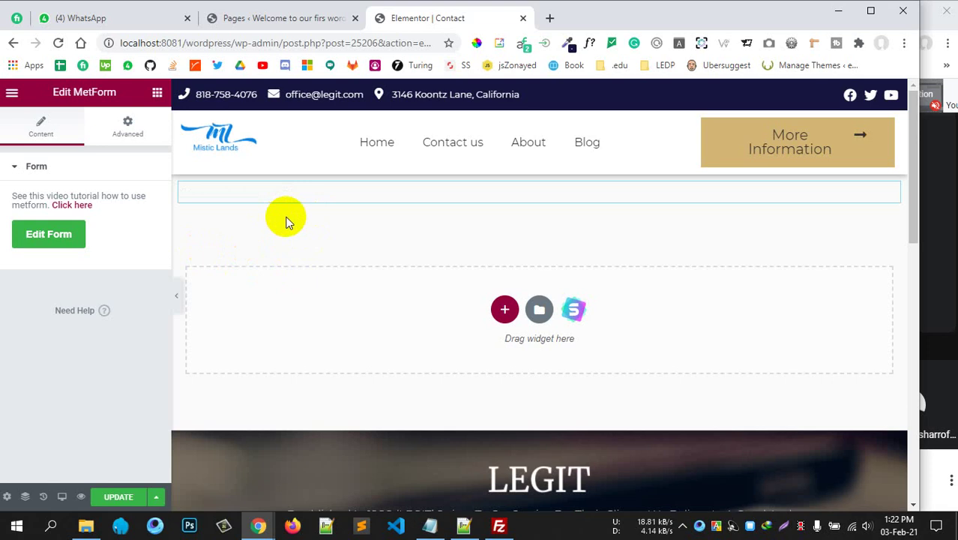
# Review the rendered Admission form on the Contact page and save the page with Update.
pyautogui.scroll(-3, 461, 298)
pyautogui.scroll(-15, 458, 296)
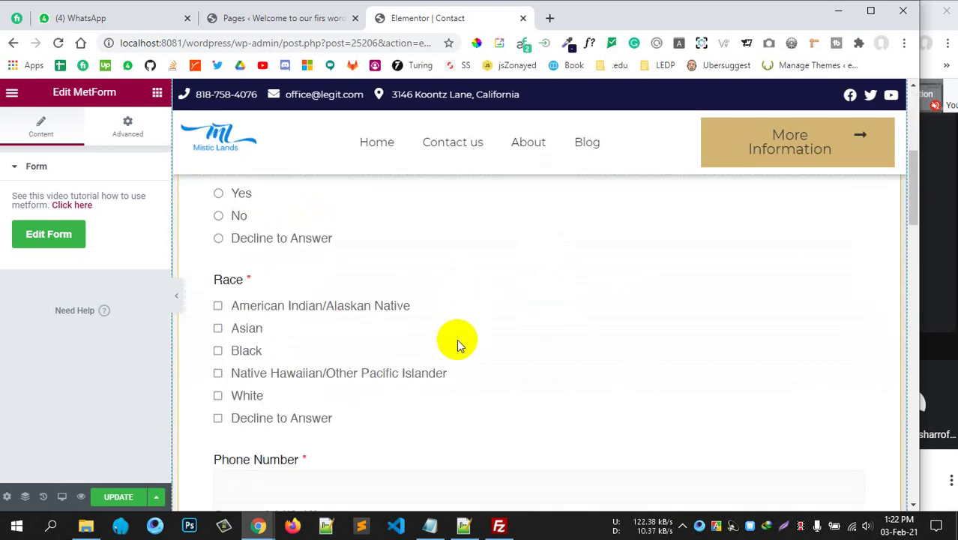
pyautogui.scroll(5, 457, 335)
pyautogui.scroll(15, 457, 334)
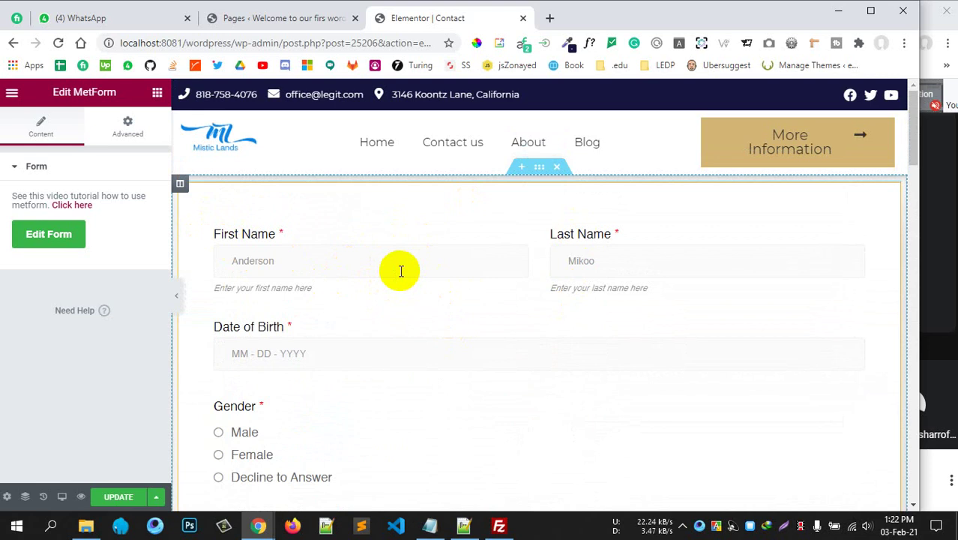
pyautogui.scroll(-10, 537, 276)
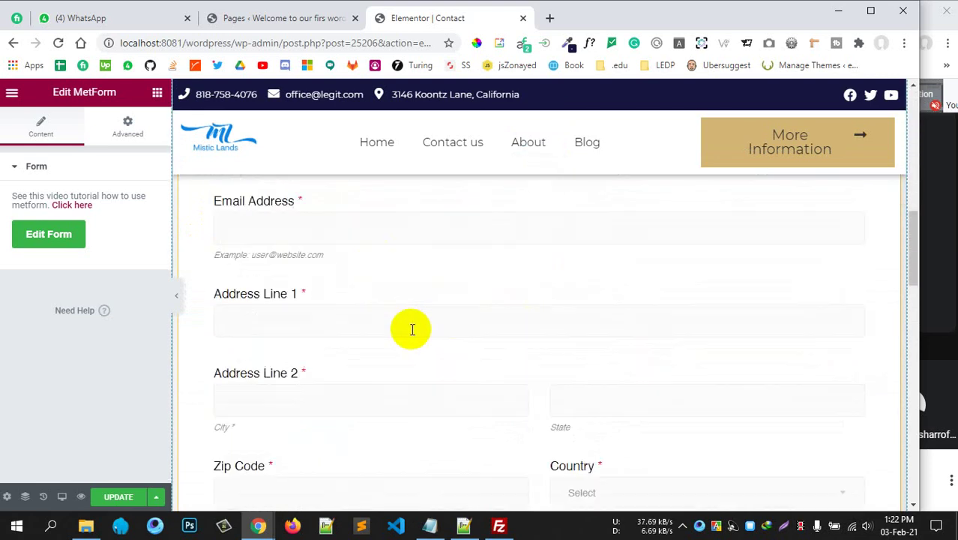
pyautogui.scroll(-10, 331, 323)
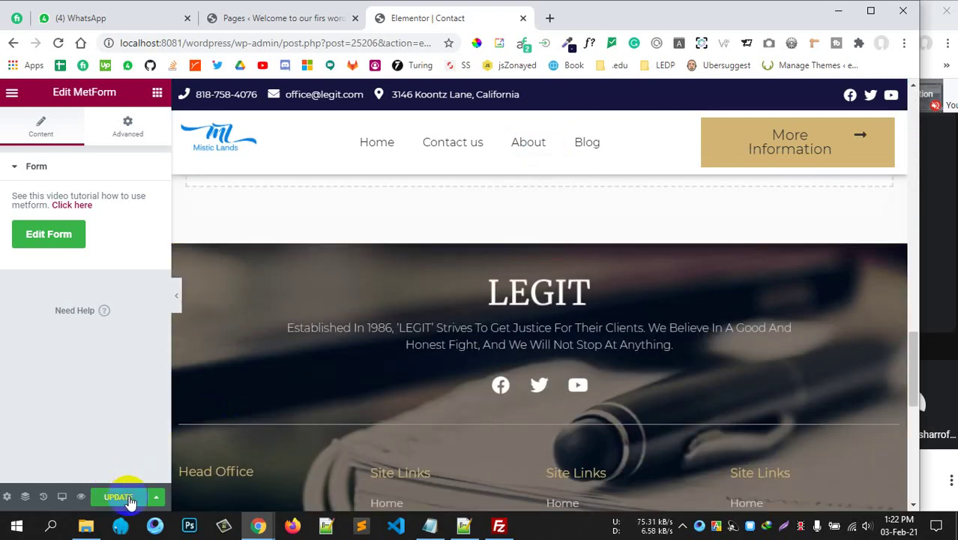
pyautogui.click(129, 501)
pyautogui.scroll(5, 306, 300)
pyautogui.scroll(4, 363, 315)
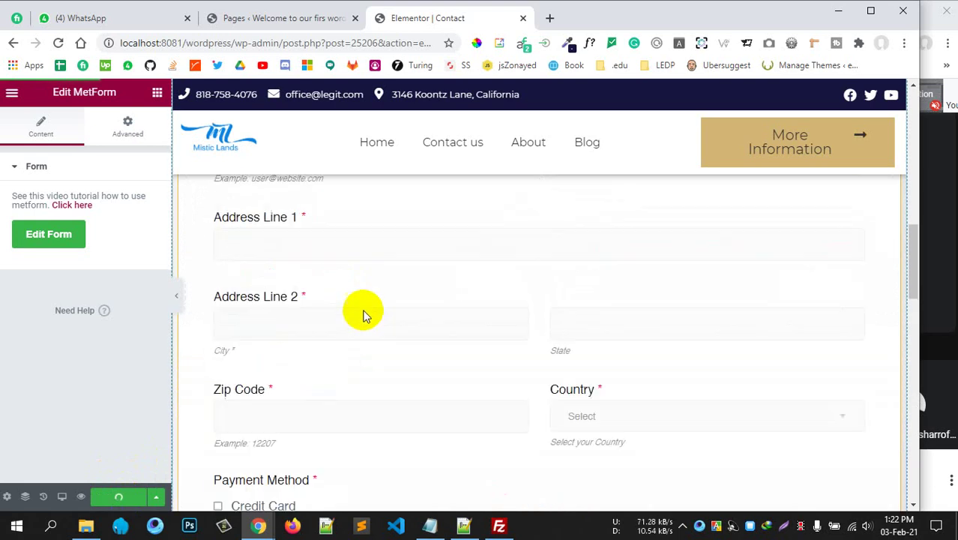
pyautogui.scroll(10, 362, 315)
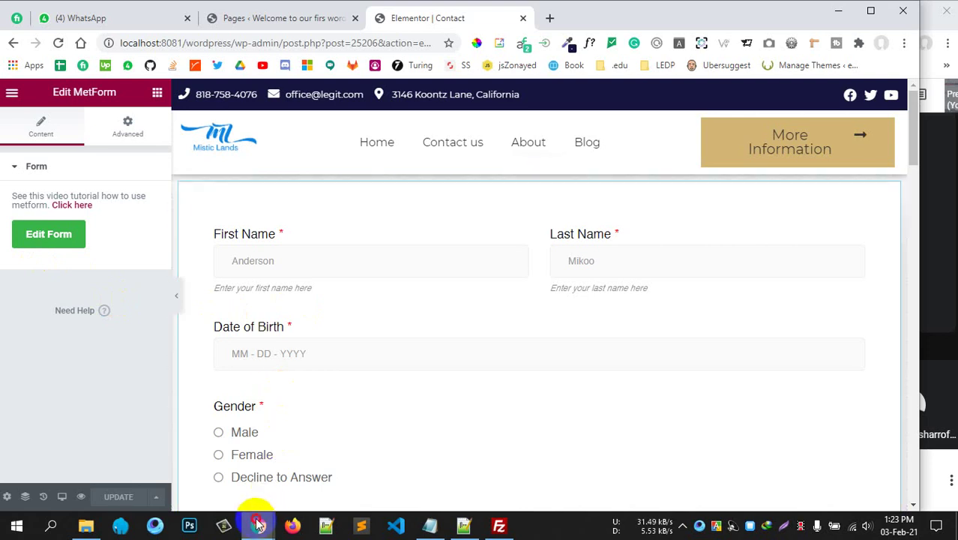
# Reload the live Contact page so the new Admission Form appears.
pyautogui.moveTo(258, 525)
pyautogui.click(467, 454)
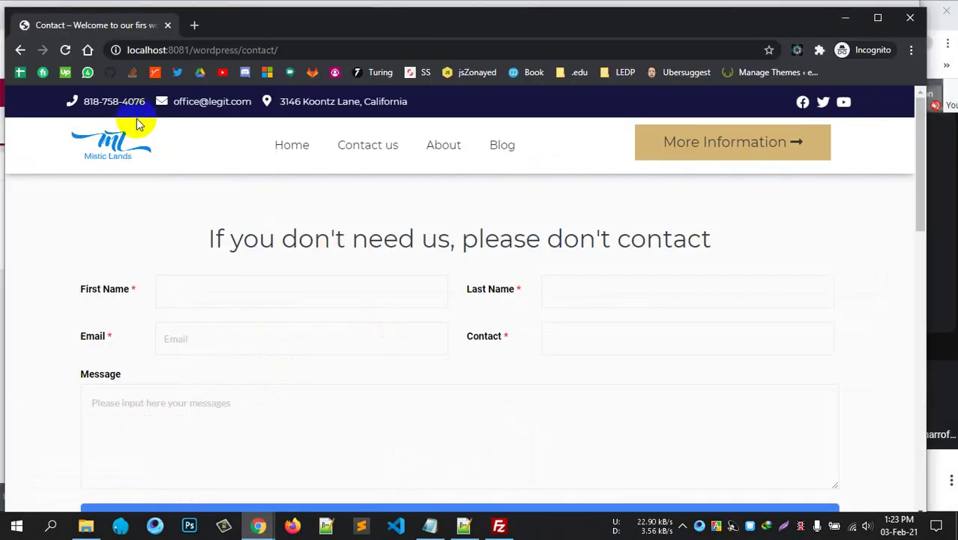
pyautogui.click(65, 50)
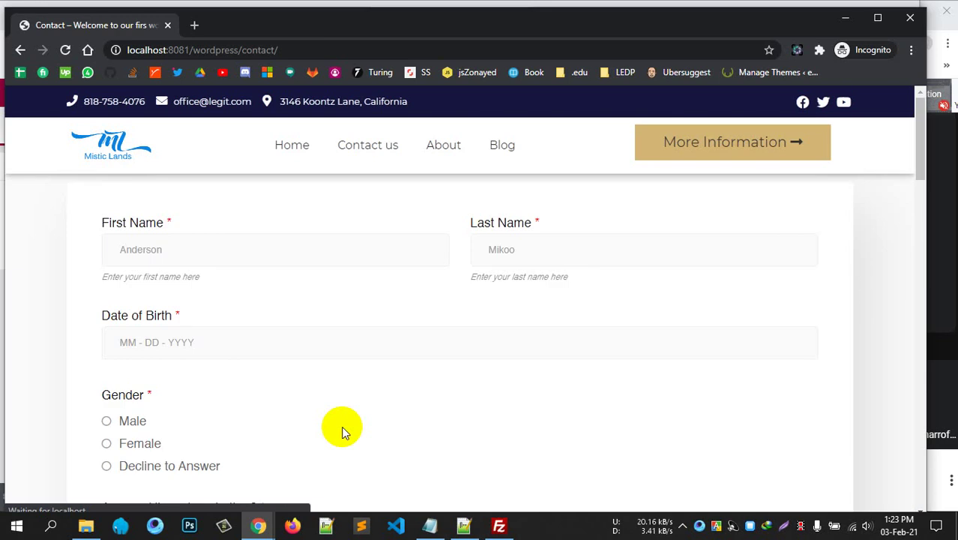
pyautogui.scroll(-12, 504, 257)
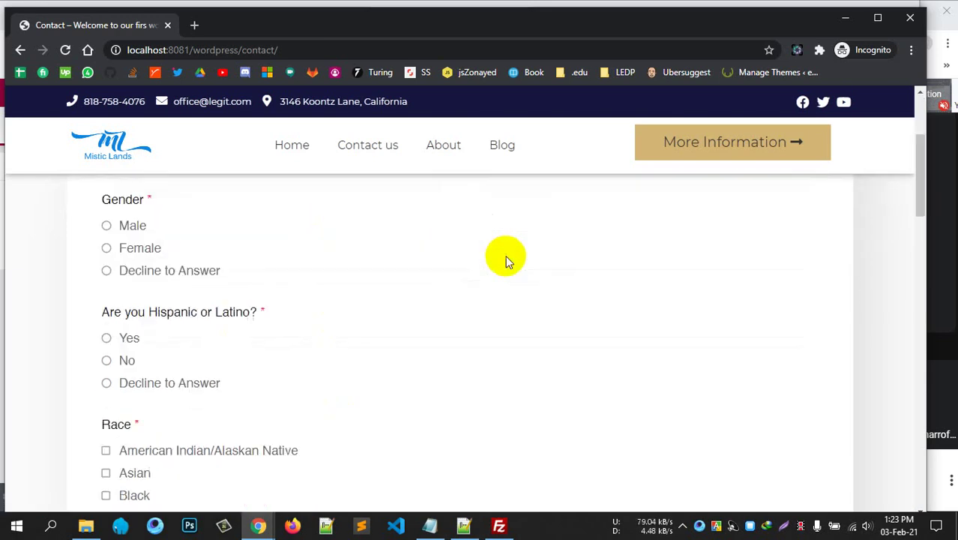
pyautogui.scroll(12, 504, 257)
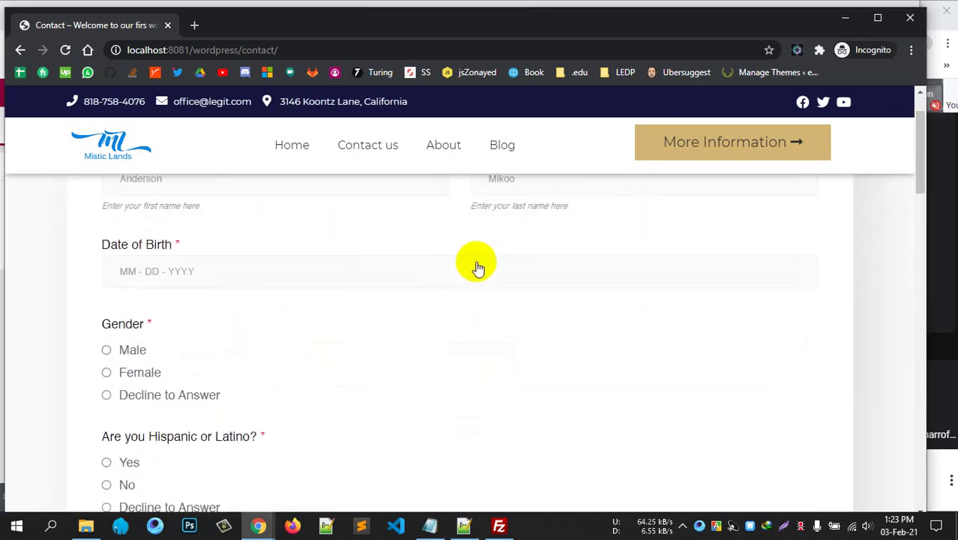
# Enter the applicant's name in both the First Name and Last Name fields.
pyautogui.click(299, 243)
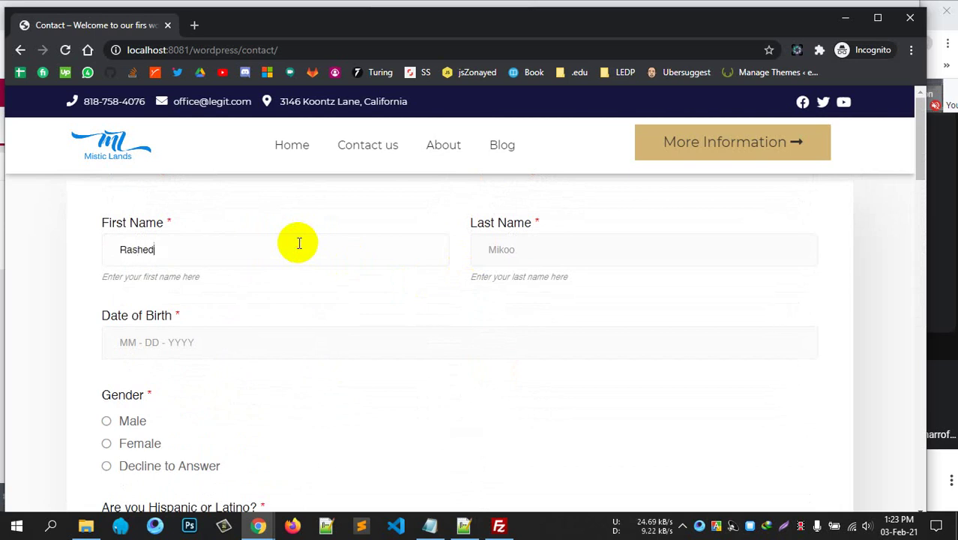
pyautogui.write('Rashed')
pyautogui.hotkey('ctrl', 'a')
pyautogui.hotkey('ctrl', 'c')
pyautogui.click(632, 254)
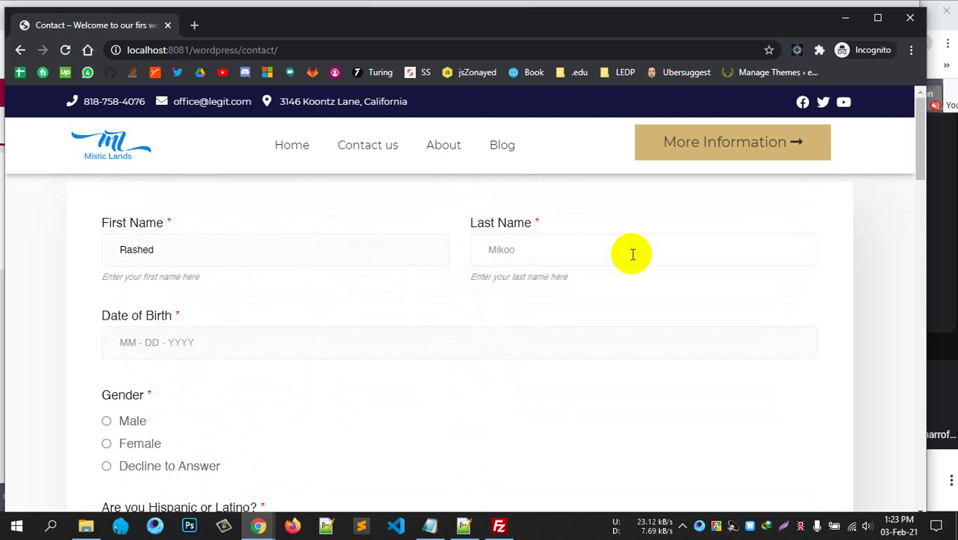
pyautogui.hotkey('ctrl', 'v')
pyautogui.scroll(-1, 487, 278)
pyautogui.click(310, 272)
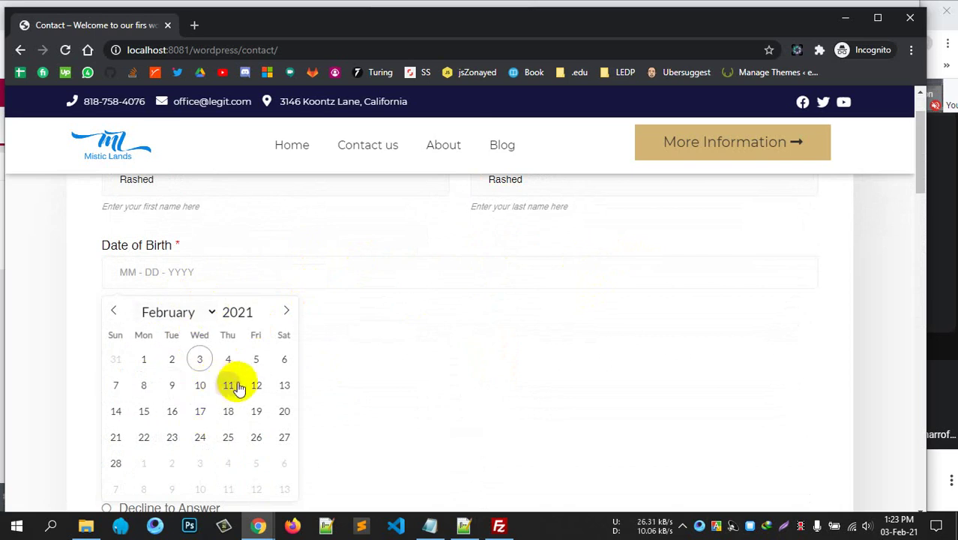
pyautogui.click(251, 311)
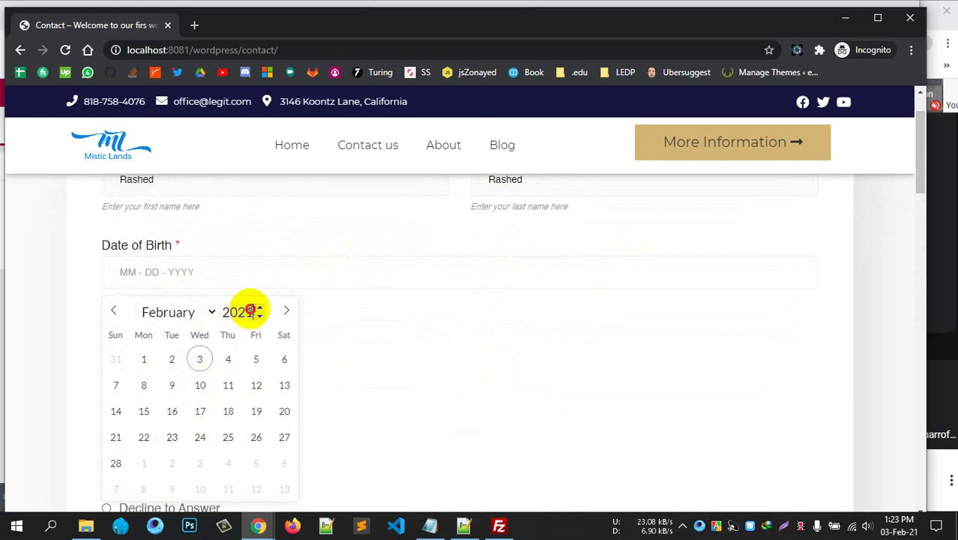
pyautogui.doubleClick(248, 311)
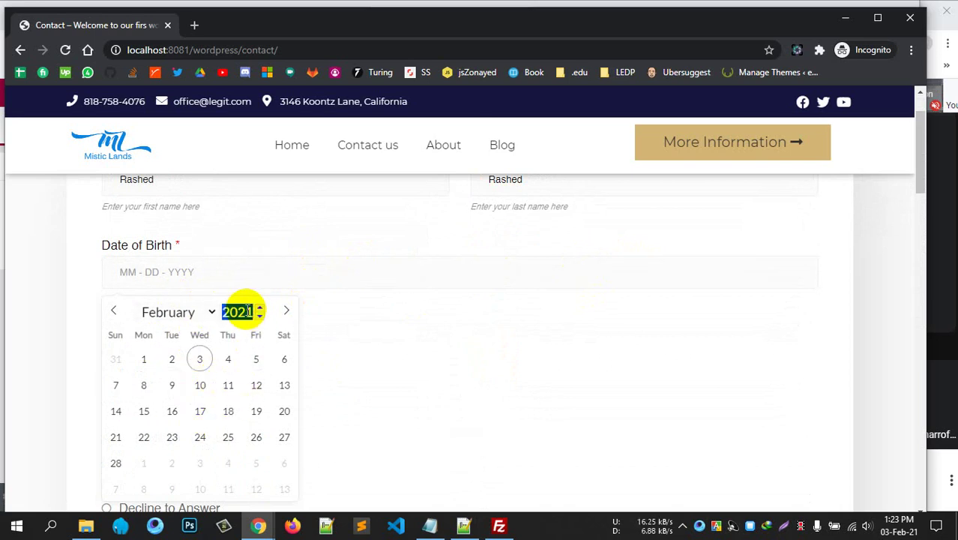
pyautogui.write('1999')
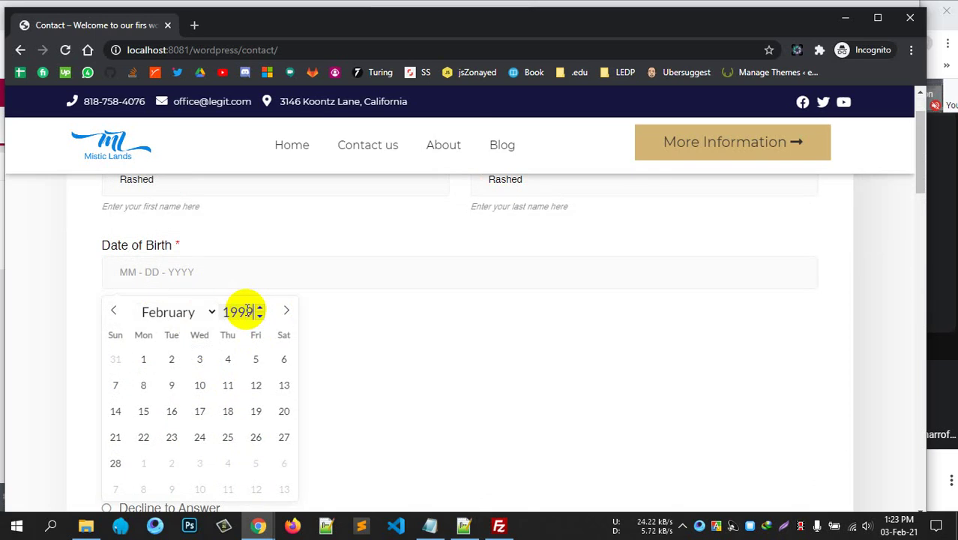
pyautogui.click(239, 366)
# Choose Male for Gender and Decline to Answer for Hispanic/Latino and Race.
pyautogui.scroll(-2, 276, 375)
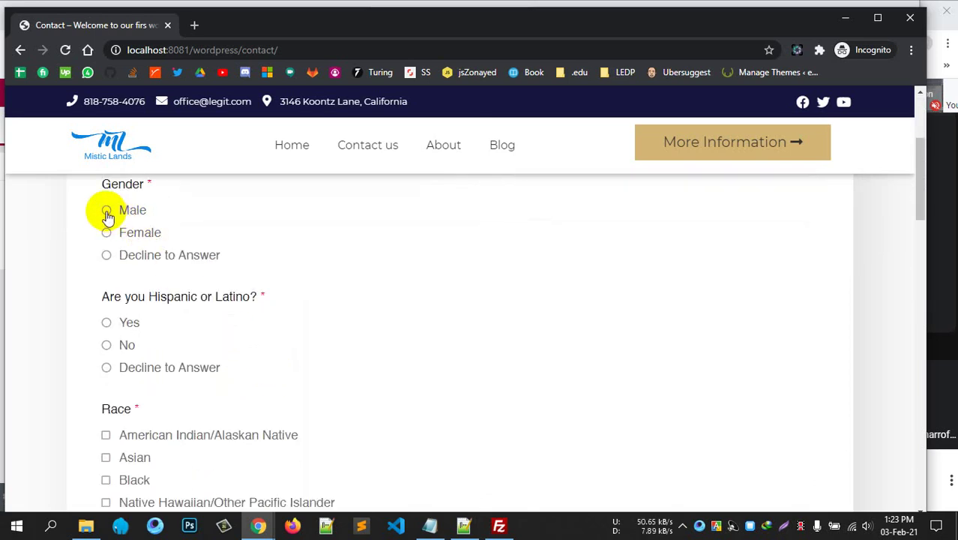
pyautogui.click(107, 210)
pyautogui.scroll(-1, 169, 321)
pyautogui.scroll(1, 169, 321)
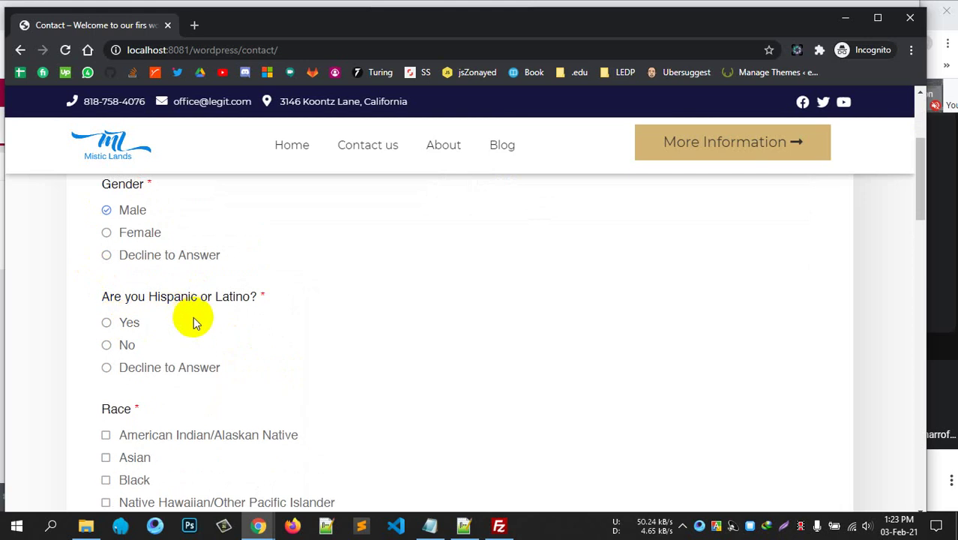
pyautogui.click(105, 369)
pyautogui.scroll(-3, 173, 368)
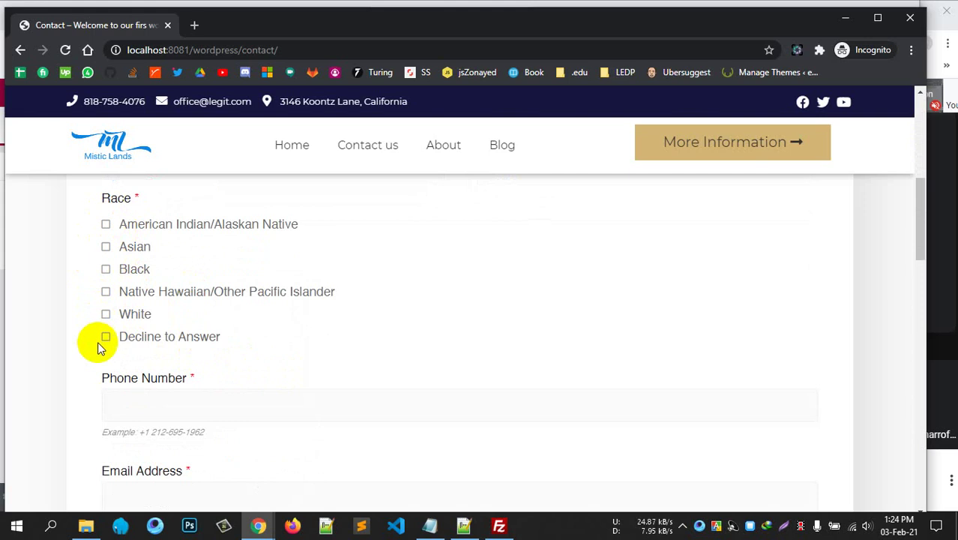
pyautogui.click(106, 336)
pyautogui.scroll(-2, 225, 300)
# Enter the phone number, close the welcome popup, and paste the example e-mail address.
pyautogui.click(216, 270)
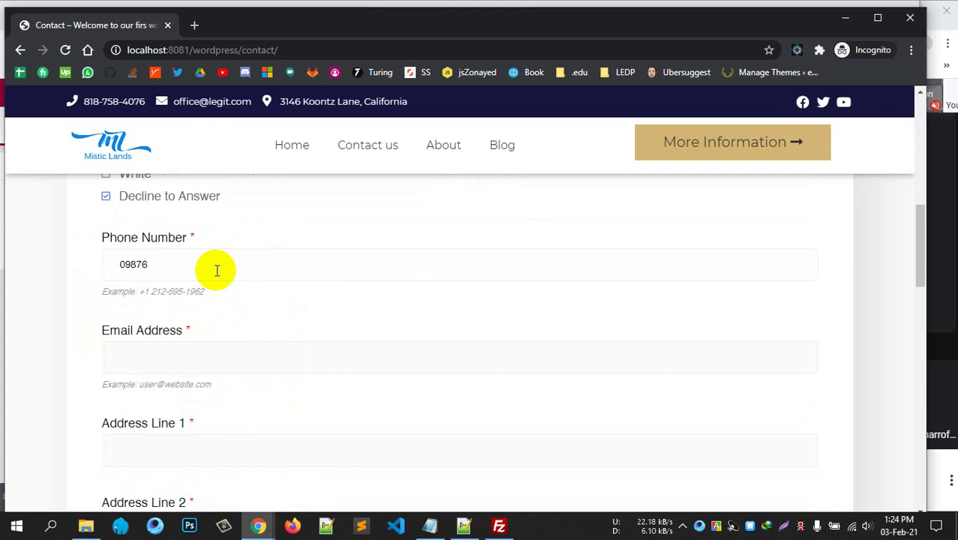
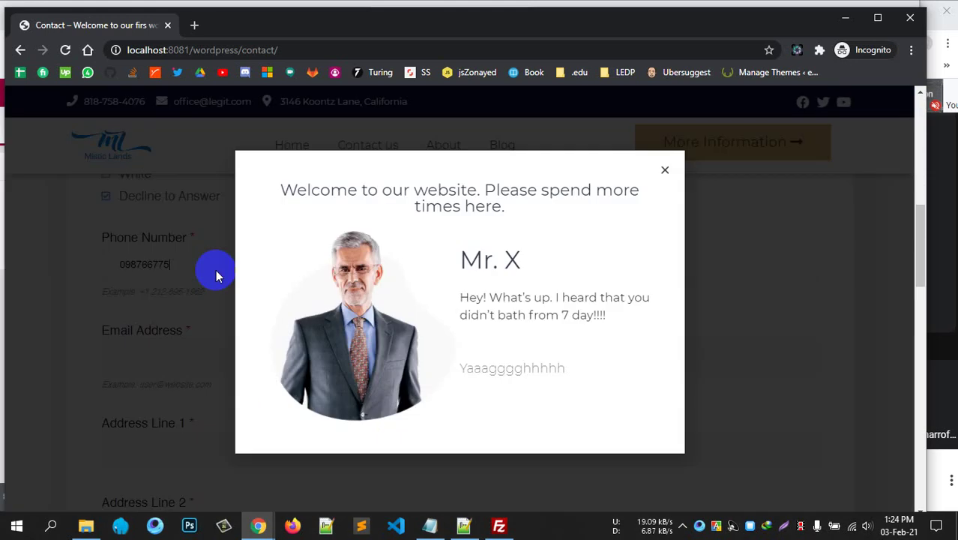
pyautogui.click(662, 168)
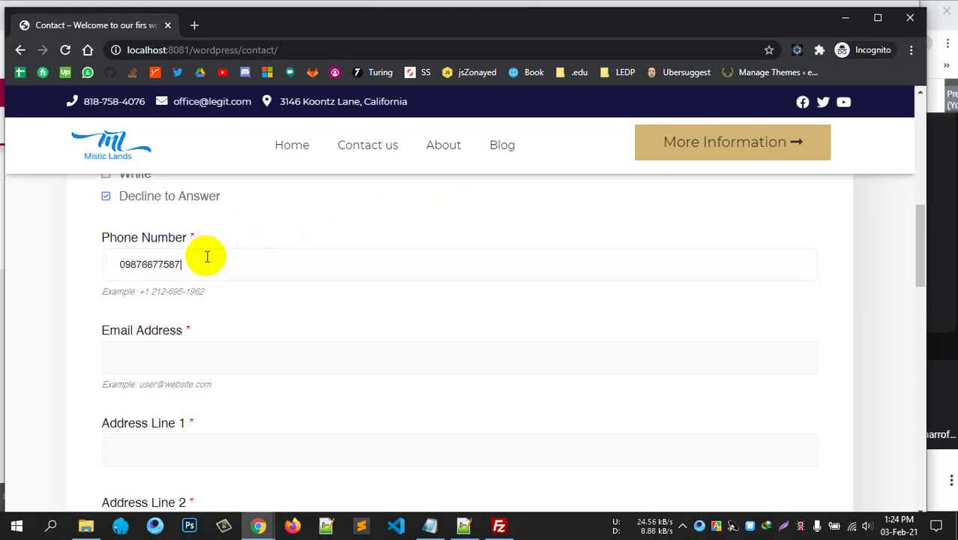
pyautogui.click(252, 350)
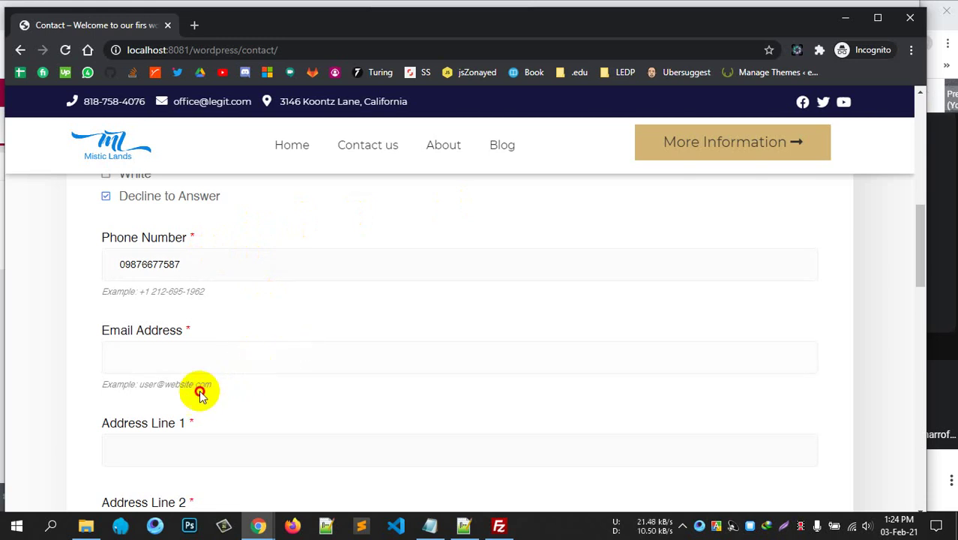
pyautogui.moveTo(199, 391); pyautogui.dragTo(153, 385)
pyautogui.hotkey('ctrl', 'c')
pyautogui.click(206, 350)
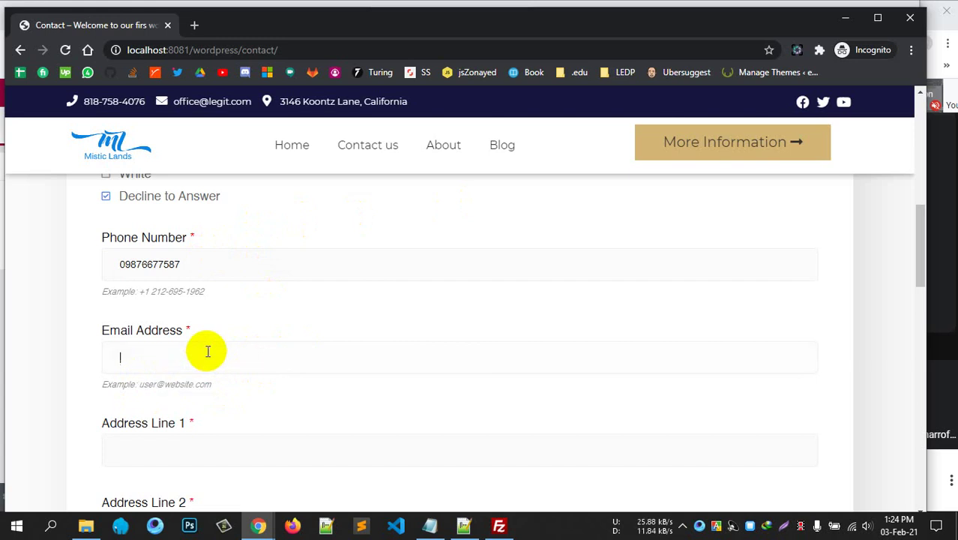
pyautogui.hotkey('ctrl', 'v')
# Fill Address Line 1 and City with the same town name.
pyautogui.scroll(-2, 293, 343)
pyautogui.click(253, 312)
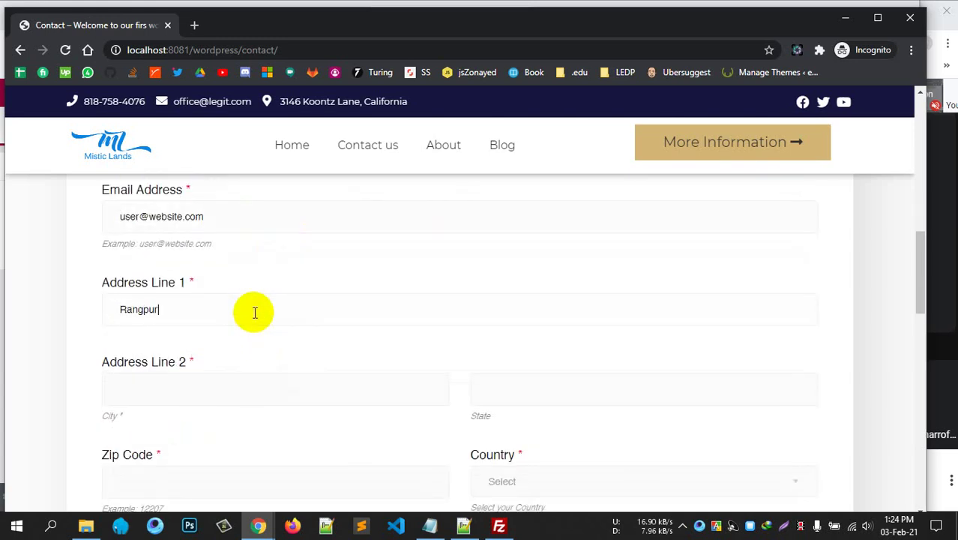
pyautogui.write('Rangpur')
pyautogui.hotkey('ctrl', 'a')
pyautogui.hotkey('ctrl', 'c')
pyautogui.click(250, 376)
pyautogui.hotkey('ctrl', 'v')
# Enter Zip Code 5400 and select United States as the country.
pyautogui.scroll(-2, 259, 368)
pyautogui.click(250, 337)
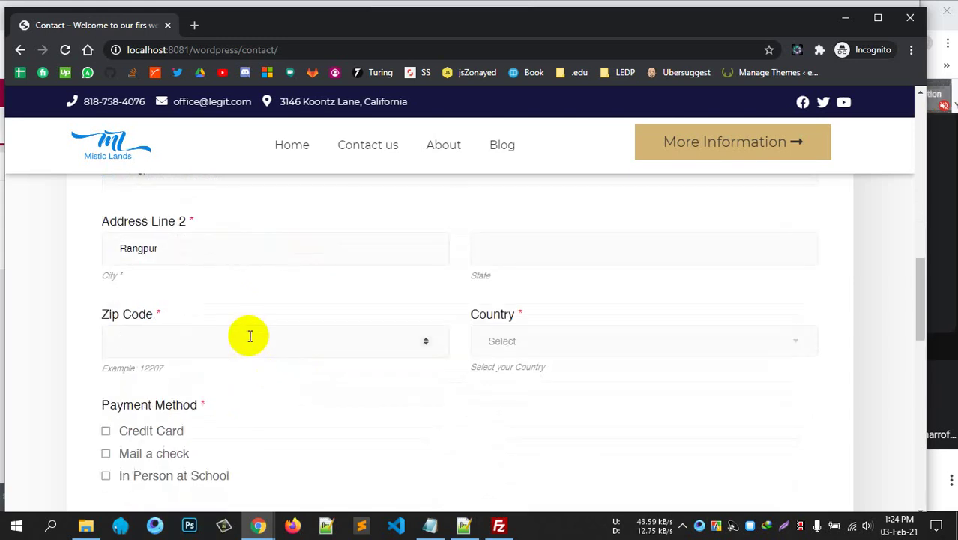
pyautogui.write('5400')
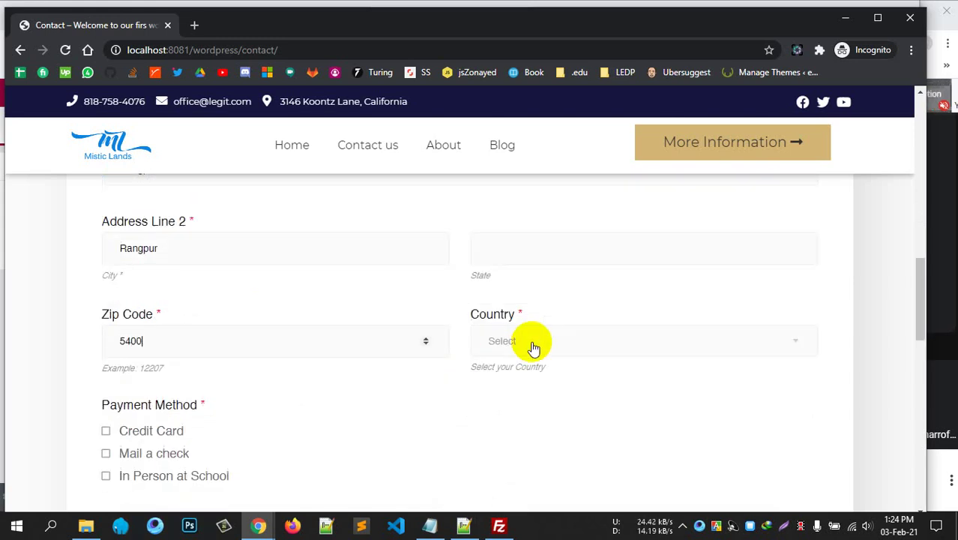
pyautogui.click(538, 343)
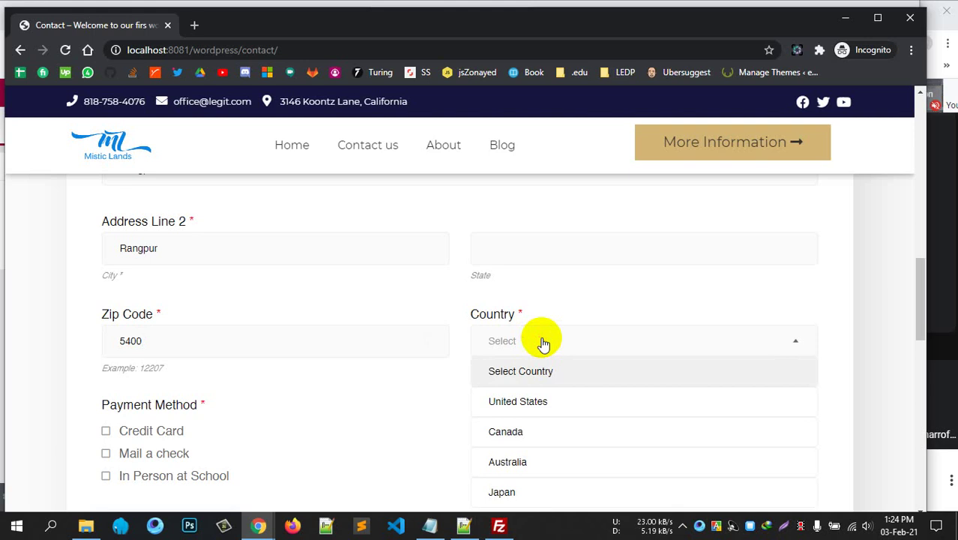
pyautogui.scroll(-1, 554, 345)
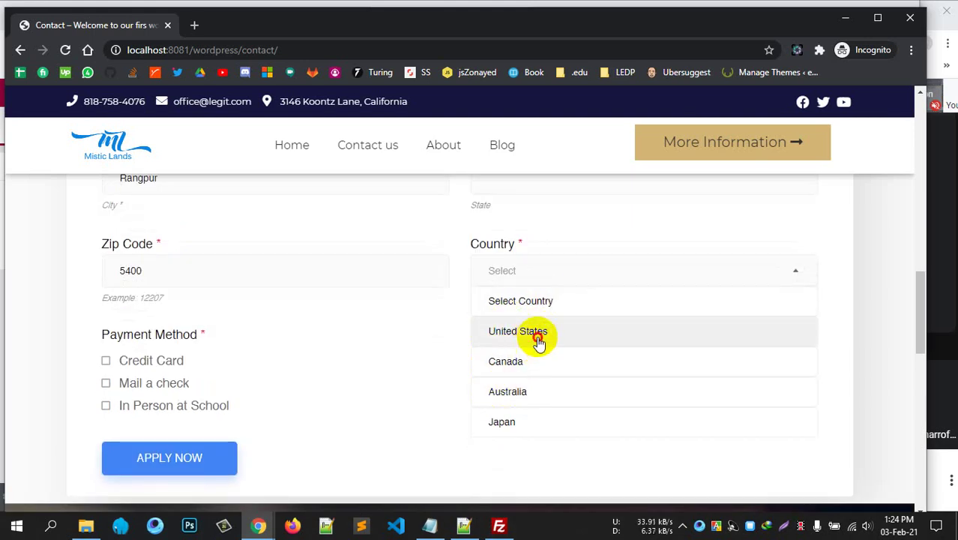
pyautogui.click(537, 338)
# Choose Credit Card as the payment method, review the form, and return to the editor.
pyautogui.scroll(-1, 180, 345)
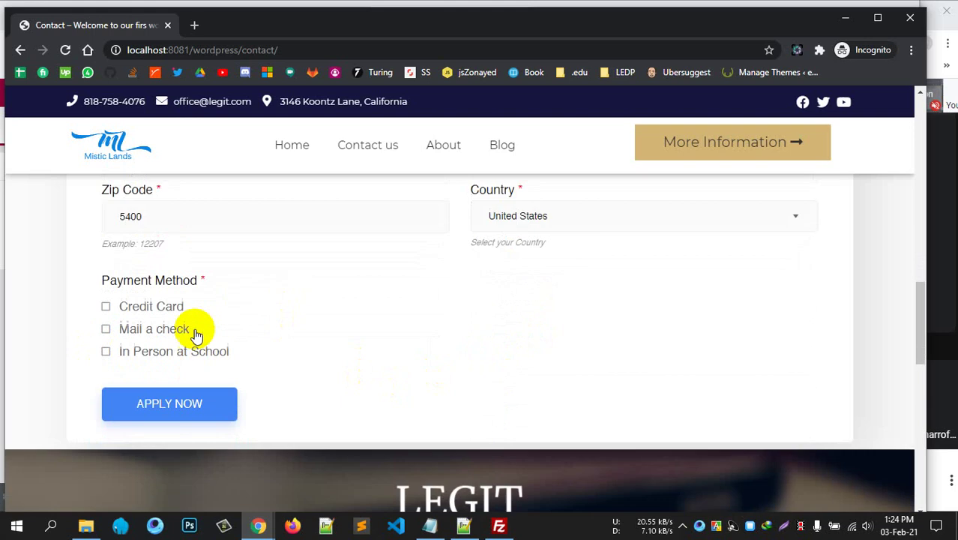
pyautogui.click(105, 292)
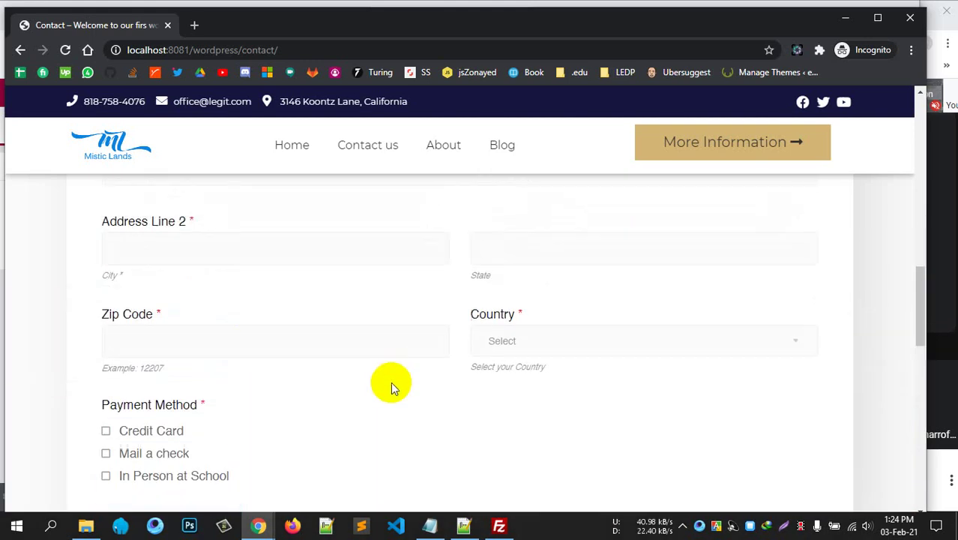
pyautogui.scroll(3, 390, 370)
pyautogui.scroll(-4, 389, 372)
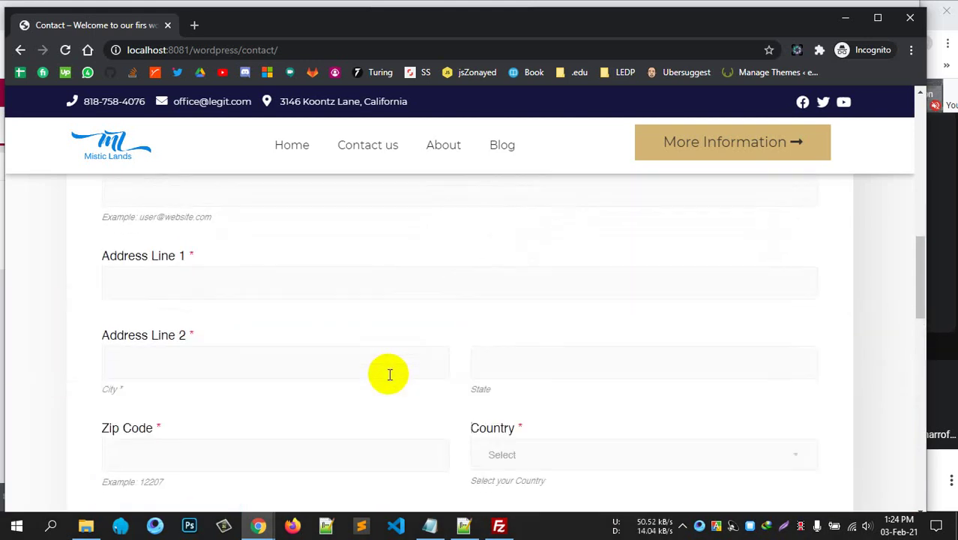
pyautogui.scroll(1, 388, 373)
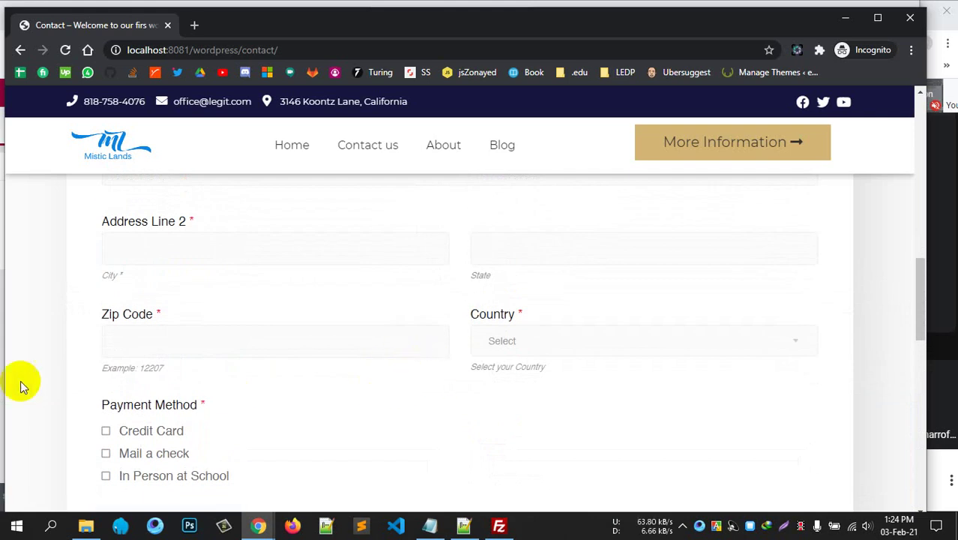
pyautogui.scroll(-4, 166, 387)
pyautogui.scroll(8, 166, 387)
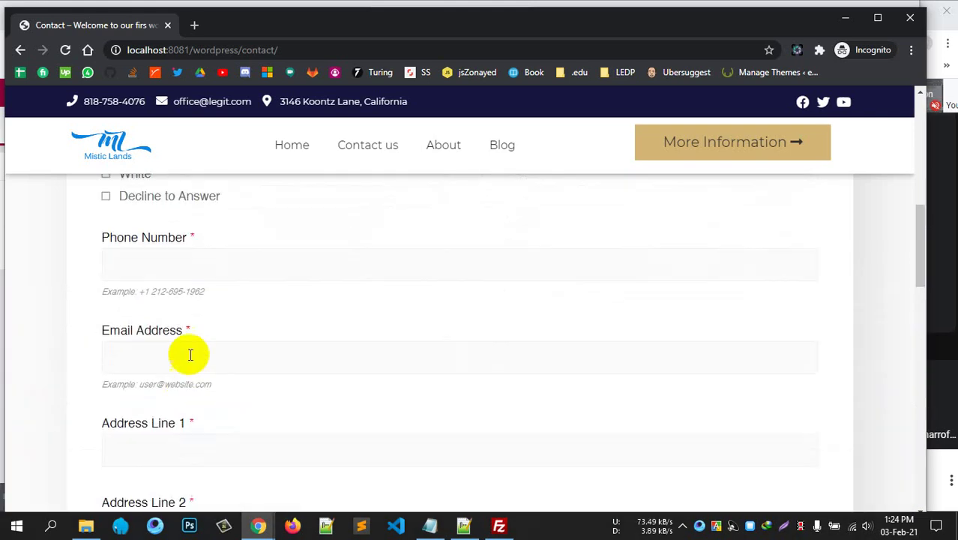
pyautogui.scroll(8, 184, 361)
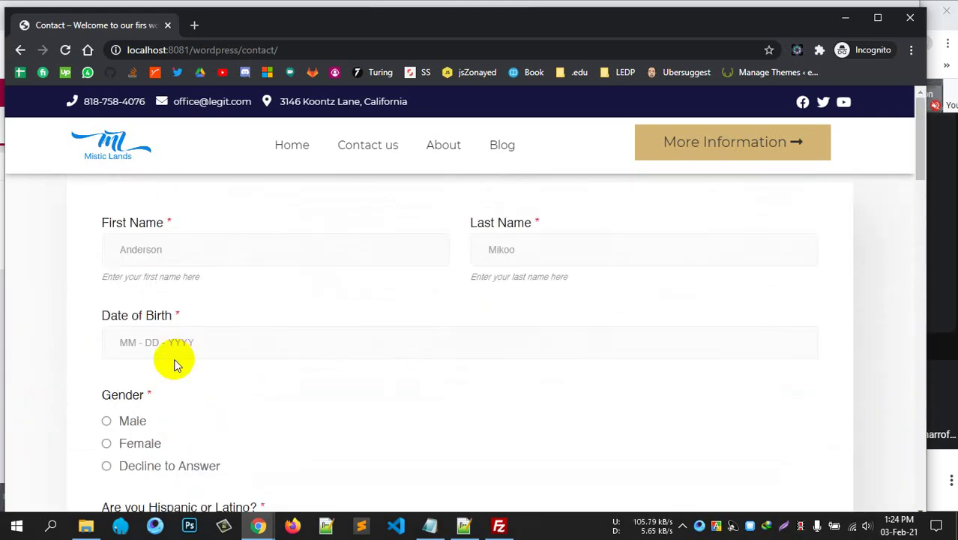
pyautogui.scroll(-15, 174, 365)
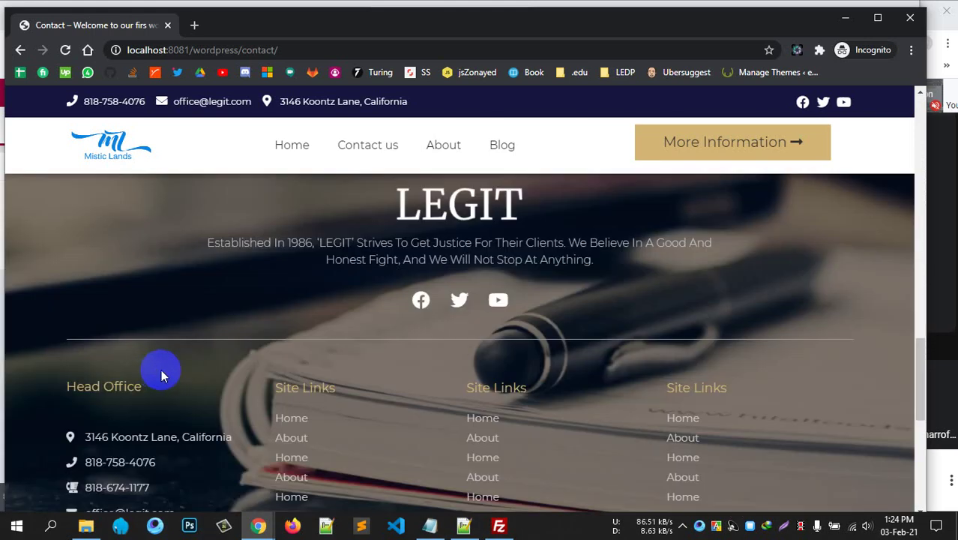
pyautogui.scroll(5, 161, 369)
pyautogui.click(844, 17)
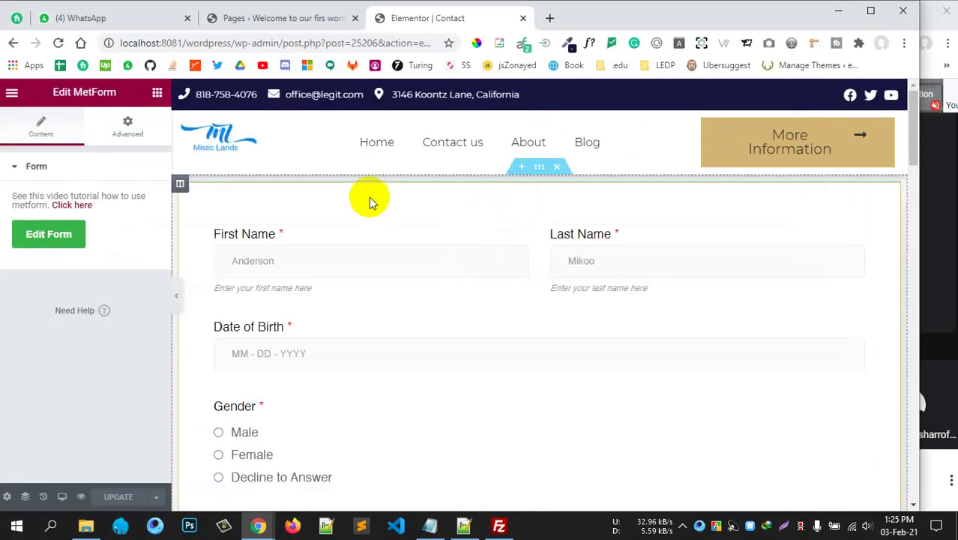
# Go from the Pages admin to MetForm Forms and list the first form's entries.
pyautogui.click(261, 20)
pyautogui.scroll(-1, 232, 344)
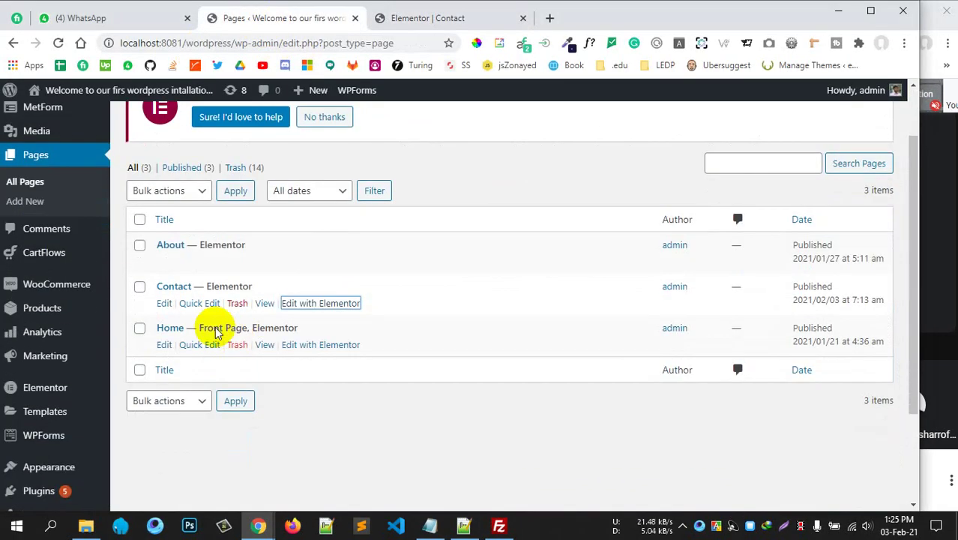
pyautogui.scroll(2, 215, 333)
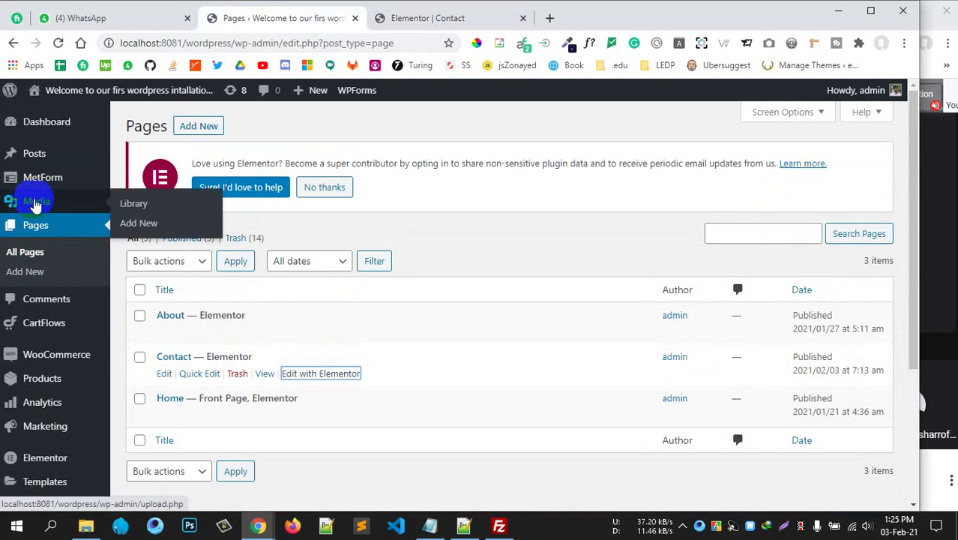
pyautogui.click(129, 180)
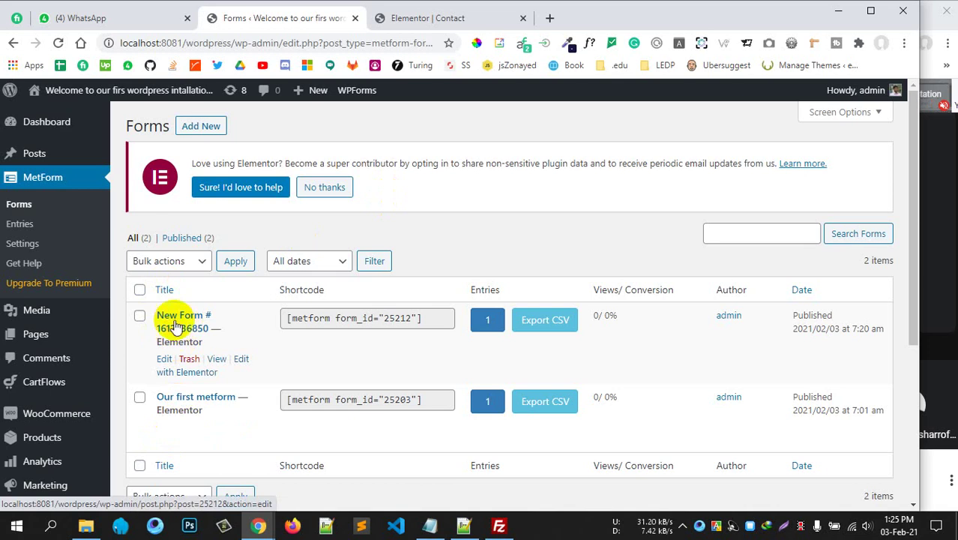
pyautogui.click(494, 320)
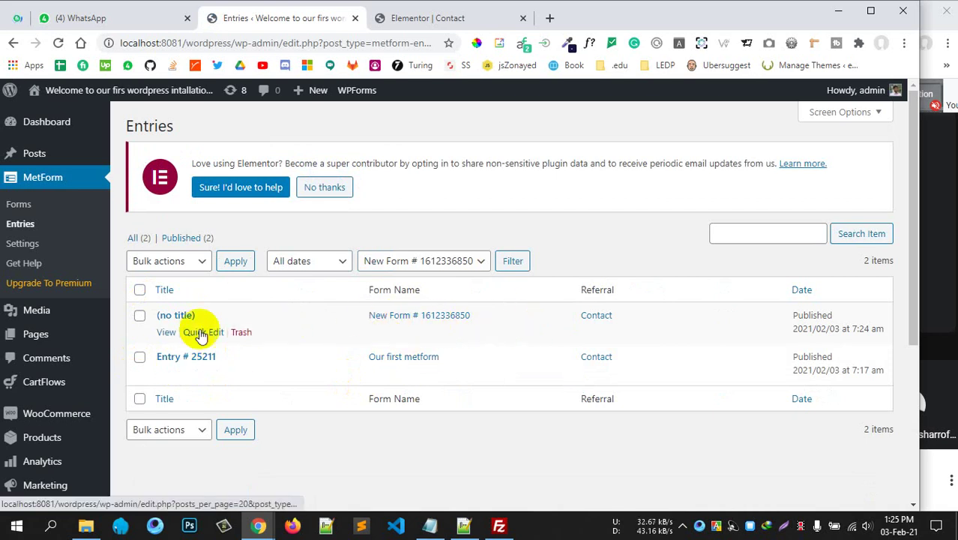
# View the untitled entry's submitted admission data, then return to the MetForm Forms list.
pyautogui.click(166, 331)
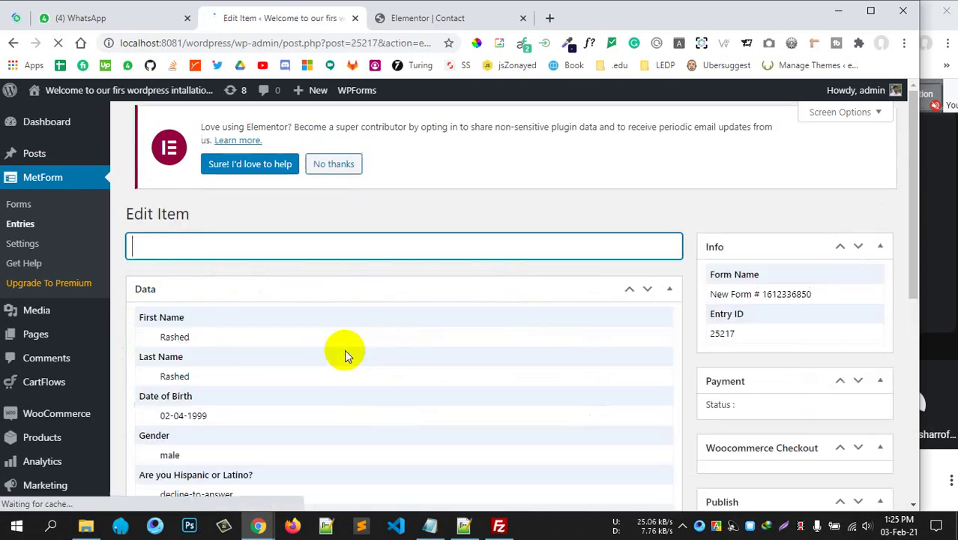
pyautogui.scroll(-8, 220, 358)
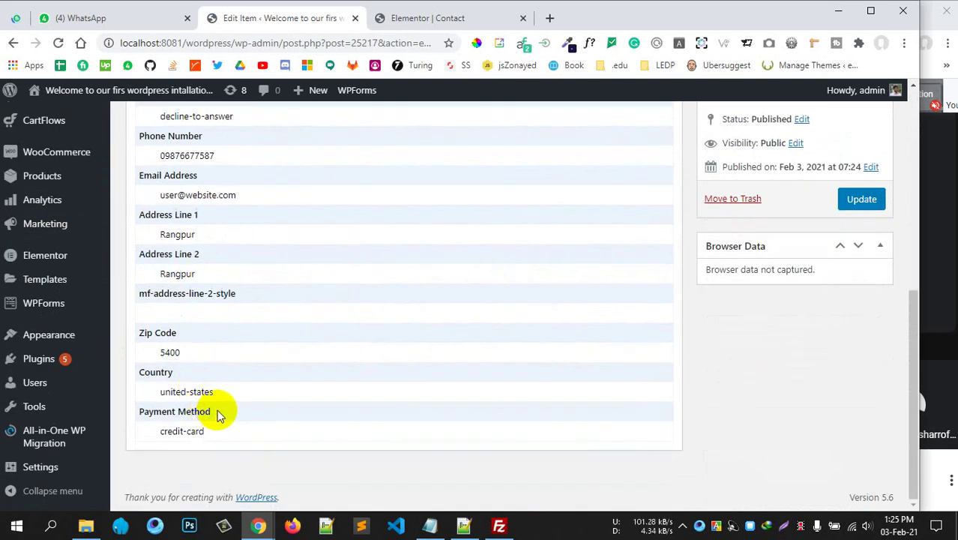
pyautogui.scroll(8, 220, 412)
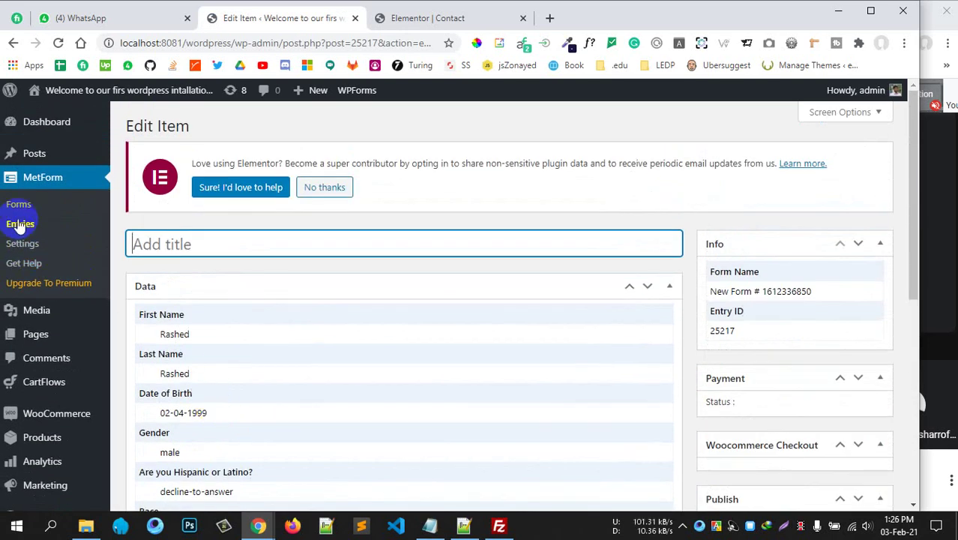
pyautogui.click(20, 223)
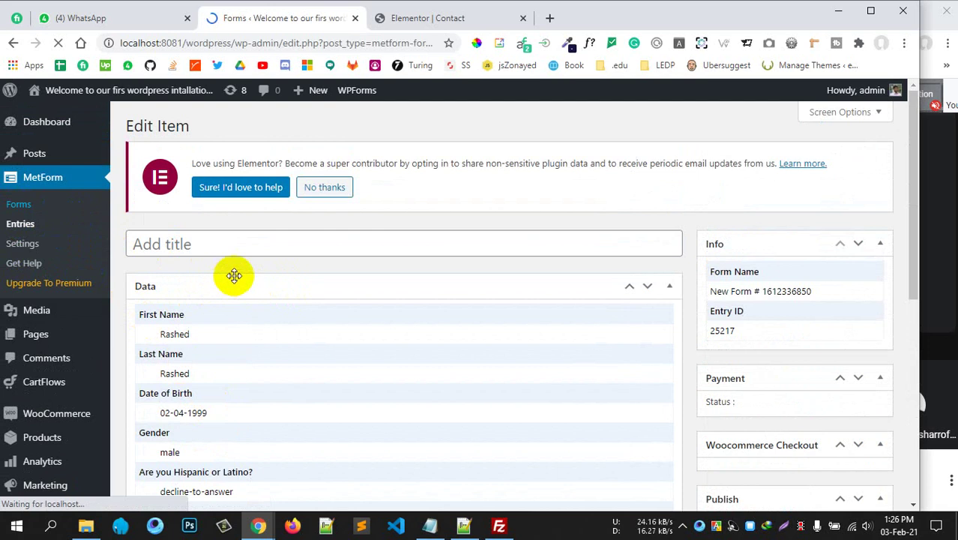
pyautogui.scroll(-2, 416, 258)
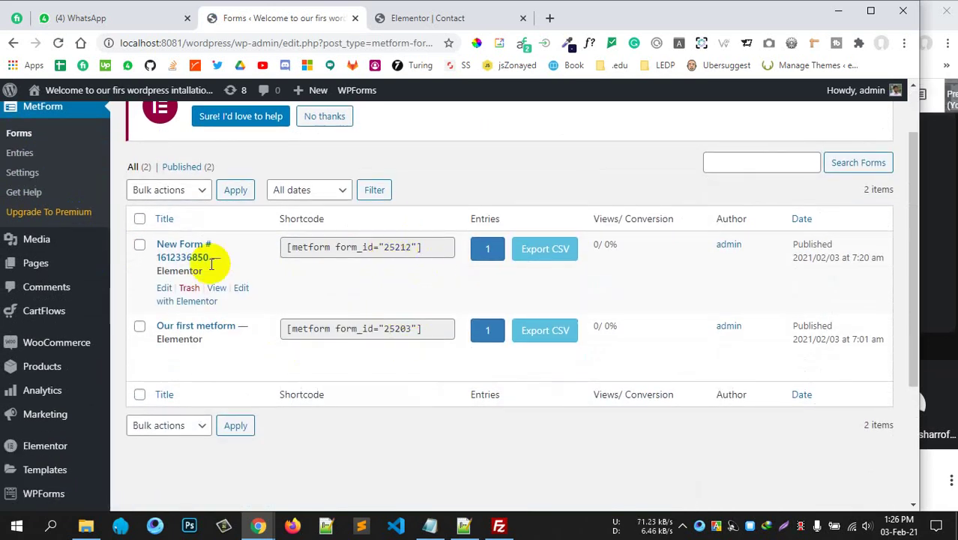
# Open the first form's Form Settings dialog, closing and reopening it once.
pyautogui.click(164, 288)
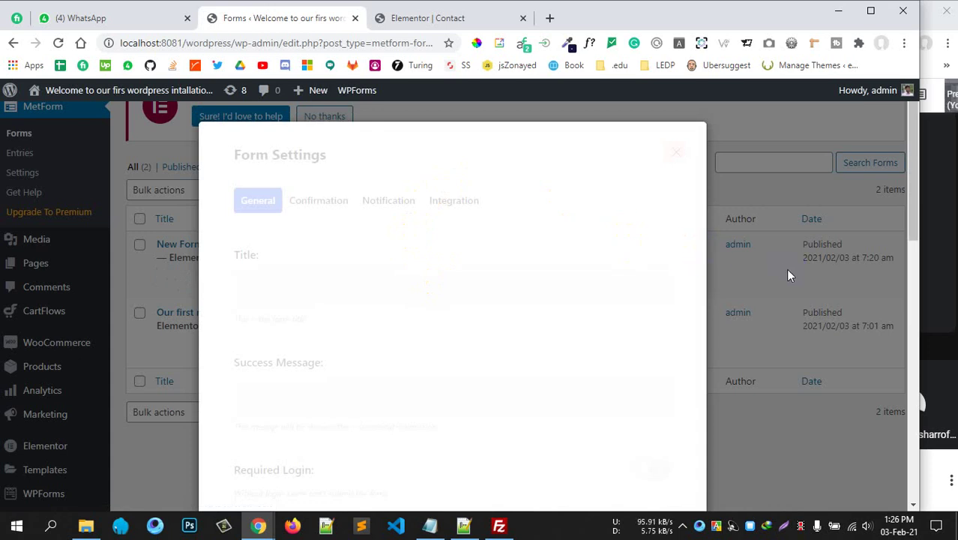
pyautogui.scroll(-5, 786, 269)
pyautogui.scroll(5, 778, 273)
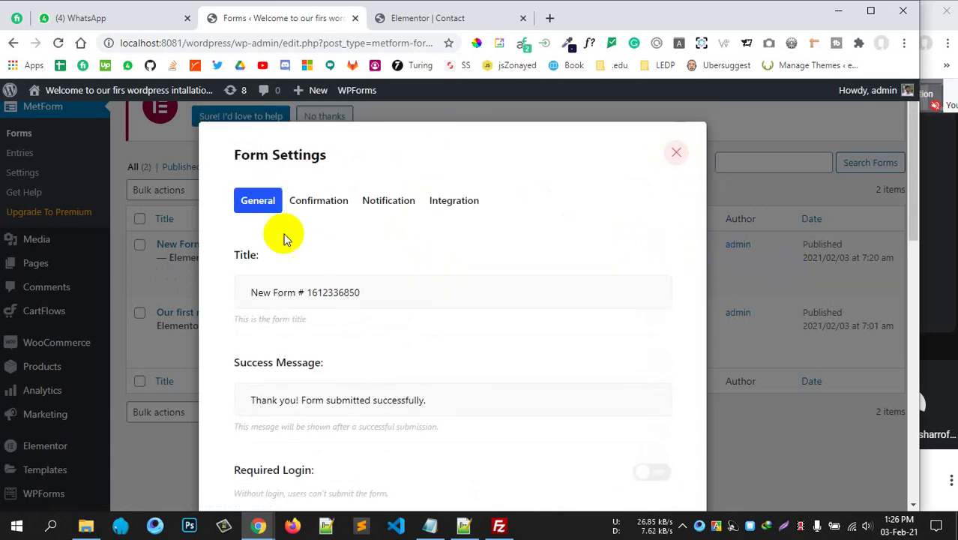
pyautogui.click(676, 153)
pyautogui.click(170, 290)
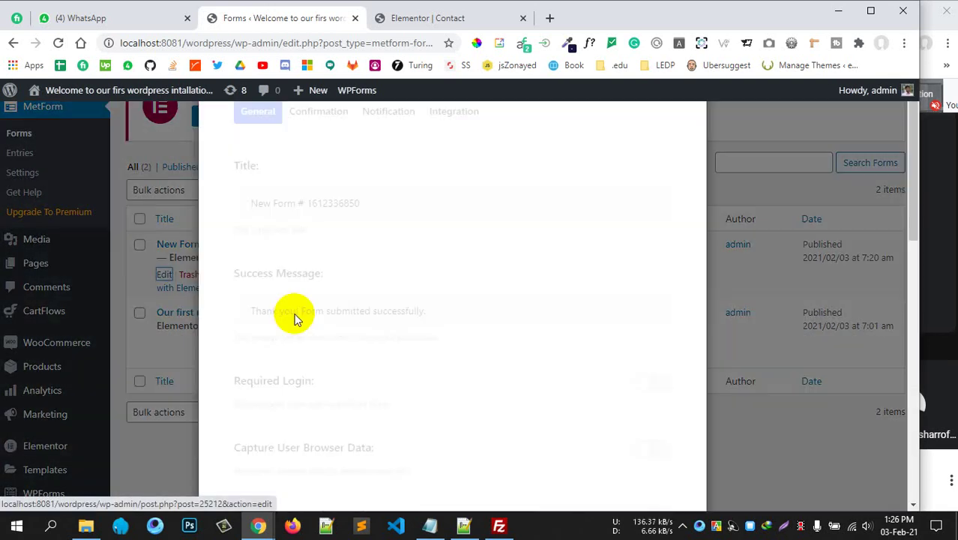
pyautogui.scroll(-6, 449, 325)
pyautogui.scroll(5, 452, 326)
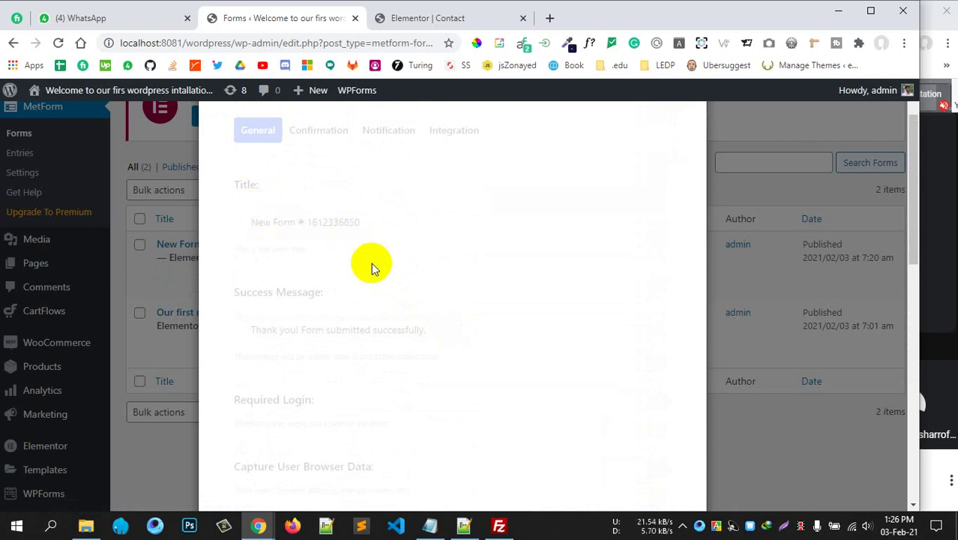
# Review the form title, success message and browser data options in General settings.
pyautogui.moveTo(352, 292); pyautogui.dragTo(254, 292)
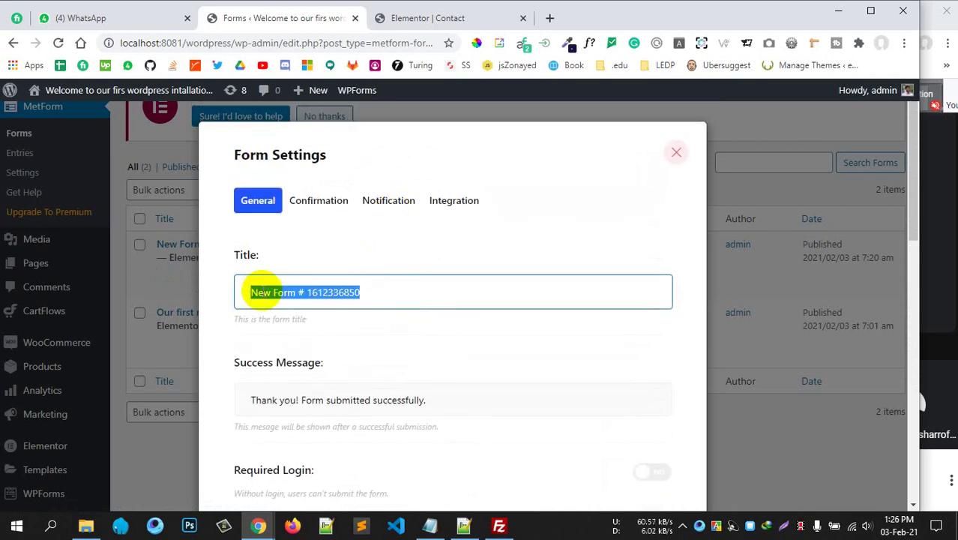
pyautogui.scroll(-1, 359, 285)
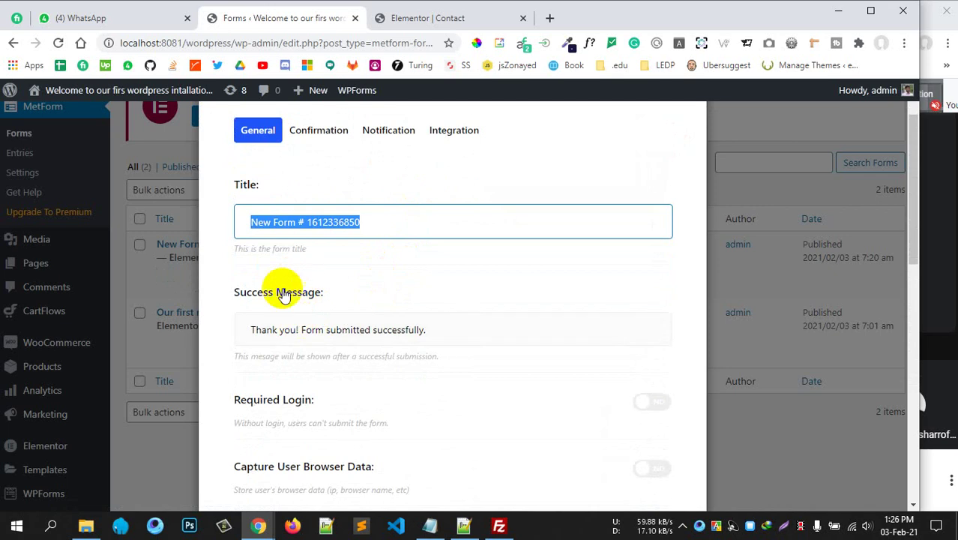
pyautogui.moveTo(454, 328); pyautogui.dragTo(248, 329)
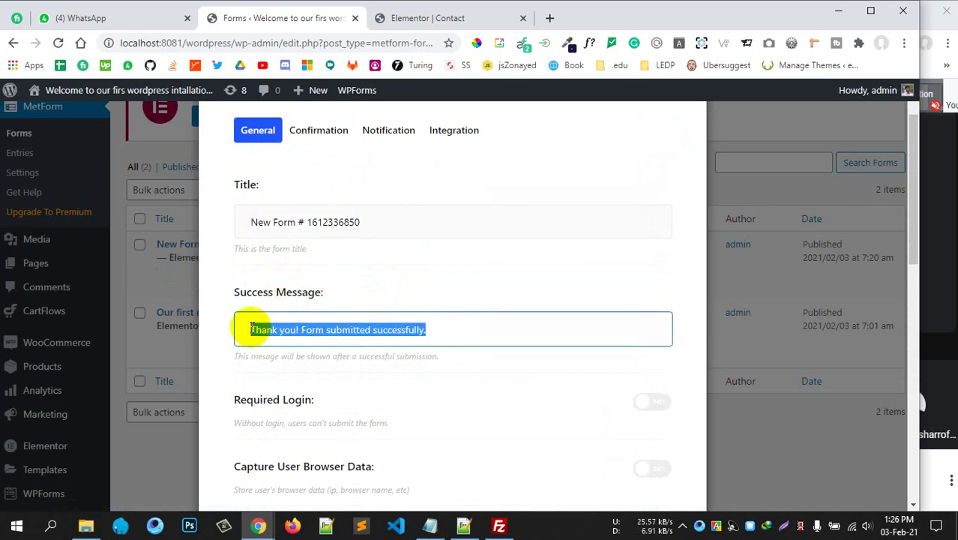
pyautogui.scroll(-2, 425, 345)
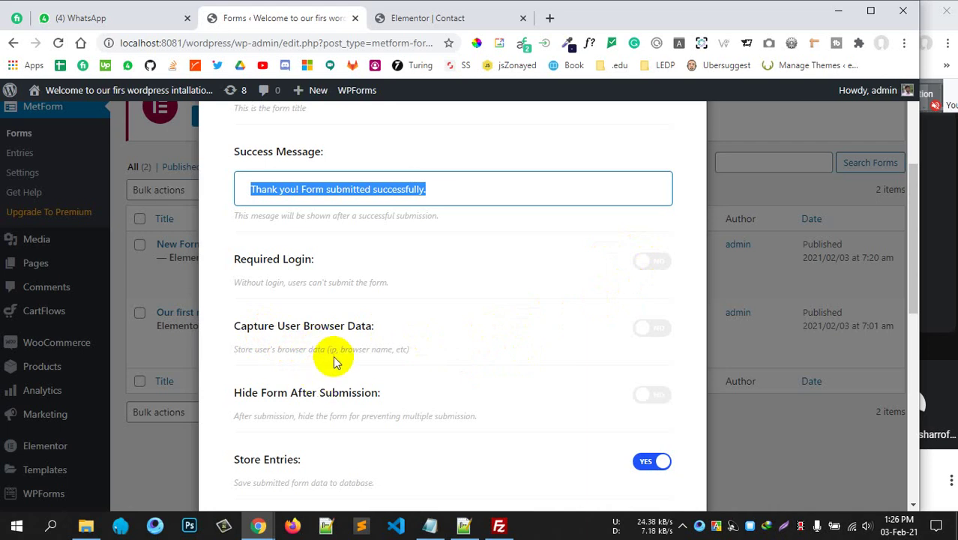
pyautogui.moveTo(339, 350); pyautogui.dragTo(401, 349)
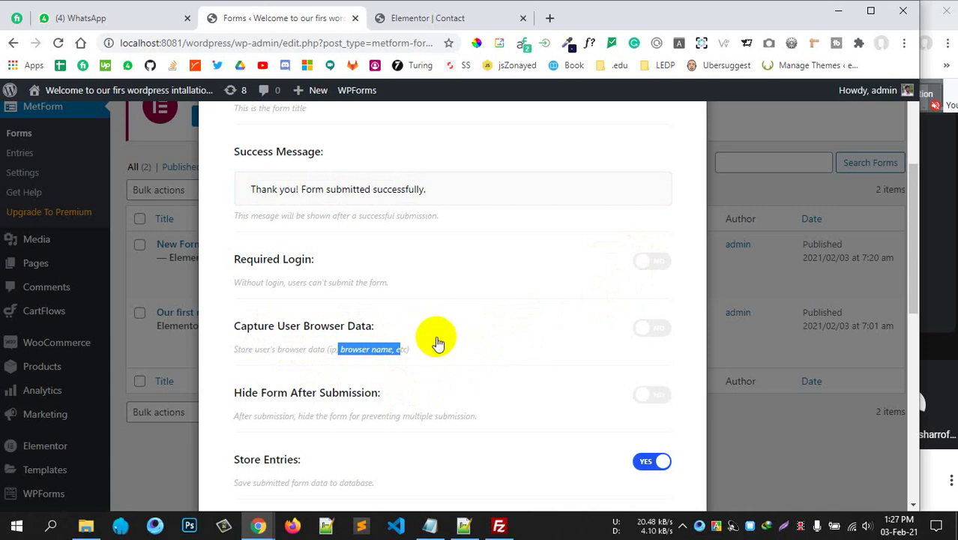
pyautogui.scroll(-1, 529, 350)
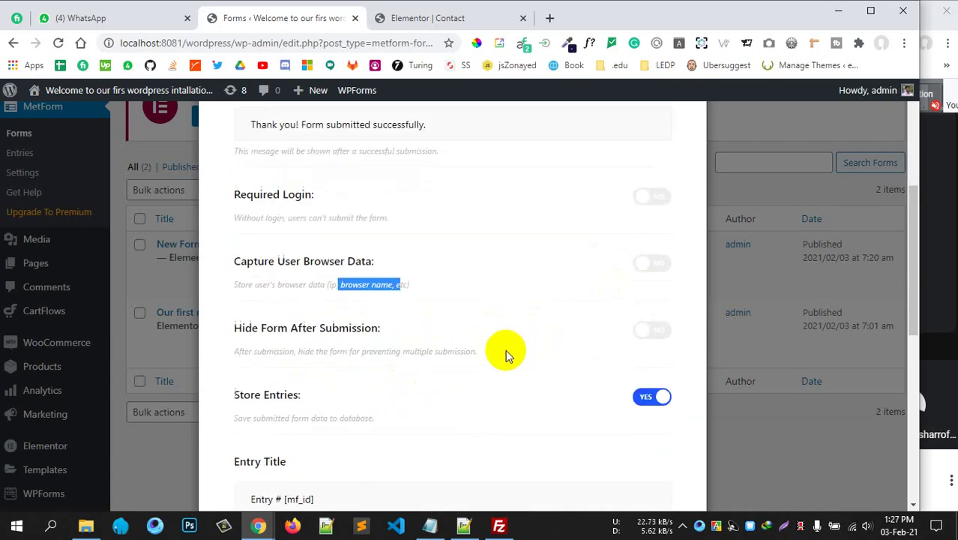
# Switch Hide Form After Submission on and leave the total entries limit off.
pyautogui.click(638, 328)
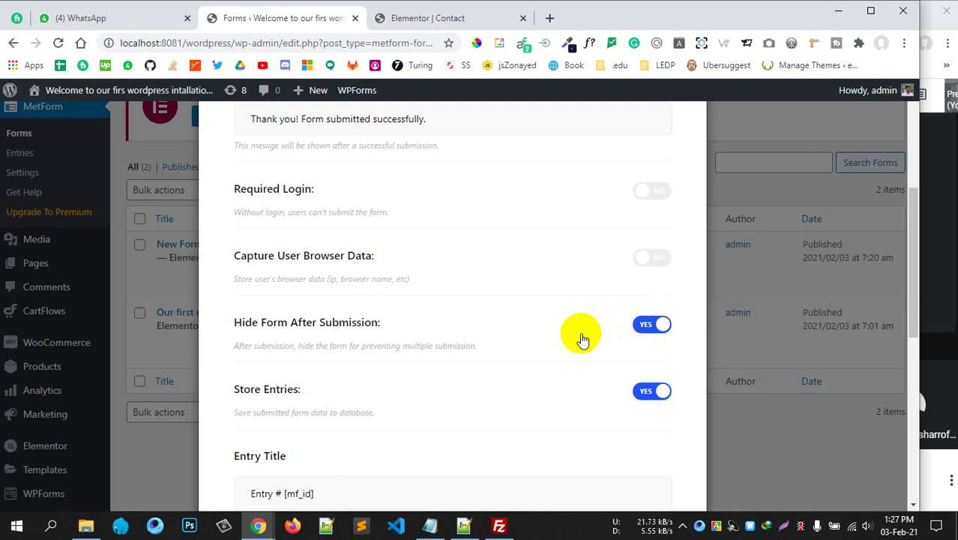
pyautogui.scroll(-2, 480, 341)
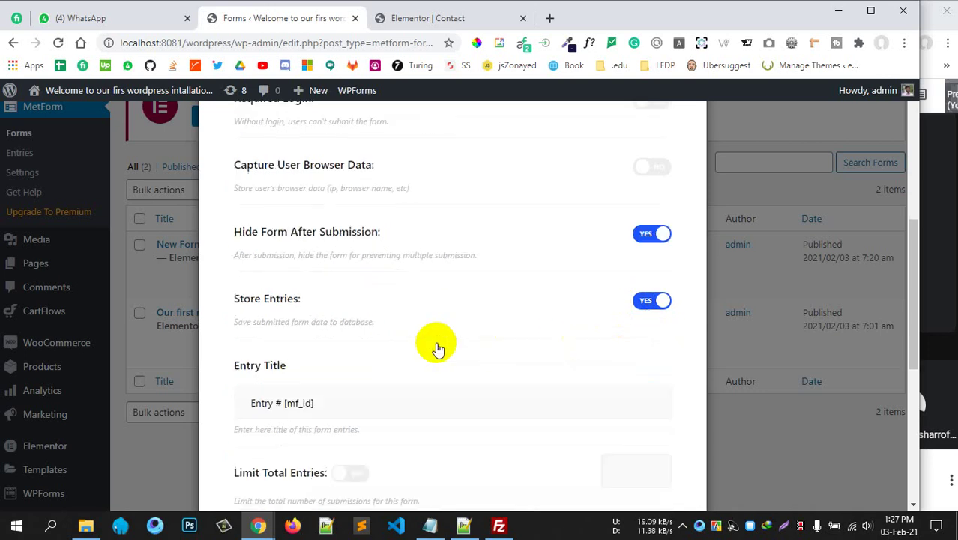
pyautogui.moveTo(252, 272); pyautogui.dragTo(375, 272)
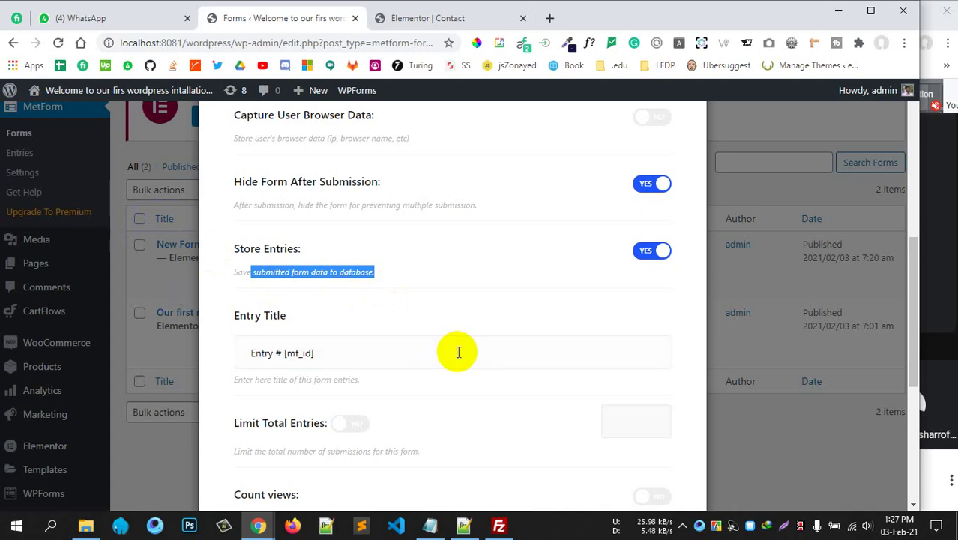
pyautogui.scroll(-2, 458, 352)
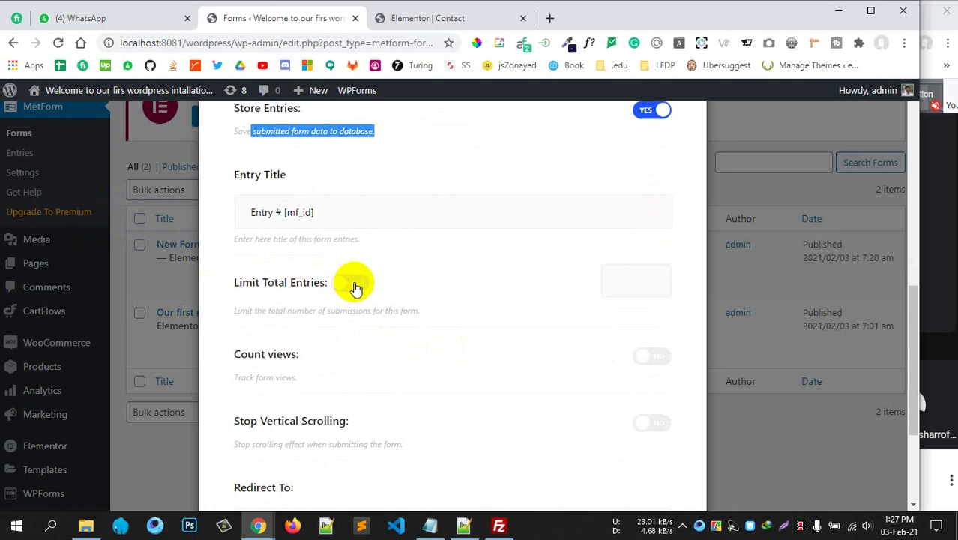
pyautogui.click(356, 288)
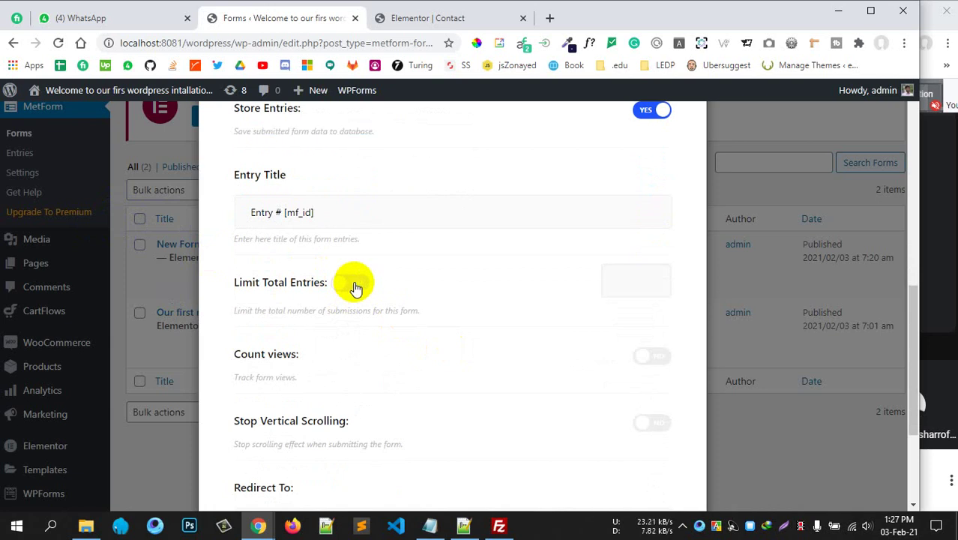
pyautogui.click(356, 285)
# Check the remaining options down to the redirect link, then return to the top.
pyautogui.scroll(-1, 391, 346)
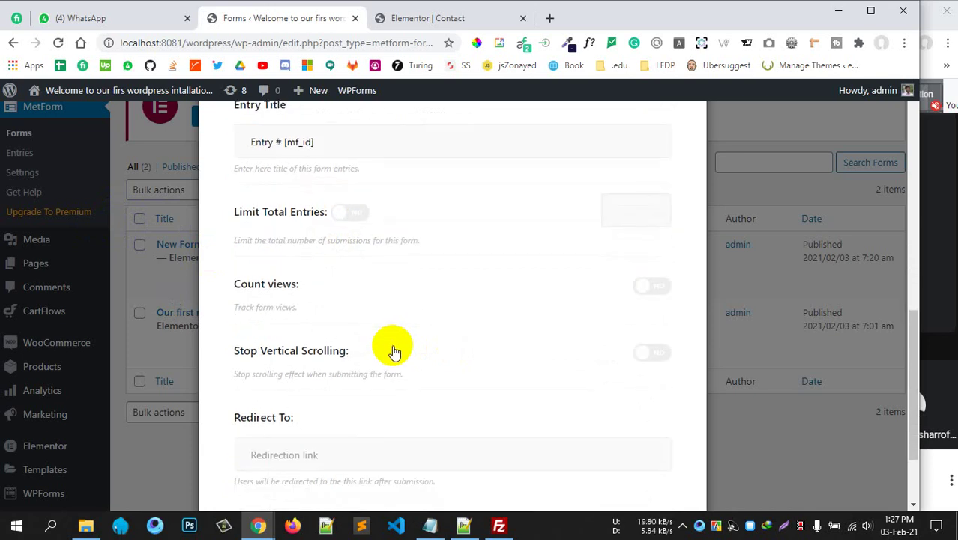
pyautogui.scroll(-1, 322, 315)
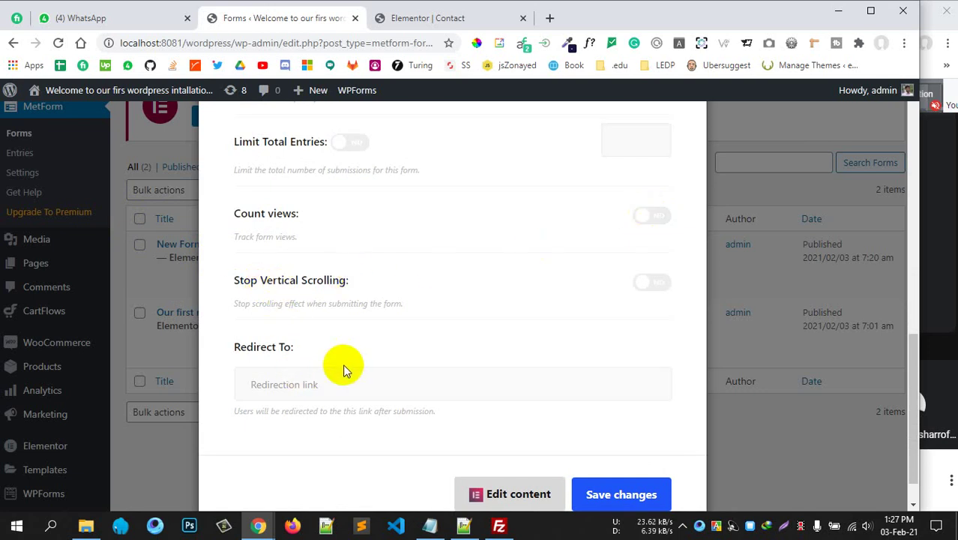
pyautogui.scroll(-1, 343, 363)
pyautogui.click(339, 337)
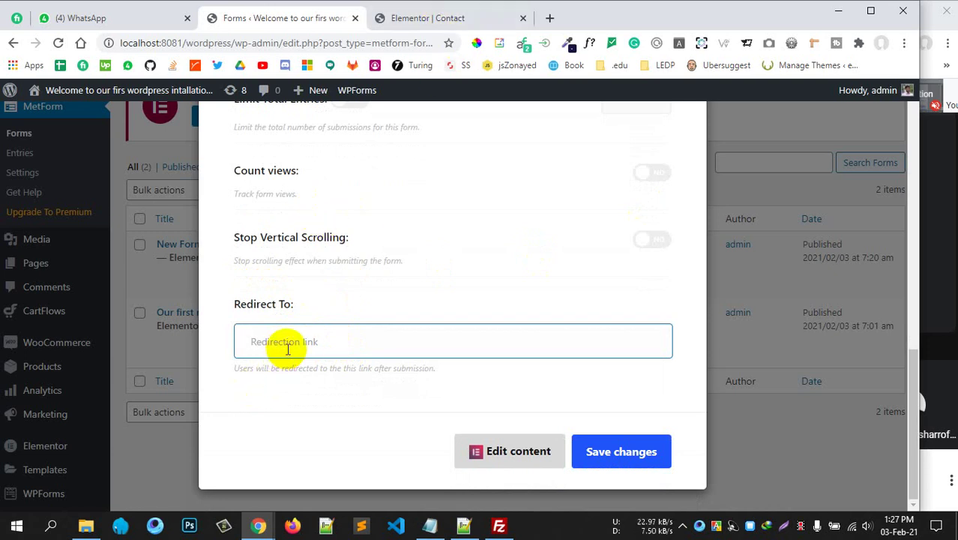
pyautogui.scroll(10, 363, 254)
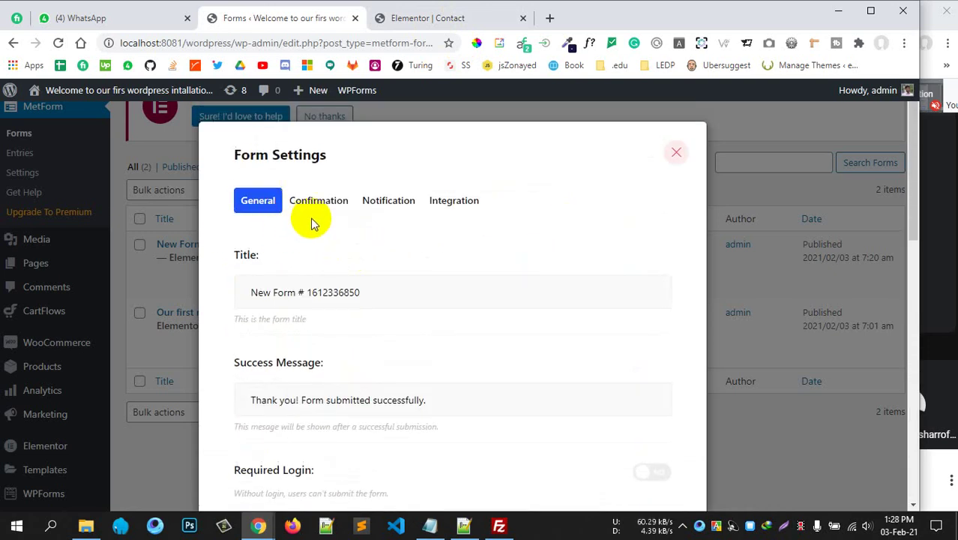
# In the Confirmation tab, switch Confirmation mail to user to YES after noting the Email widget requirement.
pyautogui.click(329, 204)
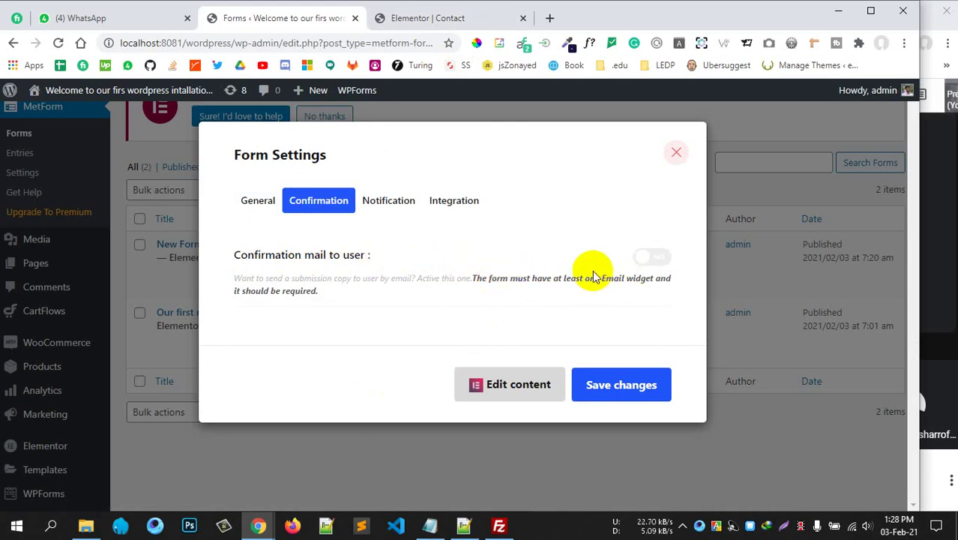
pyautogui.moveTo(562, 278); pyautogui.dragTo(642, 279)
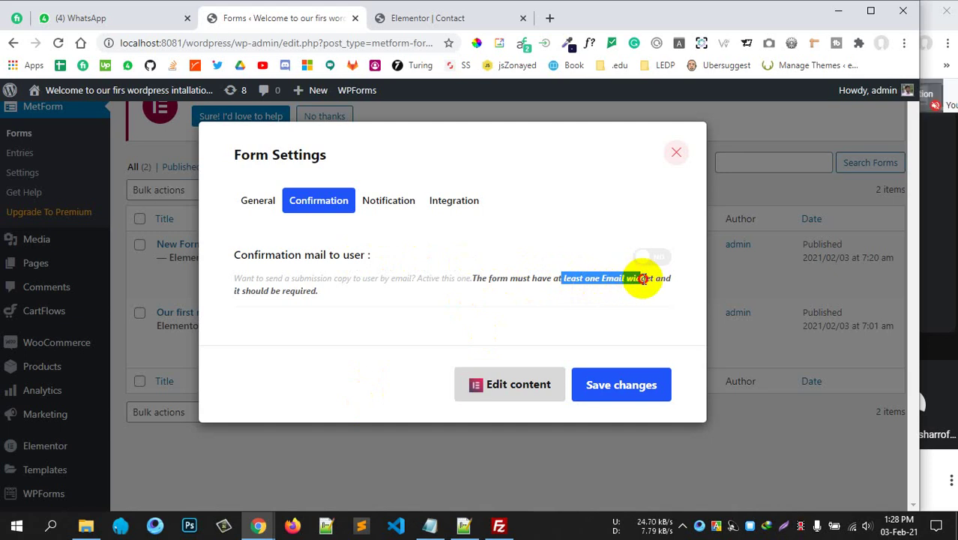
pyautogui.click(642, 278)
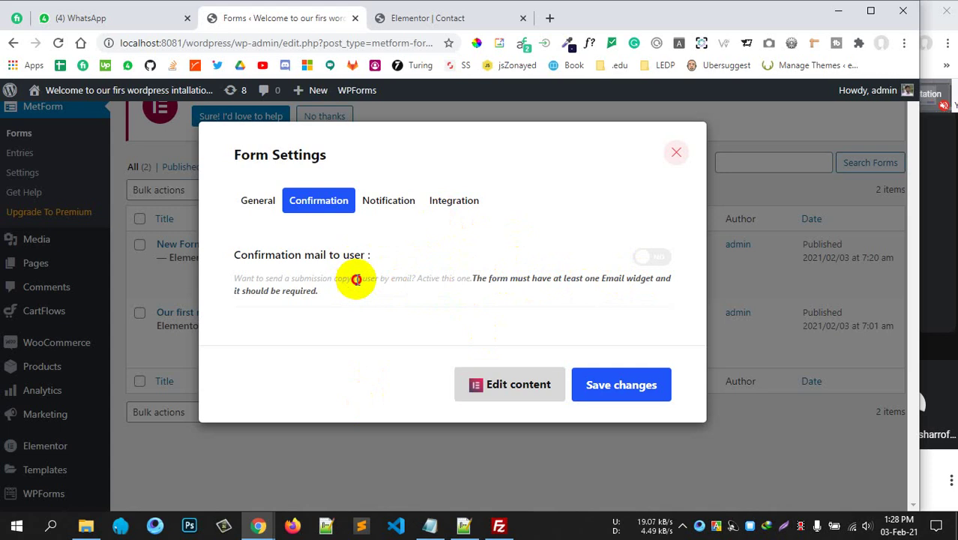
pyautogui.moveTo(356, 279); pyautogui.dragTo(663, 287)
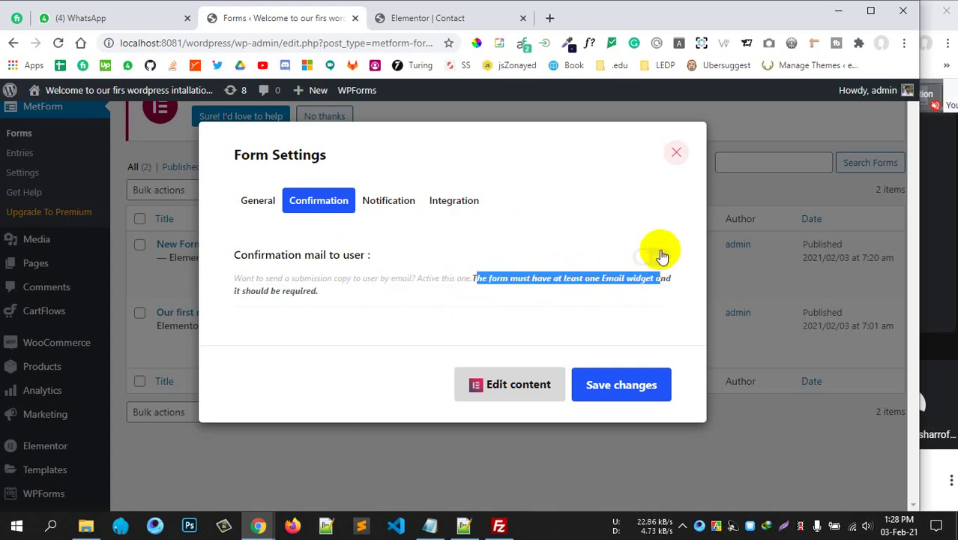
pyautogui.click(658, 255)
pyautogui.scroll(-1, 578, 273)
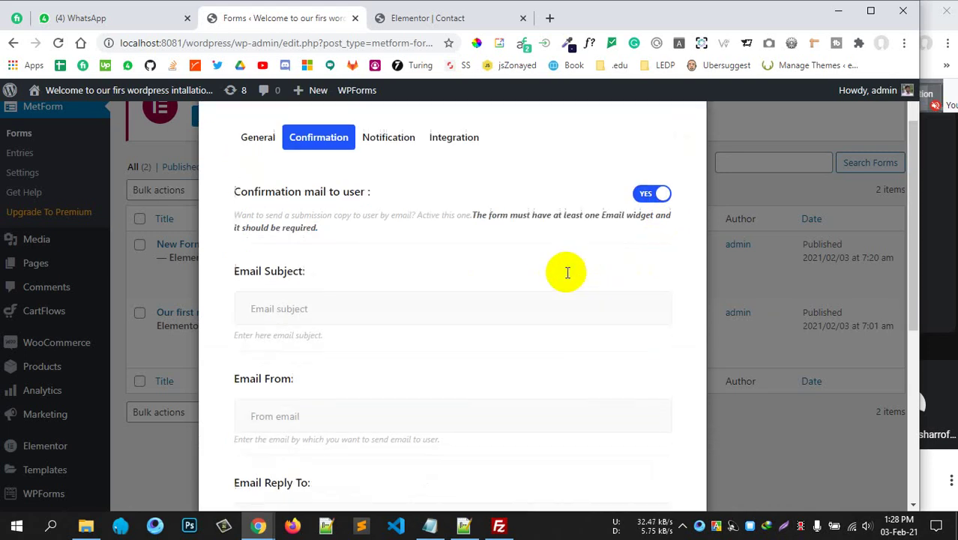
# Enter 'Welcome to our website' as the confirmation email subject.
pyautogui.click(356, 300)
pyautogui.scroll(-1, 430, 281)
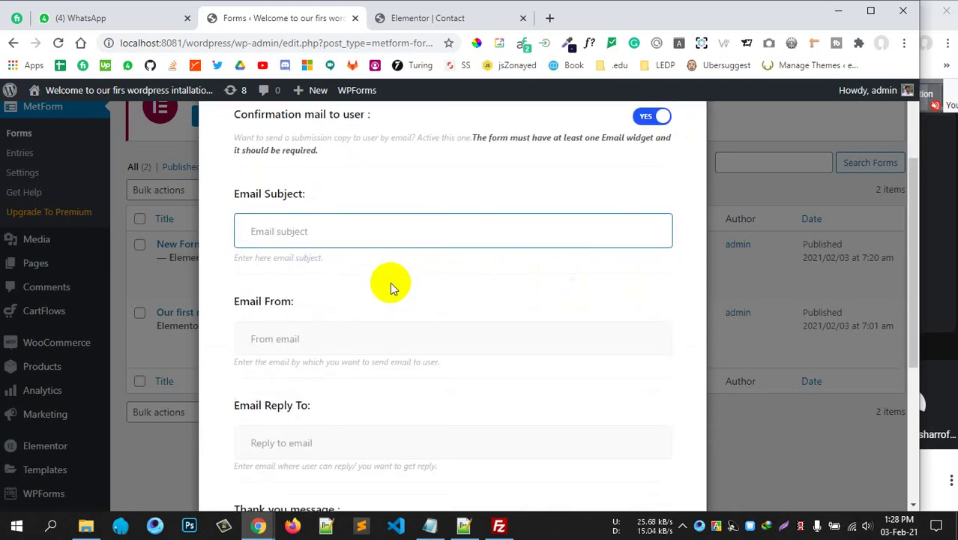
pyautogui.click(350, 343)
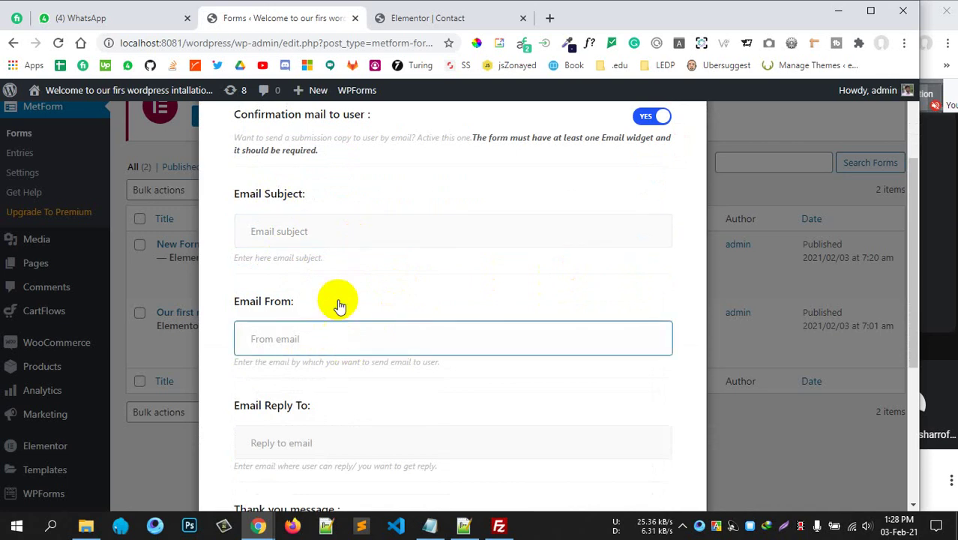
pyautogui.click(335, 230)
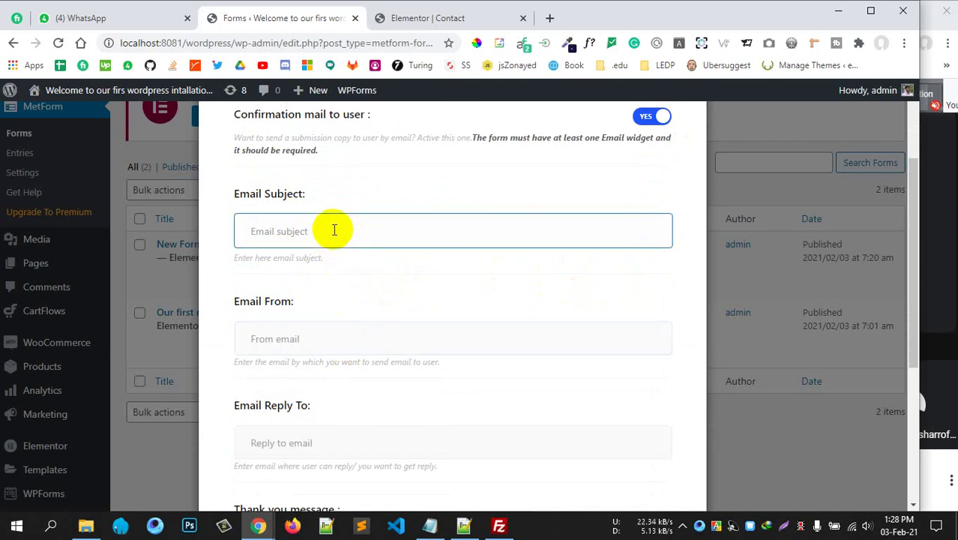
pyautogui.write('New form su')
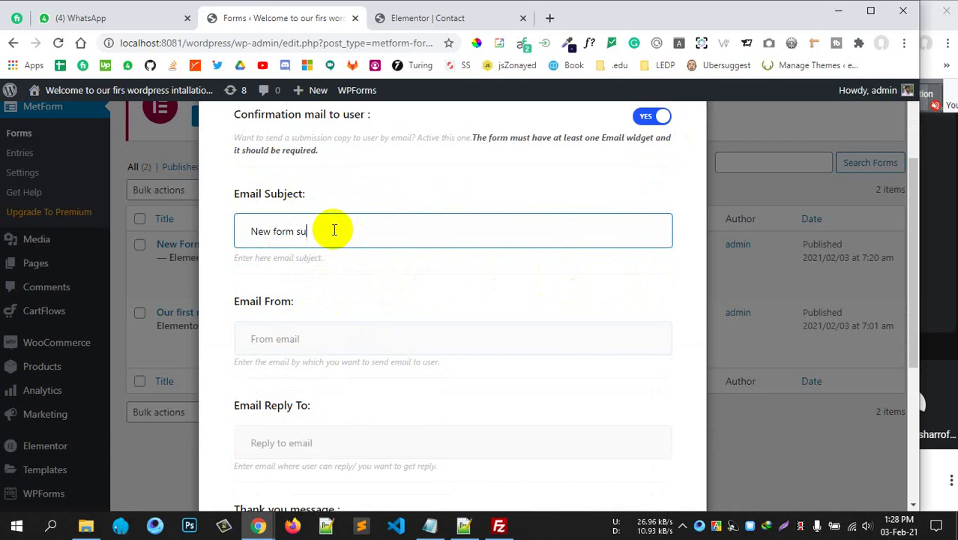
pyautogui.write('b')
pyautogui.press('BackSpace')
pyautogui.press('BackSpace')
pyautogui.press('BackSpace')
pyautogui.press('BackSpace')
pyautogui.press('BackSpace')
pyautogui.press('BackSpace')
pyautogui.press('BackSpace')
pyautogui.press('BackSpace')
pyautogui.press('BackSpace')
pyautogui.press('BackSpace')
pyautogui.press('BackSpace')
pyautogui.press('BackSpace')
pyautogui.write('N')
pyautogui.press('BackSpace')
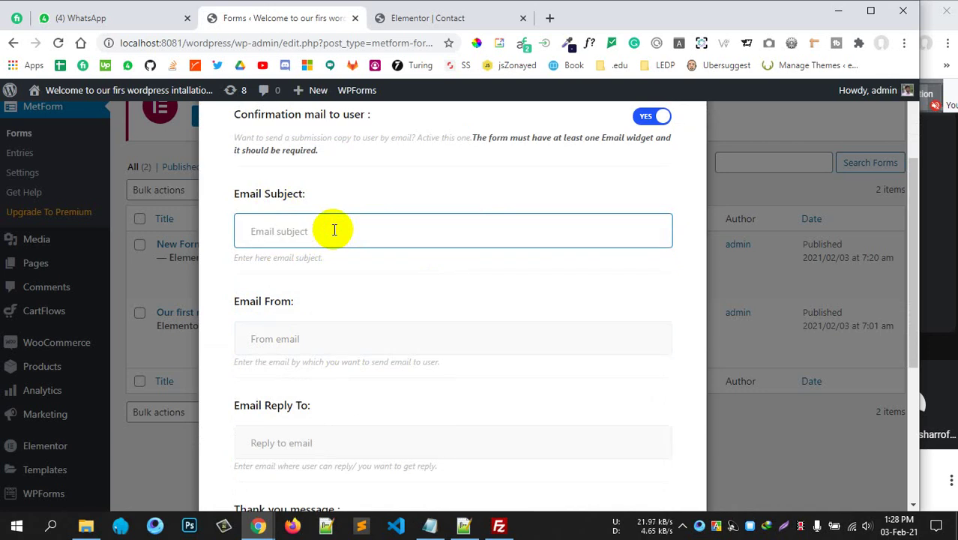
pyautogui.write('Welcome to our website')
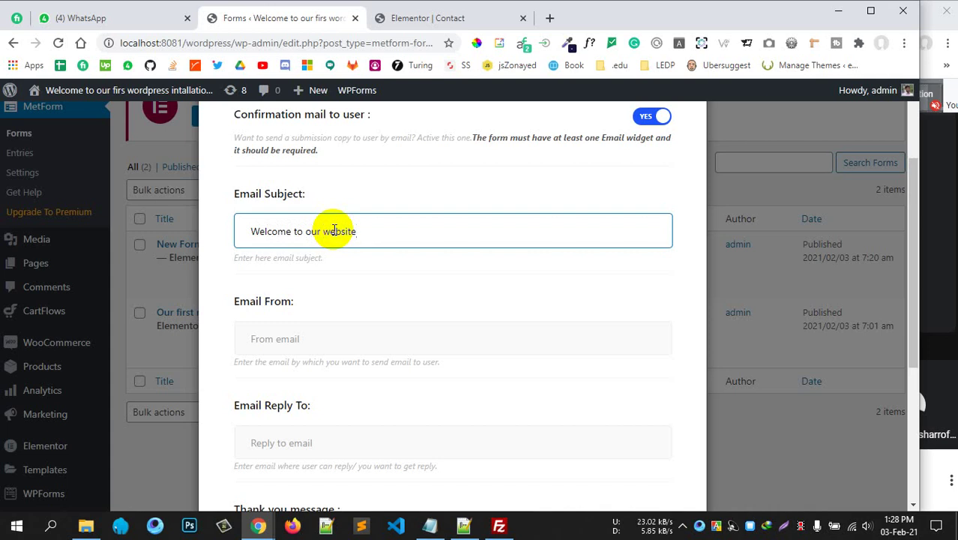
# Click through the Email From, Reply To and Thank you message fields, then scroll back up.
pyautogui.scroll(-1, 334, 240)
pyautogui.click(319, 270)
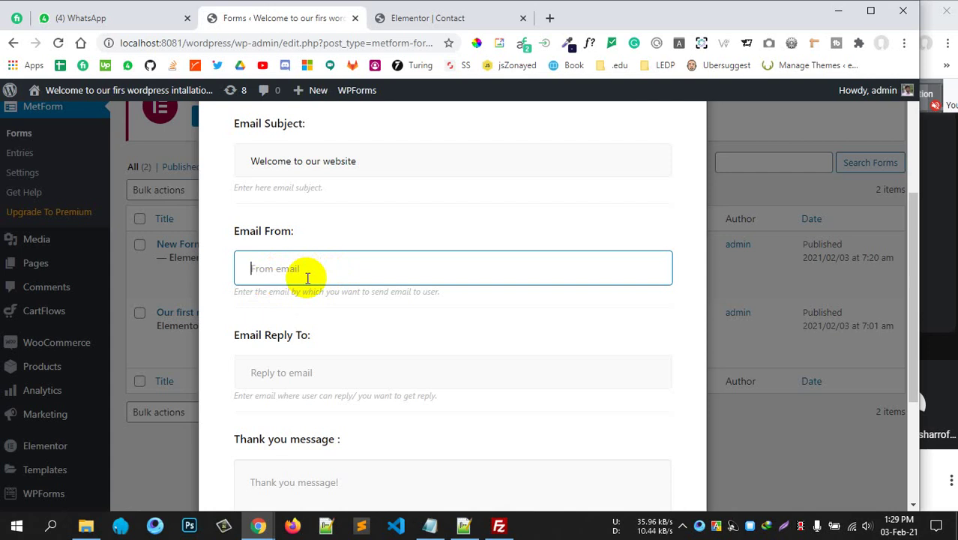
pyautogui.scroll(-1, 336, 303)
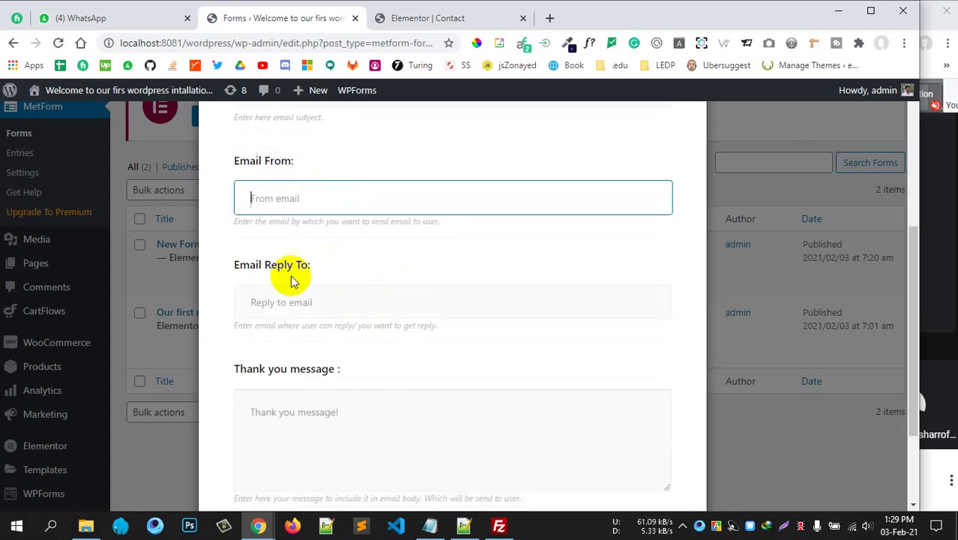
pyautogui.click(307, 308)
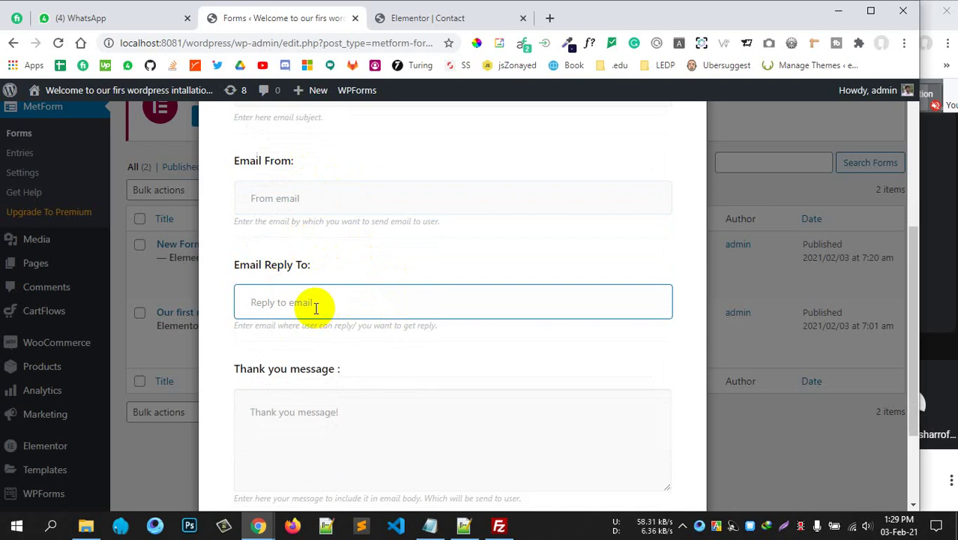
pyautogui.scroll(-1, 450, 364)
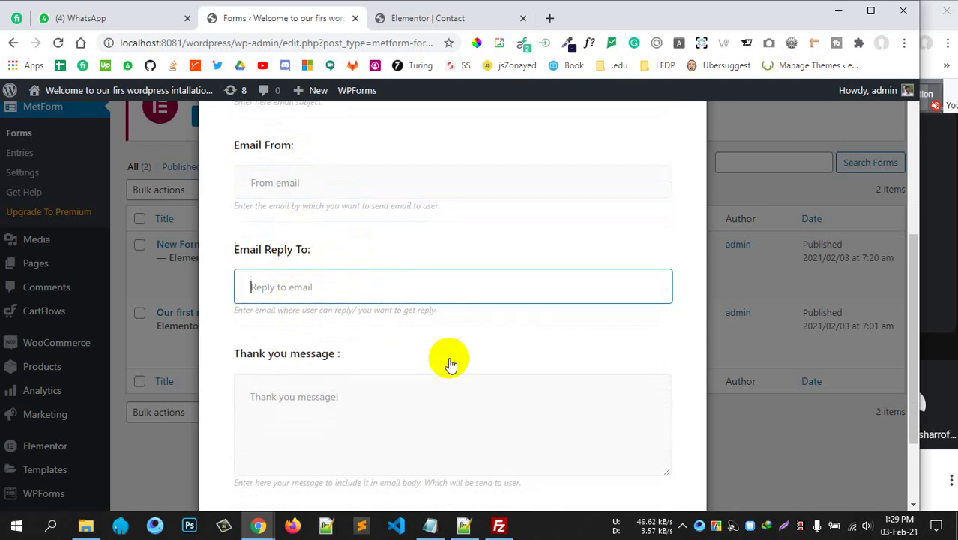
pyautogui.click(335, 373)
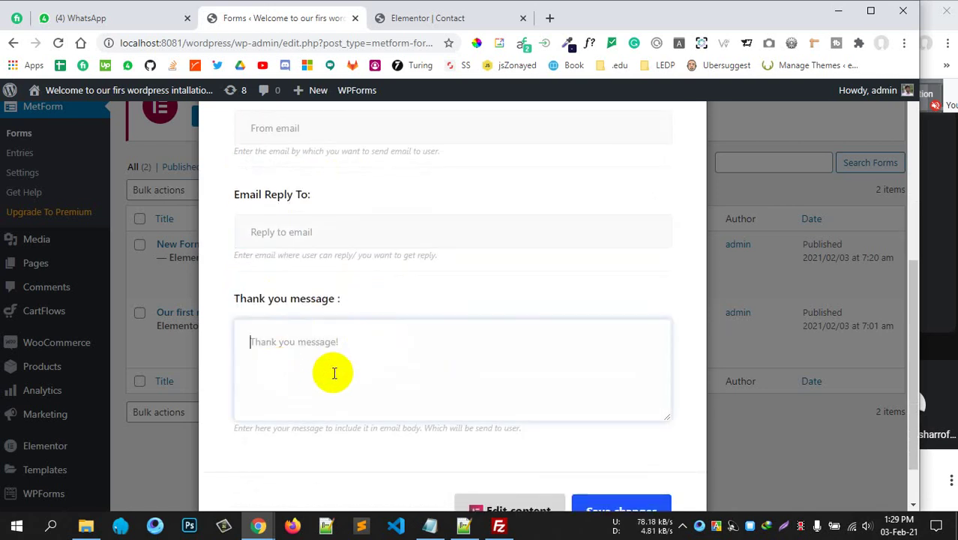
pyautogui.scroll(-1, 334, 373)
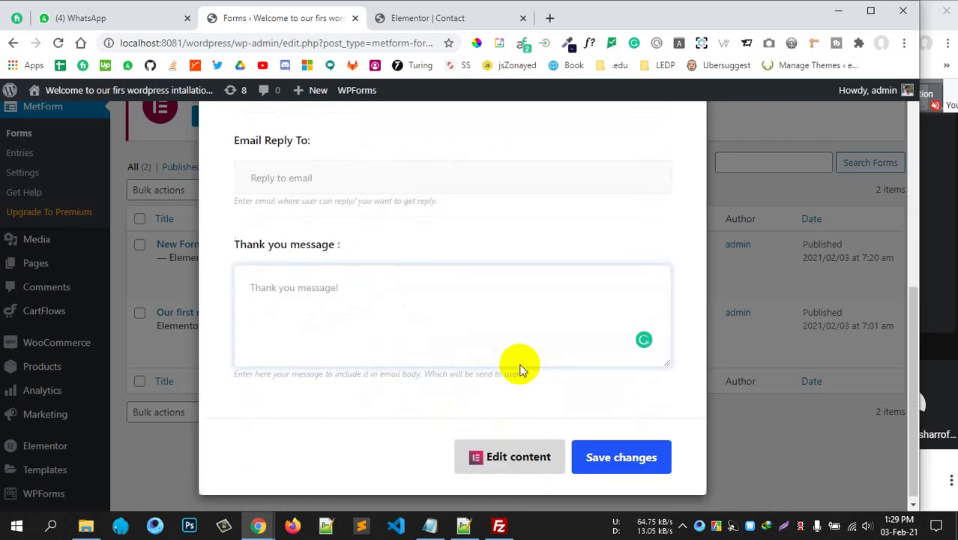
pyautogui.scroll(6, 521, 369)
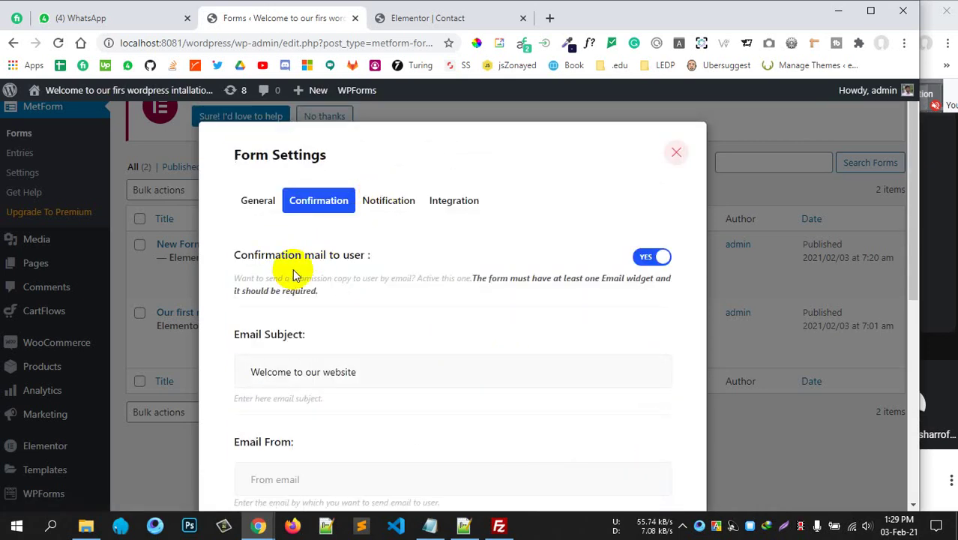
# In the Notification tab, switch Notification mail to admin to YES.
pyautogui.click(377, 196)
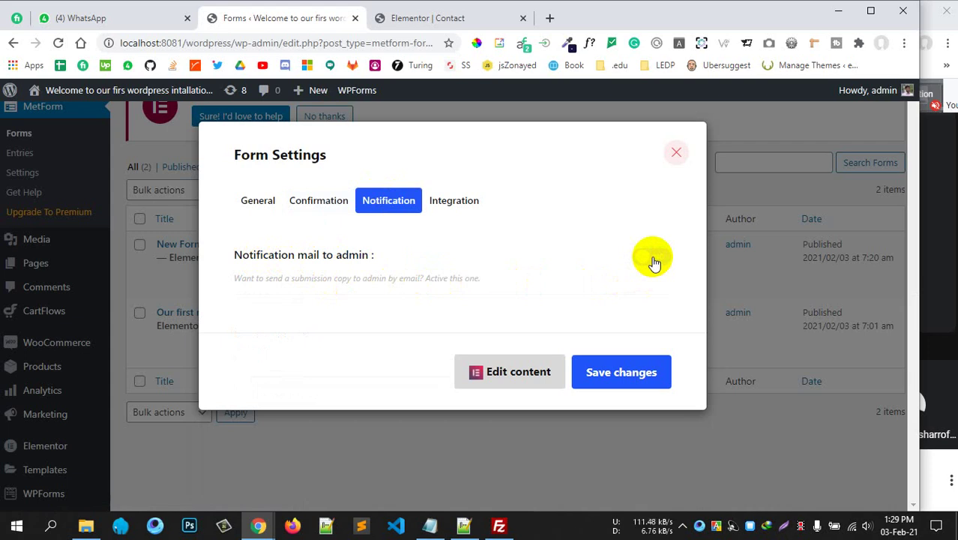
pyautogui.click(653, 259)
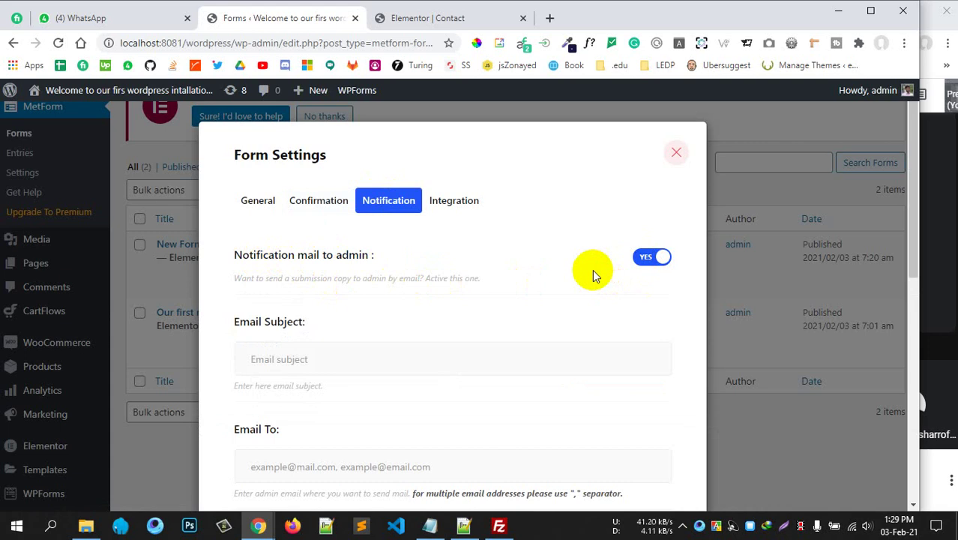
pyautogui.scroll(-1, 592, 269)
pyautogui.click(417, 289)
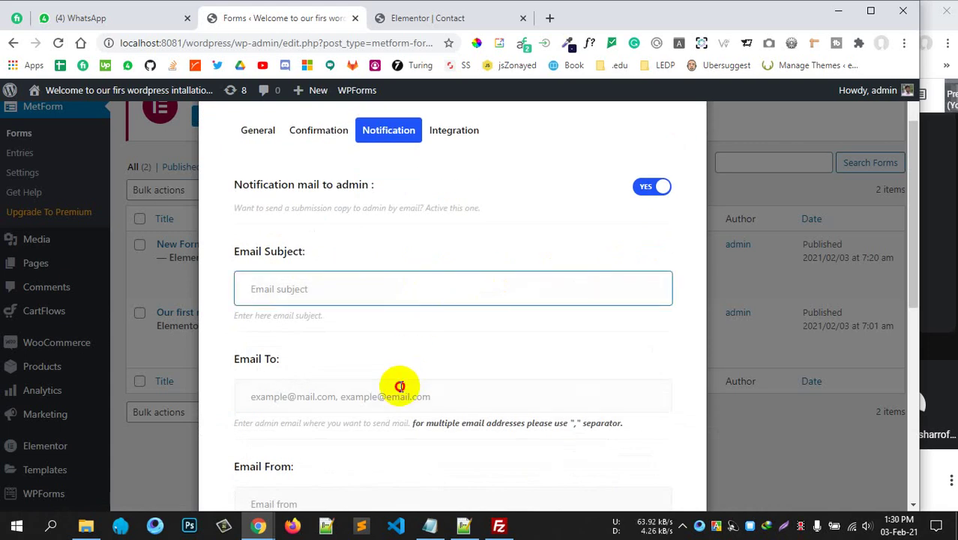
pyautogui.click(398, 389)
pyautogui.scroll(-2, 453, 335)
# Click through the admin To, Email From and Reply To fields, leaving them empty.
pyautogui.moveTo(479, 282); pyautogui.dragTo(561, 282)
pyautogui.click(266, 253)
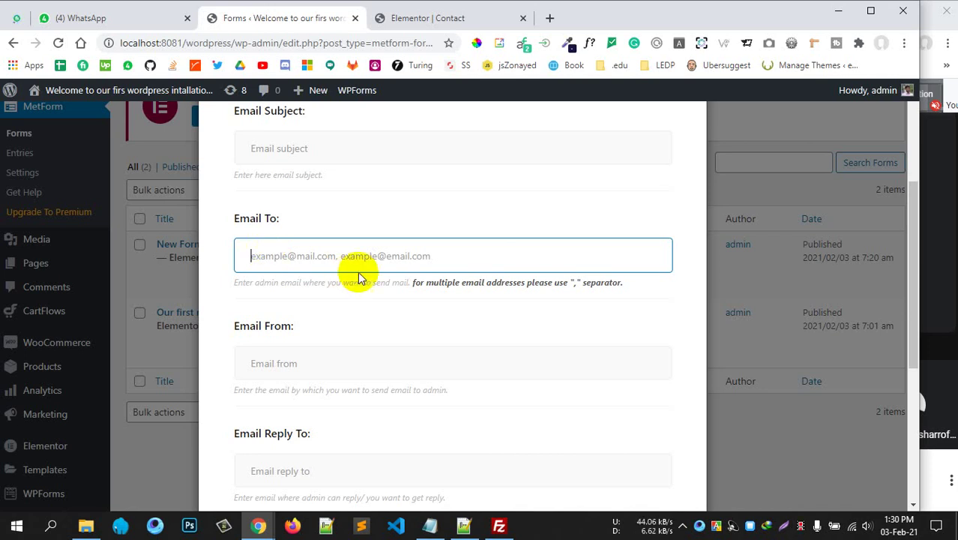
pyautogui.scroll(-1, 469, 345)
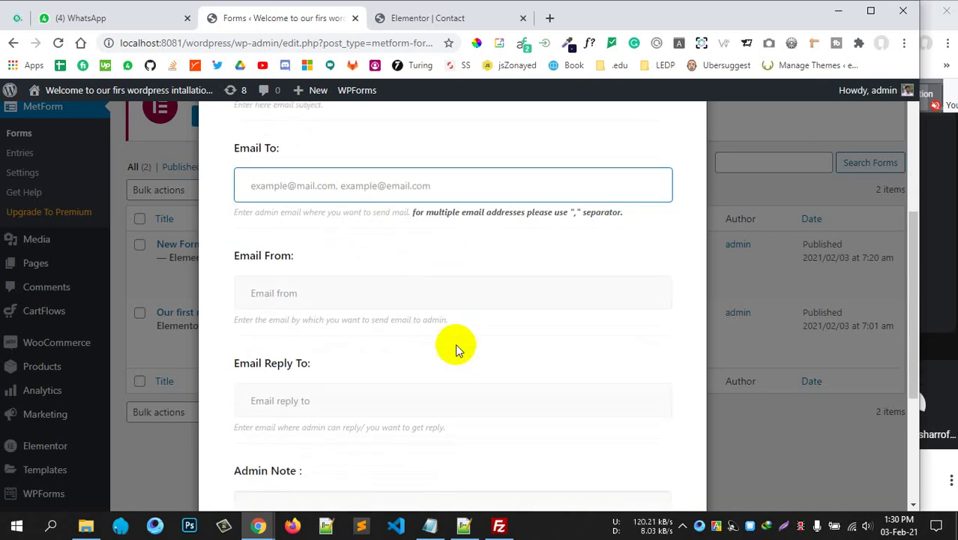
pyautogui.click(321, 291)
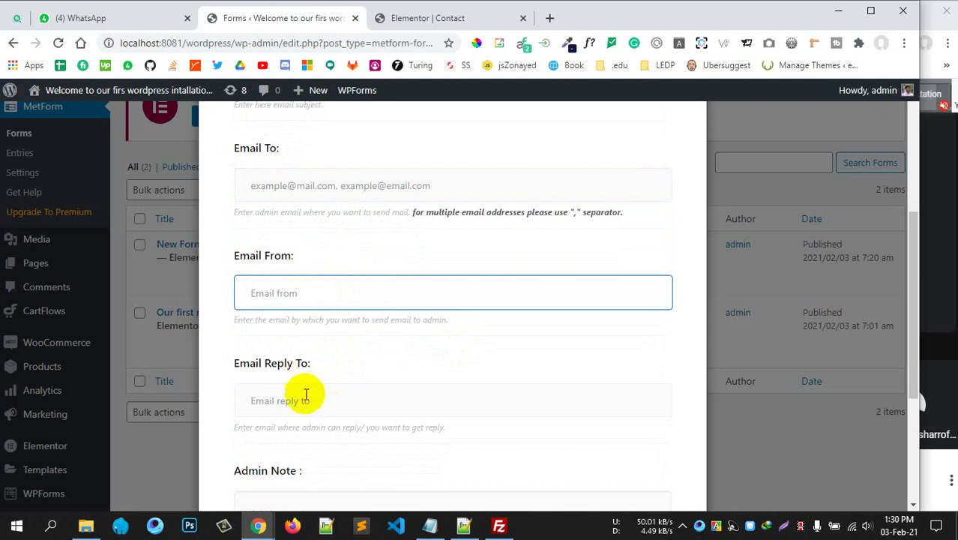
pyautogui.click(304, 393)
pyautogui.scroll(-3, 406, 342)
pyautogui.scroll(6, 406, 338)
pyautogui.scroll(2, 364, 329)
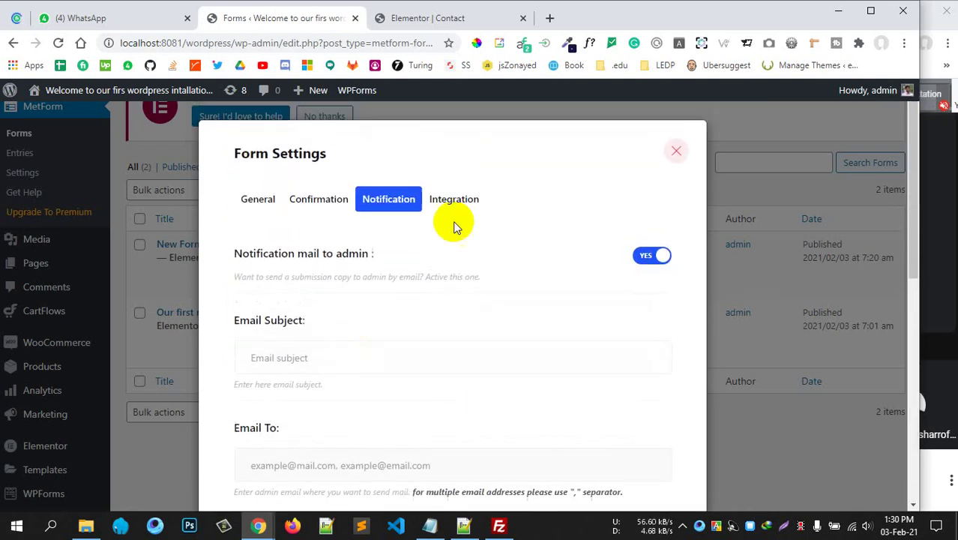
pyautogui.click(455, 196)
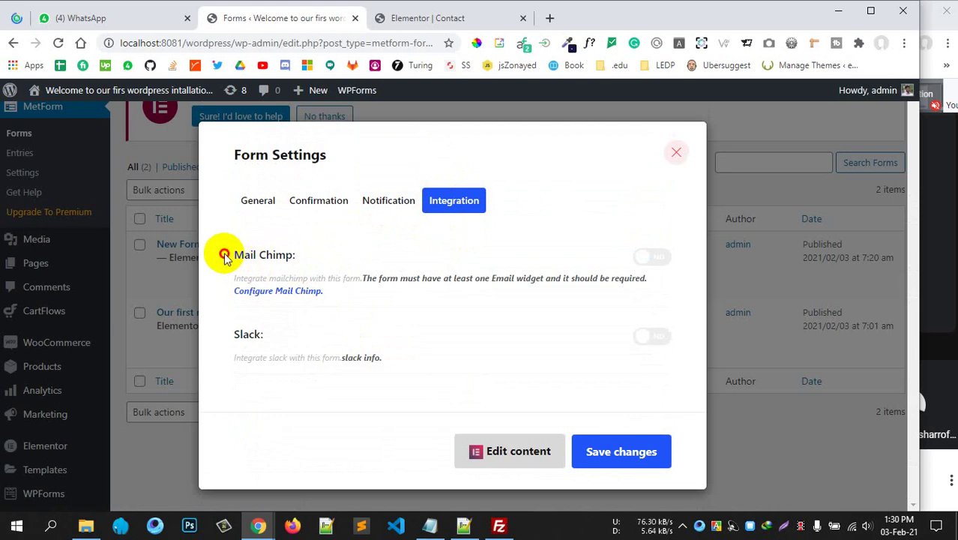
# Toggle the Slack integration on and back off, leaving Mail Chimp off.
pyautogui.moveTo(282, 336)
pyautogui.mouseDown()
pyautogui.moveTo(229, 331)
pyautogui.moveTo(324, 341)
pyautogui.mouseUp()
pyautogui.click(283, 333)
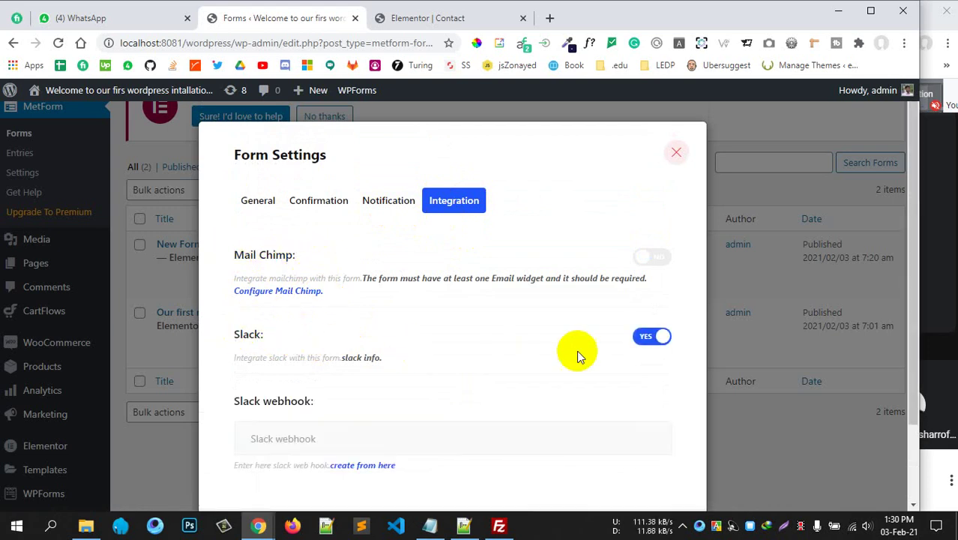
pyautogui.click(652, 341)
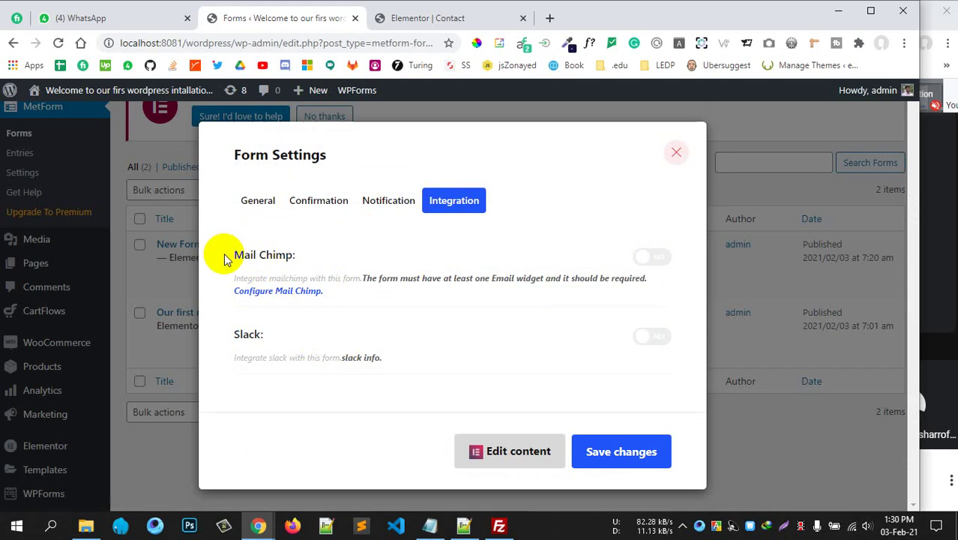
pyautogui.moveTo(225, 256); pyautogui.dragTo(287, 259)
pyautogui.click(304, 257)
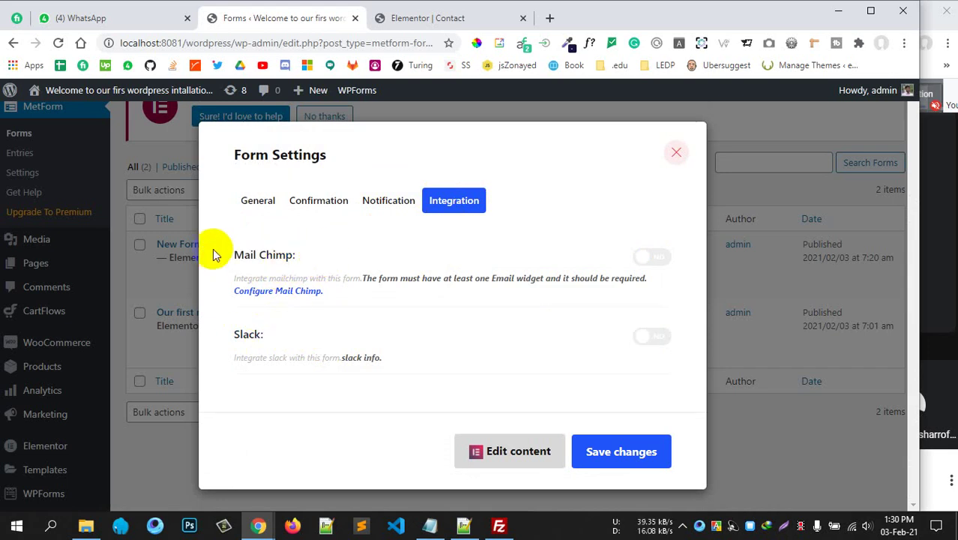
pyautogui.moveTo(216, 253); pyautogui.dragTo(292, 258)
pyautogui.click(258, 201)
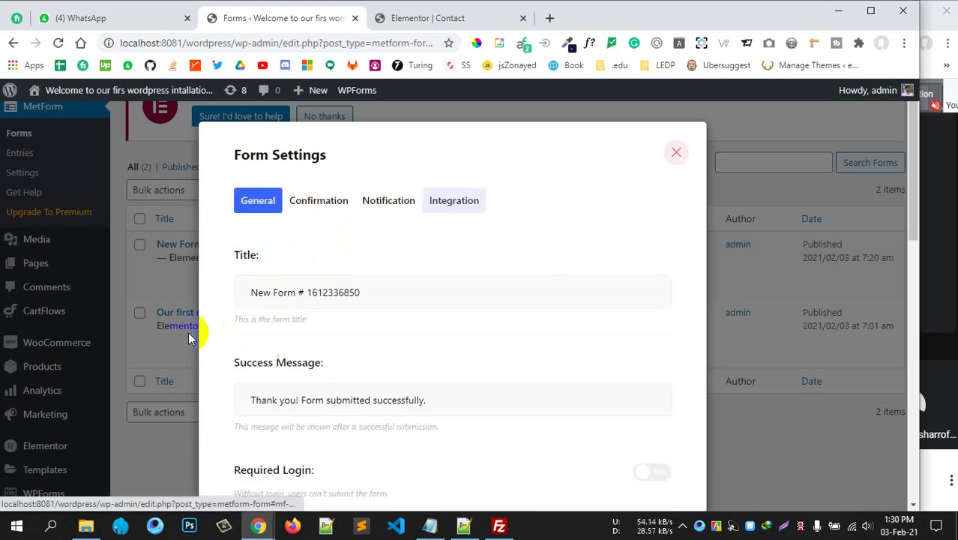
# Scroll through the General settings and save the form settings changes.
pyautogui.scroll(-5, 390, 371)
pyautogui.scroll(4, 413, 308)
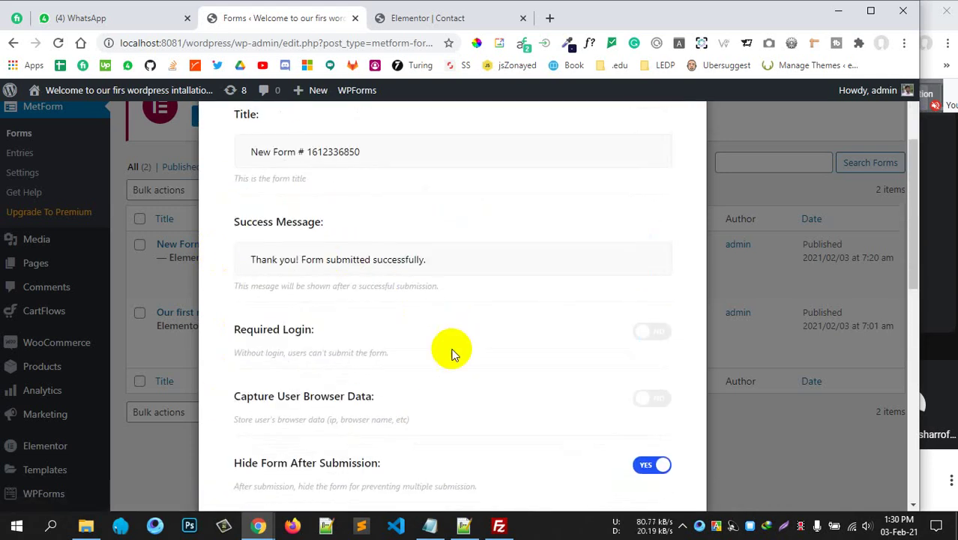
pyautogui.scroll(-5, 451, 353)
pyautogui.scroll(-3, 449, 359)
pyautogui.scroll(10, 445, 377)
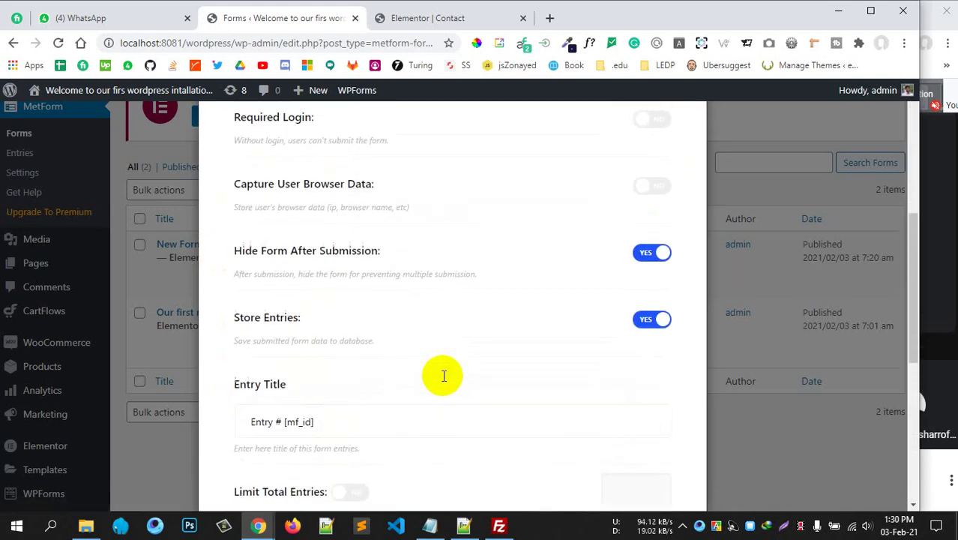
pyautogui.scroll(-10, 450, 270)
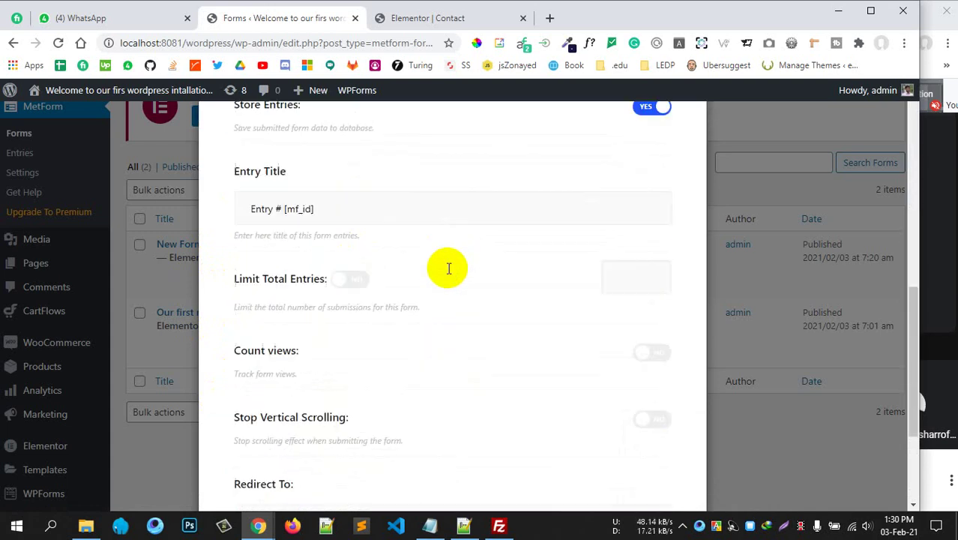
pyautogui.click(621, 451)
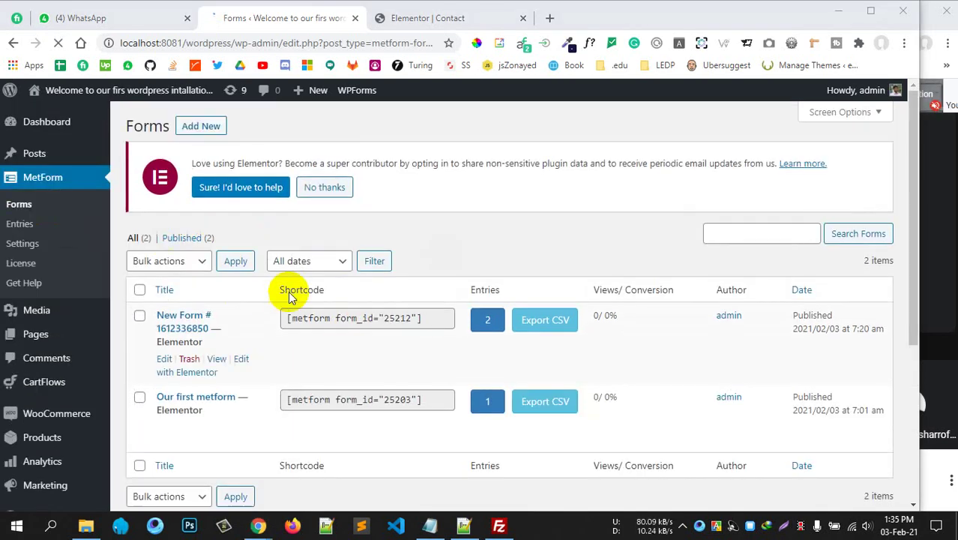
# Scroll through the new form's Elementor editor to check the empty canvas and available widgets.
pyautogui.scroll(-3, 301, 289)
pyautogui.scroll(3, 299, 287)
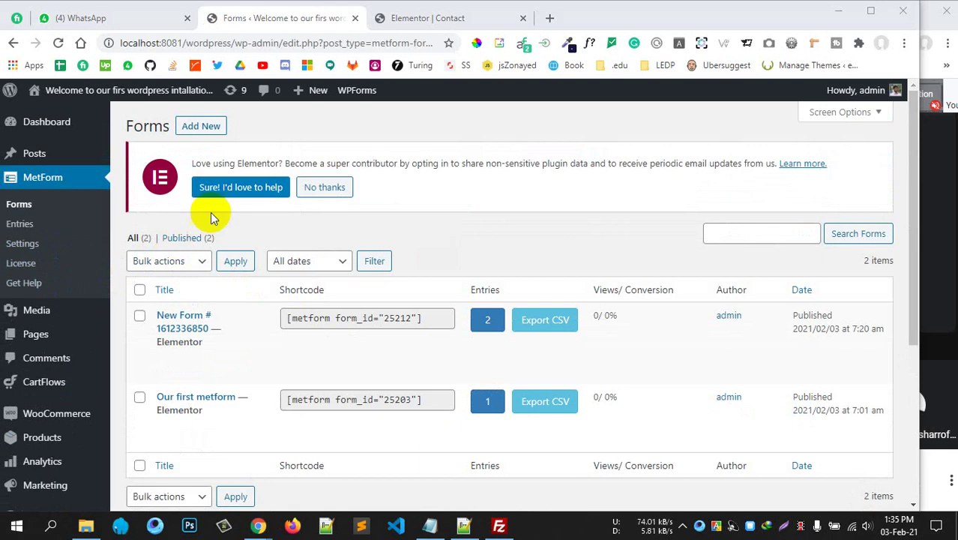
pyautogui.scroll(-2, 325, 356)
pyautogui.scroll(2, 324, 357)
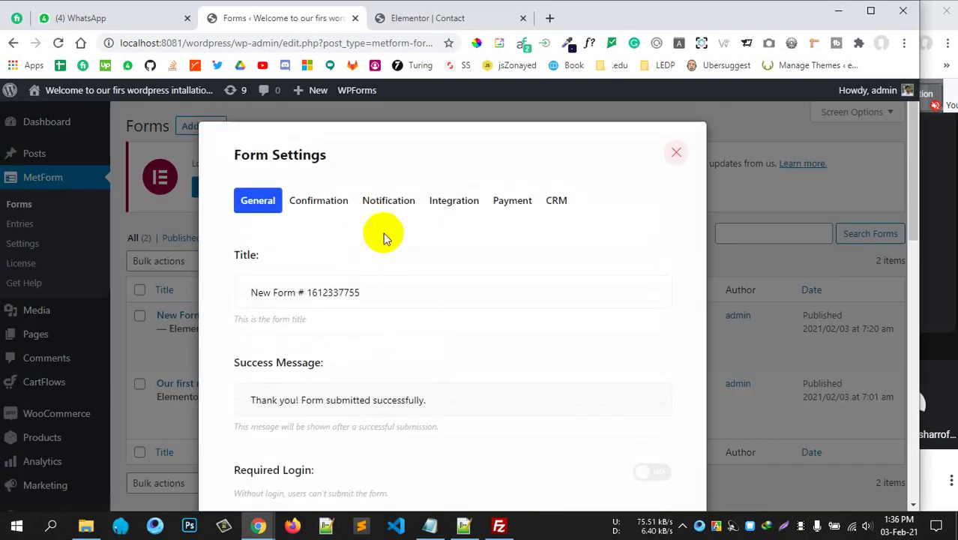
pyautogui.scroll(-5, 405, 278)
pyautogui.scroll(-4, 404, 279)
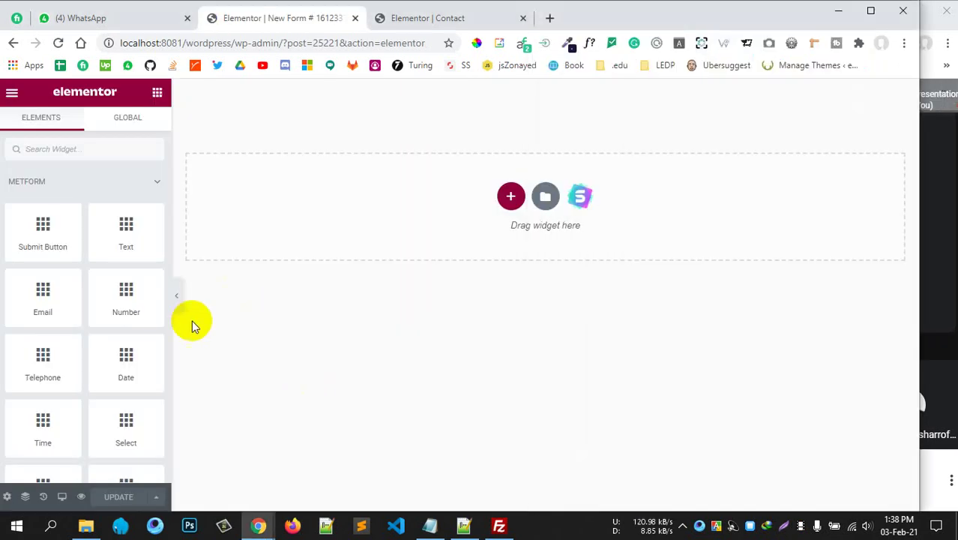
pyautogui.scroll(-8, 120, 323)
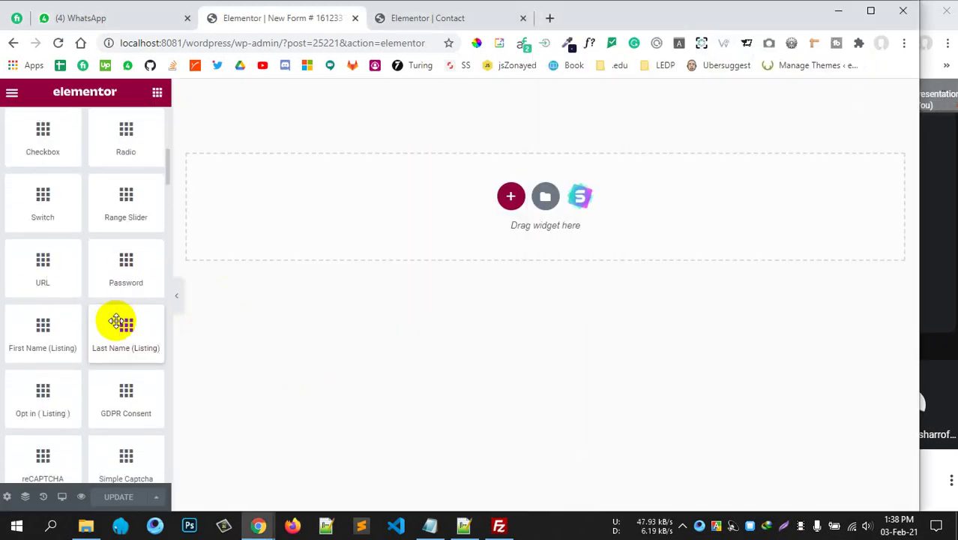
pyautogui.scroll(-2, 114, 330)
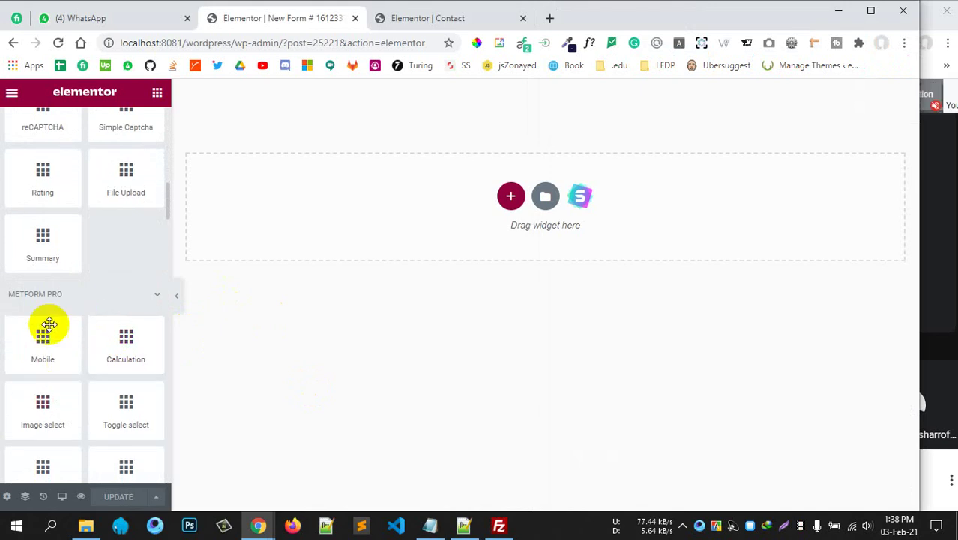
pyautogui.scroll(-5, 66, 375)
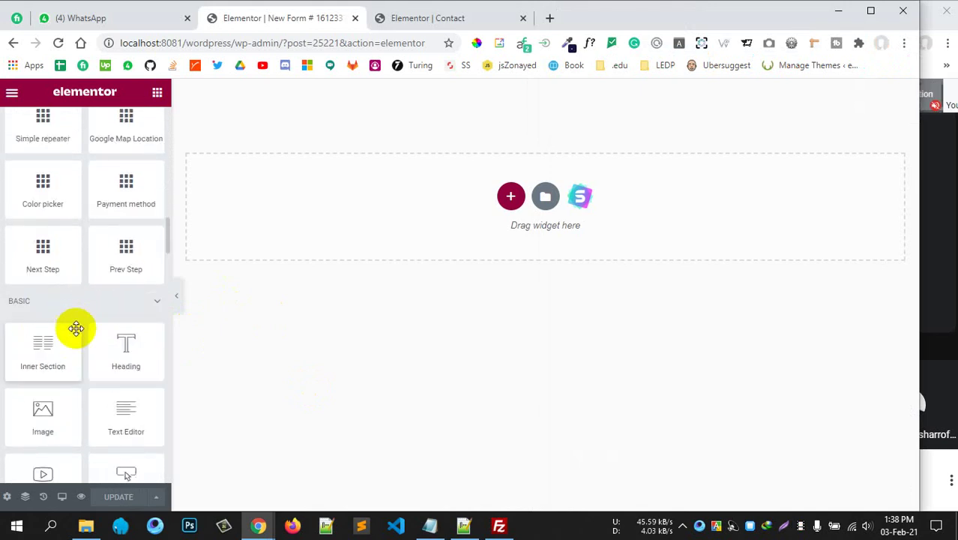
pyautogui.scroll(2, 78, 300)
pyautogui.scroll(6, 77, 261)
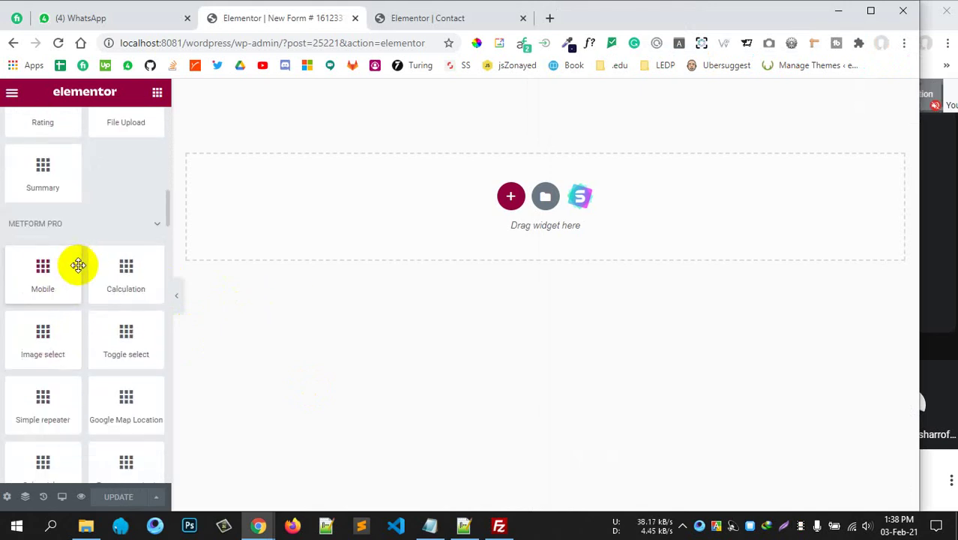
pyautogui.scroll(7, 79, 267)
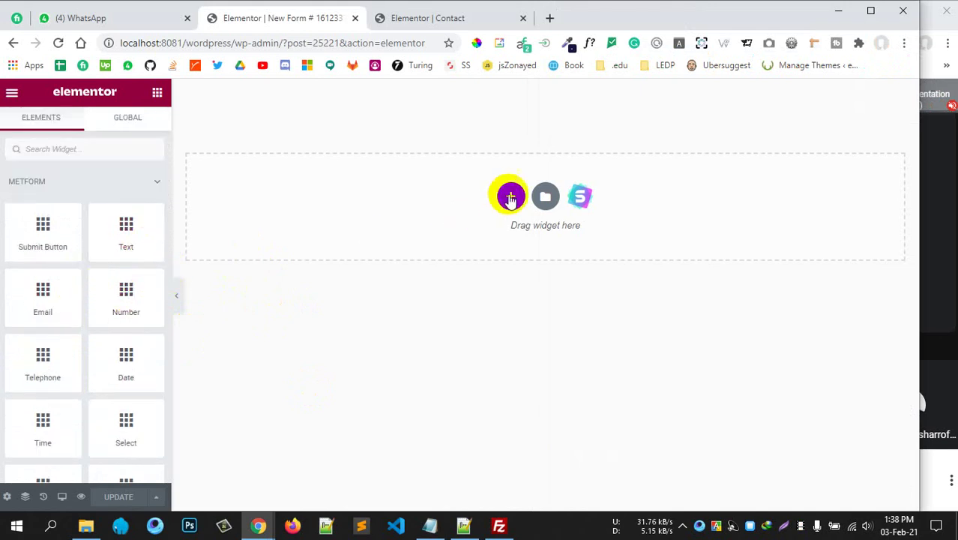
# Add a section and place a Heading widget at the top of the form.
pyautogui.click(509, 197)
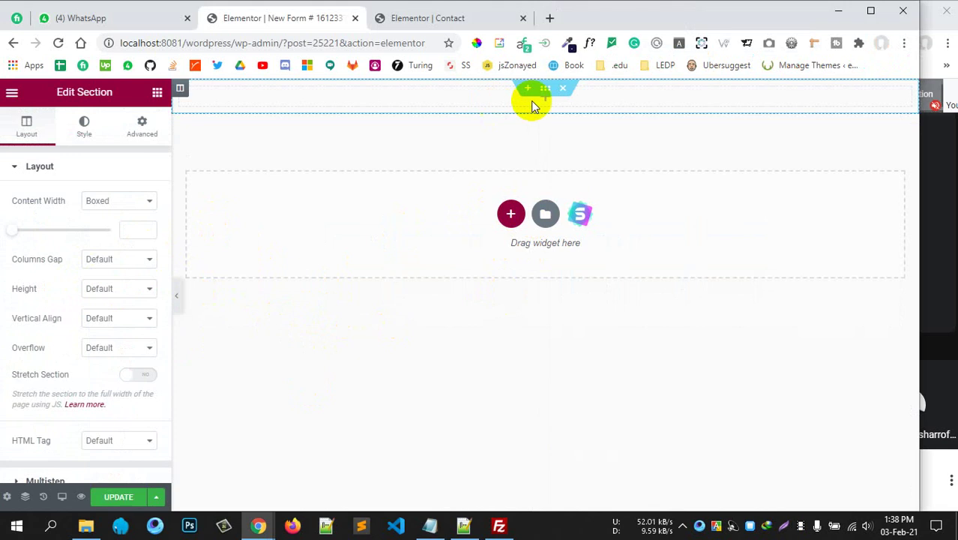
pyautogui.click(158, 93)
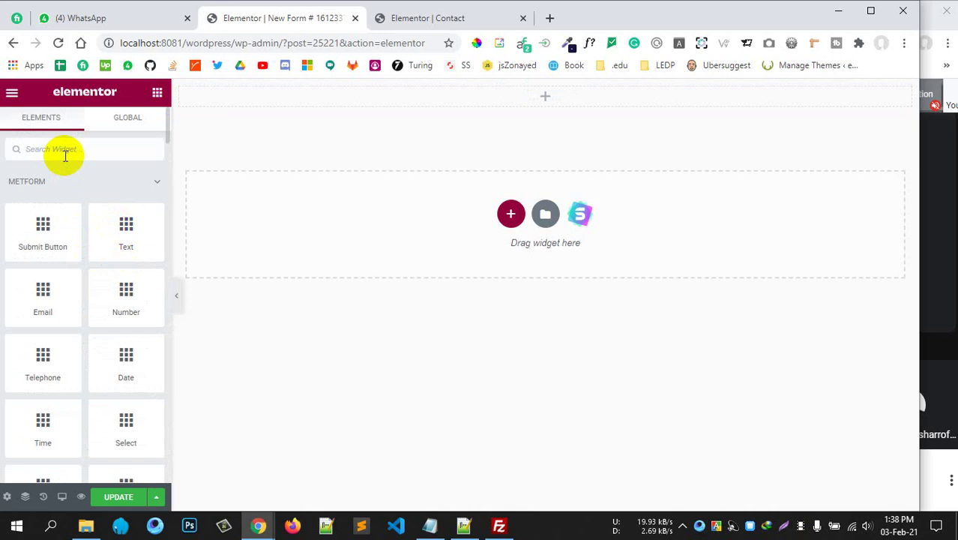
pyautogui.write('head')
pyautogui.moveTo(38, 193); pyautogui.dragTo(457, 107)
pyautogui.moveTo(68, 188); pyautogui.dragTo(537, 90)
# Make the heading read 'Met Form Pro, We are pro' and centre it.
pyautogui.tripleClick(45, 215)
pyautogui.write('Add')
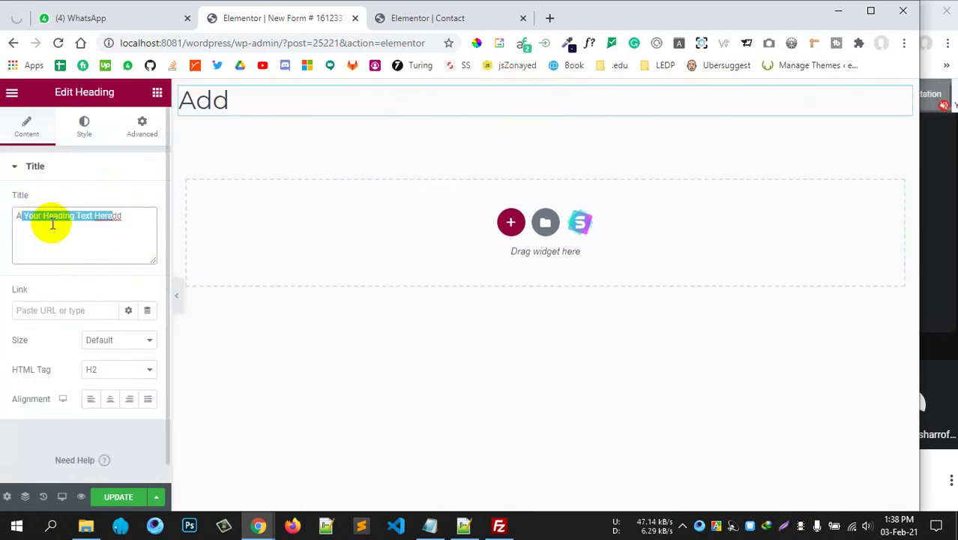
pyautogui.press('BackSpace')
pyautogui.write('Met Form Pro')
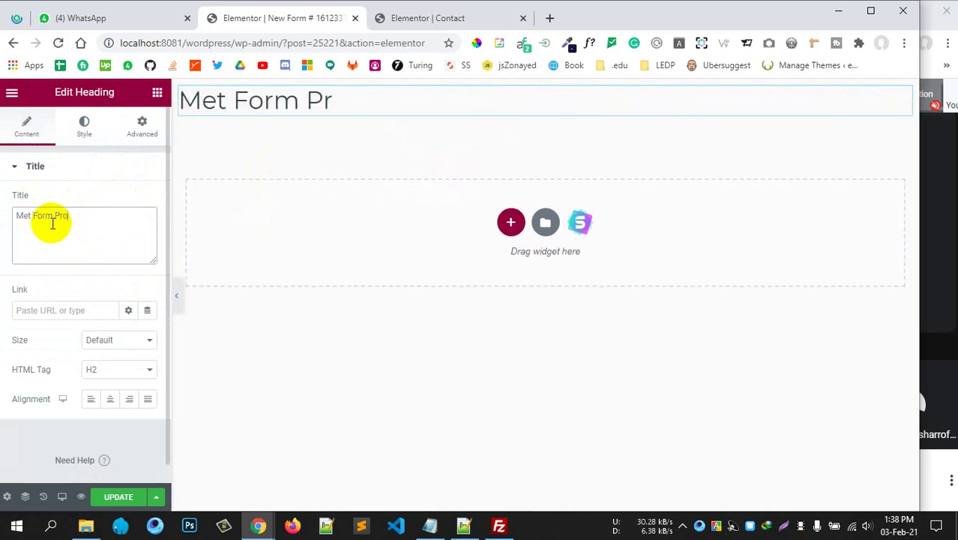
pyautogui.click(110, 398)
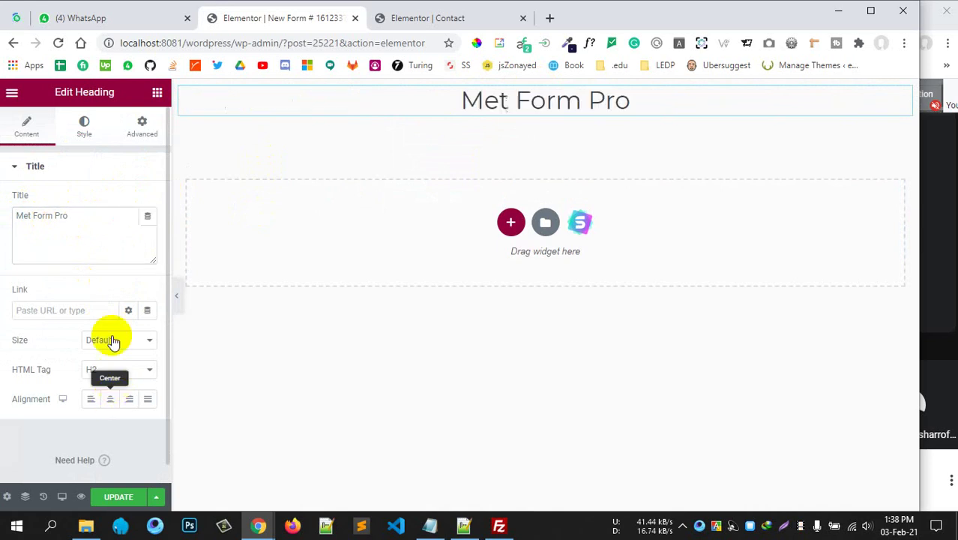
pyautogui.write(', ')
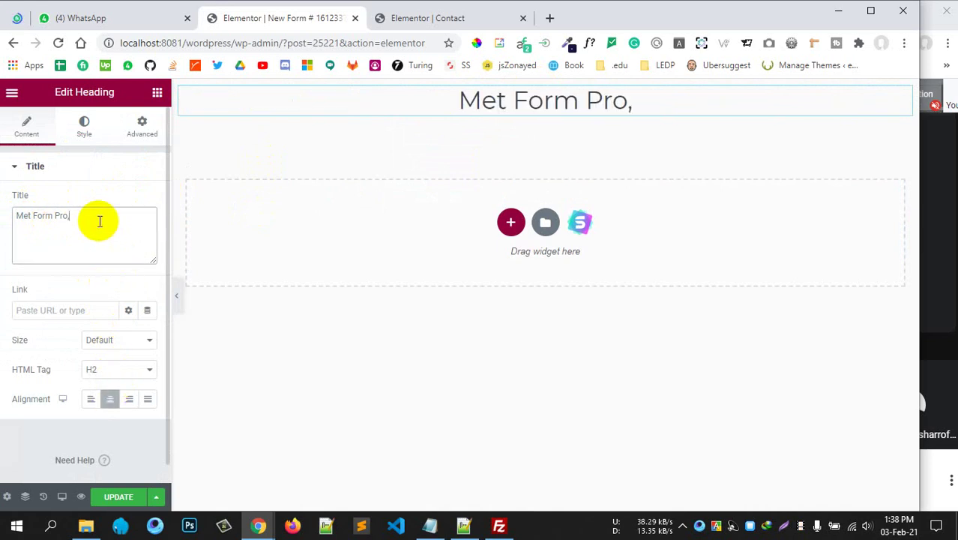
pyautogui.write('We are pro')
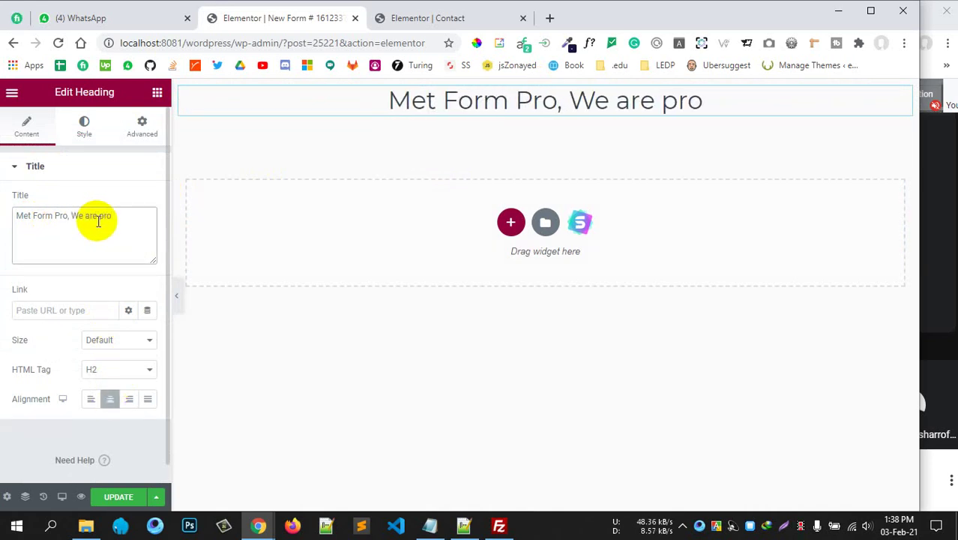
pyautogui.click(158, 91)
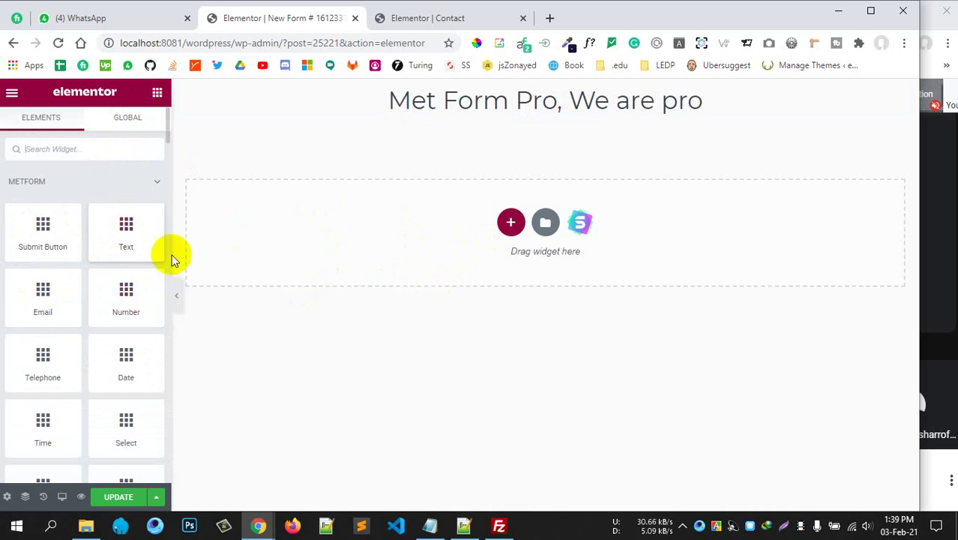
# Add a MetForm Text field below the heading.
pyautogui.moveTo(128, 240); pyautogui.dragTo(492, 233)
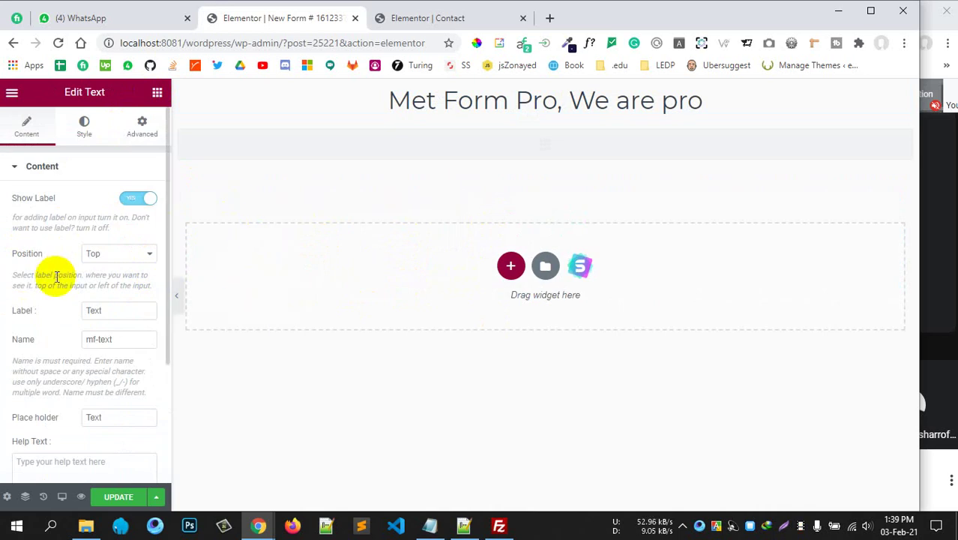
pyautogui.scroll(-3, 52, 276)
pyautogui.scroll(3, 55, 278)
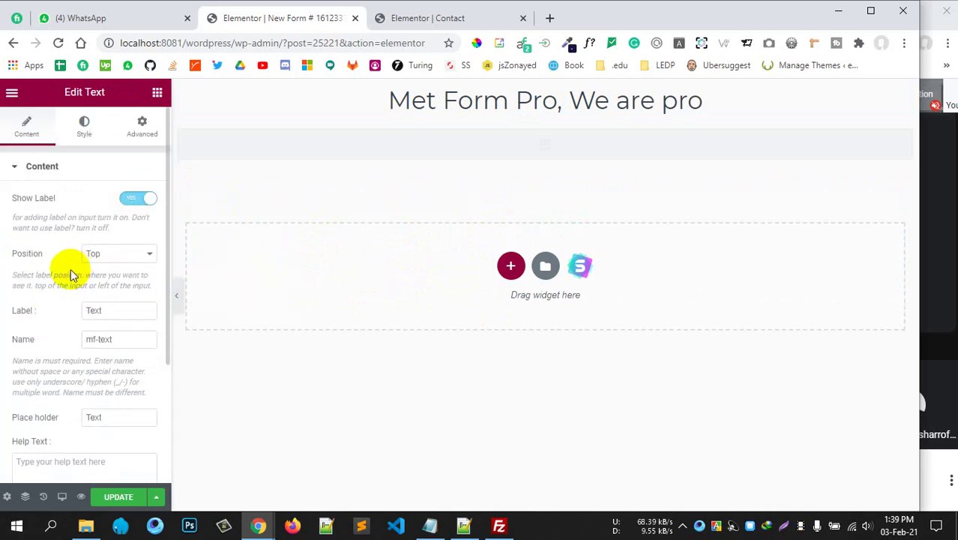
pyautogui.scroll(-3, 68, 285)
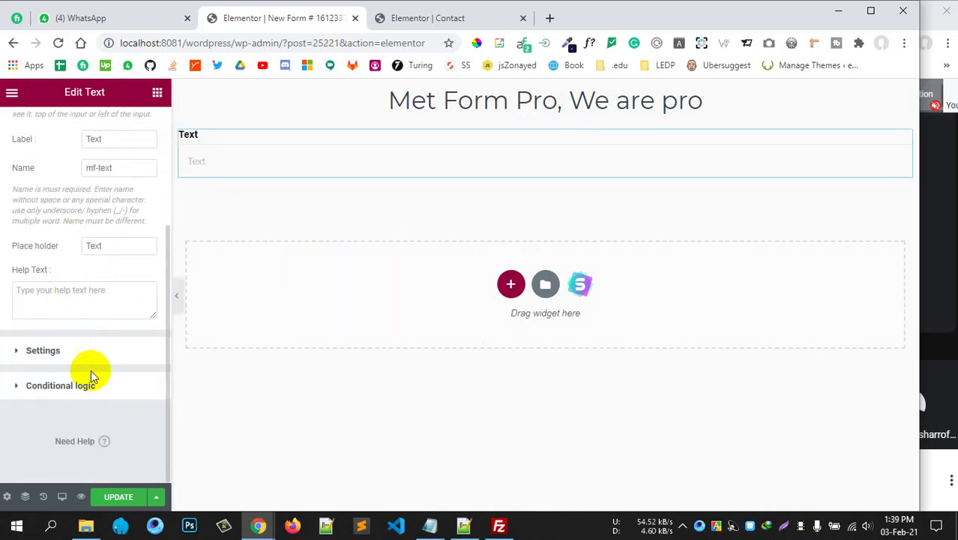
# Review the Text field's Conditional logic options, then reselect the field on the canvas.
pyautogui.click(79, 391)
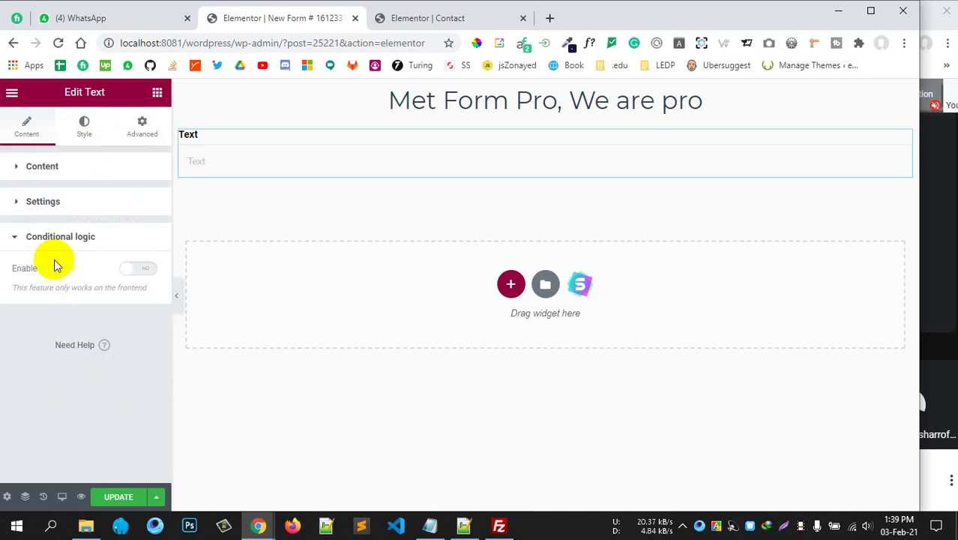
pyautogui.click(94, 240)
pyautogui.click(90, 241)
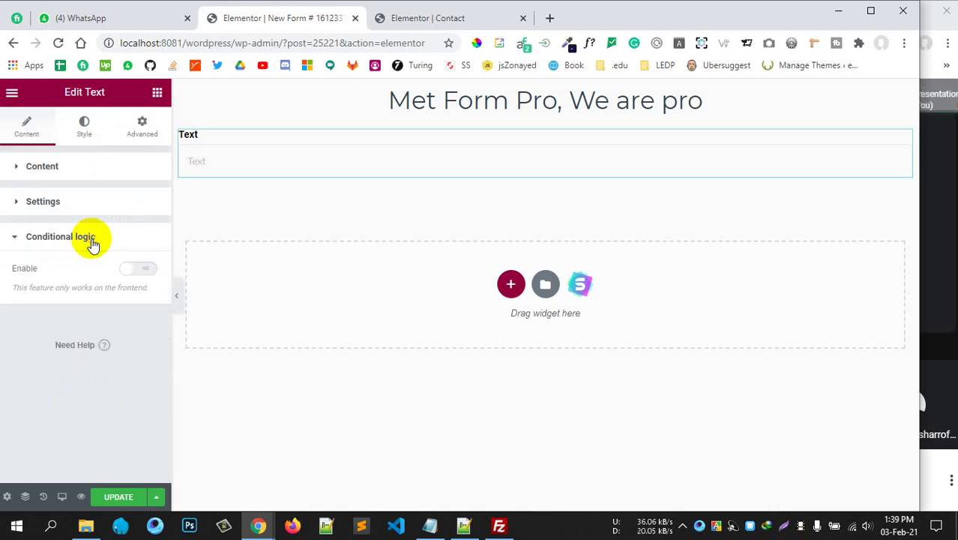
pyautogui.click(88, 171)
pyautogui.scroll(-3, 56, 278)
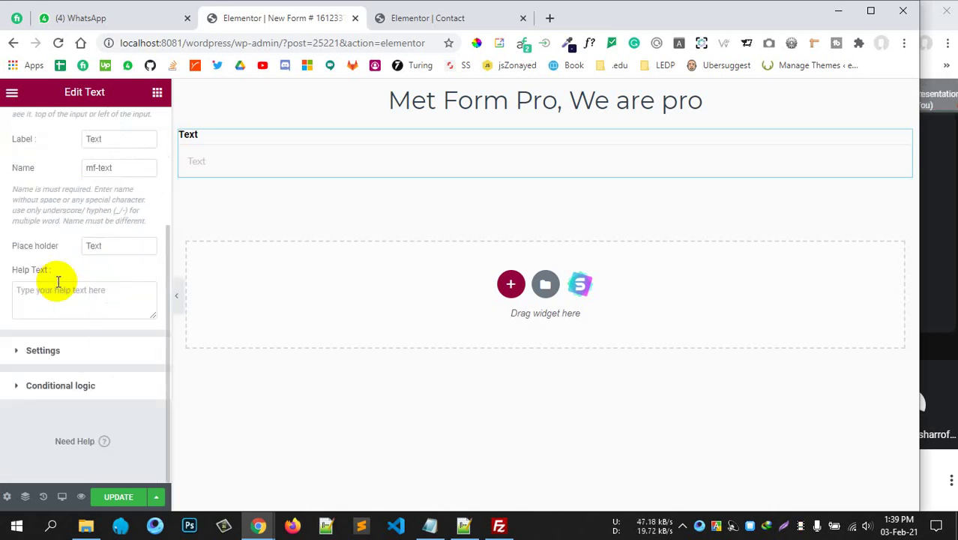
pyautogui.scroll(3, 56, 278)
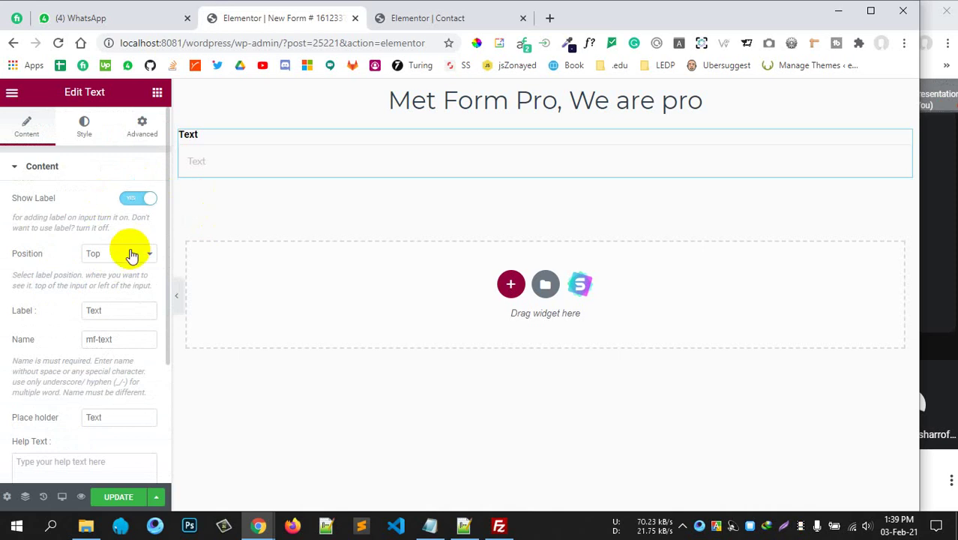
pyautogui.click(156, 92)
pyautogui.click(278, 154)
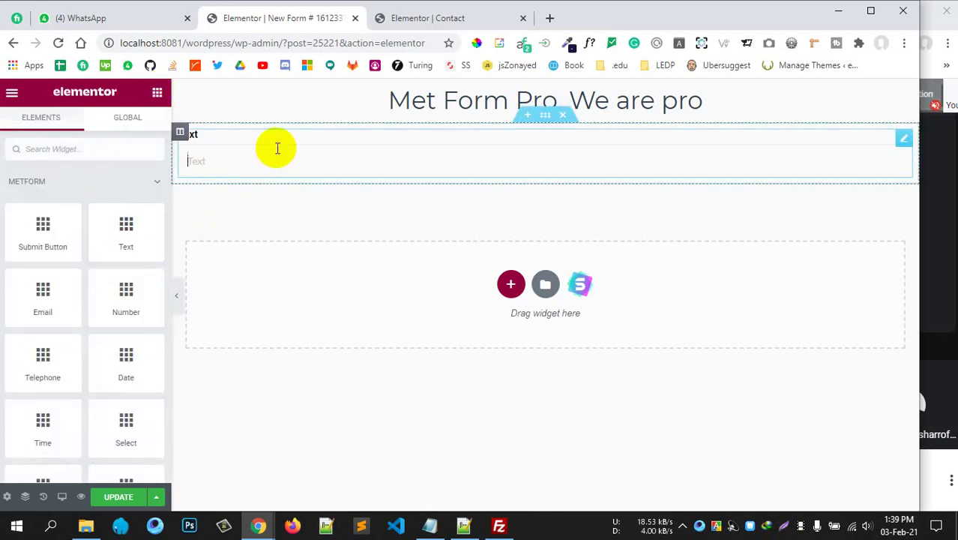
# Label the text field 'Name', set its field name to name, and clear the placeholder.
pyautogui.click(278, 148)
pyautogui.moveTo(105, 310); pyautogui.dragTo(57, 314)
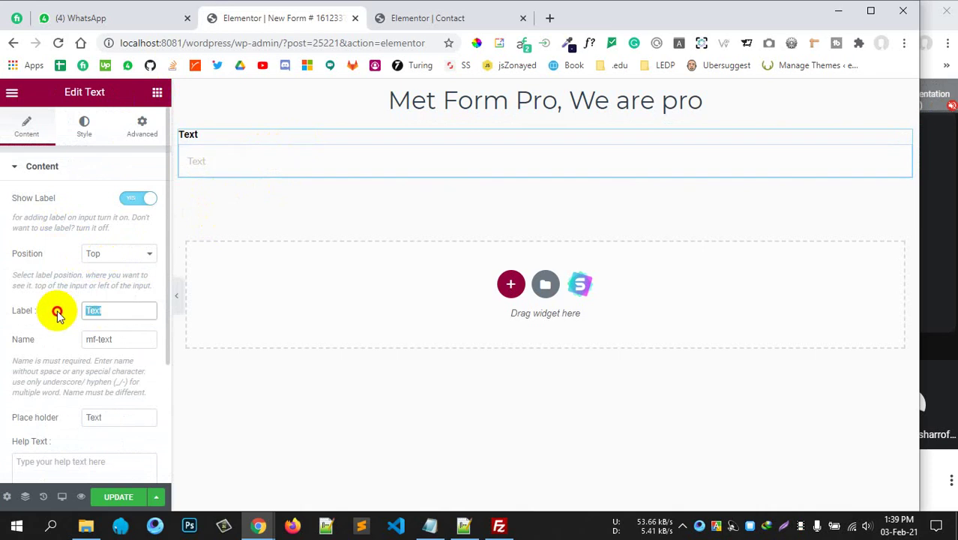
pyautogui.write('Name')
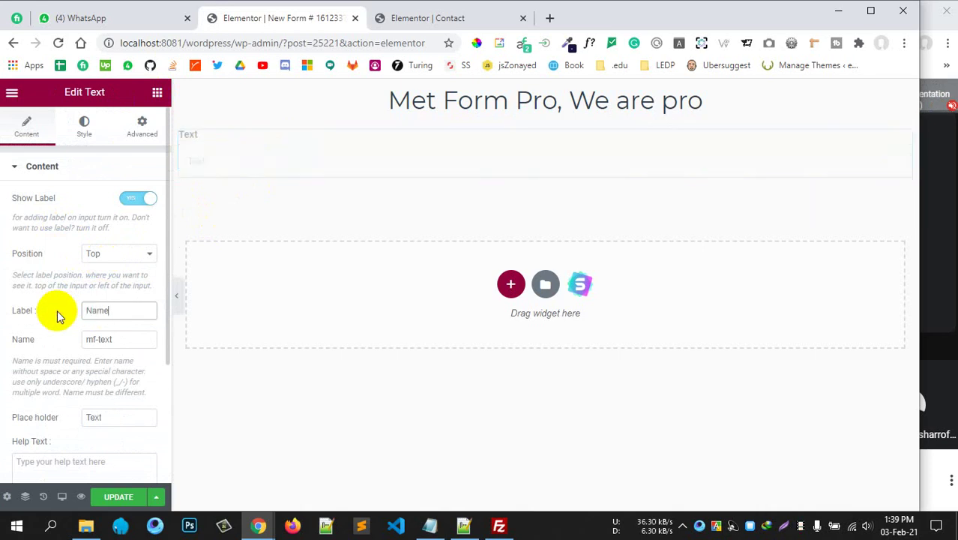
pyautogui.moveTo(144, 343); pyautogui.dragTo(43, 343)
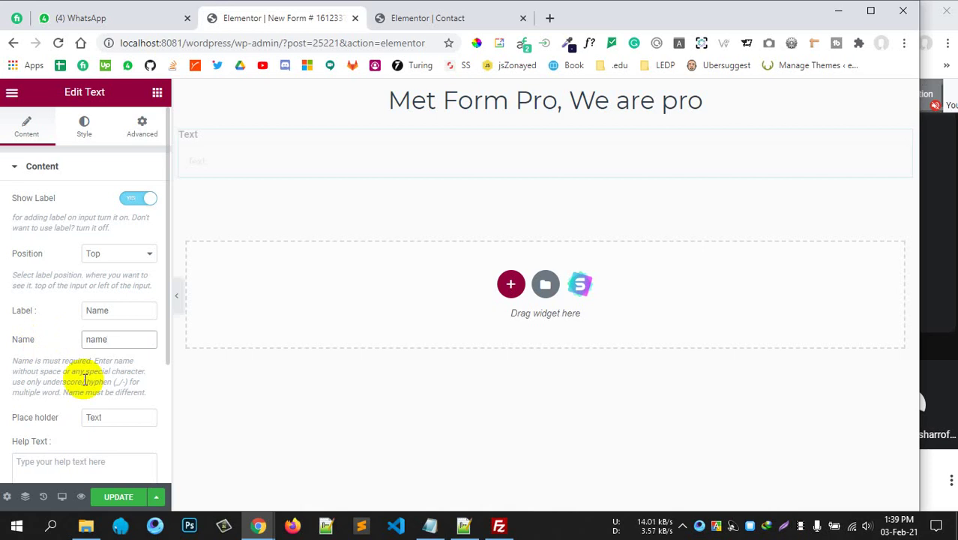
pyautogui.scroll(-2, 84, 378)
pyautogui.moveTo(114, 277); pyautogui.dragTo(37, 279)
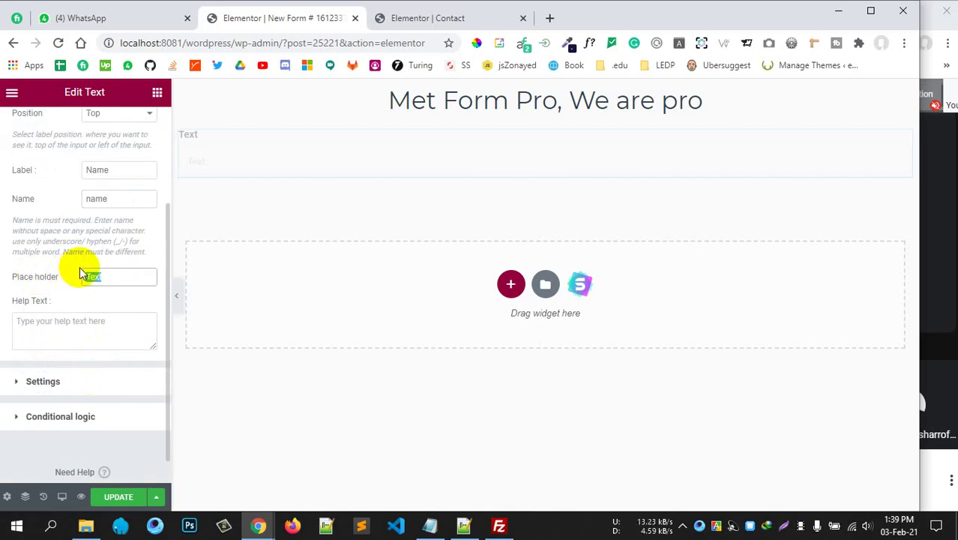
pyautogui.press('BackSpace')
pyautogui.scroll(2, 67, 300)
pyautogui.scroll(-3, 56, 312)
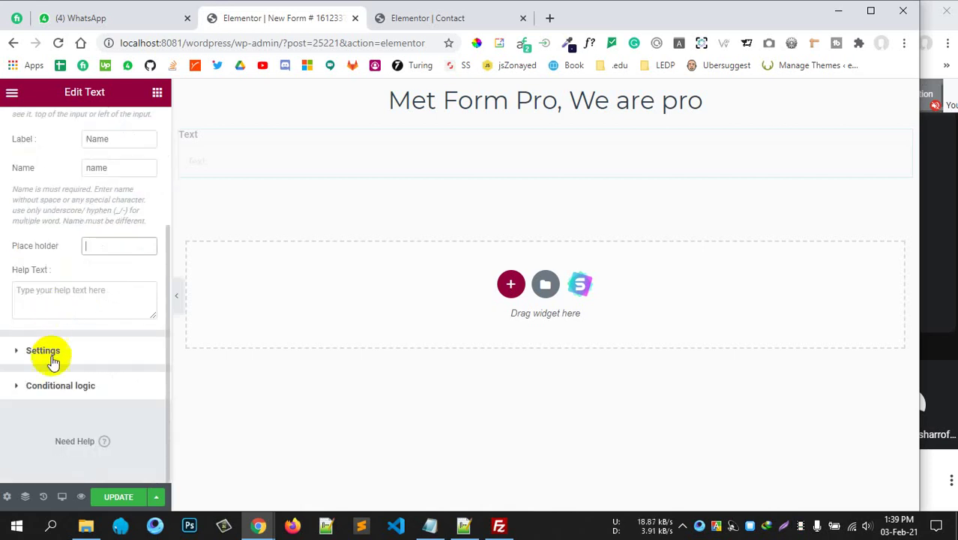
# Make the Name field required and review its Style and Advanced options.
pyautogui.click(70, 351)
pyautogui.click(131, 238)
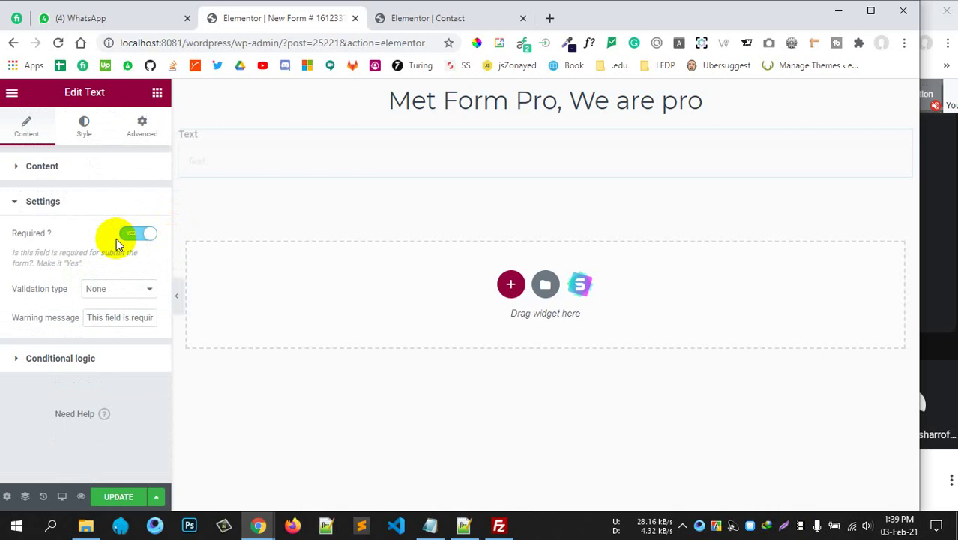
pyautogui.click(105, 202)
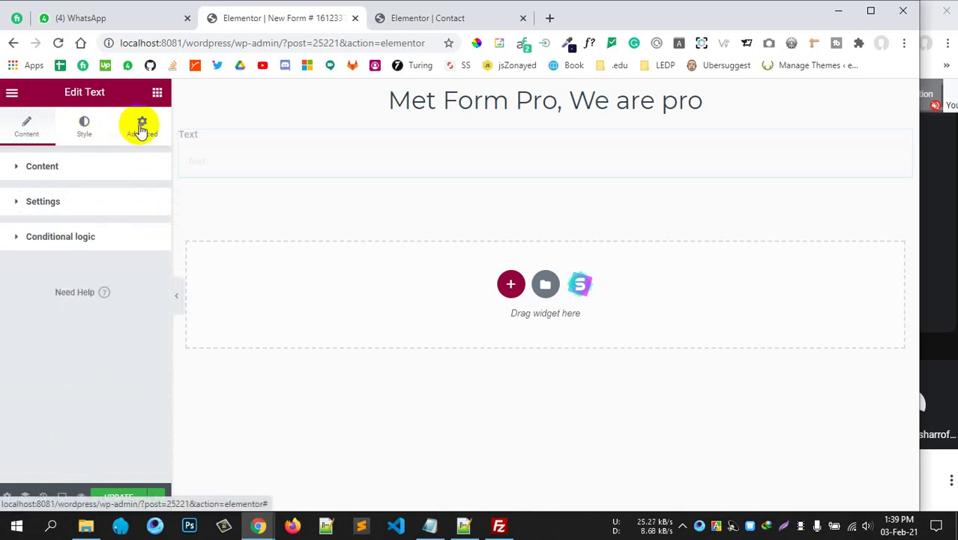
pyautogui.click(84, 126)
pyautogui.scroll(-2, 56, 230)
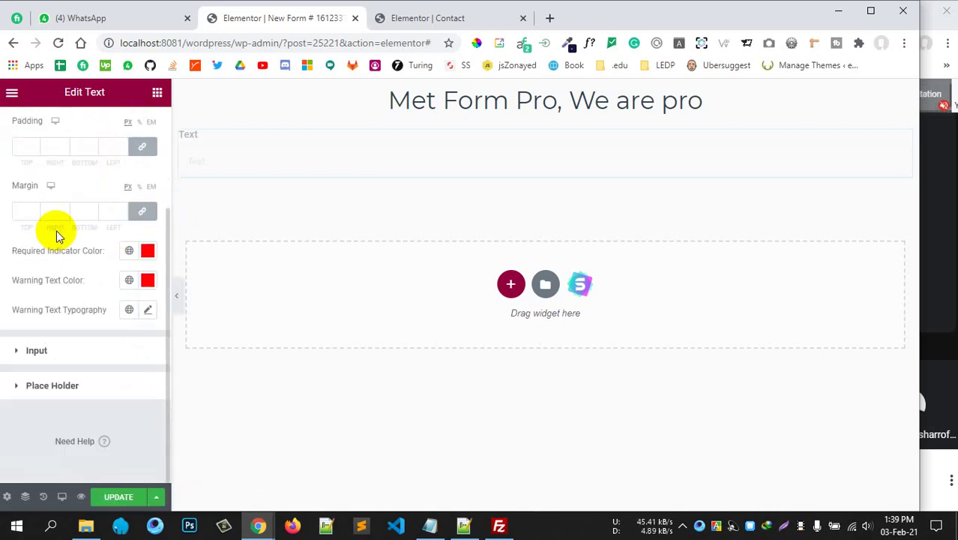
pyautogui.scroll(2, 52, 227)
pyautogui.click(142, 127)
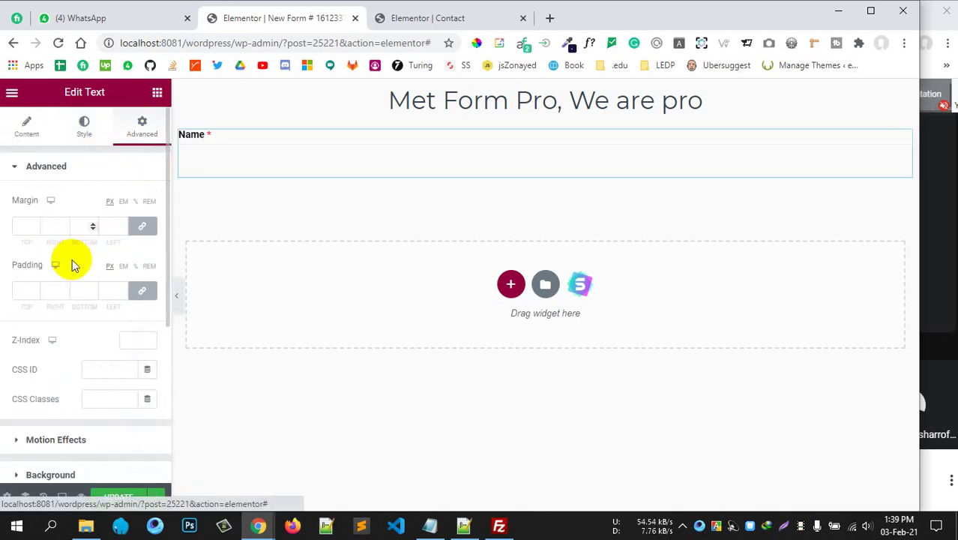
pyautogui.scroll(-1, 68, 278)
pyautogui.scroll(-3, 68, 277)
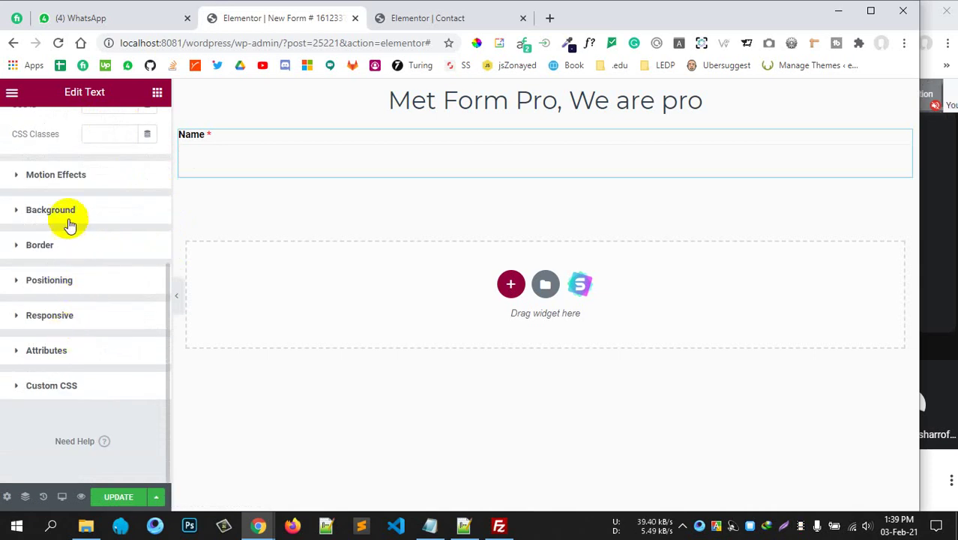
pyautogui.scroll(5, 74, 165)
pyautogui.click(27, 125)
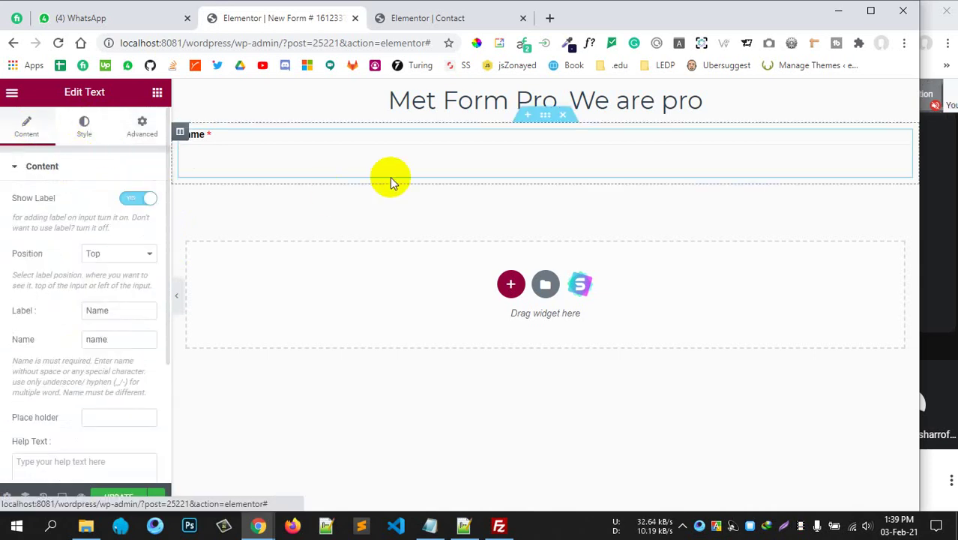
pyautogui.click(156, 92)
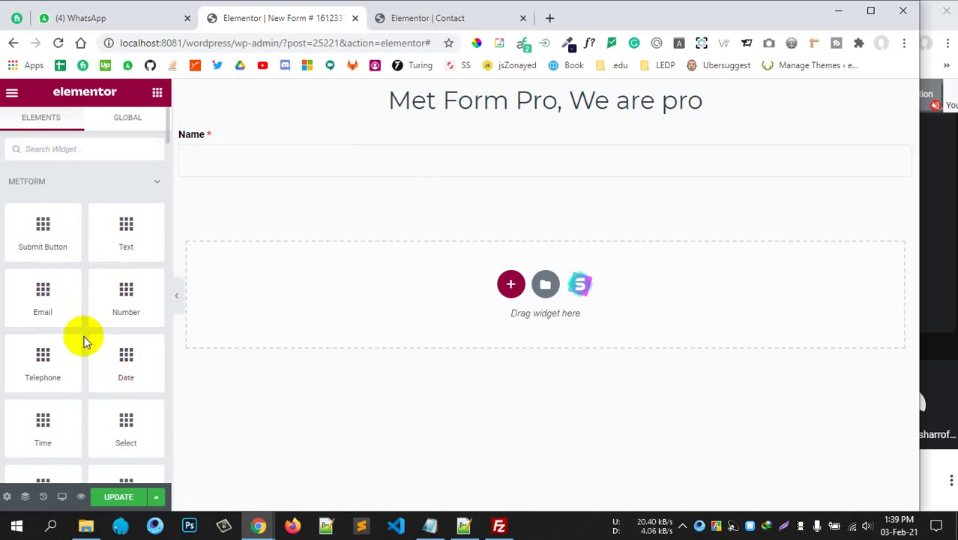
# Add a Date field under Name, labelled 'BOD', and edit its field name.
pyautogui.moveTo(108, 373); pyautogui.dragTo(421, 170)
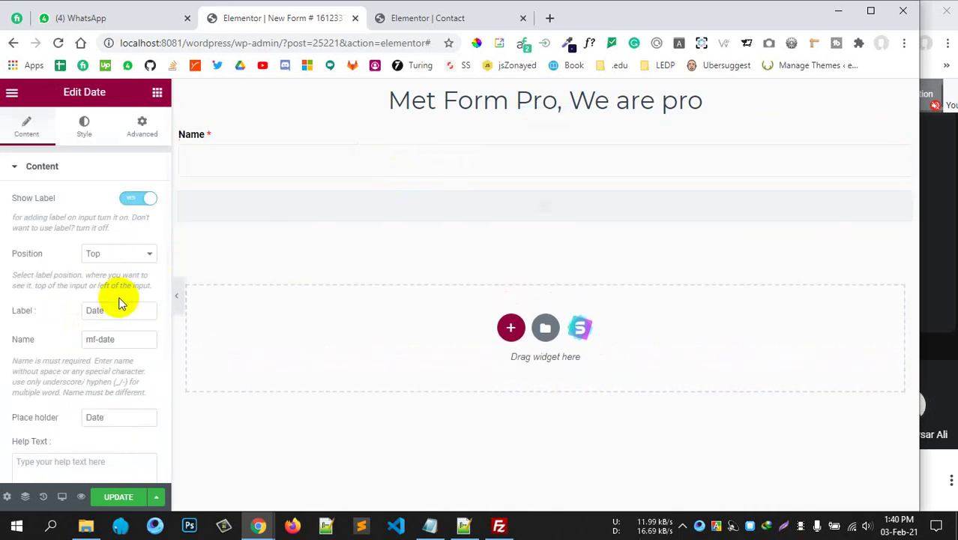
pyautogui.scroll(-1, 105, 315)
pyautogui.scroll(1, 90, 341)
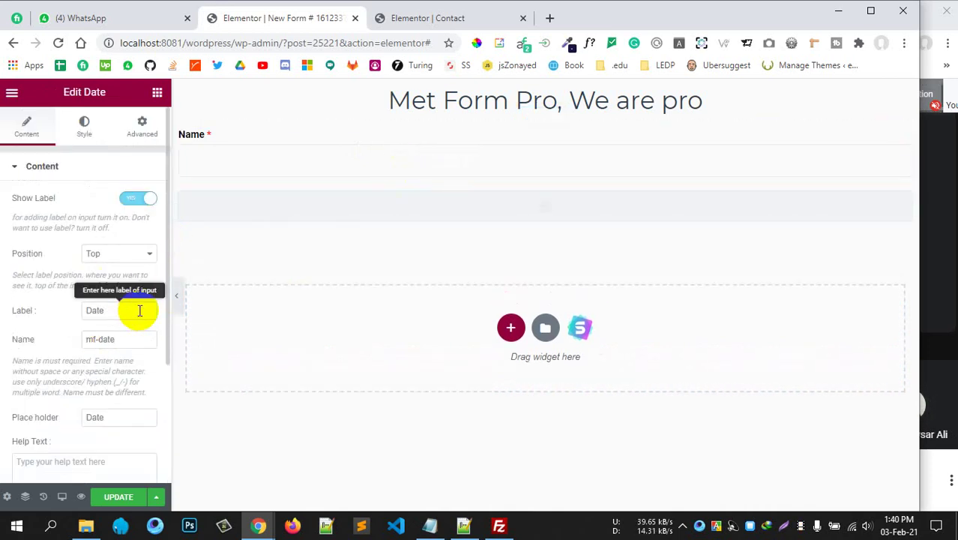
pyautogui.moveTo(117, 310); pyautogui.dragTo(58, 321)
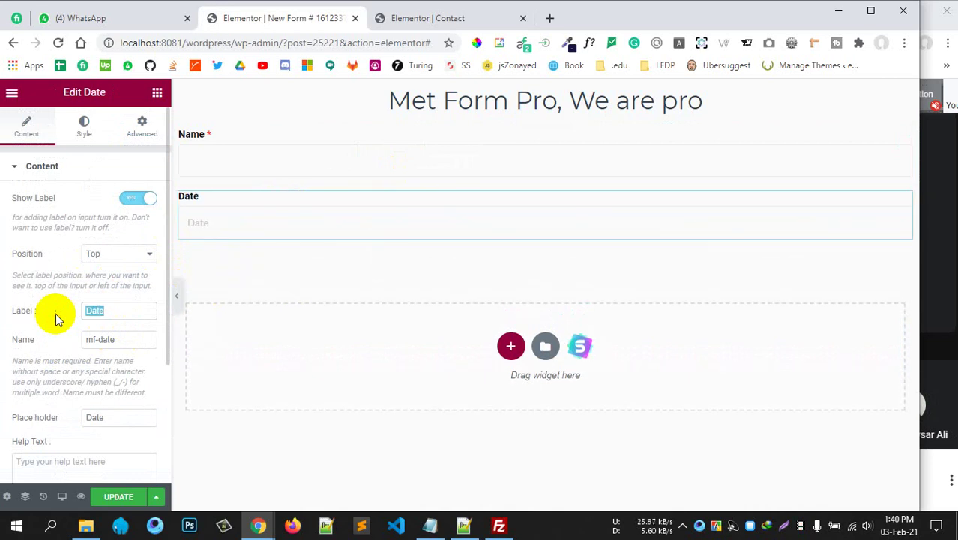
pyautogui.write('BOD')
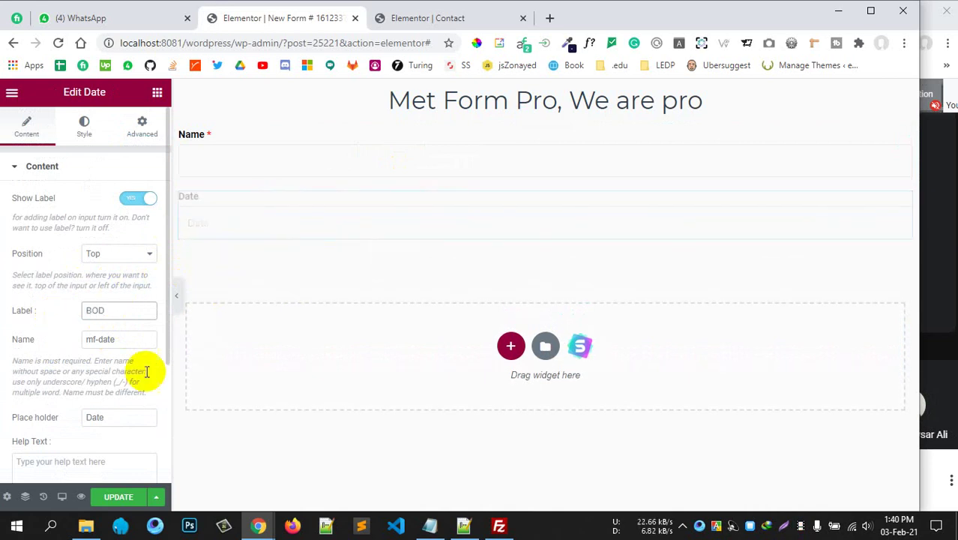
pyautogui.moveTo(98, 340); pyautogui.dragTo(9, 349)
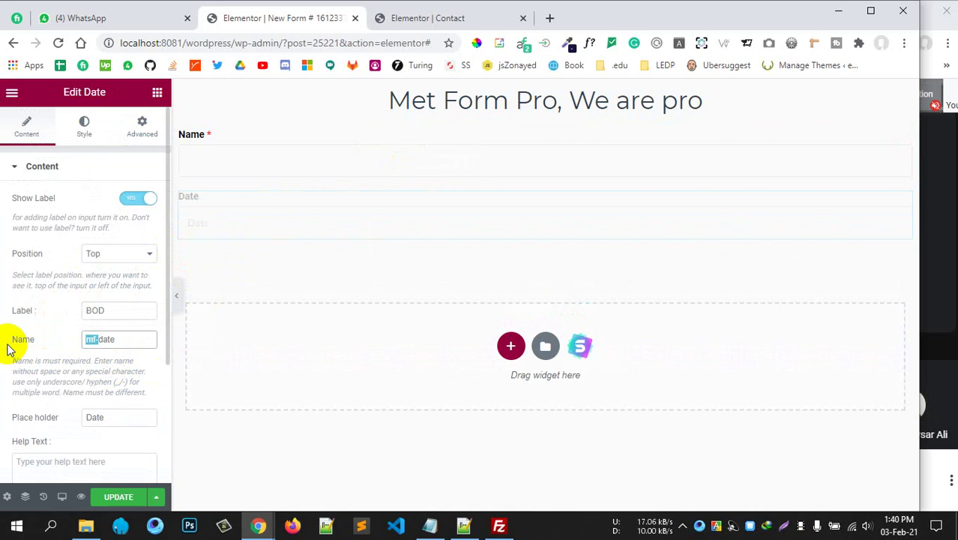
pyautogui.scroll(-2, 120, 408)
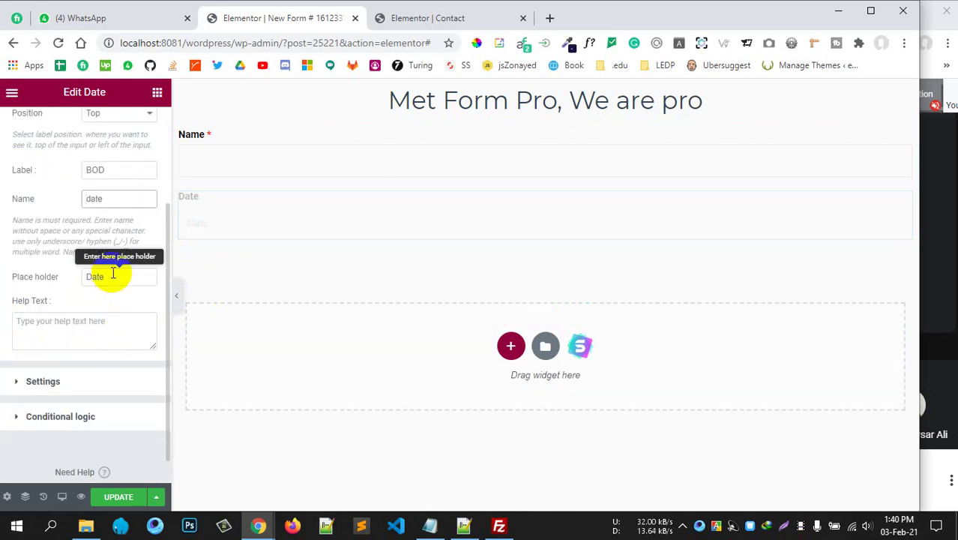
# Make the BOD field required and turn off its month and day inputs.
pyautogui.click(81, 384)
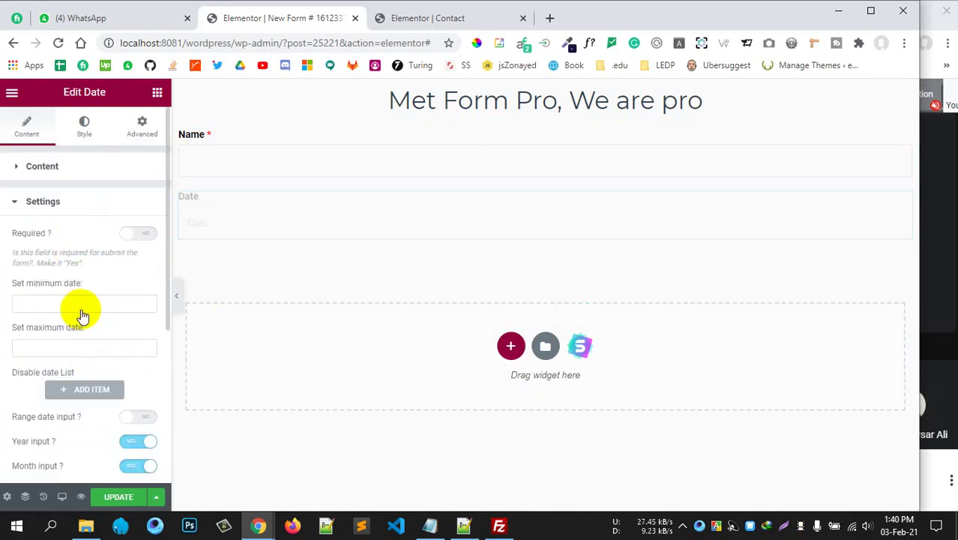
pyautogui.scroll(-2, 82, 304)
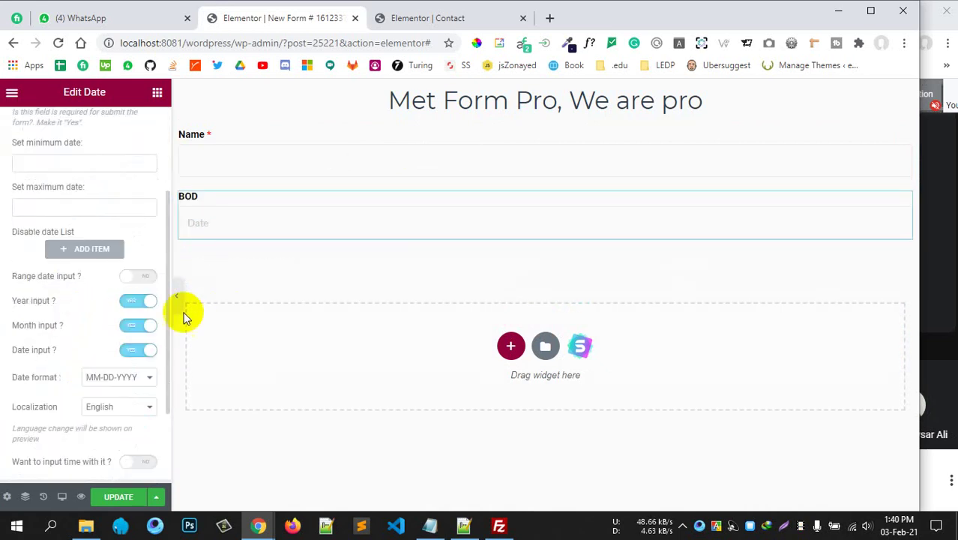
pyautogui.scroll(2, 8, 304)
pyautogui.click(132, 234)
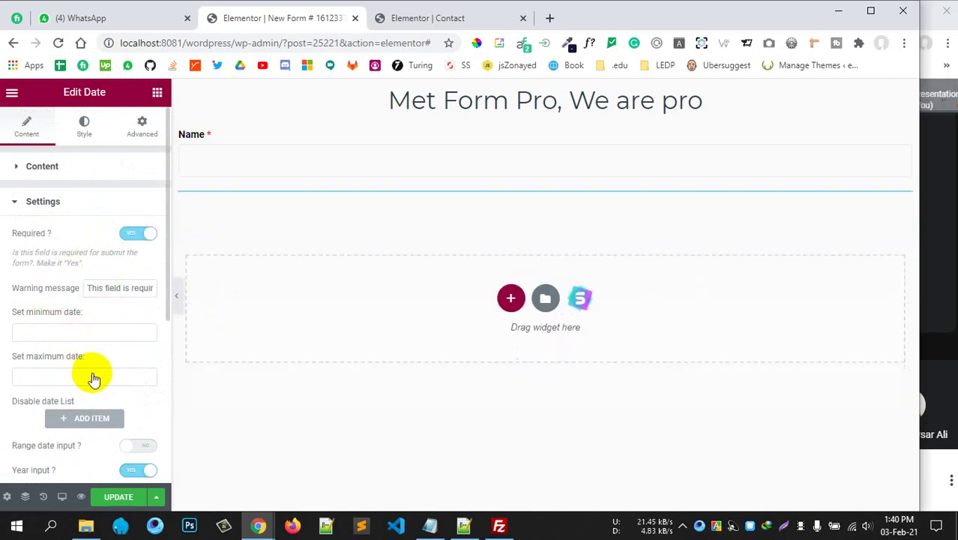
pyautogui.scroll(-2, 111, 353)
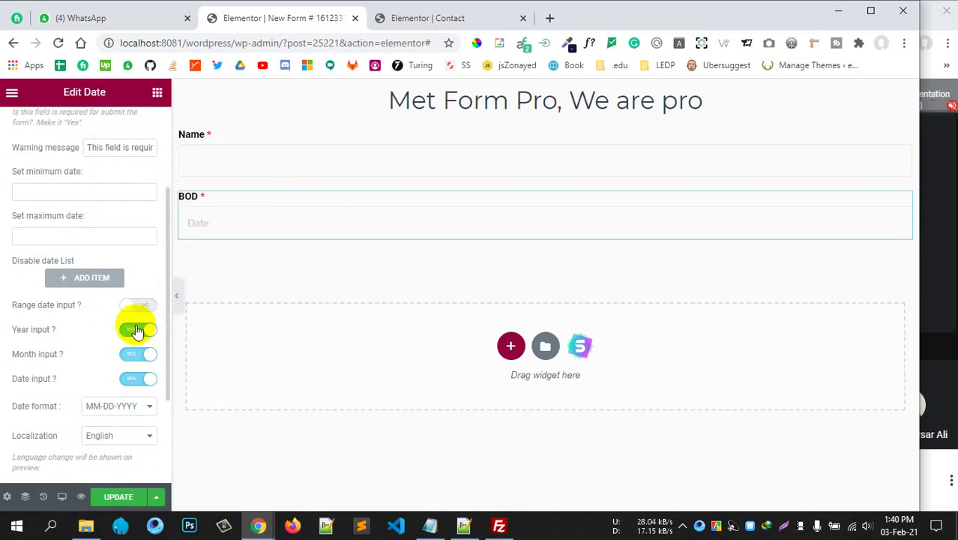
pyautogui.click(147, 355)
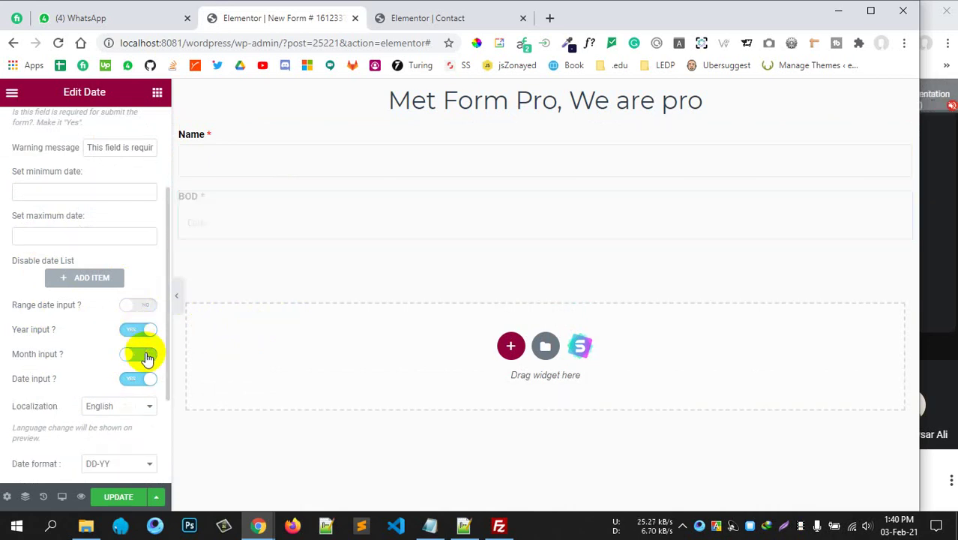
pyautogui.click(145, 380)
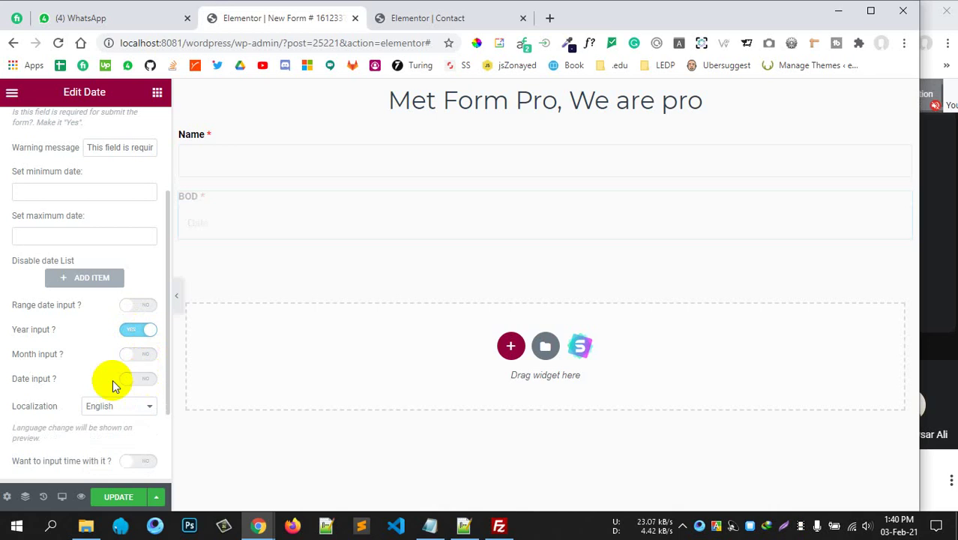
pyautogui.scroll(-2, 90, 361)
# Keep English as the date language and glance at the conditional logic options.
pyautogui.click(117, 293)
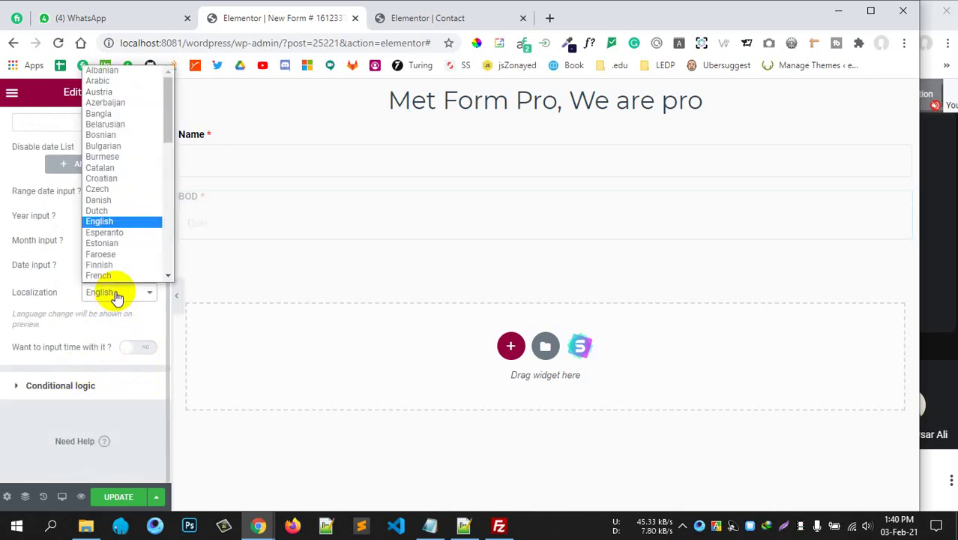
pyautogui.click(116, 297)
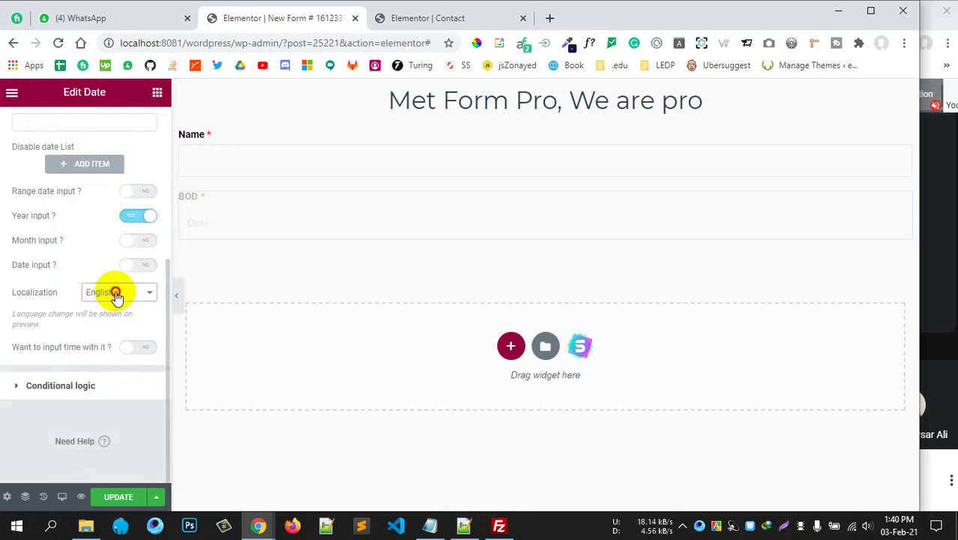
pyautogui.click(117, 296)
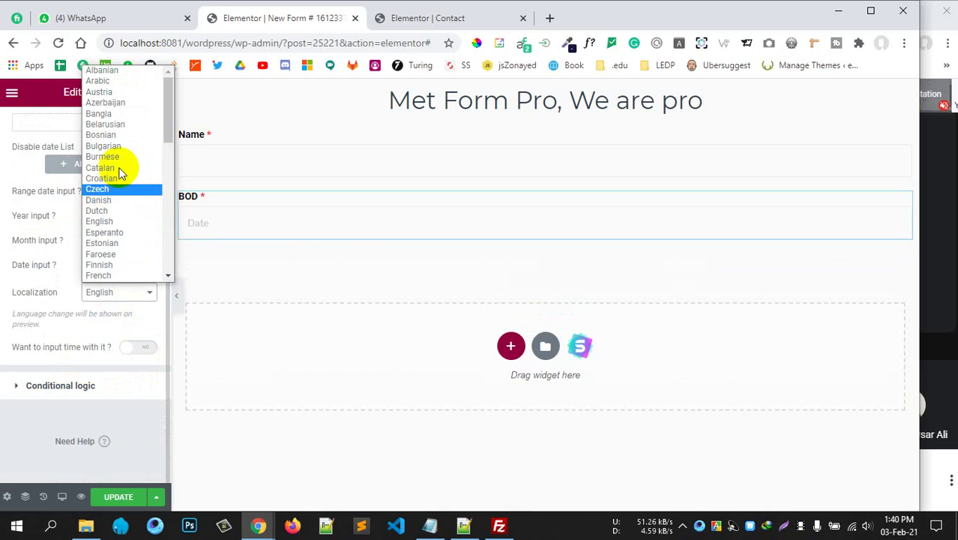
pyautogui.click(67, 385)
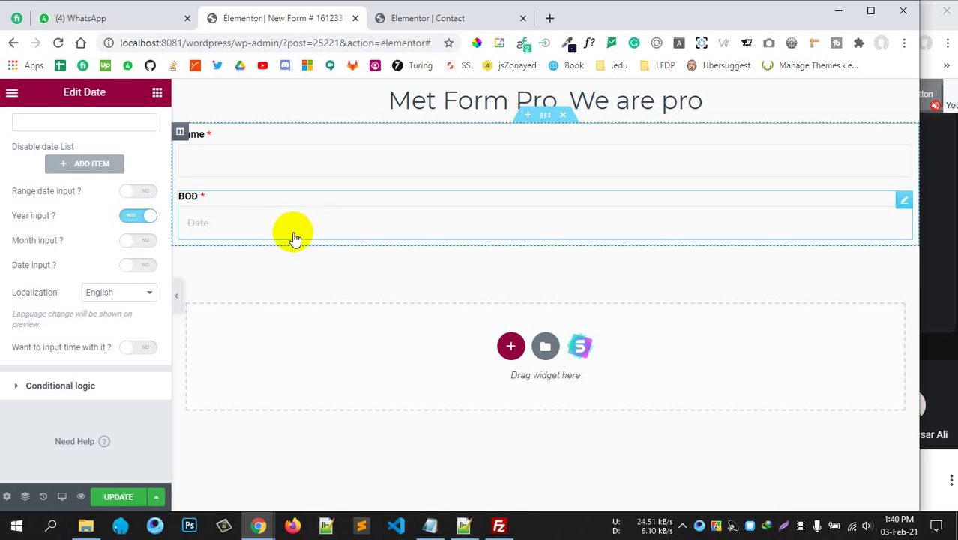
pyautogui.click(91, 397)
pyautogui.click(80, 236)
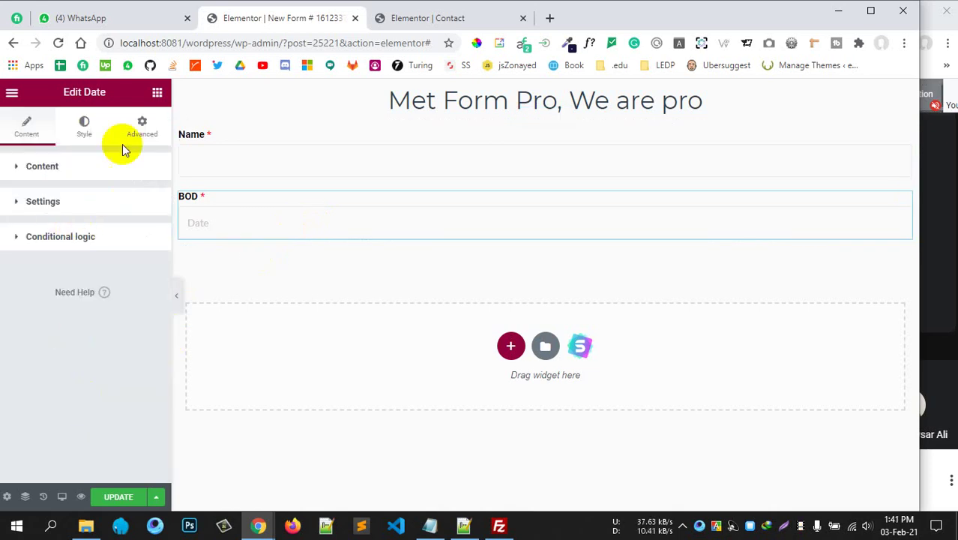
# Browse the MetForm widget list, briefly trying to drag a Radio field onto the form.
pyautogui.click(157, 92)
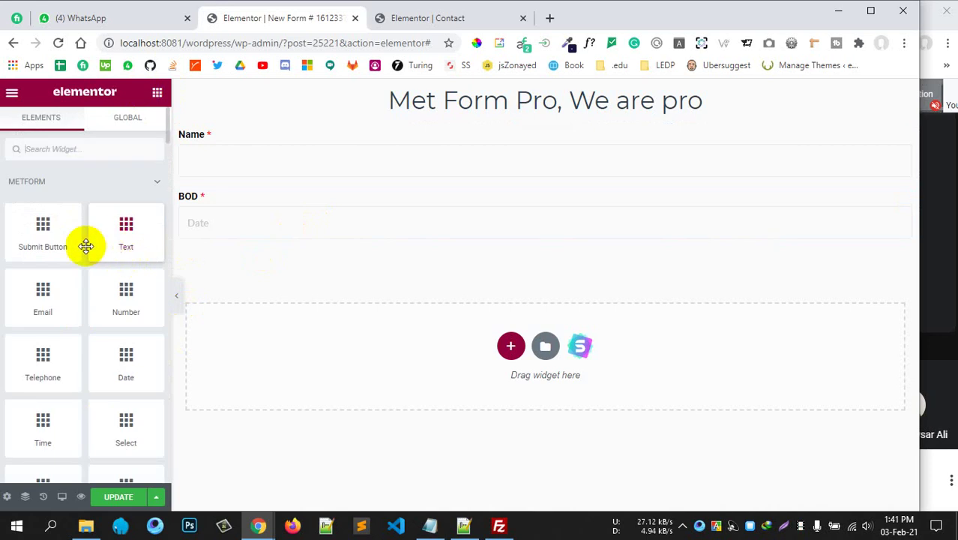
pyautogui.scroll(-1, 82, 359)
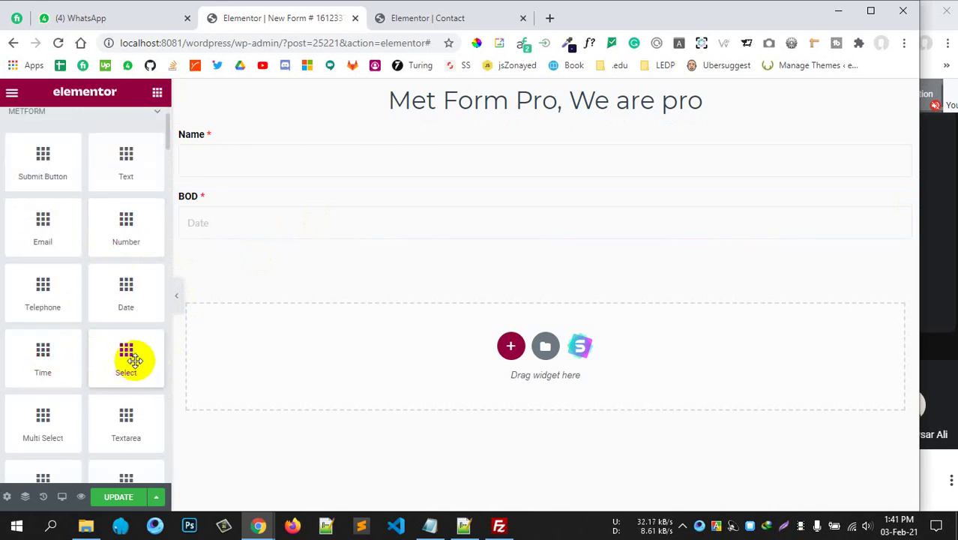
pyautogui.scroll(-5, 134, 361)
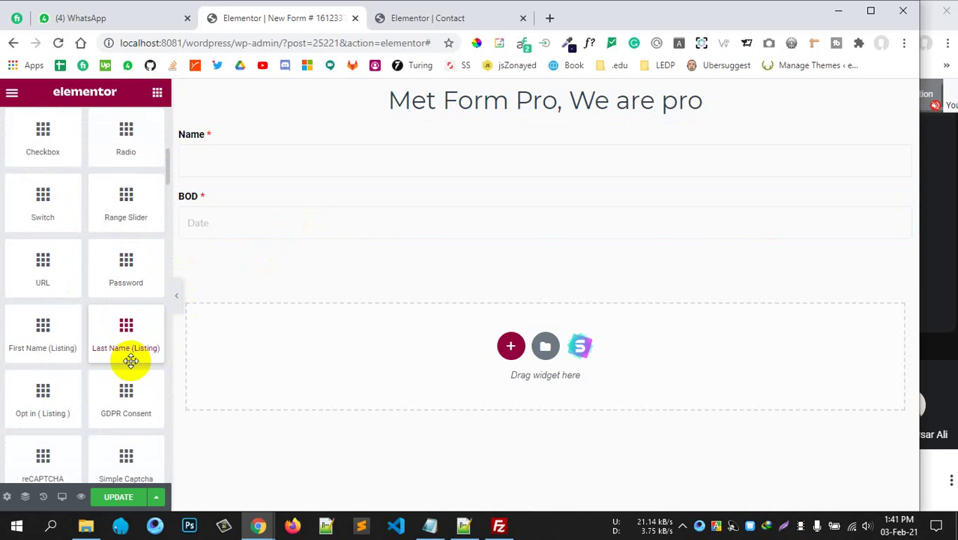
pyautogui.scroll(1, 130, 360)
pyautogui.scroll(3, 130, 361)
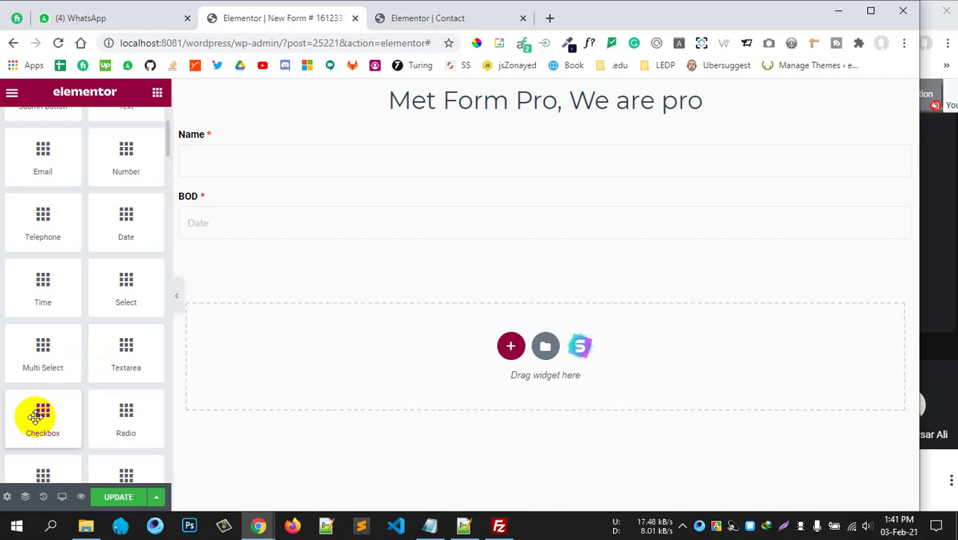
pyautogui.moveTo(125, 428); pyautogui.dragTo(34, 237)
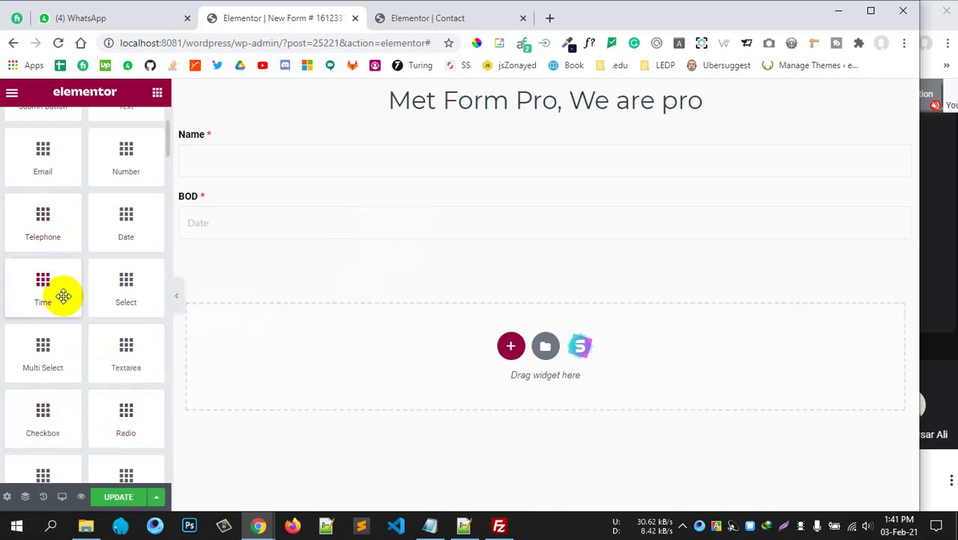
pyautogui.scroll(1, 62, 297)
pyautogui.scroll(-2, 60, 299)
pyautogui.scroll(3, 60, 300)
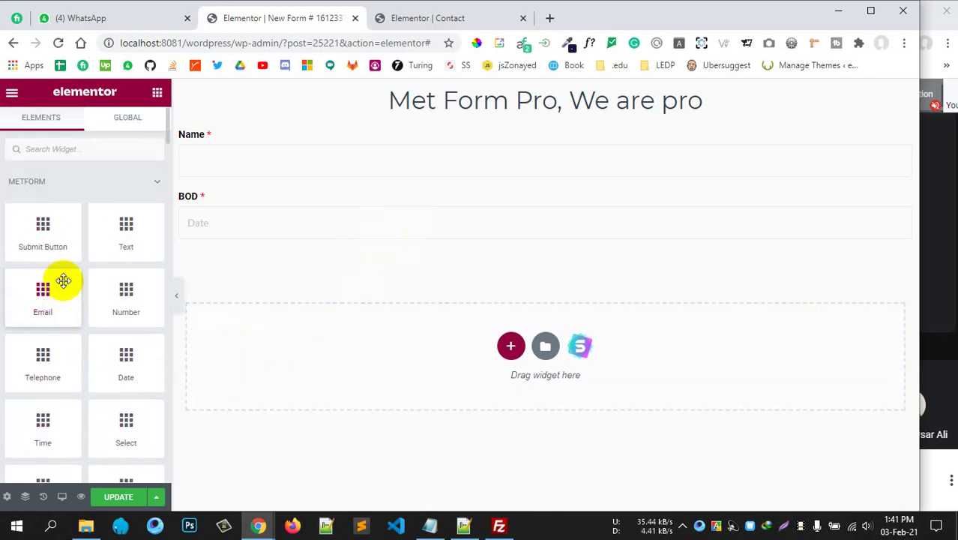
pyautogui.scroll(-1, 96, 352)
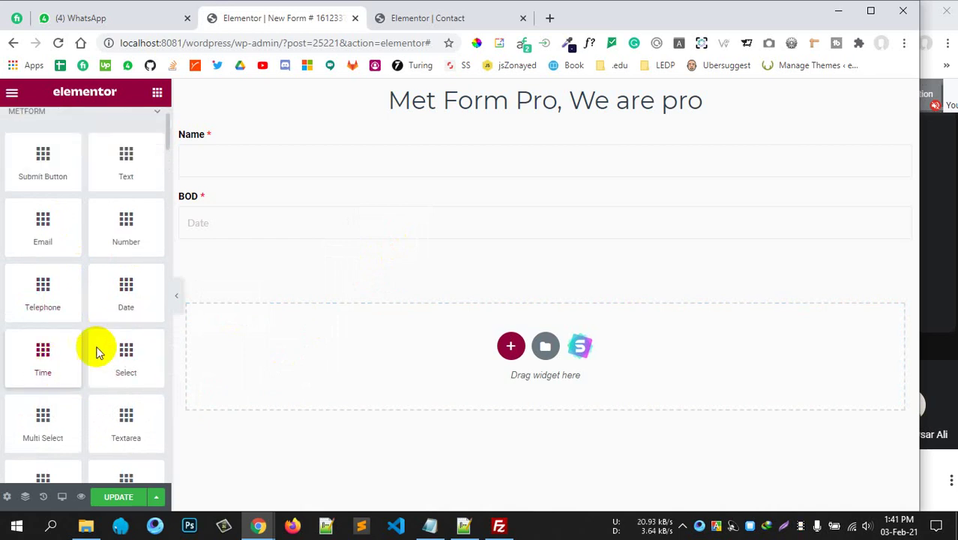
# Add a Select field below BOD labelled 'Apply as' and edit its field name.
pyautogui.moveTo(124, 353); pyautogui.dragTo(466, 221)
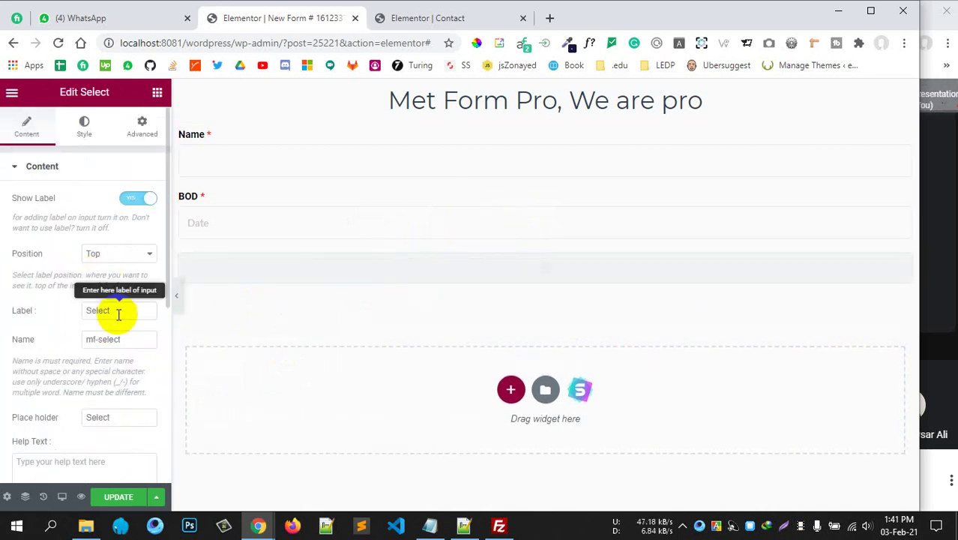
pyautogui.moveTo(119, 315); pyautogui.dragTo(71, 312)
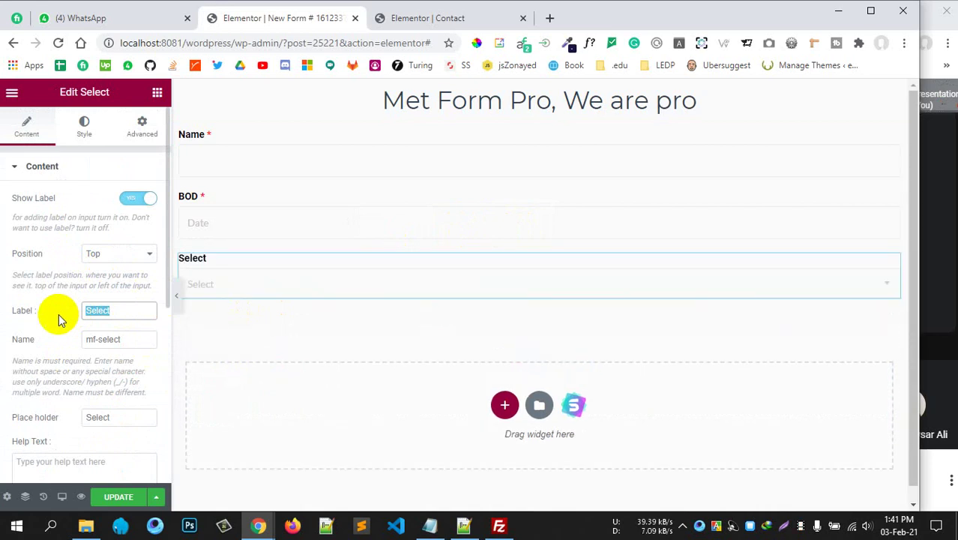
pyautogui.write('Apply as')
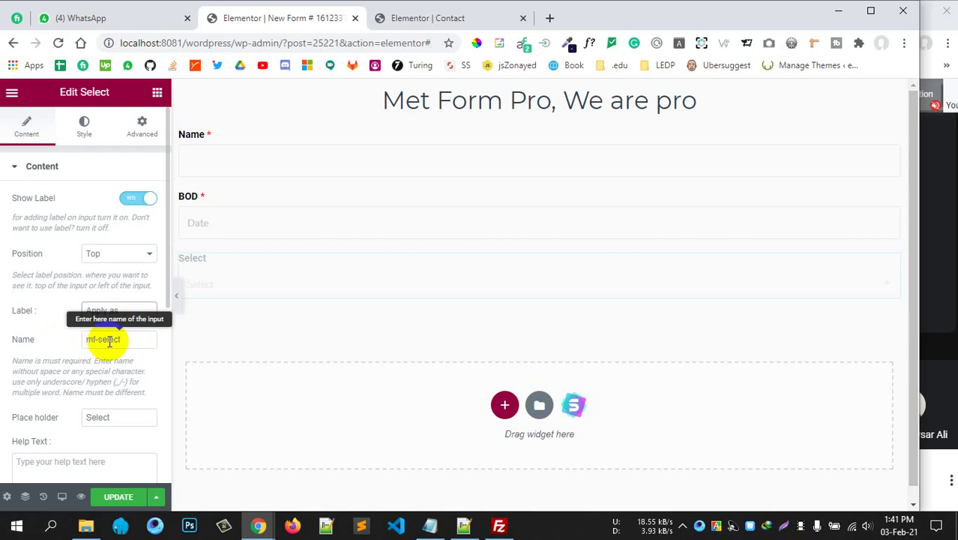
pyautogui.moveTo(121, 340); pyautogui.dragTo(63, 355)
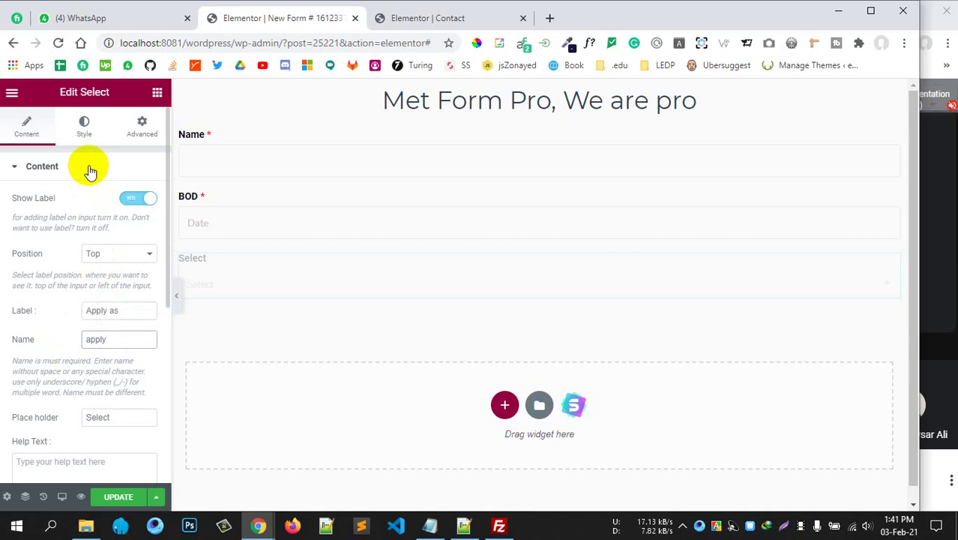
pyautogui.scroll(-4, 53, 299)
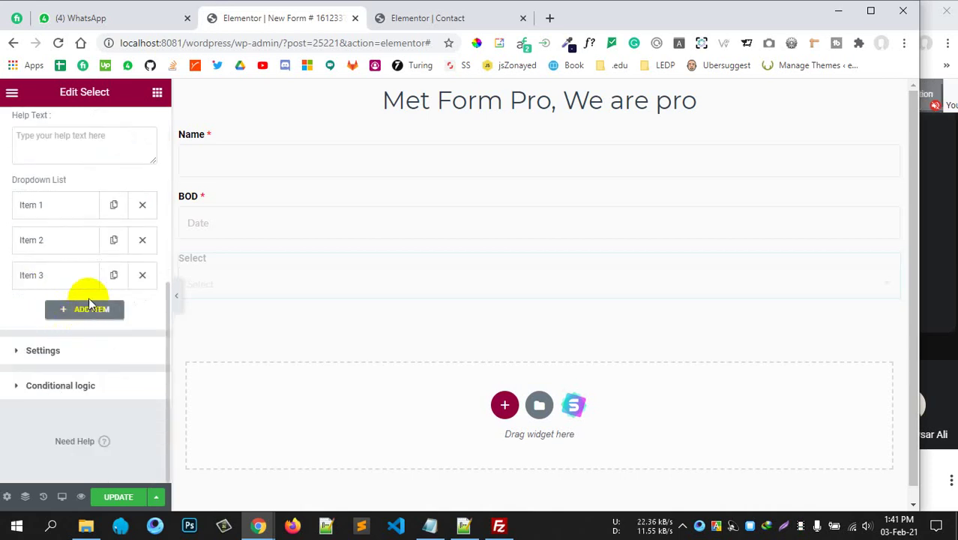
pyautogui.scroll(1, 47, 219)
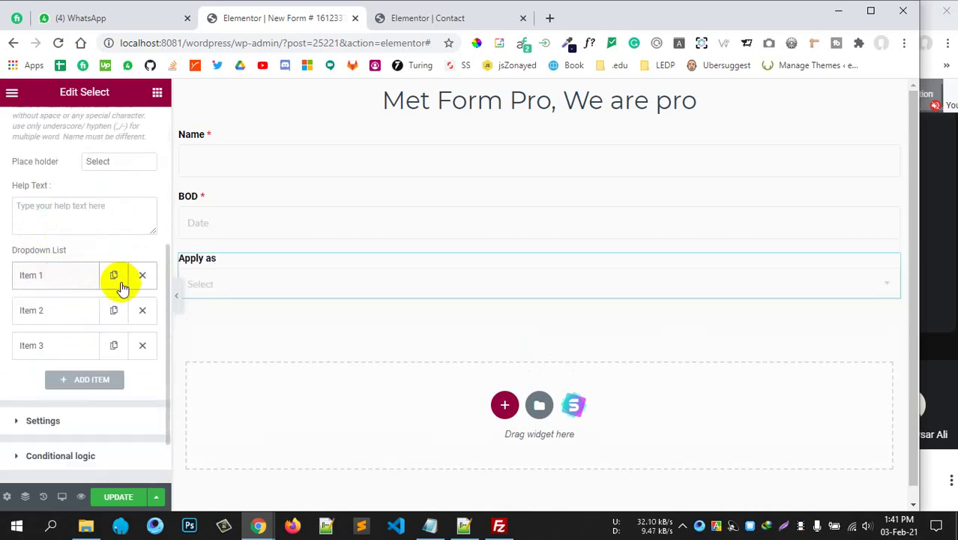
# Set the first dropdown option to Student with stored value student.
pyautogui.click(142, 319)
pyautogui.click(53, 274)
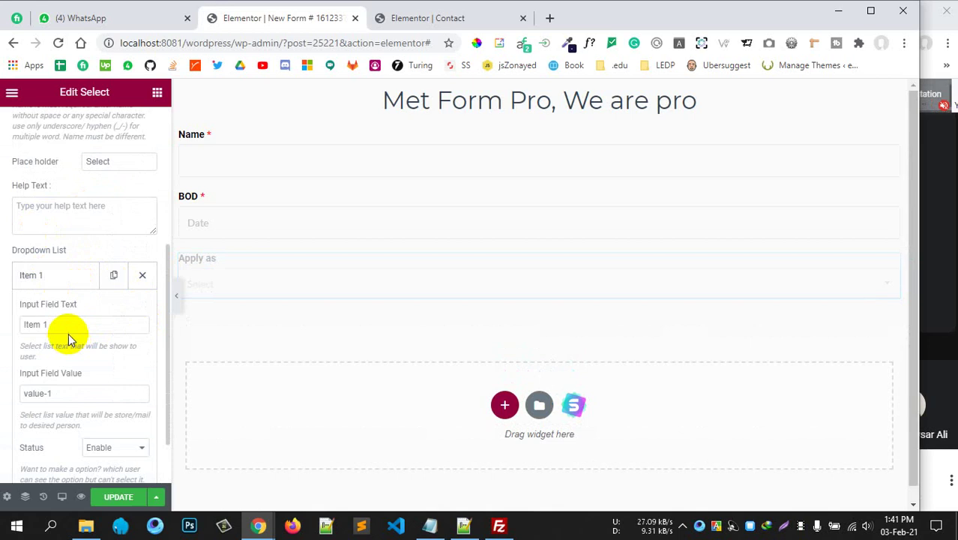
pyautogui.moveTo(68, 330); pyautogui.dragTo(23, 324)
pyautogui.write('Student')
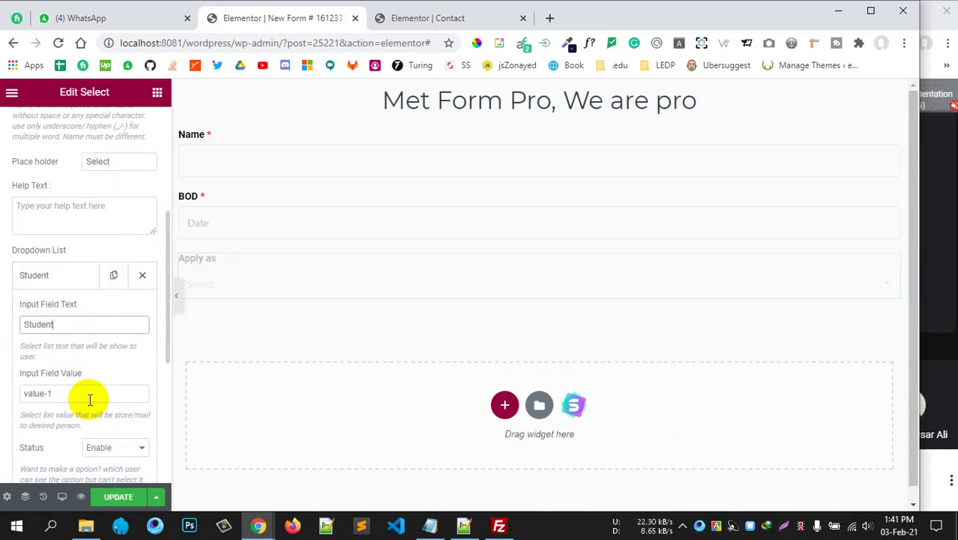
pyautogui.moveTo(85, 396); pyautogui.dragTo(2, 395)
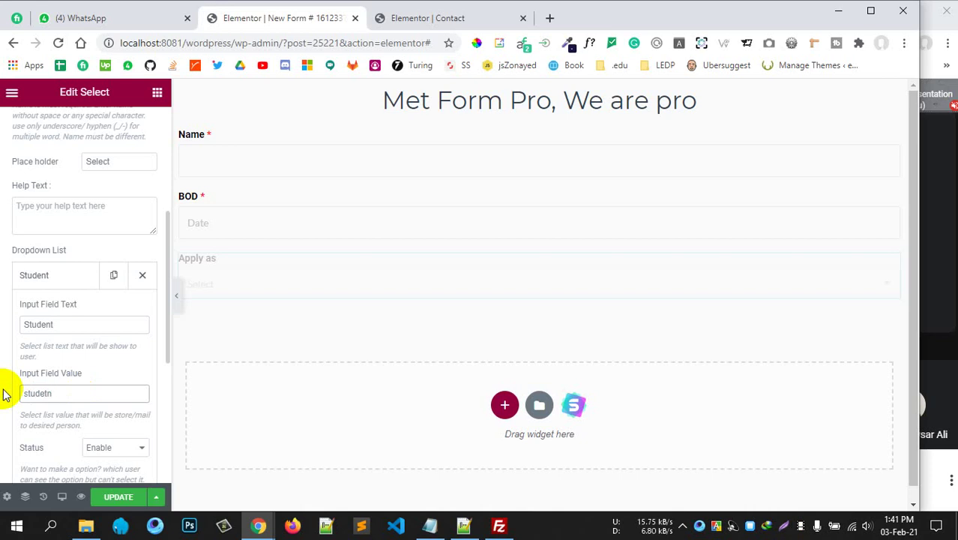
pyautogui.write('student')
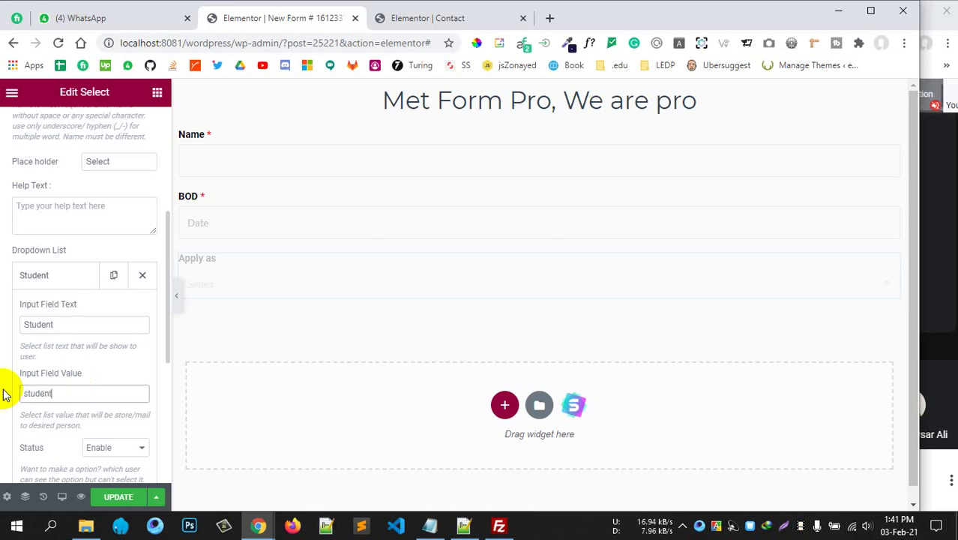
pyautogui.click(75, 273)
# Set the Teacher option's stored value to teacher.
pyautogui.click(72, 314)
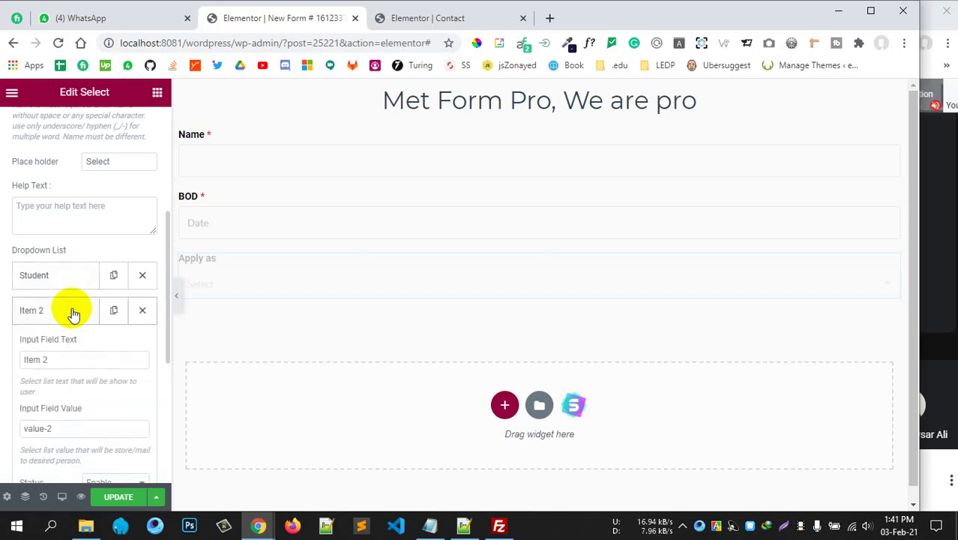
pyautogui.scroll(-1, 71, 307)
pyautogui.moveTo(48, 289); pyautogui.dragTo(2, 286)
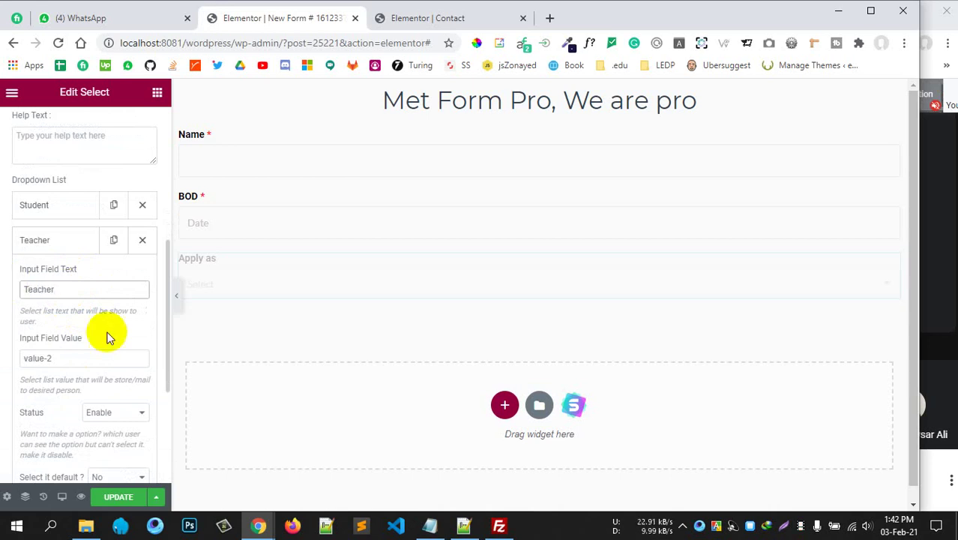
pyautogui.moveTo(63, 359); pyautogui.dragTo(11, 366)
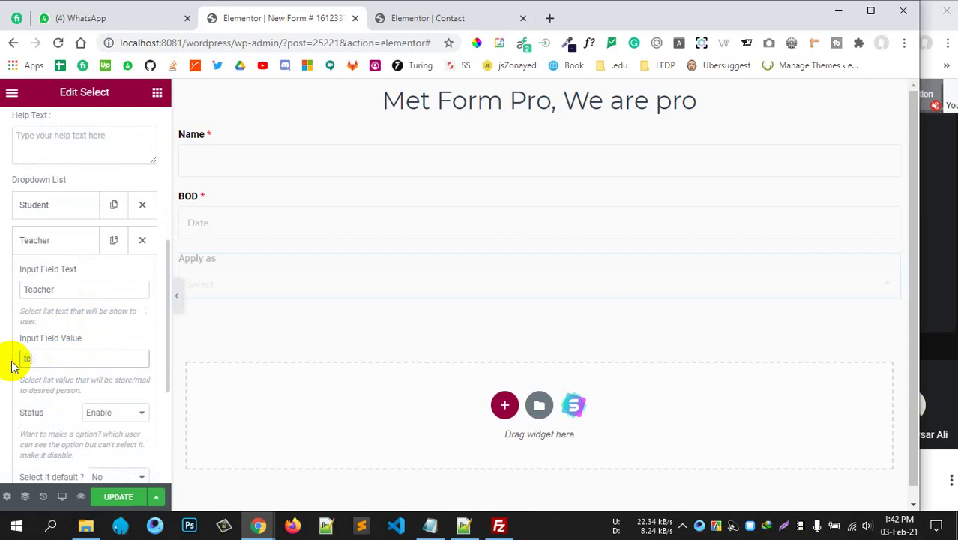
pyautogui.scroll(-1, 59, 352)
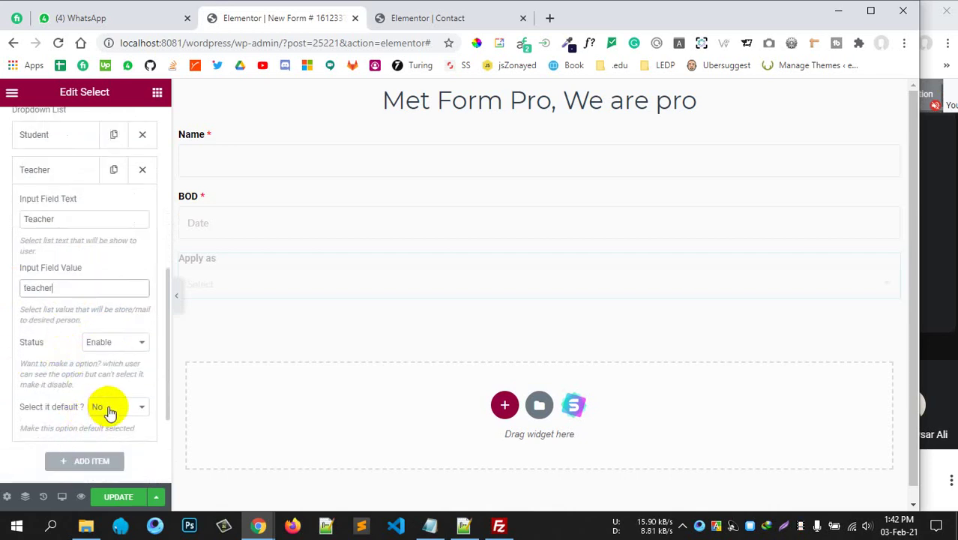
pyautogui.scroll(1, 53, 278)
pyautogui.click(66, 250)
# Make Student the default option and mark the Apply as field required.
pyautogui.click(65, 213)
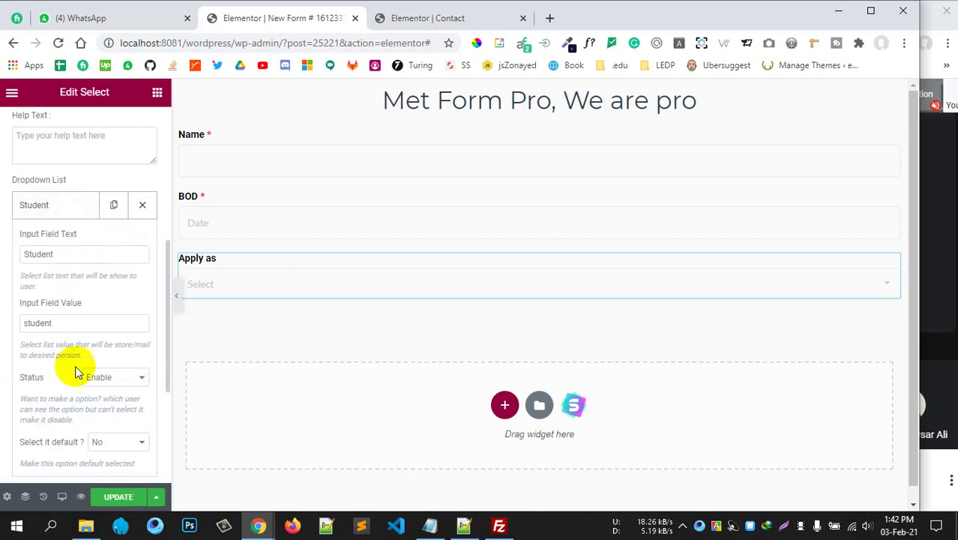
pyautogui.click(117, 441)
pyautogui.click(113, 455)
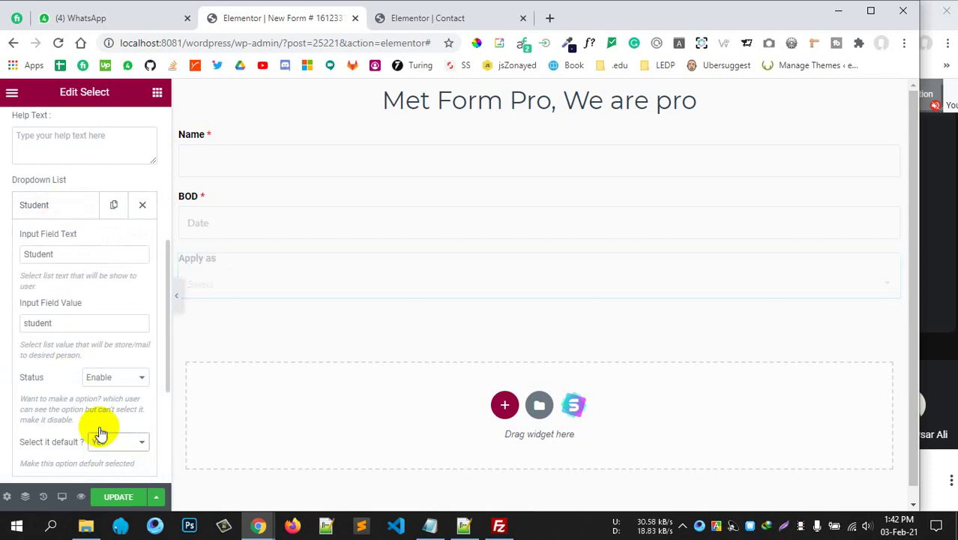
pyautogui.scroll(3, 75, 337)
pyautogui.click(54, 426)
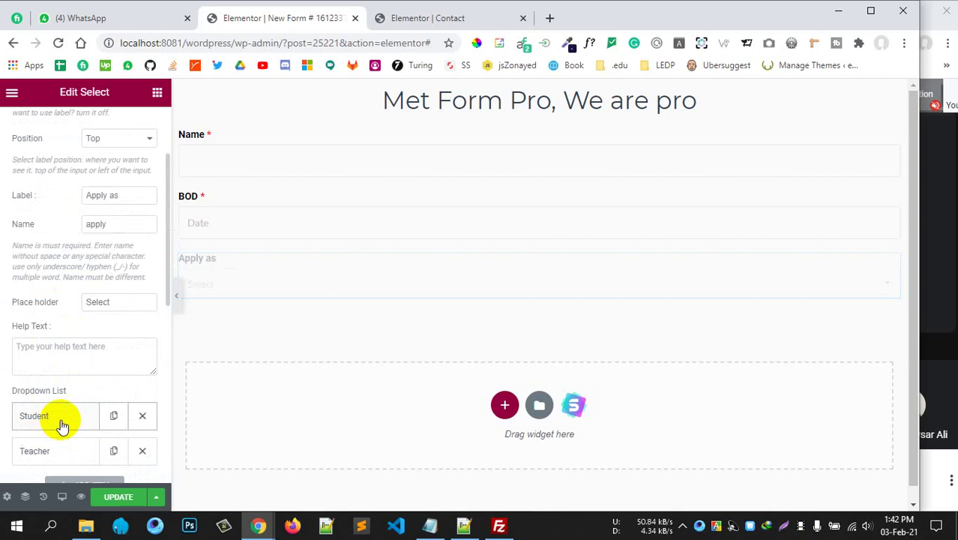
pyautogui.scroll(-3, 60, 374)
pyautogui.click(72, 350)
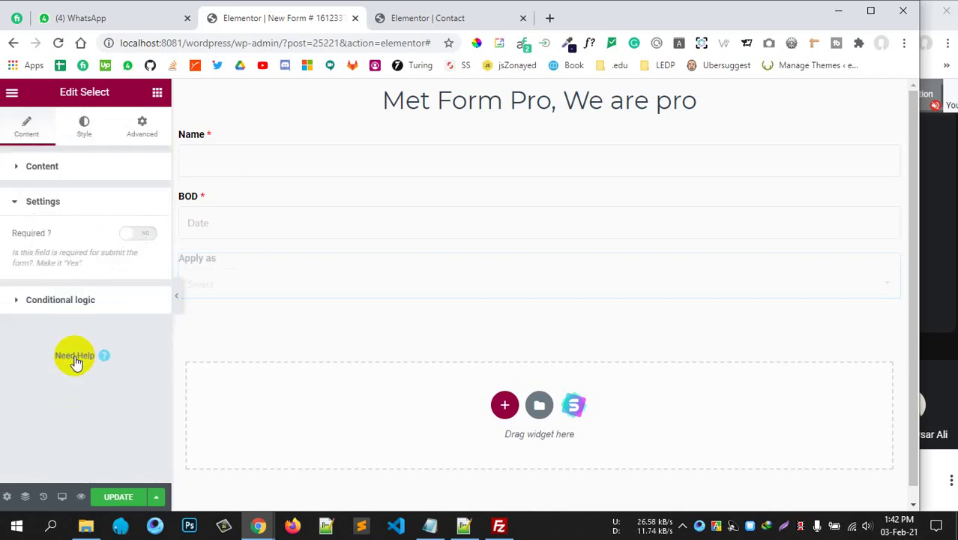
pyautogui.click(141, 234)
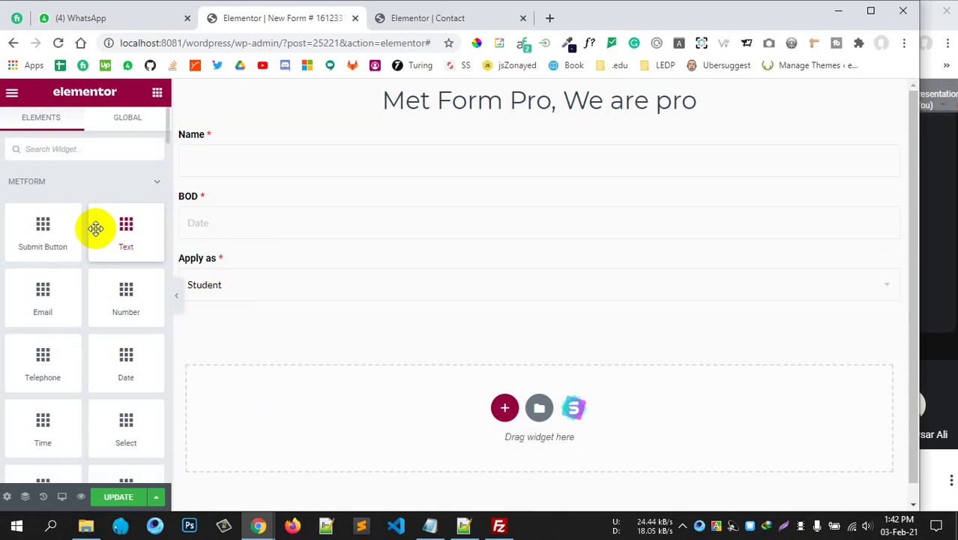
# Add a two-column Inner Section below the Apply as field.
pyautogui.click(80, 148)
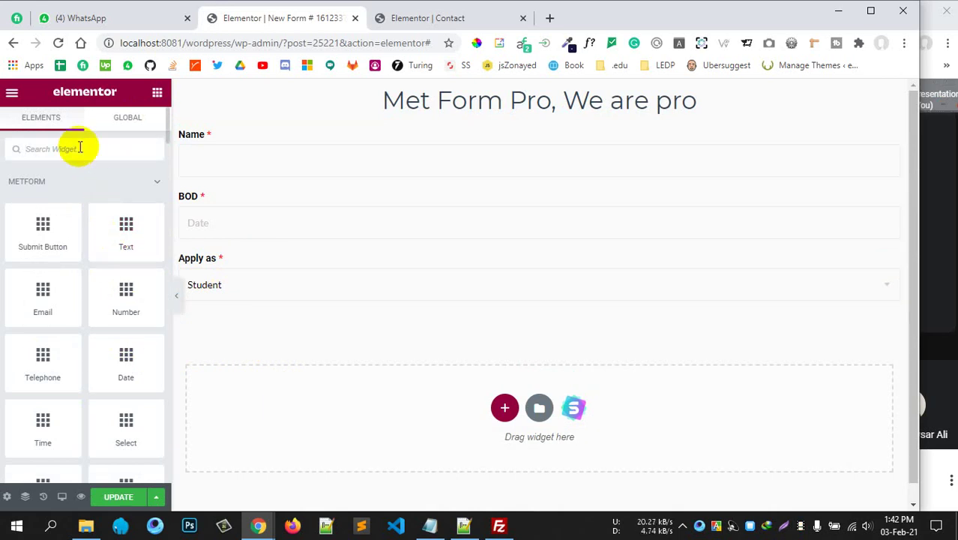
pyautogui.write('inner')
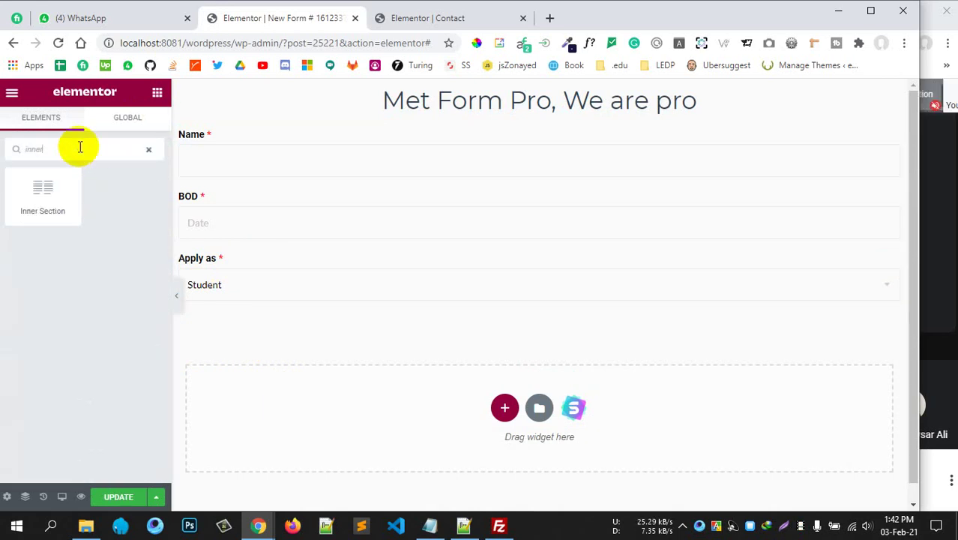
pyautogui.moveTo(80, 193); pyautogui.dragTo(472, 302)
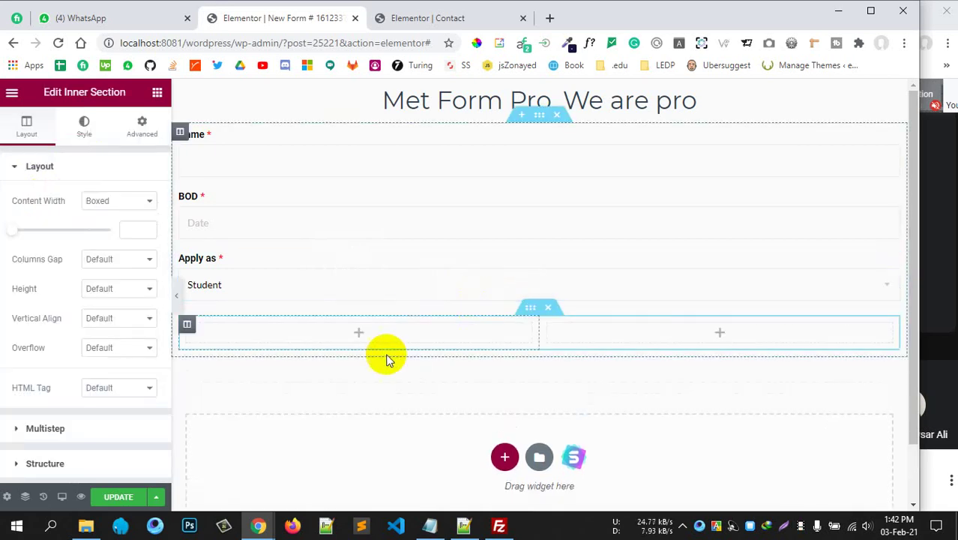
# Place a centred H3 Heading above the inner section and type 'Apply as student'.
pyautogui.click(157, 91)
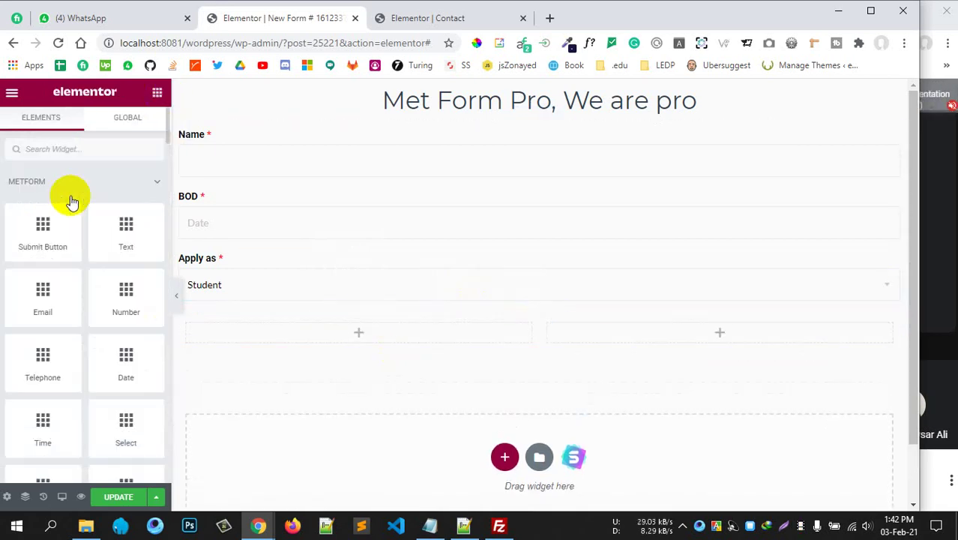
pyautogui.write('hea')
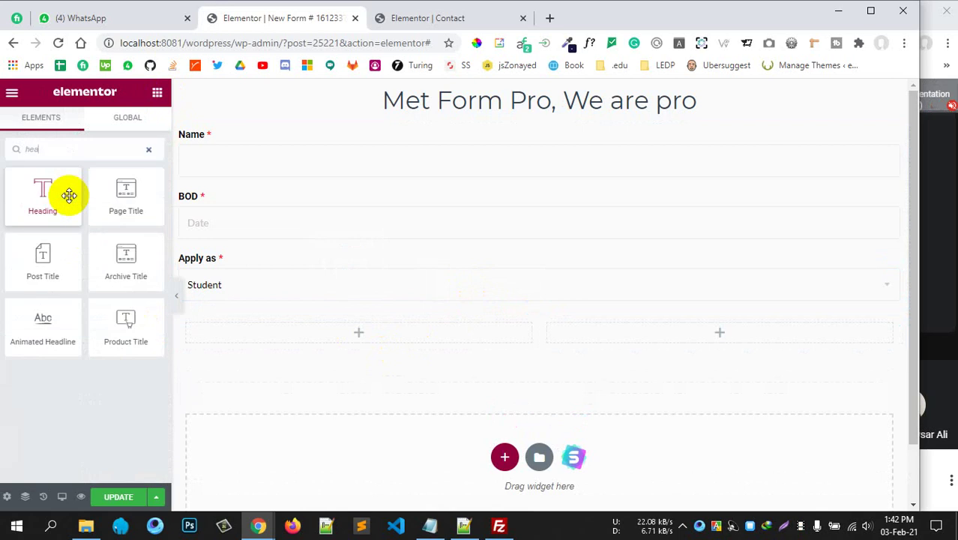
pyautogui.moveTo(69, 195); pyautogui.dragTo(442, 325)
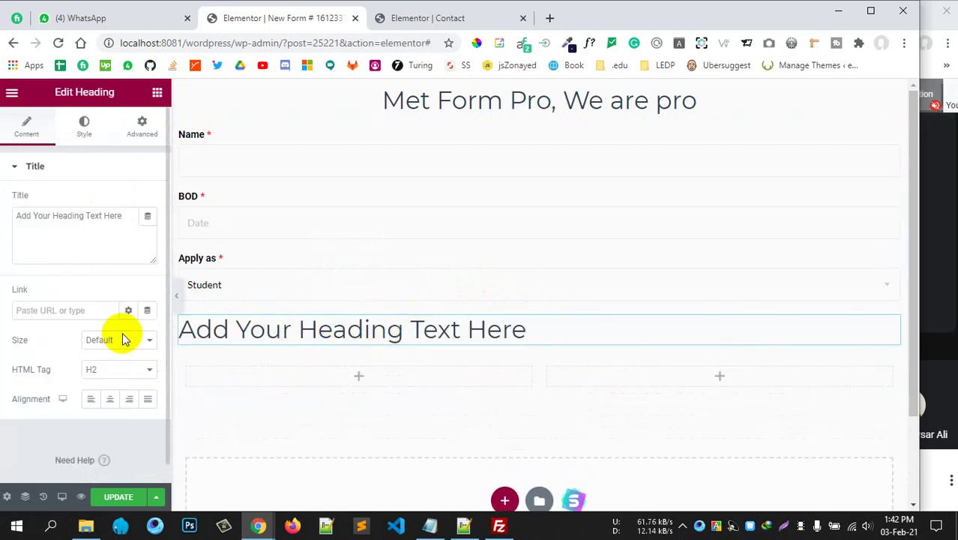
pyautogui.click(111, 370)
pyautogui.click(101, 416)
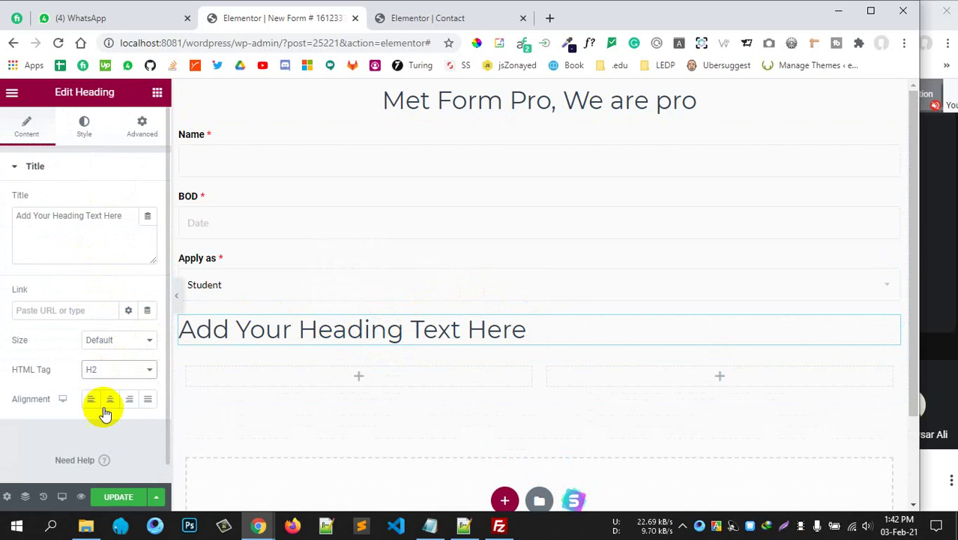
pyautogui.click(110, 399)
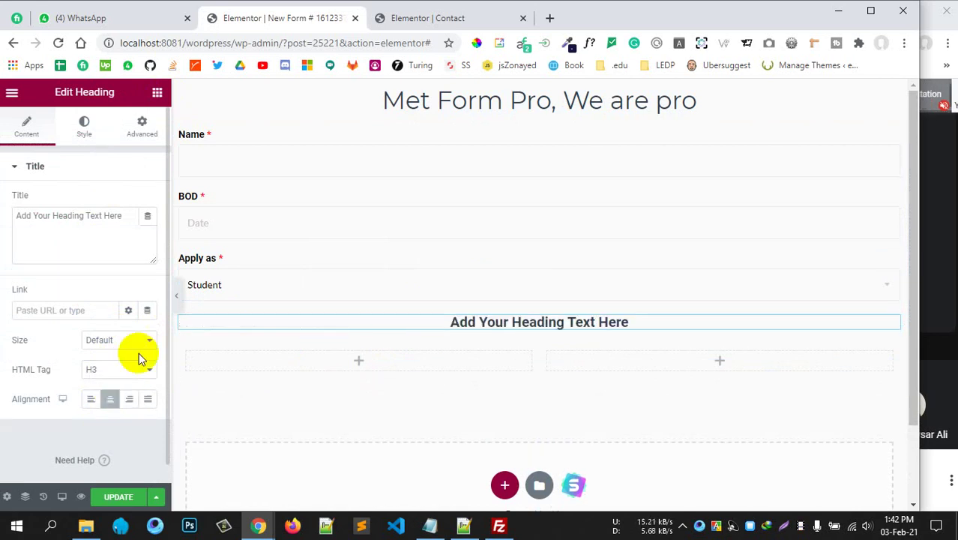
pyautogui.moveTo(123, 216); pyautogui.dragTo(2, 218)
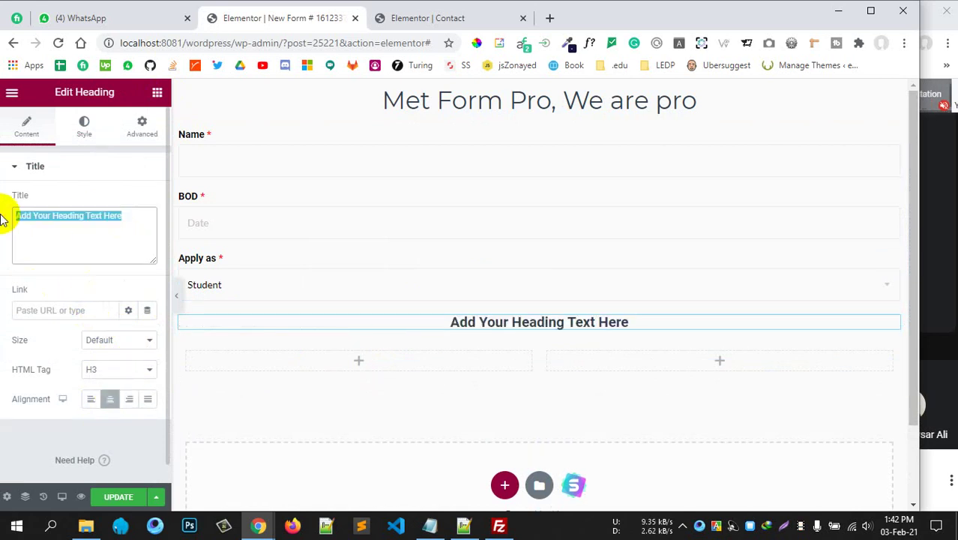
pyautogui.write('Appl')
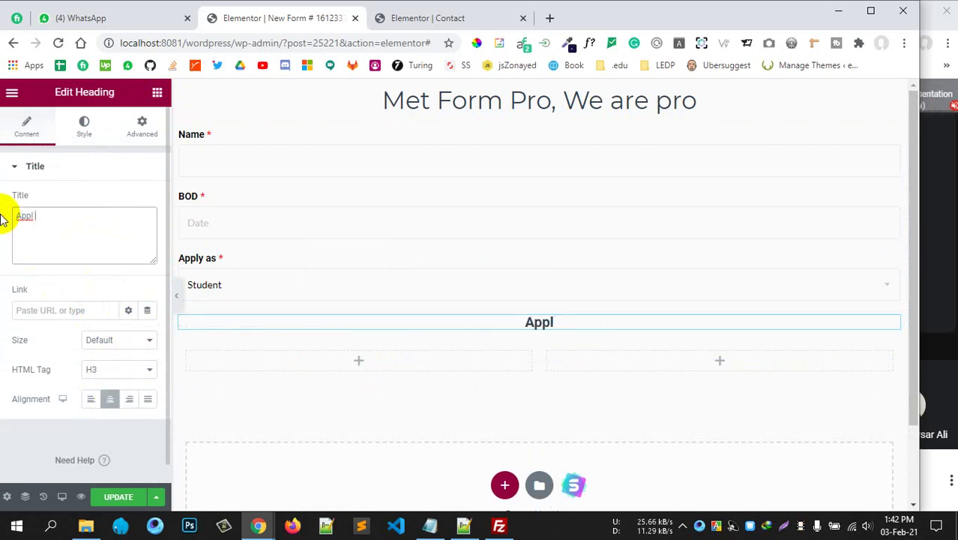
pyautogui.write('y as s')
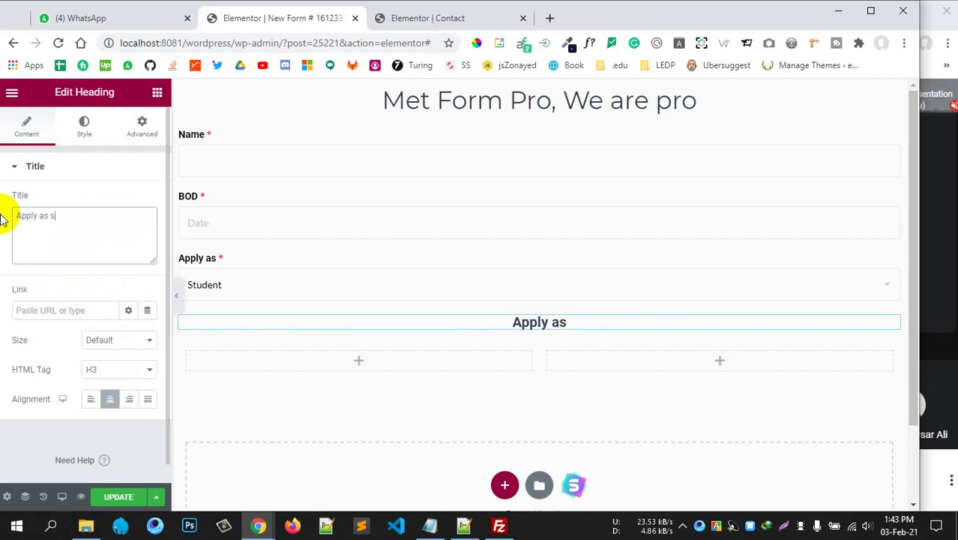
pyautogui.write('tudent')
# Correct the heading text so it reads 'Apply as student' and exit heading editing.
pyautogui.press('BackSpace')
pyautogui.write('nt')
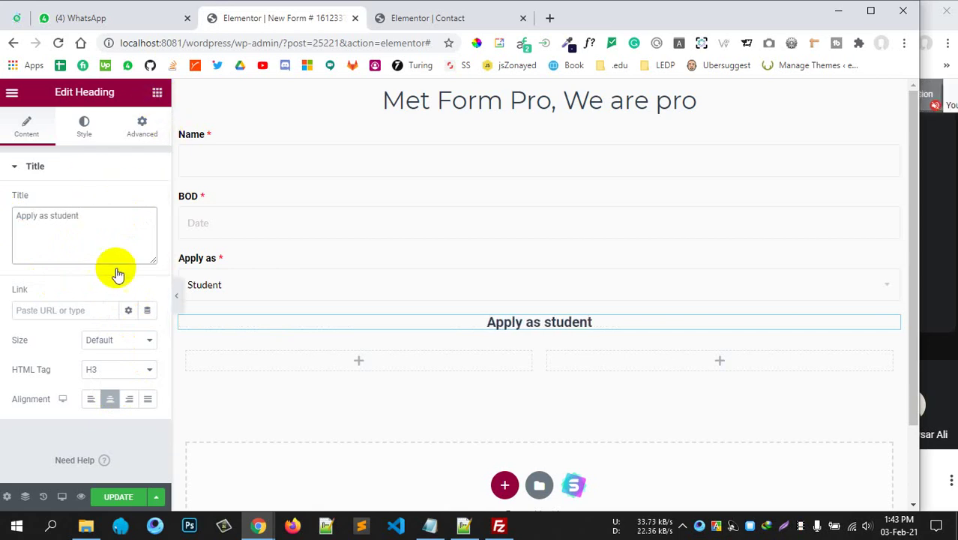
pyautogui.press('Escape')
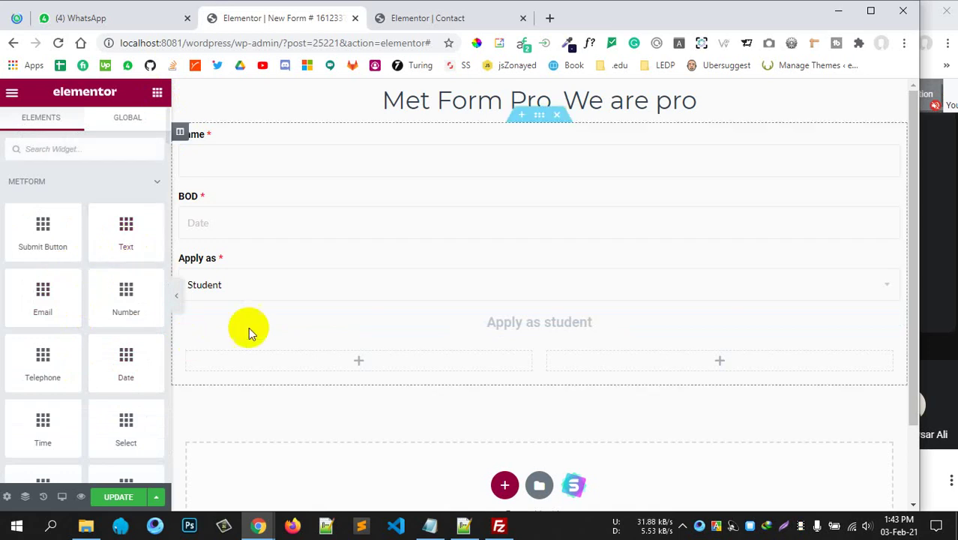
pyautogui.scroll(-1, 302, 325)
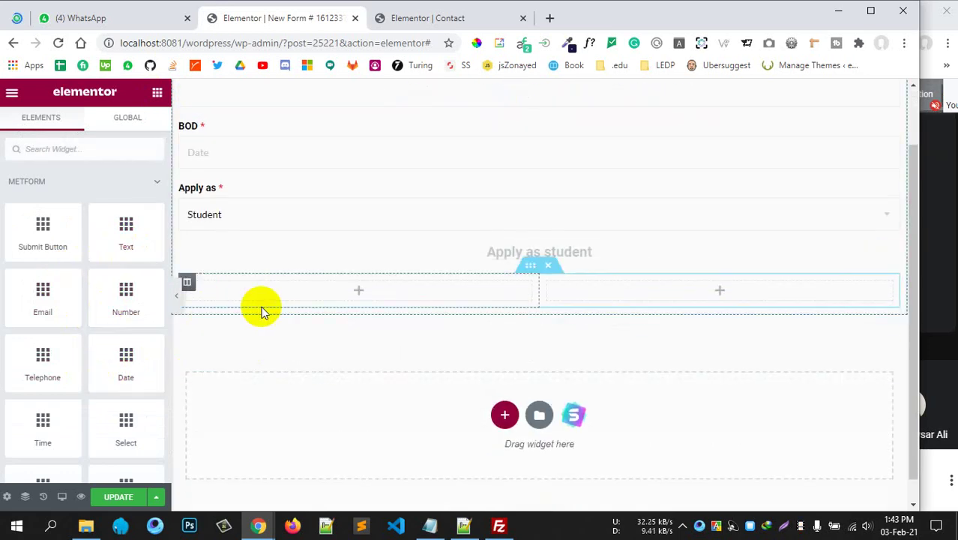
# Add a Text field to the left column labelled 'Institute Name', named instute-name, with no placeholder.
pyautogui.scroll(1, 262, 312)
pyautogui.moveTo(128, 227); pyautogui.dragTo(208, 323)
pyautogui.moveTo(105, 310); pyautogui.dragTo(21, 319)
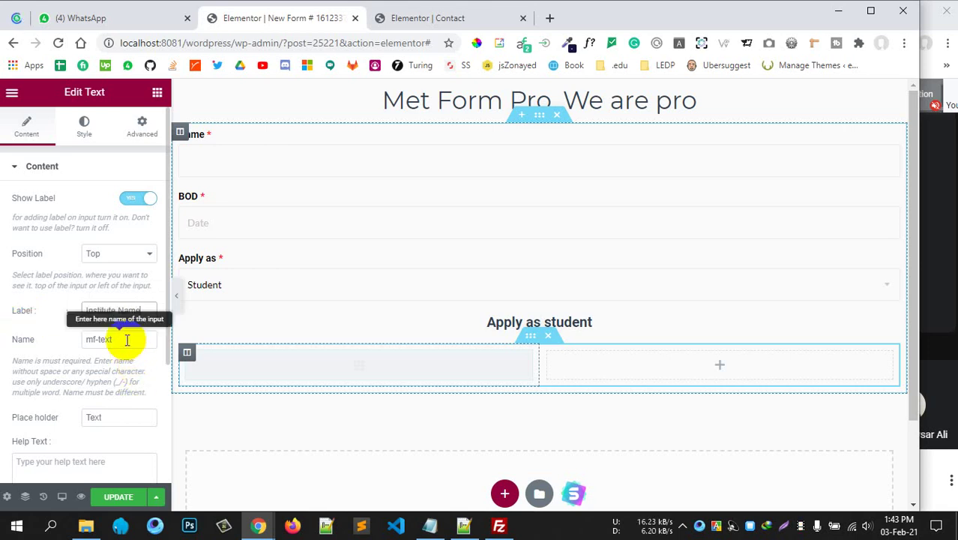
pyautogui.moveTo(128, 339); pyautogui.dragTo(3, 341)
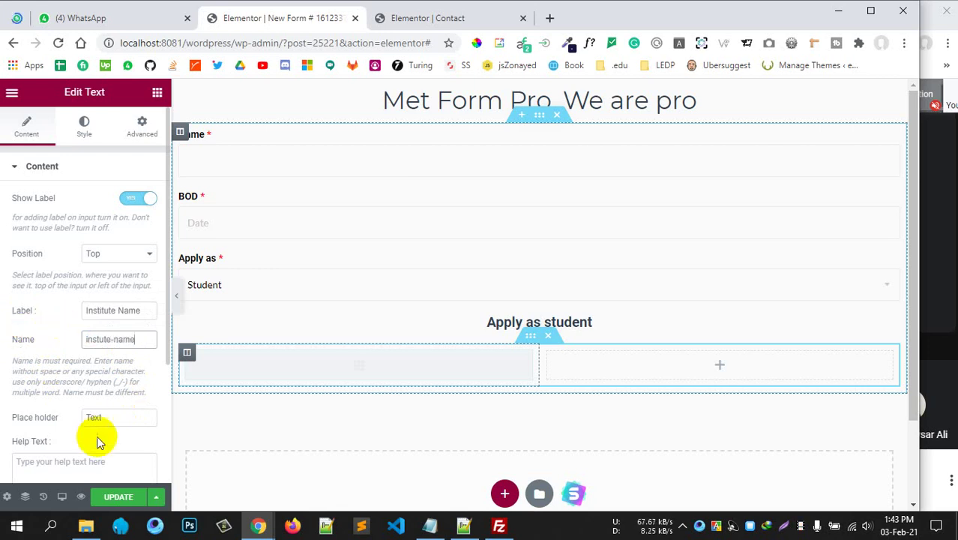
pyautogui.click(34, 419)
pyautogui.press('BackSpace')
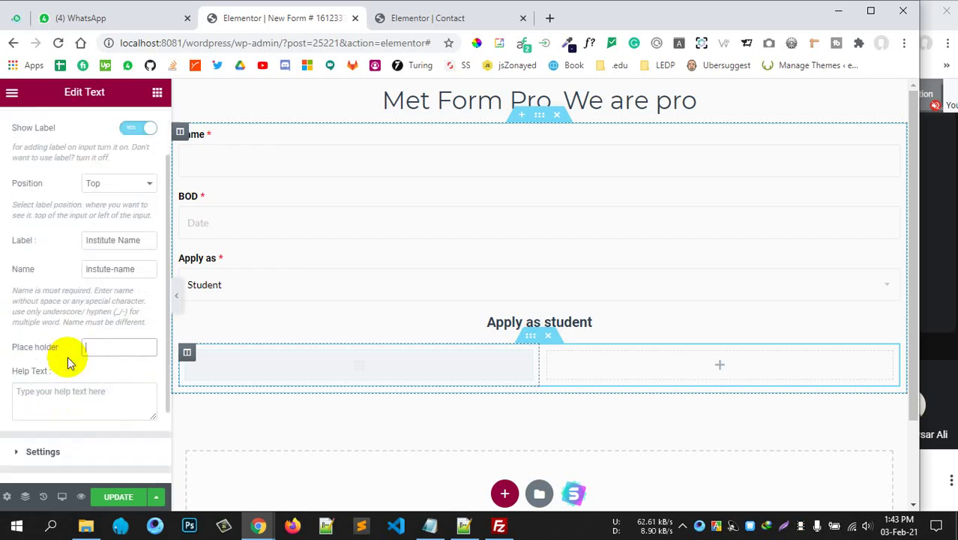
# Mark the Institute Name field as required.
pyautogui.scroll(-3, 42, 381)
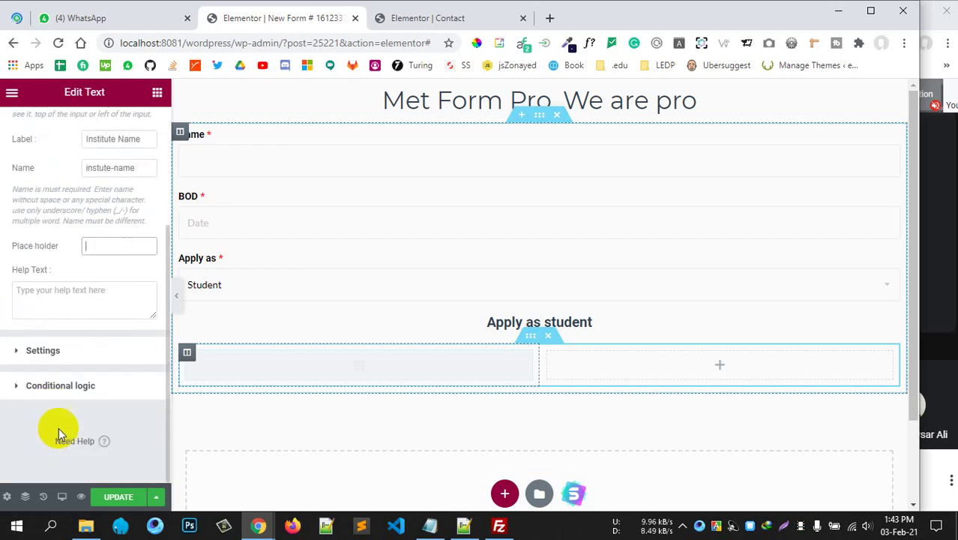
pyautogui.click(71, 353)
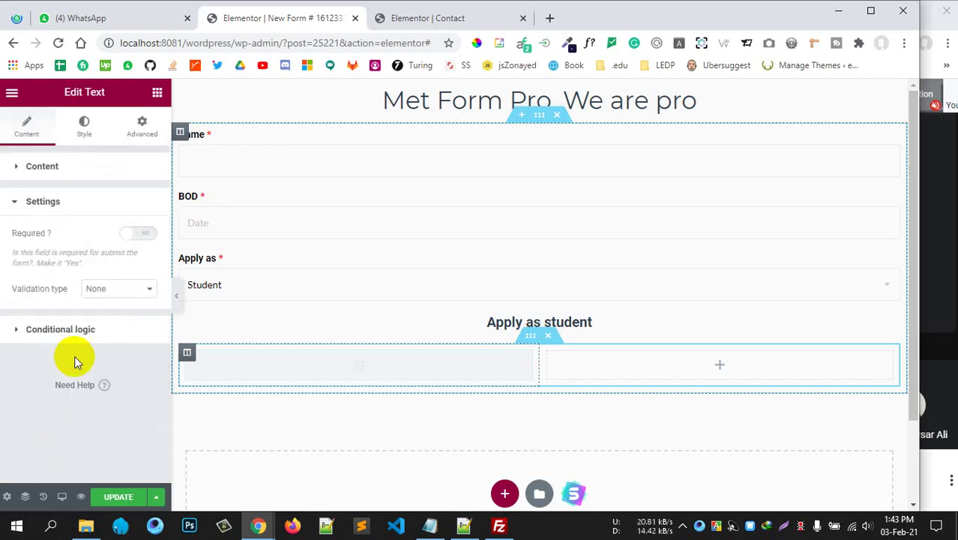
pyautogui.click(139, 232)
pyautogui.click(90, 208)
pyautogui.click(120, 202)
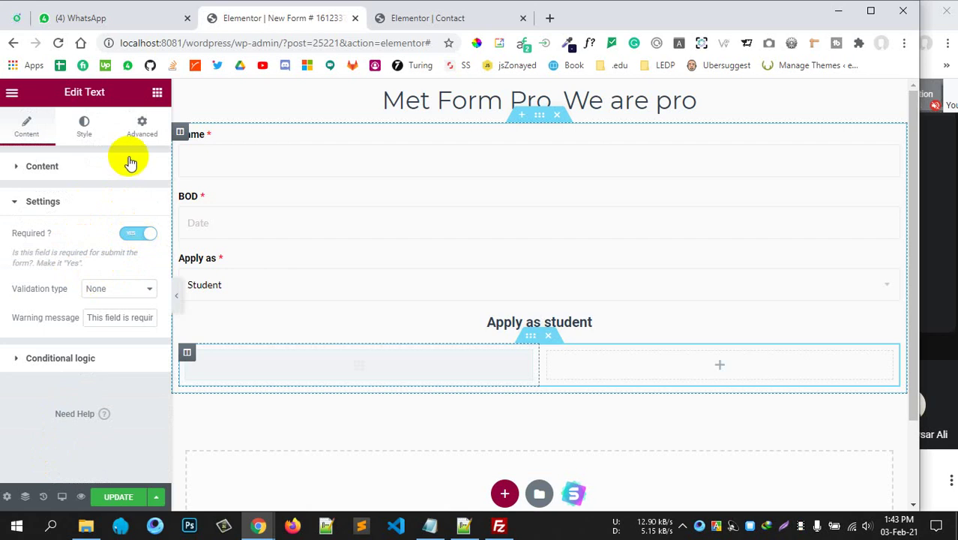
pyautogui.click(144, 123)
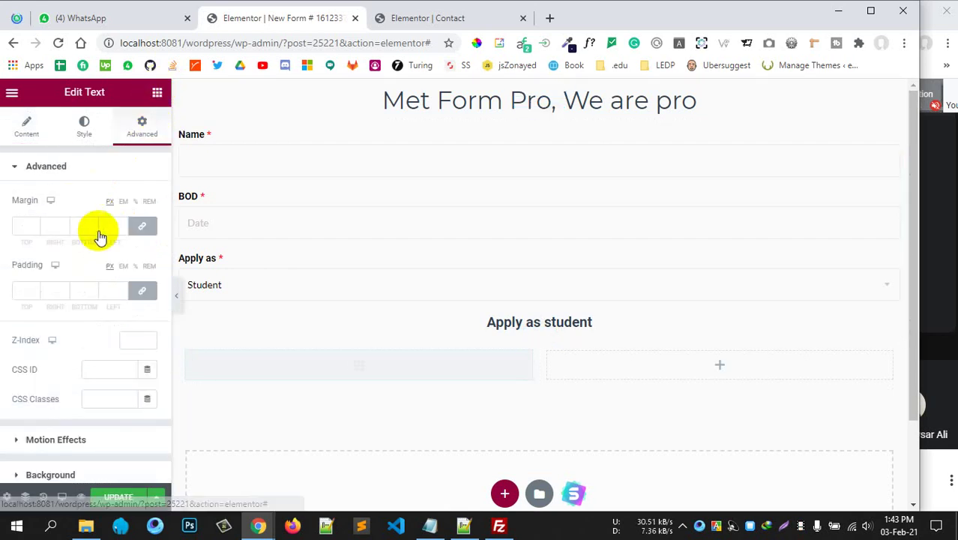
pyautogui.click(157, 92)
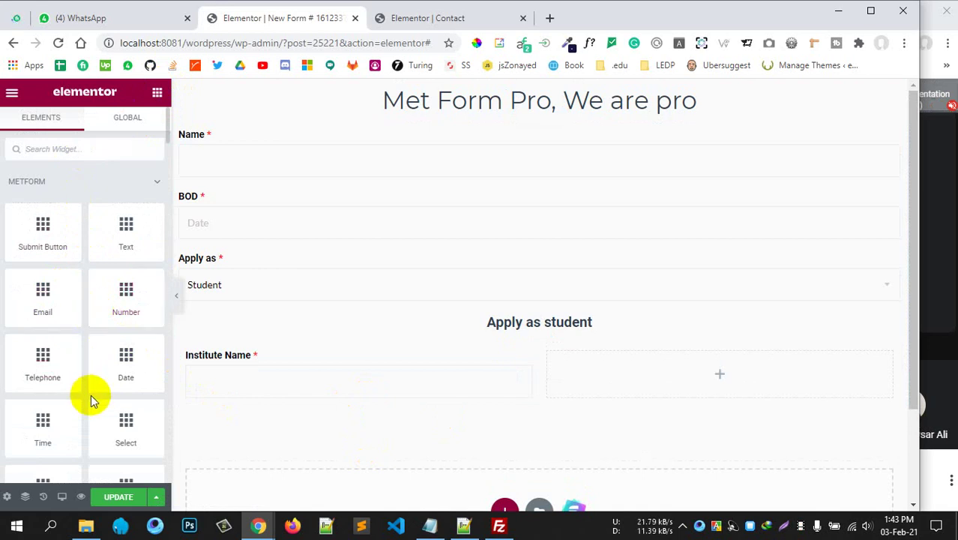
# Place a Time field beside Institute Name, labelled Date and named toady-date.
pyautogui.moveTo(47, 423); pyautogui.dragTo(647, 387)
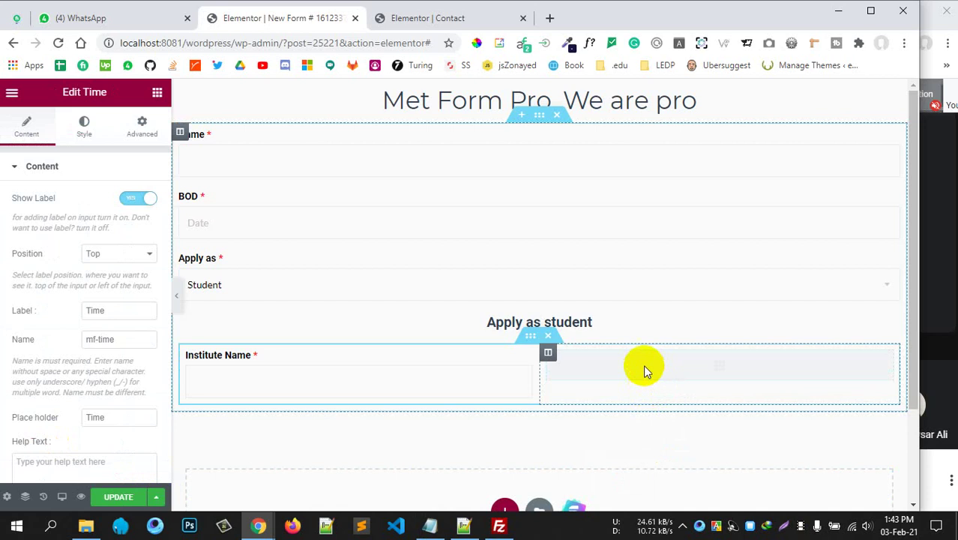
pyautogui.rightClick(620, 362)
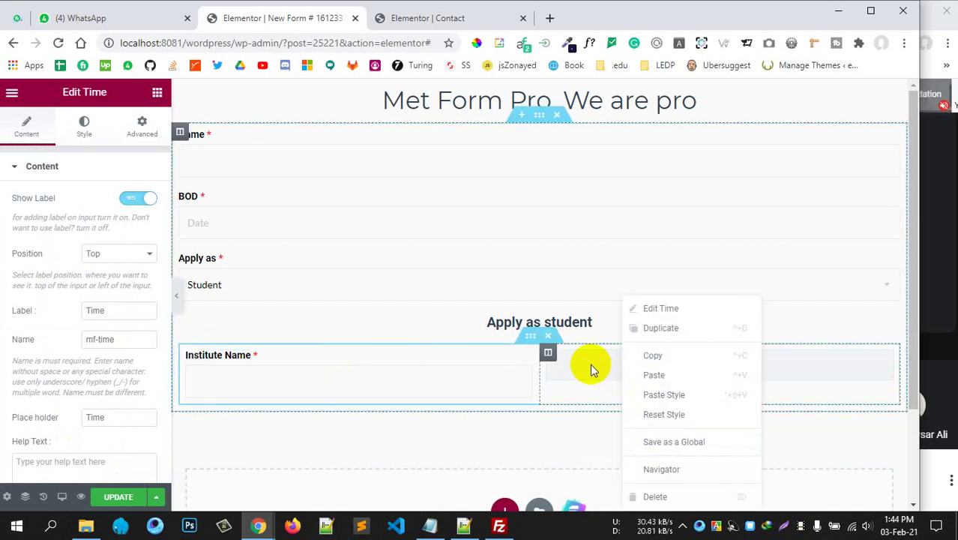
pyautogui.click(34, 271)
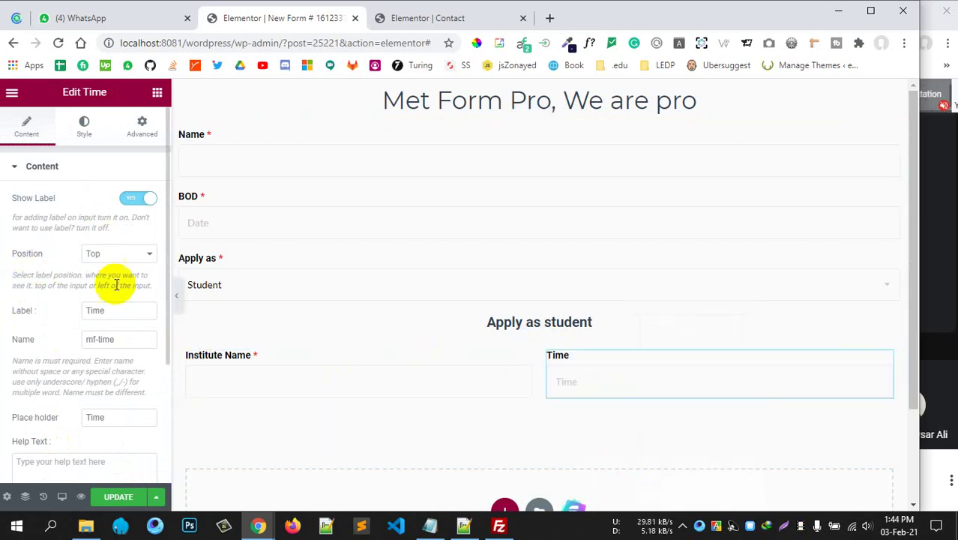
pyautogui.click(63, 316)
pyautogui.write('D')
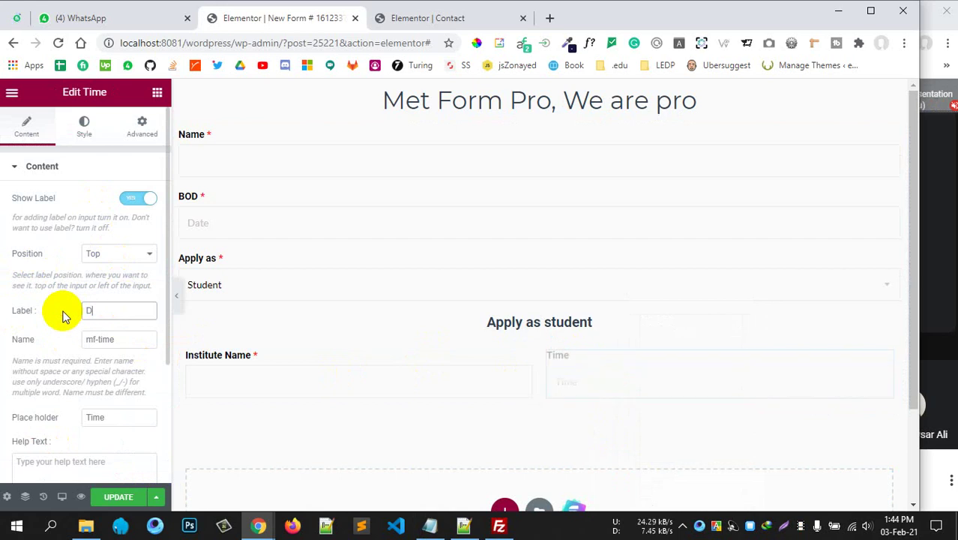
pyautogui.write('ate')
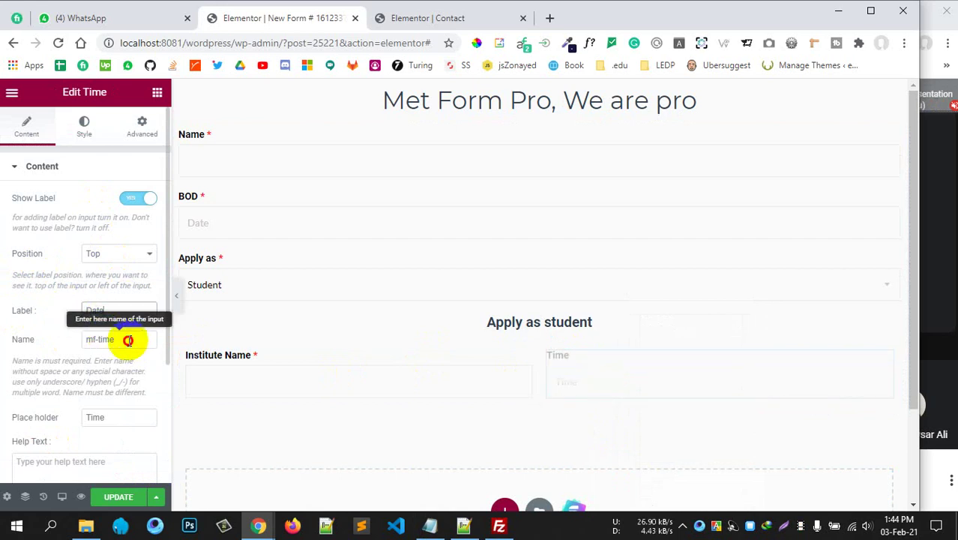
pyautogui.moveTo(129, 339); pyautogui.dragTo(50, 350)
pyautogui.write('toady-date')
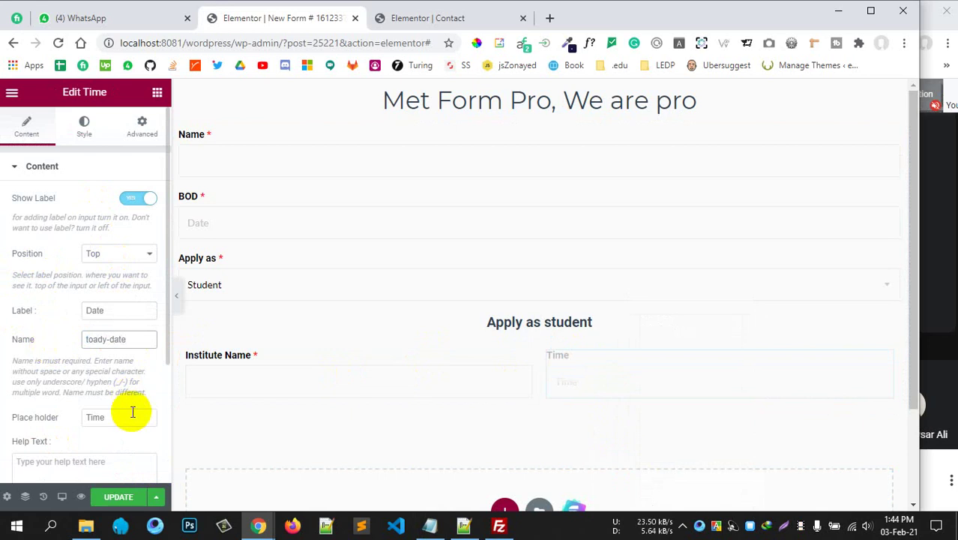
# Mark the Date field as Required in its Settings, then return to the widget list.
pyautogui.scroll(-3, 71, 424)
pyautogui.click(75, 385)
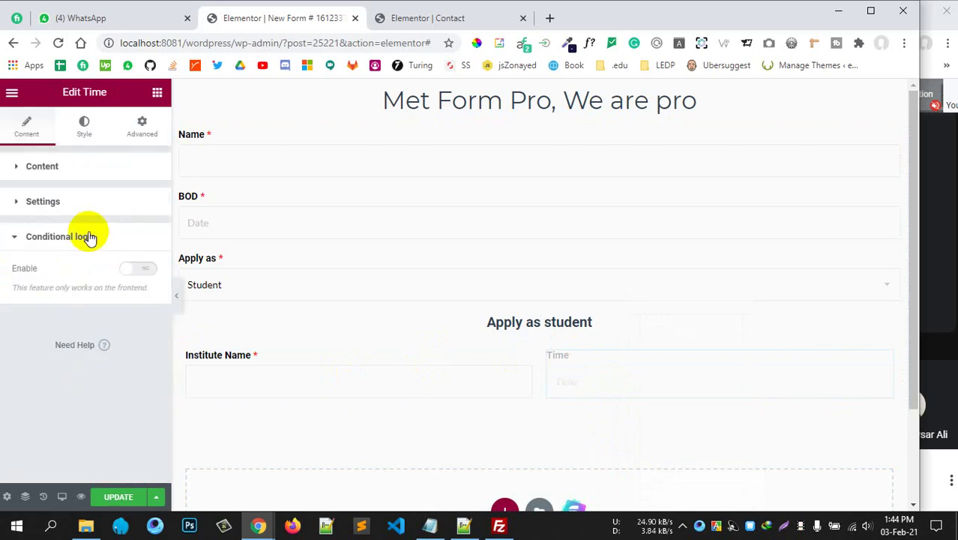
pyautogui.click(89, 207)
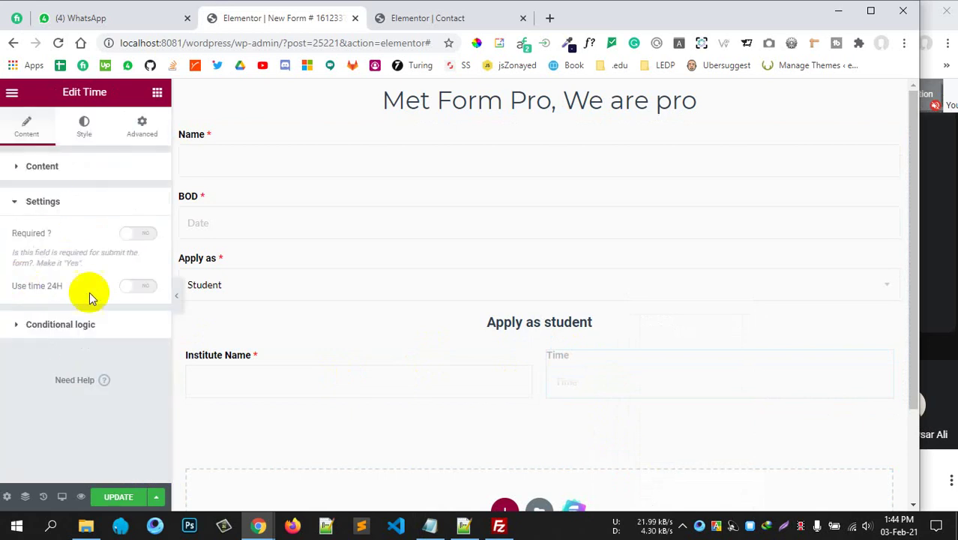
pyautogui.click(129, 239)
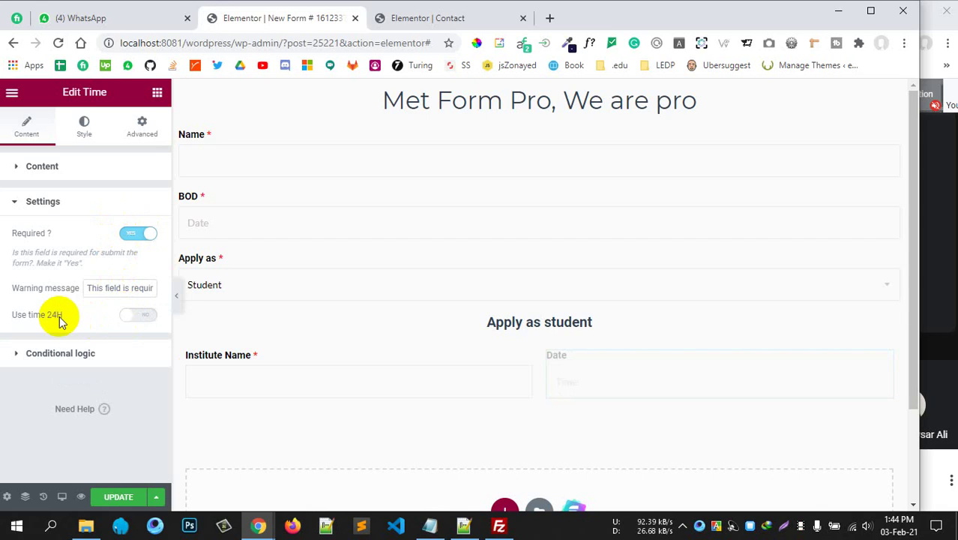
pyautogui.click(98, 209)
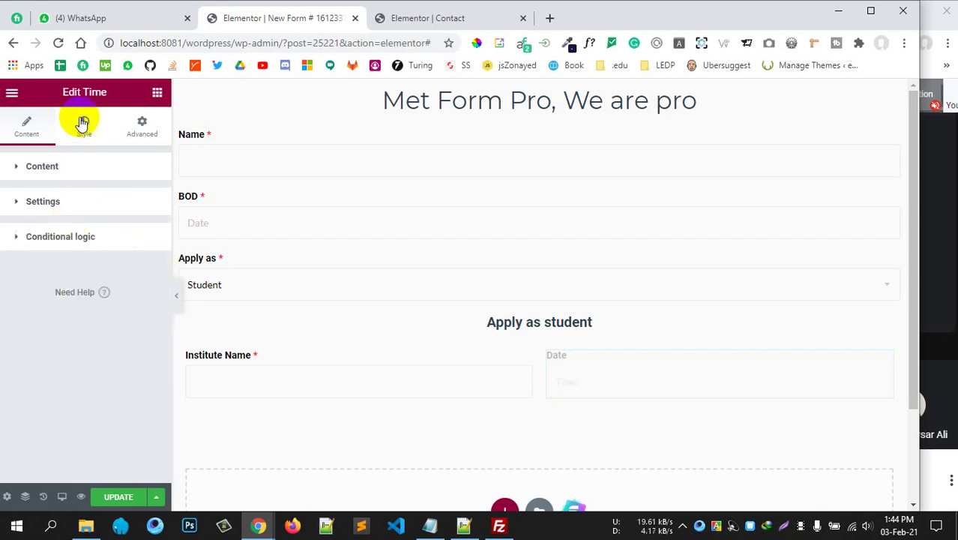
pyautogui.click(66, 169)
pyautogui.click(78, 162)
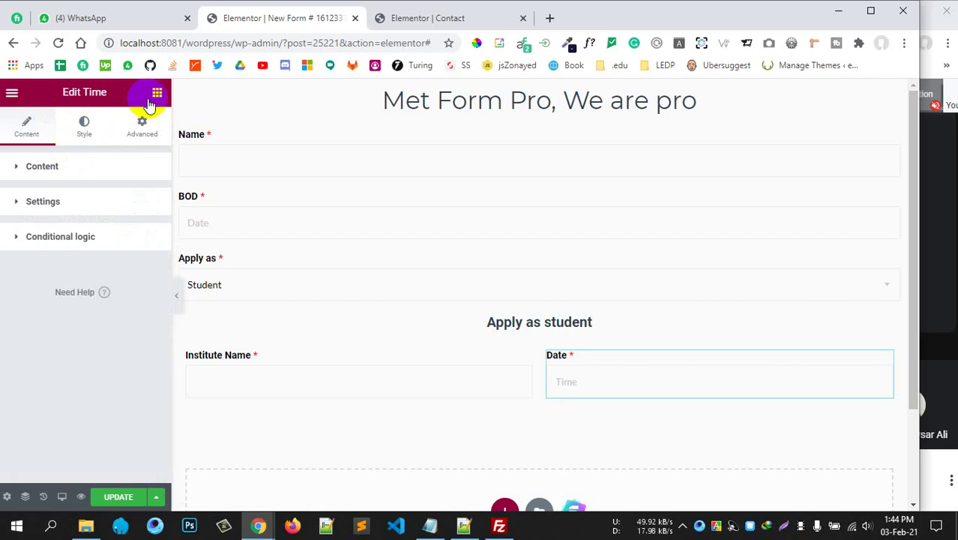
pyautogui.click(157, 96)
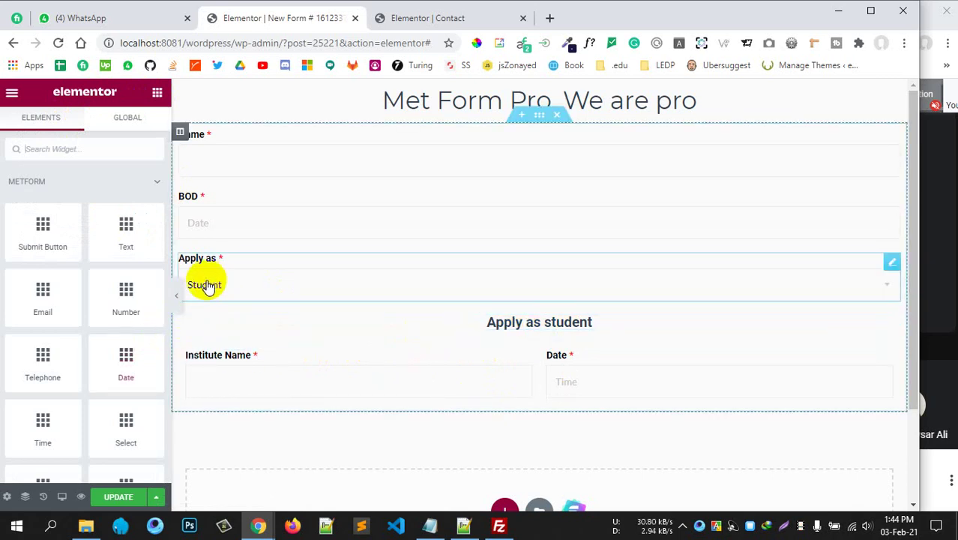
# Turn on conditional logic for the Apply as select field.
pyautogui.scroll(-4, 64, 375)
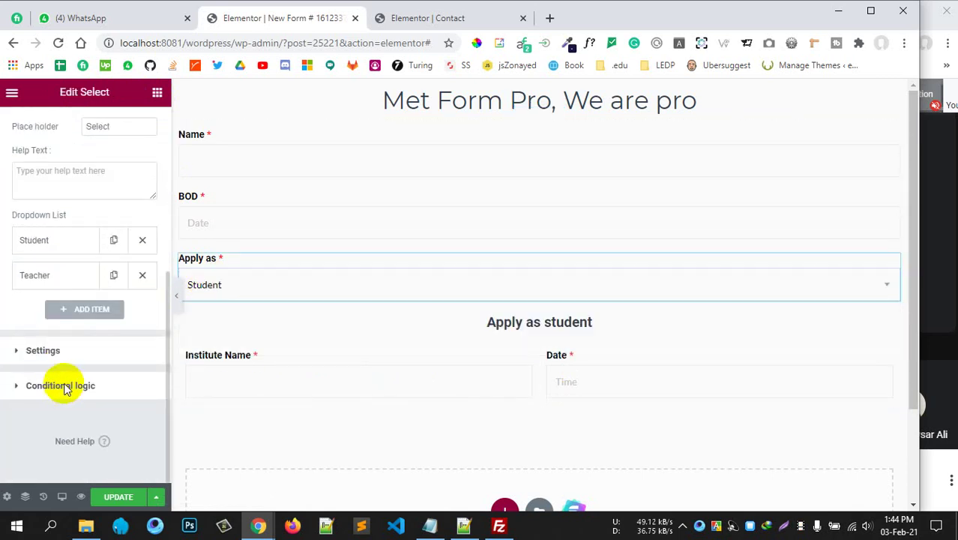
pyautogui.click(60, 387)
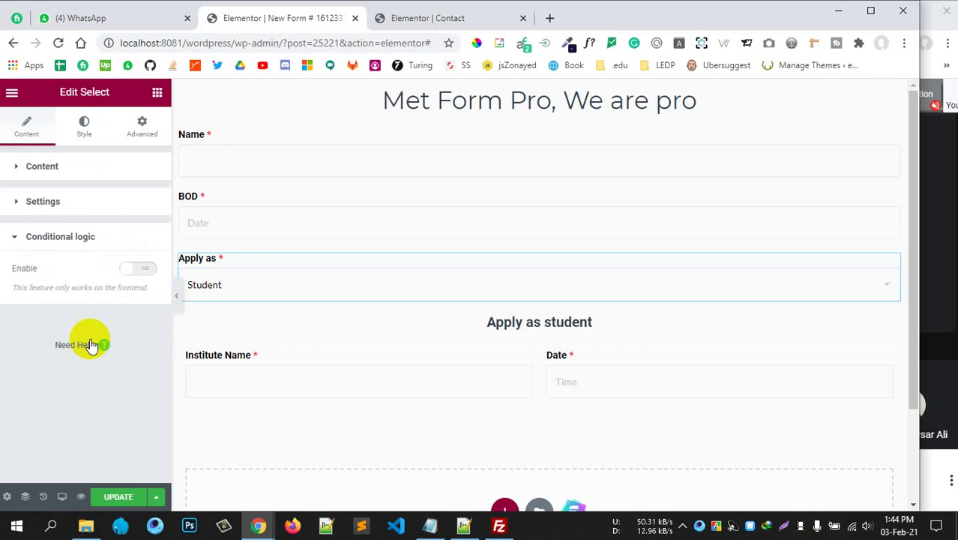
pyautogui.click(136, 268)
pyautogui.scroll(-1, 67, 300)
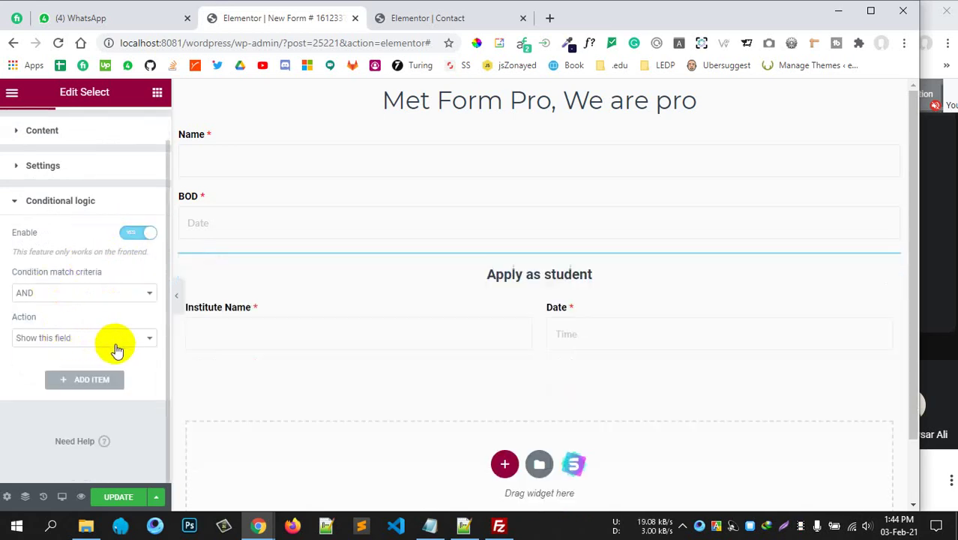
# Set the condition match criteria to OR and keep the action Show this field.
pyautogui.click(94, 293)
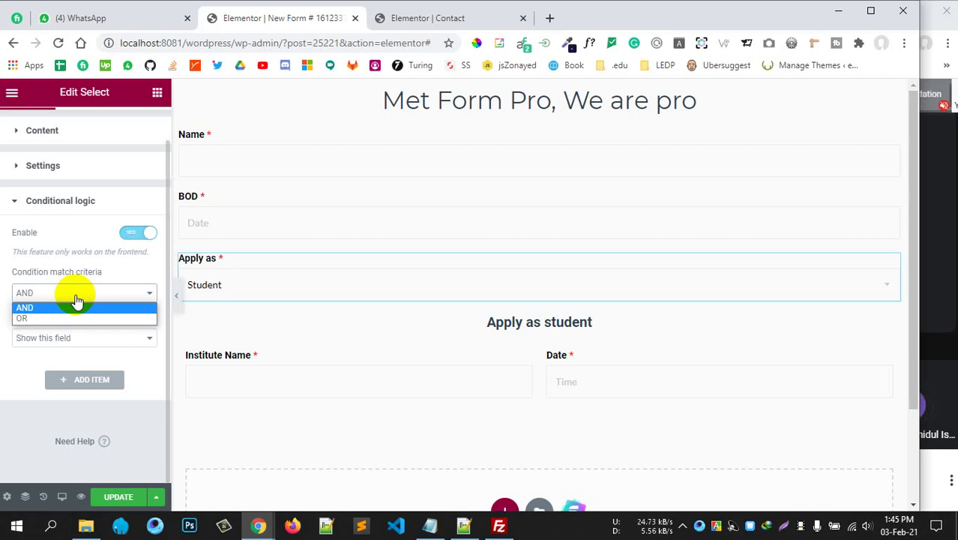
pyautogui.click(77, 300)
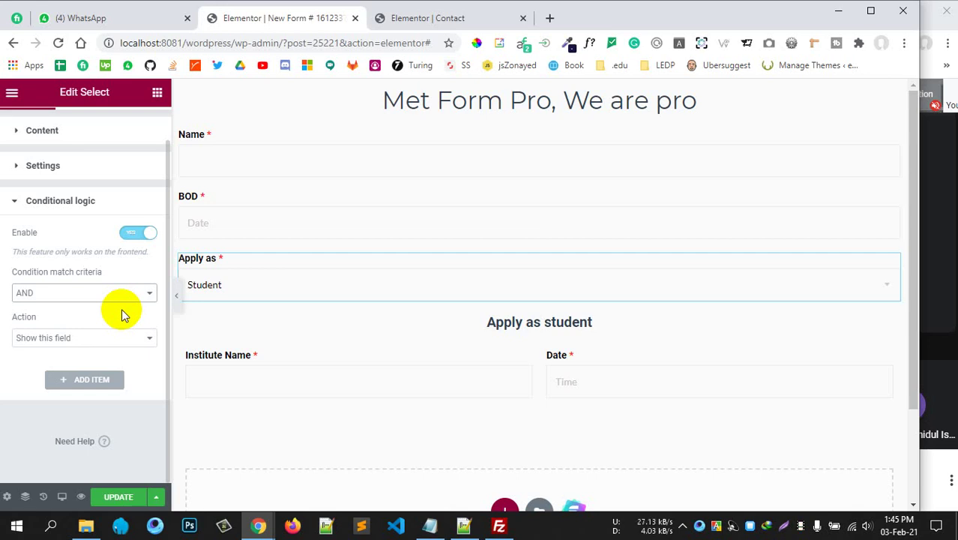
pyautogui.click(75, 294)
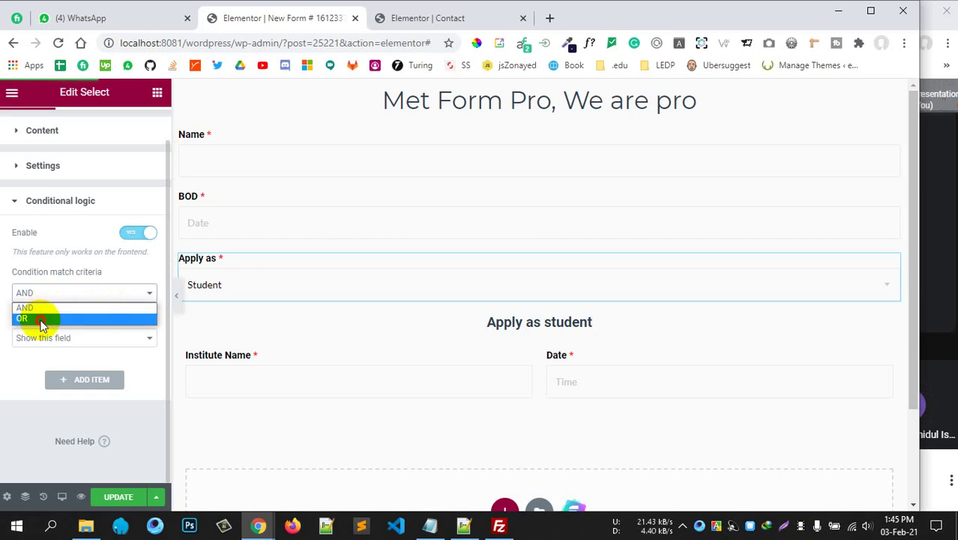
pyautogui.click(43, 318)
pyautogui.click(111, 341)
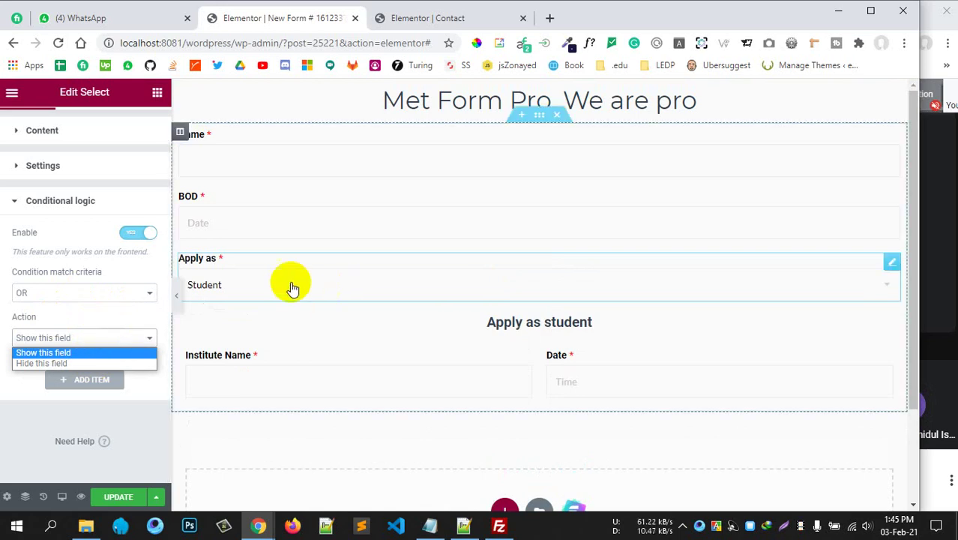
pyautogui.click(85, 296)
pyautogui.click(85, 296)
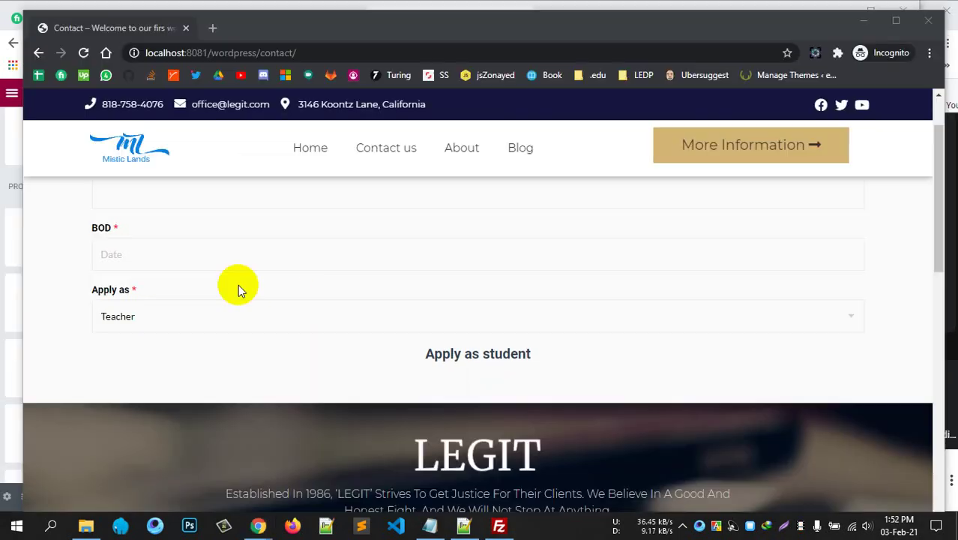
# Open the Apply as dropdown on the live Contact page form.
pyautogui.scroll(1, 255, 296)
pyautogui.scroll(-1, 267, 314)
pyautogui.click(270, 320)
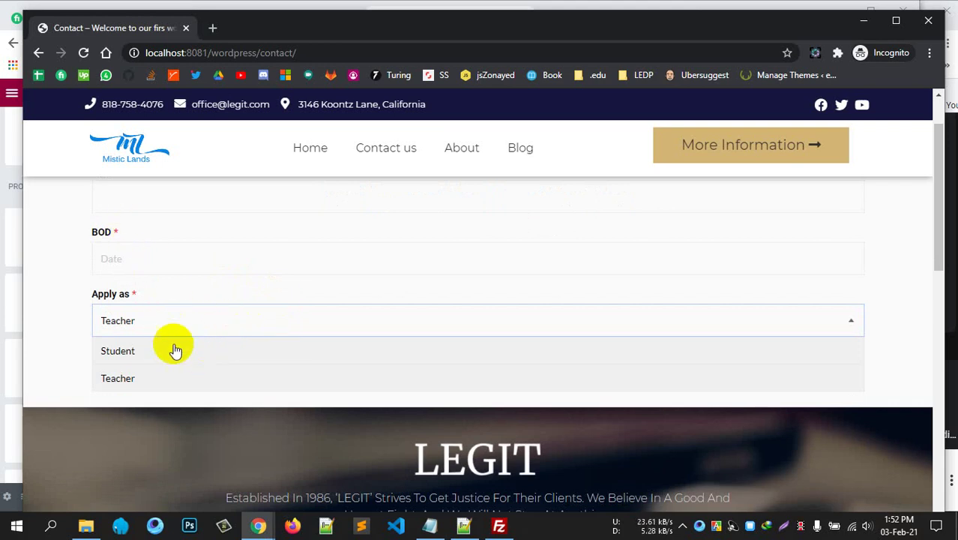
# Switch Apply as between Student and Teacher to test the hidden fields, ending on Student.
pyautogui.click(271, 352)
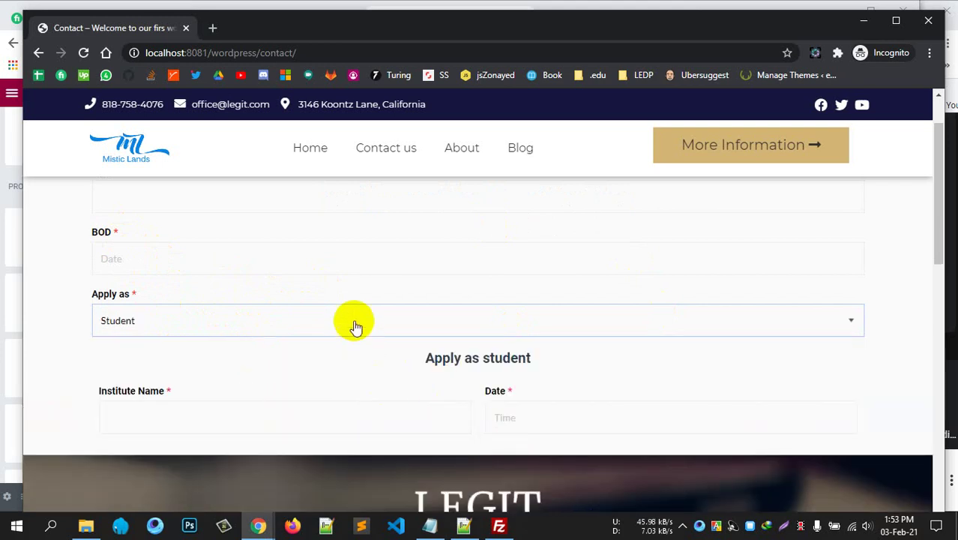
pyautogui.click(356, 323)
pyautogui.click(269, 375)
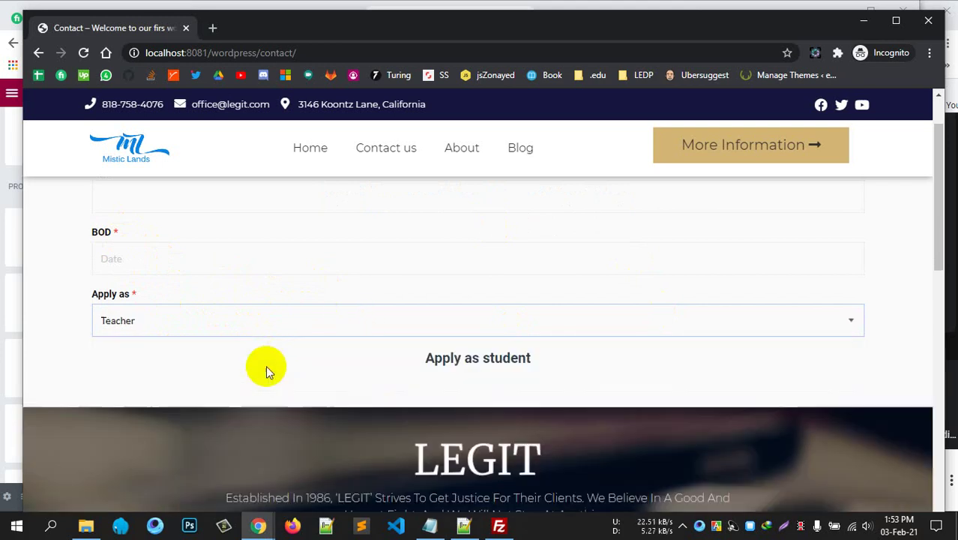
pyautogui.click(273, 322)
pyautogui.click(268, 353)
pyautogui.click(303, 328)
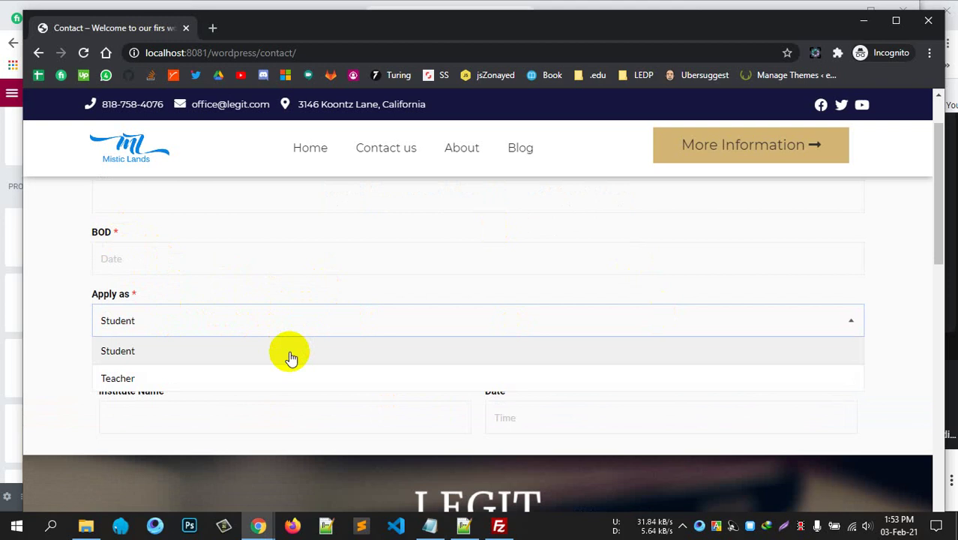
pyautogui.click(288, 353)
pyautogui.click(316, 326)
pyautogui.click(291, 352)
pyautogui.click(335, 321)
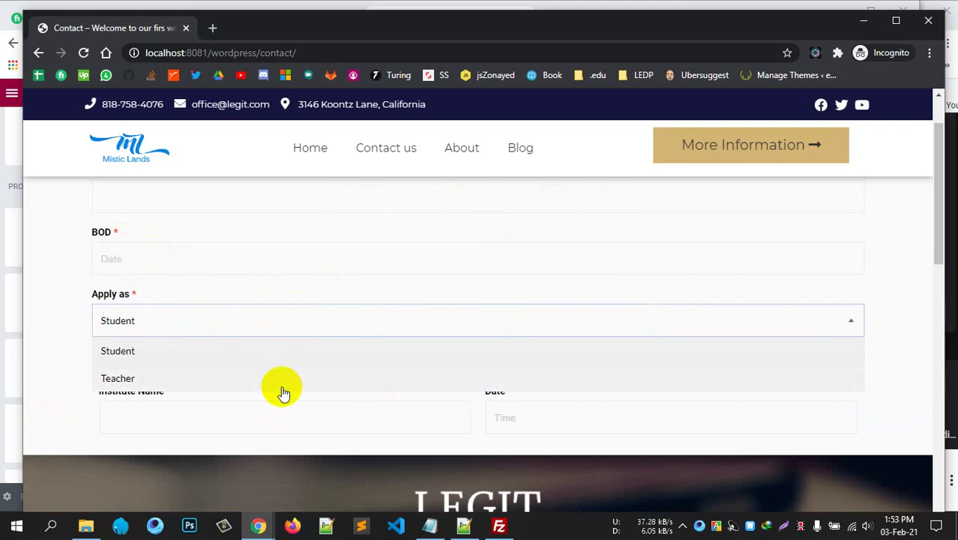
pyautogui.click(282, 378)
pyautogui.click(316, 330)
pyautogui.click(293, 363)
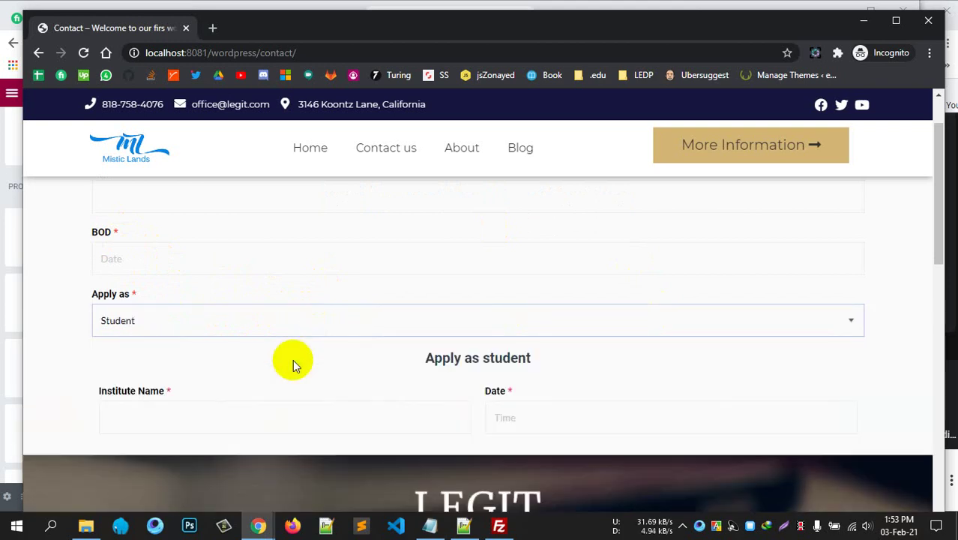
pyautogui.scroll(1, 443, 380)
pyautogui.scroll(-5, 445, 378)
pyautogui.scroll(4, 435, 377)
pyautogui.scroll(2, 443, 369)
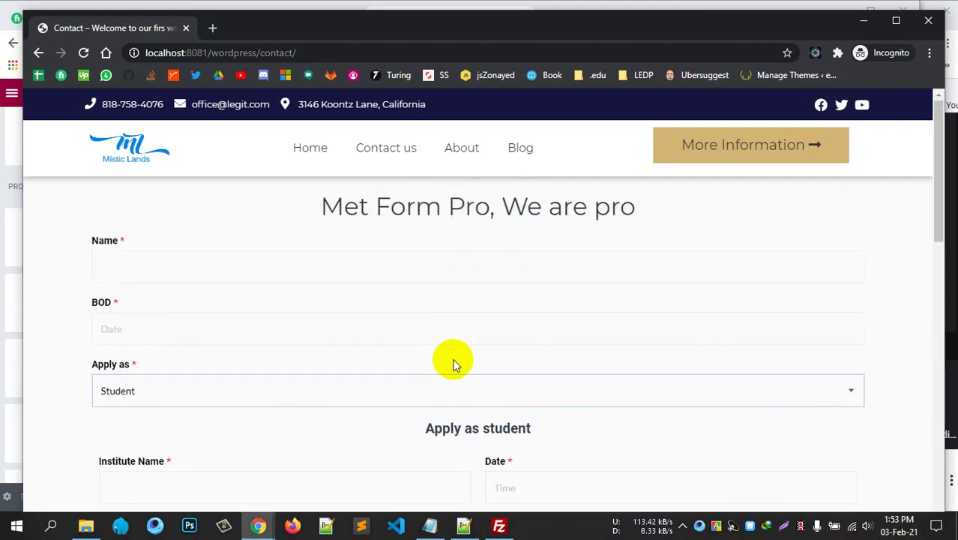